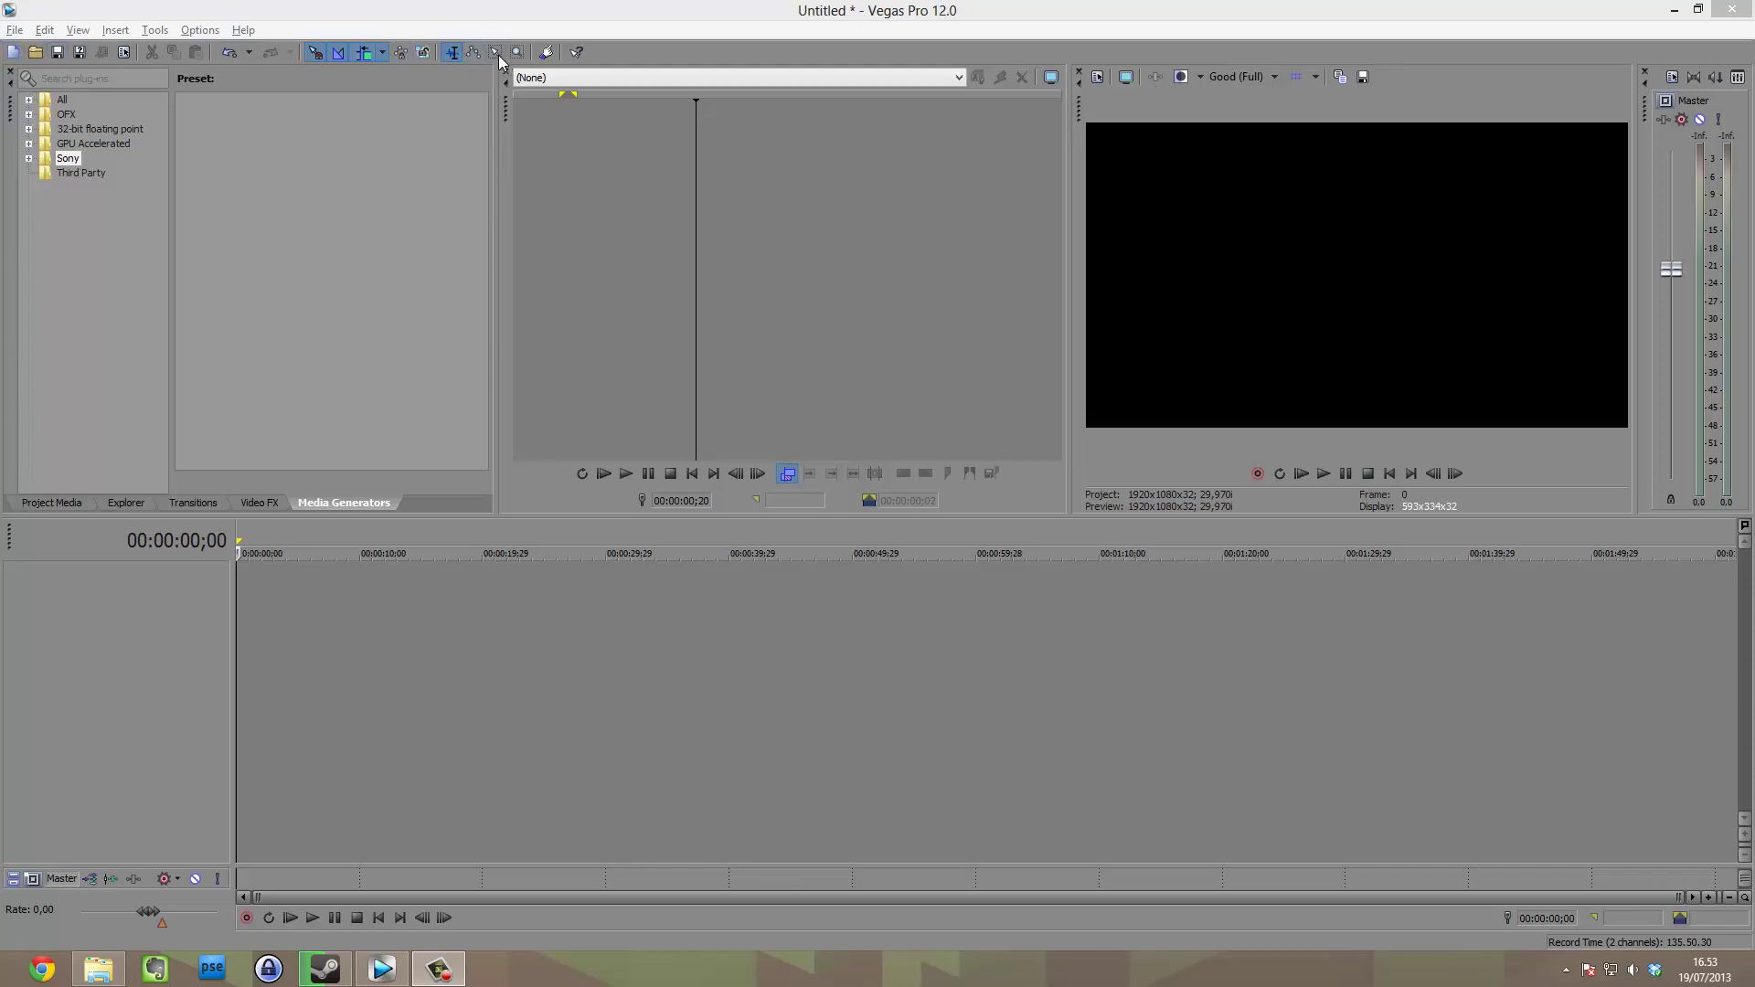
Look over the project's Video FX, Transitions, Media Generators, Explorer and Project Media views, comparing Explorer with Project Media.
left_click(245, 503)
left_click(187, 503)
left_click(126, 503)
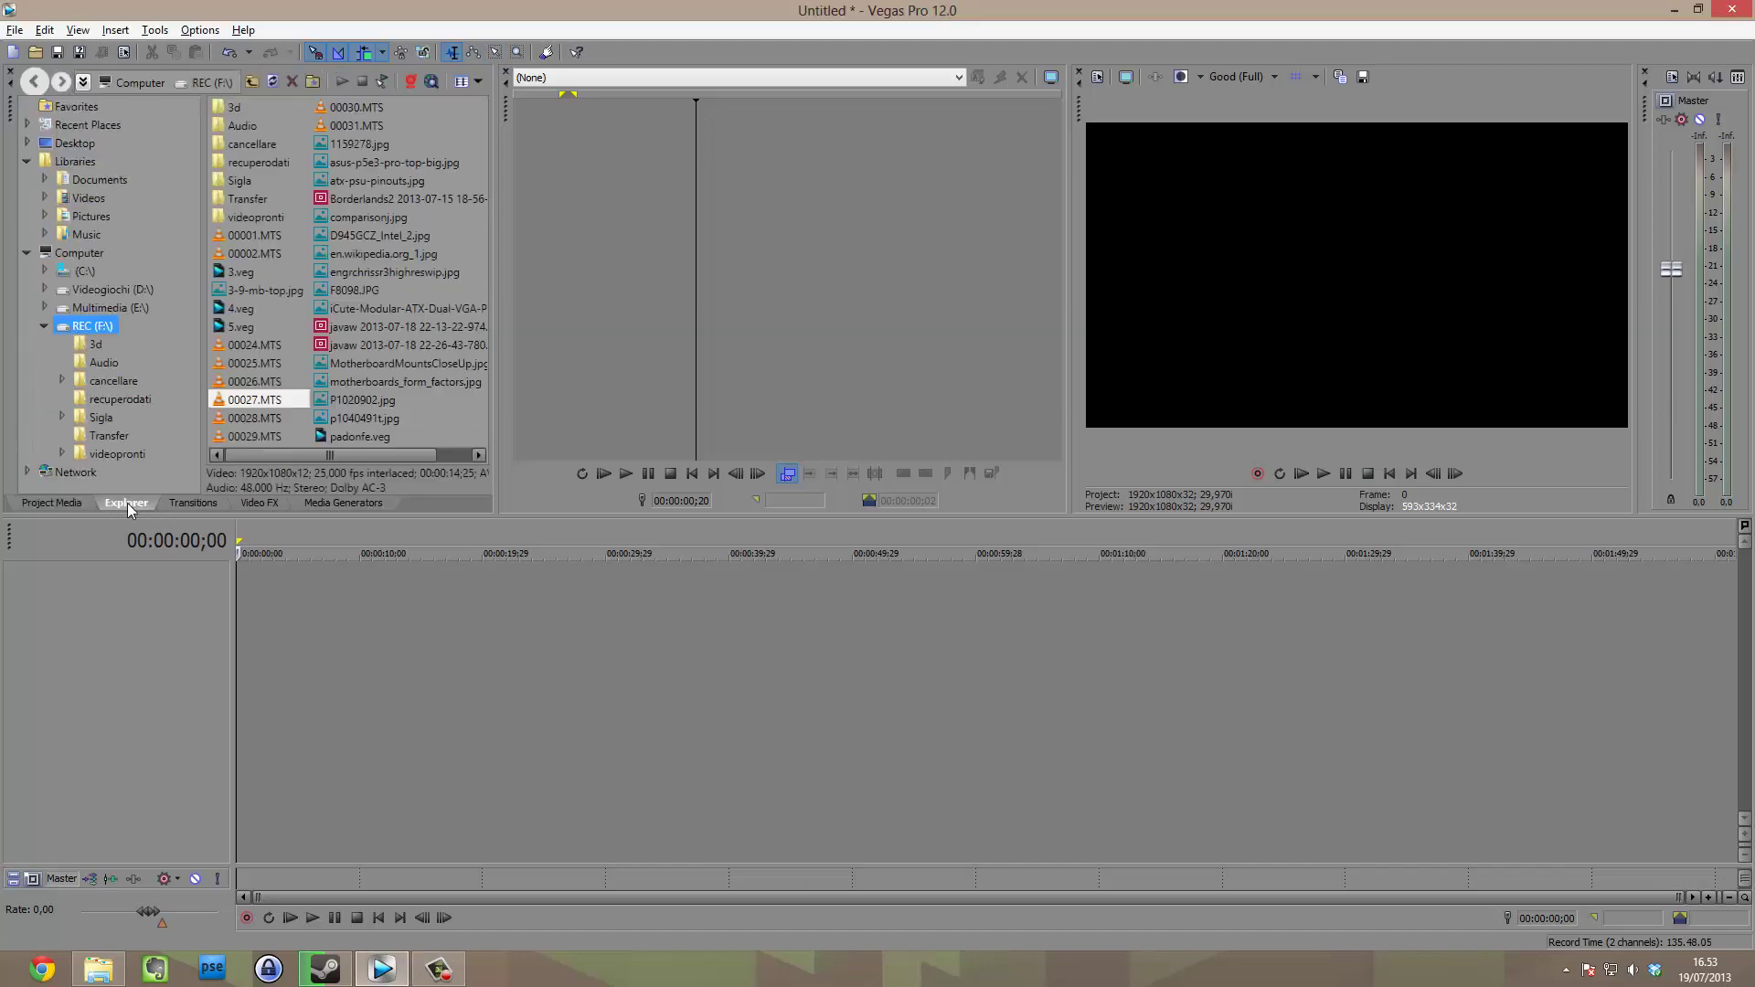
left_click(193, 503)
left_click(317, 505)
left_click(56, 503)
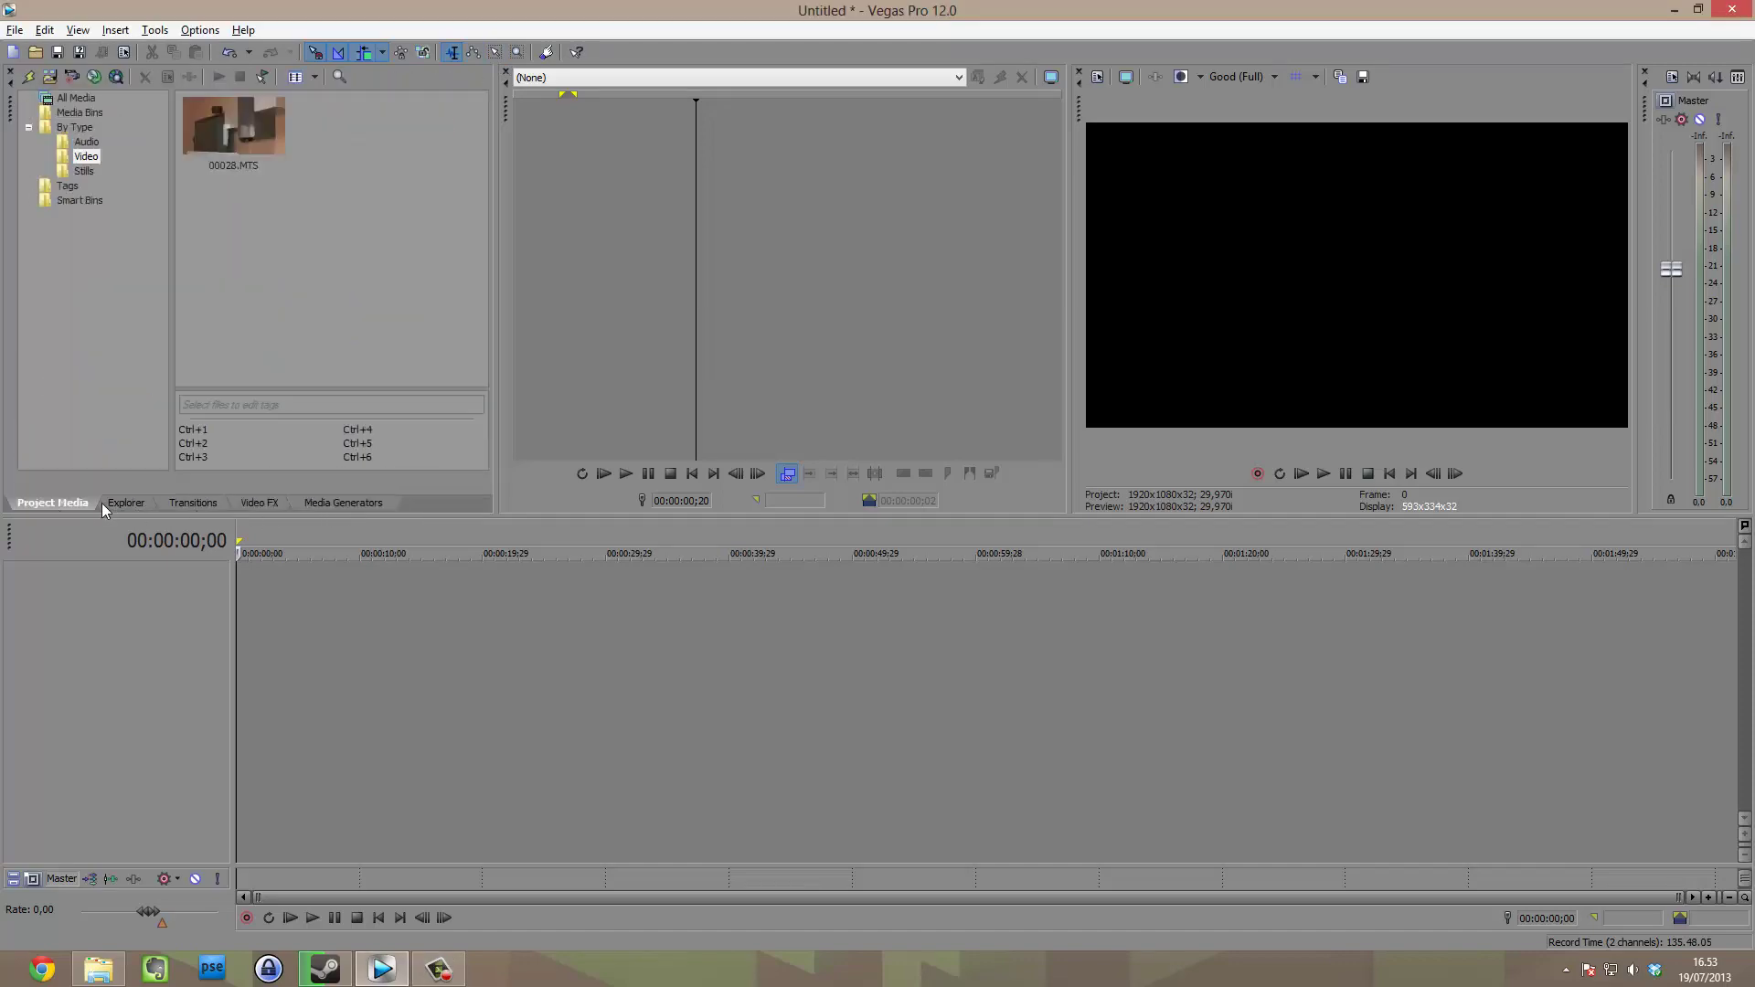
left_click(133, 503)
left_click(68, 502)
left_click(119, 505)
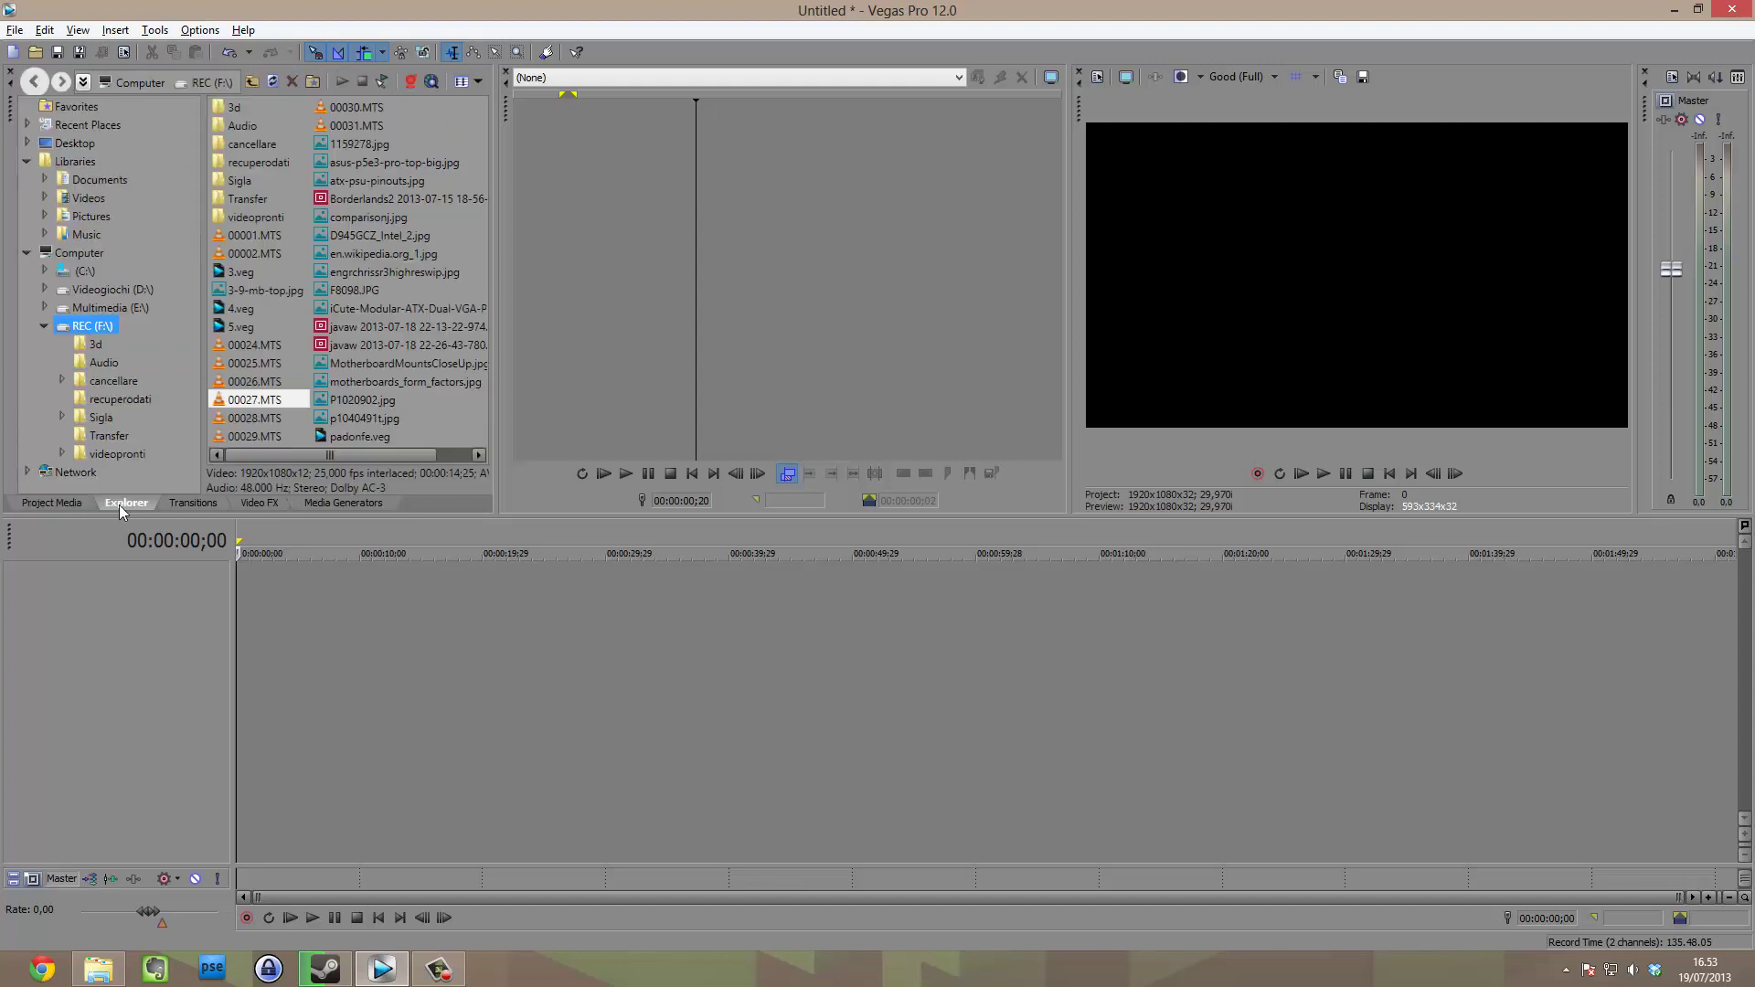
left_click(86, 505)
left_click(134, 502)
left_click(91, 504)
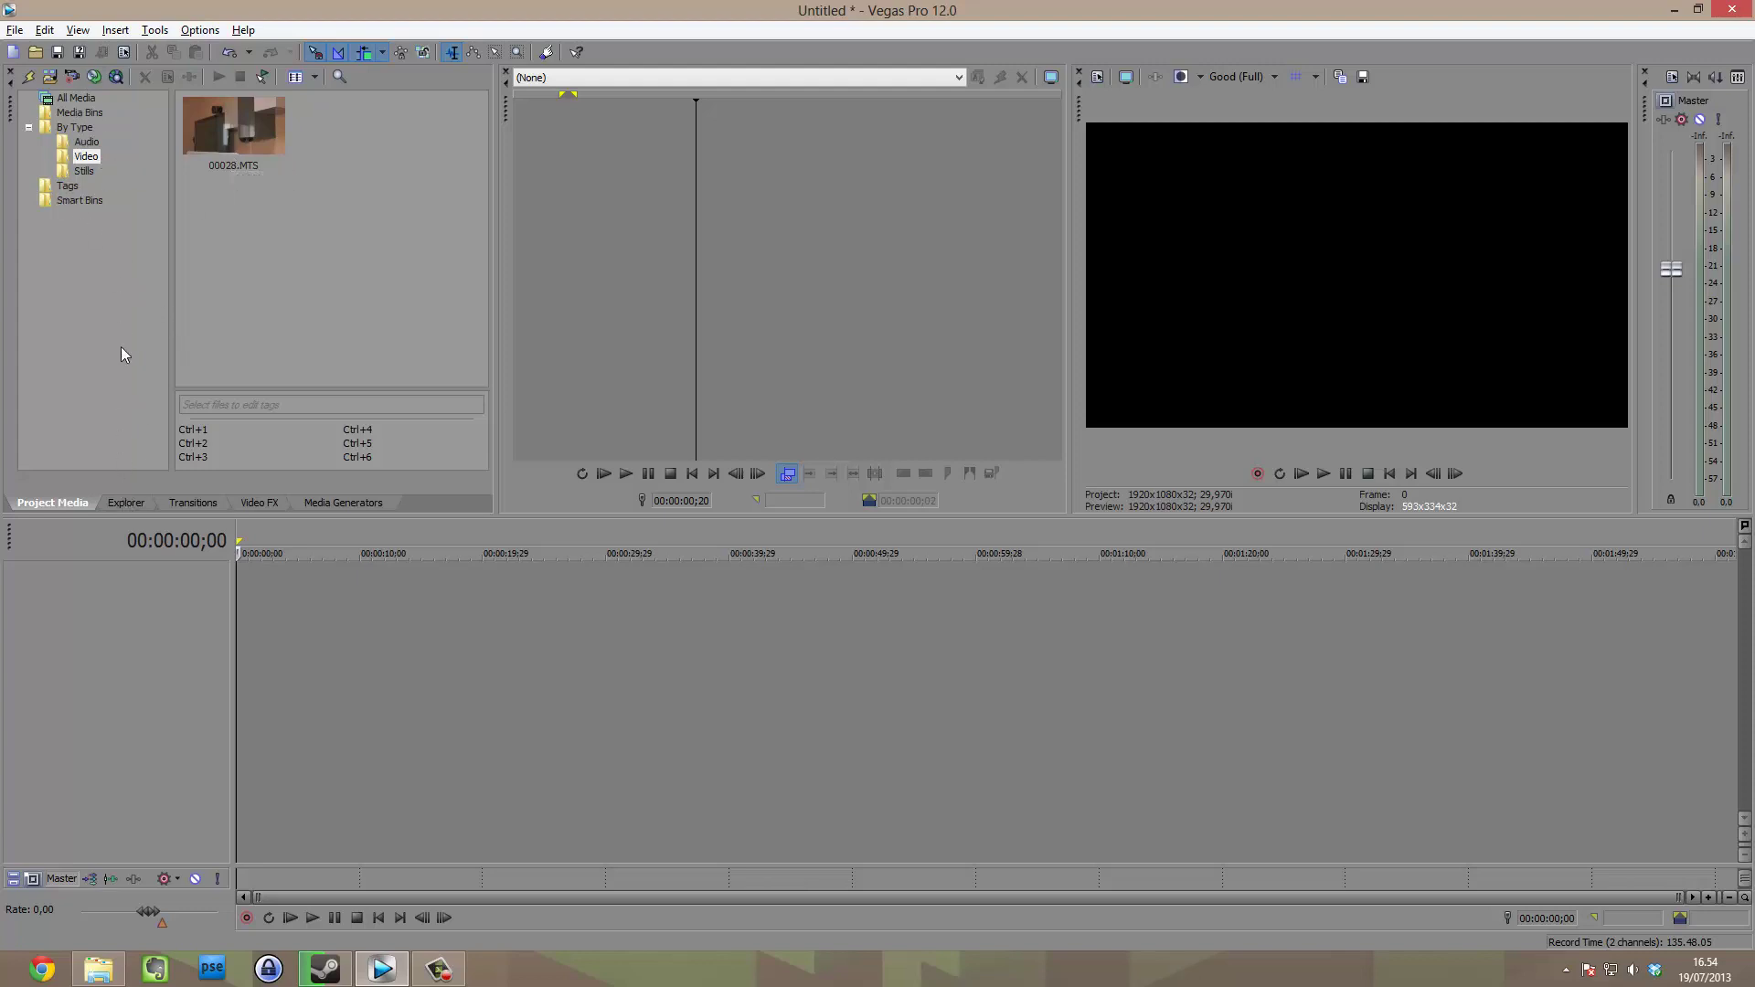
Examine the folders and files on the REC (F:) drive in the editor's built-in file explorer.
left_click(125, 502)
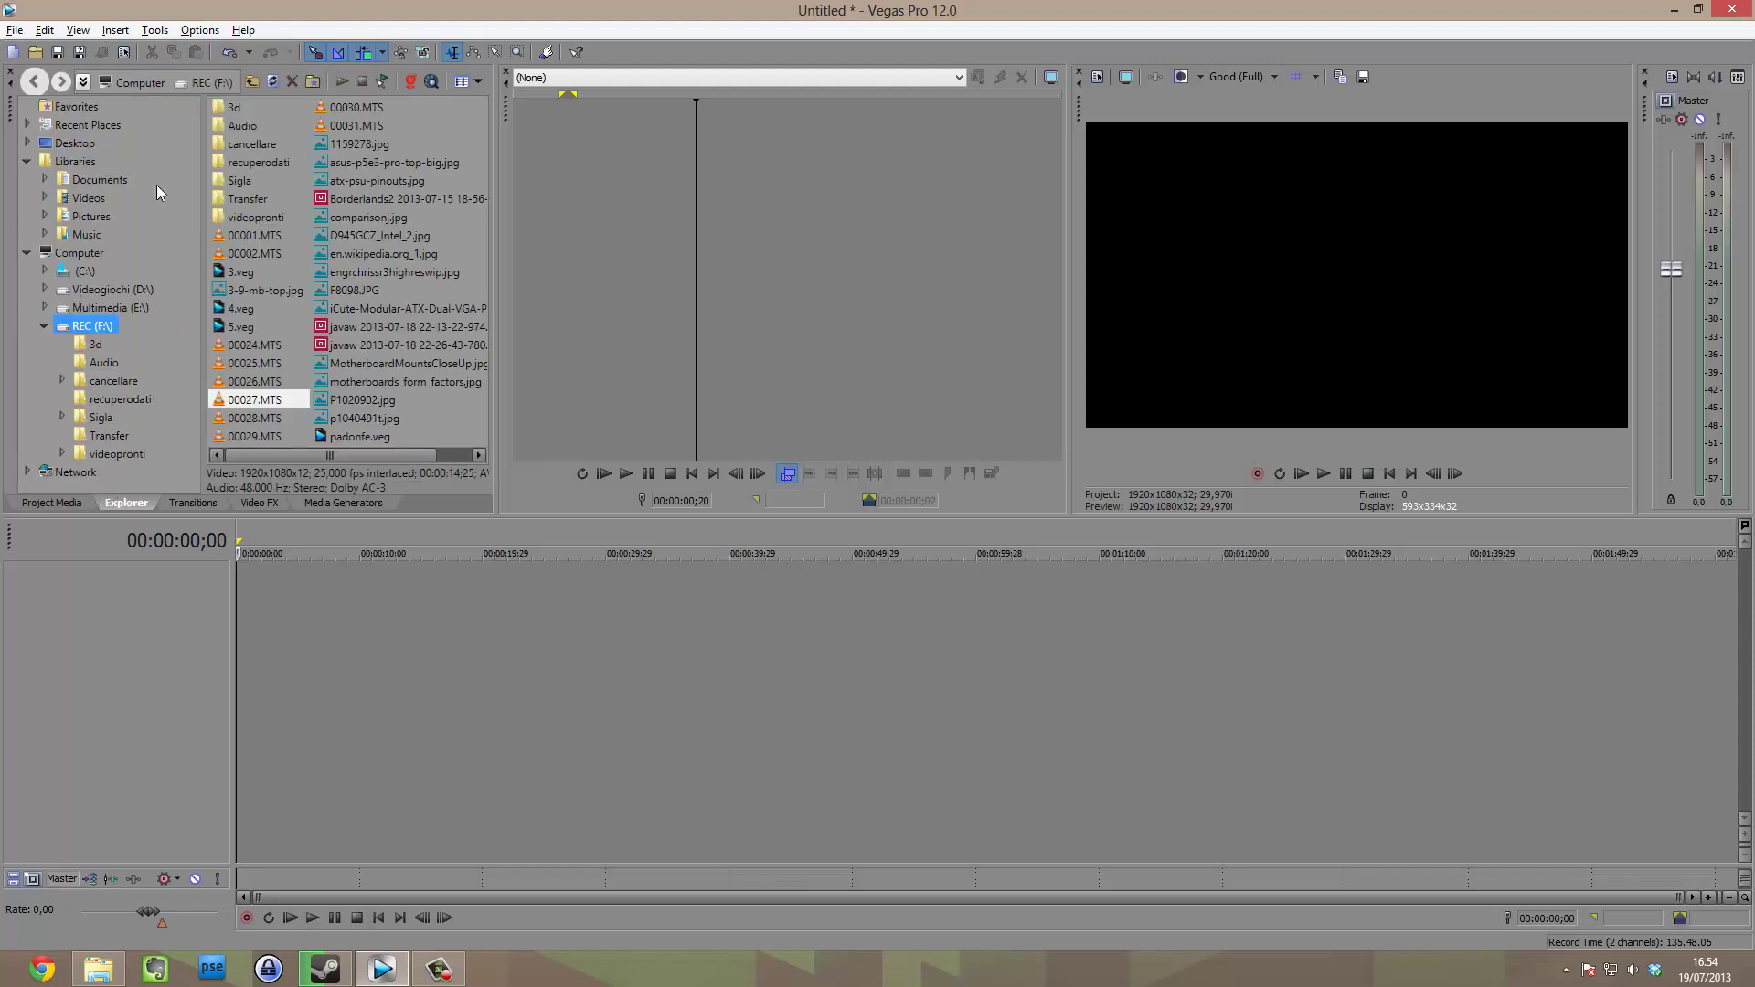
left_click(87, 502)
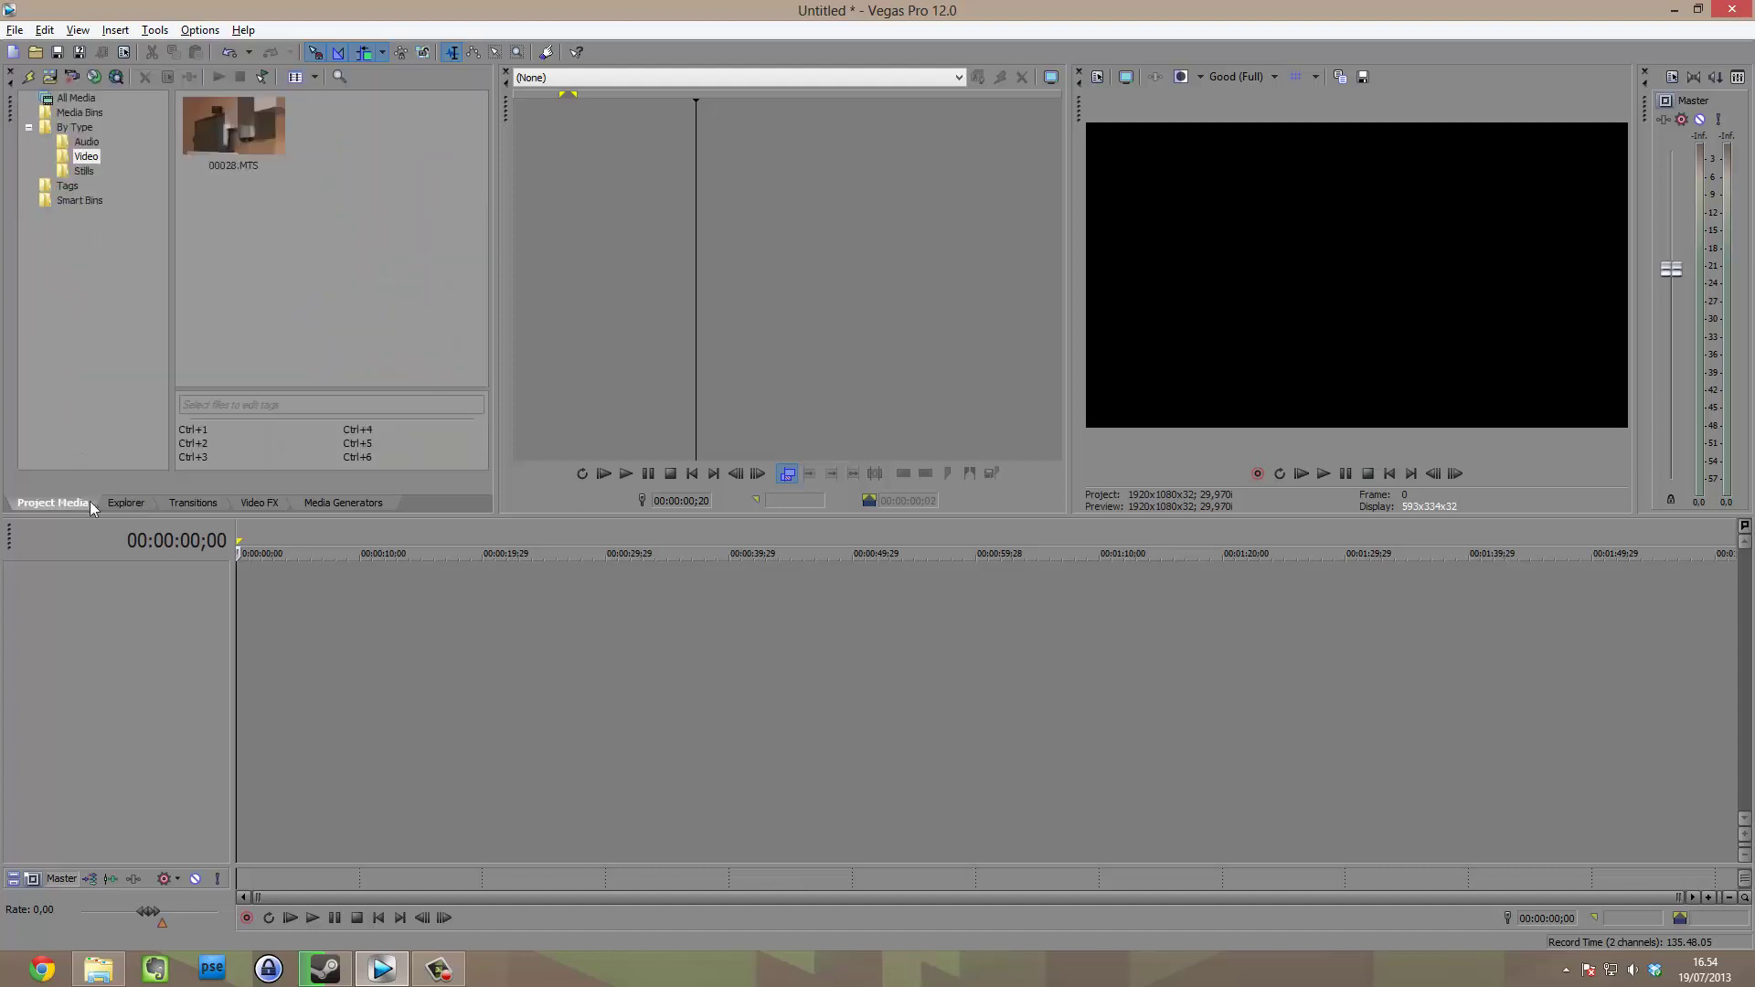
left_click(123, 503)
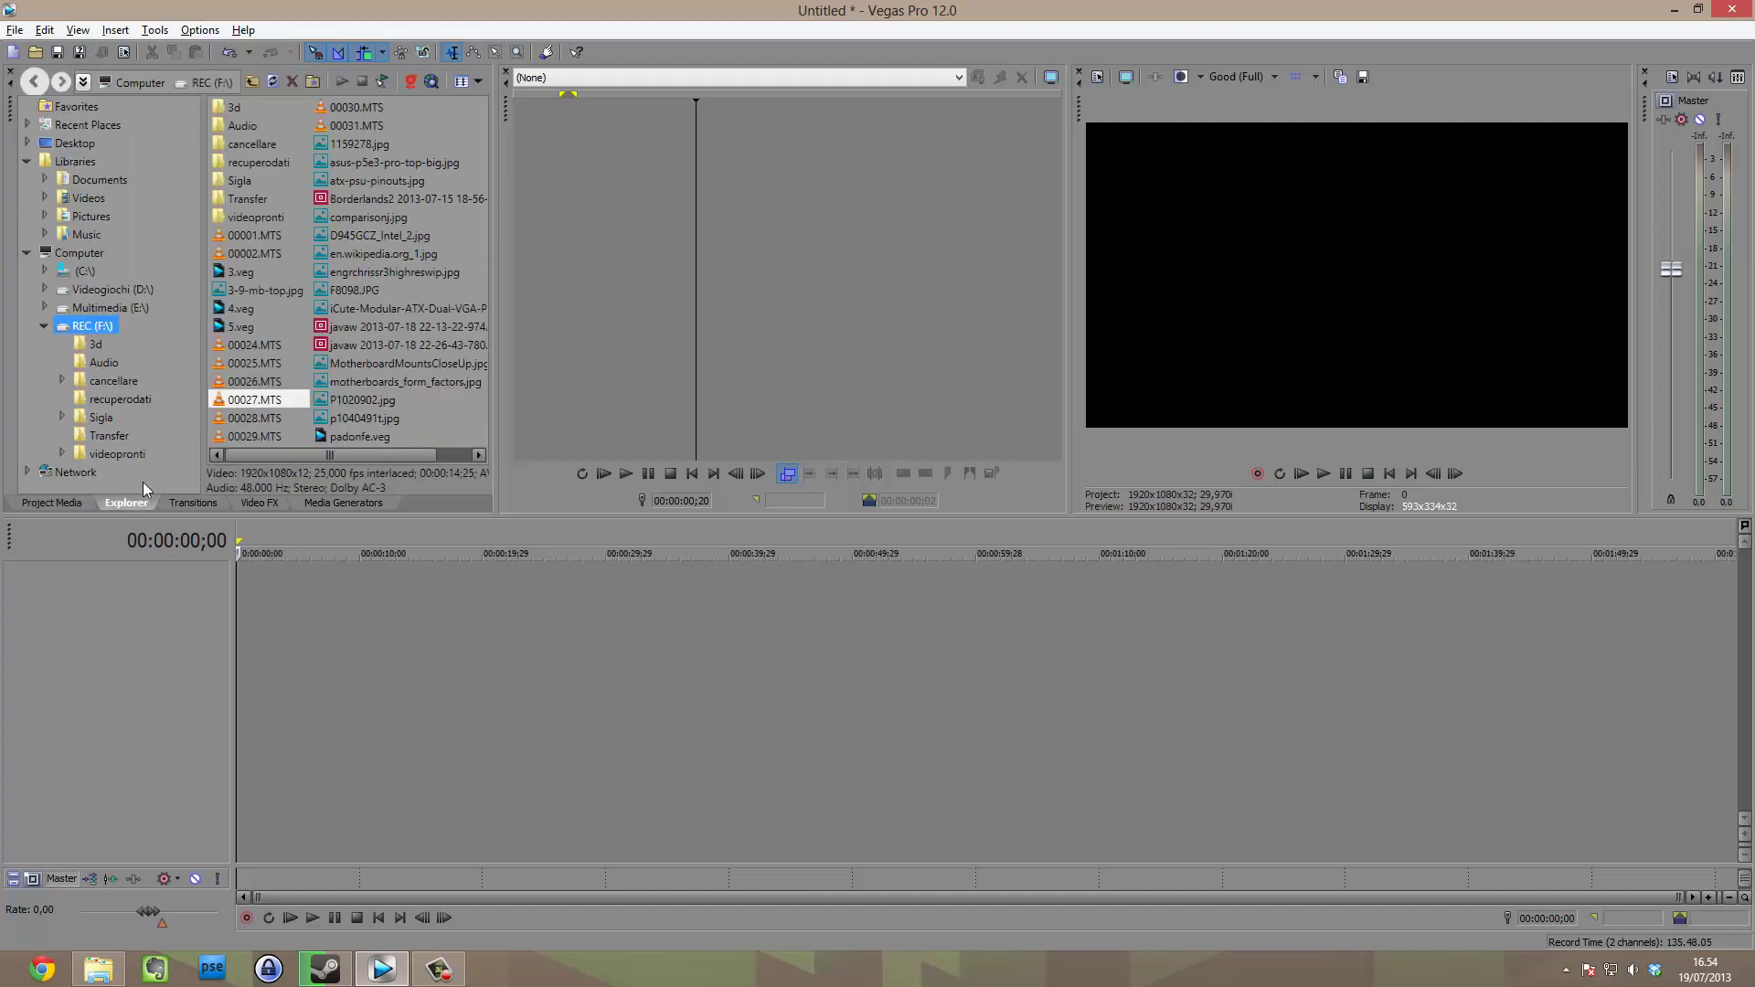
left_click(42, 326)
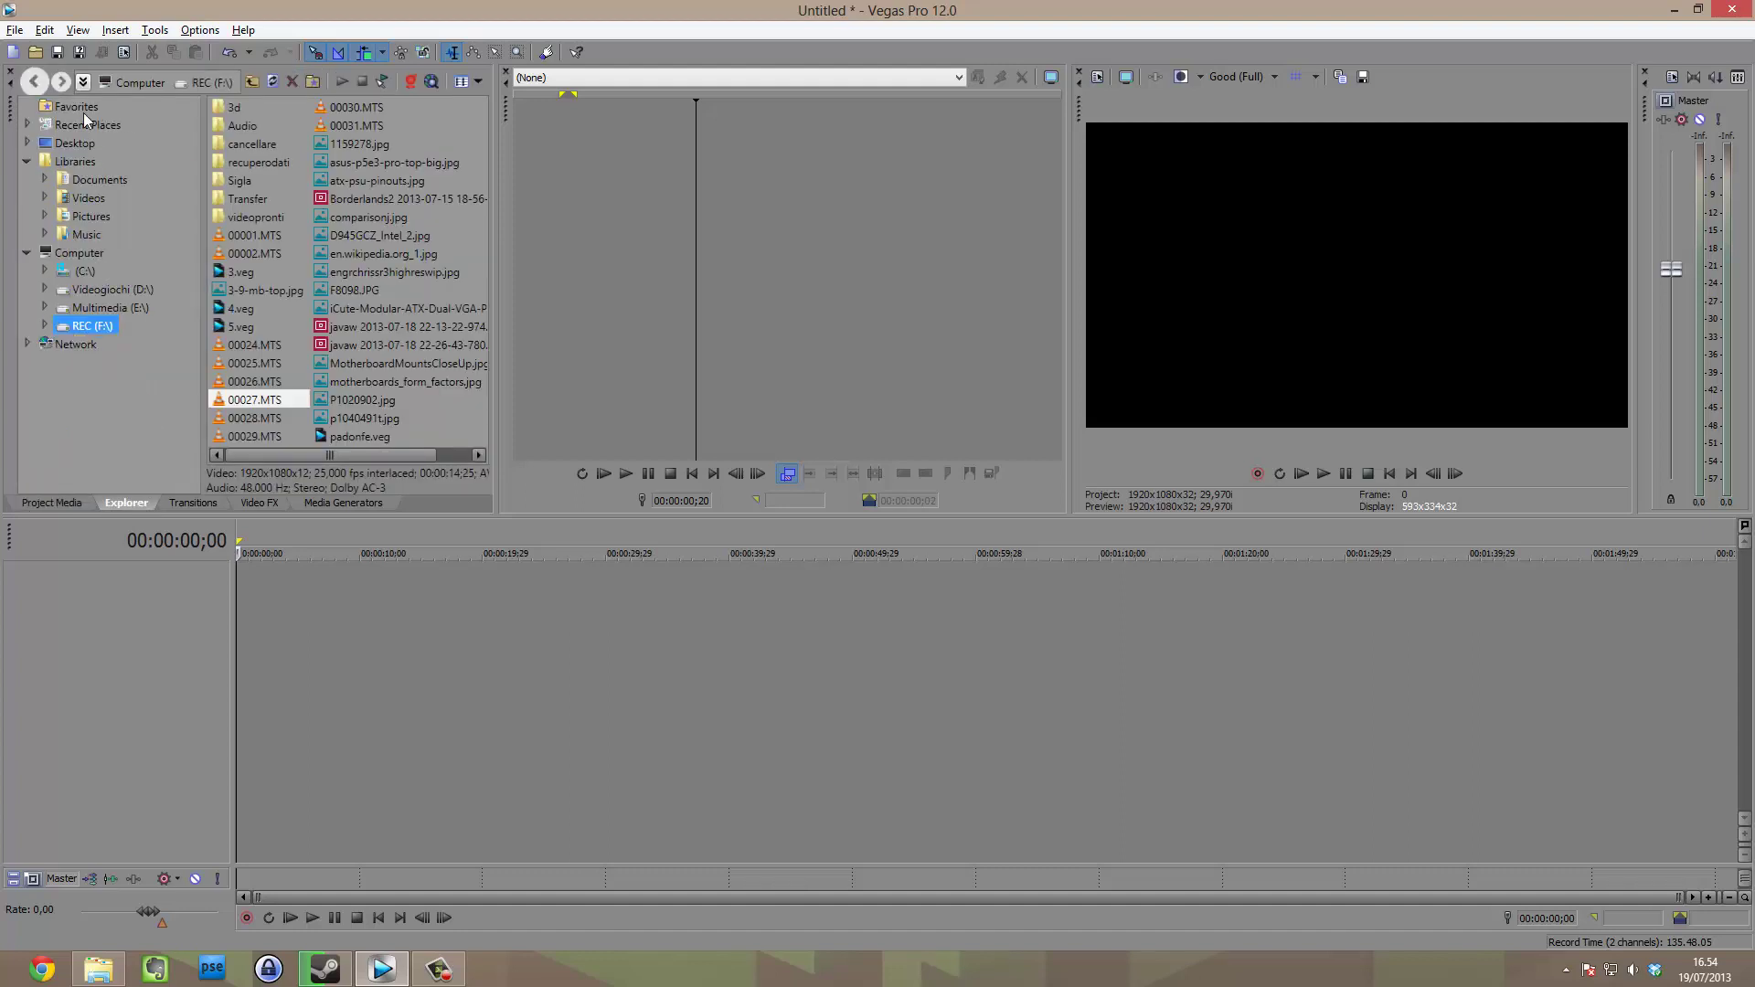
left_click(41, 325)
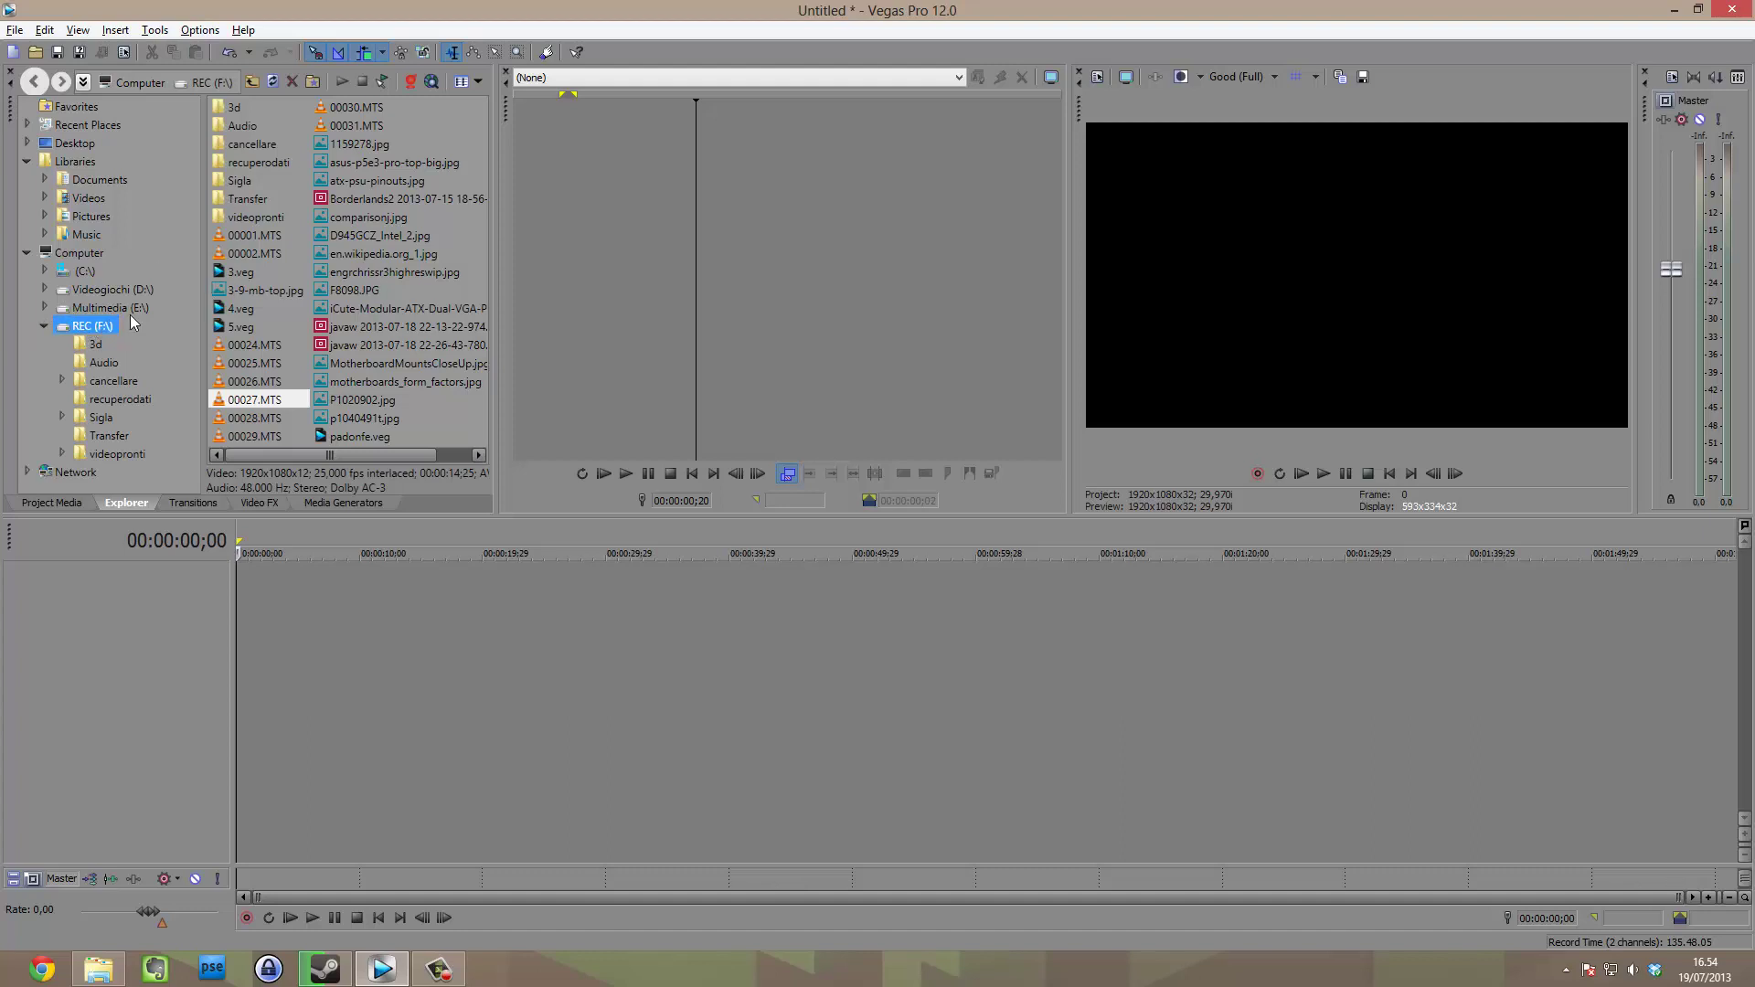
left_click(240, 259)
left_click(360, 261)
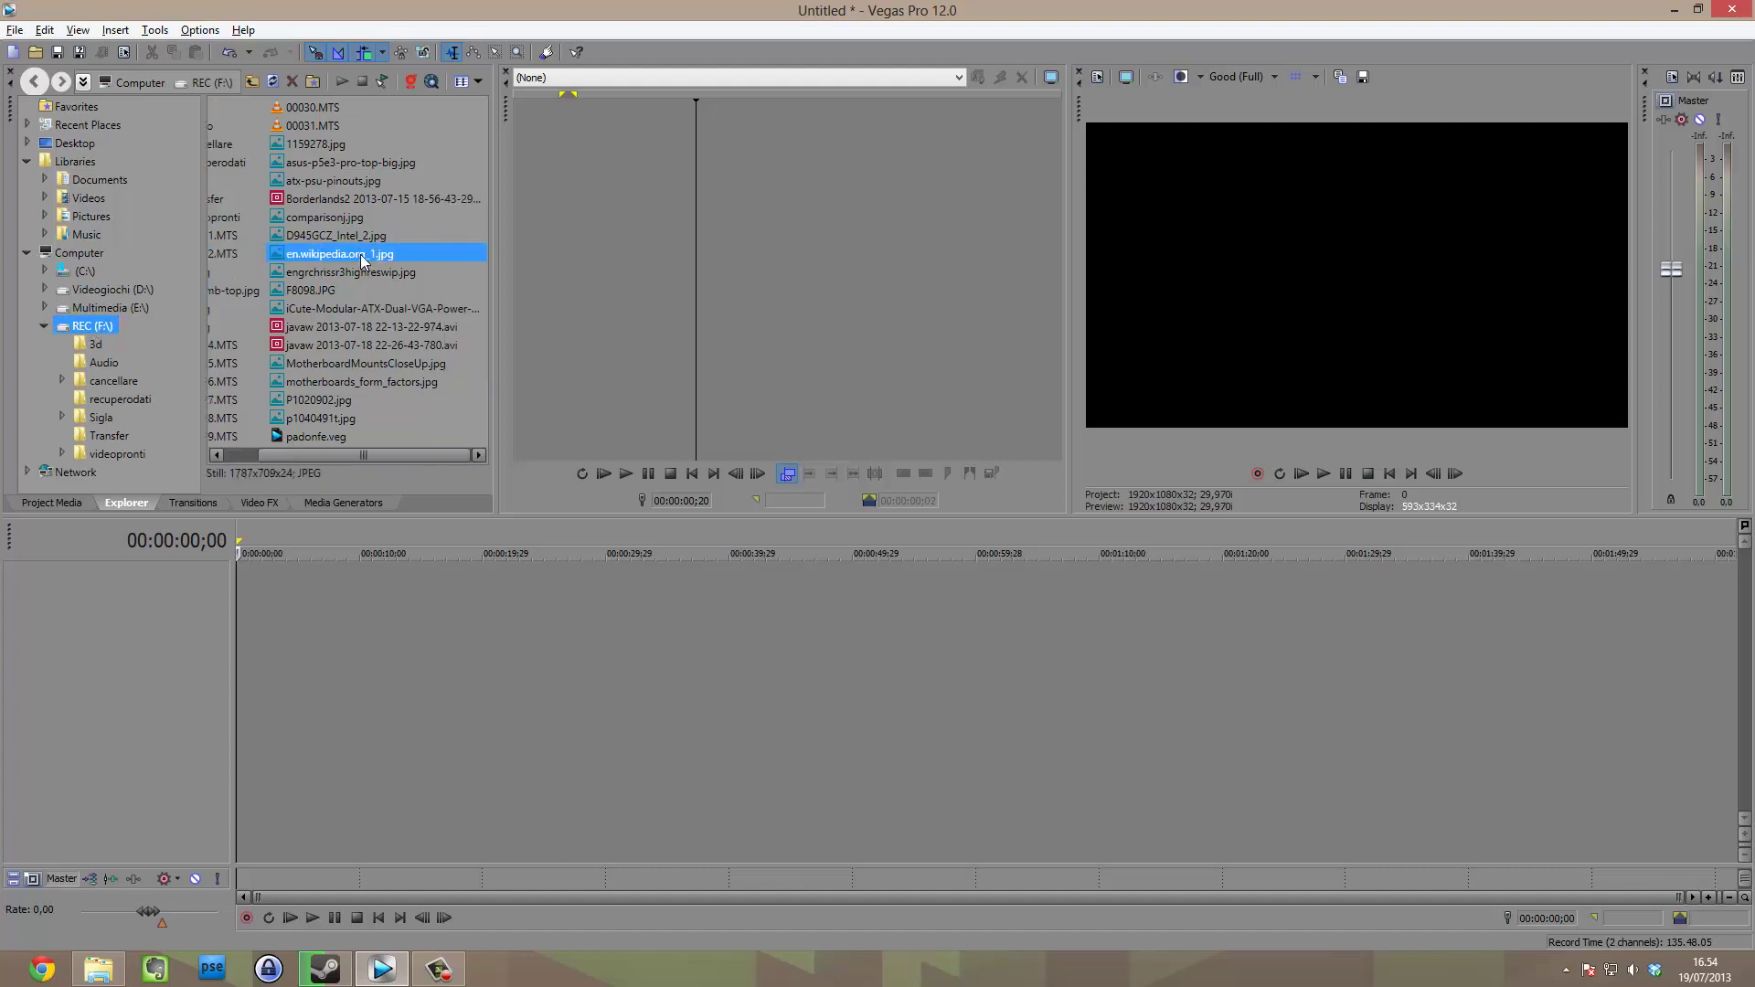
left_click(260, 353)
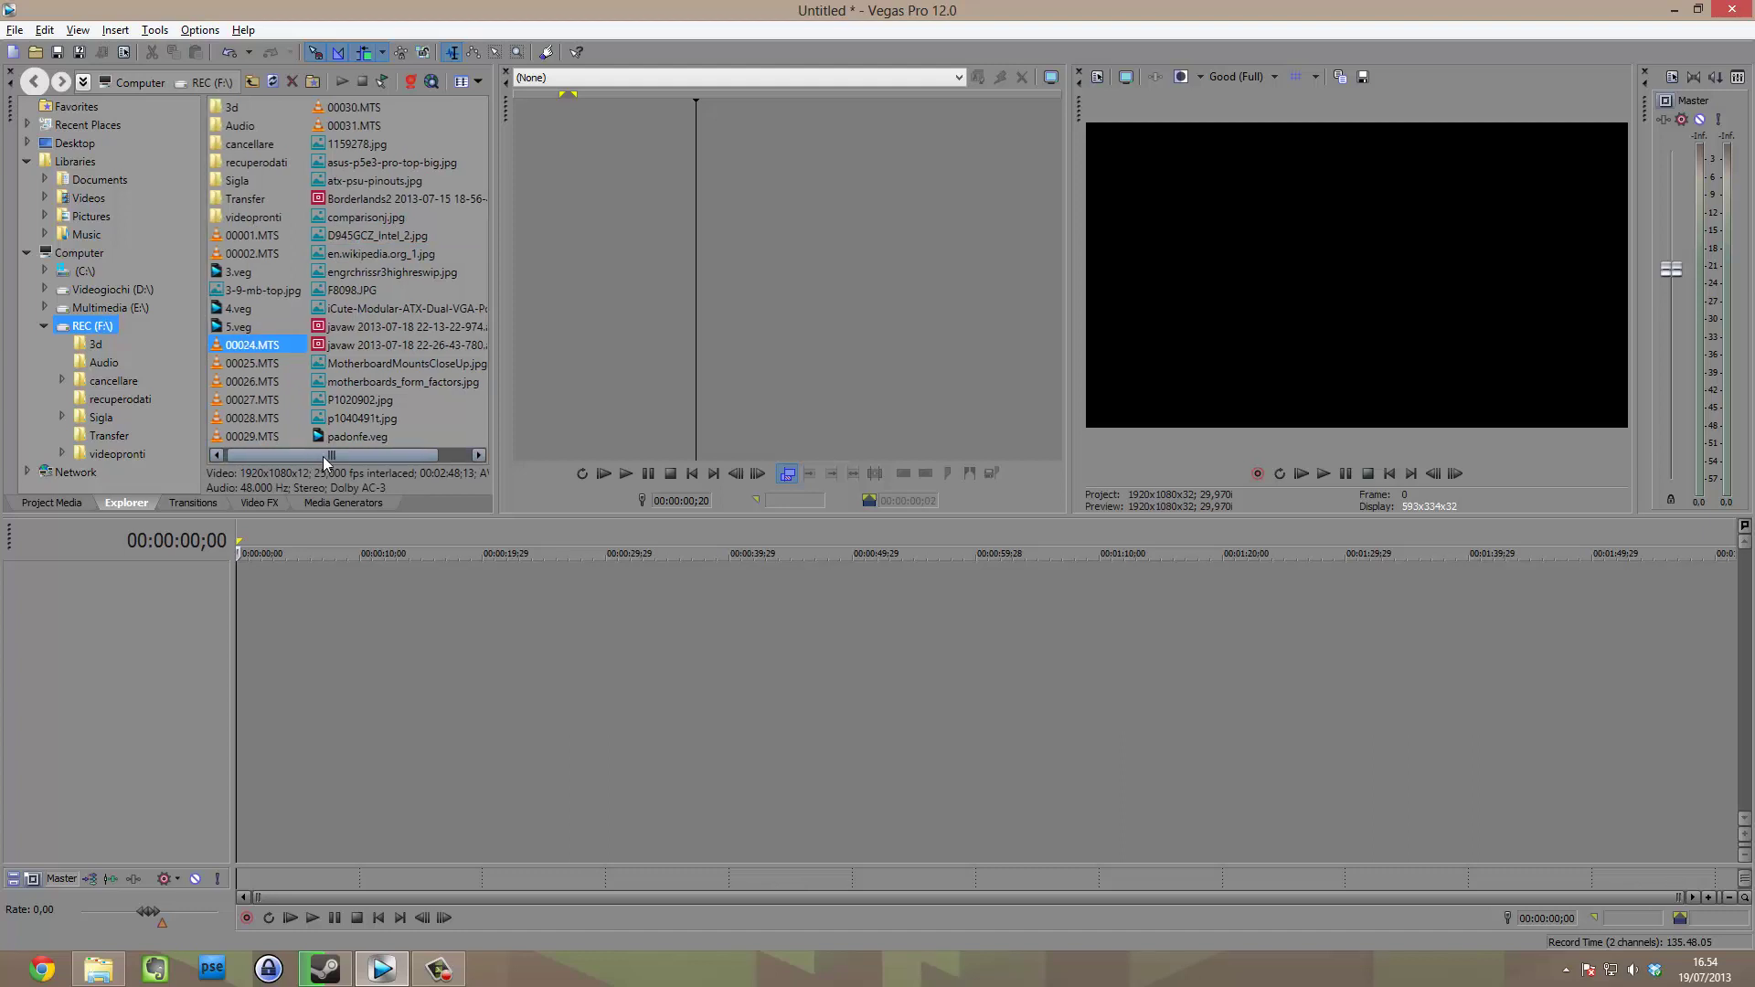
Show the project media, then switch to Windows File Explorer and open the REC (F:) drive.
left_click(66, 505)
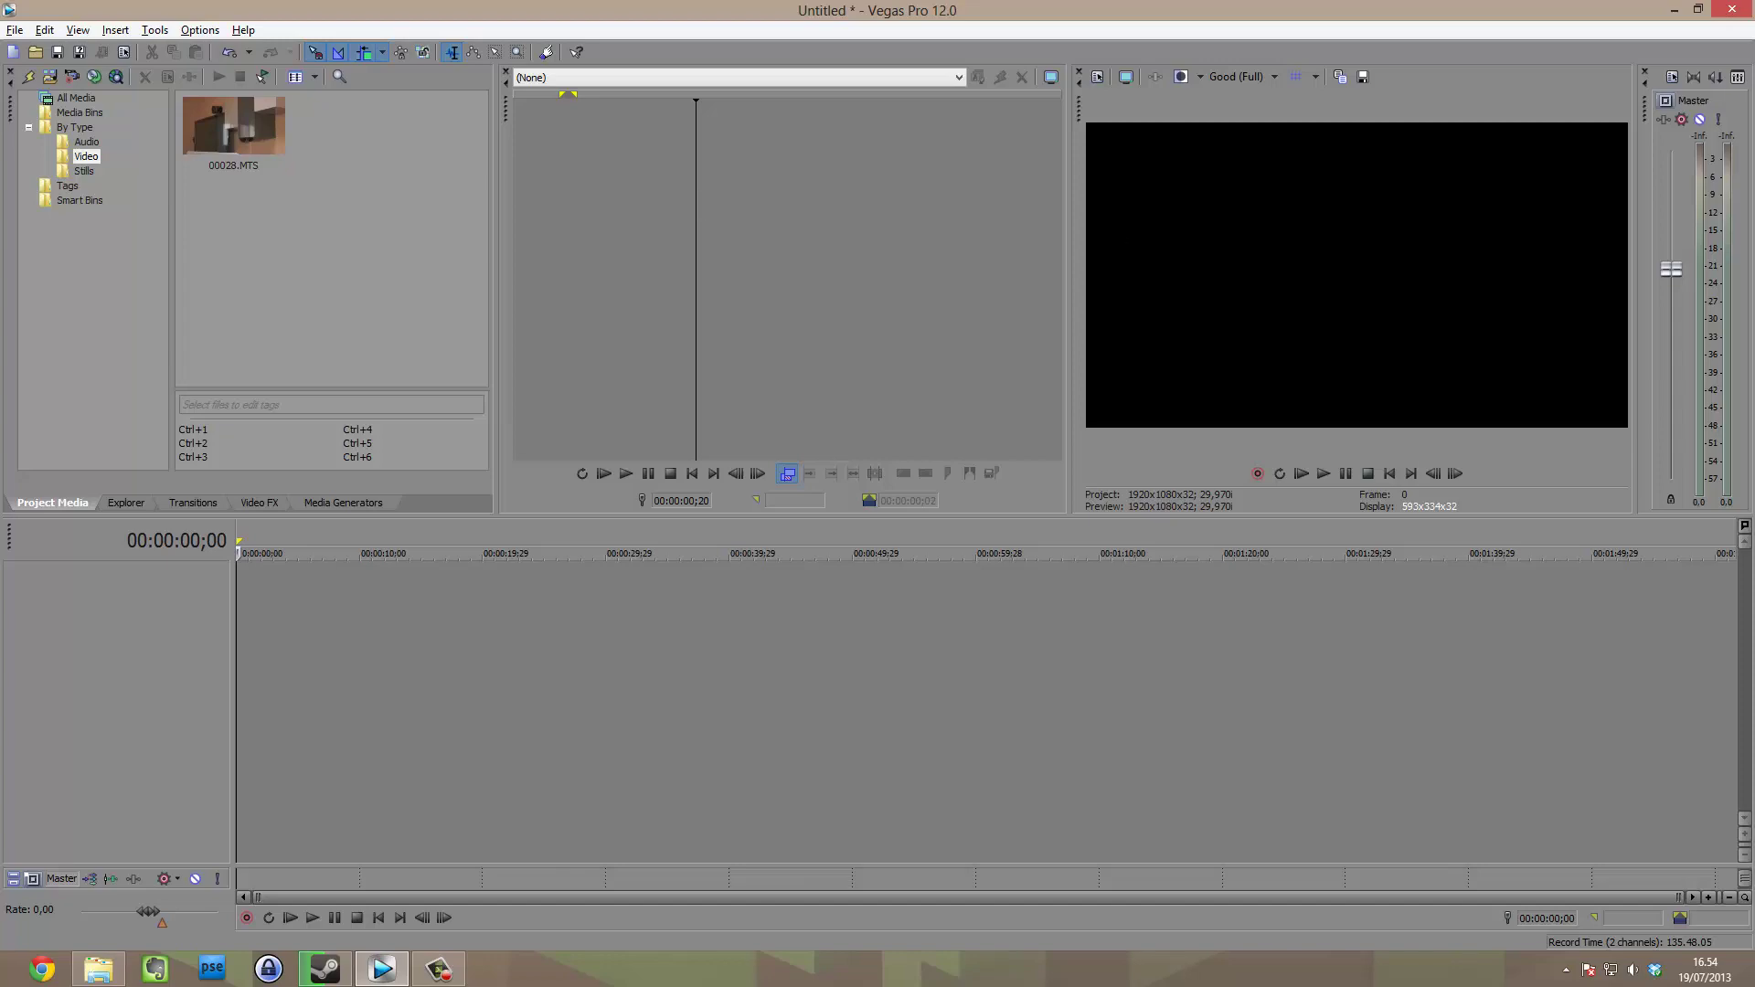
left_click(98, 970)
left_click_drag(1280, 131, 898, 87)
left_click(516, 537)
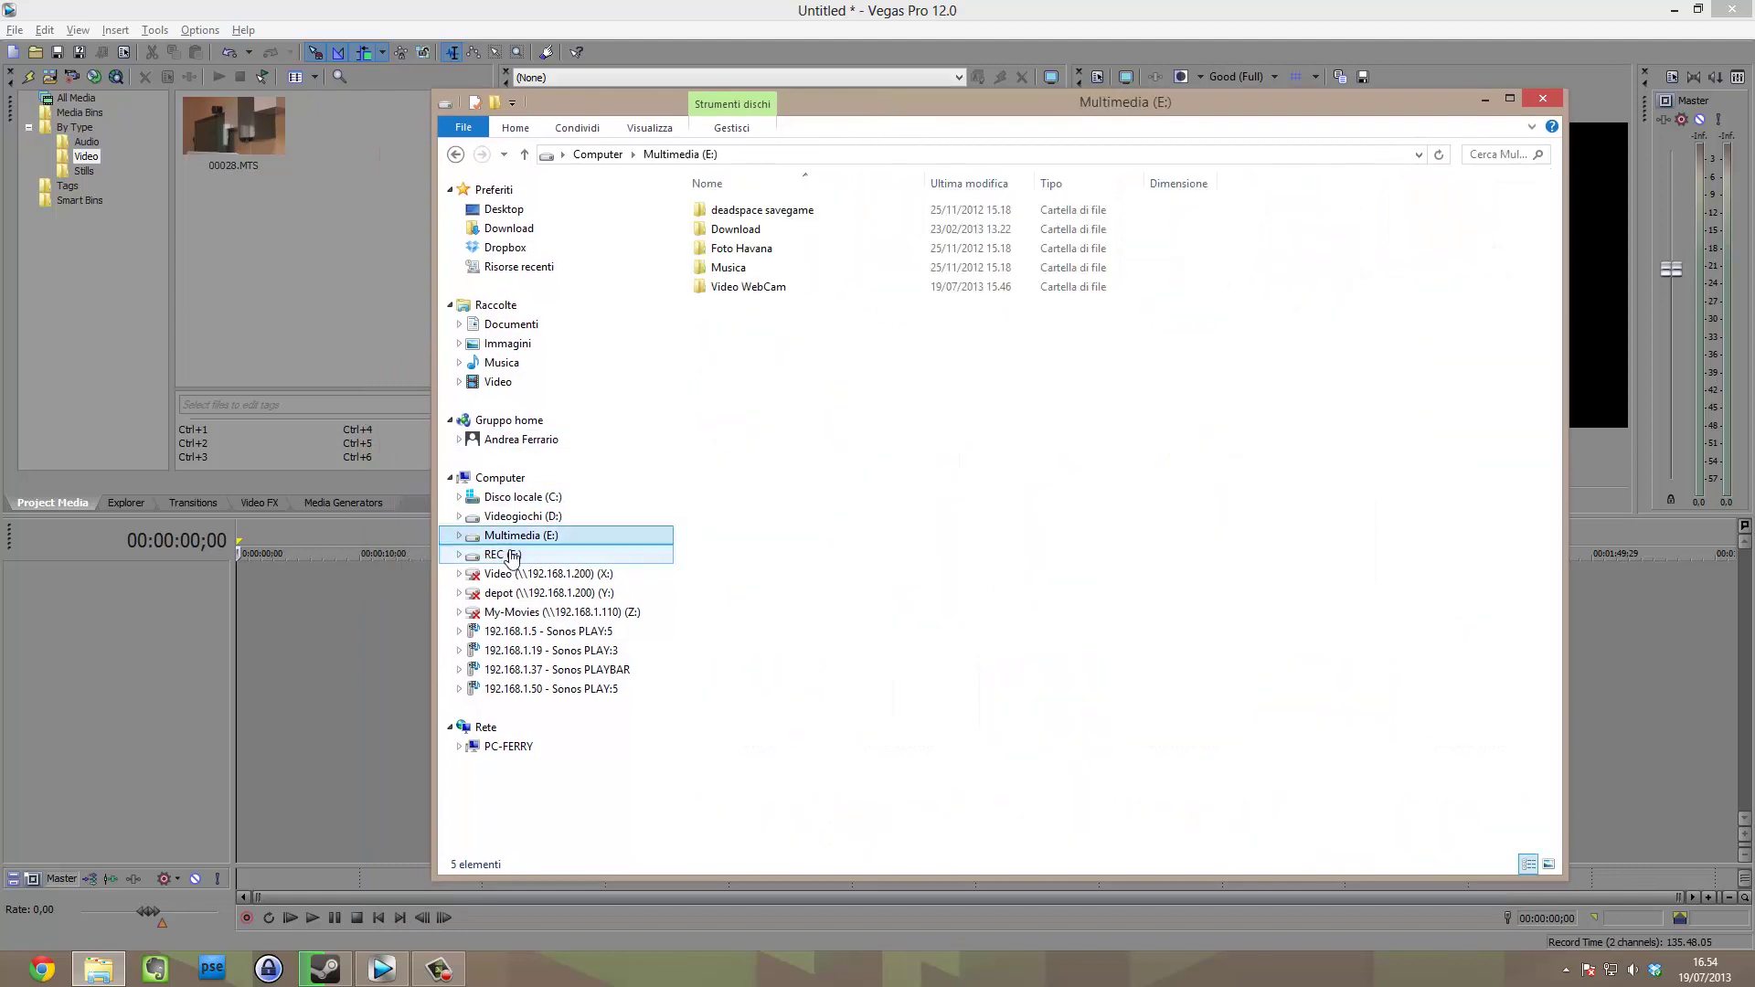
left_click(503, 555)
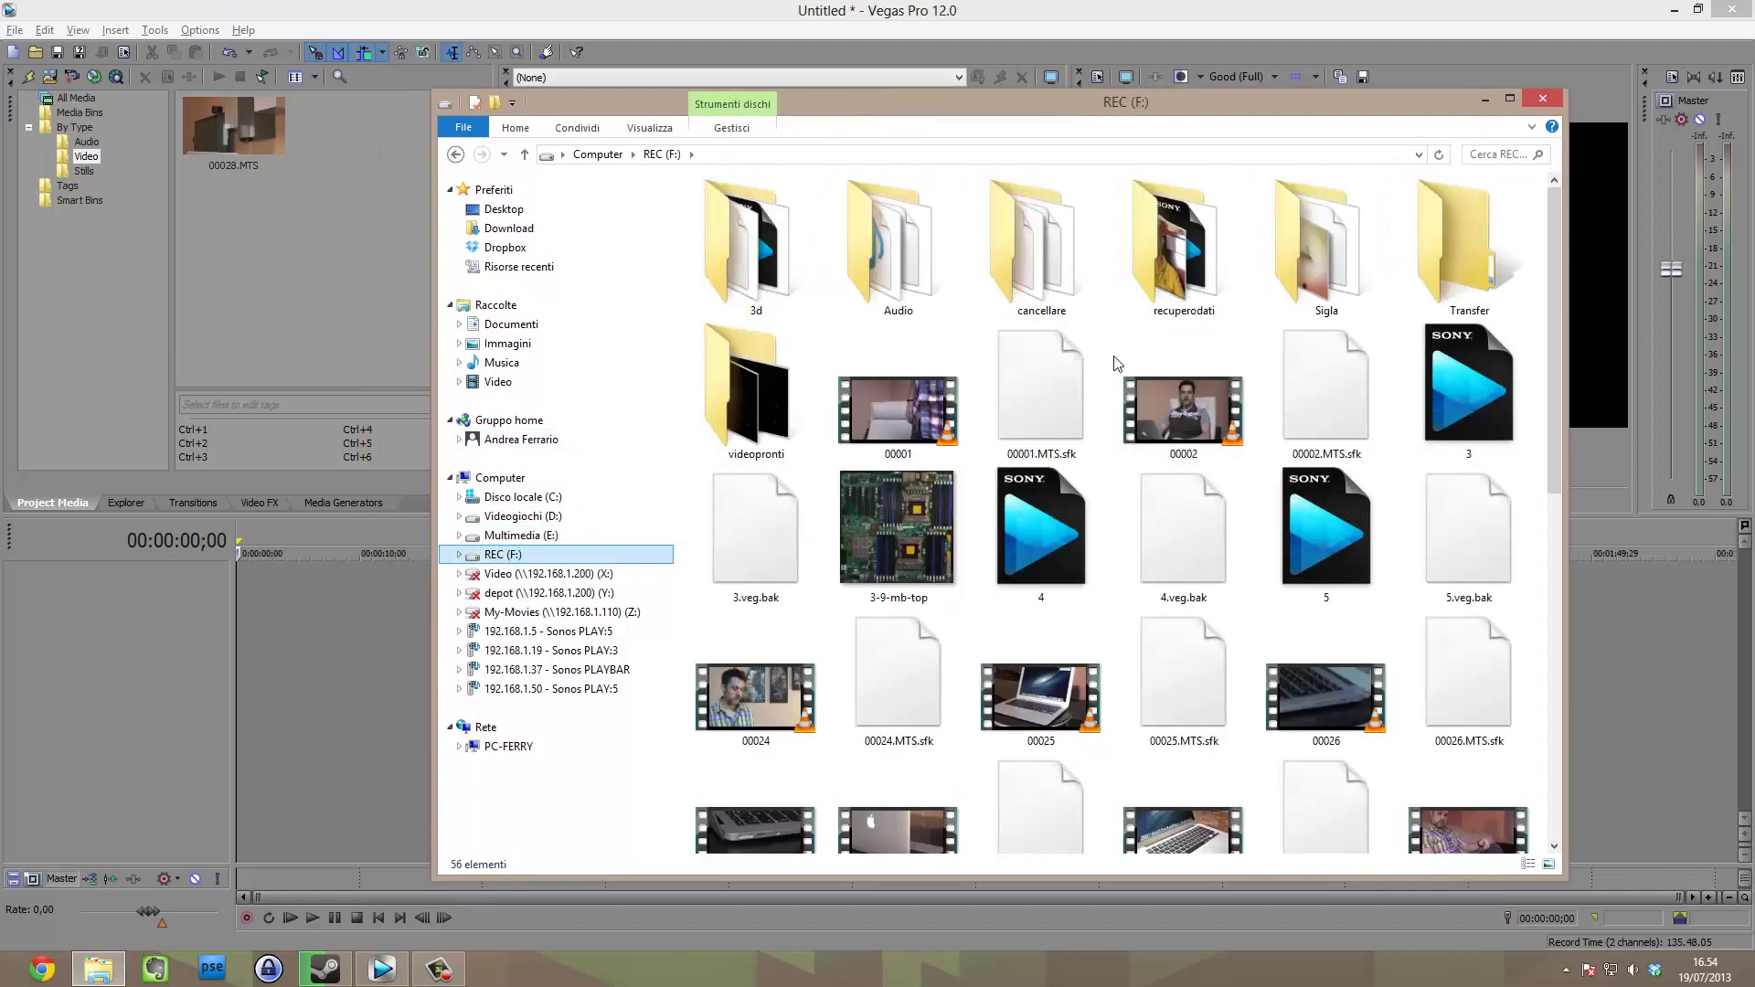
Add the video clip 00002 from the REC (F:) drive to the project media.
left_click(808, 716)
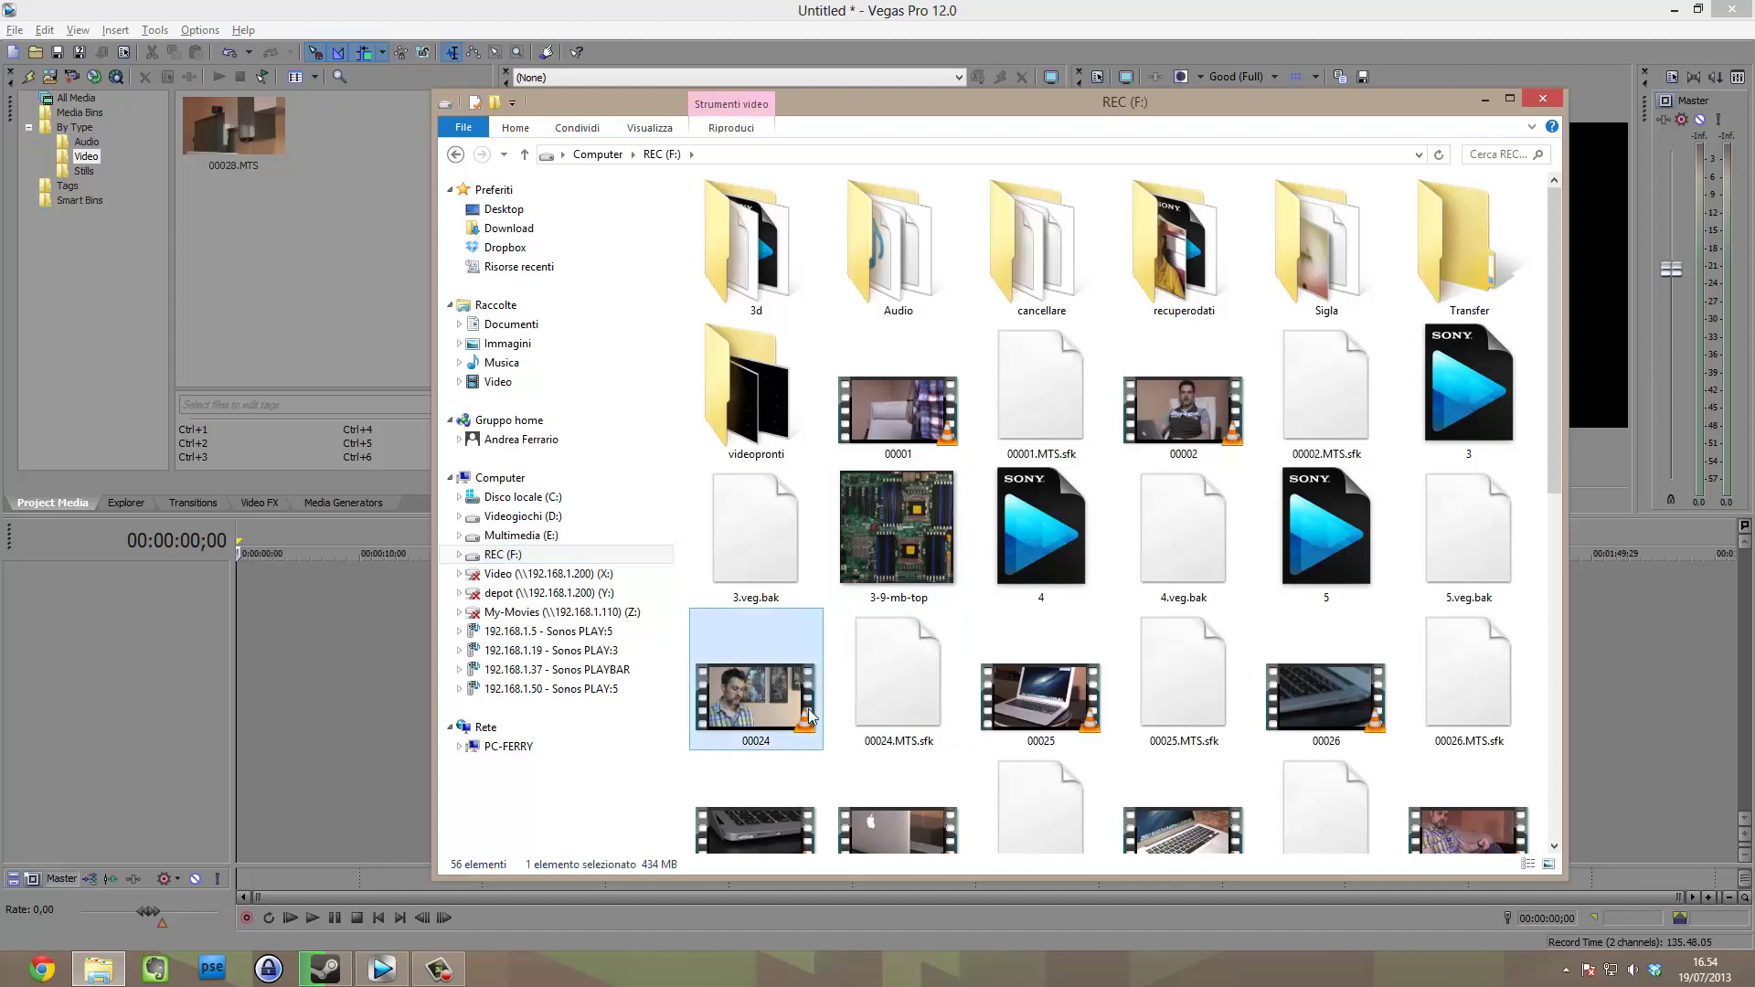
left_click(1220, 416)
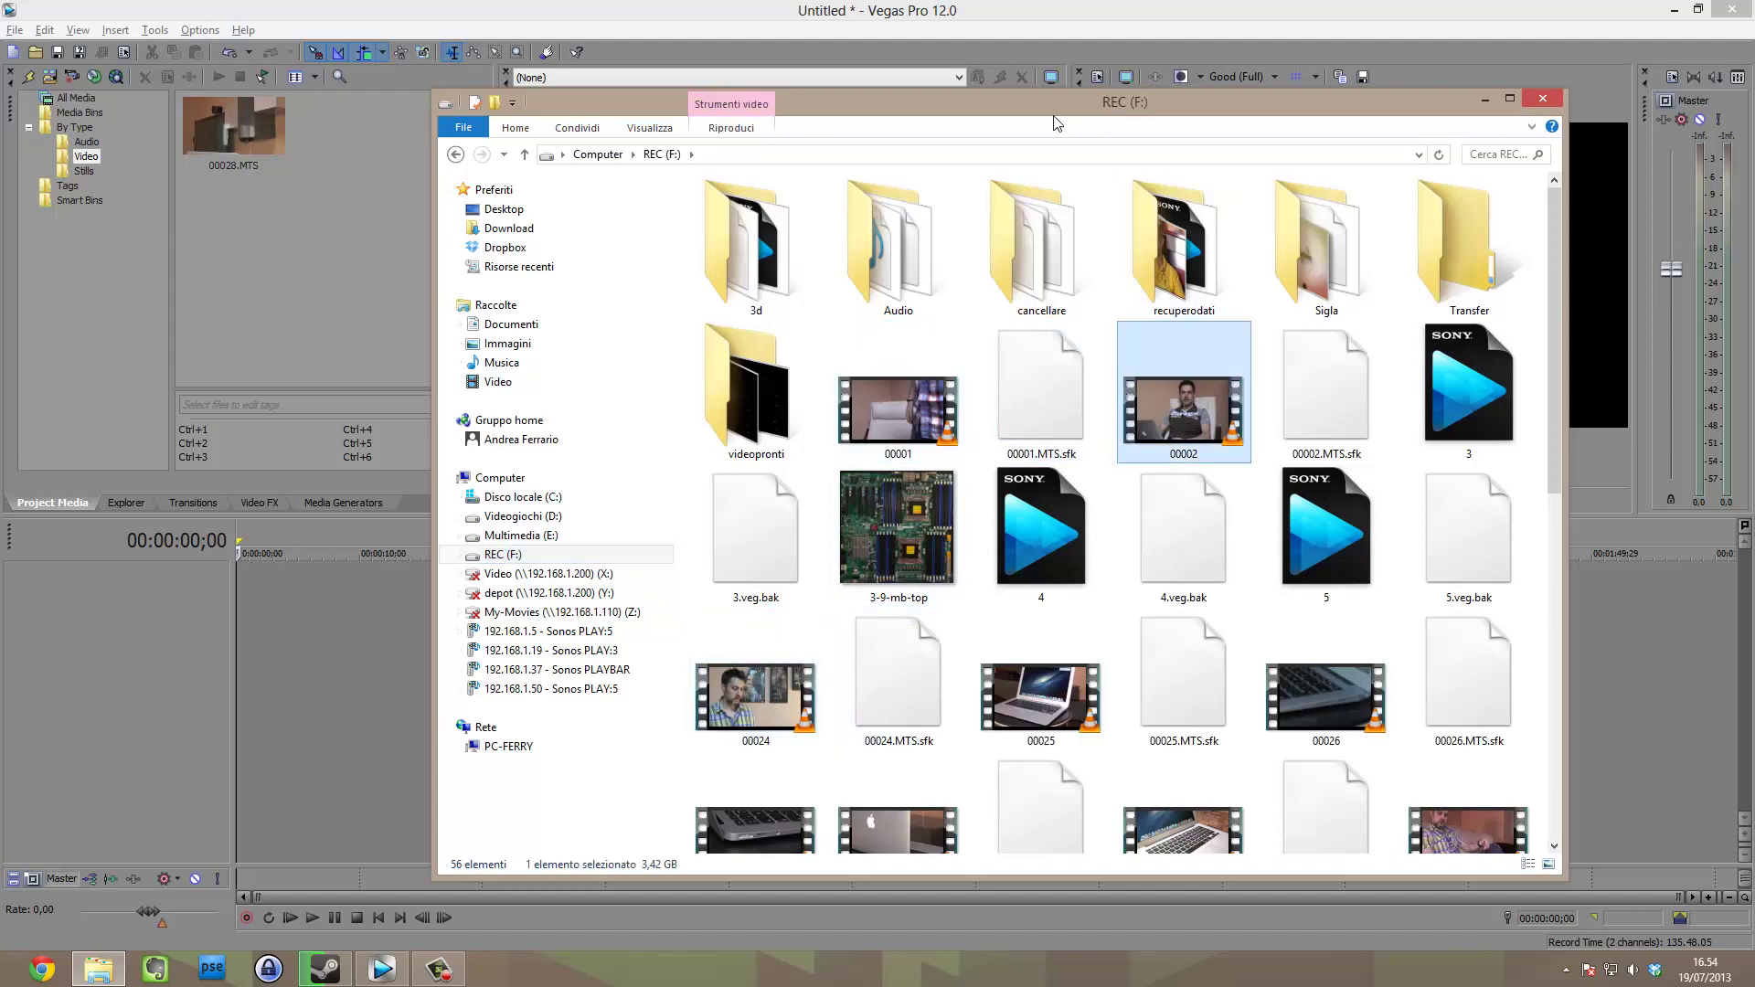
left_click_drag(992, 114, 1218, 173)
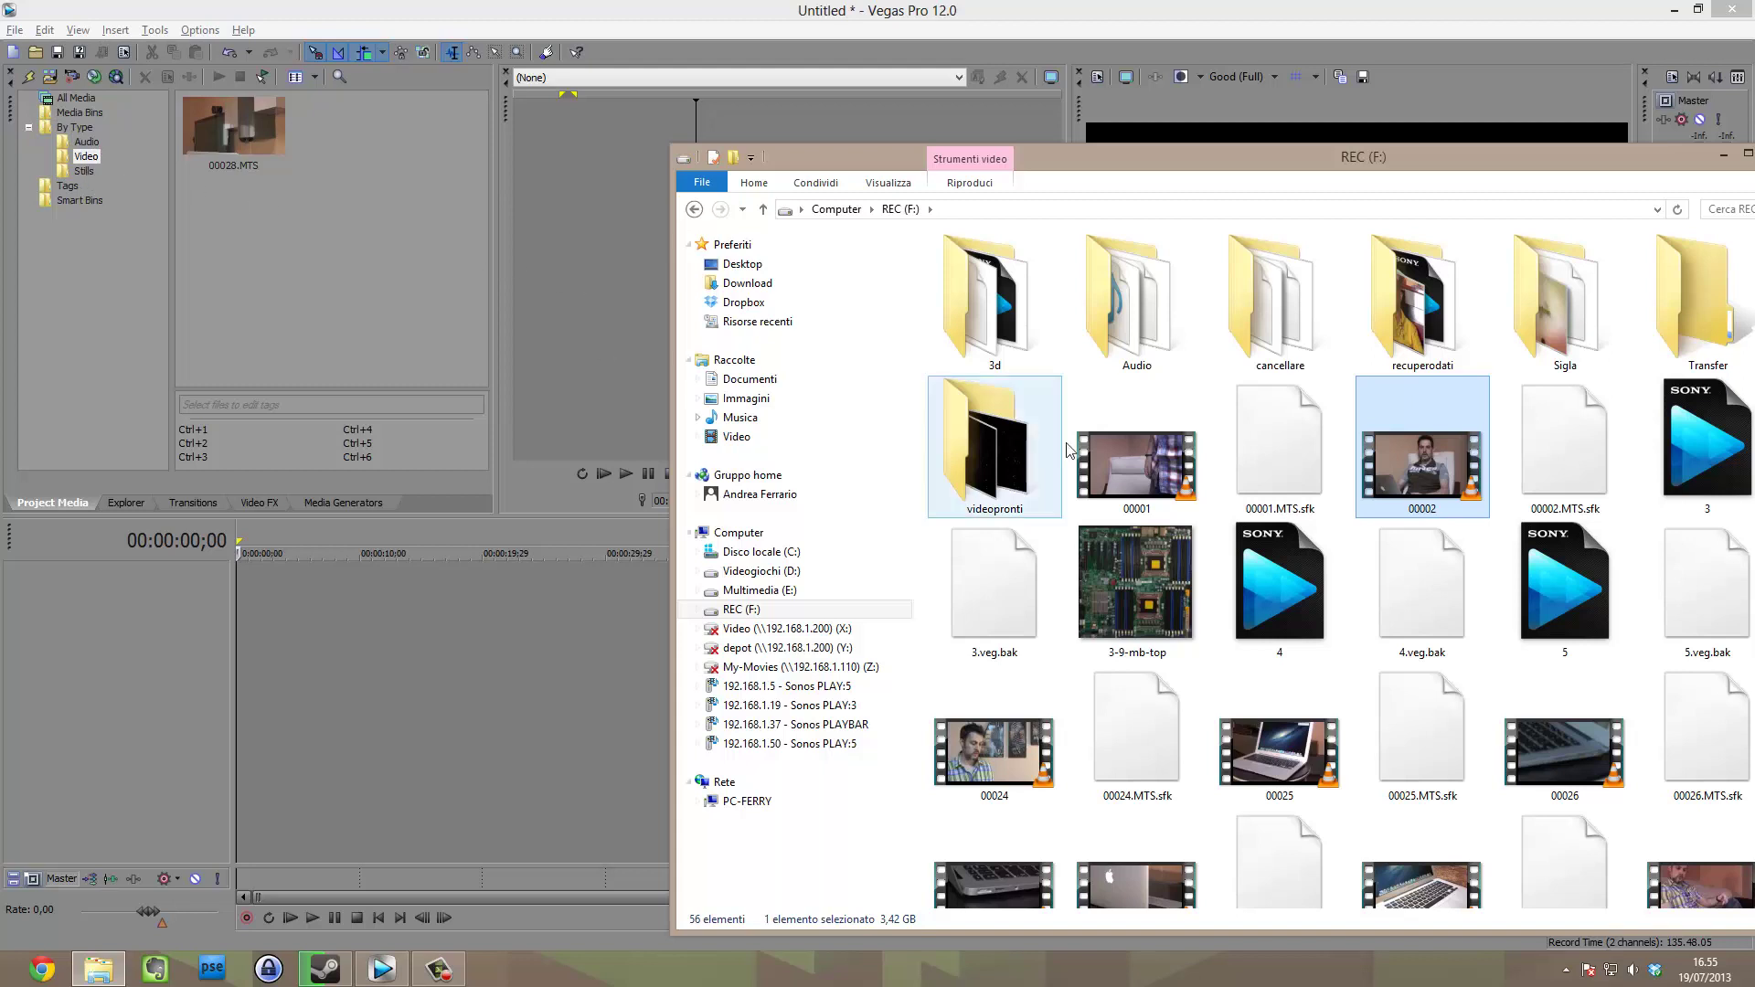
left_click_drag(1420, 476, 300, 250)
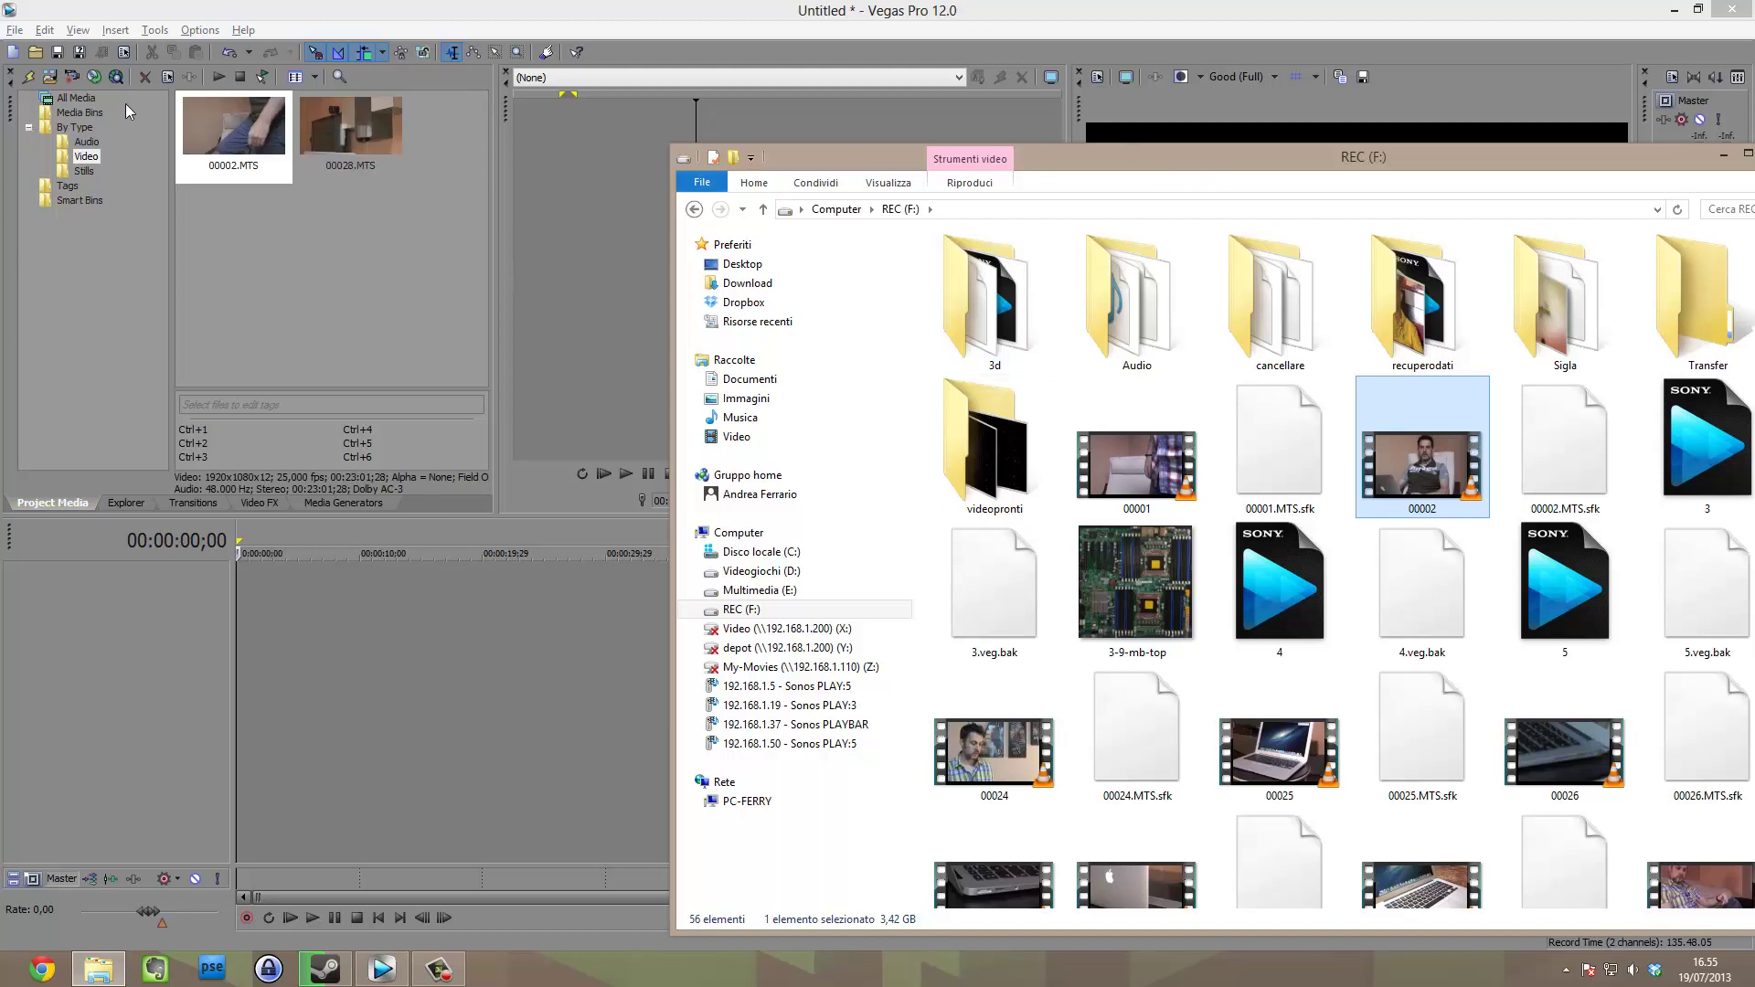
Look through the other files on REC (F:) and move the folder window aside to uncover the editor.
left_click_drag(1215, 165, 920, 120)
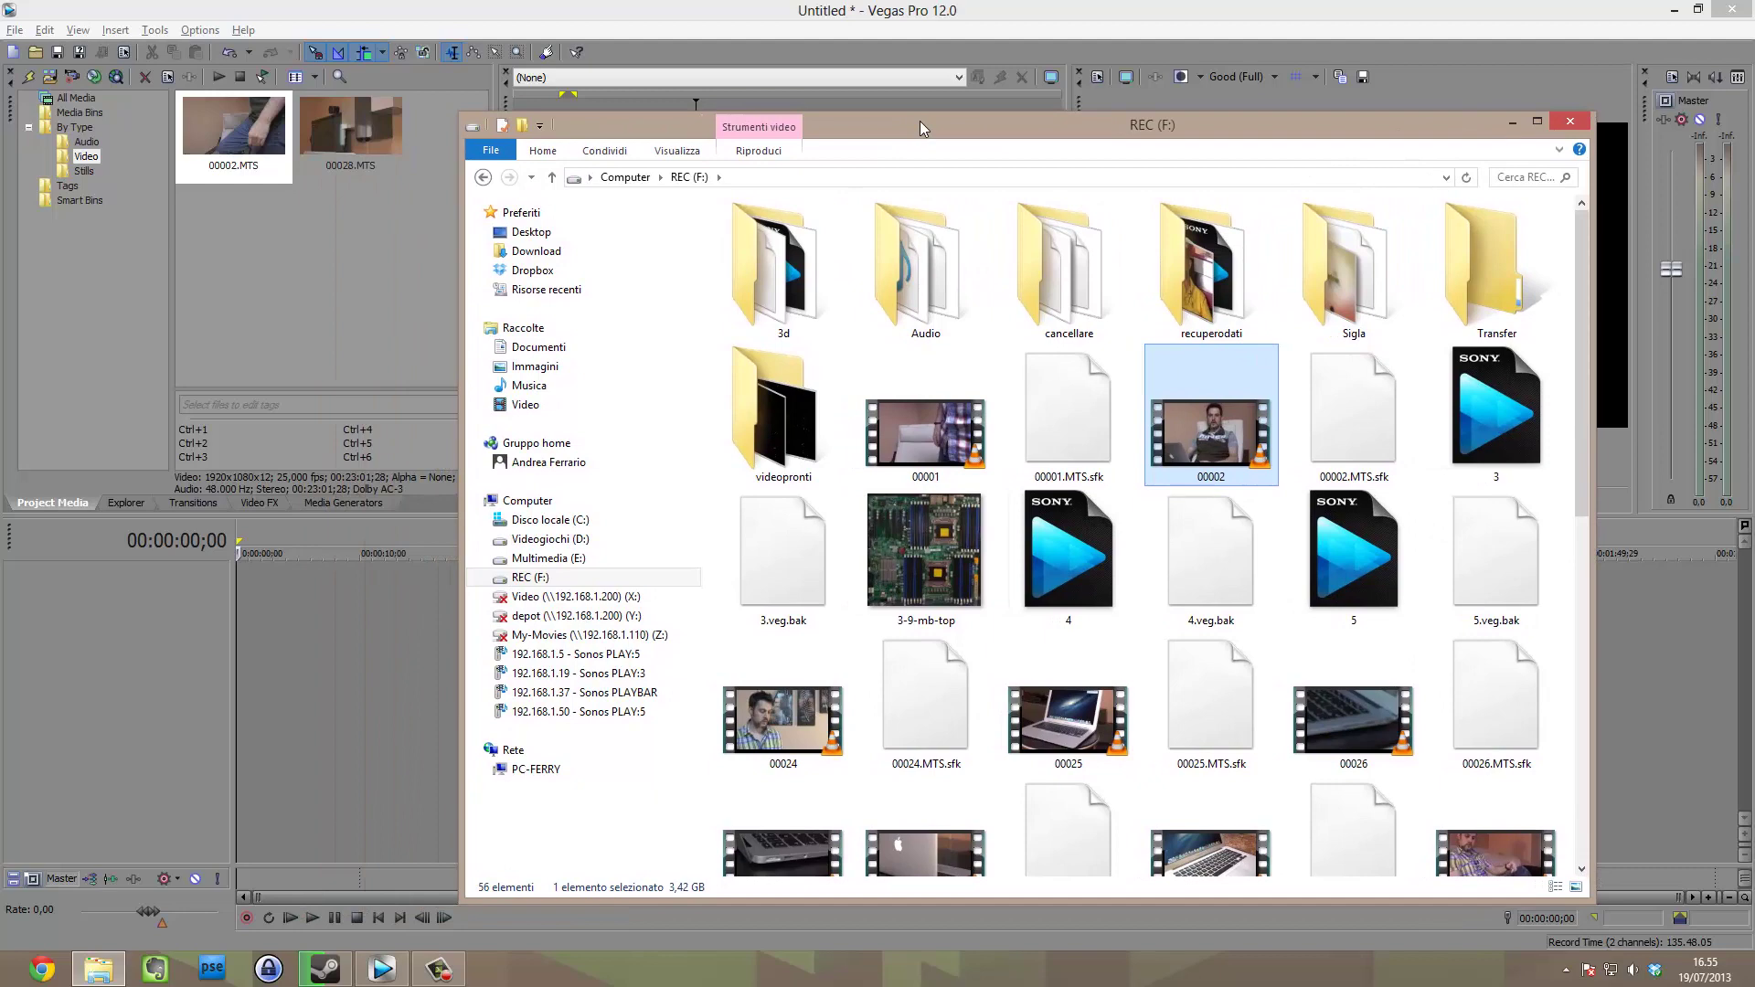
left_click_drag(867, 124, 825, 96)
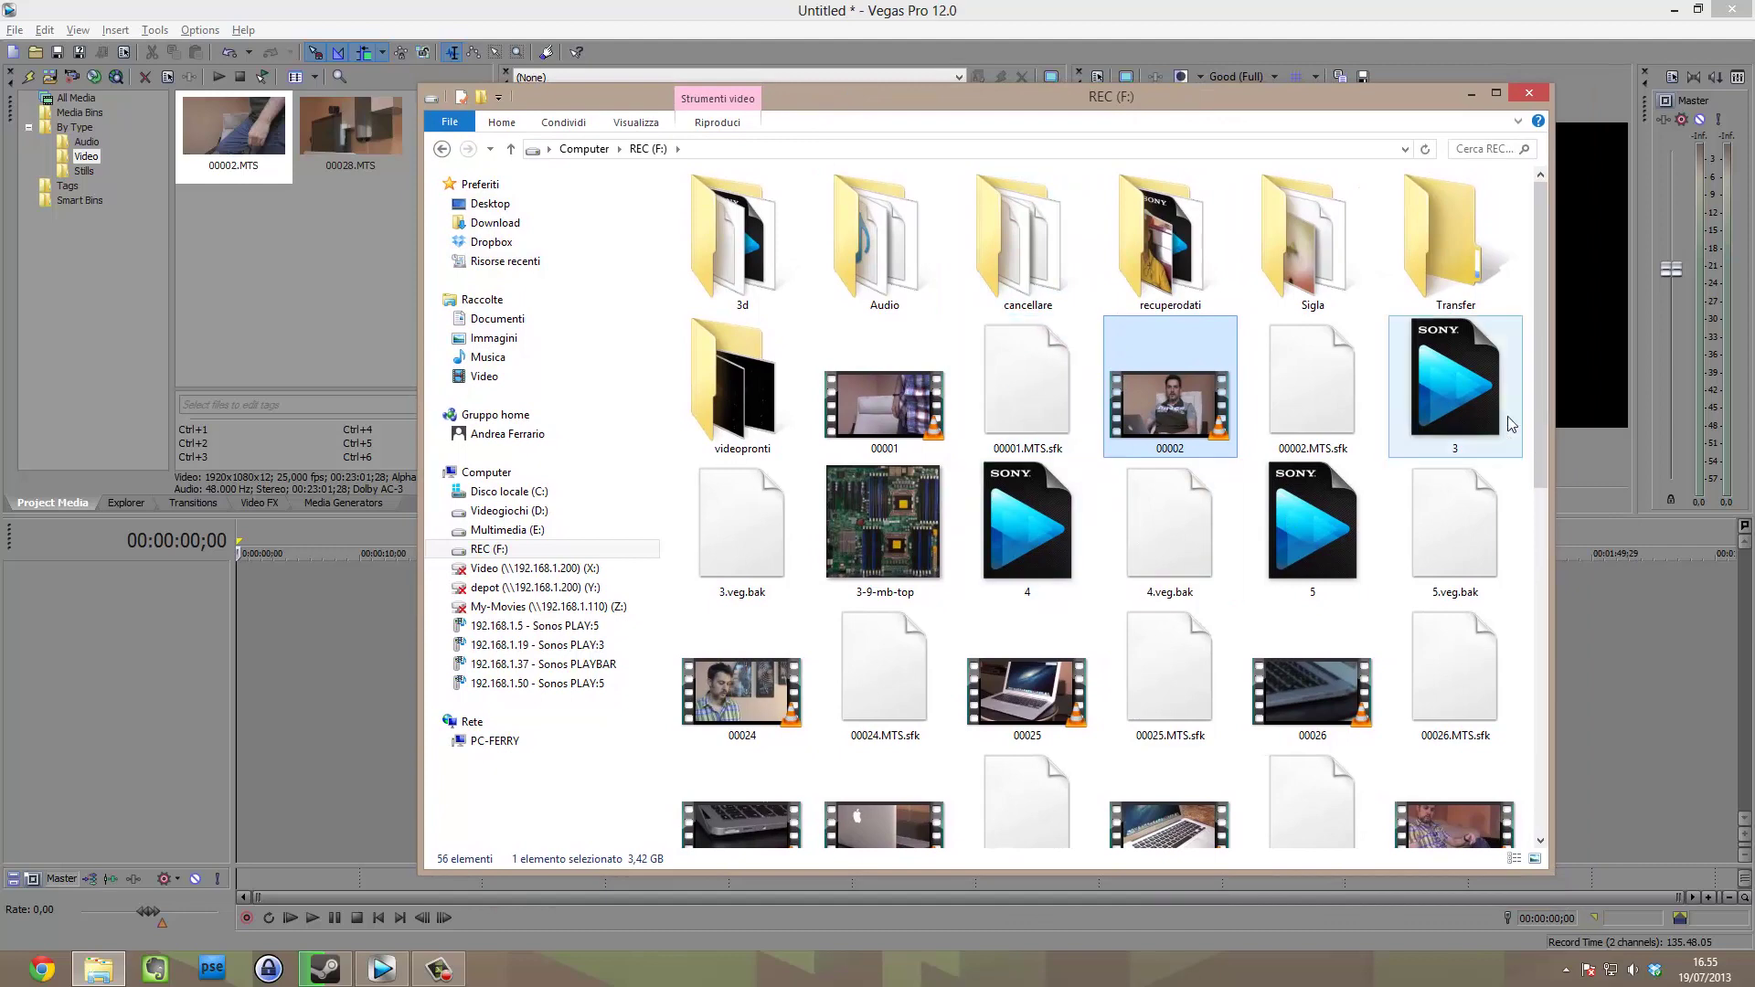
left_click_drag(1540, 366, 1539, 457)
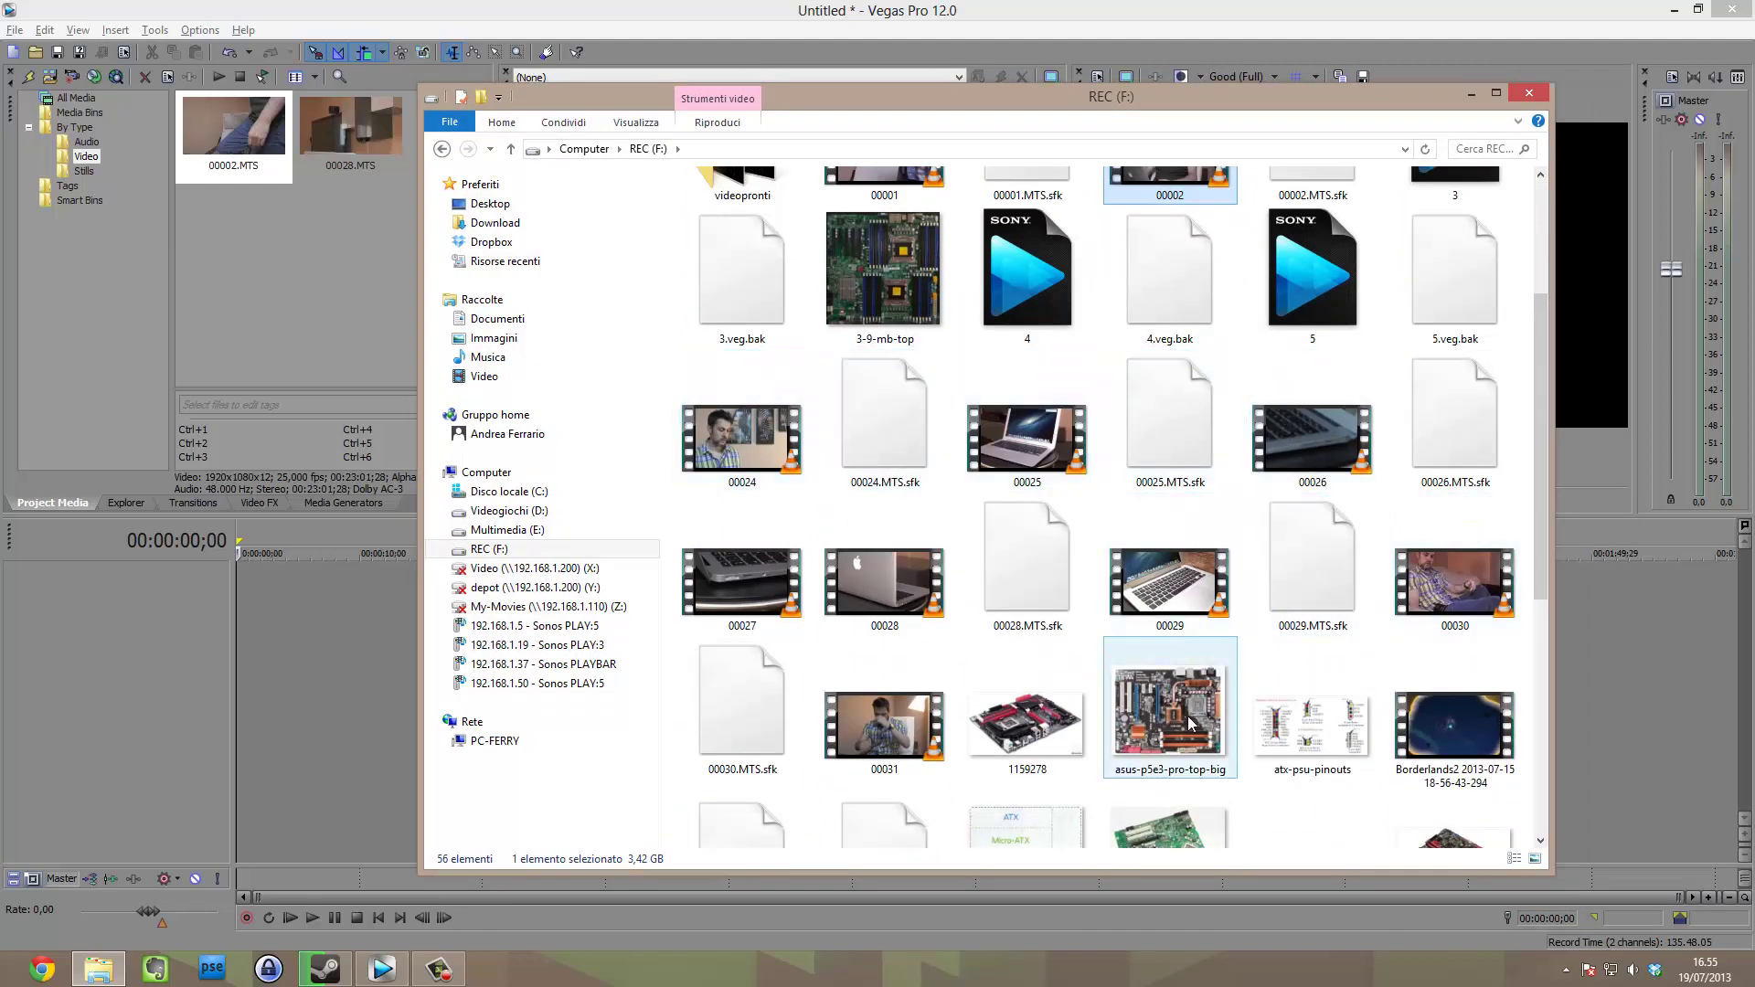
left_click_drag(1545, 574, 1541, 455)
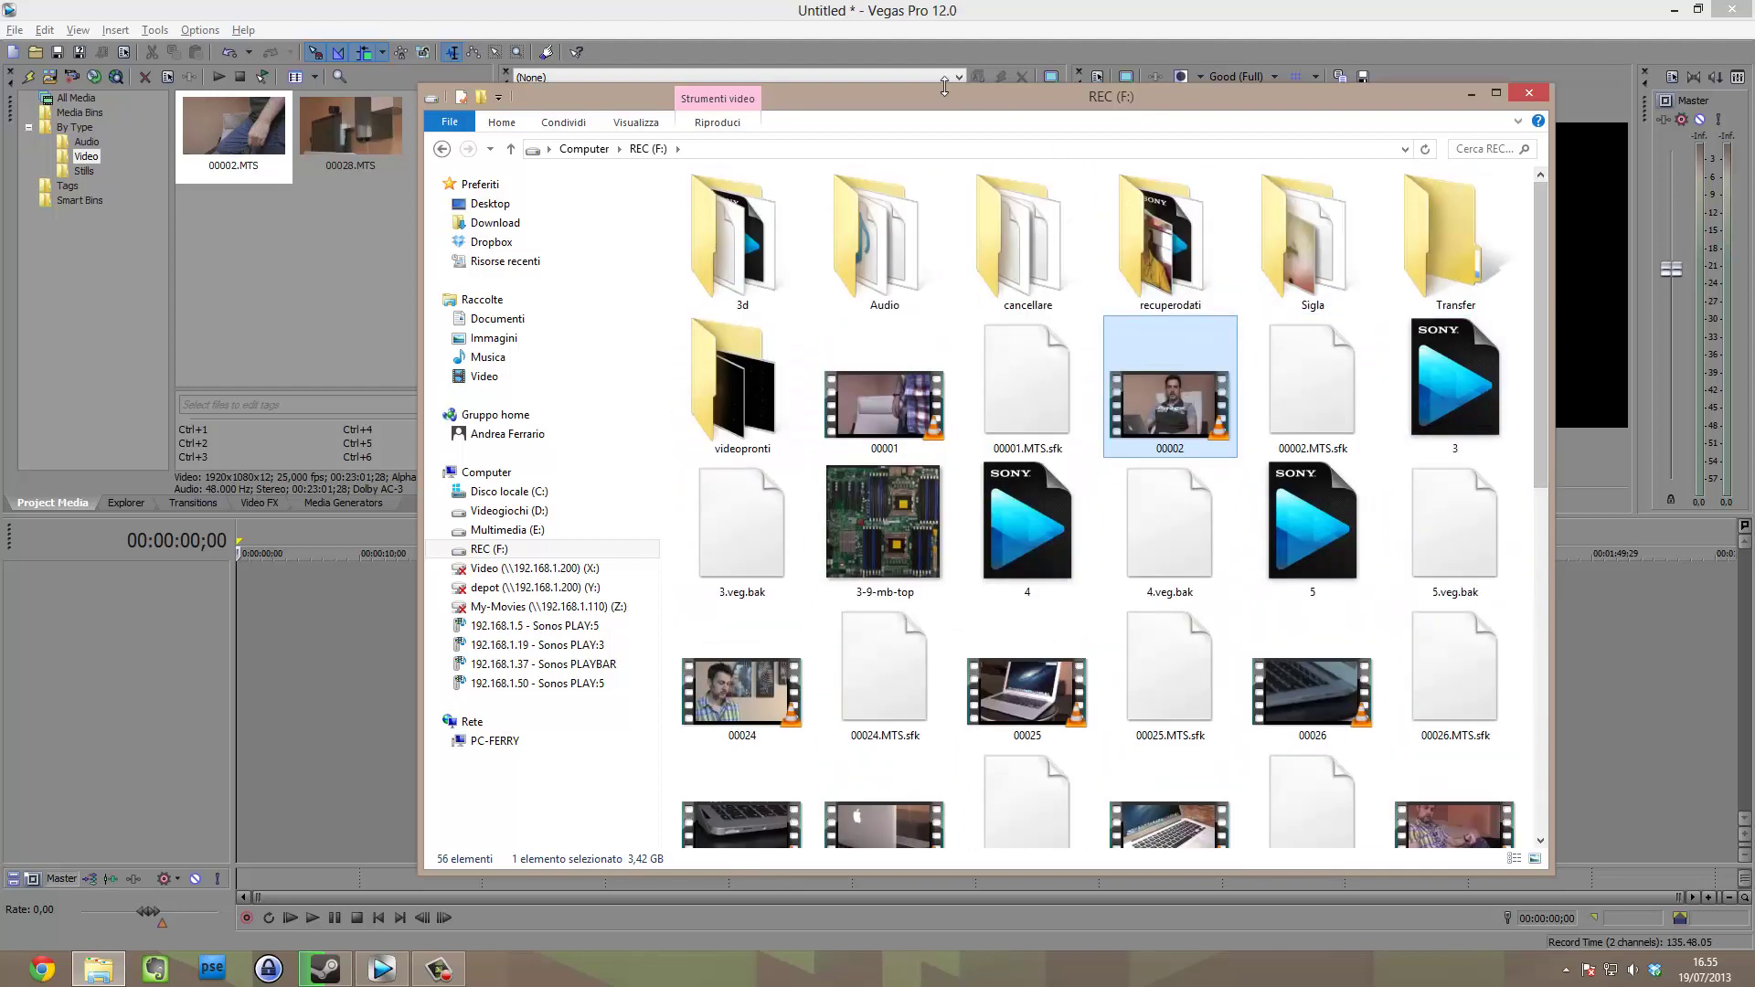
left_click_drag(995, 93, 1024, 99)
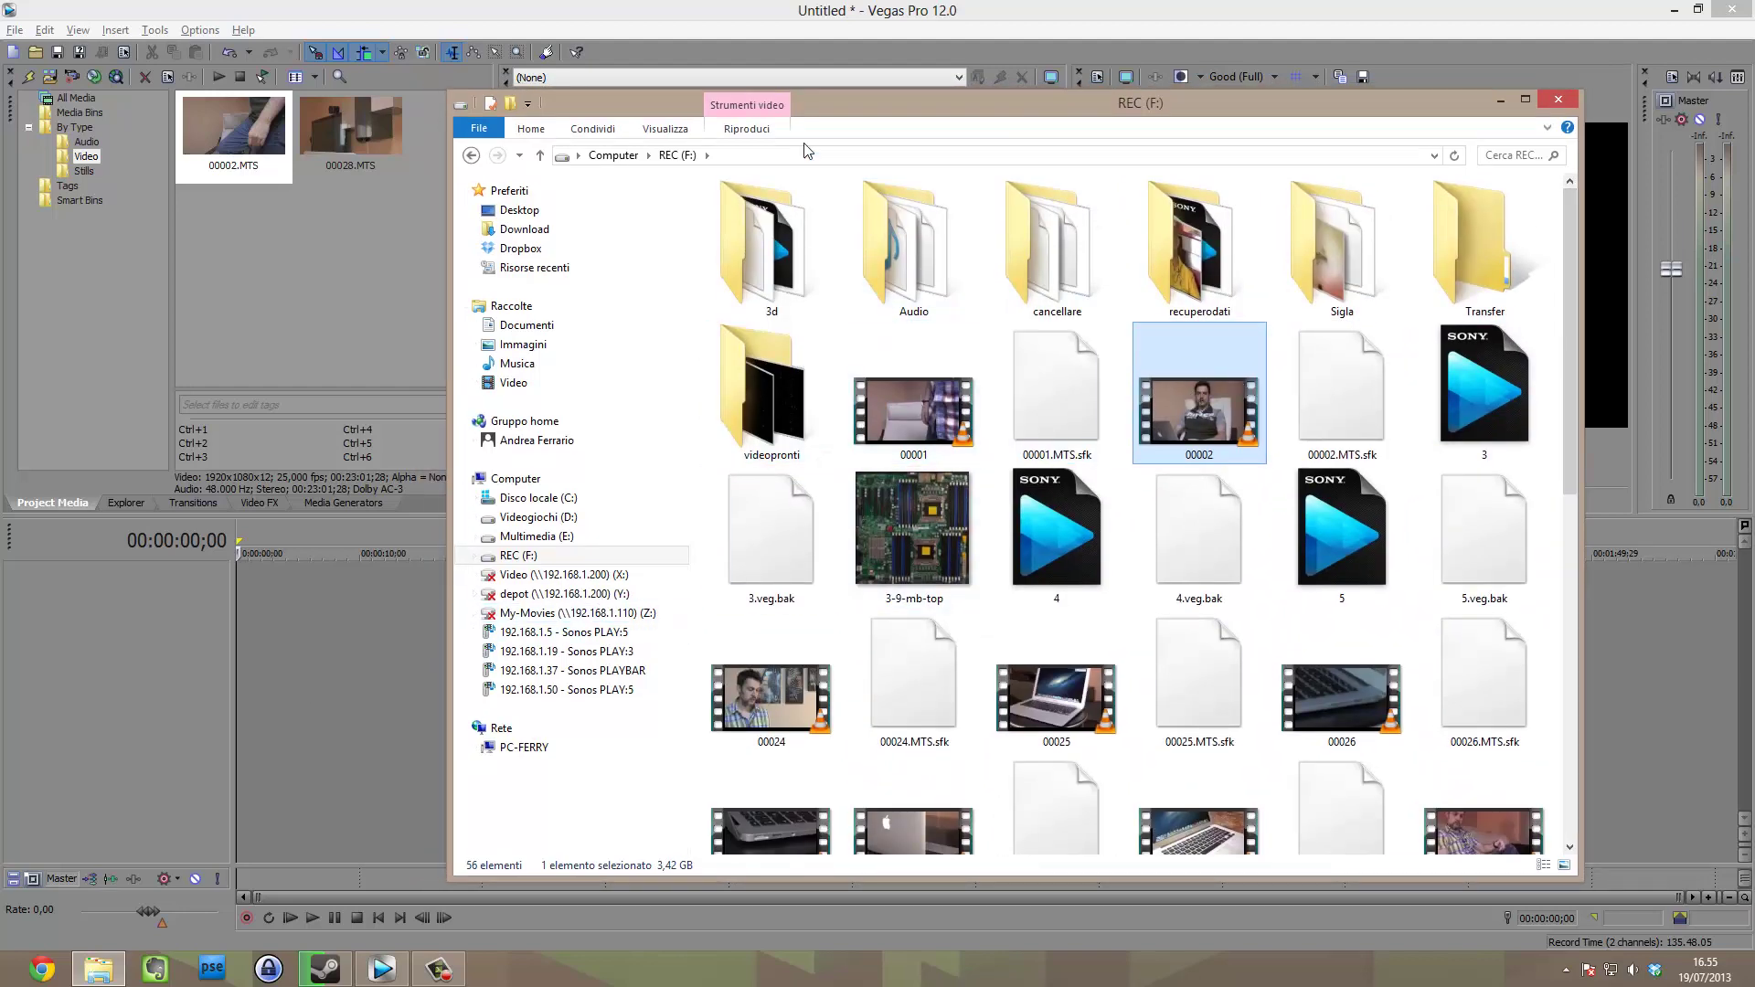
left_click_drag(857, 104, 1754, 108)
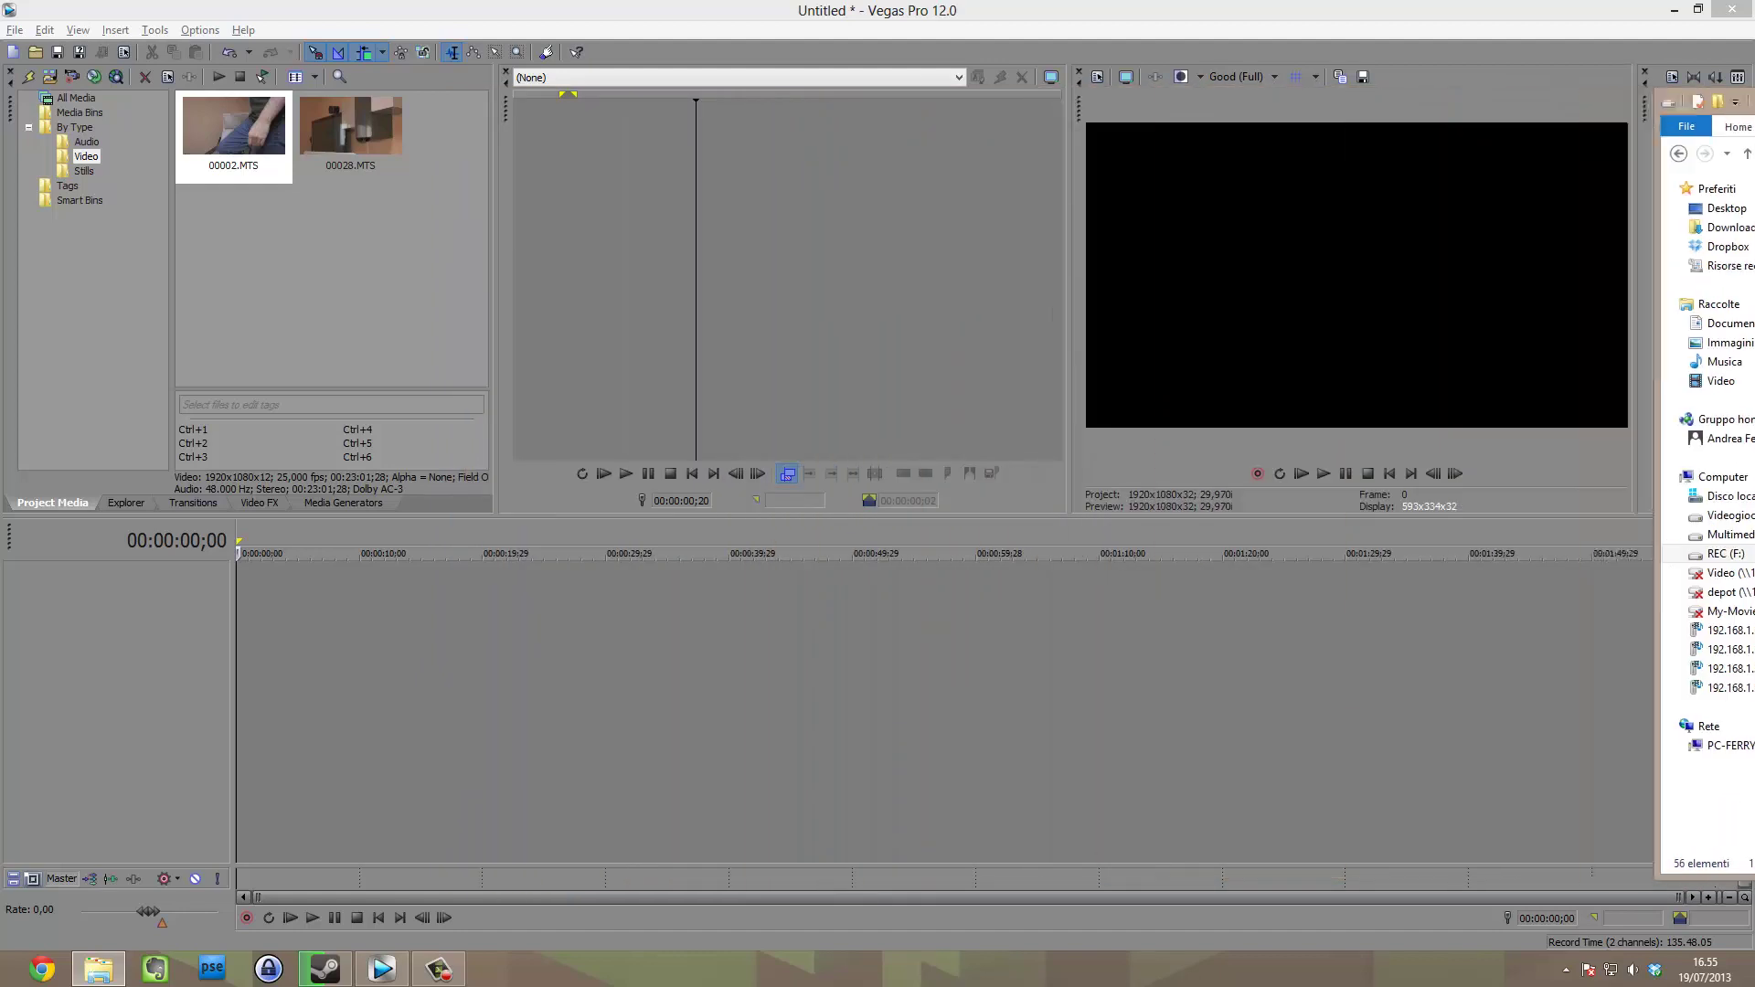
List all project media and inspect the properties of the MP3 track and the 00002.MTS clip.
left_click(348, 163)
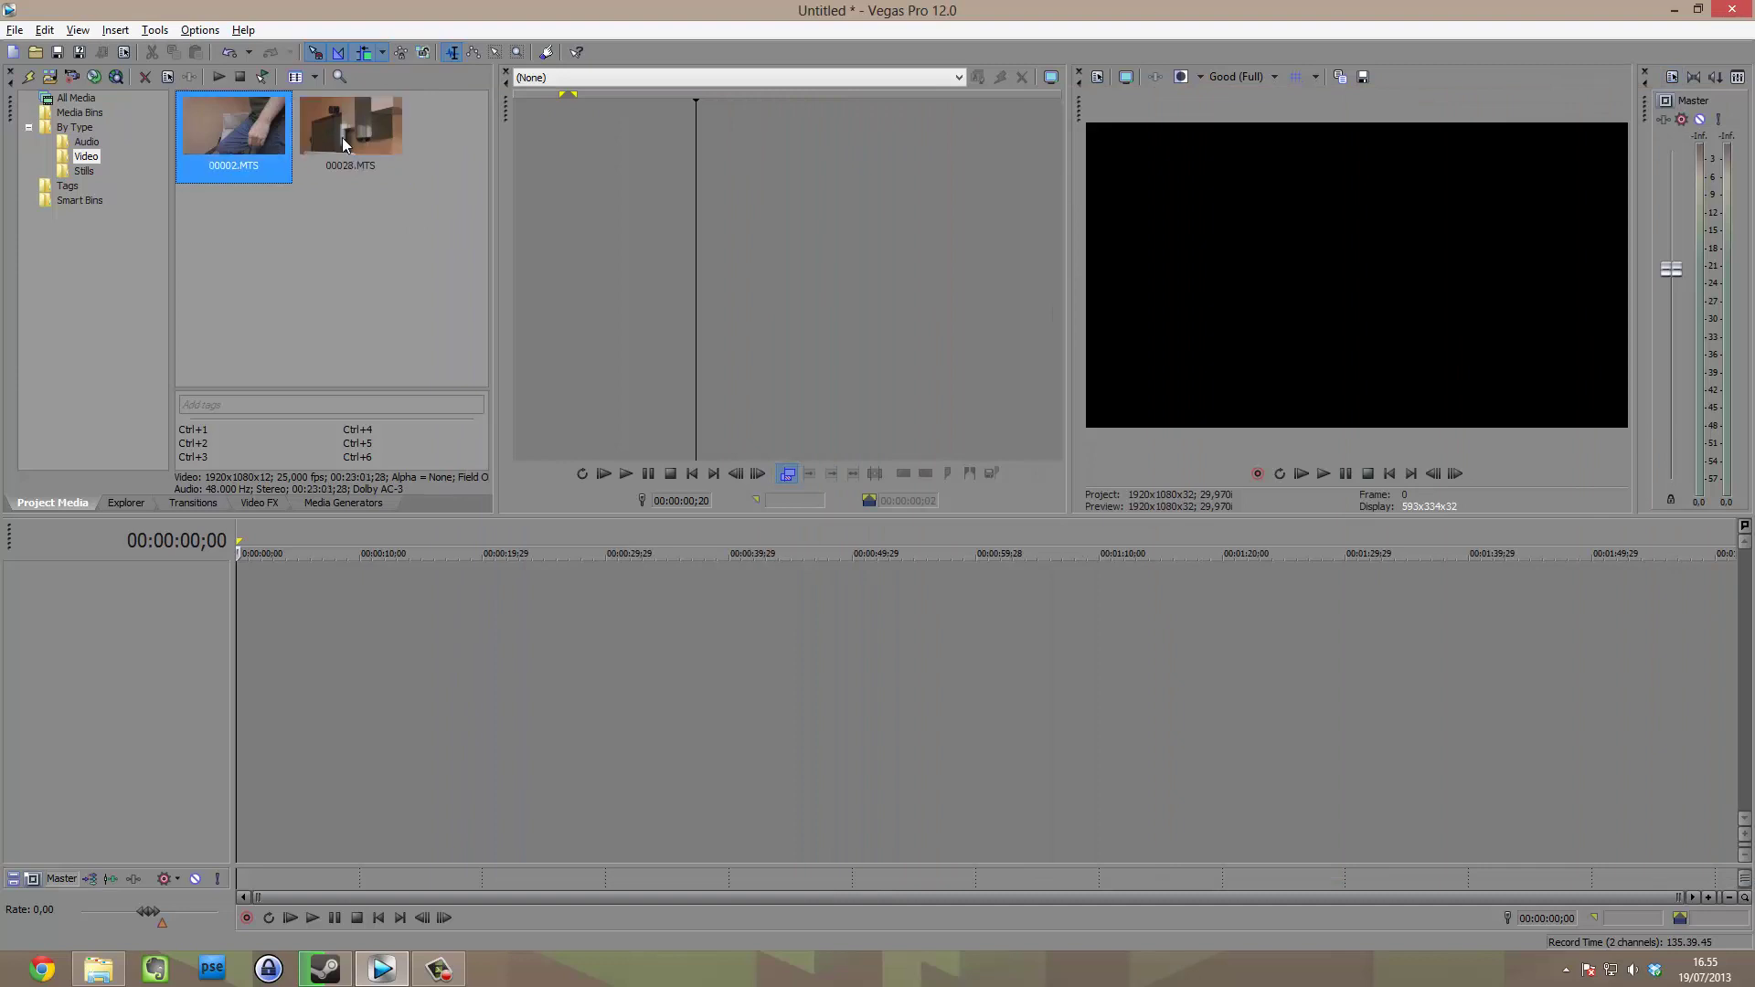
left_click(269, 148)
left_click(74, 97)
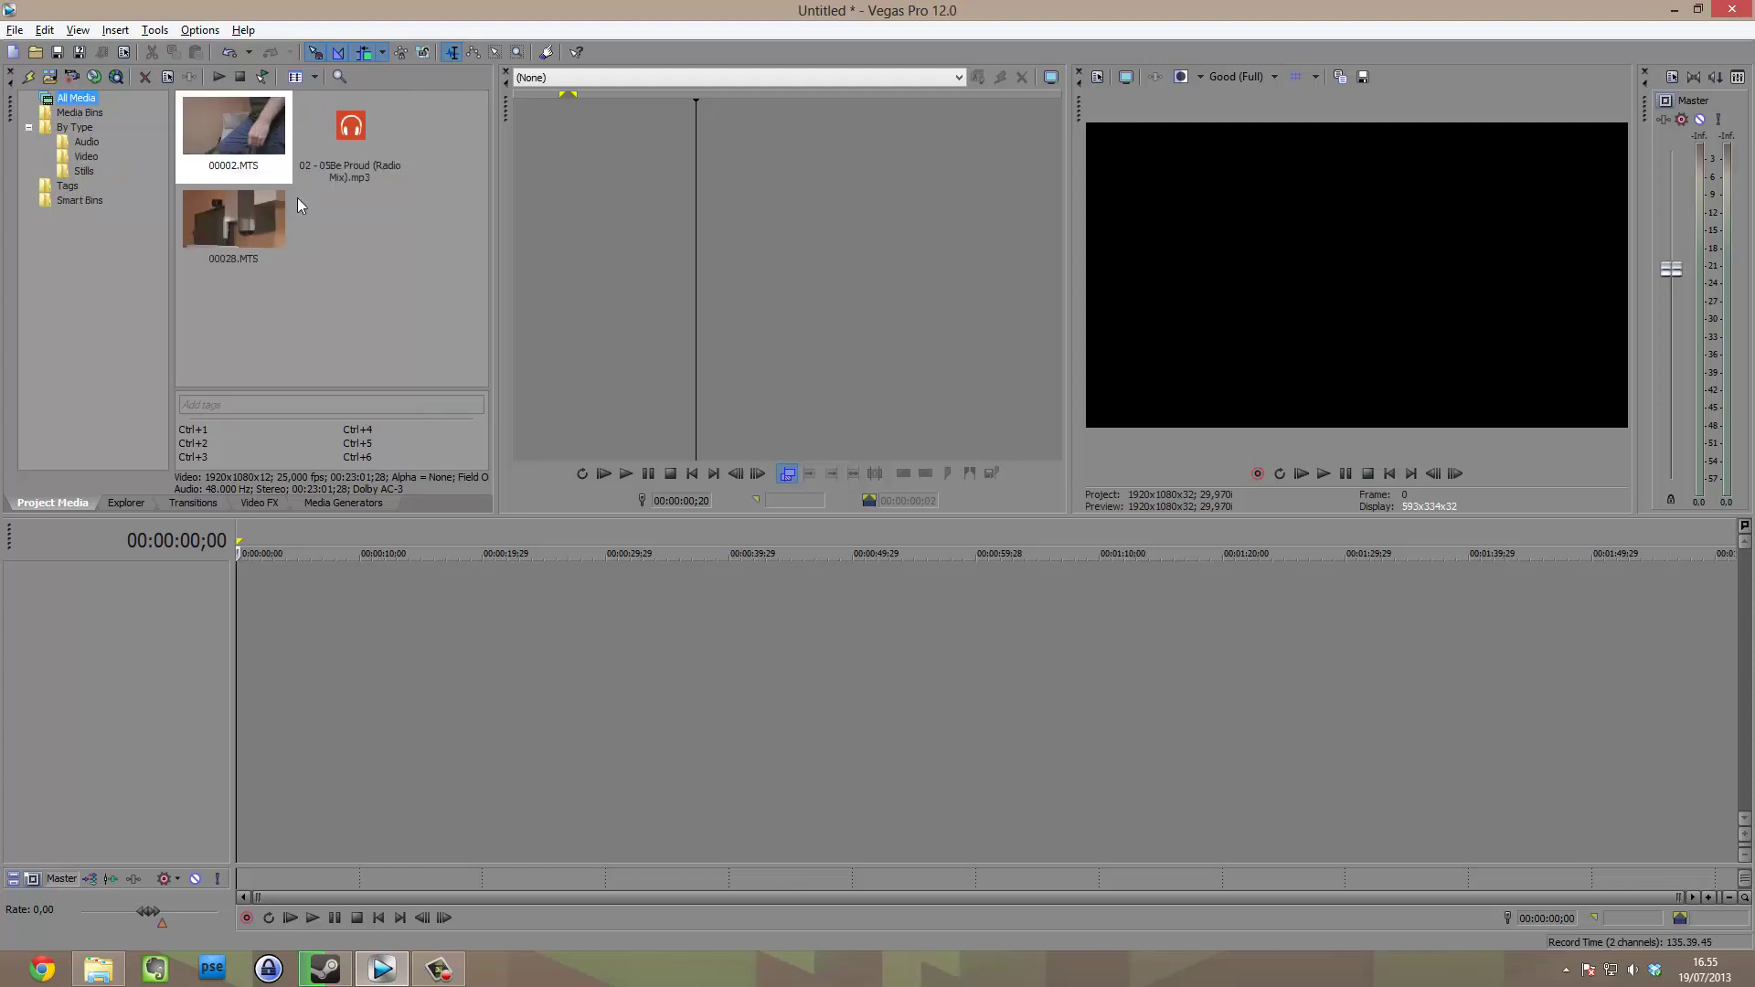
left_click(353, 152)
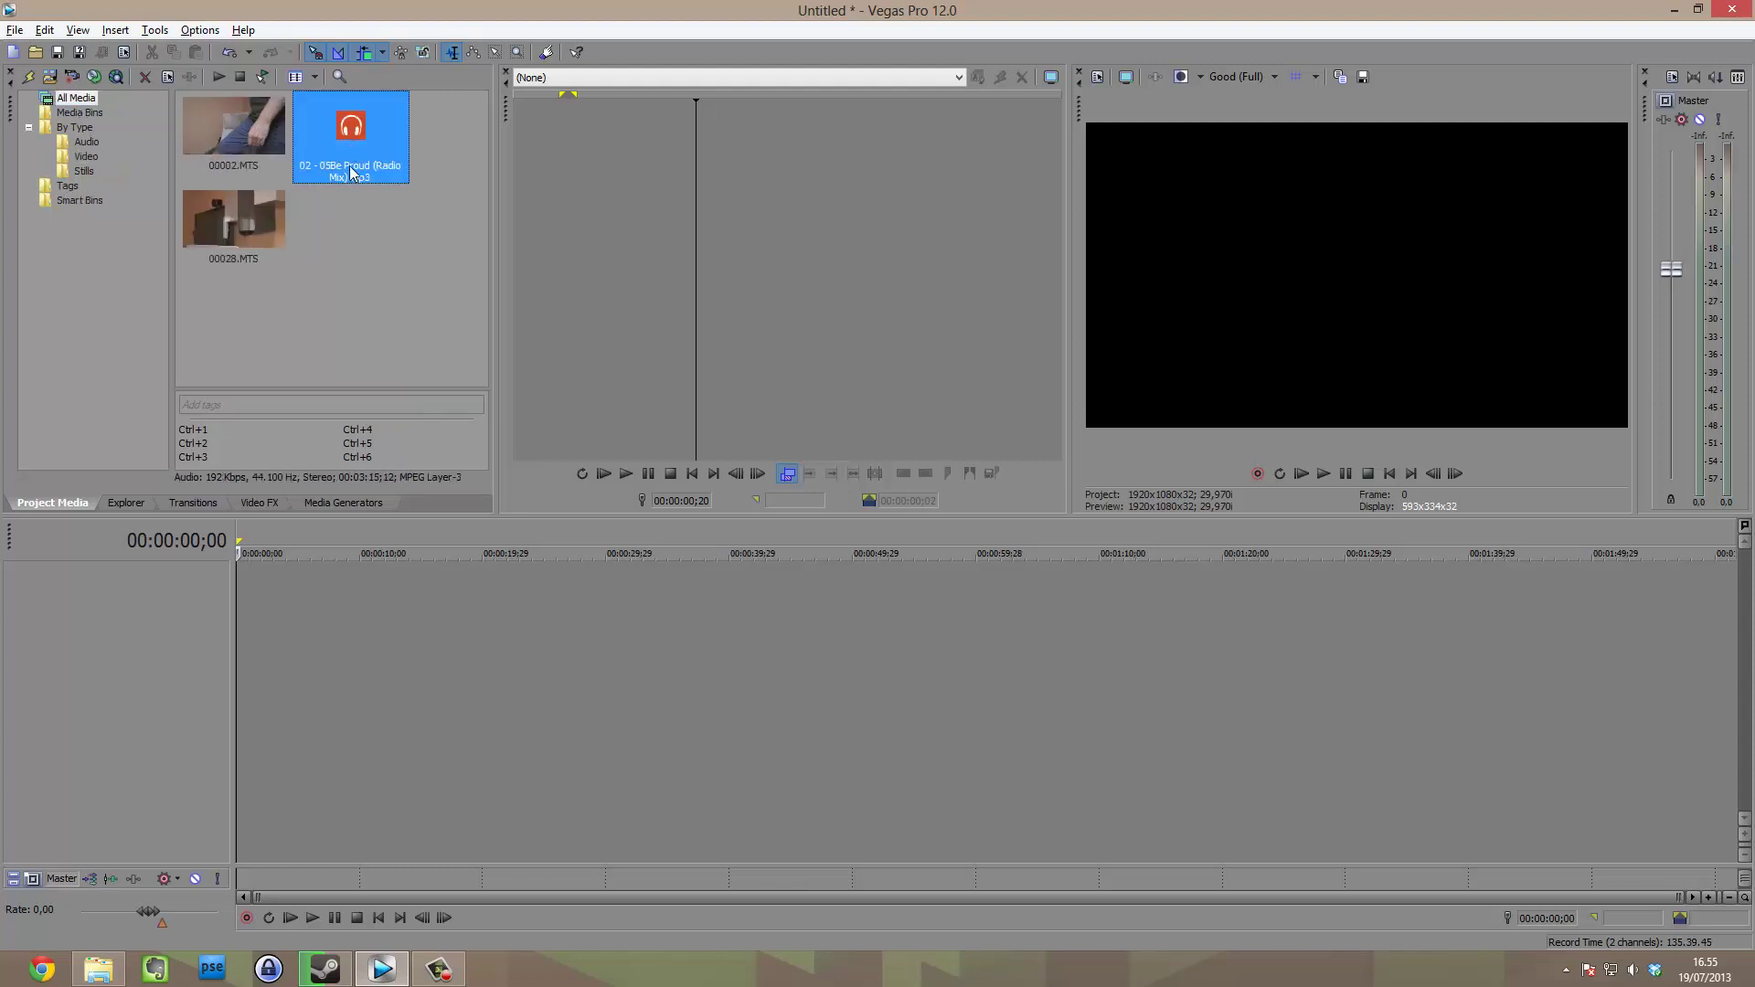
left_click(248, 137)
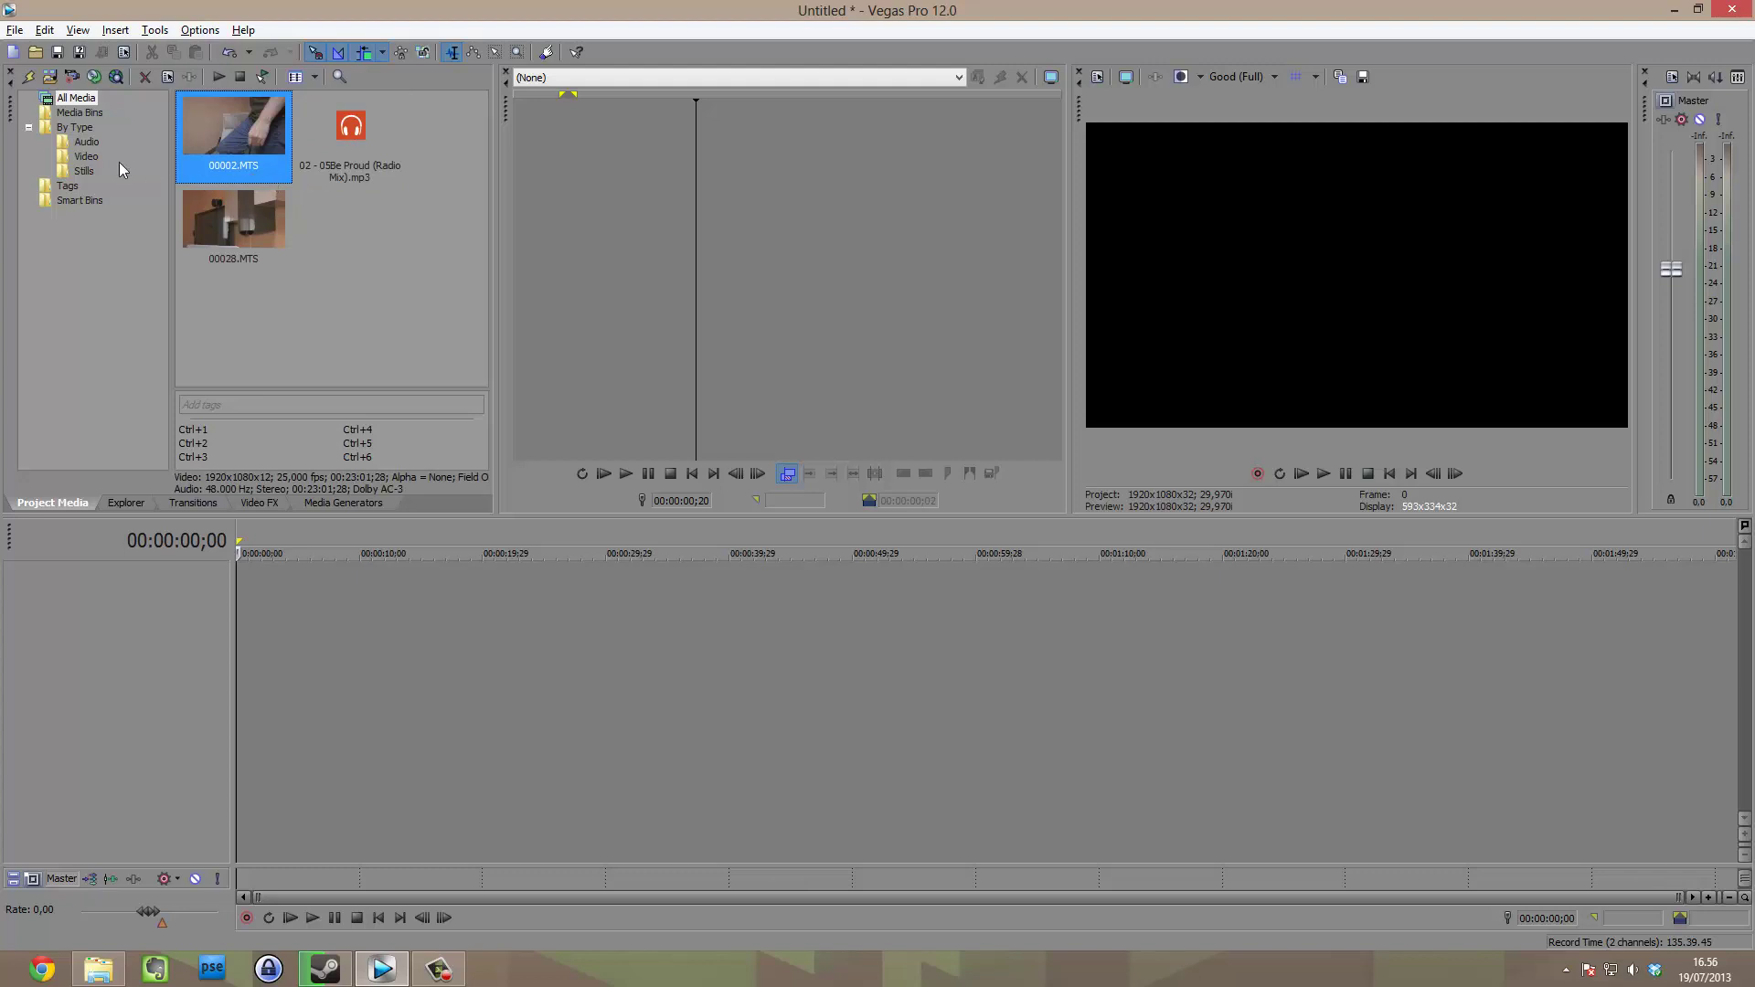
View the project media filtered by type, comparing the Video, Stills and Audio categories.
left_click(79, 156)
left_click(88, 169)
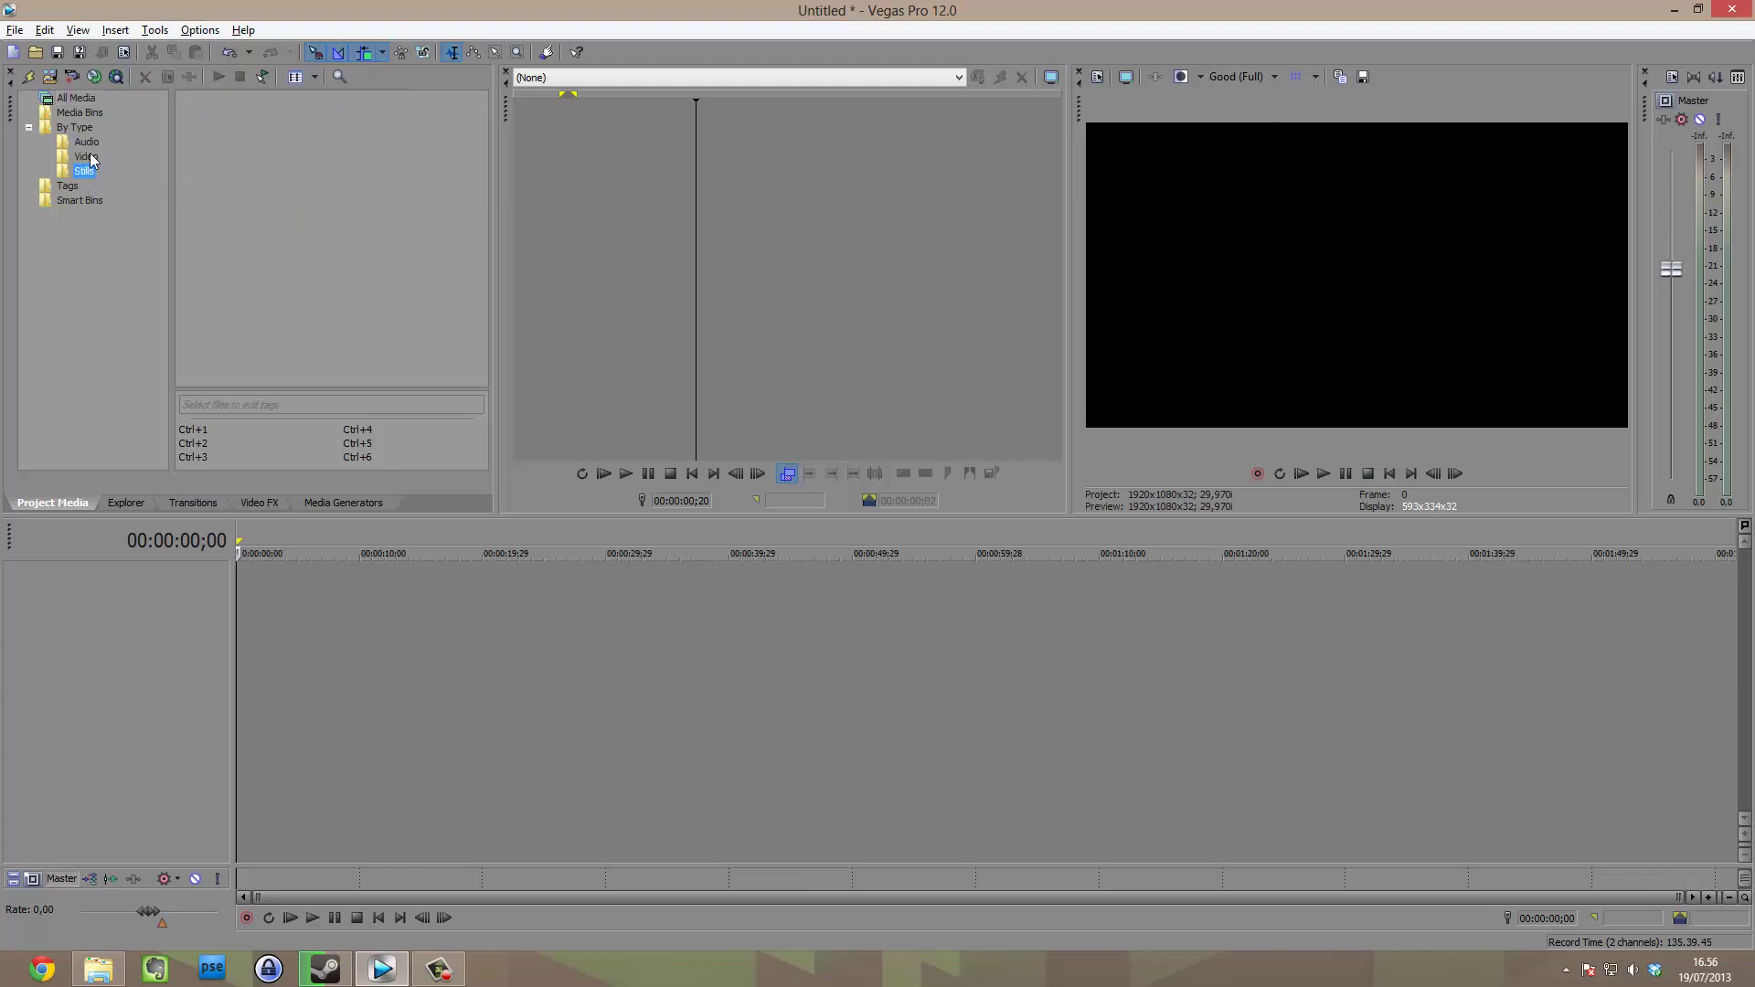
left_click(88, 156)
left_click(88, 141)
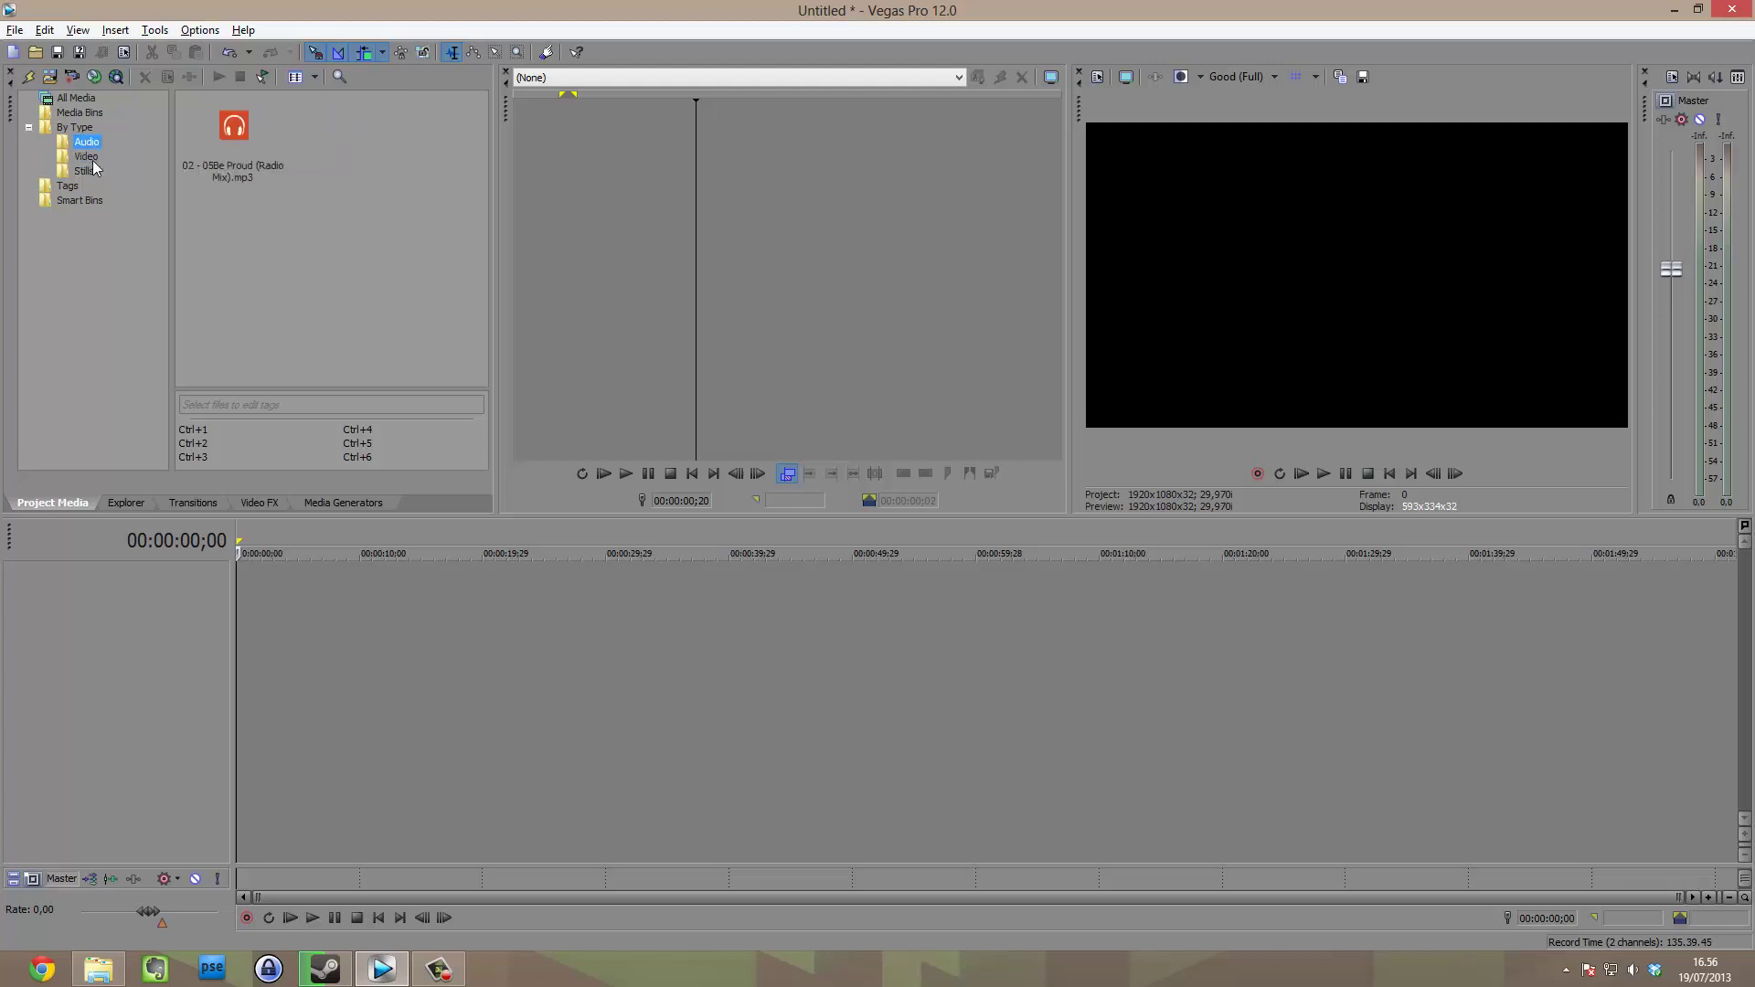
left_click(84, 155)
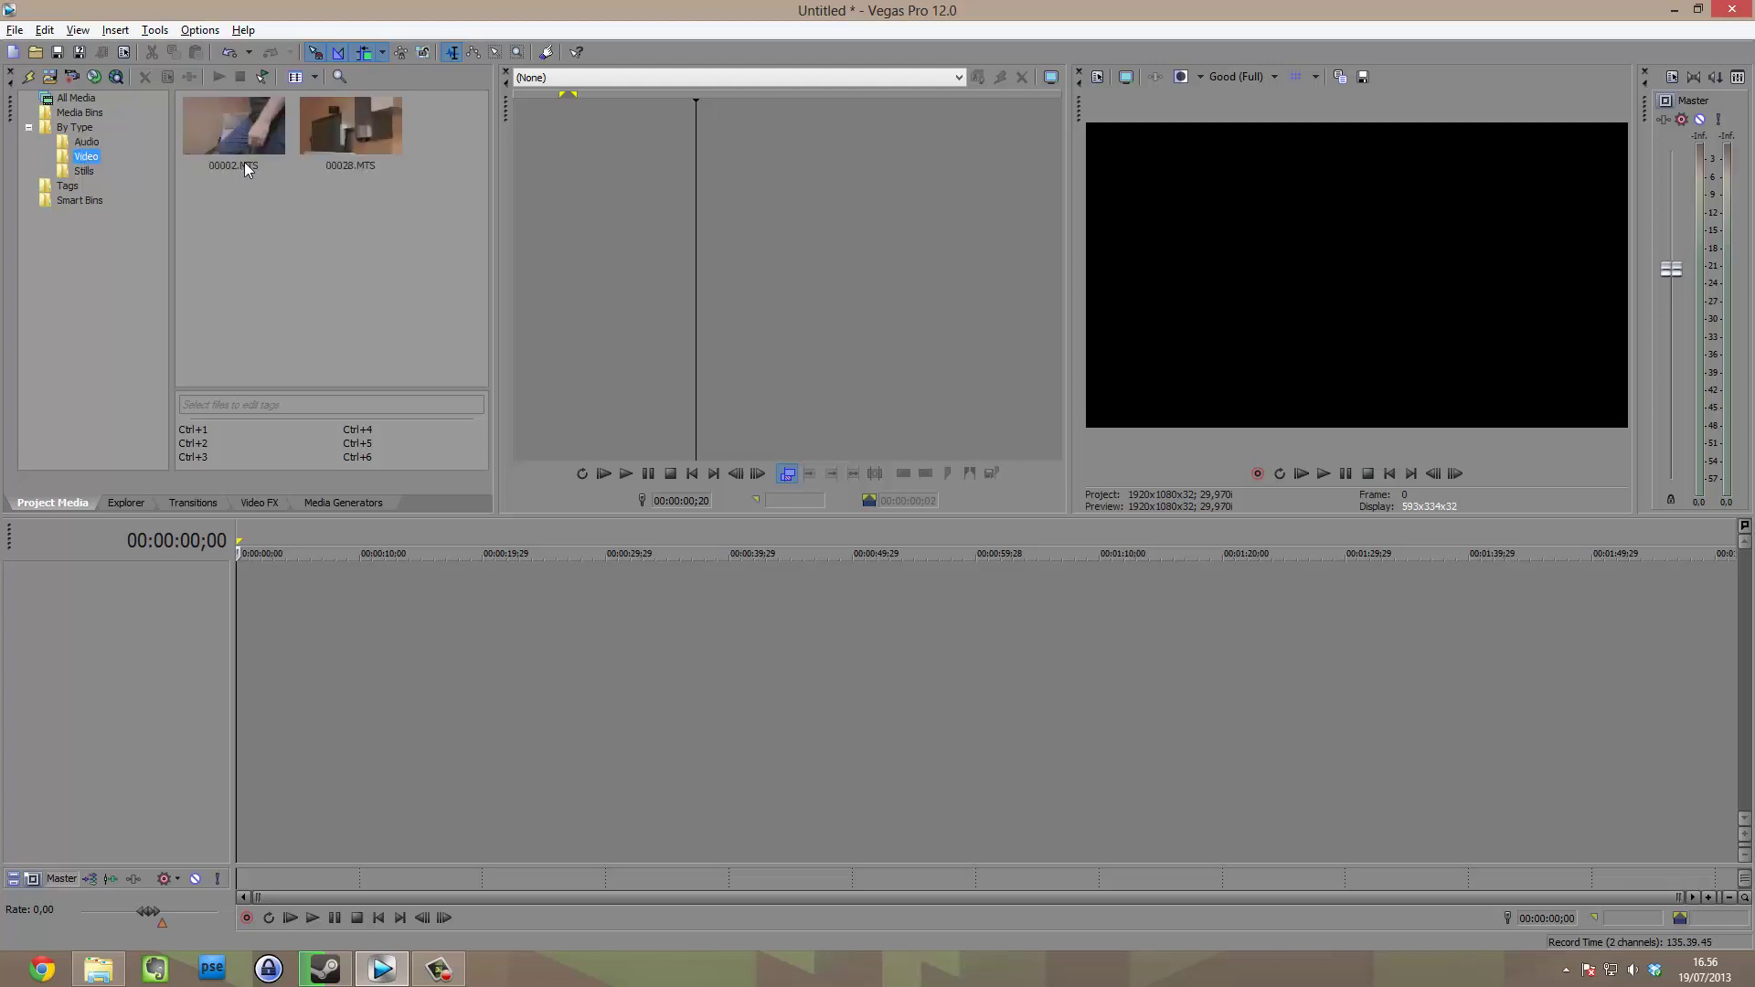
left_click(81, 145)
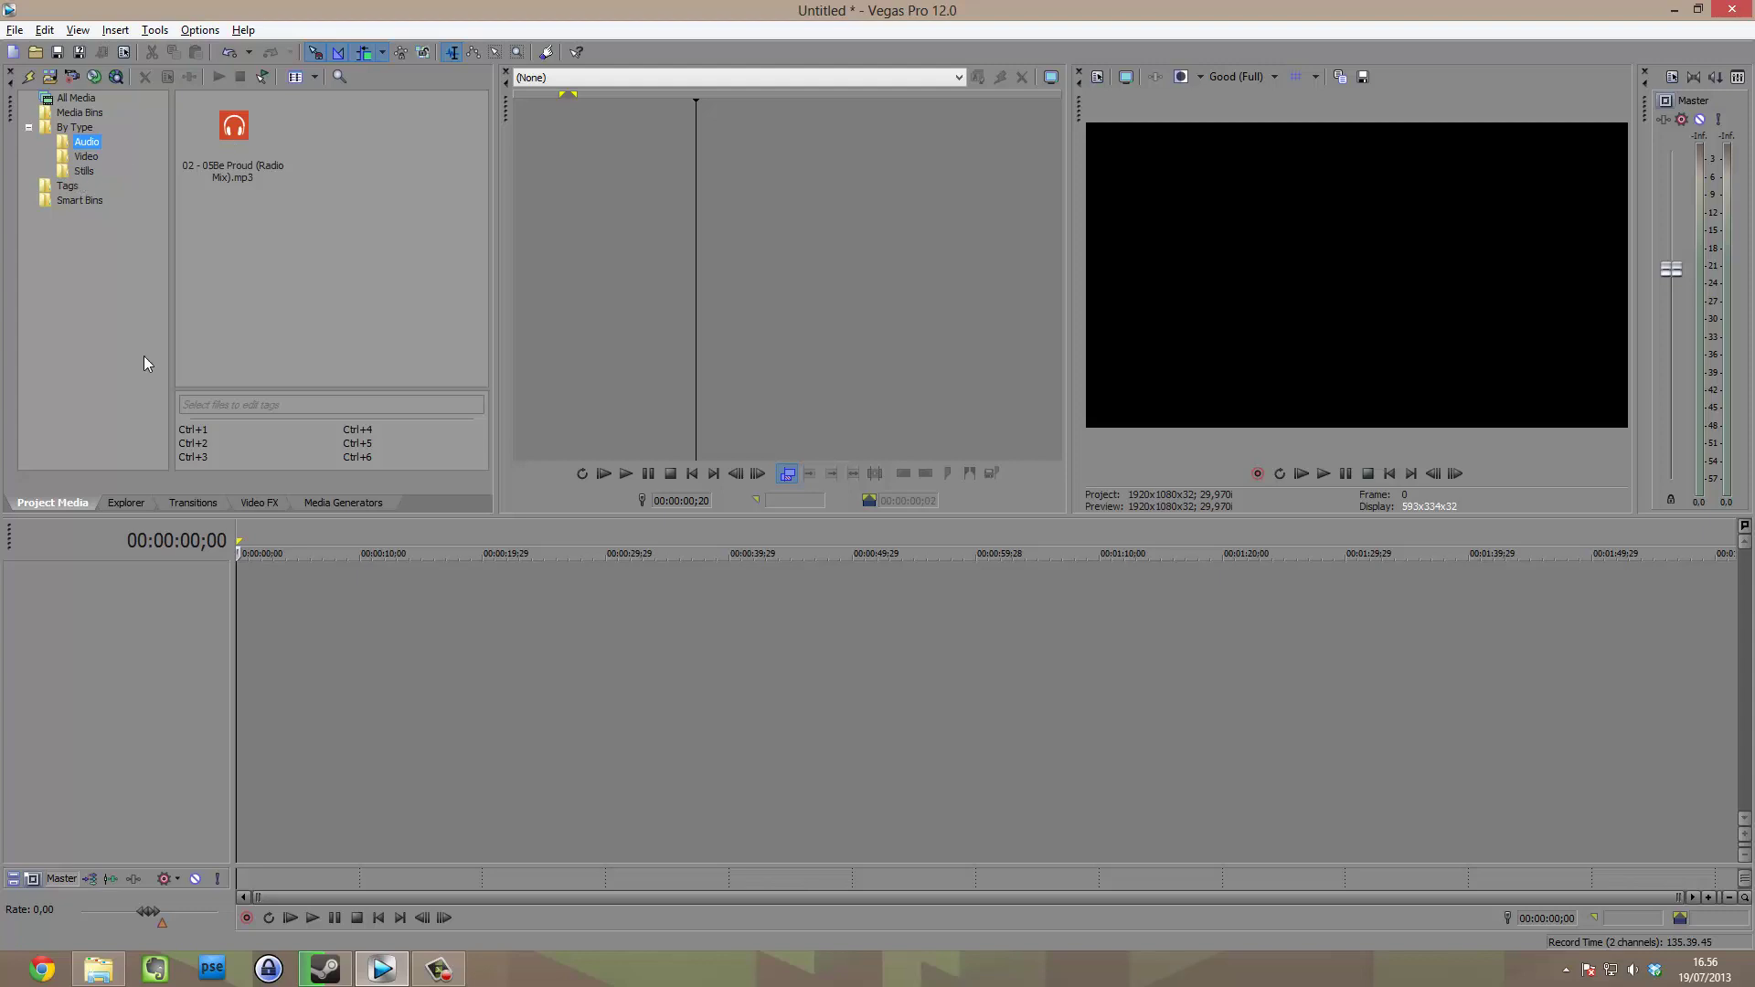
Open the transitions library, collapse the OFX group and preview the Page Peel and Page Loop presets under 32-bit floating point.
left_click(194, 502)
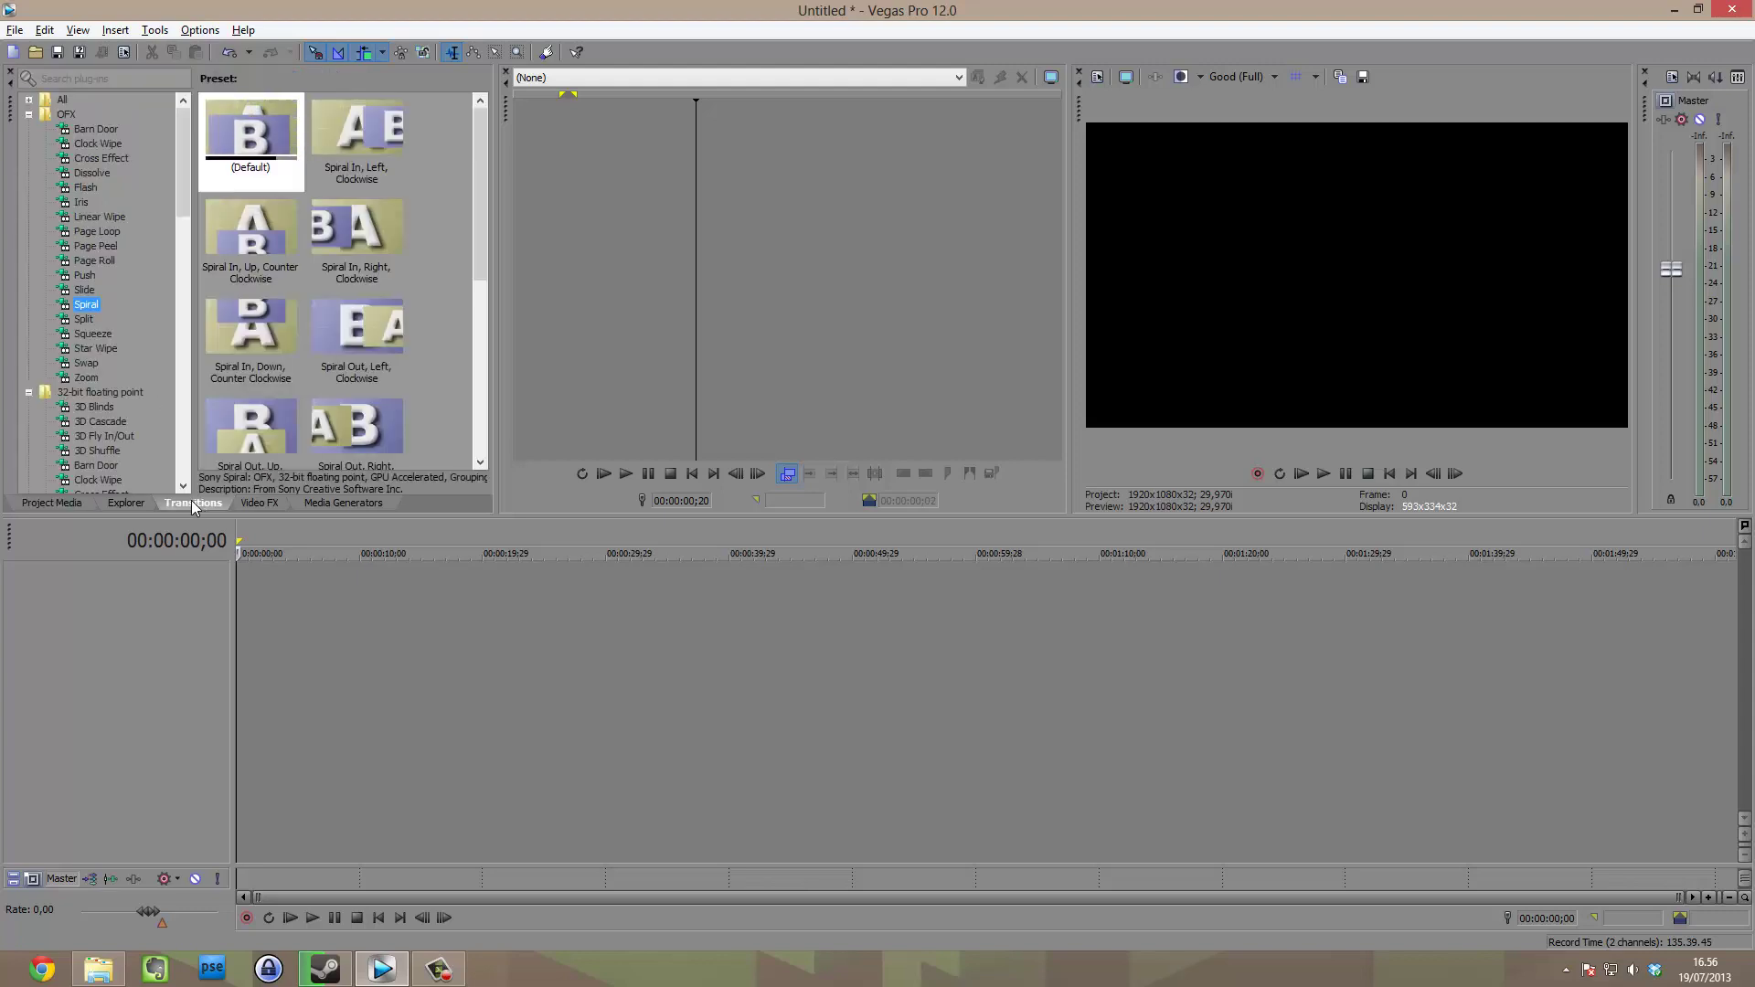
left_click(28, 113)
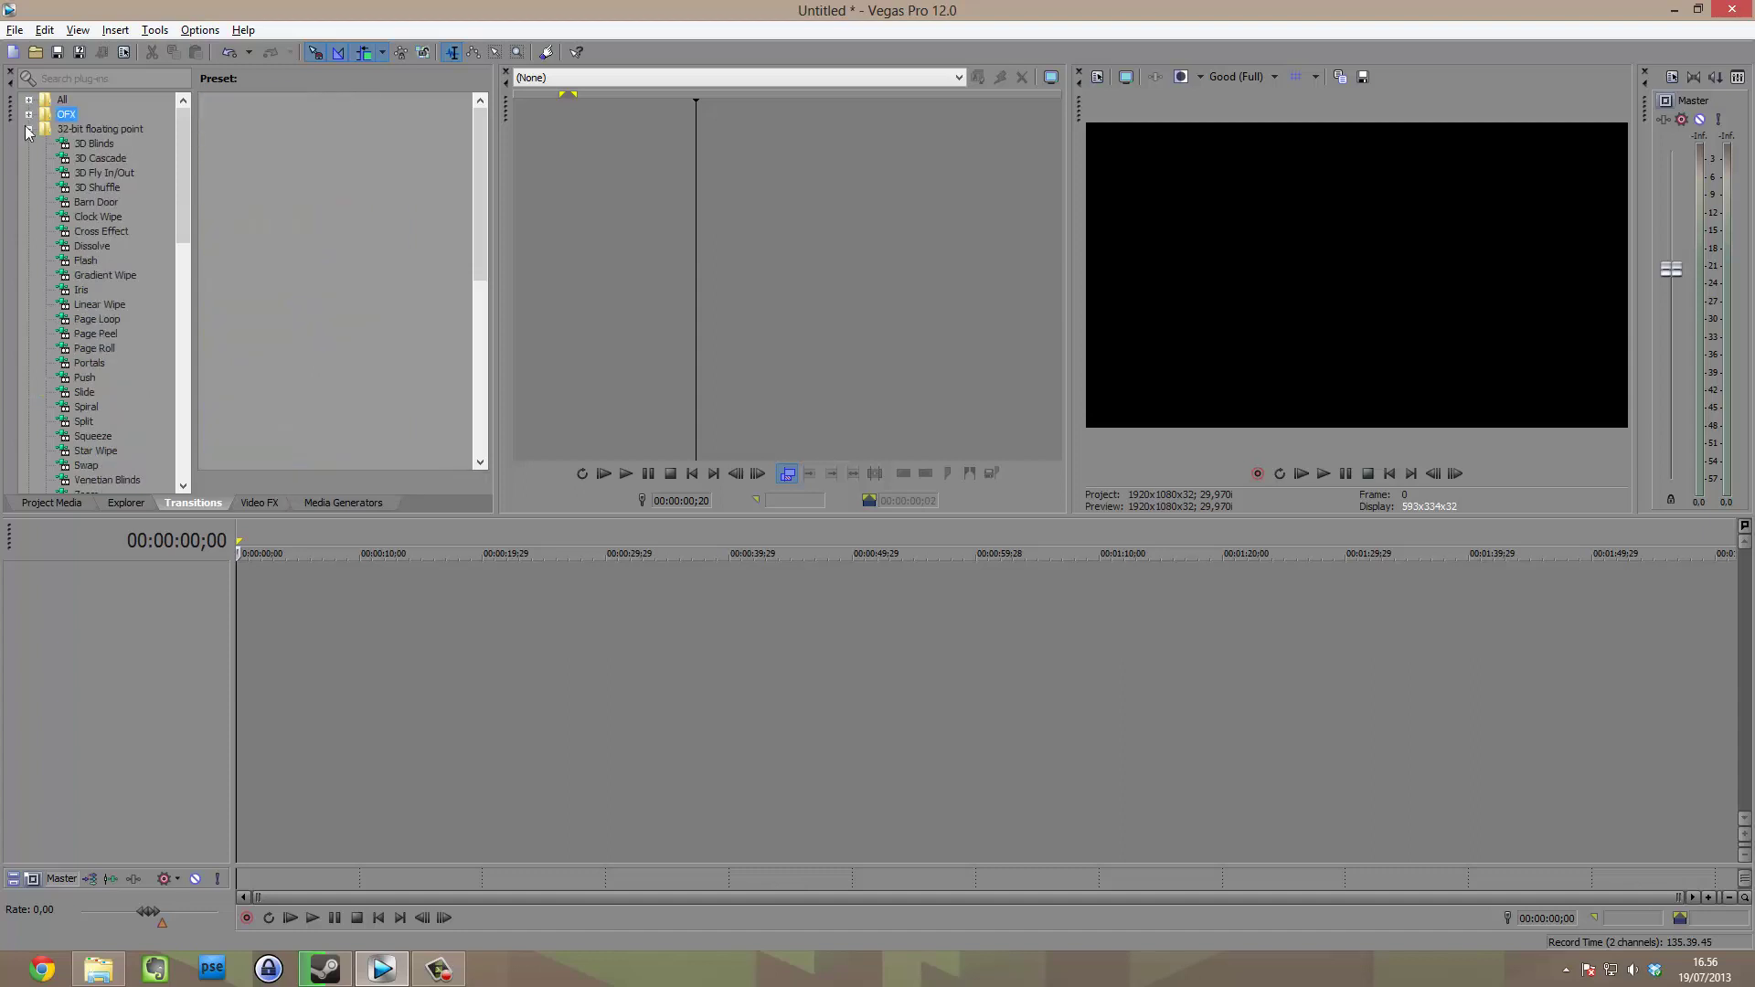
left_click(28, 128)
scroll(28, 130, "down", 1)
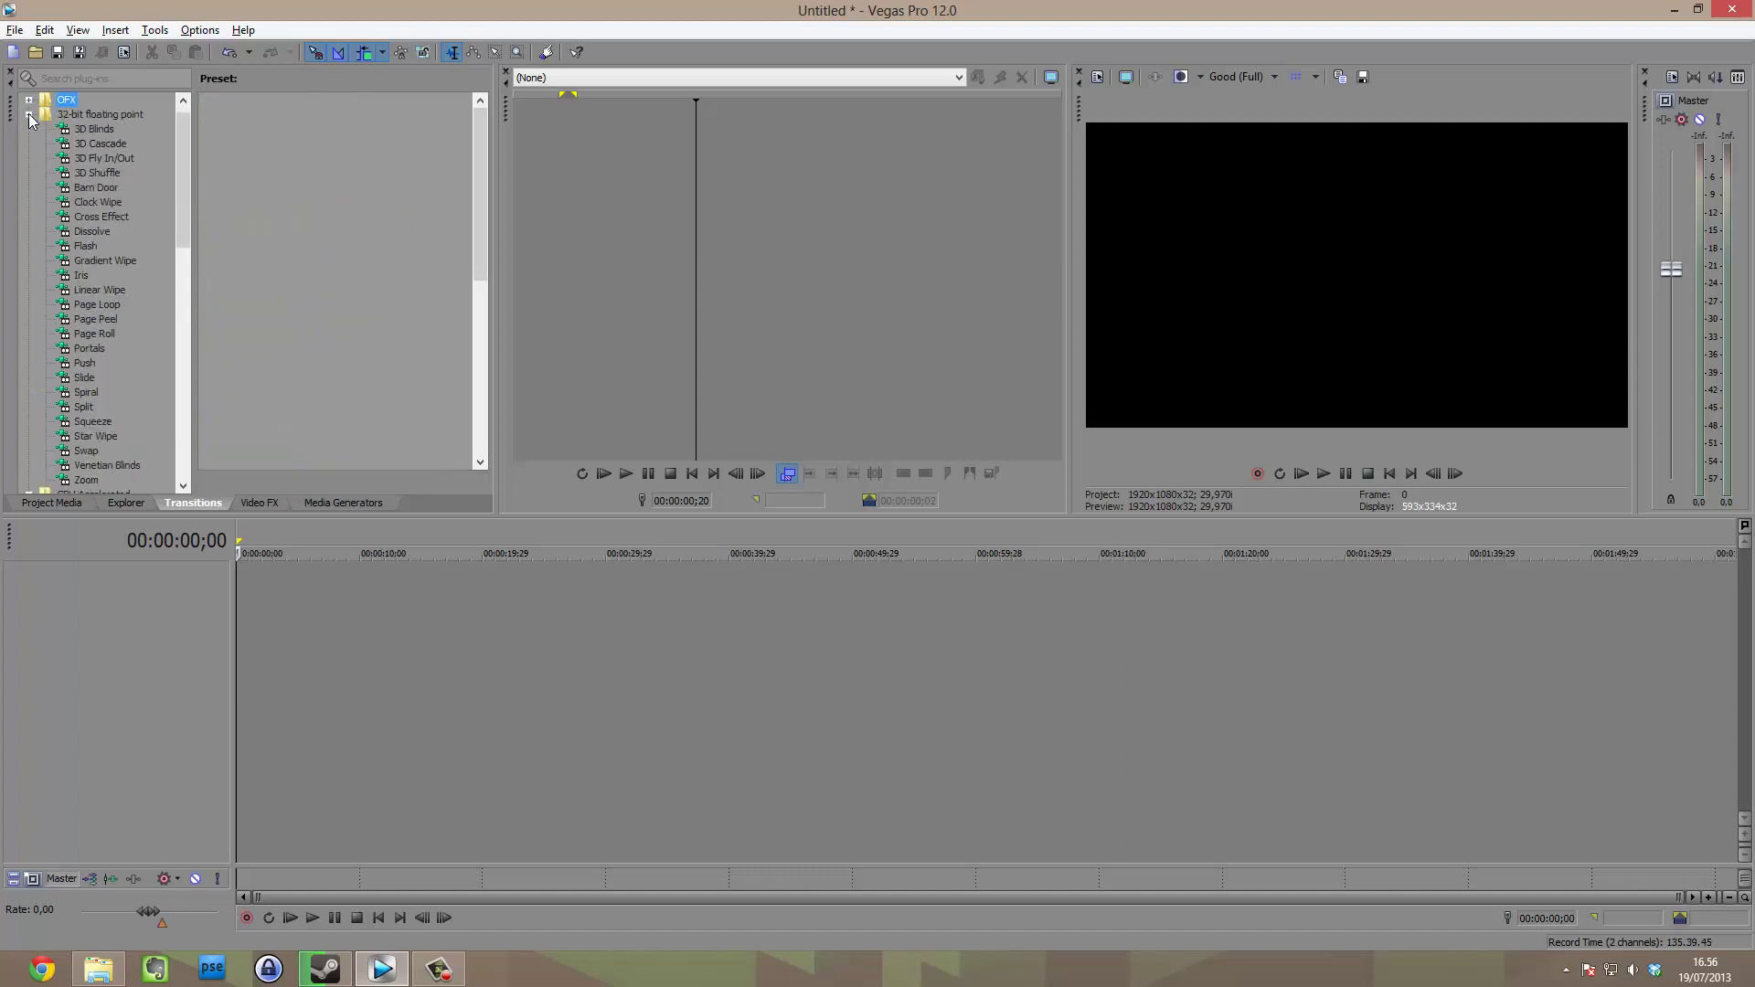
left_click(28, 113)
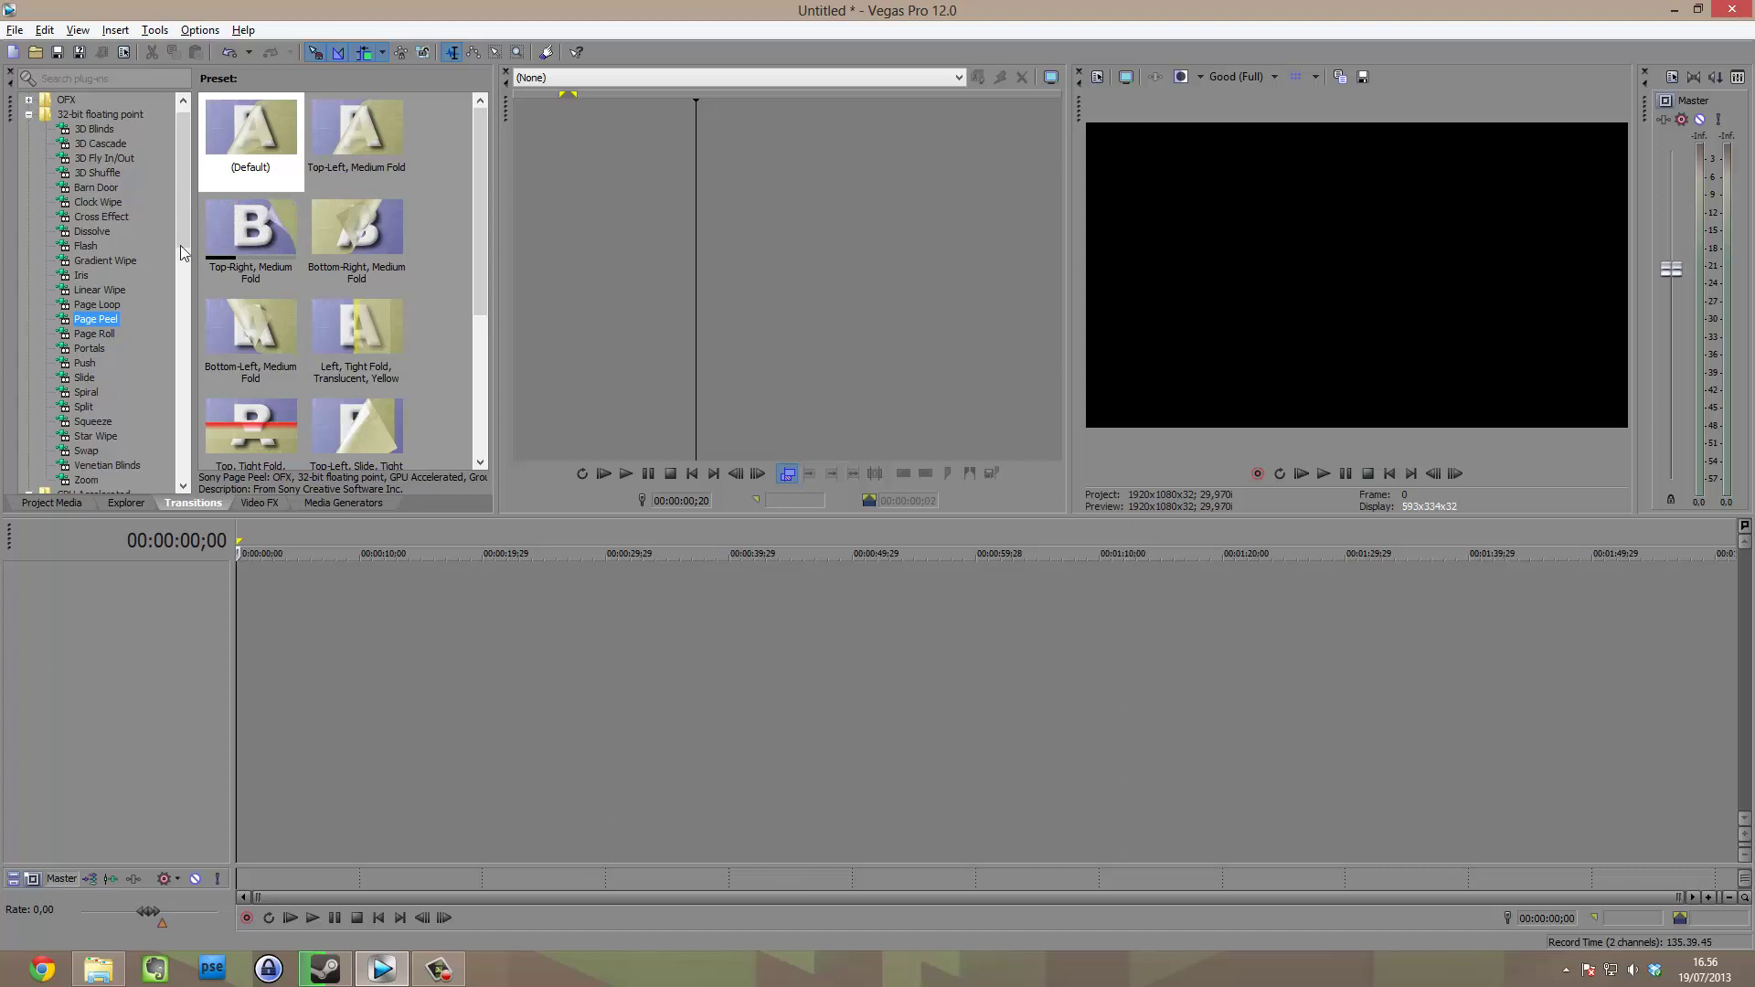
key("Up")
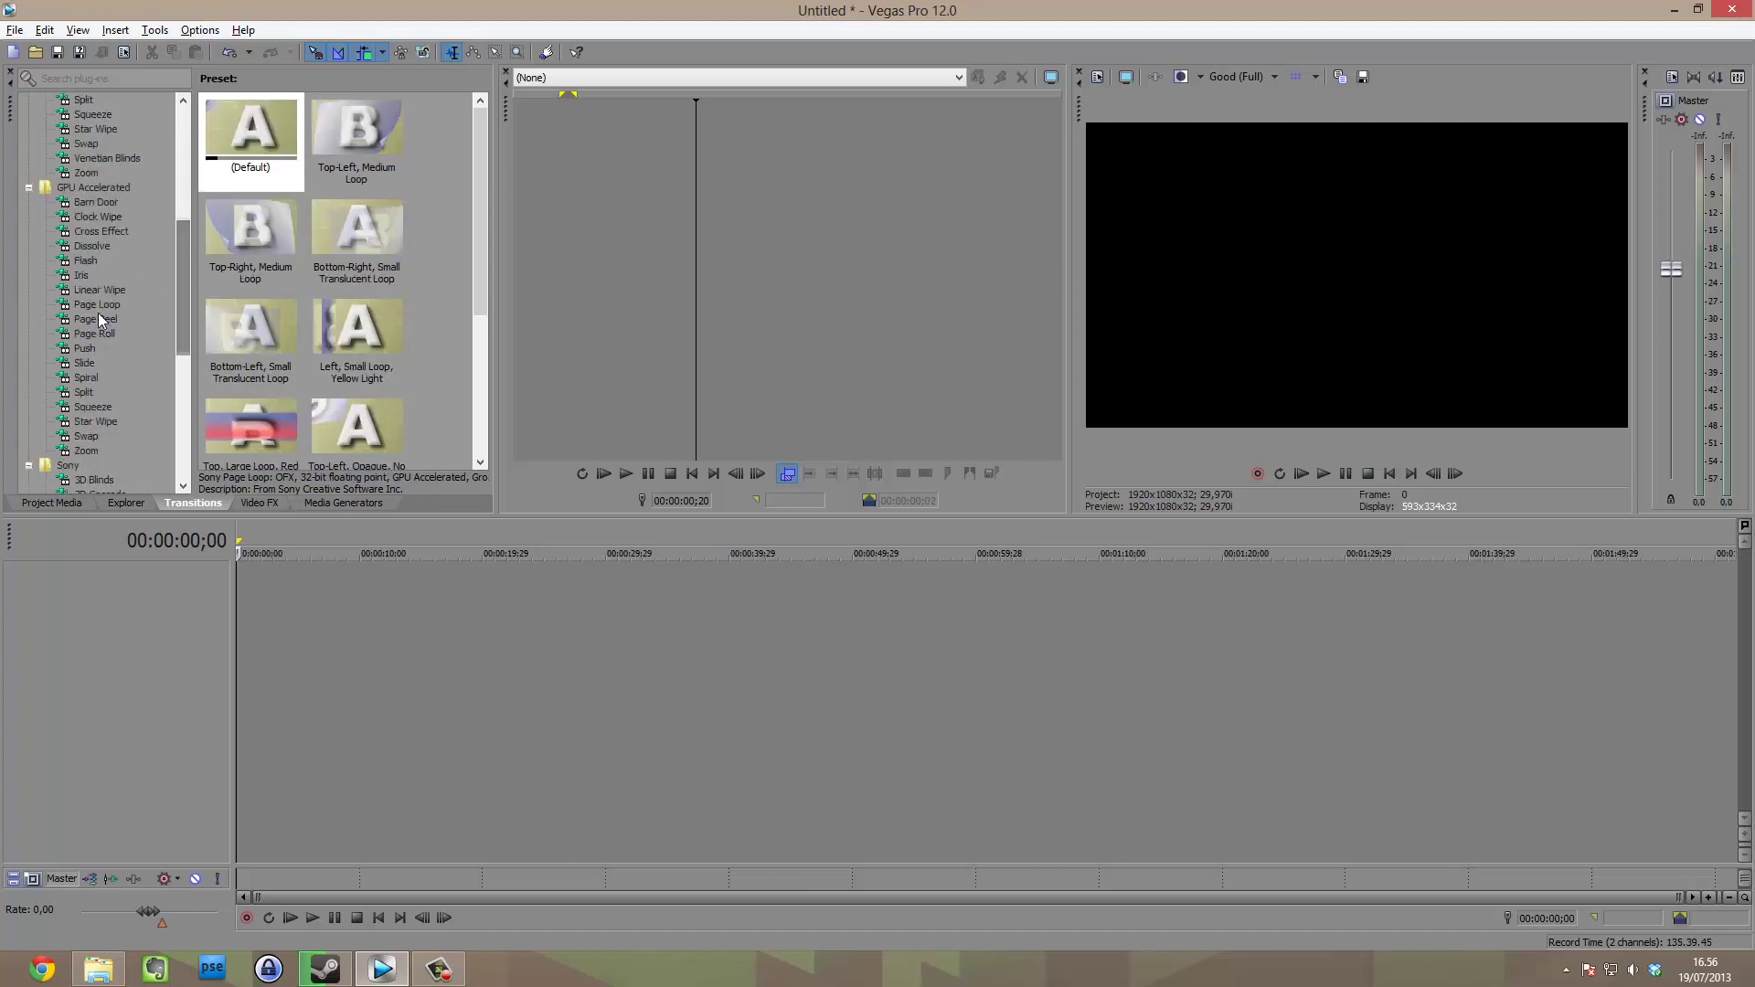
Preview GPU Accelerated transitions, including the Page Peel, Linear Wipe, Page Loop and Push presets.
left_click(97, 319)
scroll(91, 292, "down", 7)
left_click(100, 290)
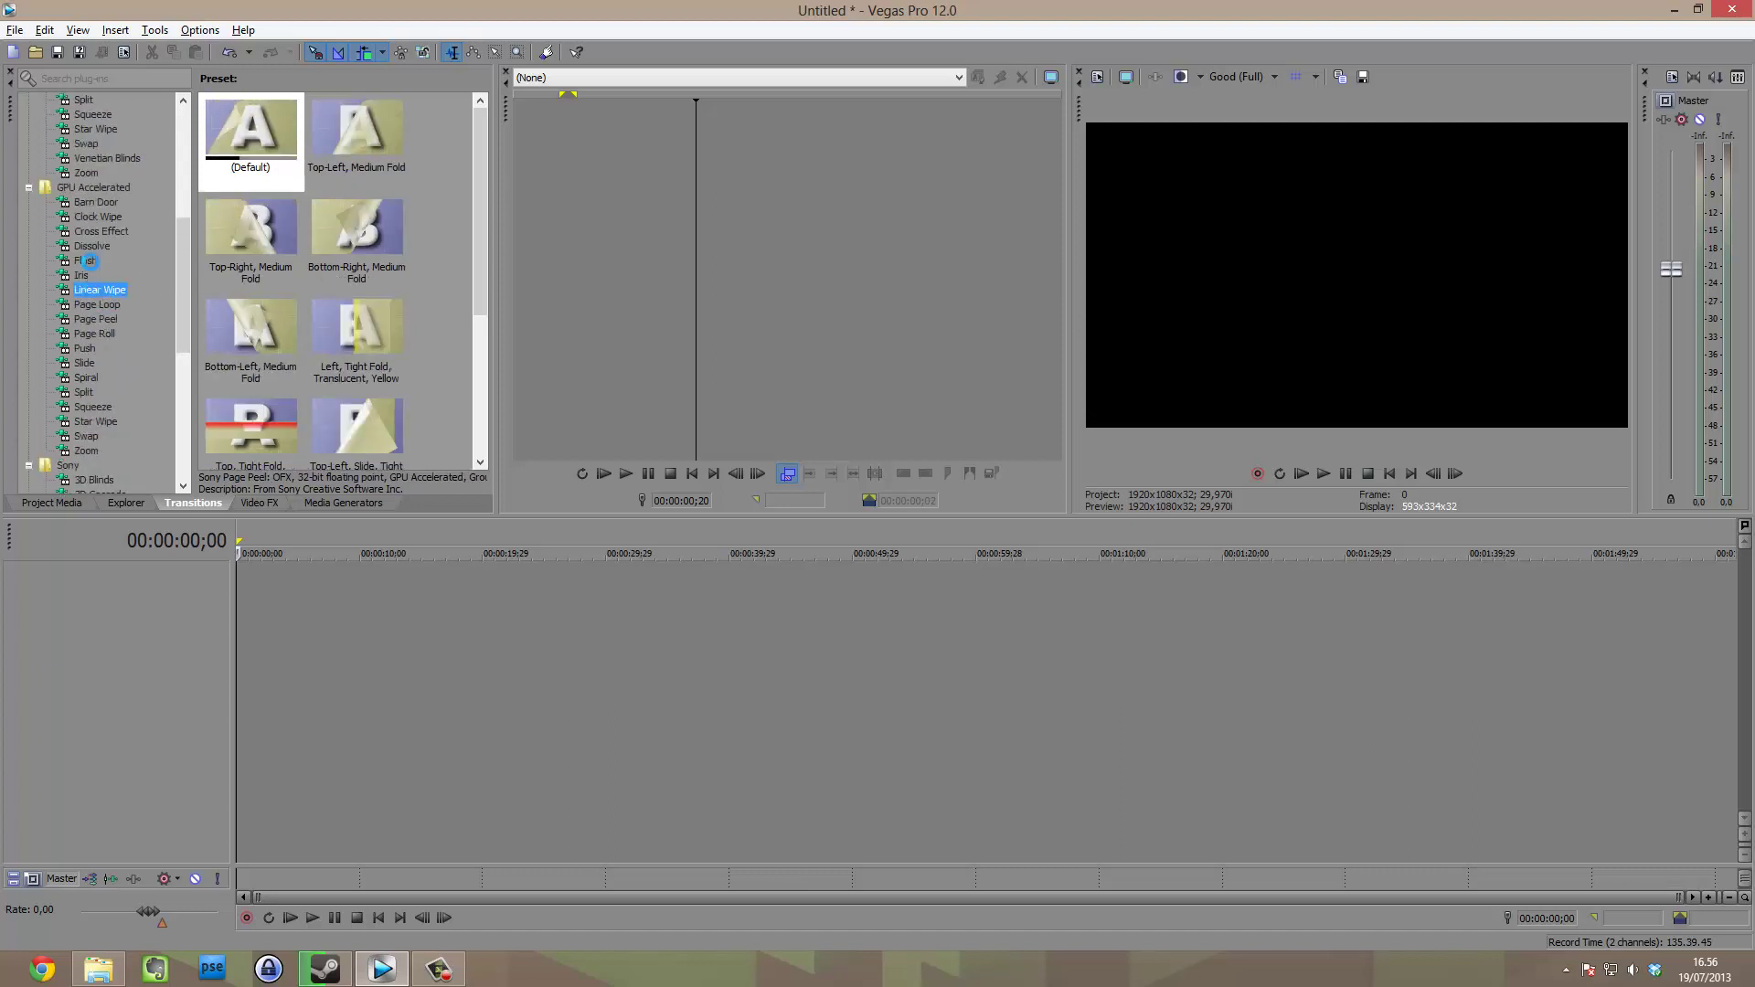
left_click(101, 306)
left_click(84, 348)
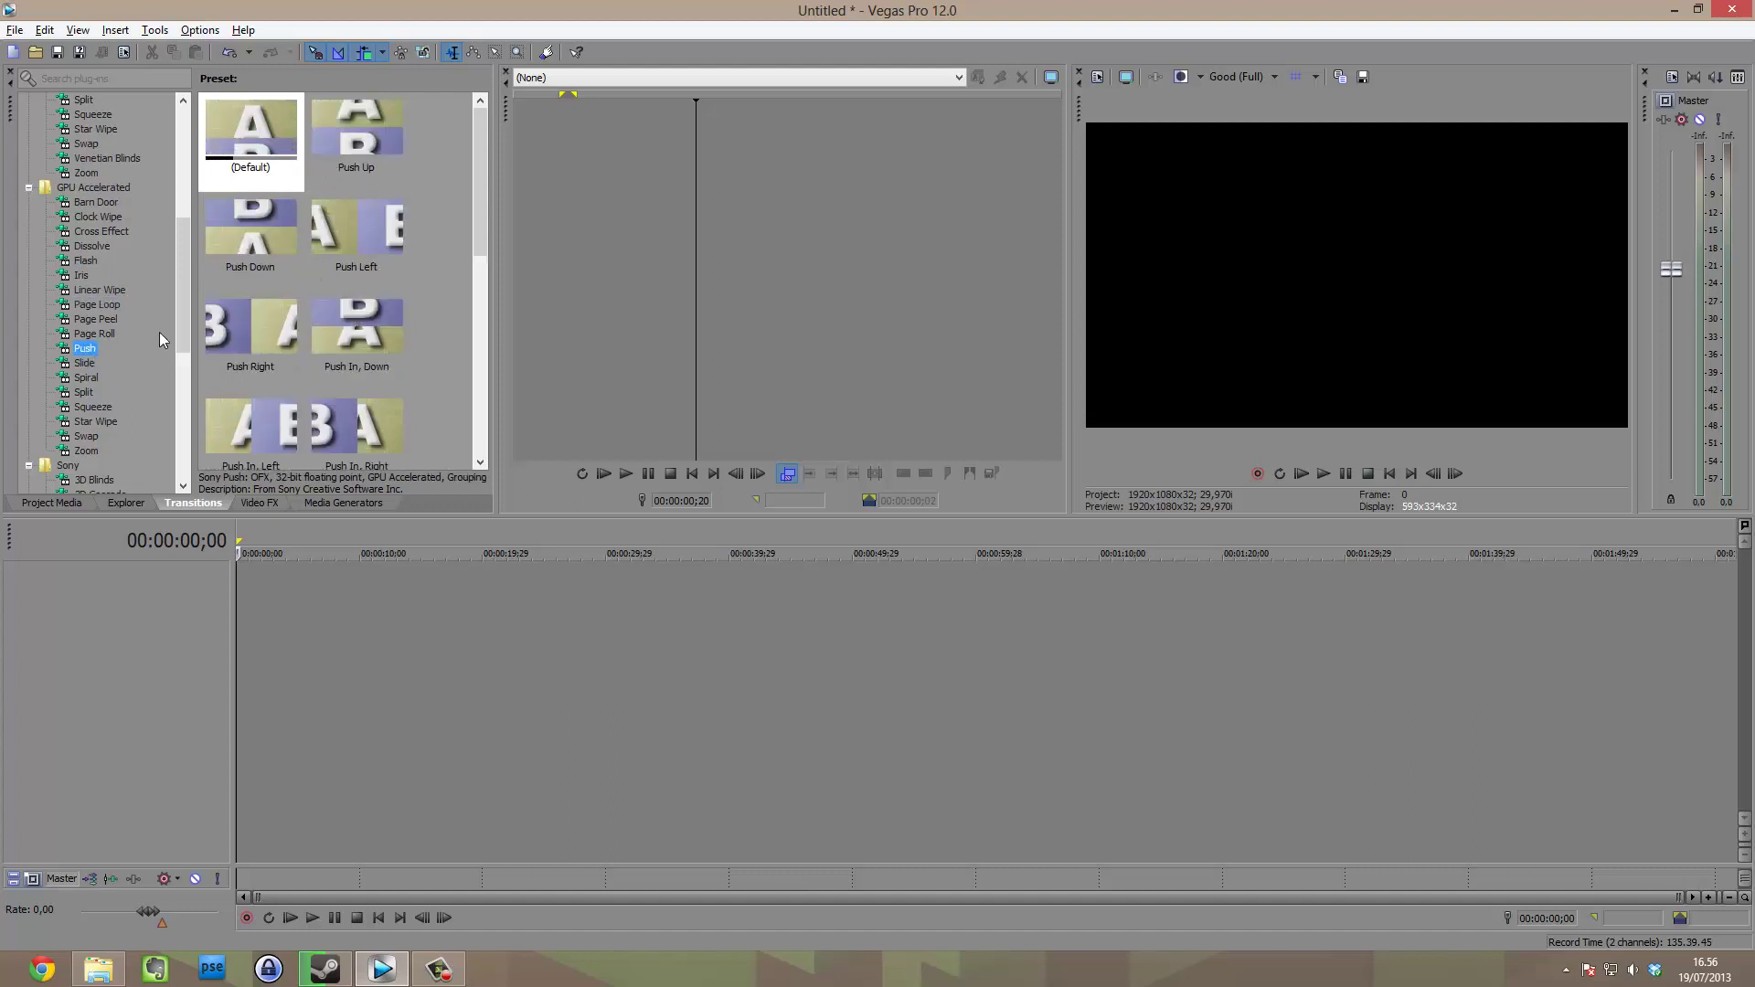
Preview the Sony transitions from 3D Shuffle and Clock Wipe through Cross Effect, Dissolve, Flash and Gradient Wipe.
left_click_drag(188, 250, 197, 311)
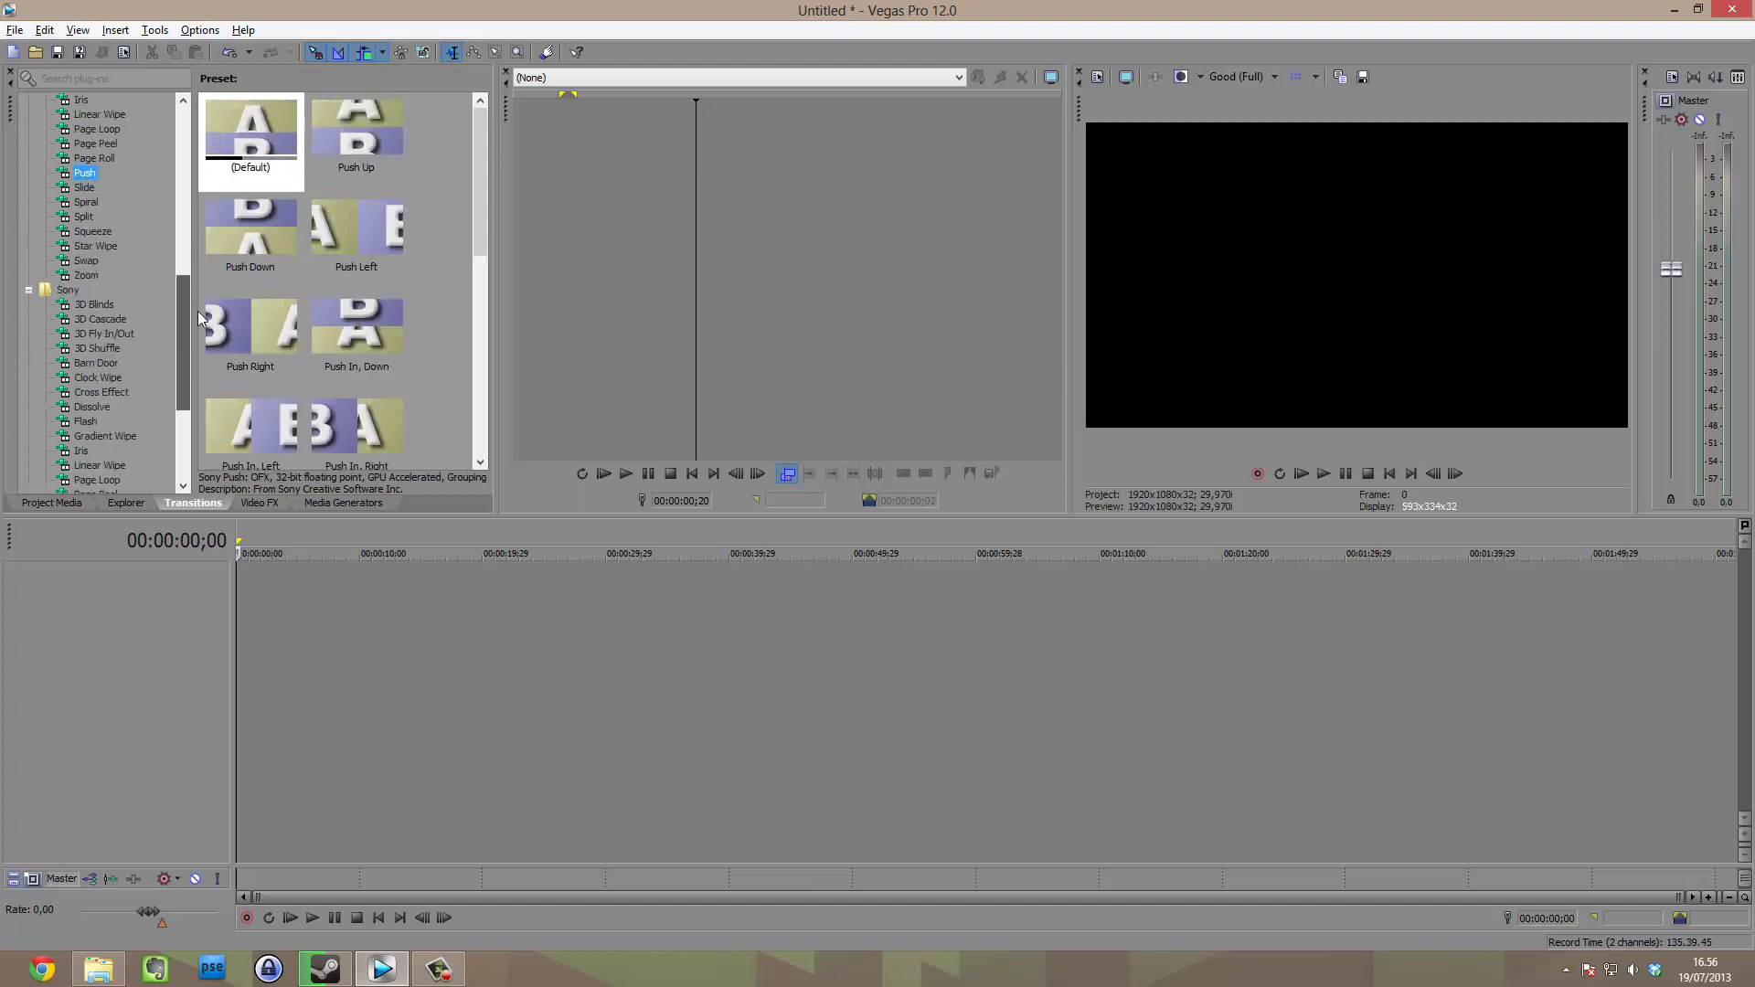
left_click(107, 348)
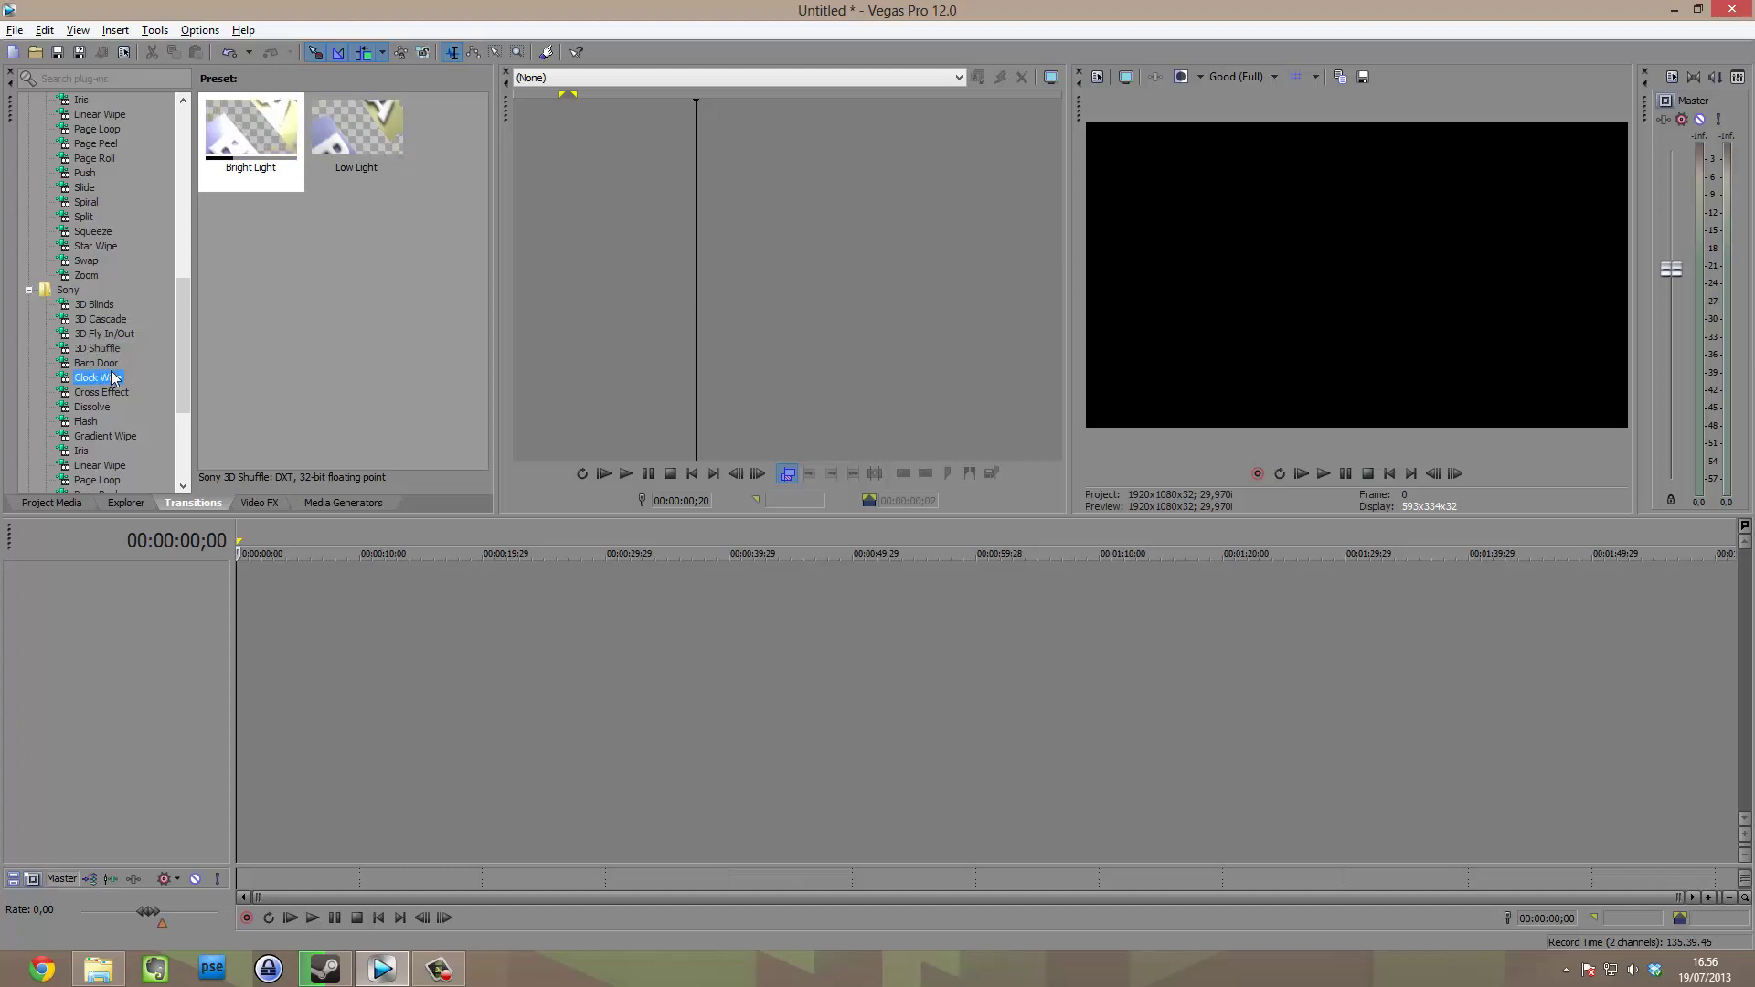
left_click(98, 377)
left_click(102, 392)
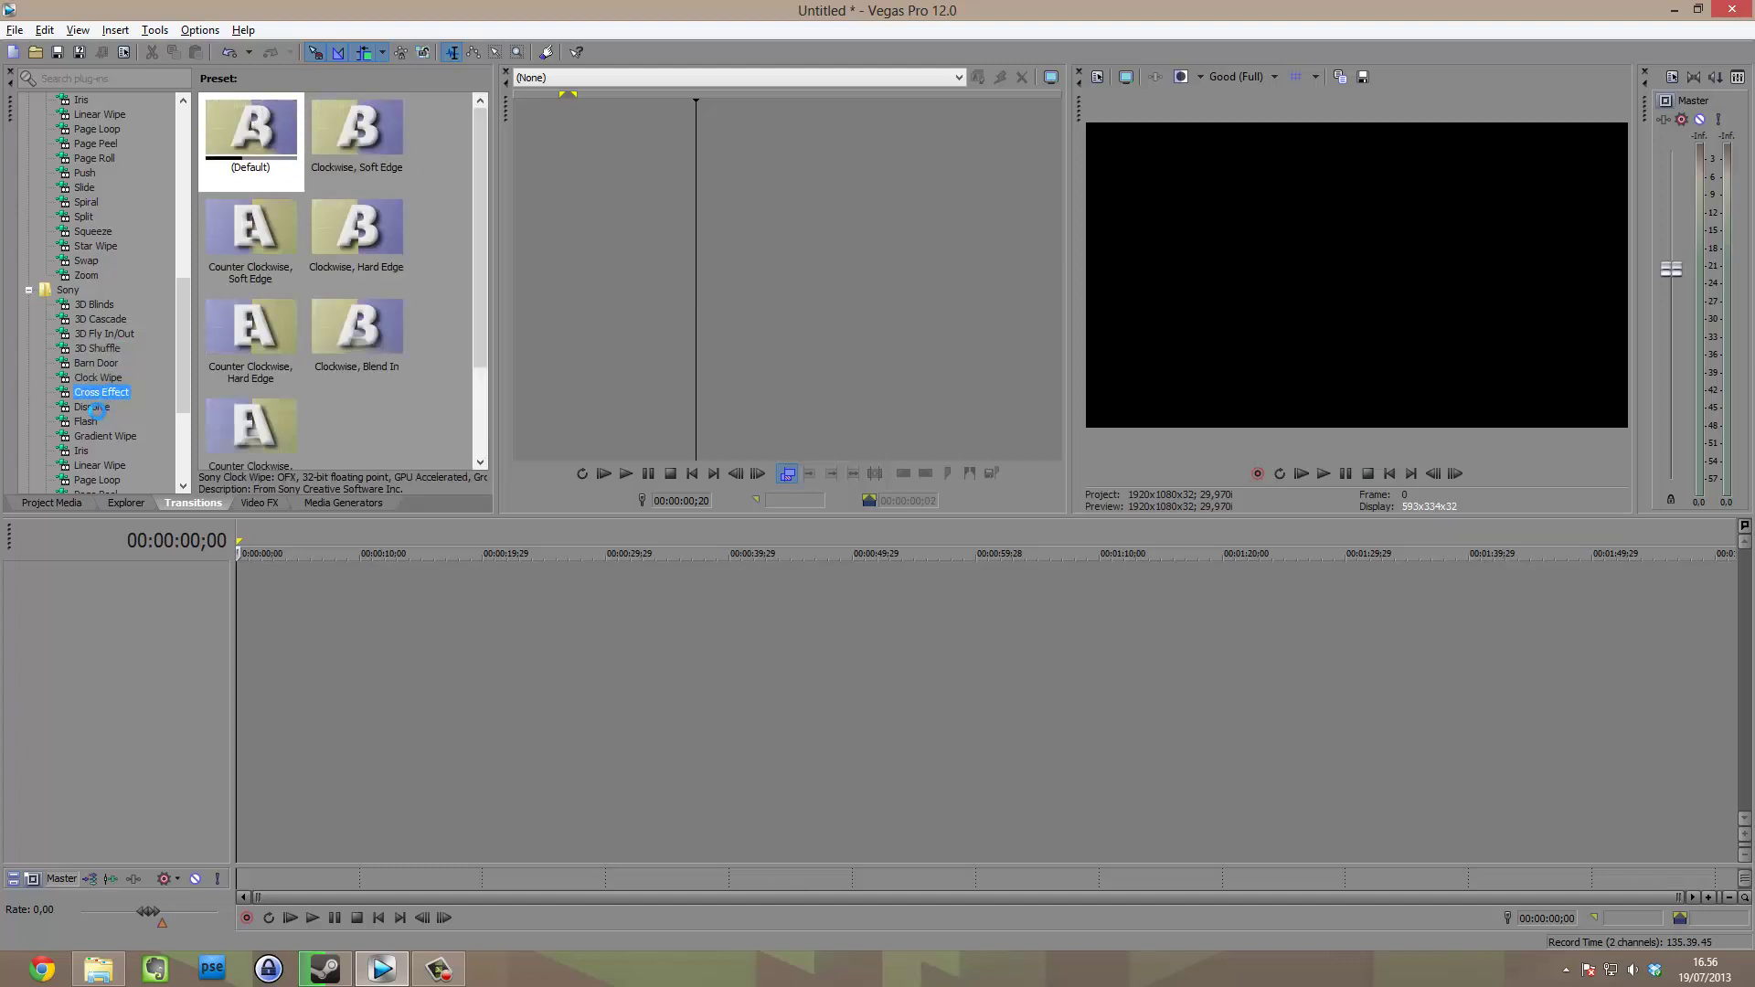
left_click(94, 407)
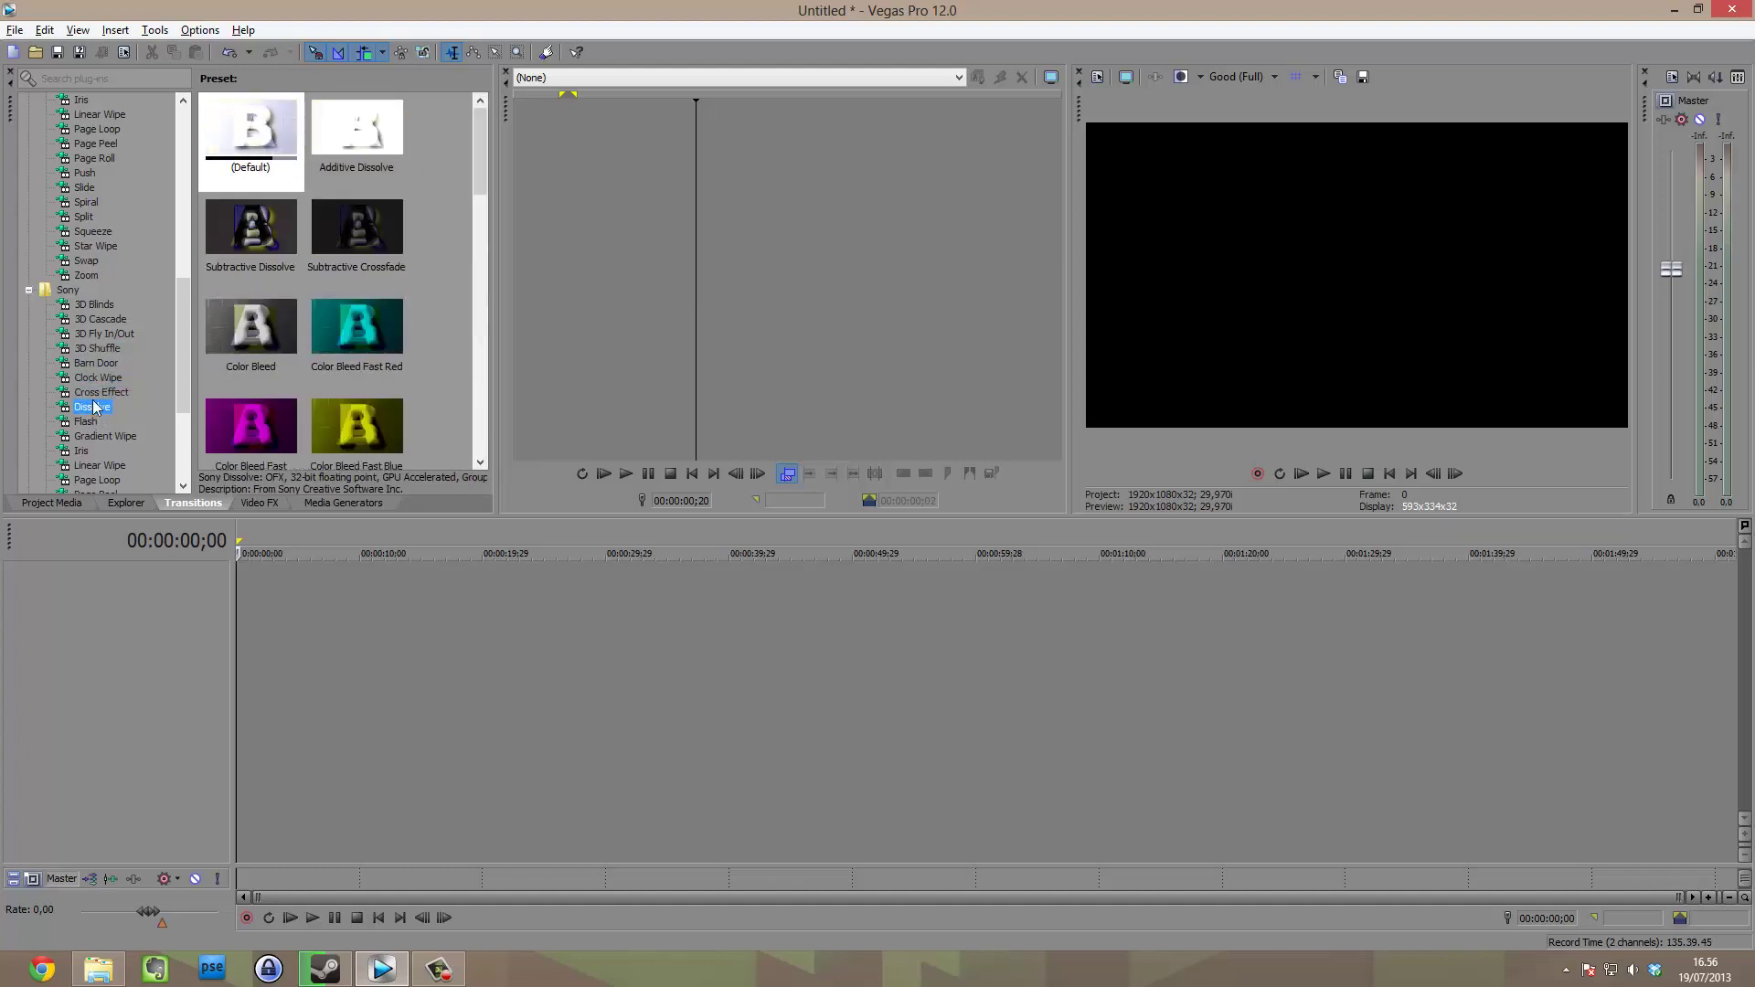
left_click(85, 422)
left_click(103, 437)
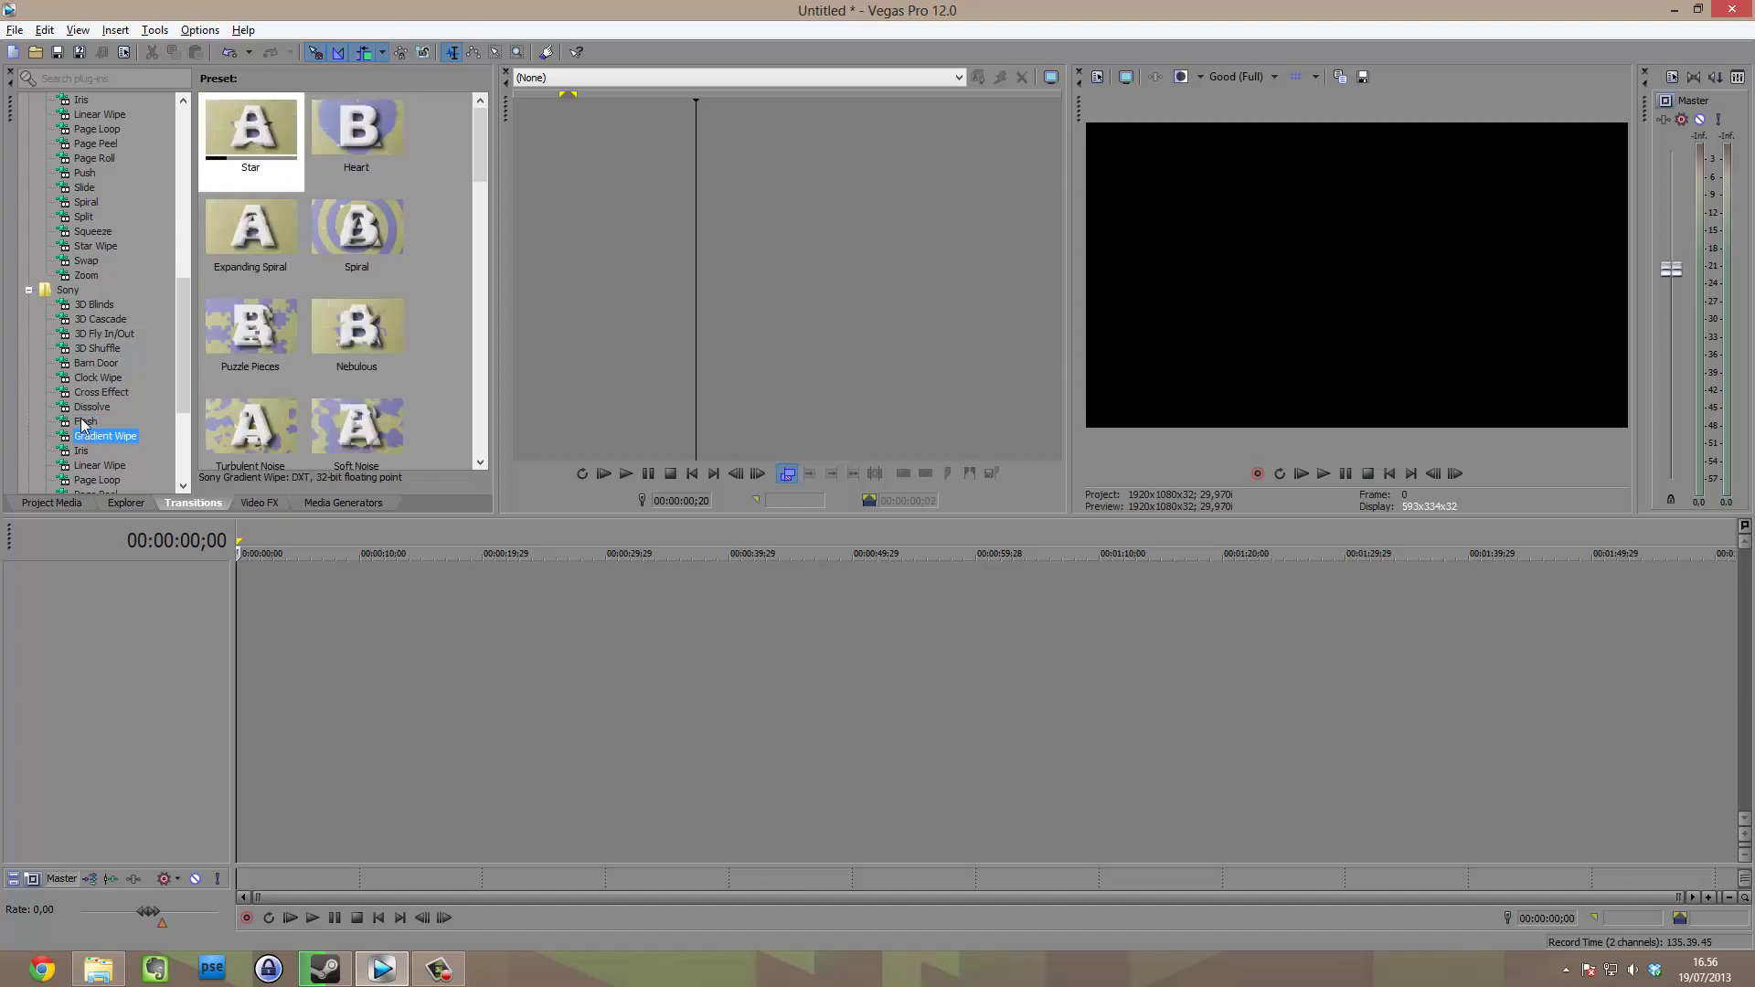
Look at the Portals, Push and Slide transitions further down the Sony group.
scroll(183, 329, "down", 4)
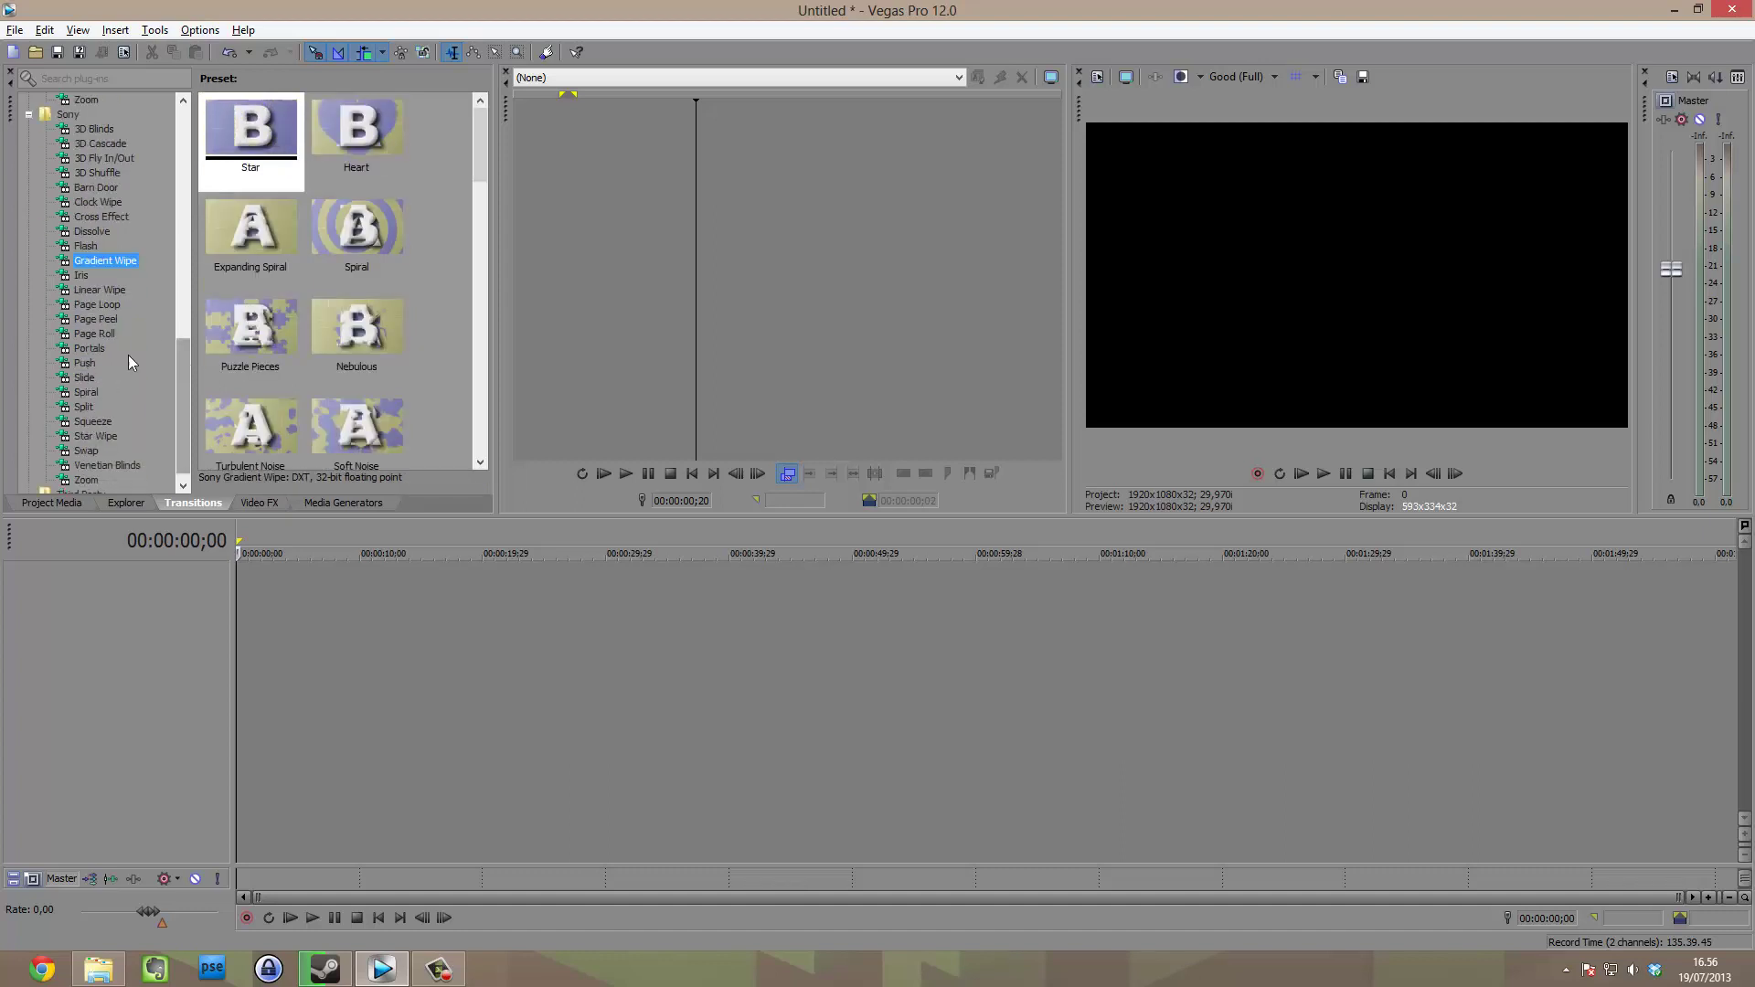
left_click(89, 349)
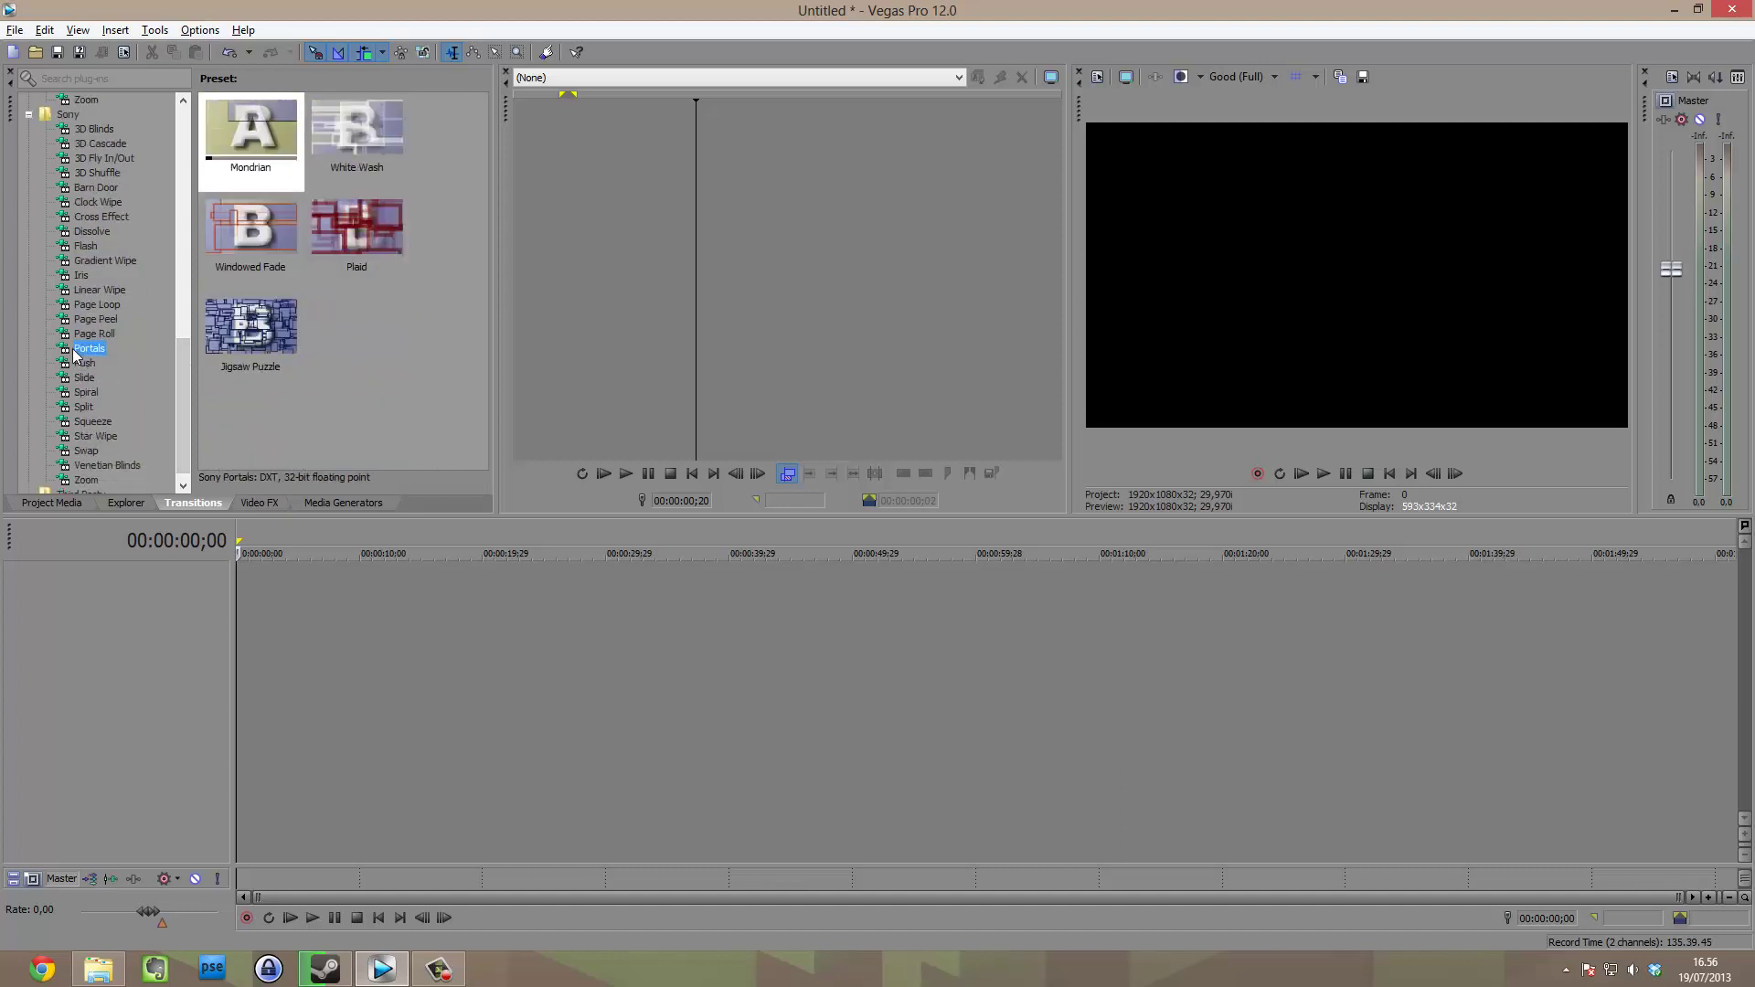
left_click(84, 363)
left_click(90, 348)
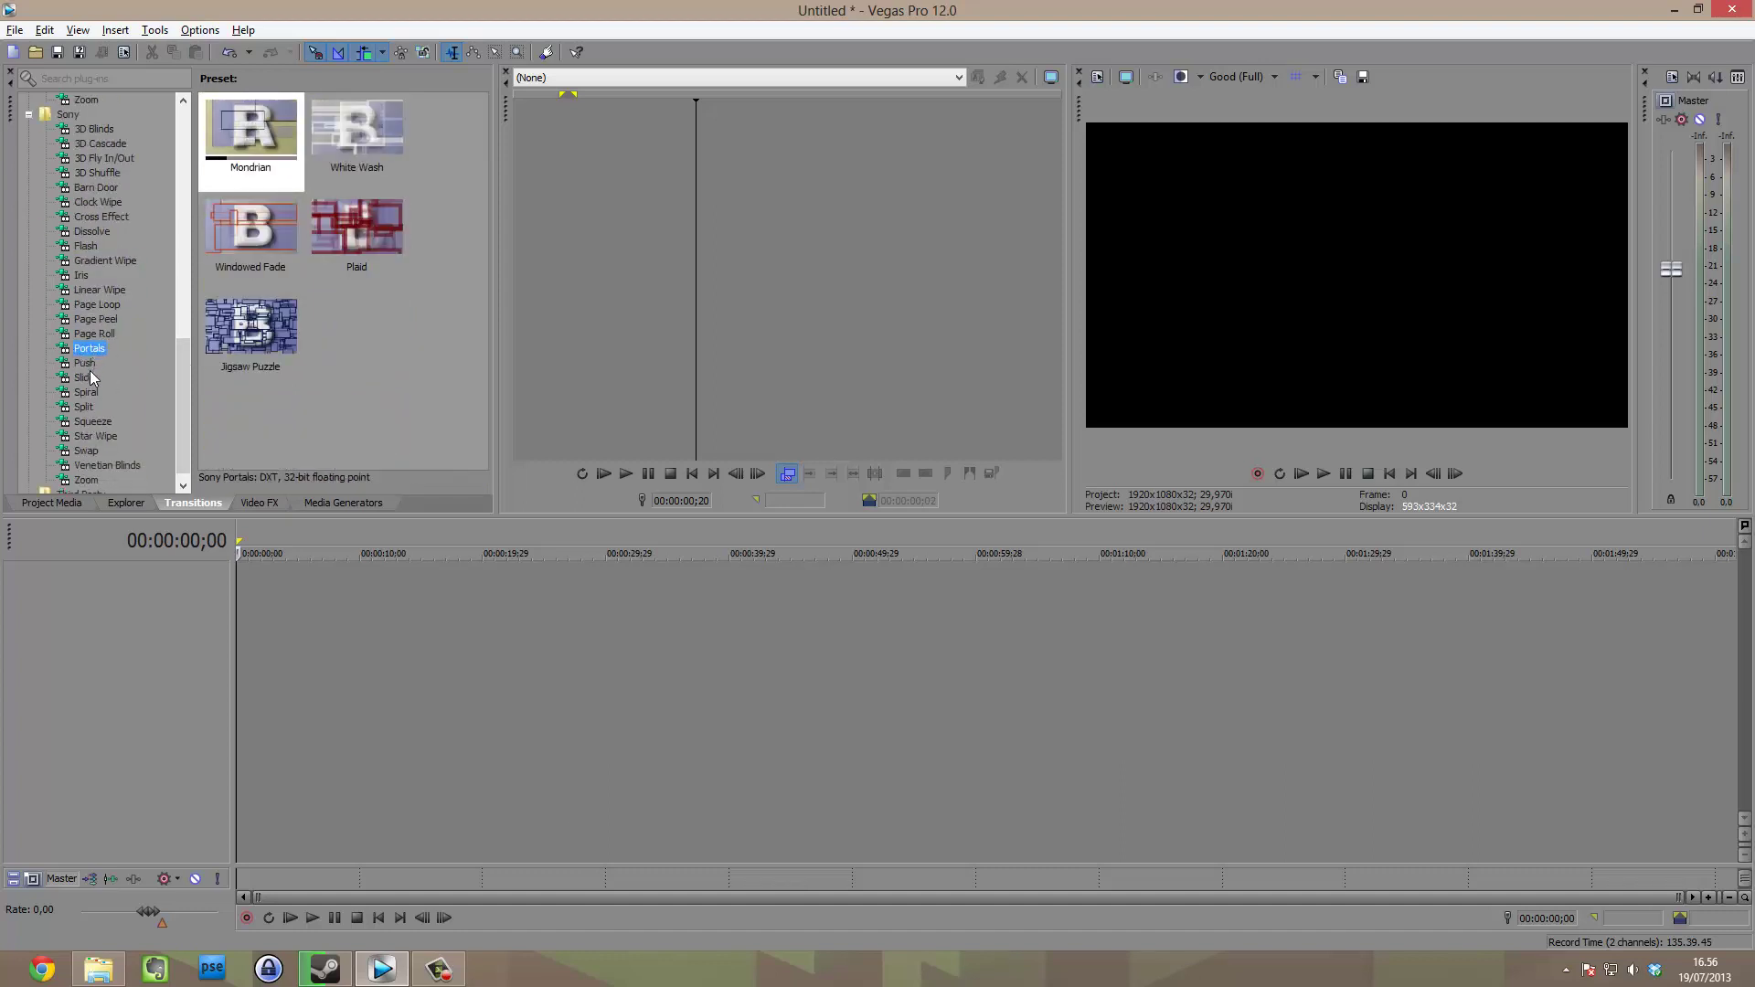
left_click(85, 377)
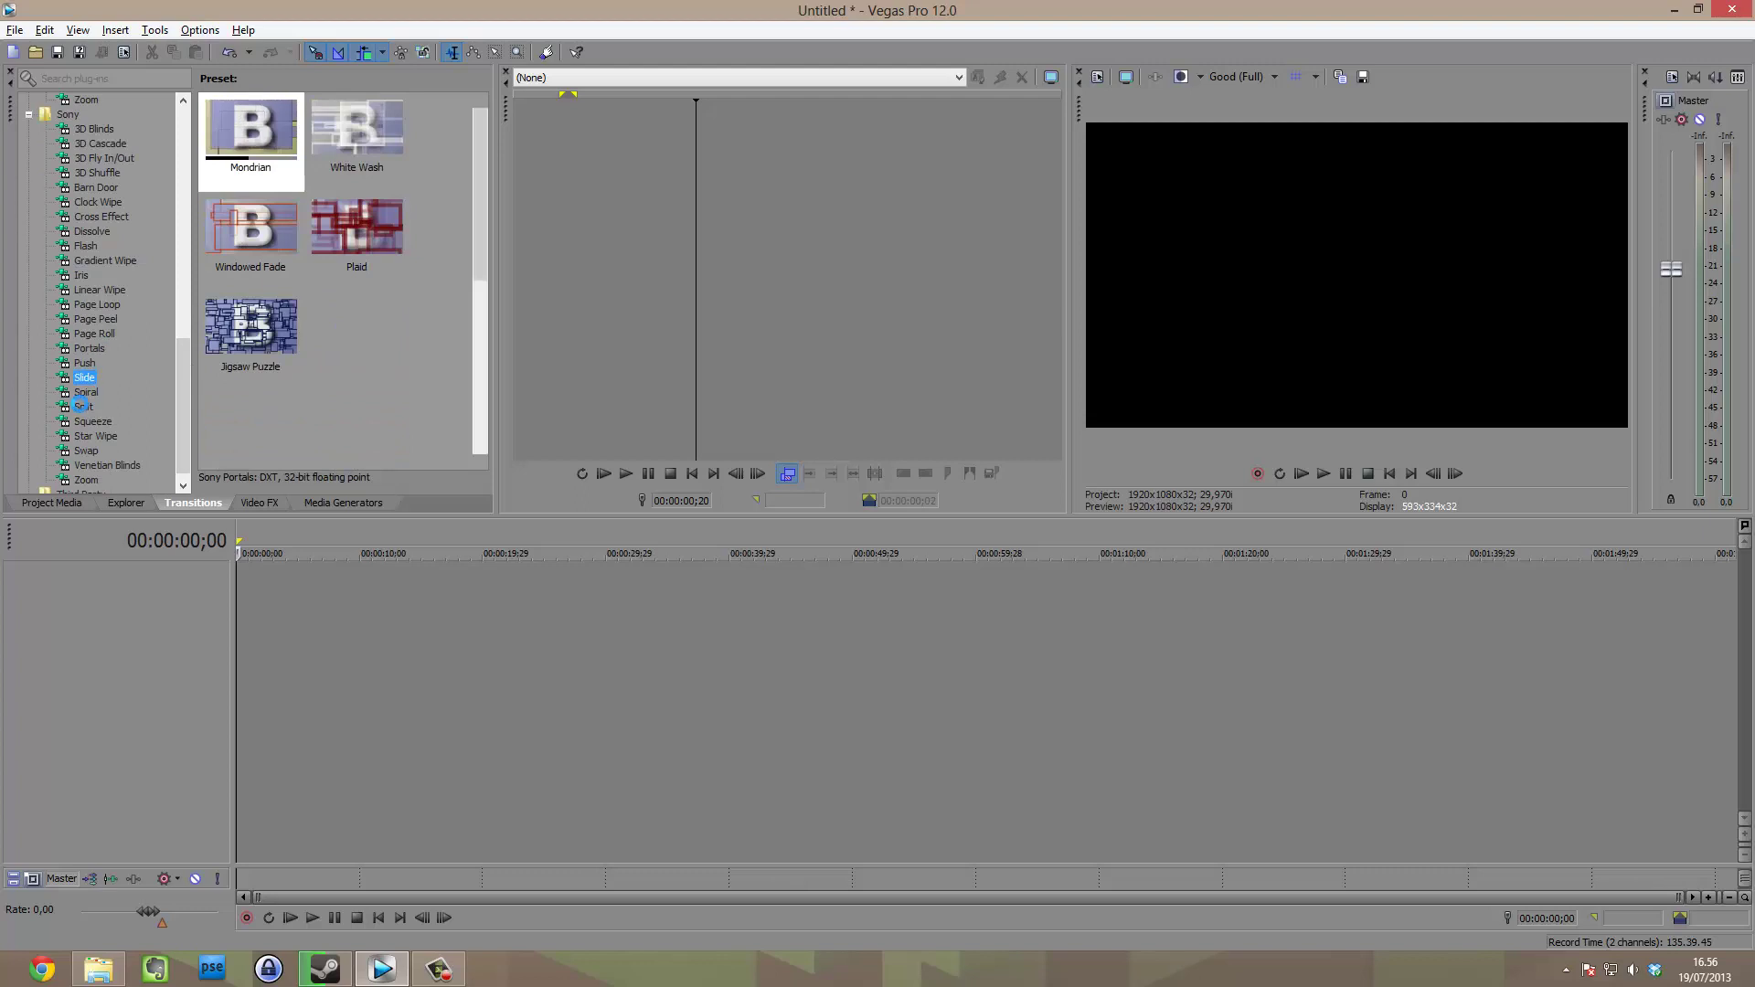
Open the video effects library and preview the Film Effects, Radial Blur and Saturation Adjust presets.
left_click(260, 503)
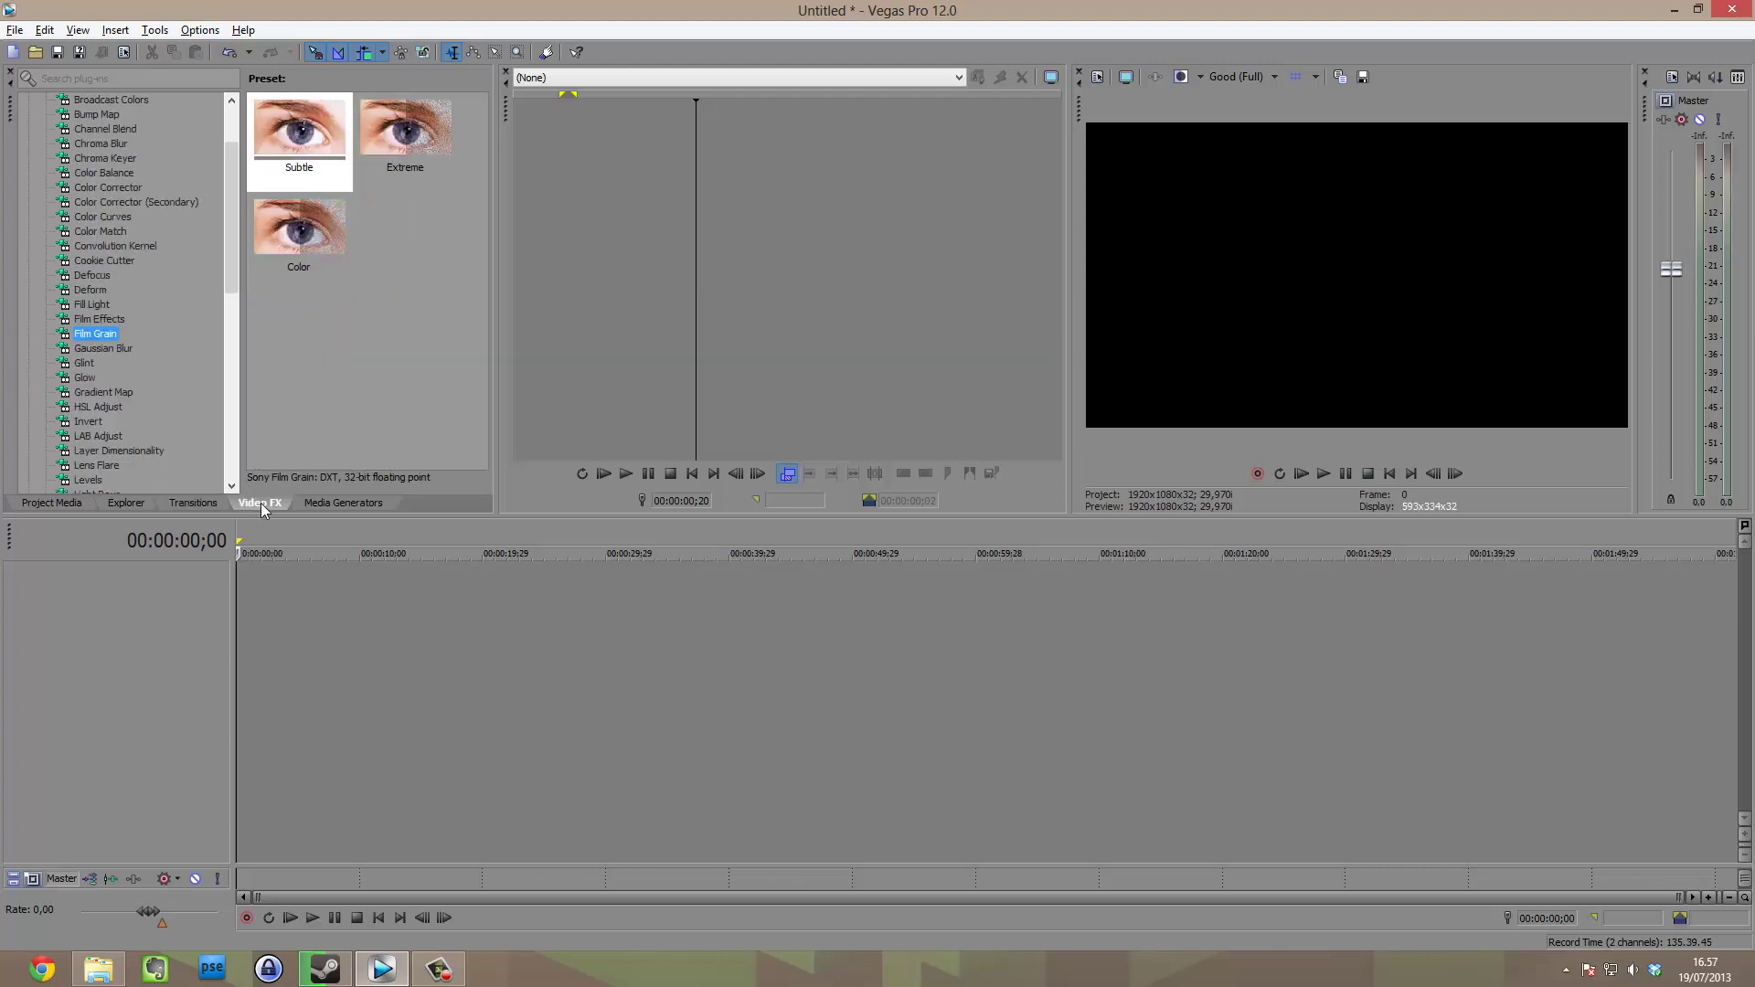
left_click(100, 320)
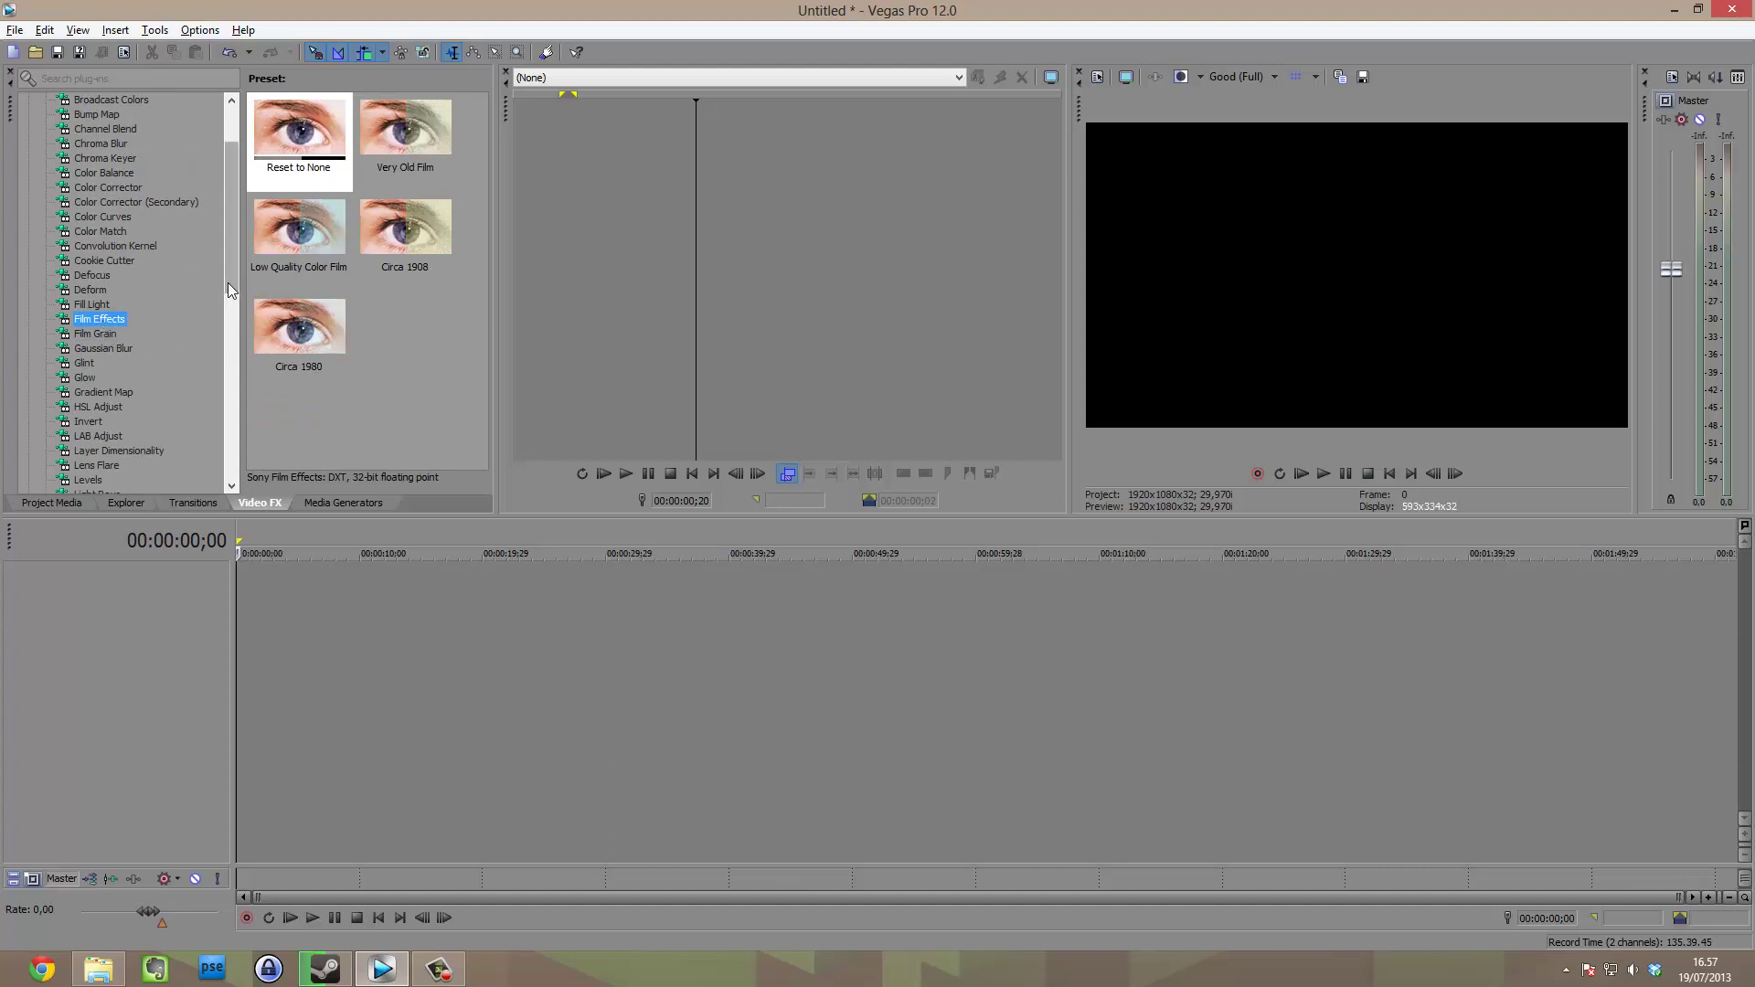
left_click_drag(228, 282, 237, 395)
left_click(95, 348)
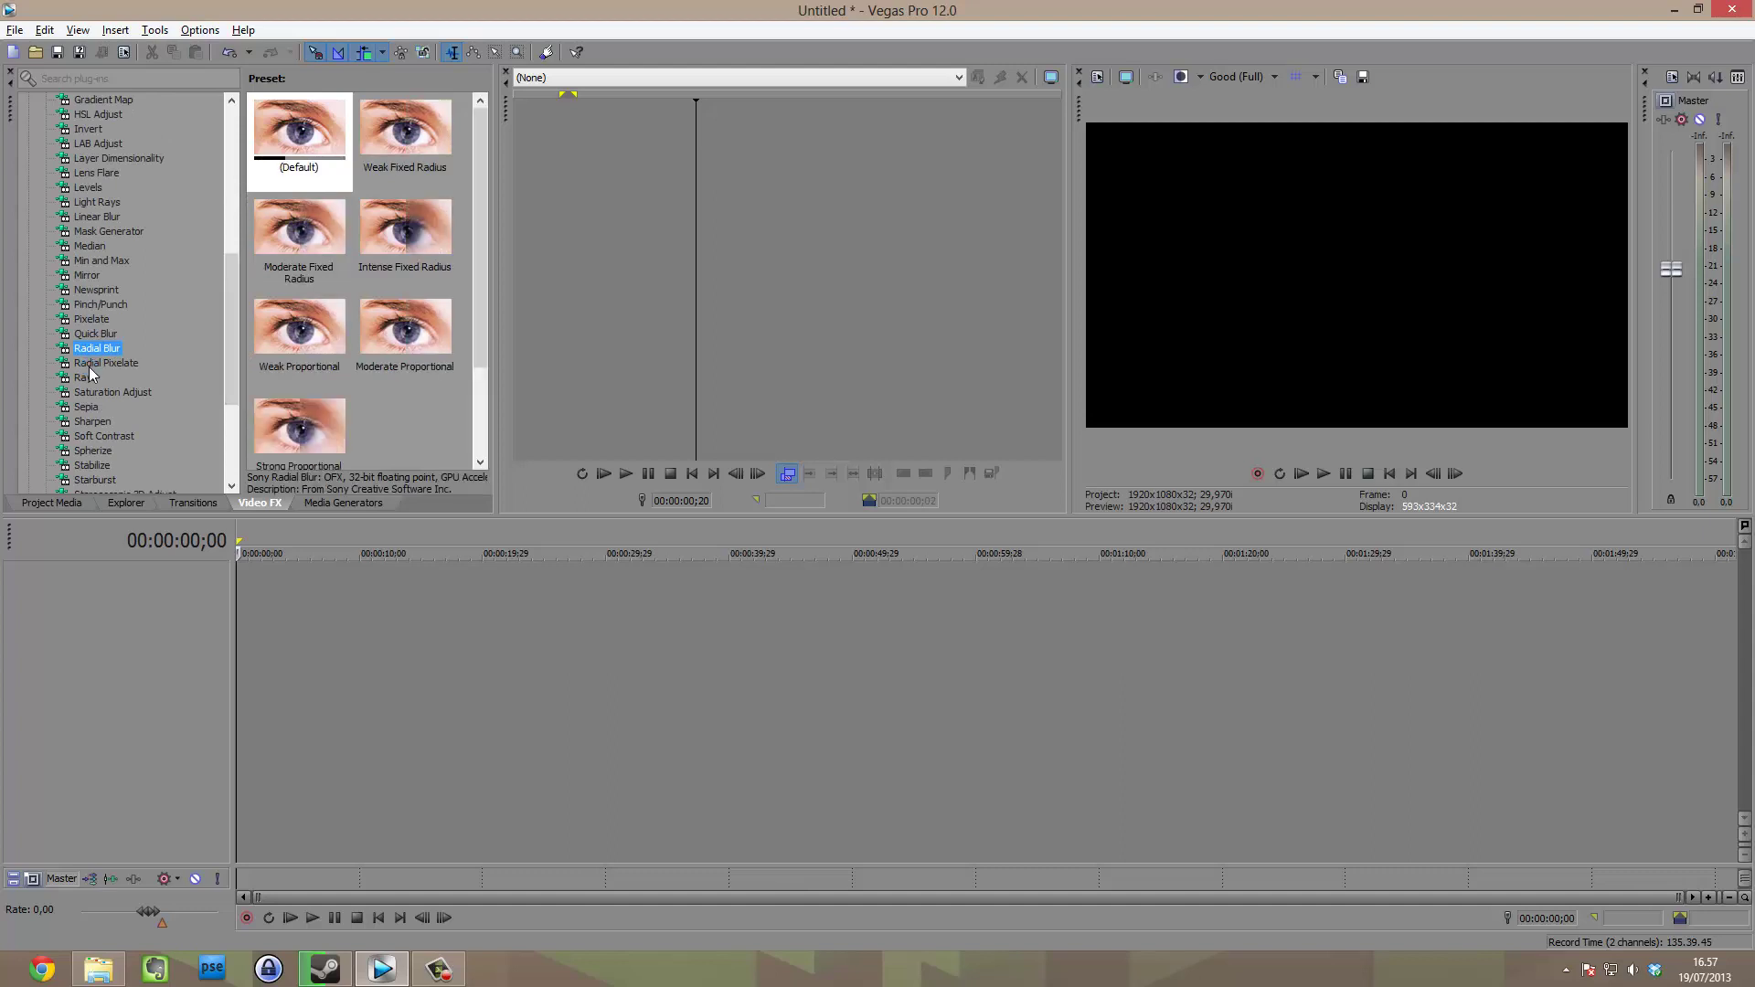
left_click(88, 392)
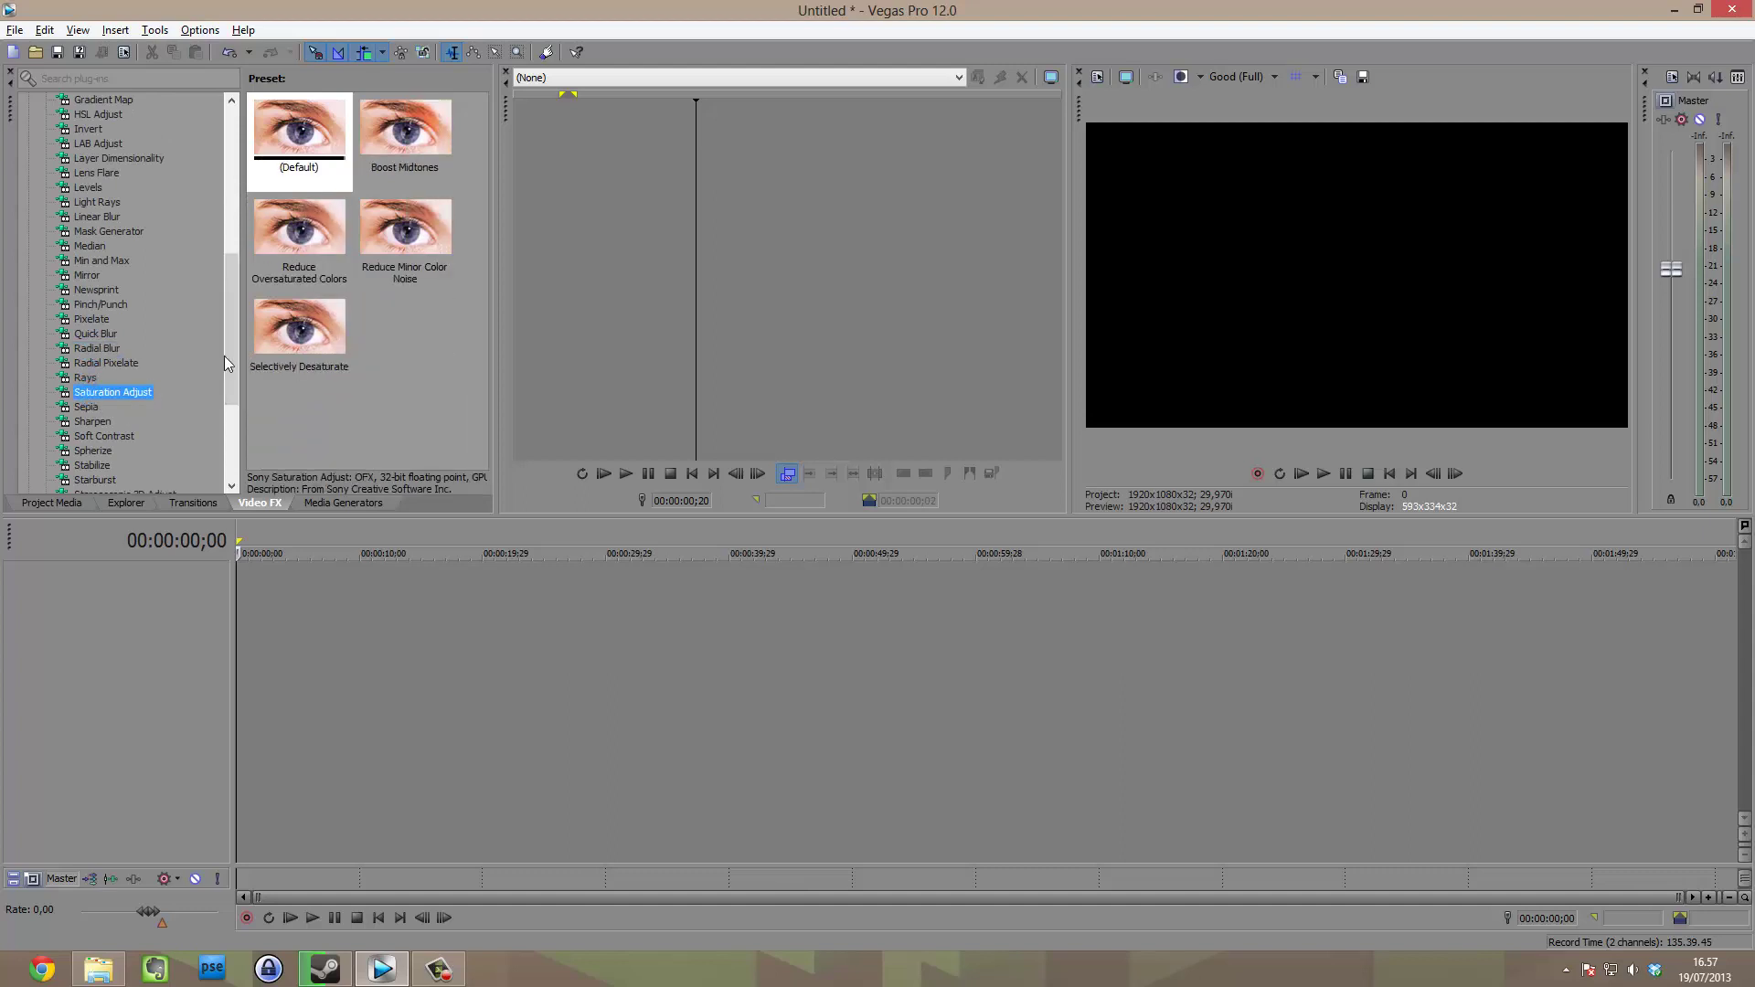
Preview the Spherize and Stabilize video effects, plus the neighbouring Sharpen, Sepia and Saturation Adjust effects.
scroll(225, 366, "down", 2)
left_click(90, 366)
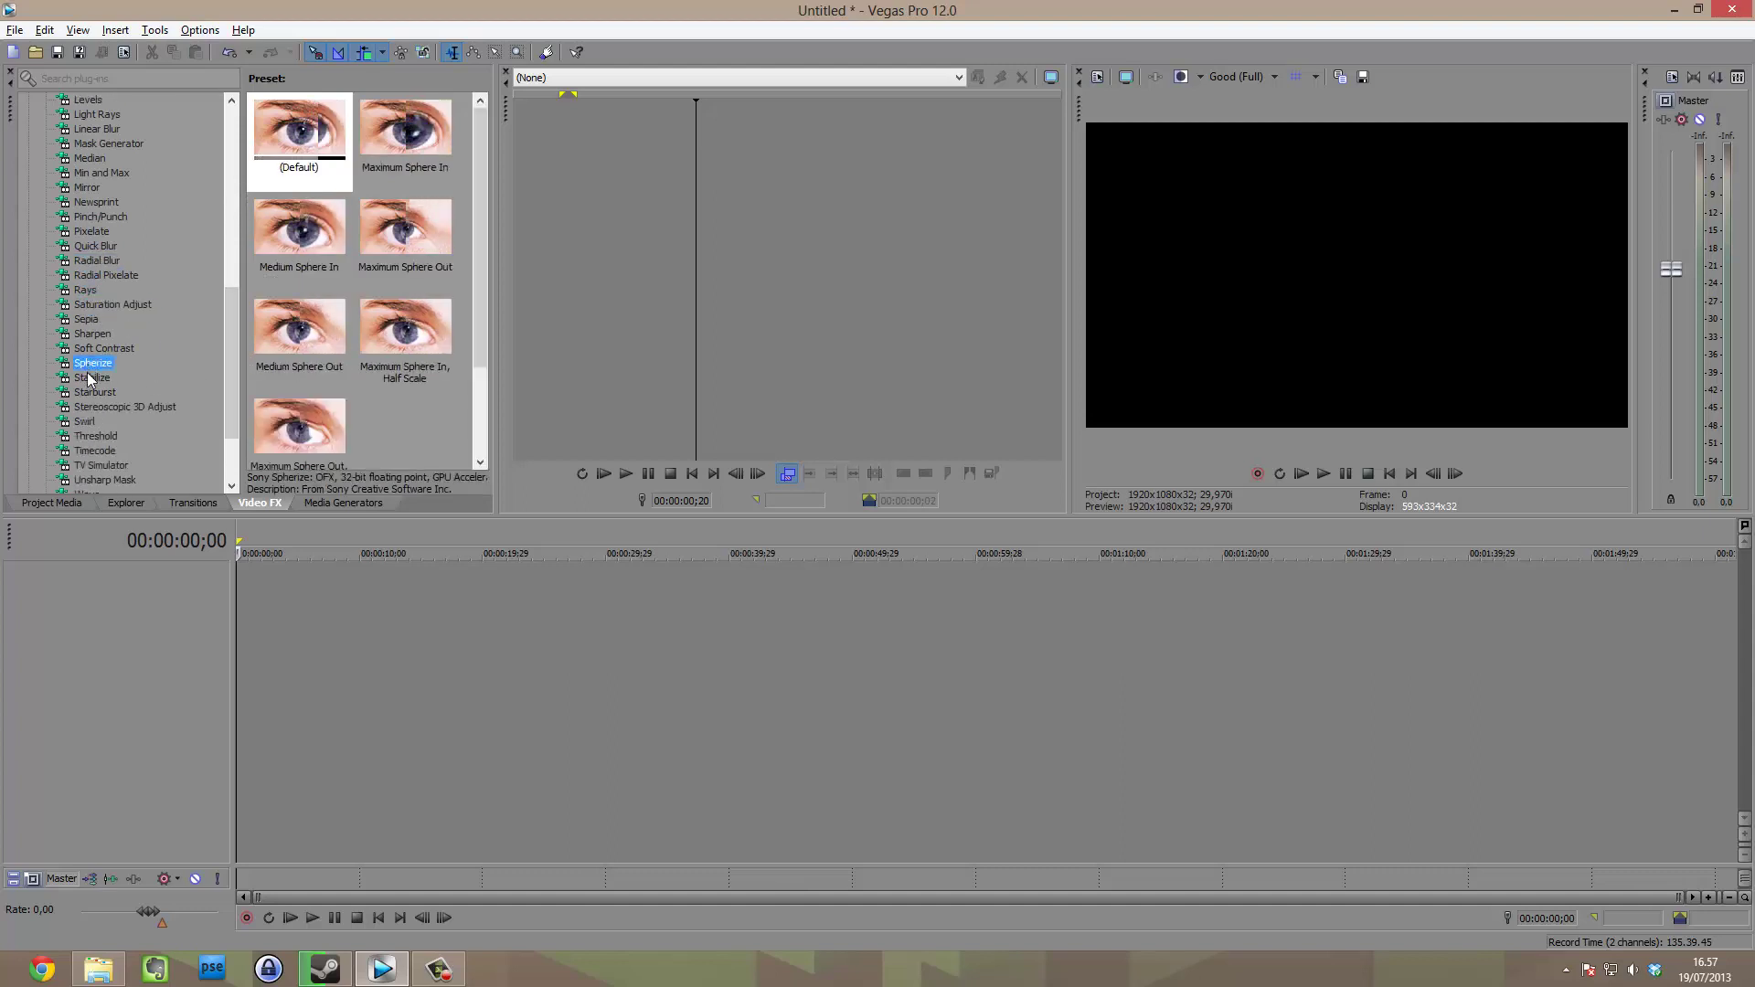
left_click(90, 377)
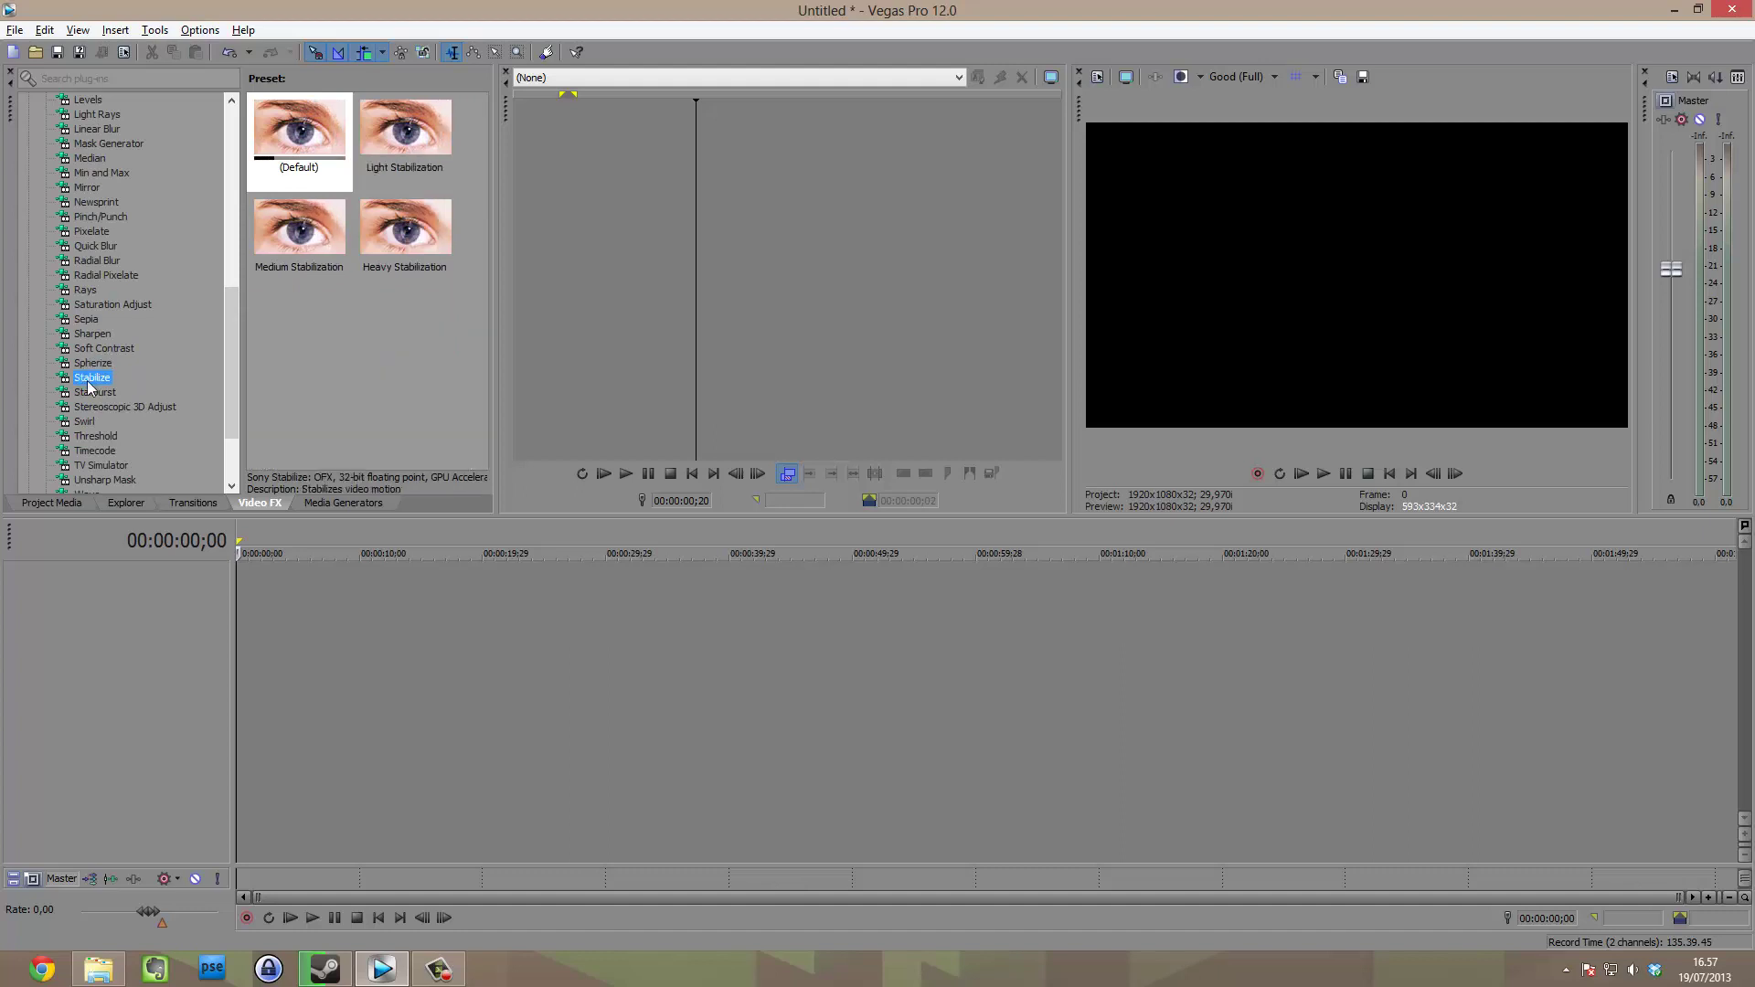
left_click(86, 335)
left_click(88, 320)
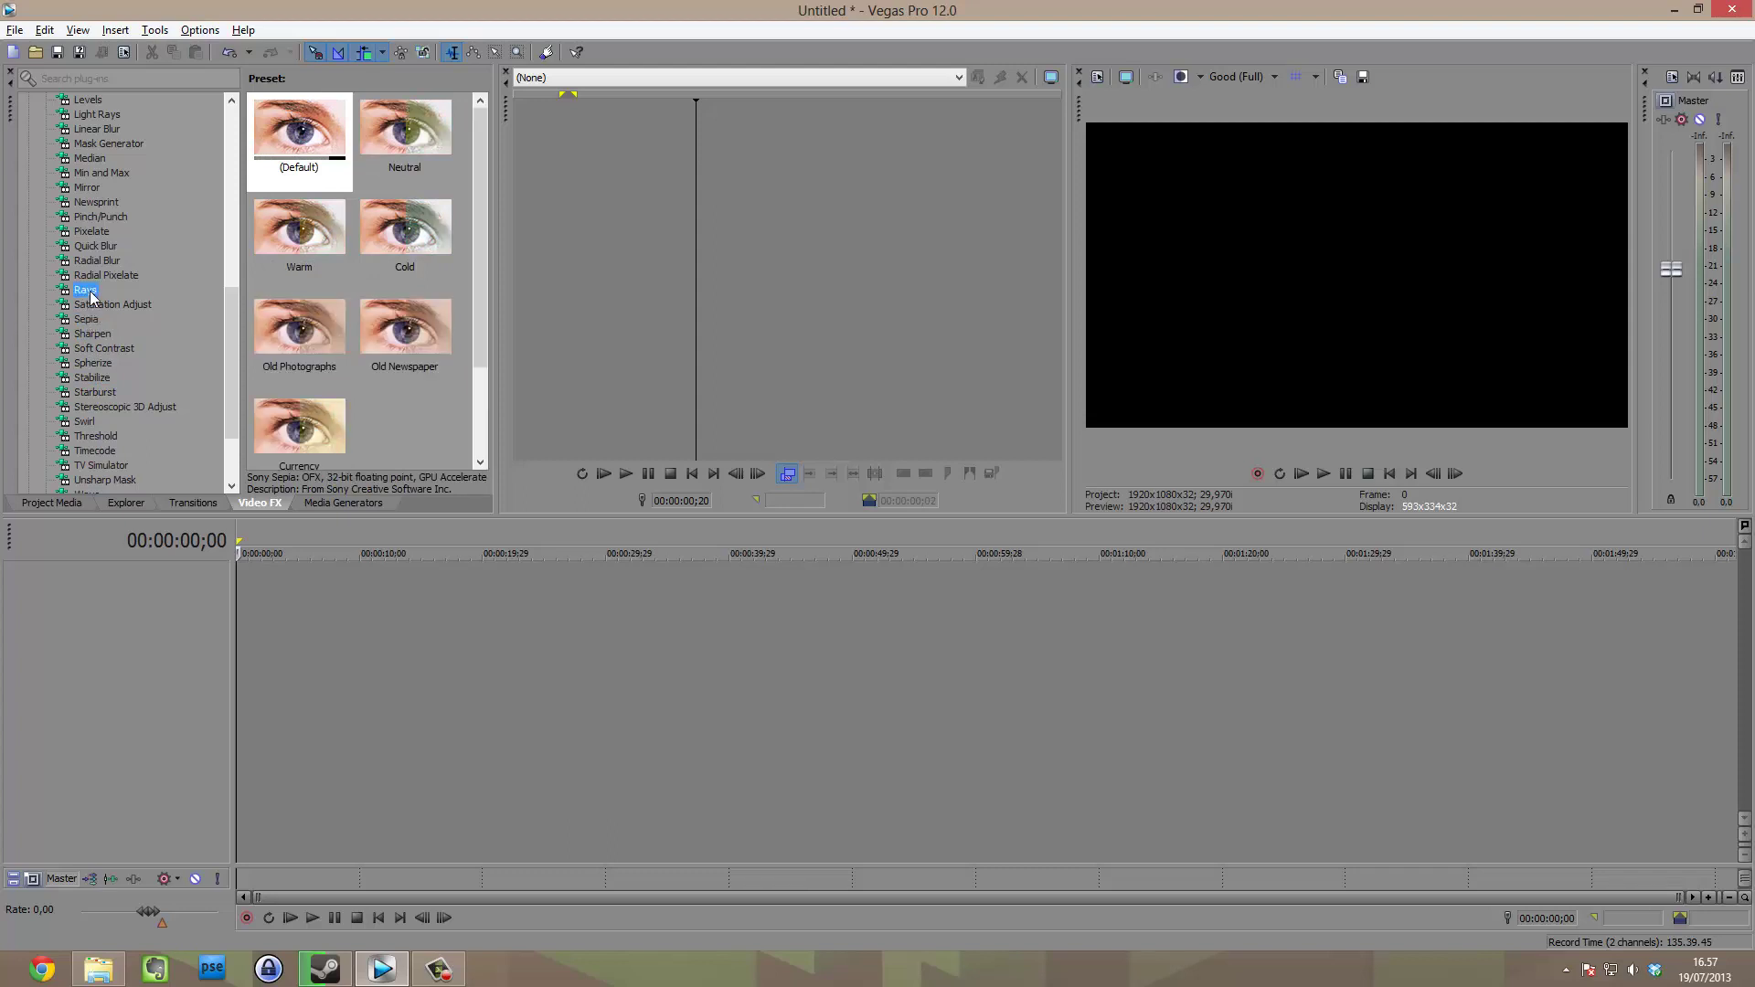
left_click(100, 304)
Go back up the video effects list and compare the presets of Color Match and Defocus.
left_click_drag(229, 344, 228, 215)
left_click(97, 248)
left_click(96, 231)
left_click(101, 172)
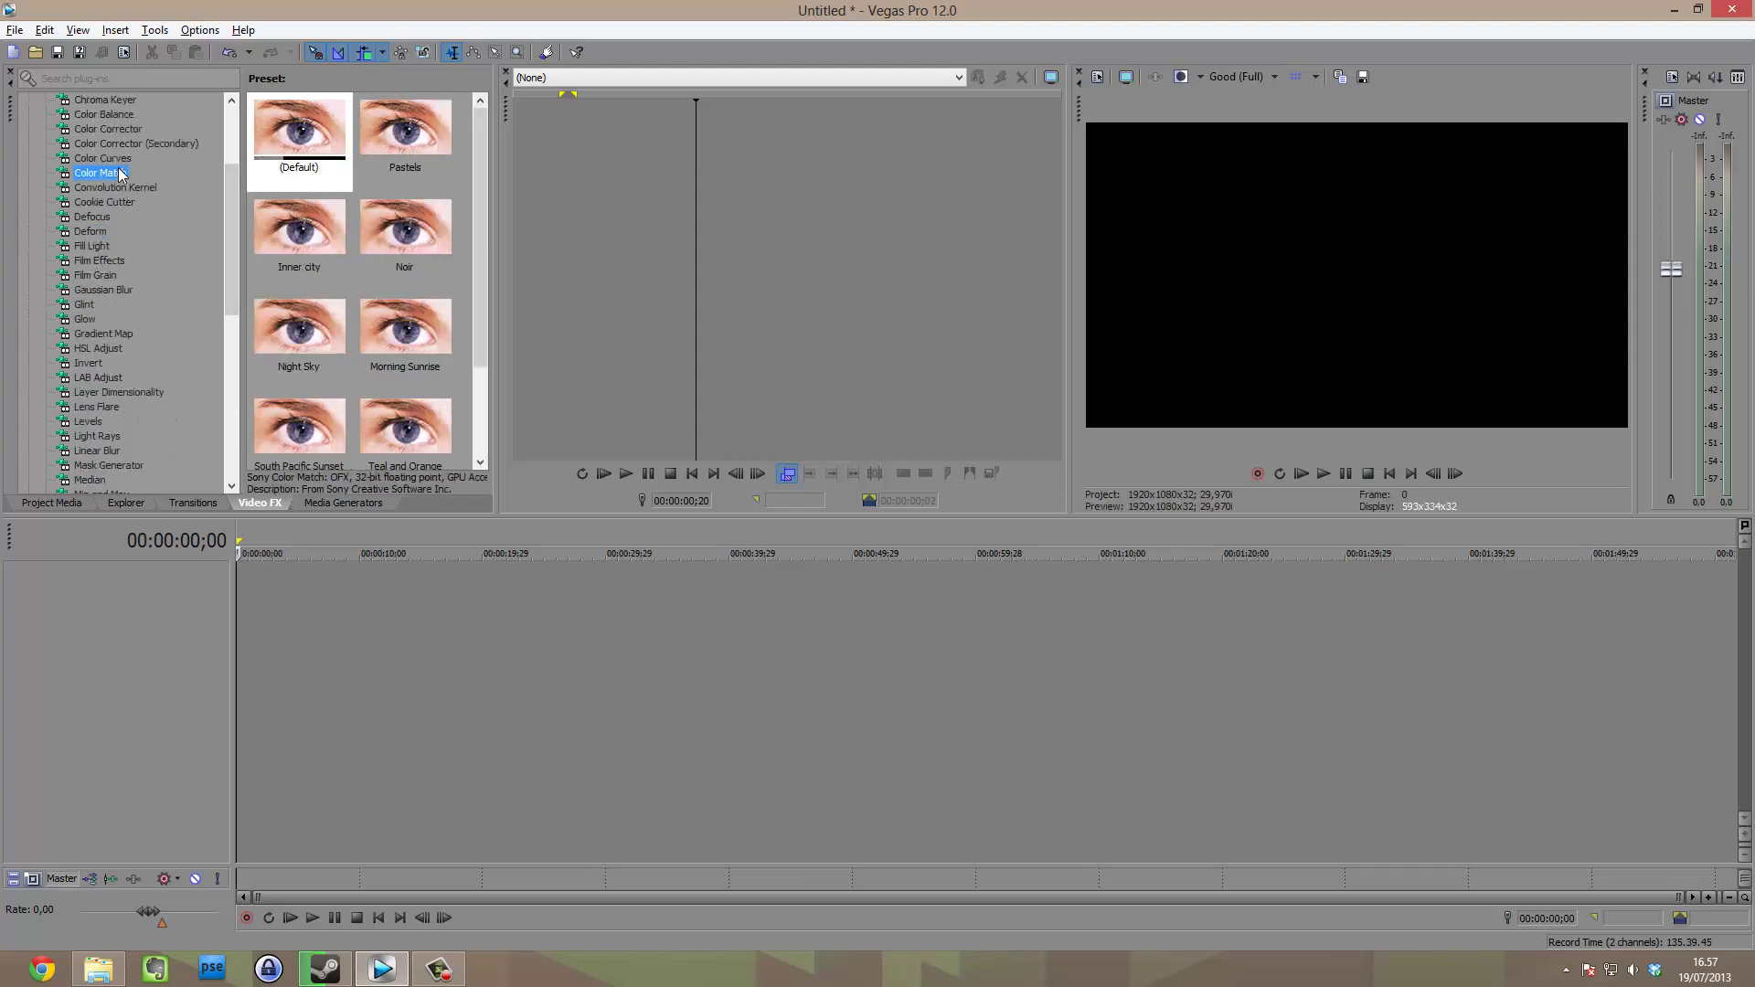
left_click(93, 217)
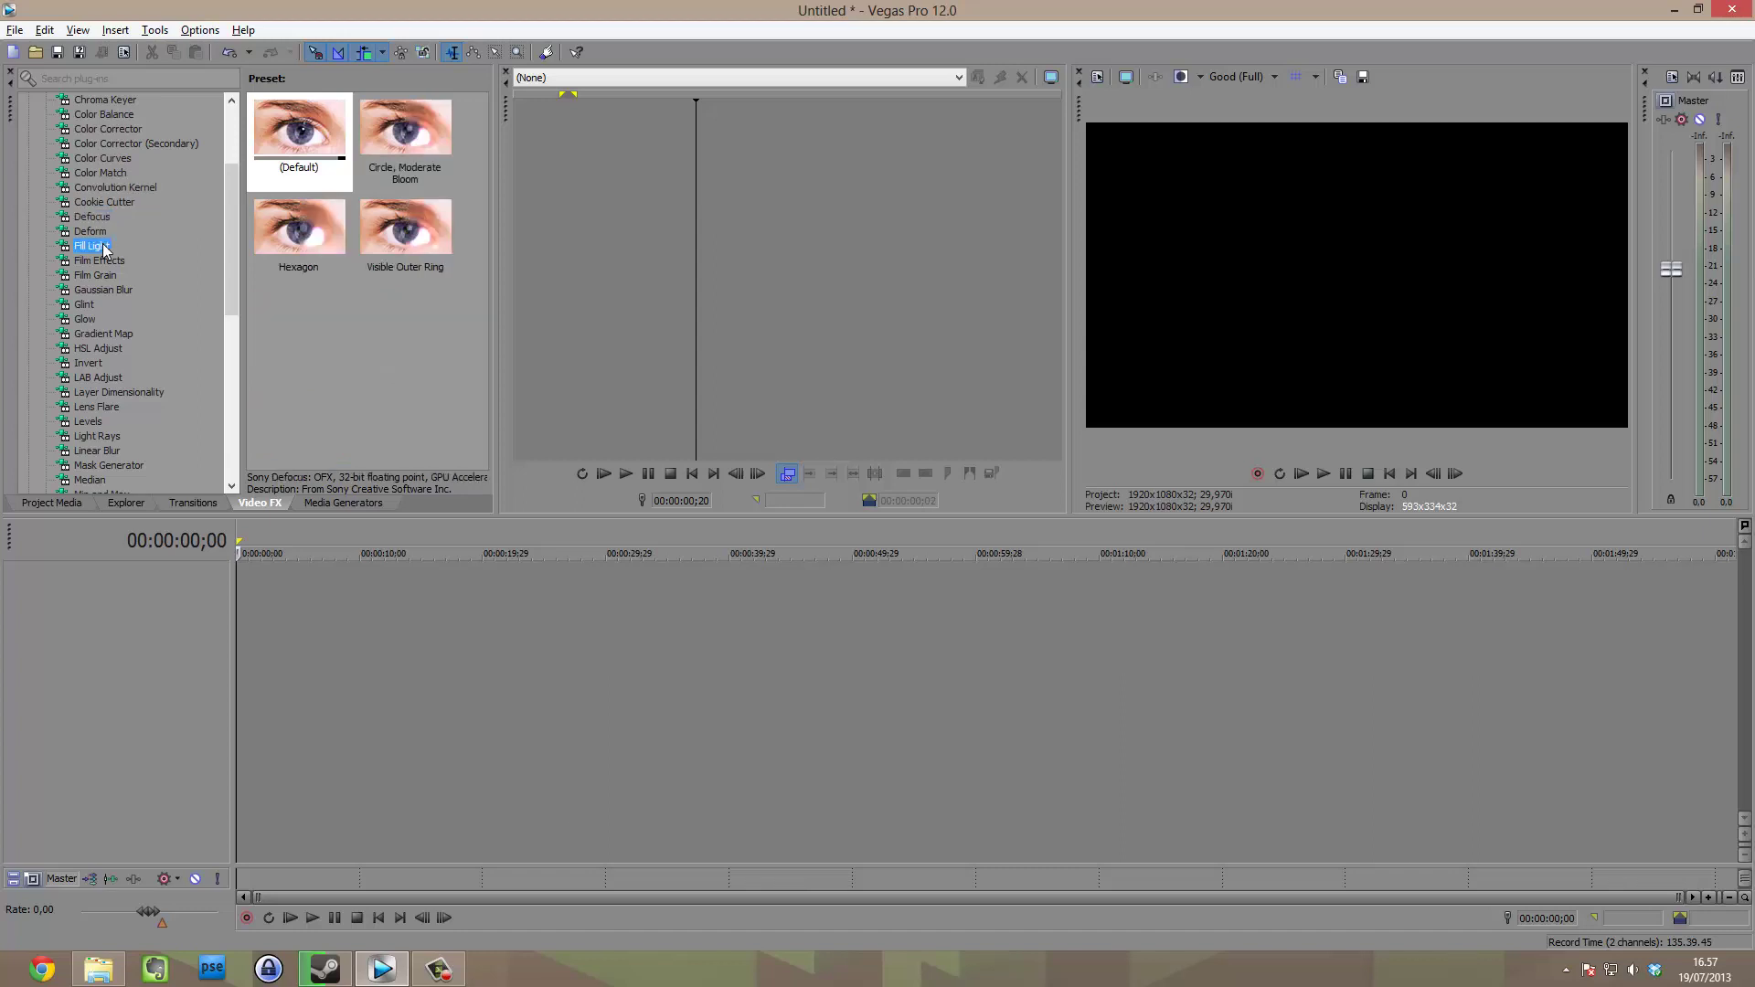
left_click(106, 187)
left_click(101, 173)
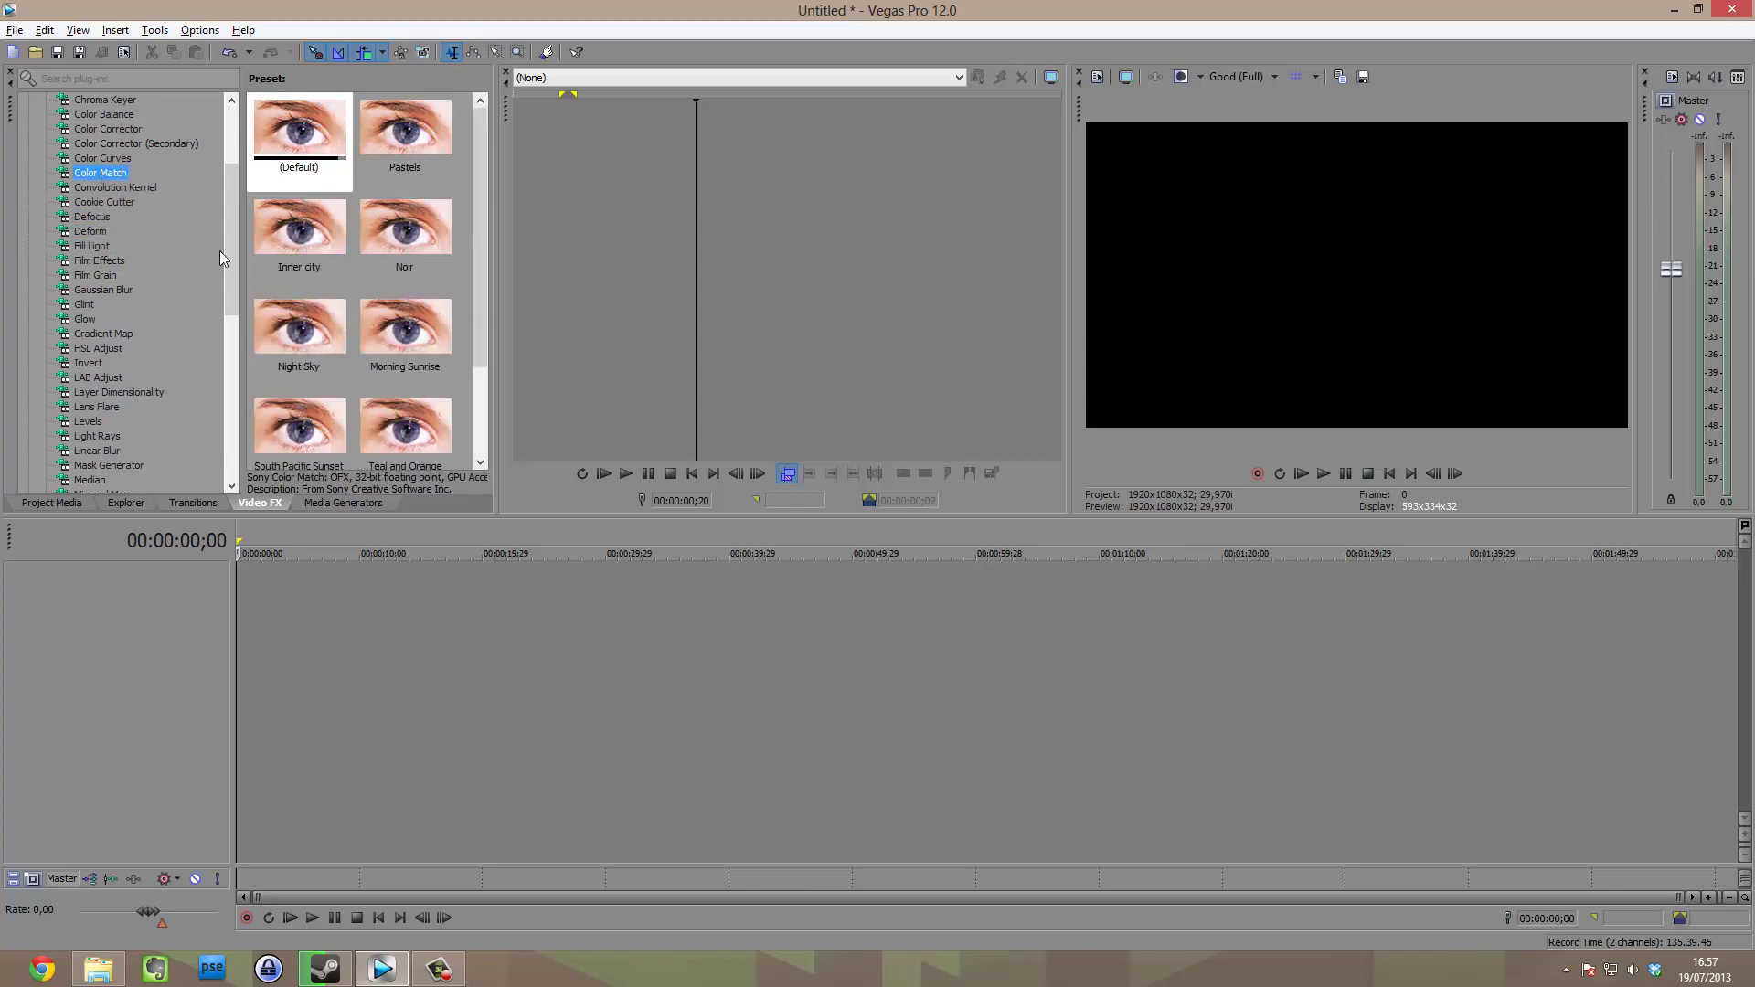
Preview the Bump Map and Channel Blend effects near the start of the video effects list.
left_click_drag(227, 248, 224, 186)
left_click(128, 203)
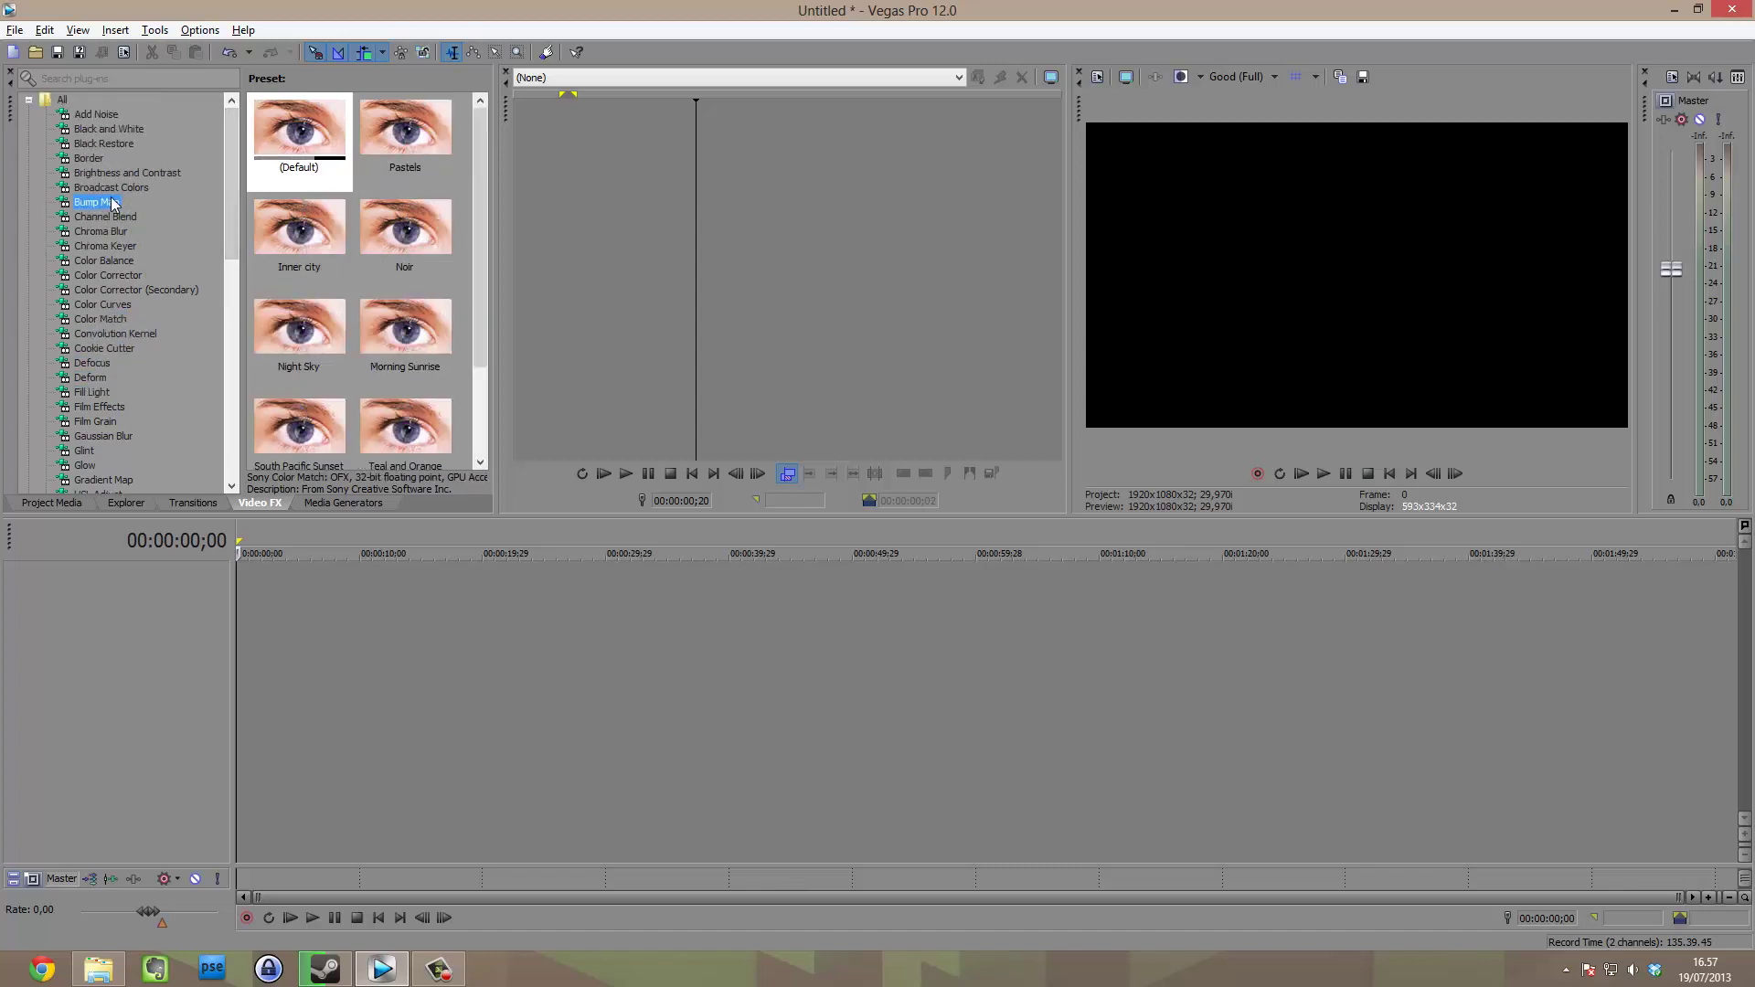
left_click(106, 218)
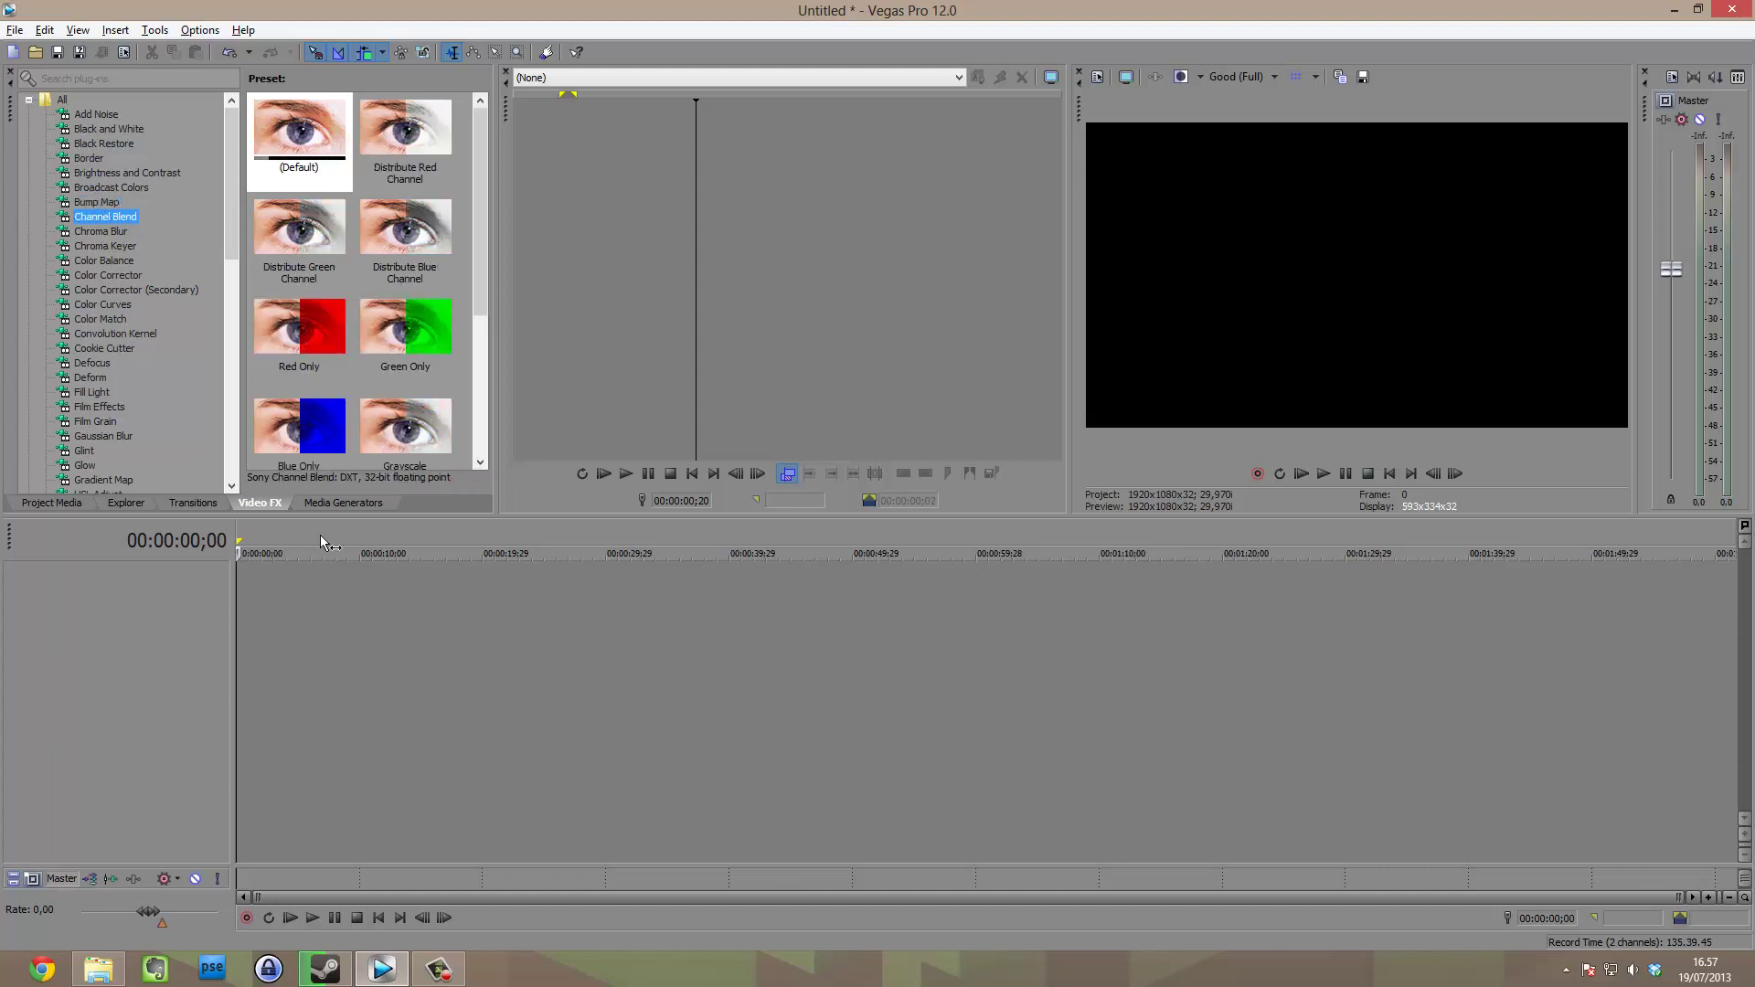
Open the media generators, expand the 32-bit floating point and All groups, and show the (Legacy) Text presets.
left_click(326, 502)
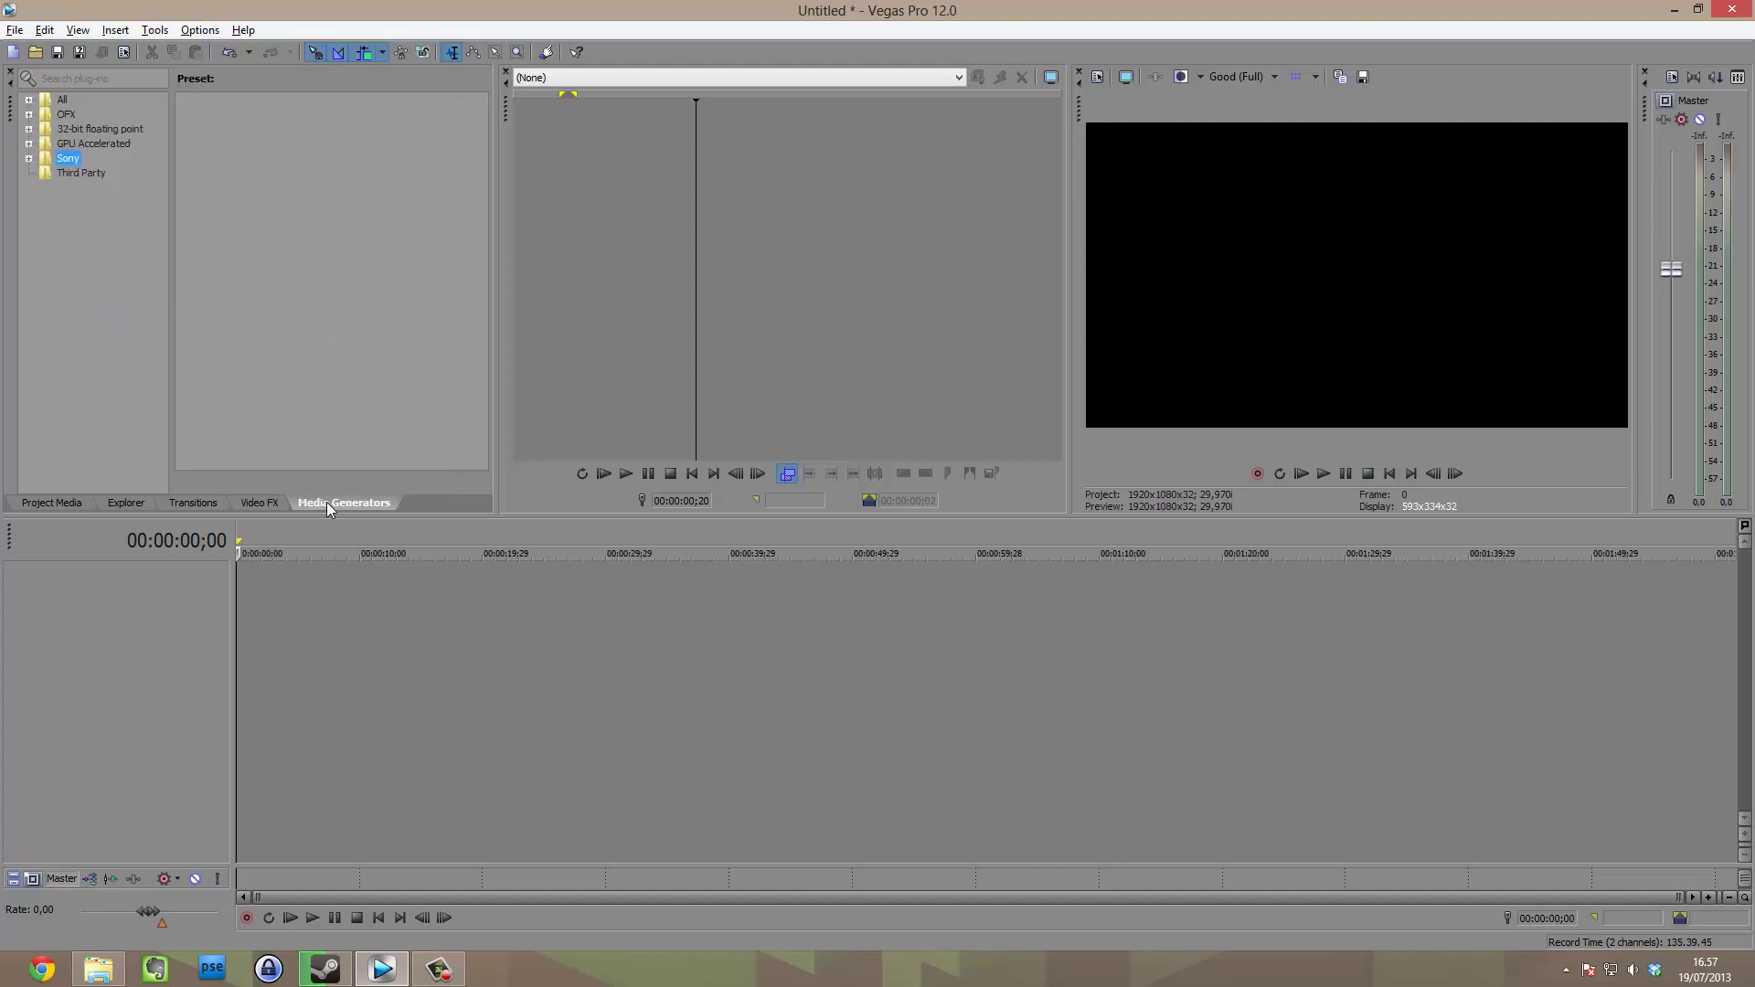
left_click(28, 129)
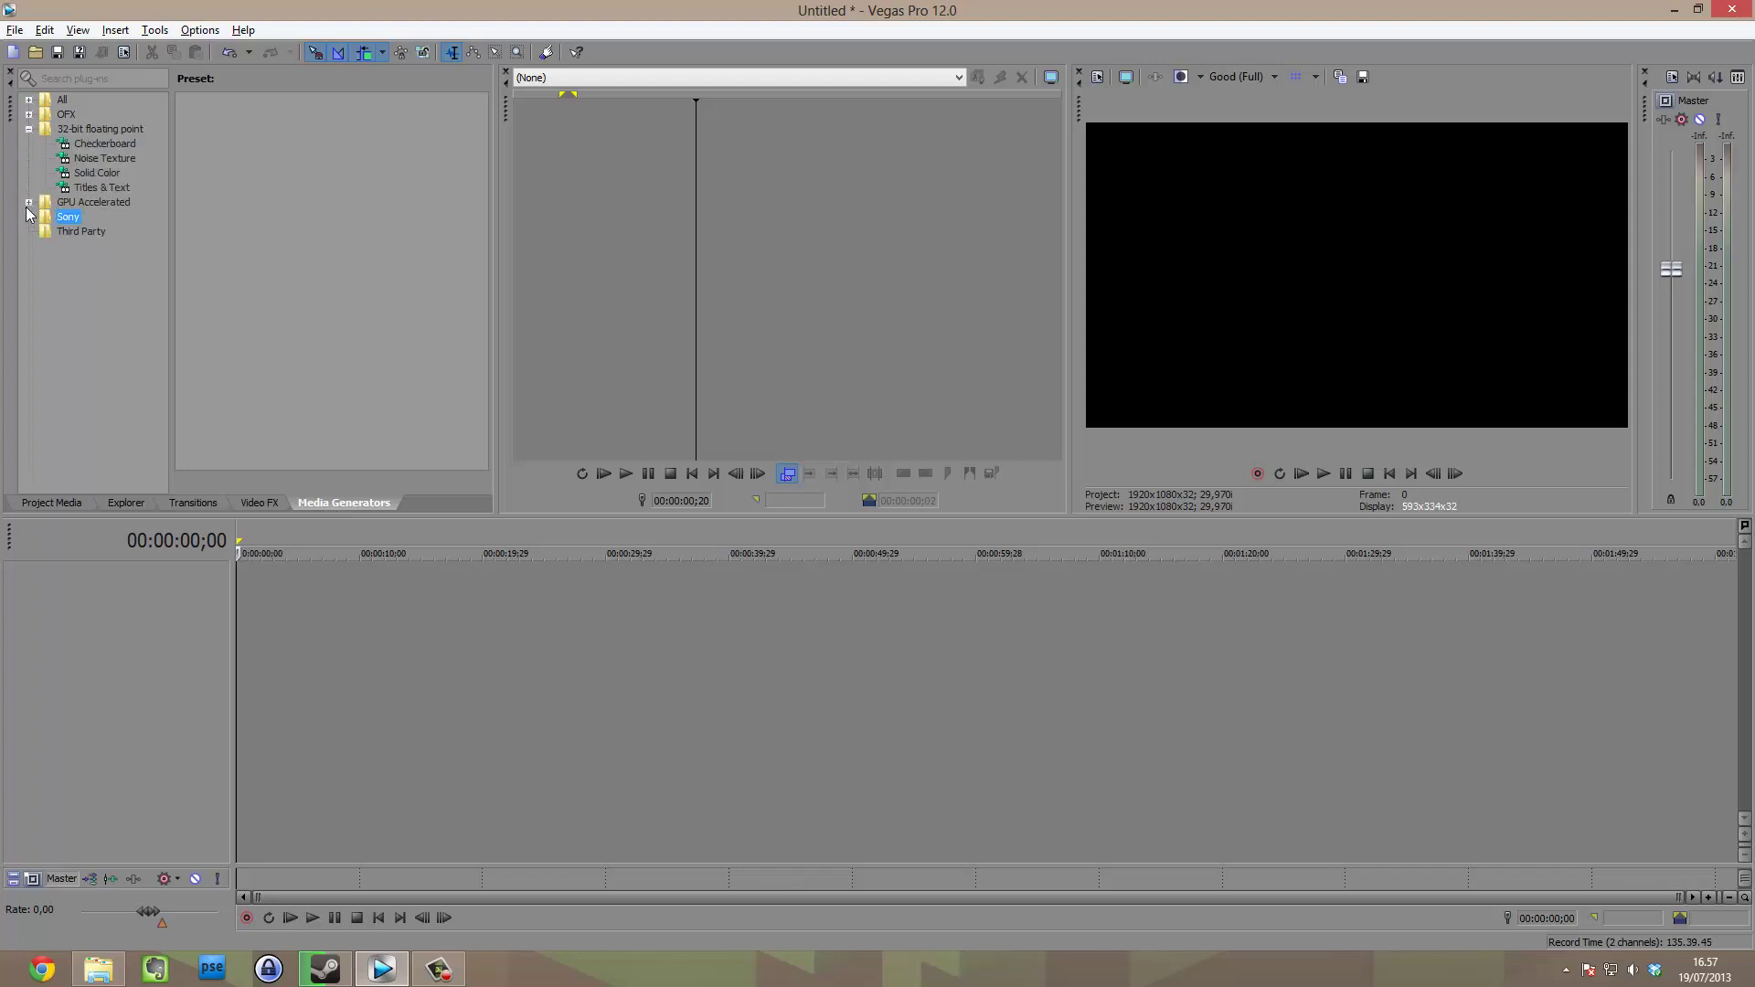
left_click(28, 100)
left_click(88, 234)
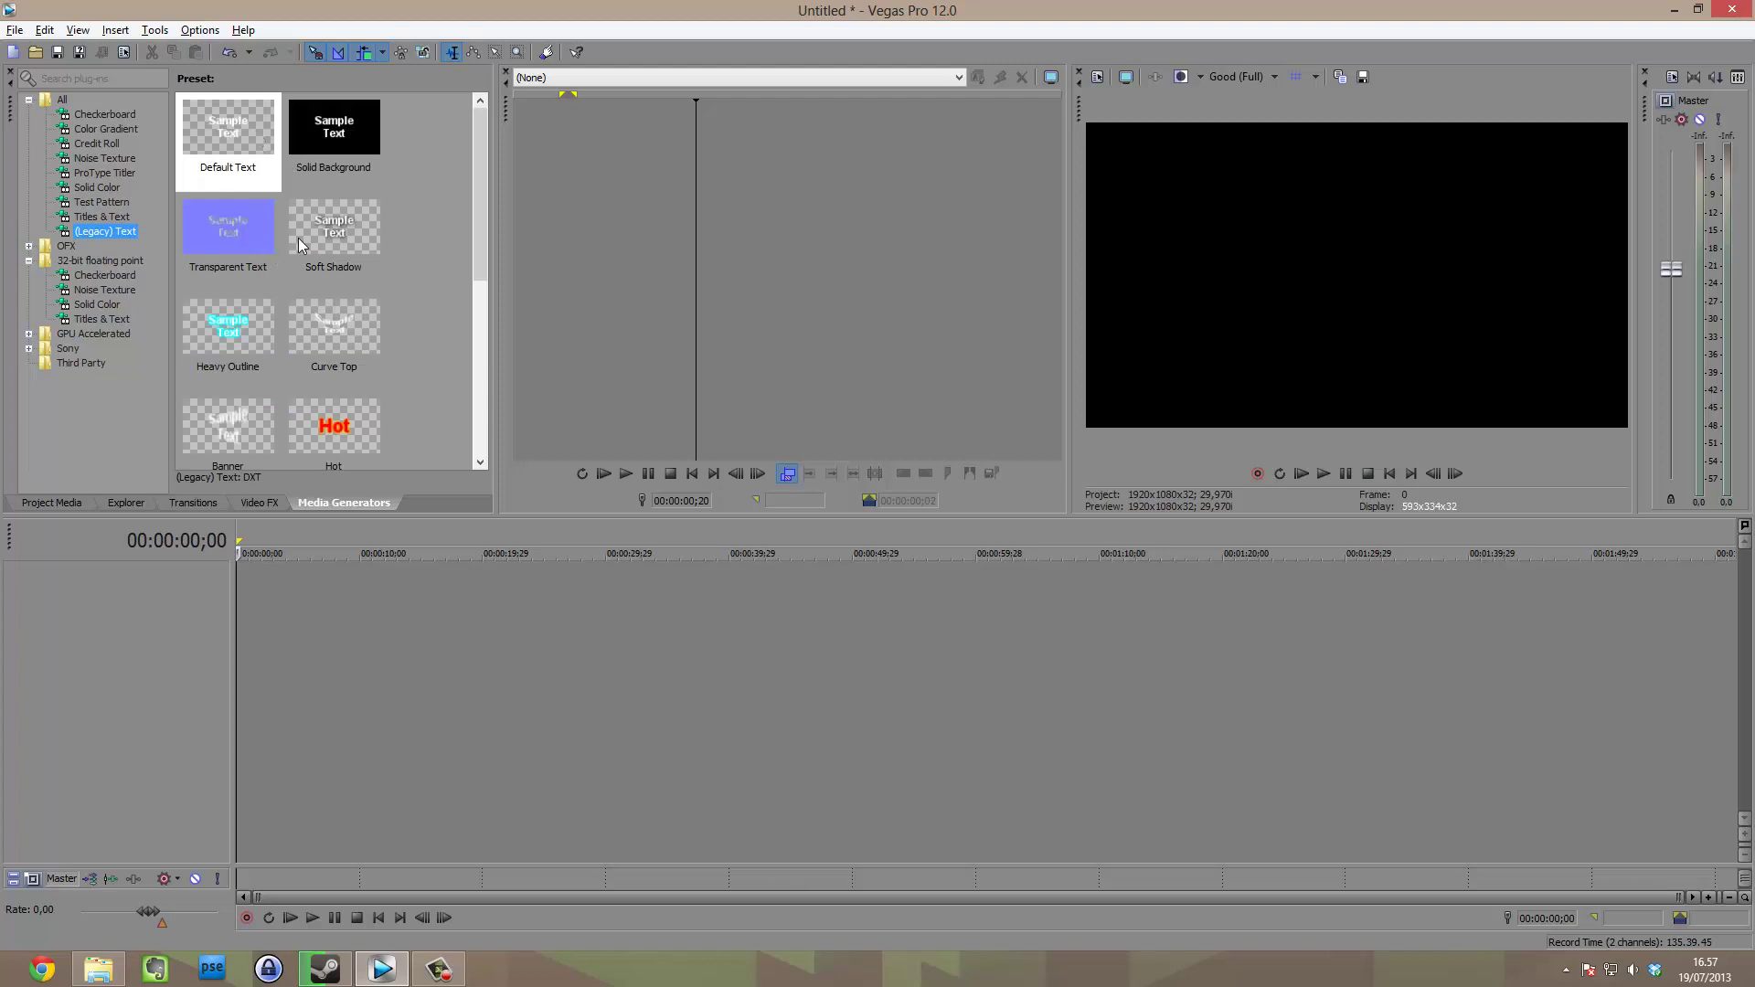
Look through the (Legacy) Text presets, including Soft Shadow, Curve Top and Banner, ending on Default Text.
left_click(298, 238)
left_click(311, 322)
left_click(221, 402)
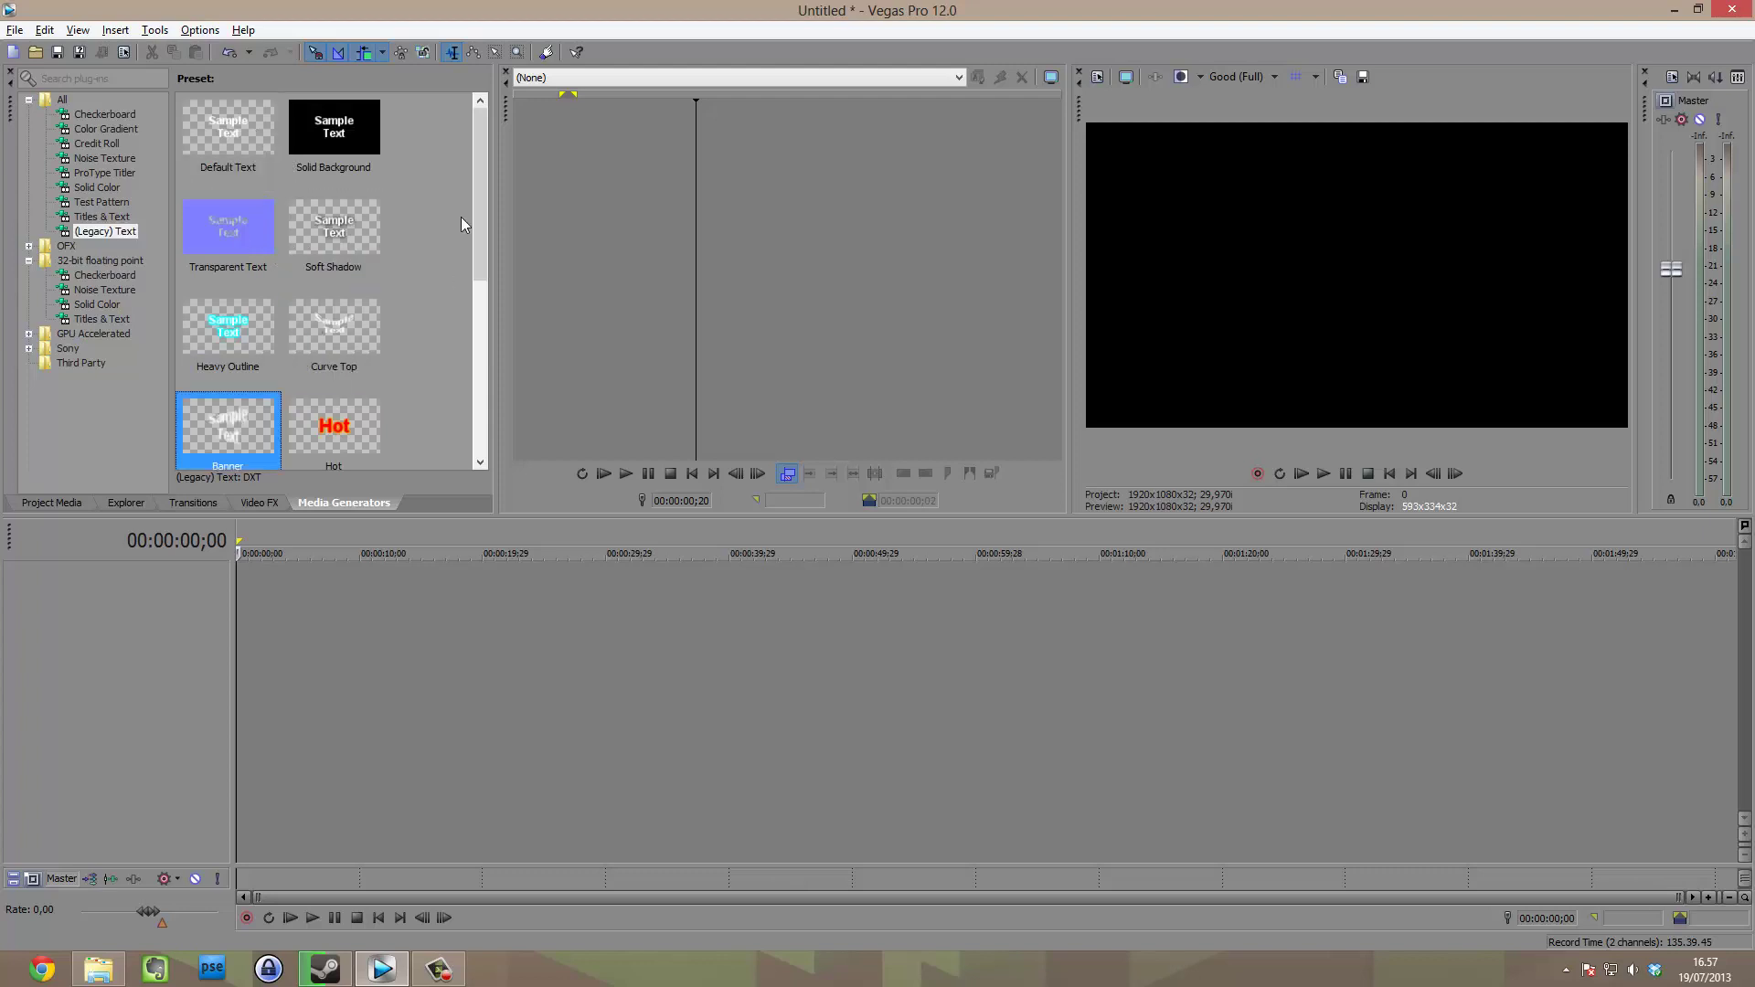
scroll(461, 224, "down", 2)
left_click(340, 327)
left_click(328, 226)
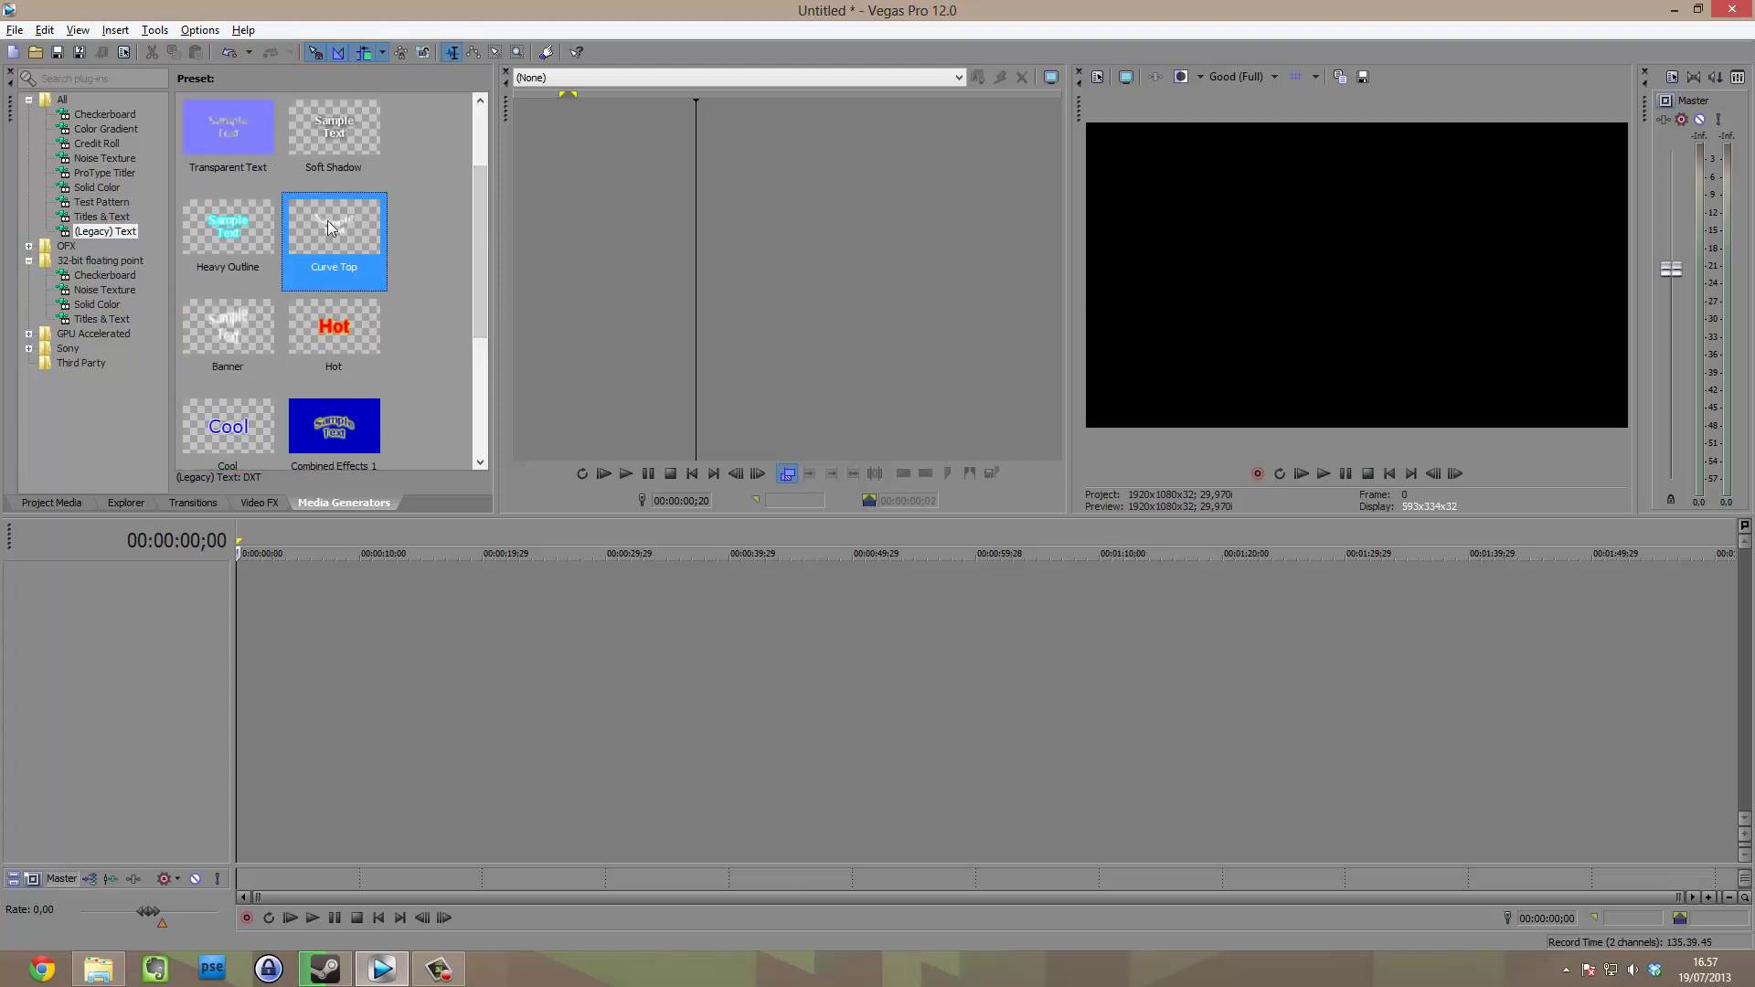
left_click_drag(482, 300, 487, 195)
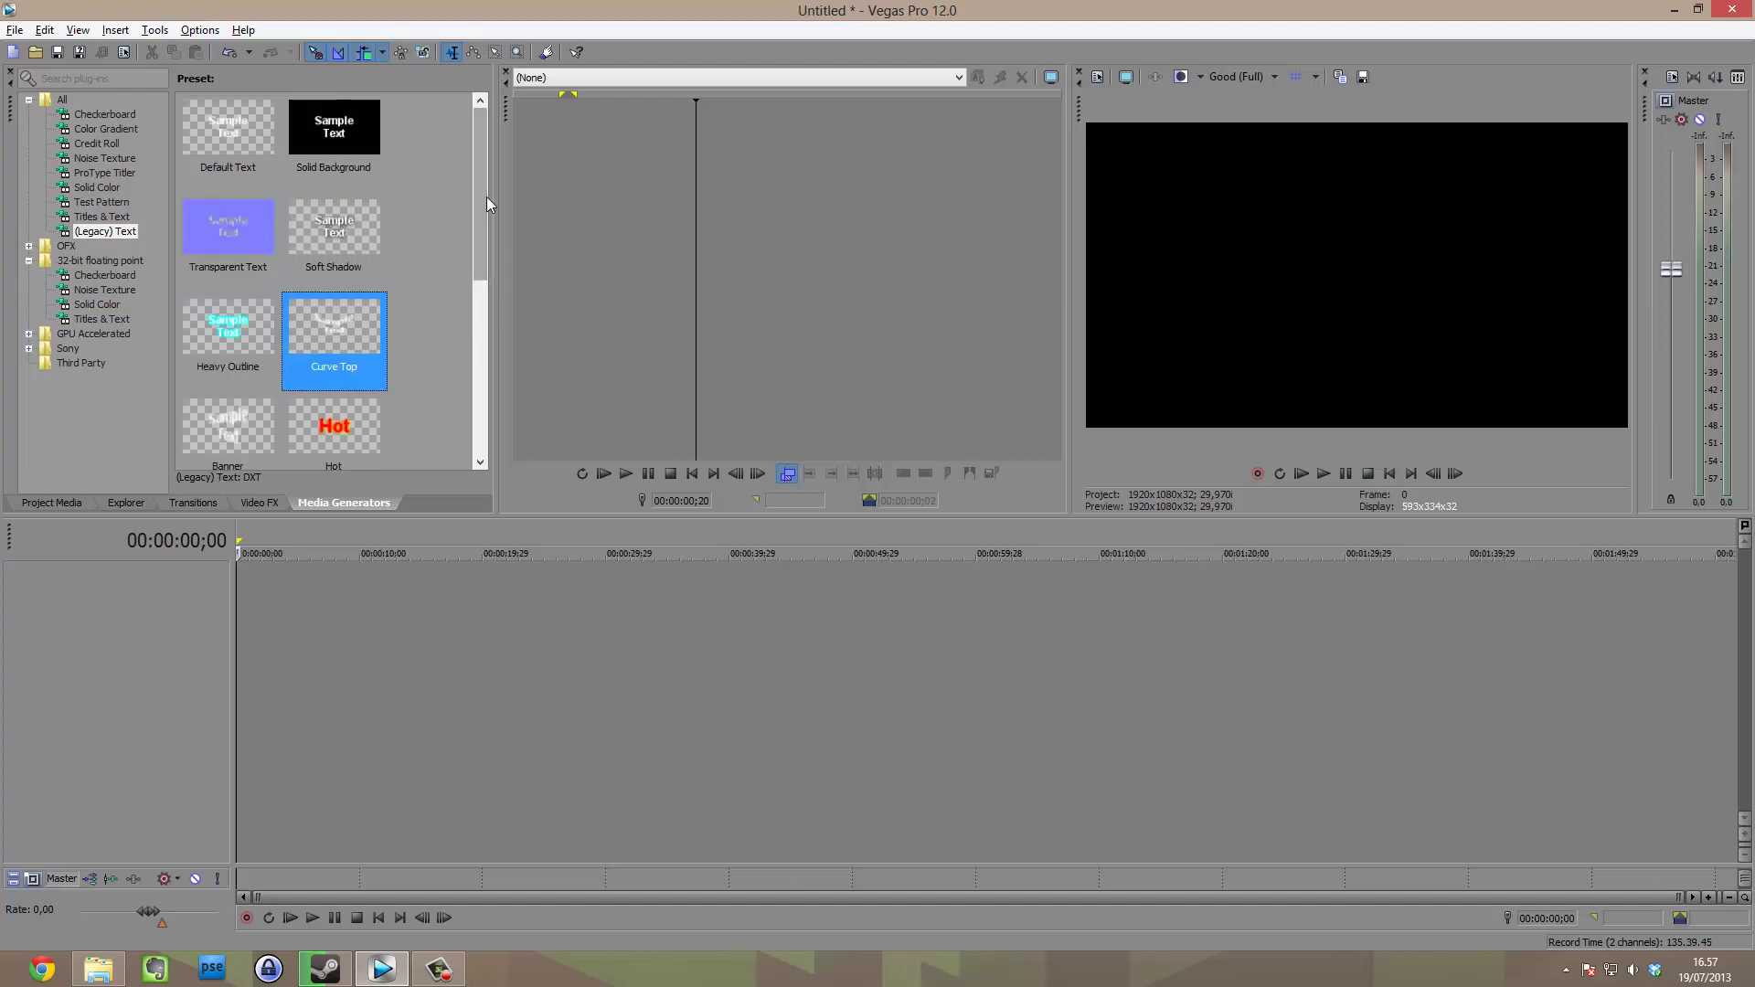
left_click(256, 126)
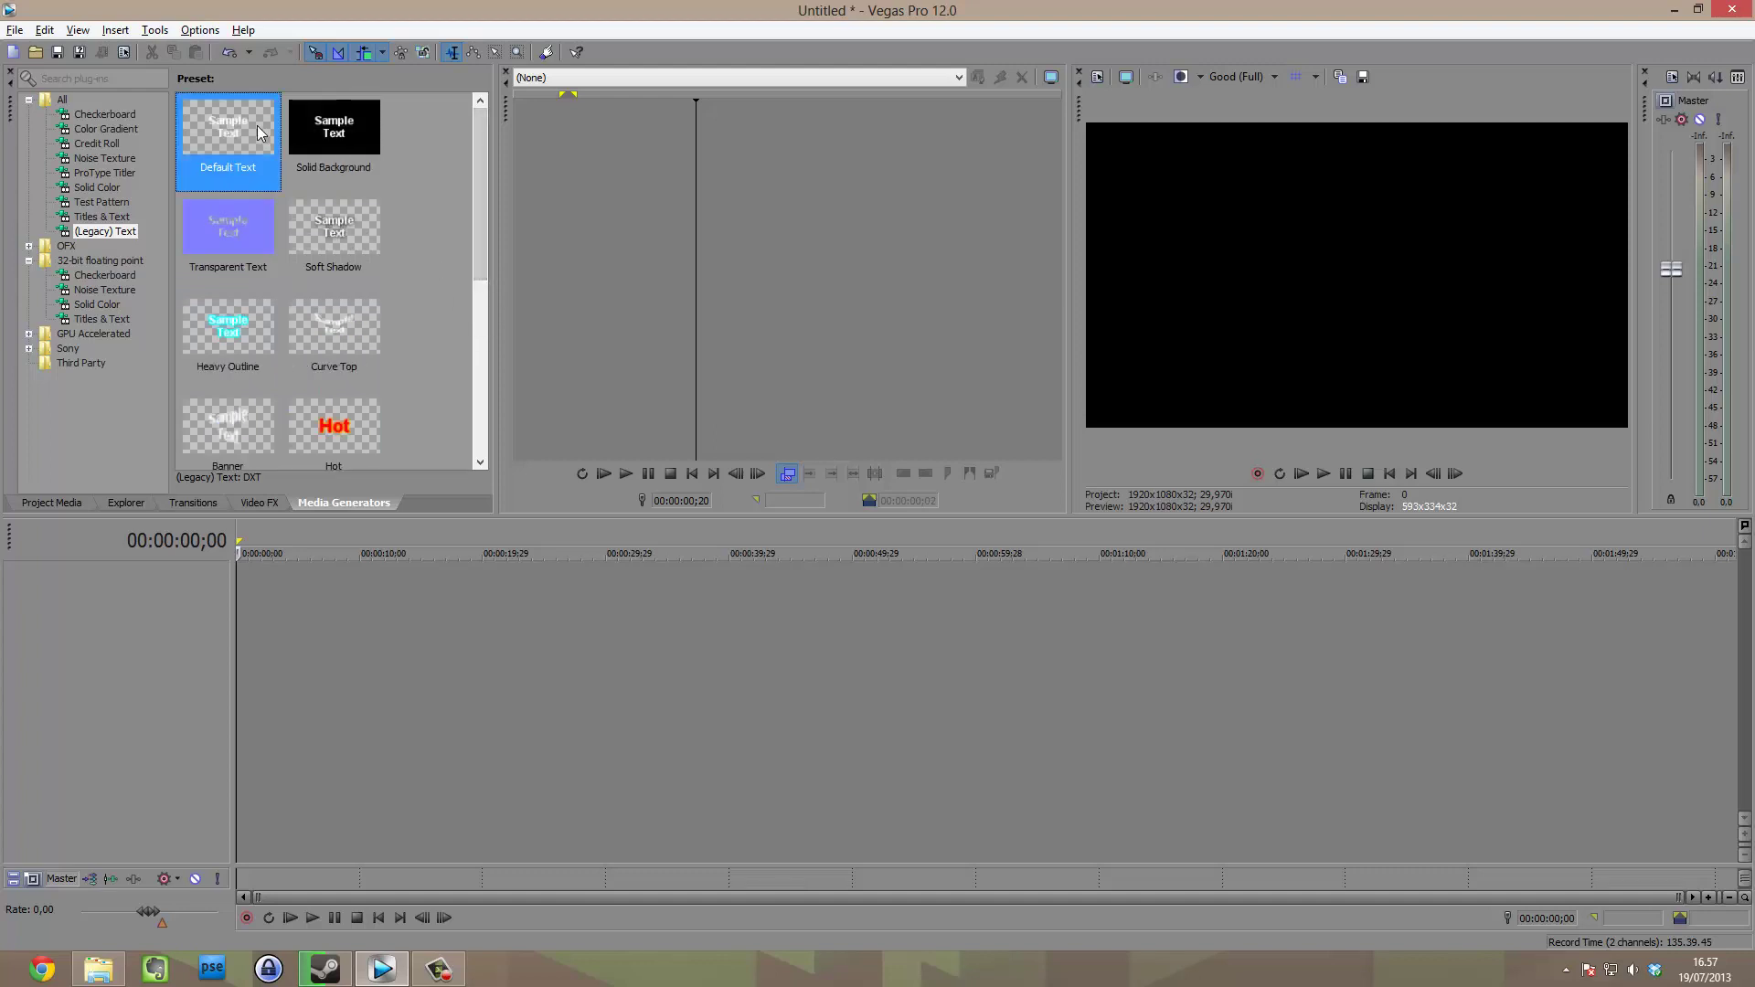
Look through more (Legacy) Text presets, including Soft Shadow, Heavy Outline, Curve Top, Hot and Combined Effects 1, ending on Cool.
left_click(334, 226)
left_click(228, 327)
left_click(334, 327)
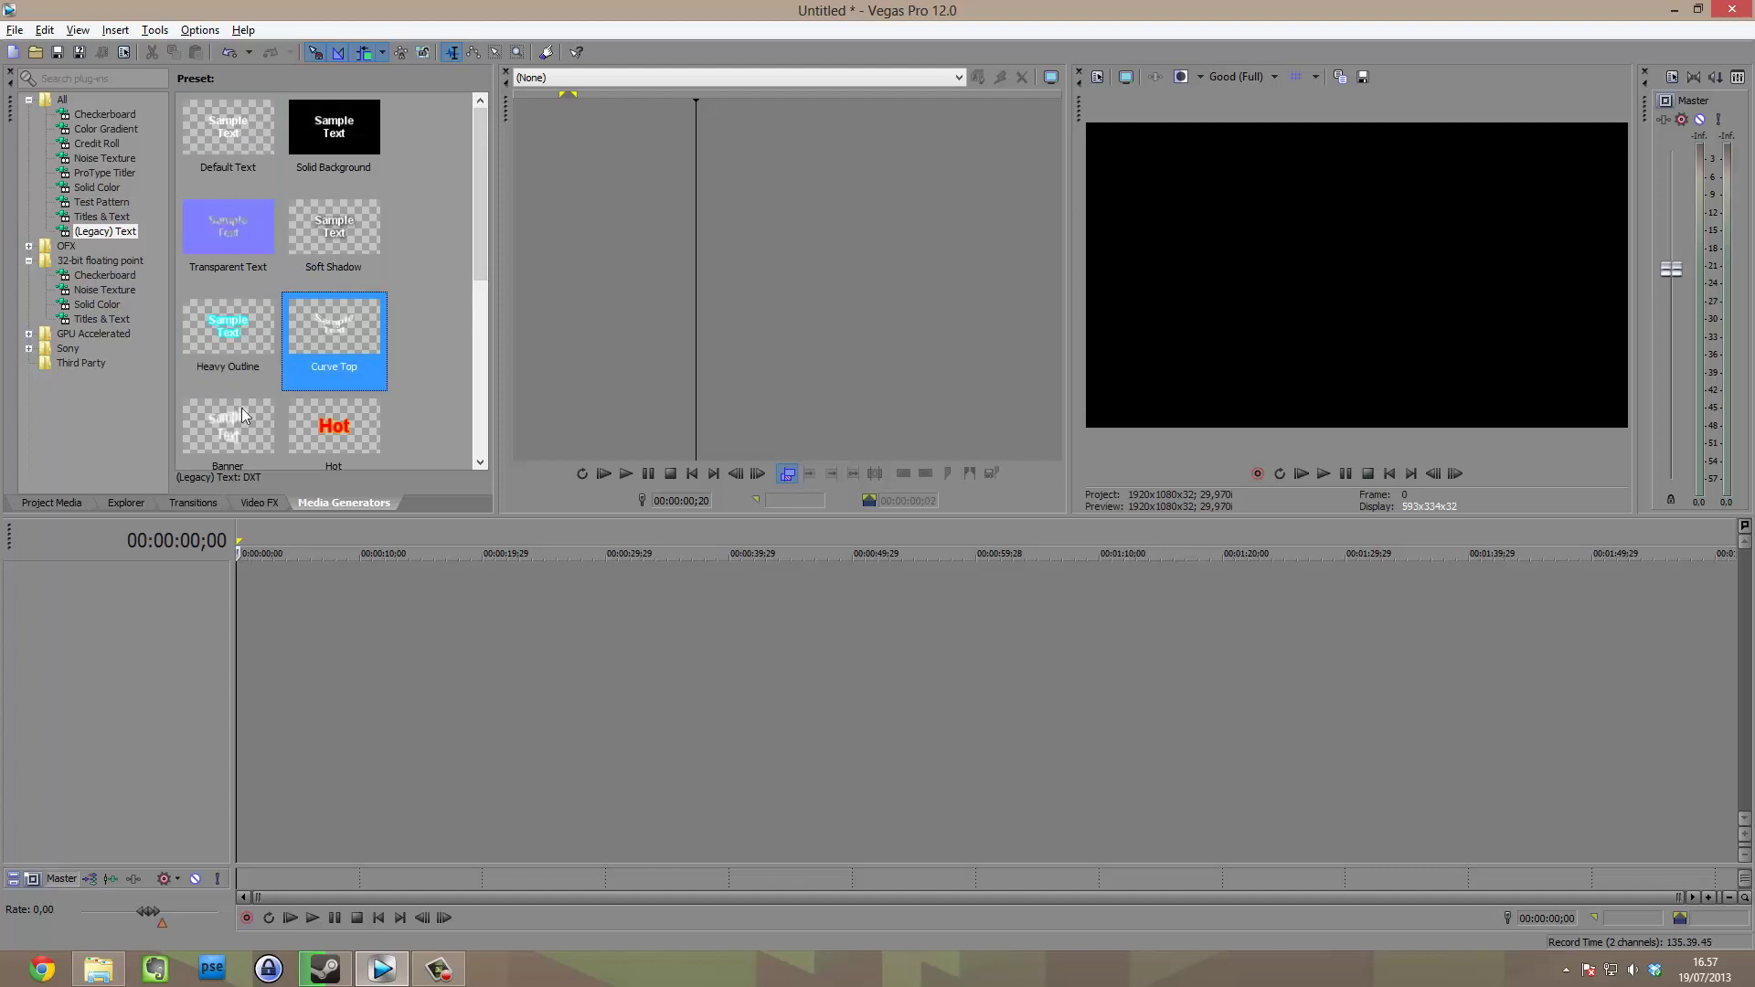
left_click(334, 421)
left_click_drag(479, 234, 336, 355)
left_click(336, 352)
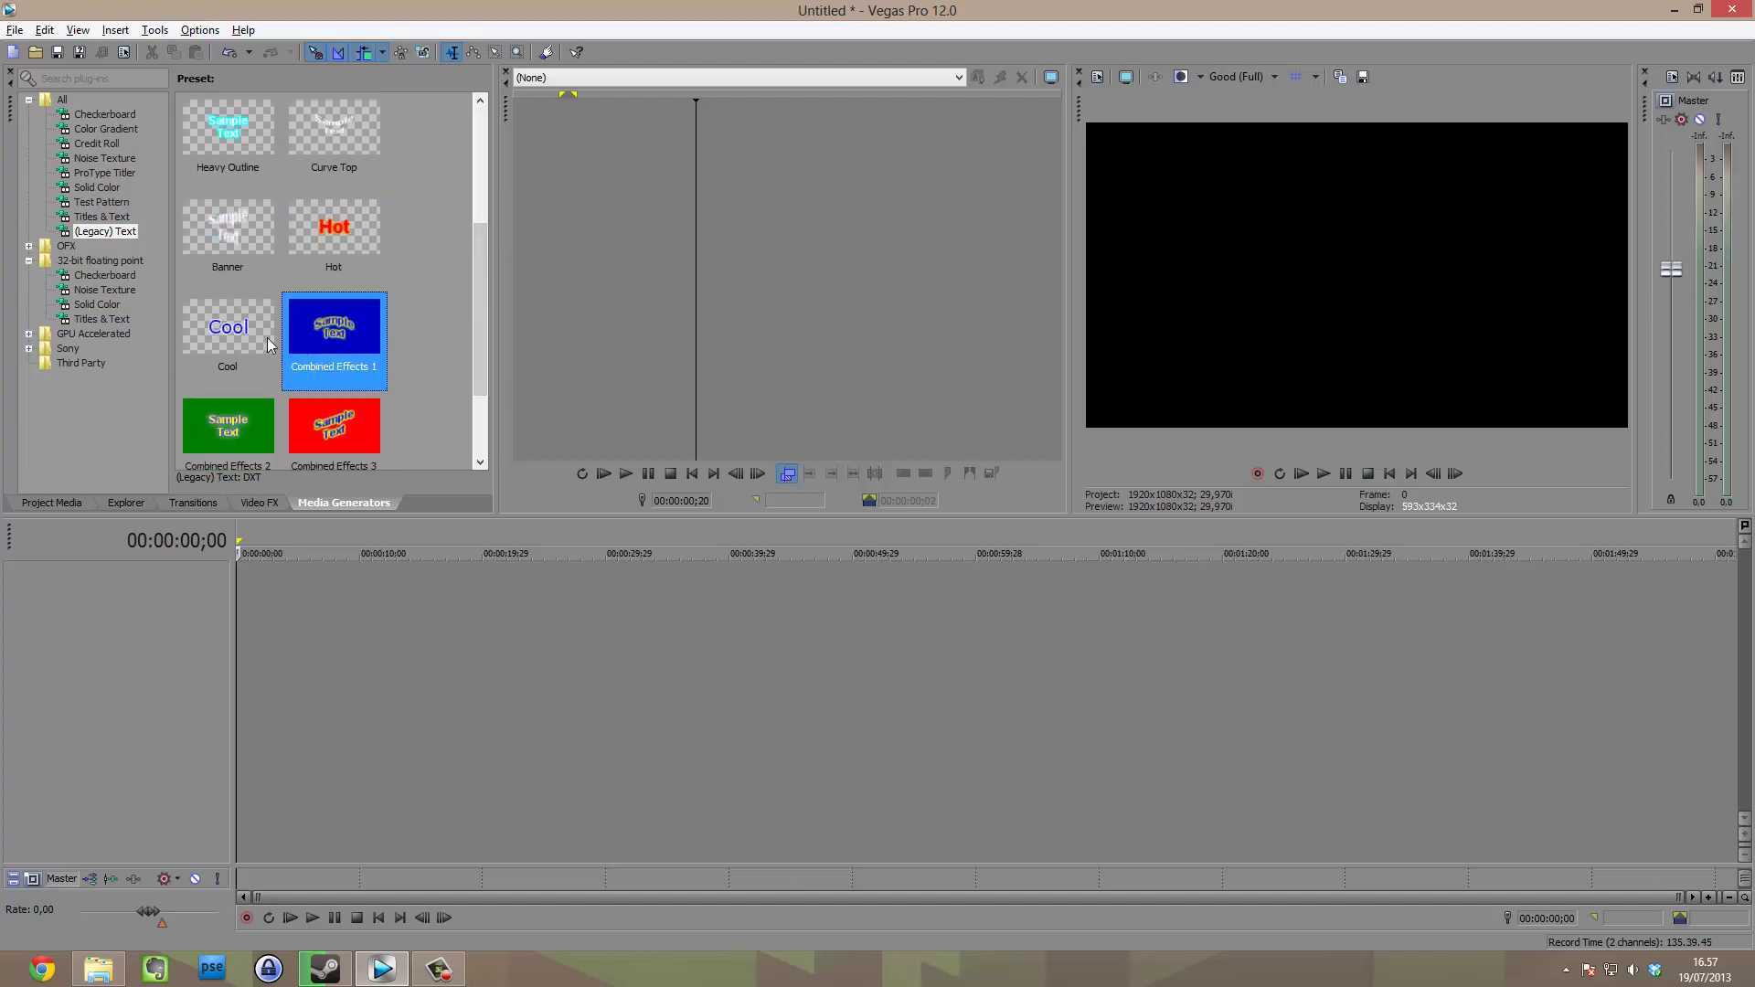
left_click(267, 337)
scroll(483, 309, "up", 1)
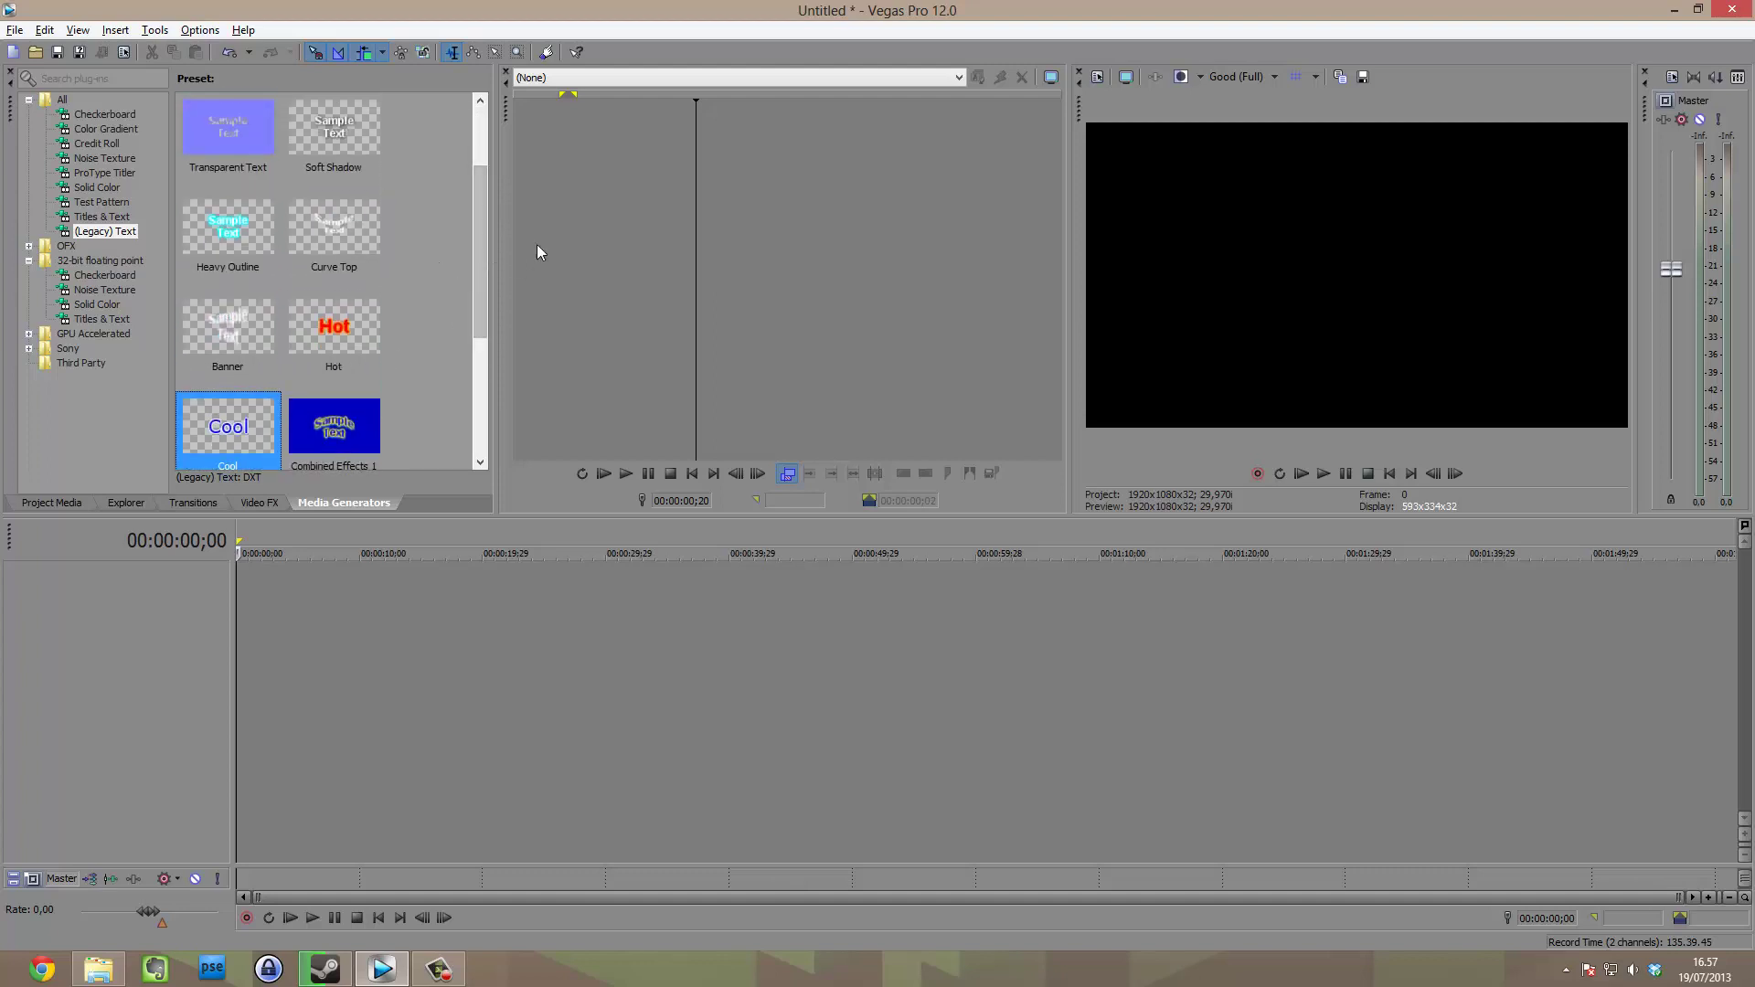
Revisit the file explorer, transitions, video effects and media generators libraries, and place the trimmer cursor at its start.
left_click(259, 503)
left_click(348, 504)
left_click(213, 501)
left_click(114, 504)
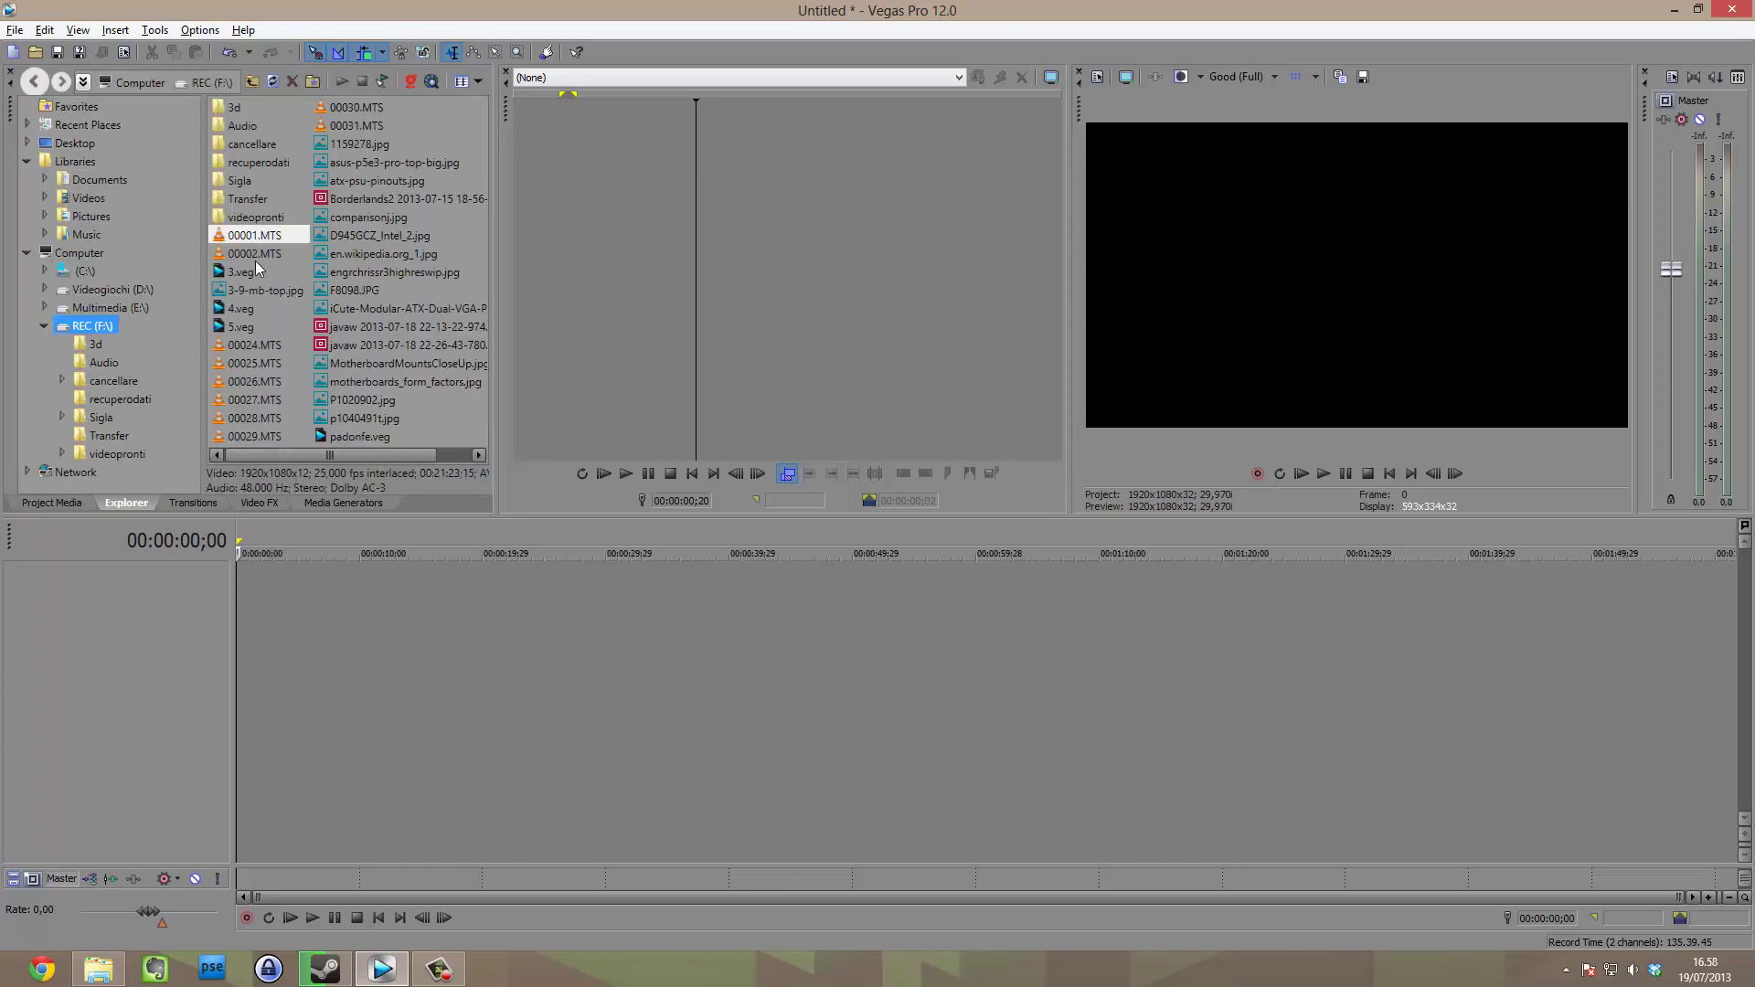
left_click(195, 504)
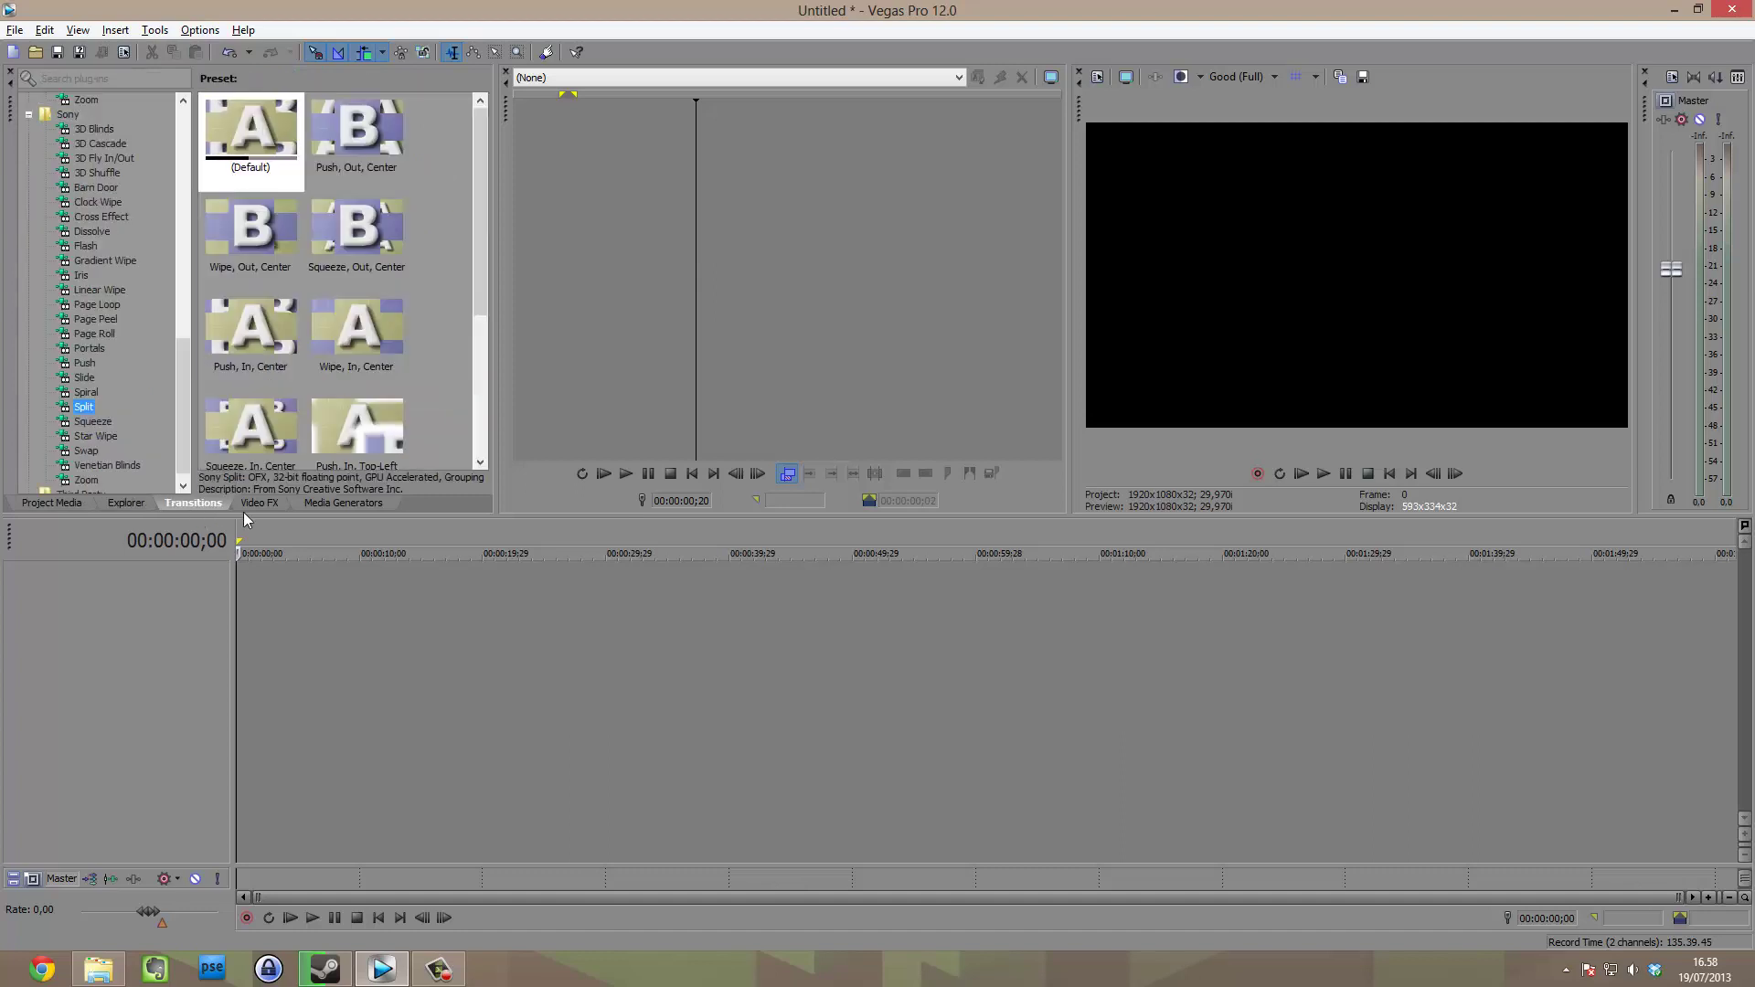
left_click(273, 502)
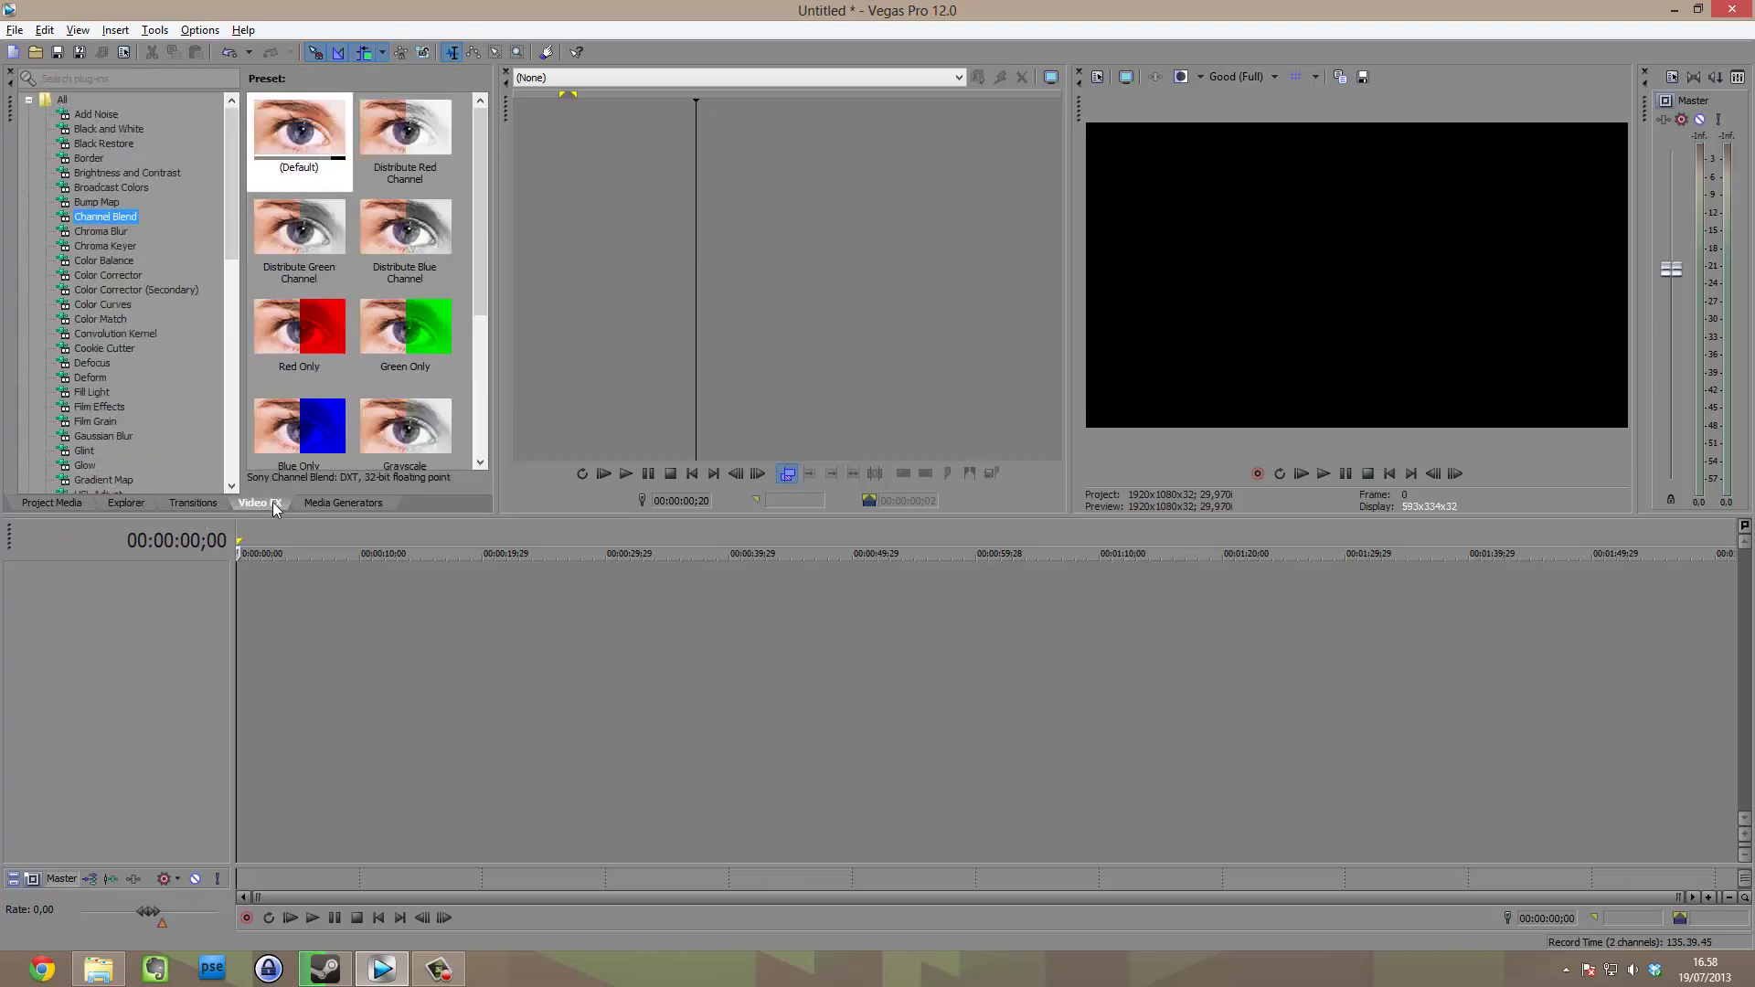
left_click(335, 509)
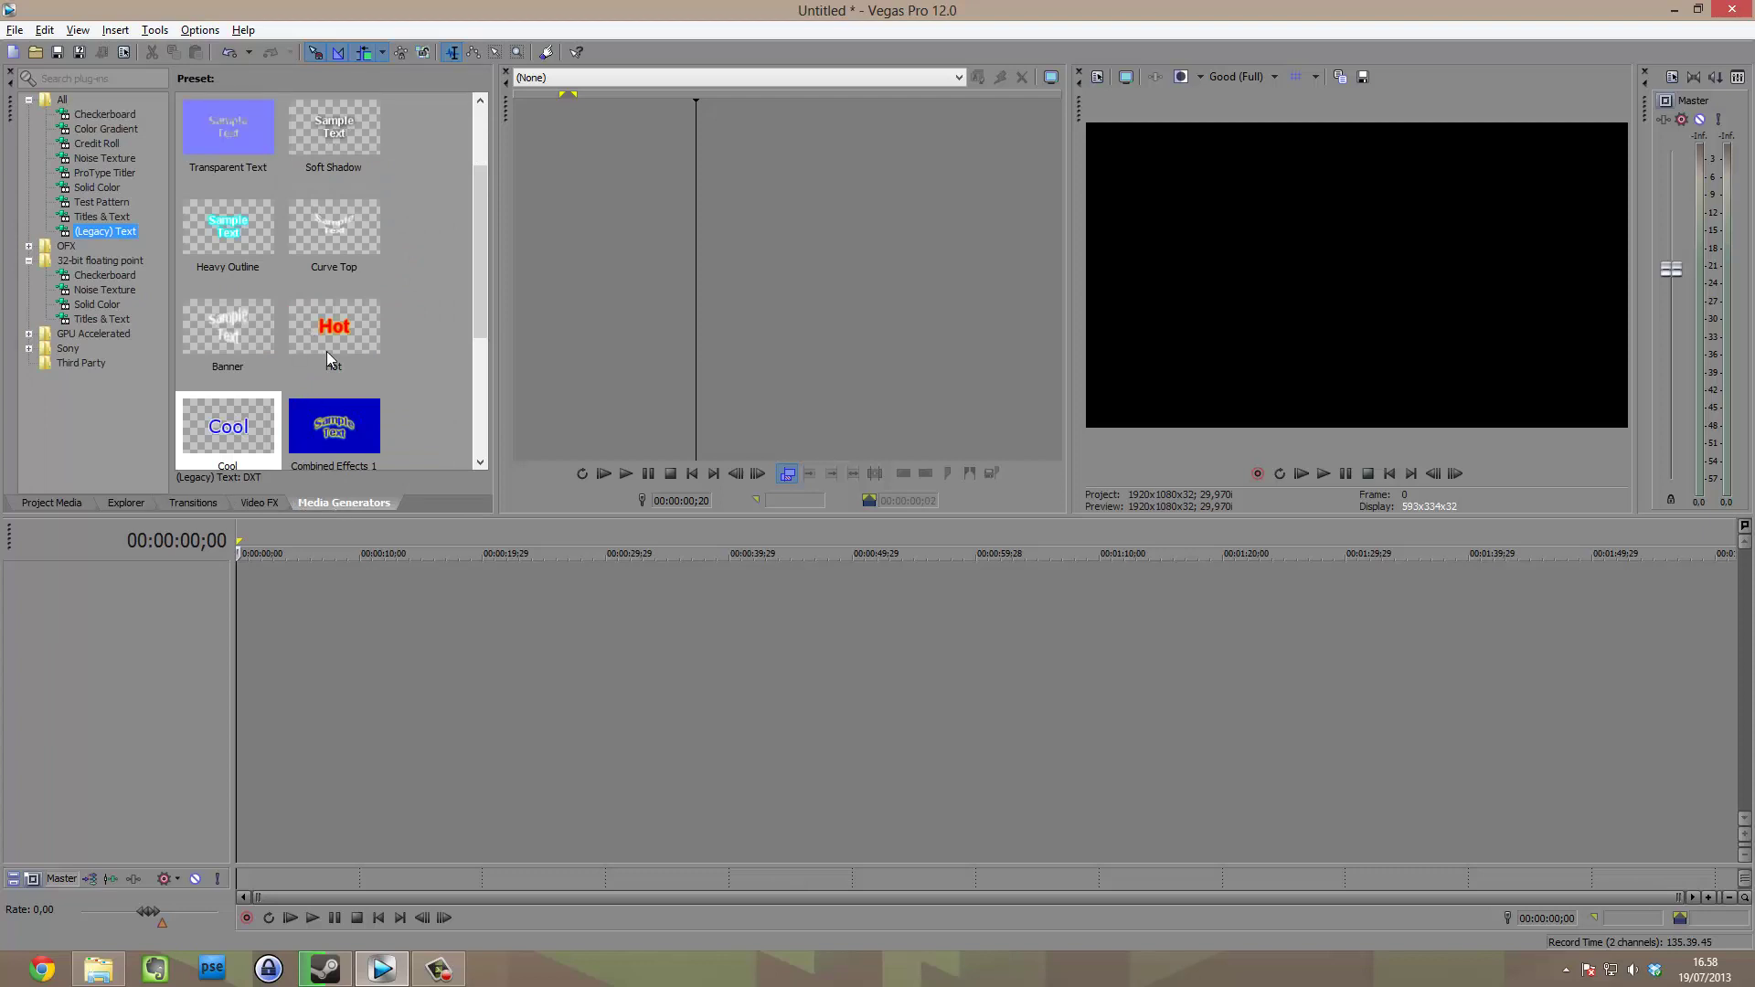
left_click(521, 147)
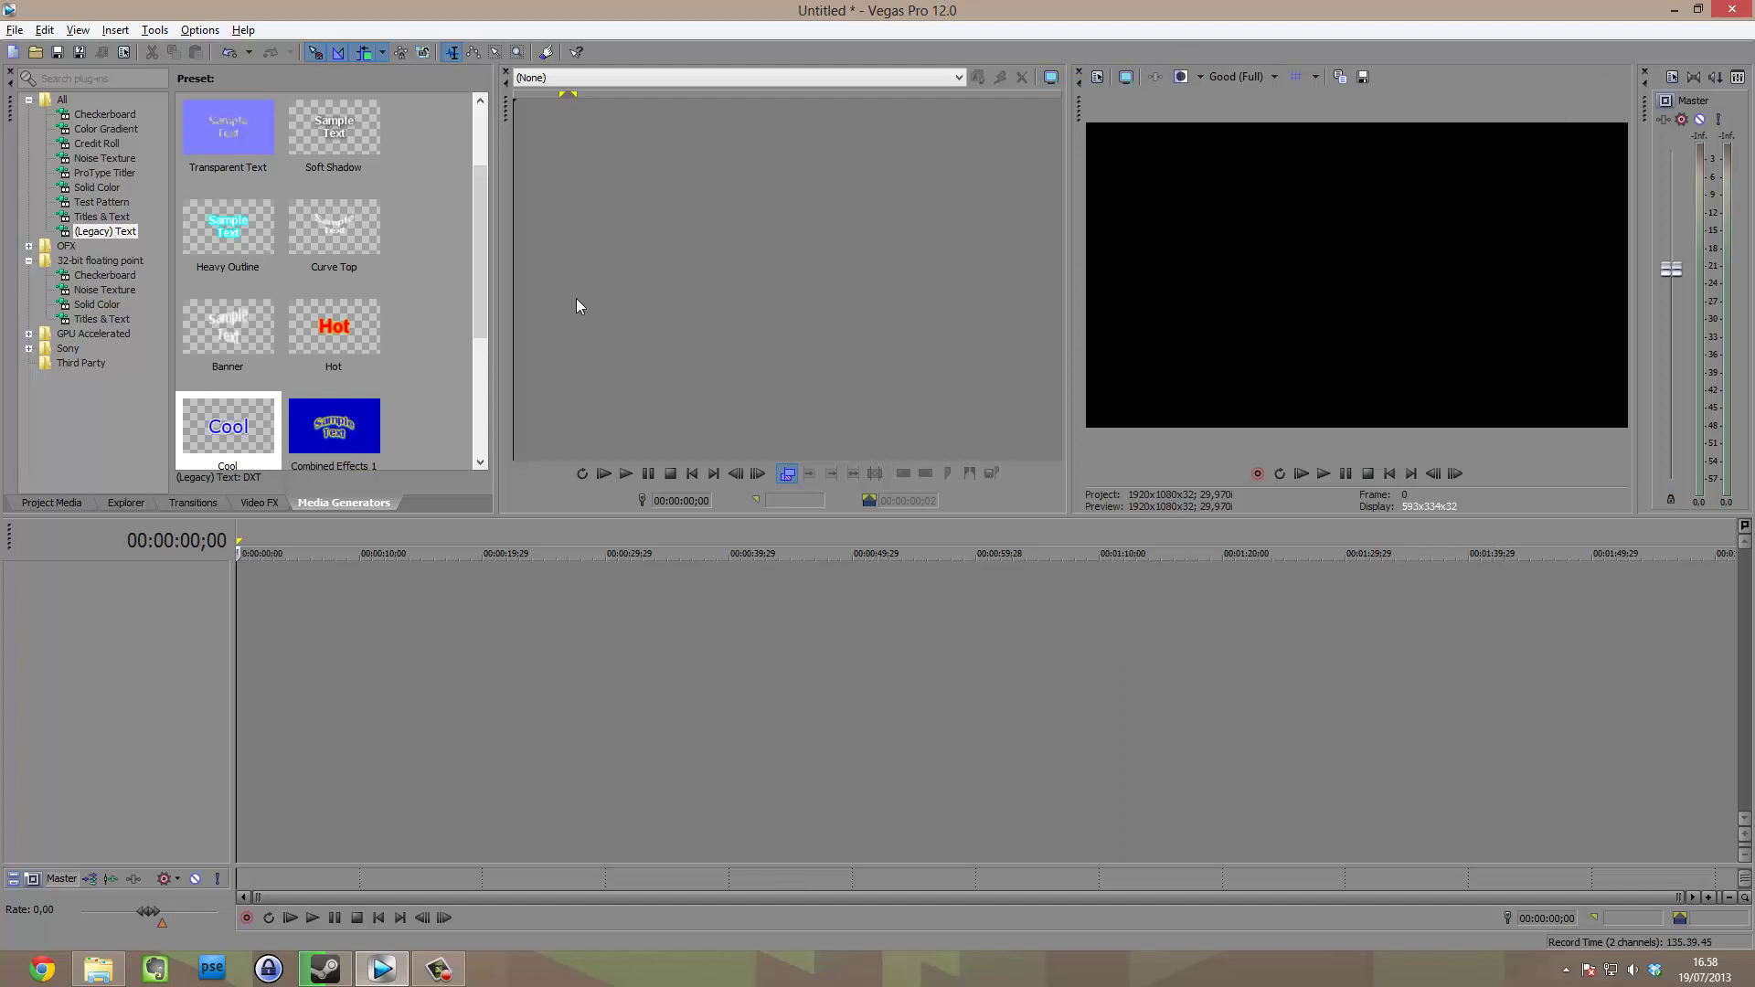
Add a video clip with its audio near the start of the timeline and match the project video settings to it.
left_click_drag(1359, 705, 325, 665)
left_click(980, 380)
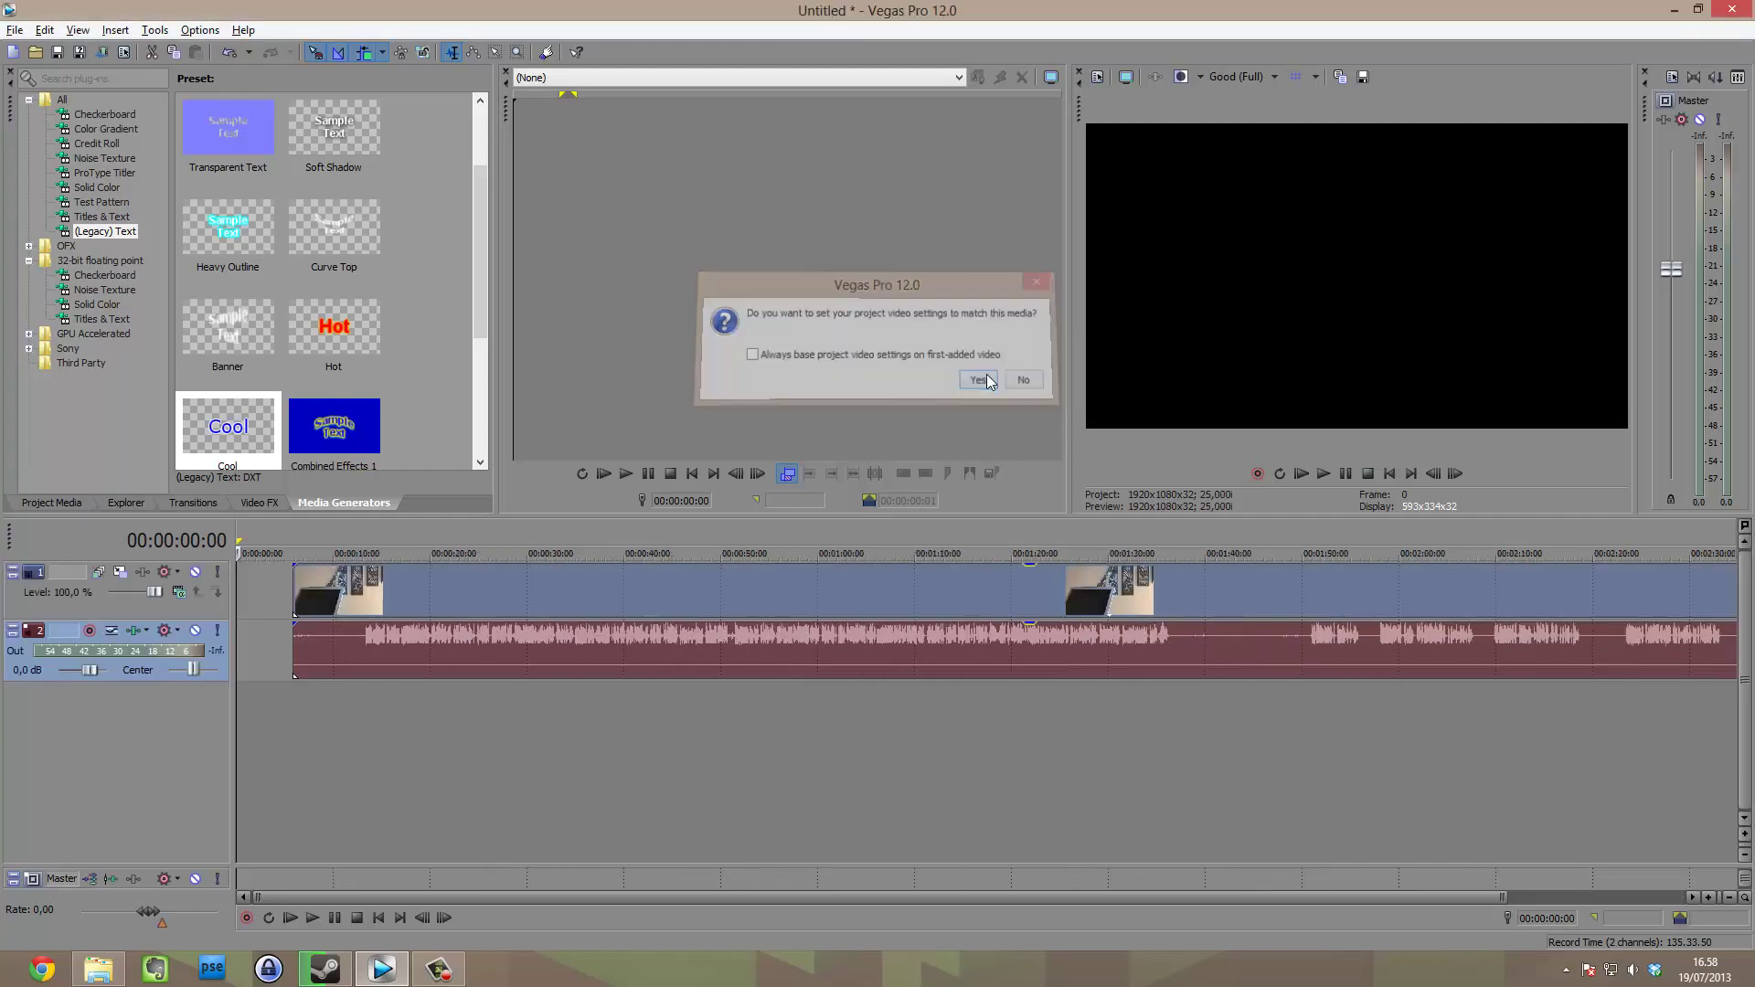
left_click(587, 764)
Preview the clip at various points along the timeline, moving the playhead back and forth.
left_click(411, 736)
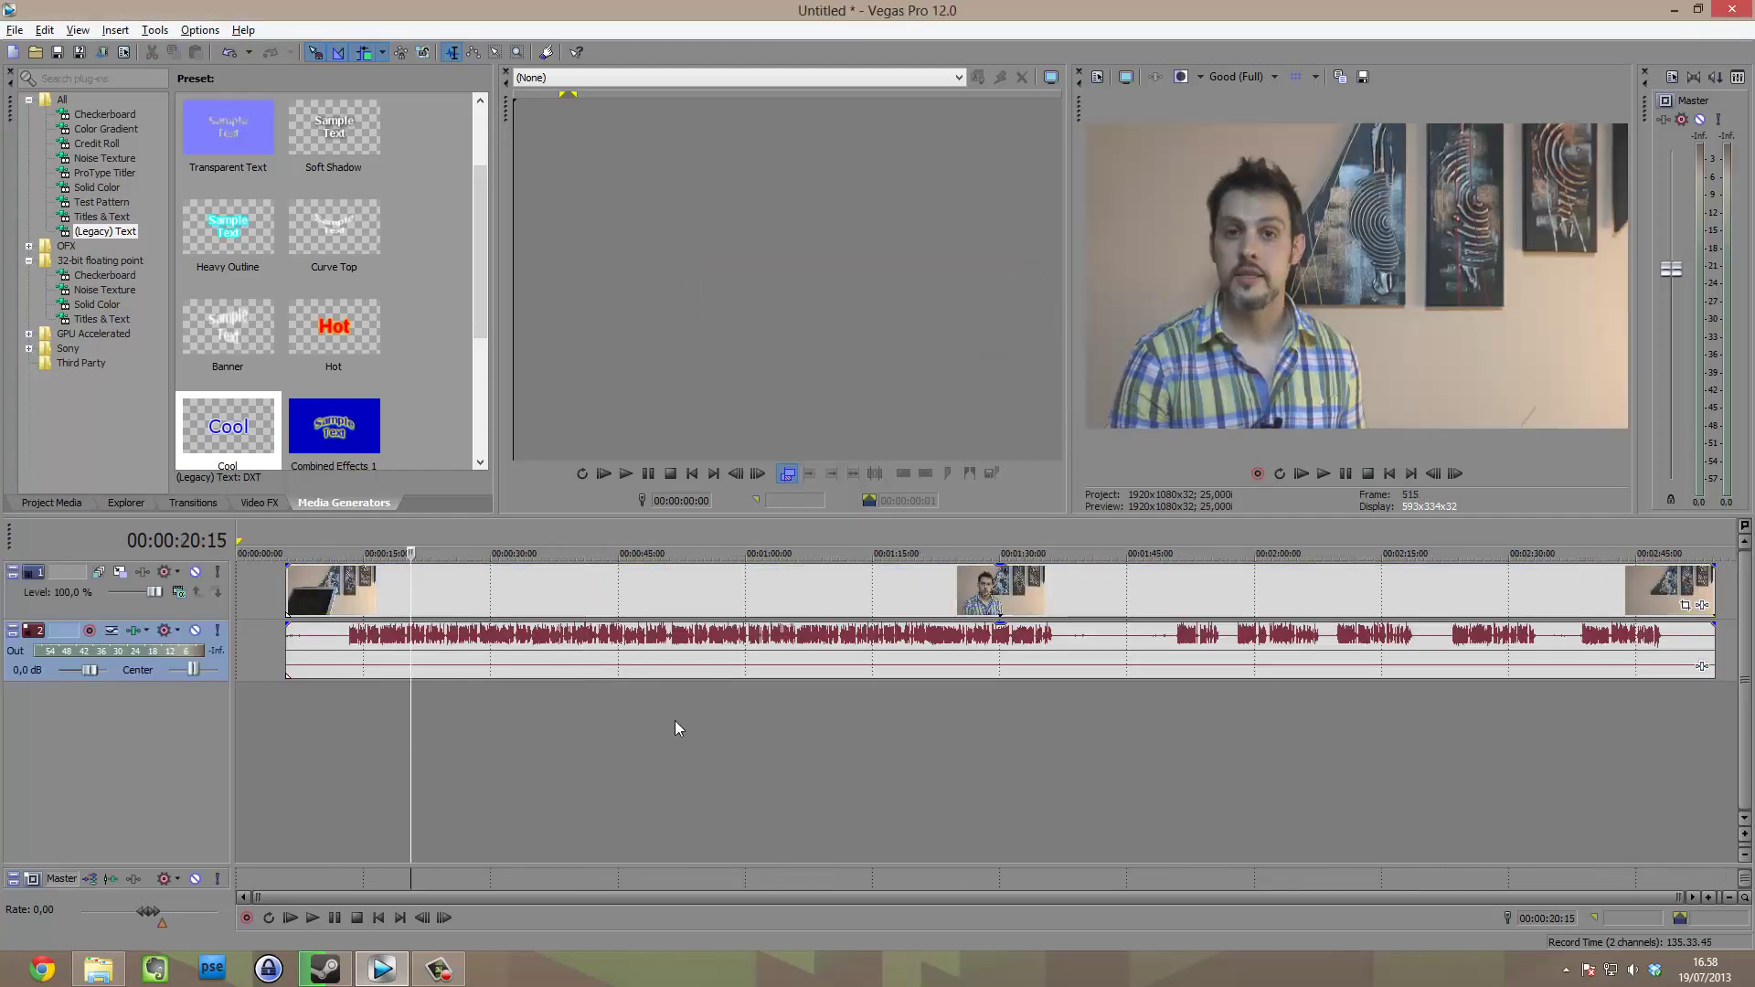
left_click(675, 721)
left_click(547, 722)
left_click(642, 722)
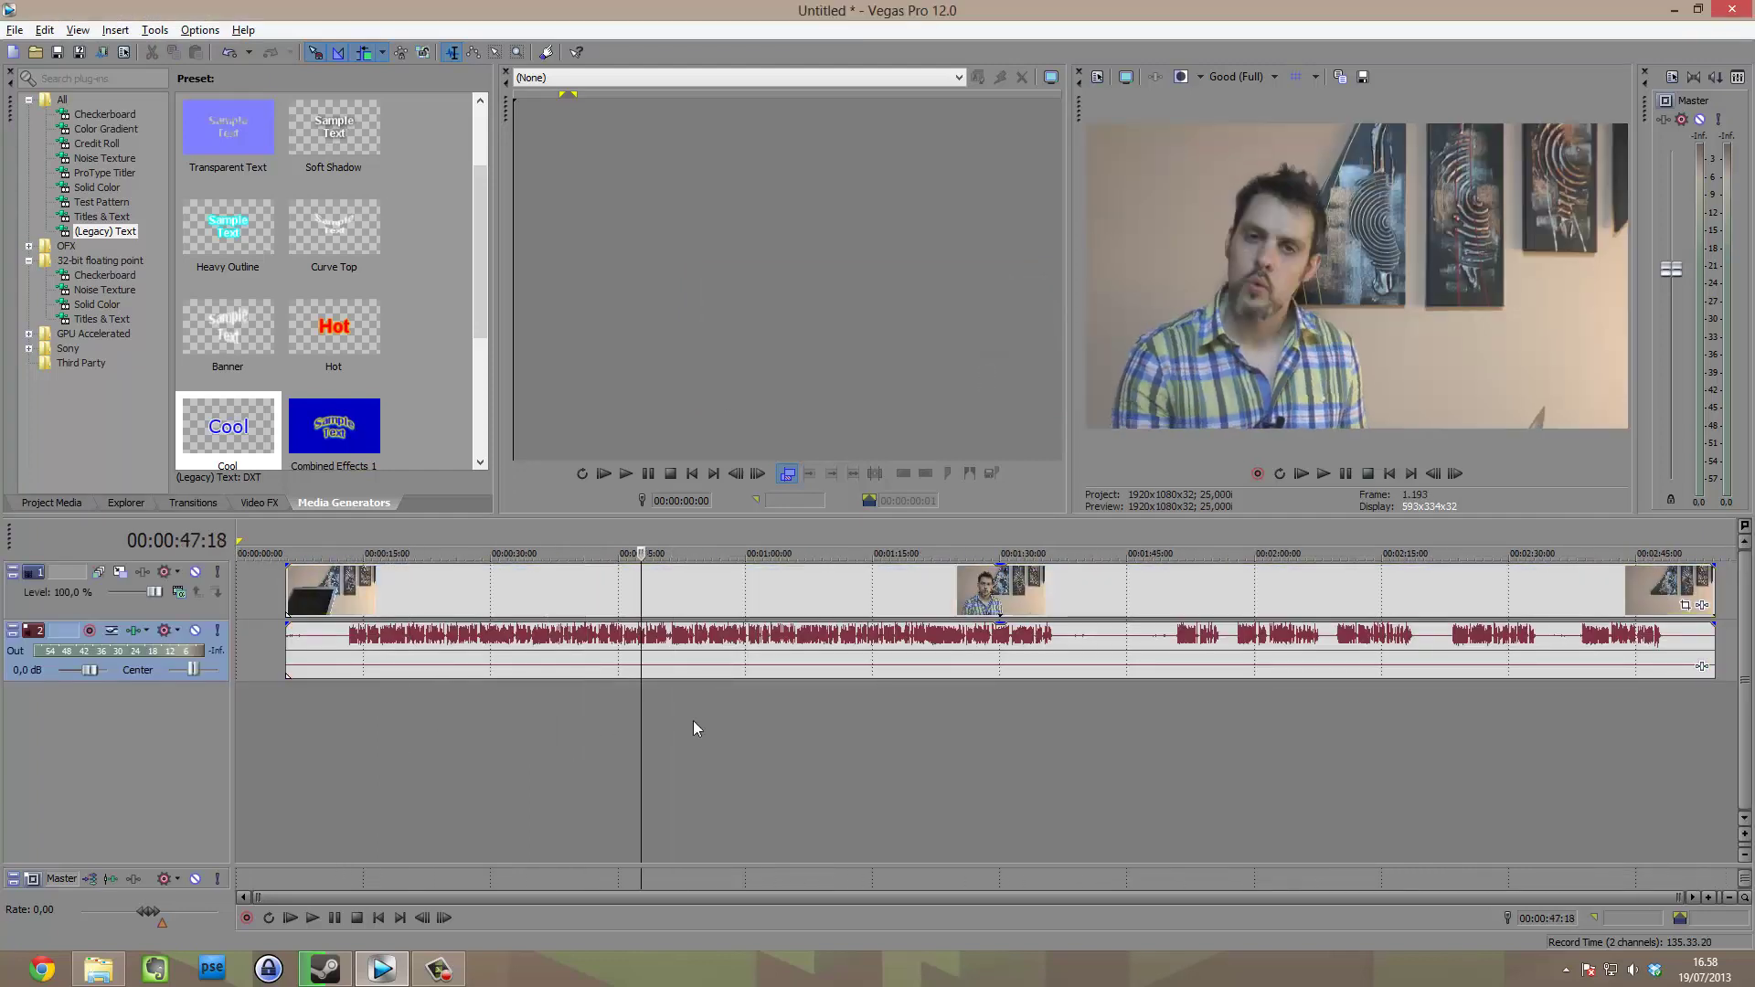
left_click(754, 723)
left_click(820, 722)
left_click(590, 717)
left_click(802, 695)
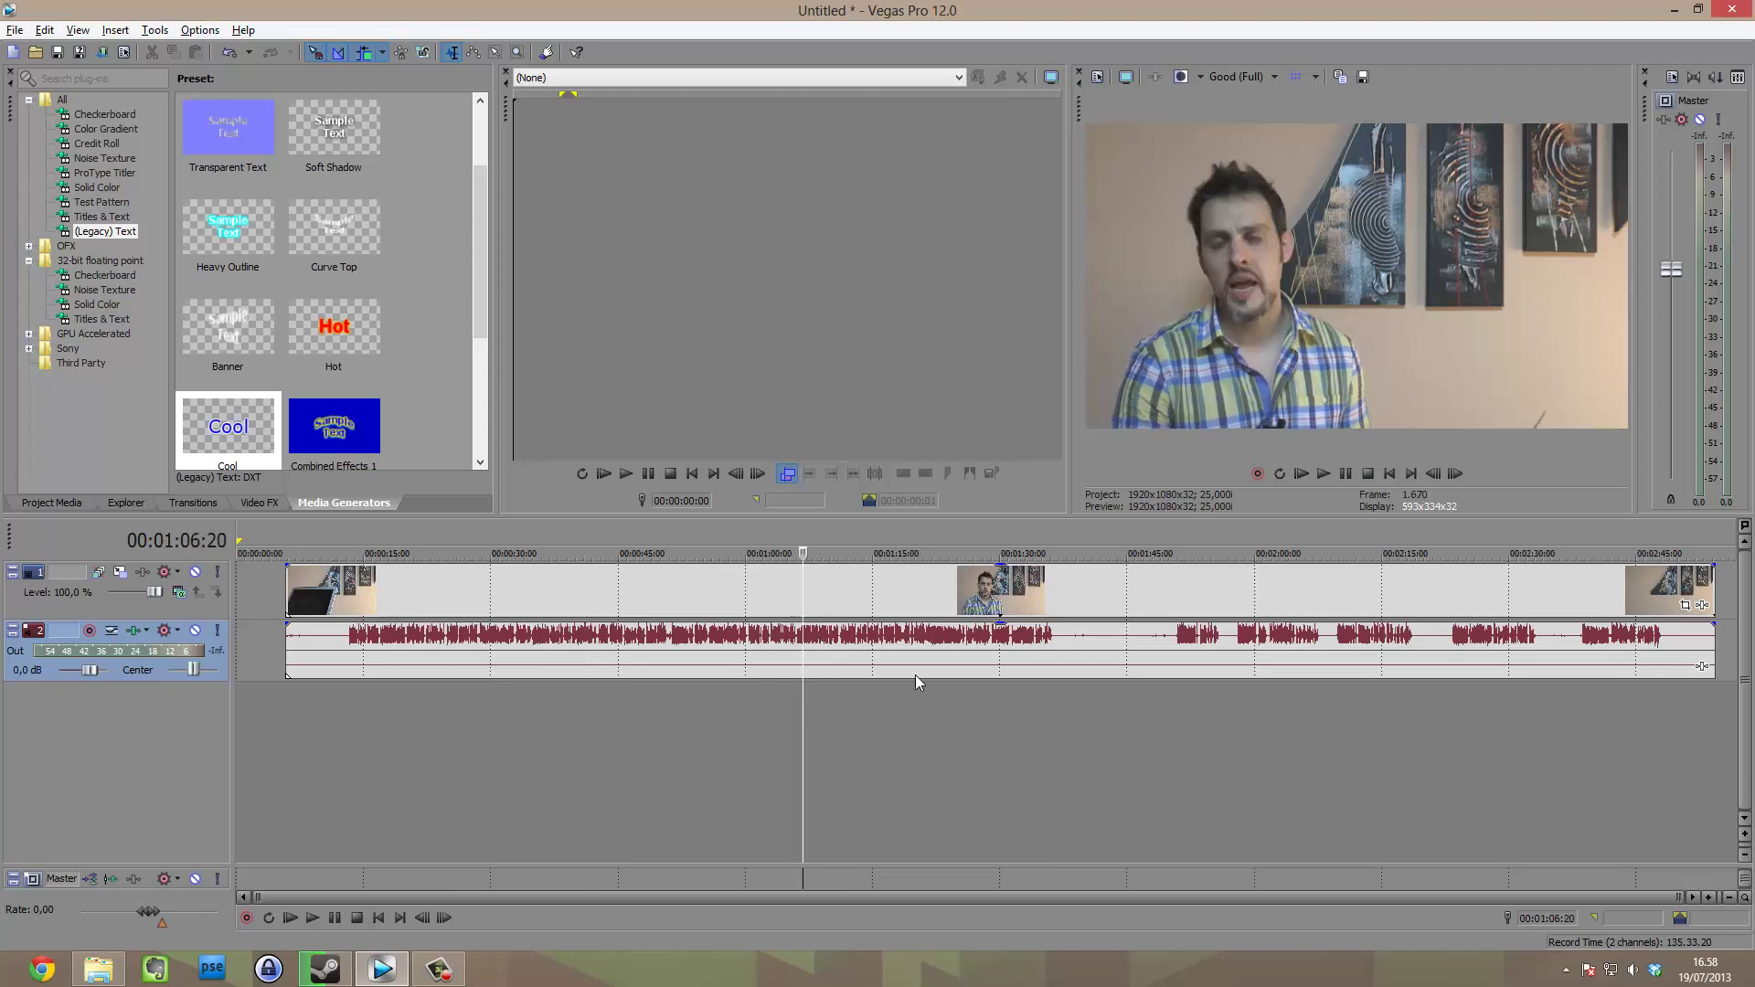
left_click(728, 759)
left_click(658, 758)
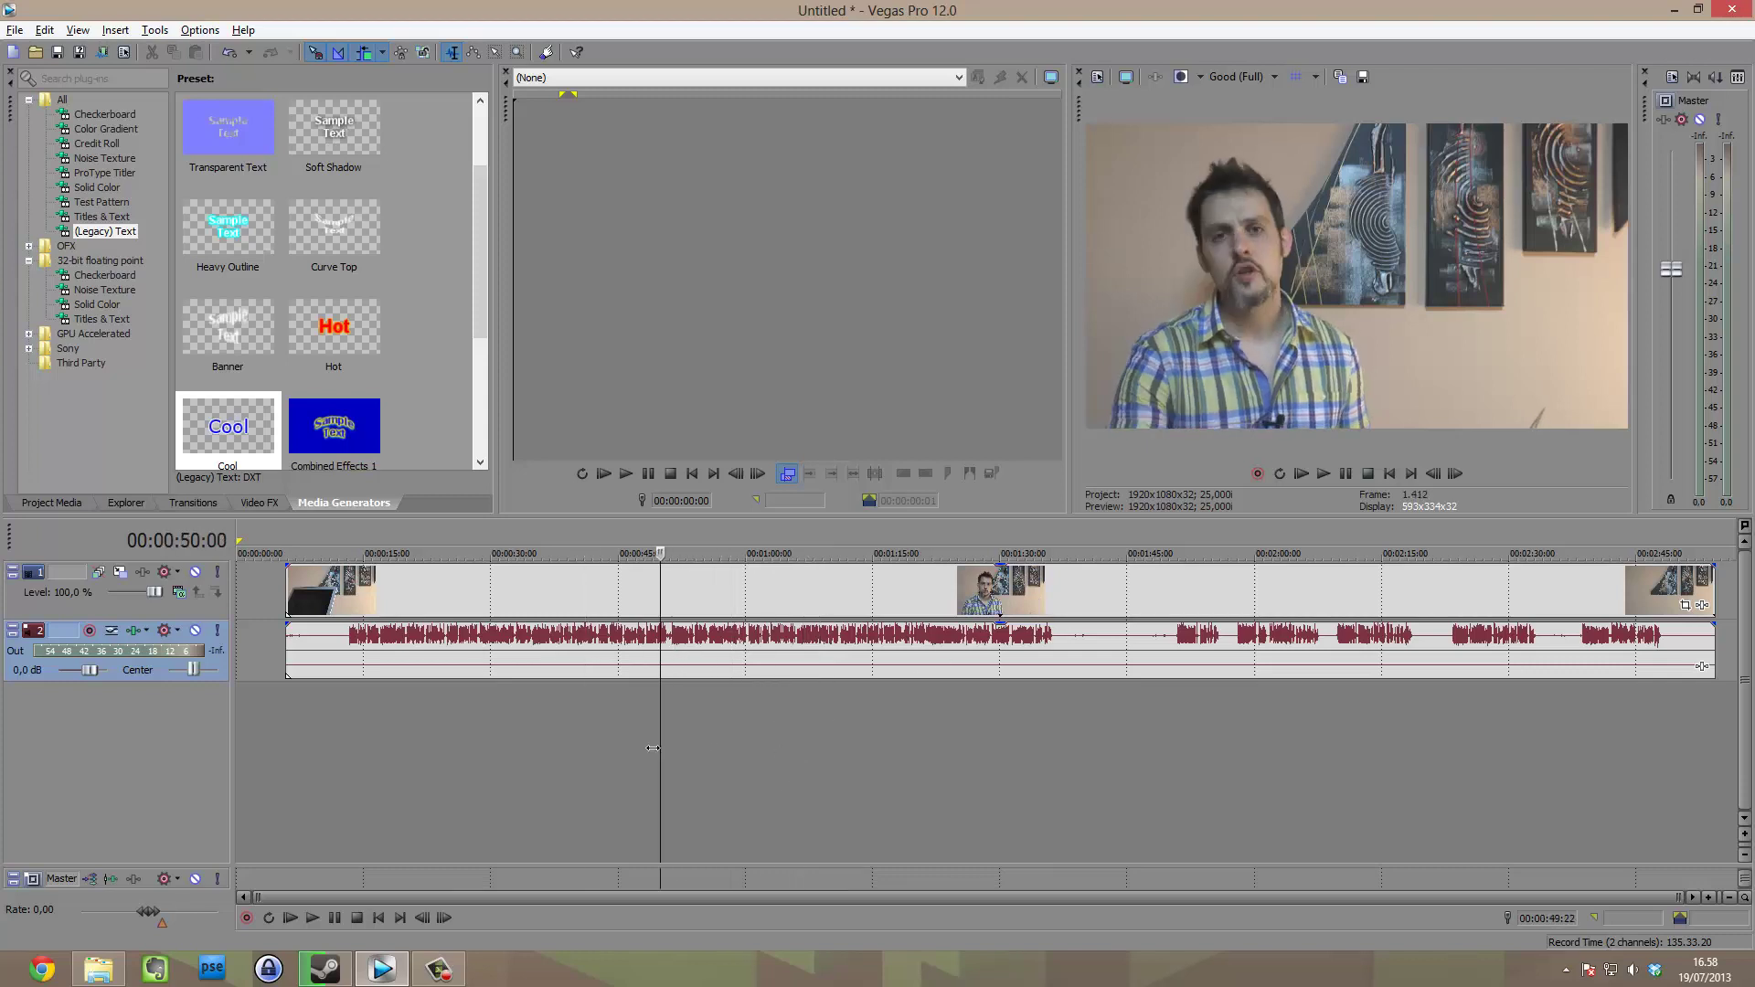
left_click(494, 759)
left_click(545, 759)
left_click(610, 759)
left_click(659, 760)
left_click_drag(671, 761, 889, 749)
left_click(1182, 759)
Delete the video clip and its audio from the timeline.
left_click(720, 596)
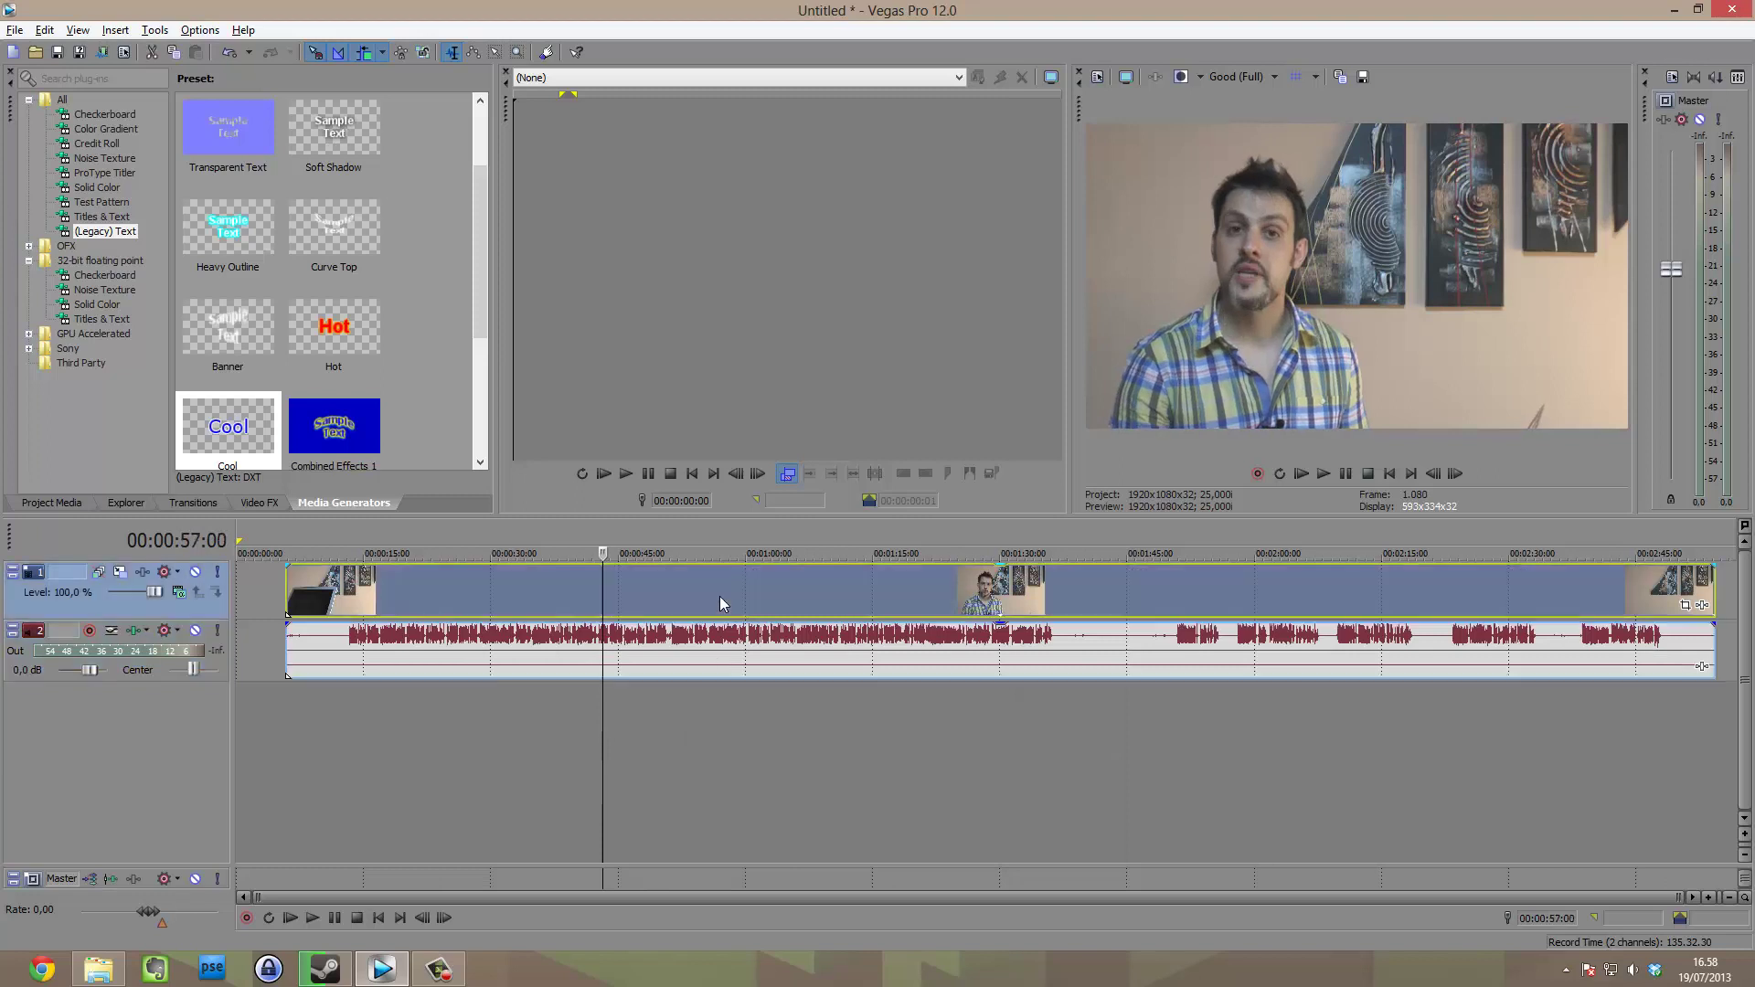
key("Delete")
left_click(327, 672)
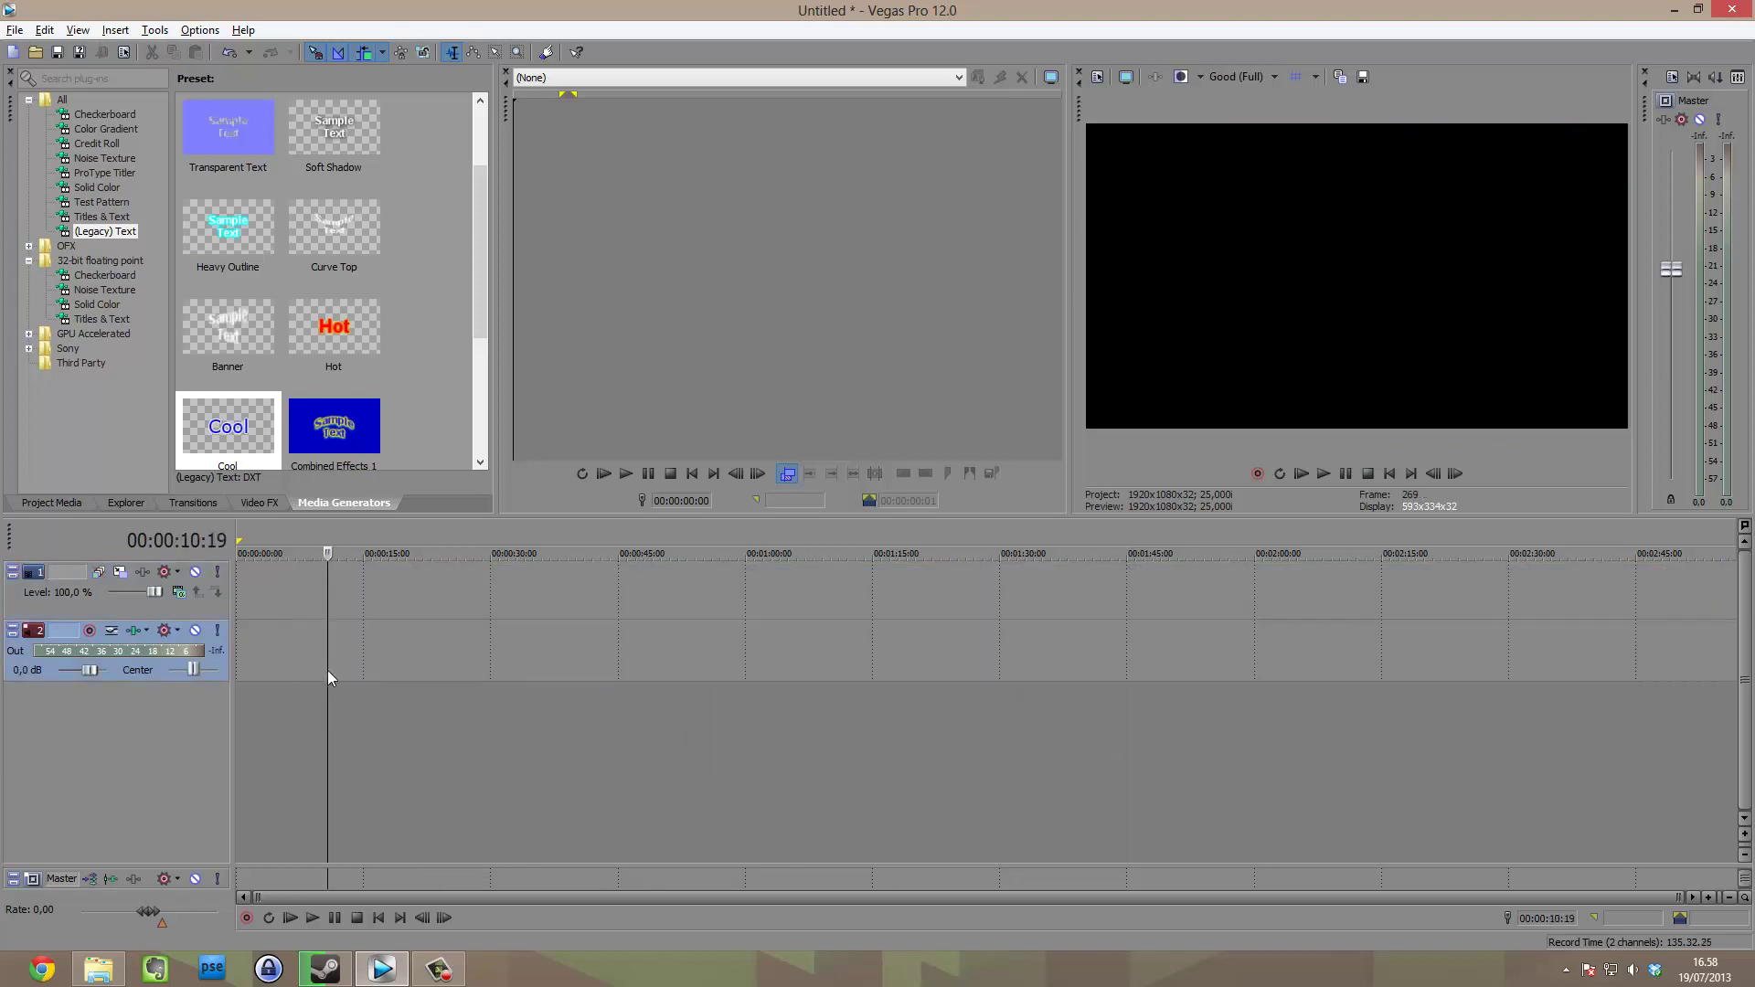
Start a new project with the offered settings, discarding the unsaved changes to the current one.
left_click(15, 30)
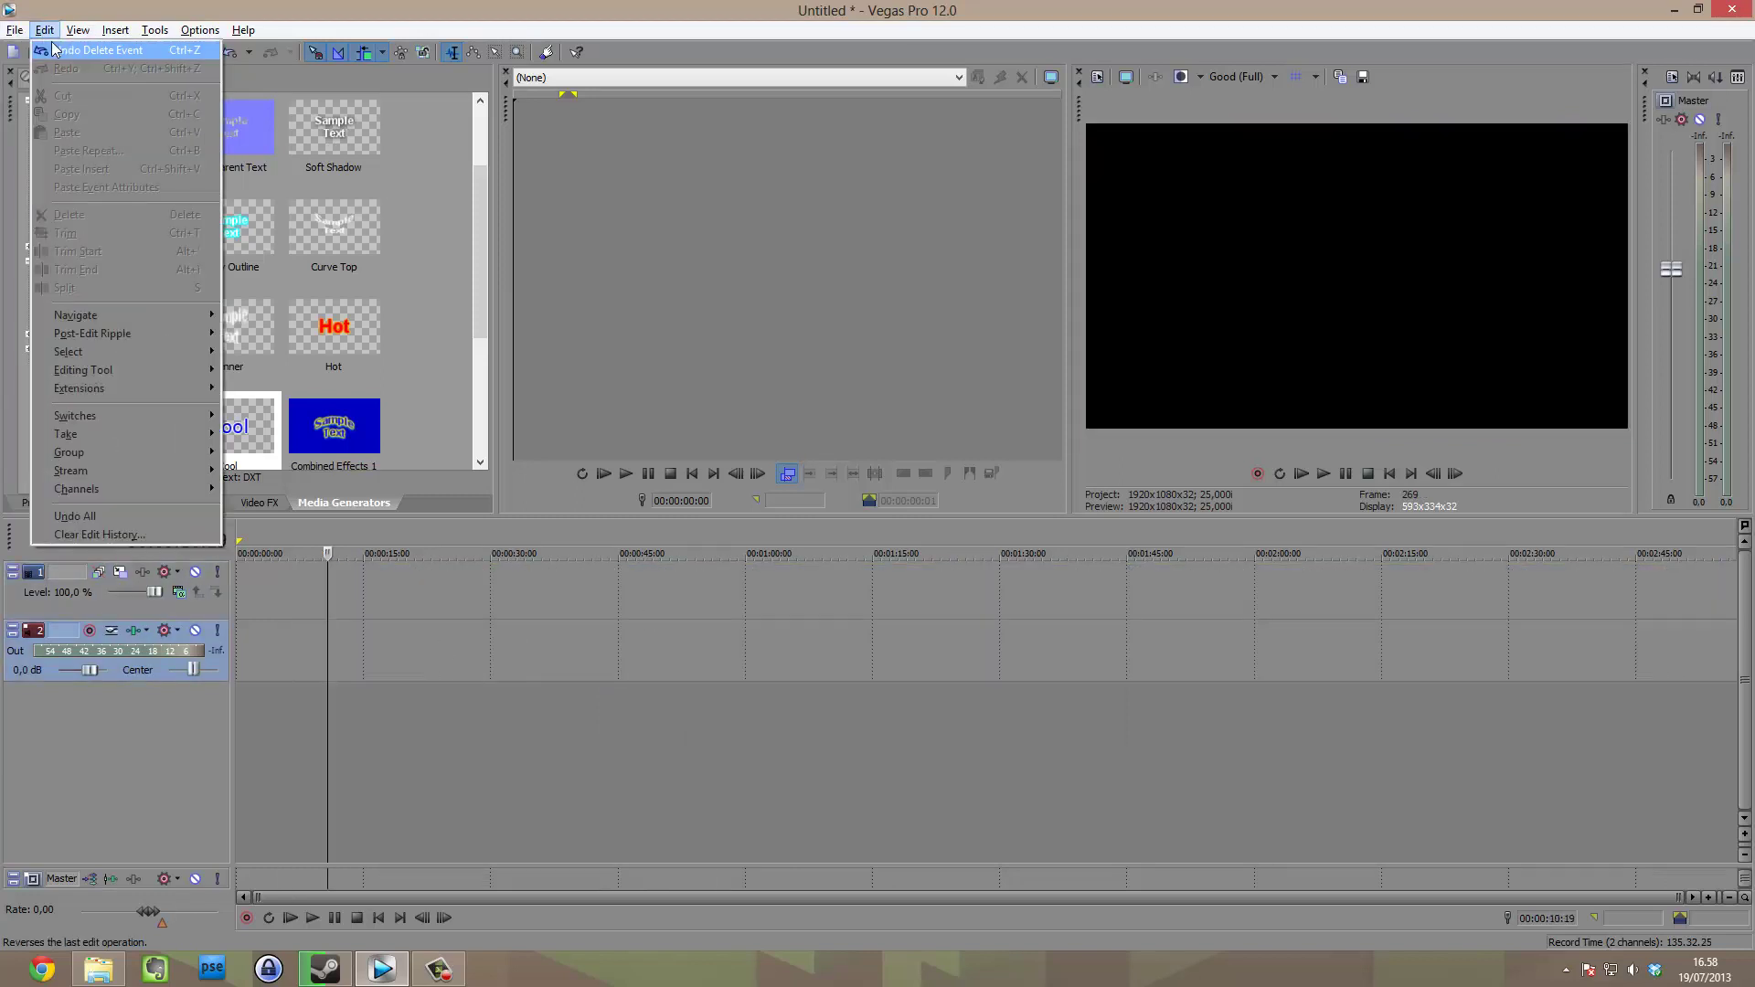
left_click(41, 50)
left_click(889, 391)
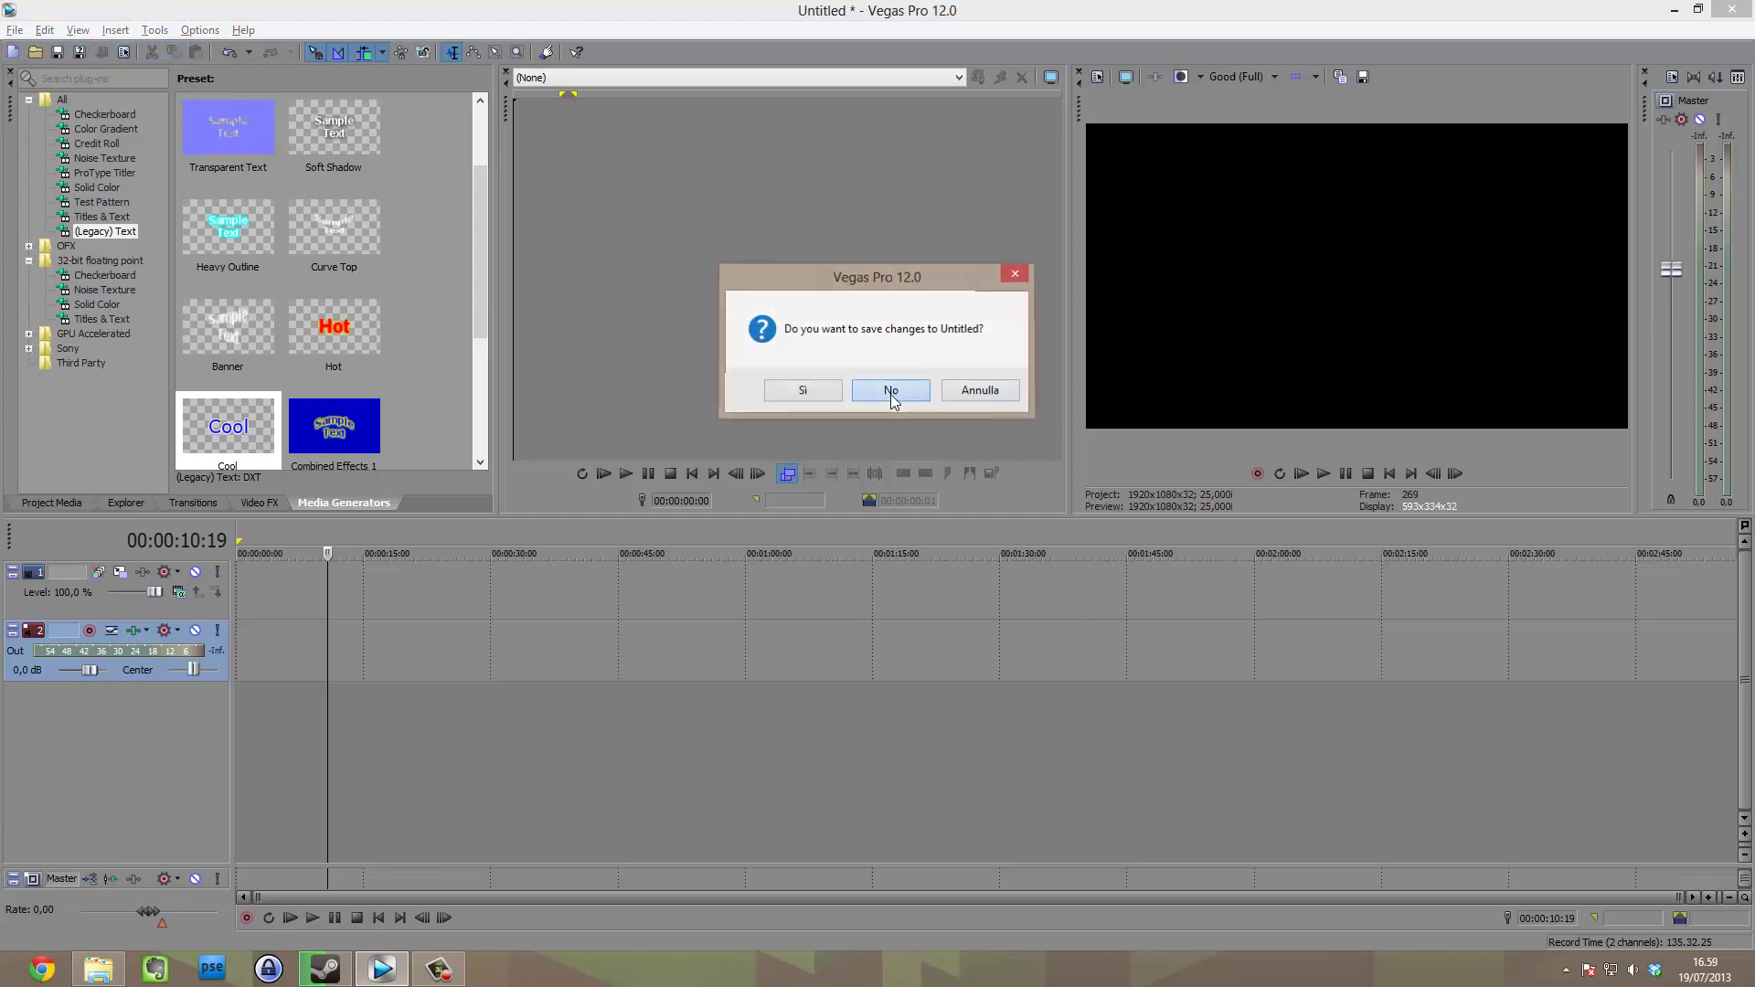
left_click(944, 668)
left_click(487, 590)
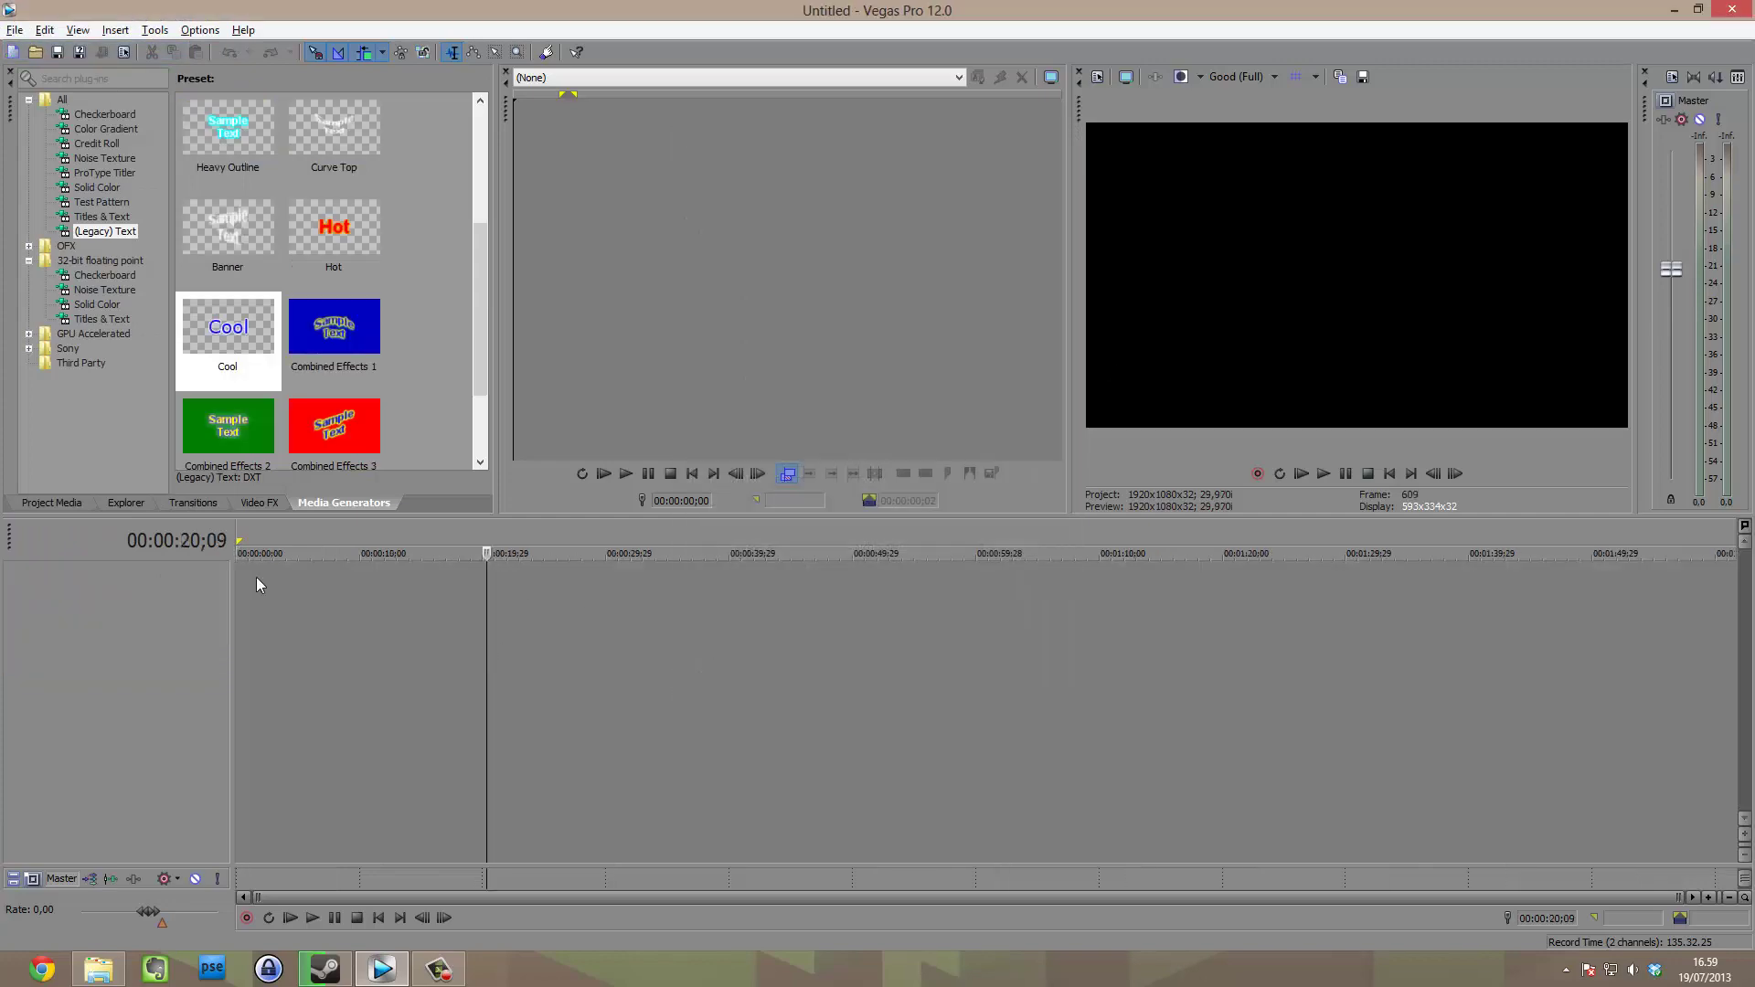
left_click(293, 587)
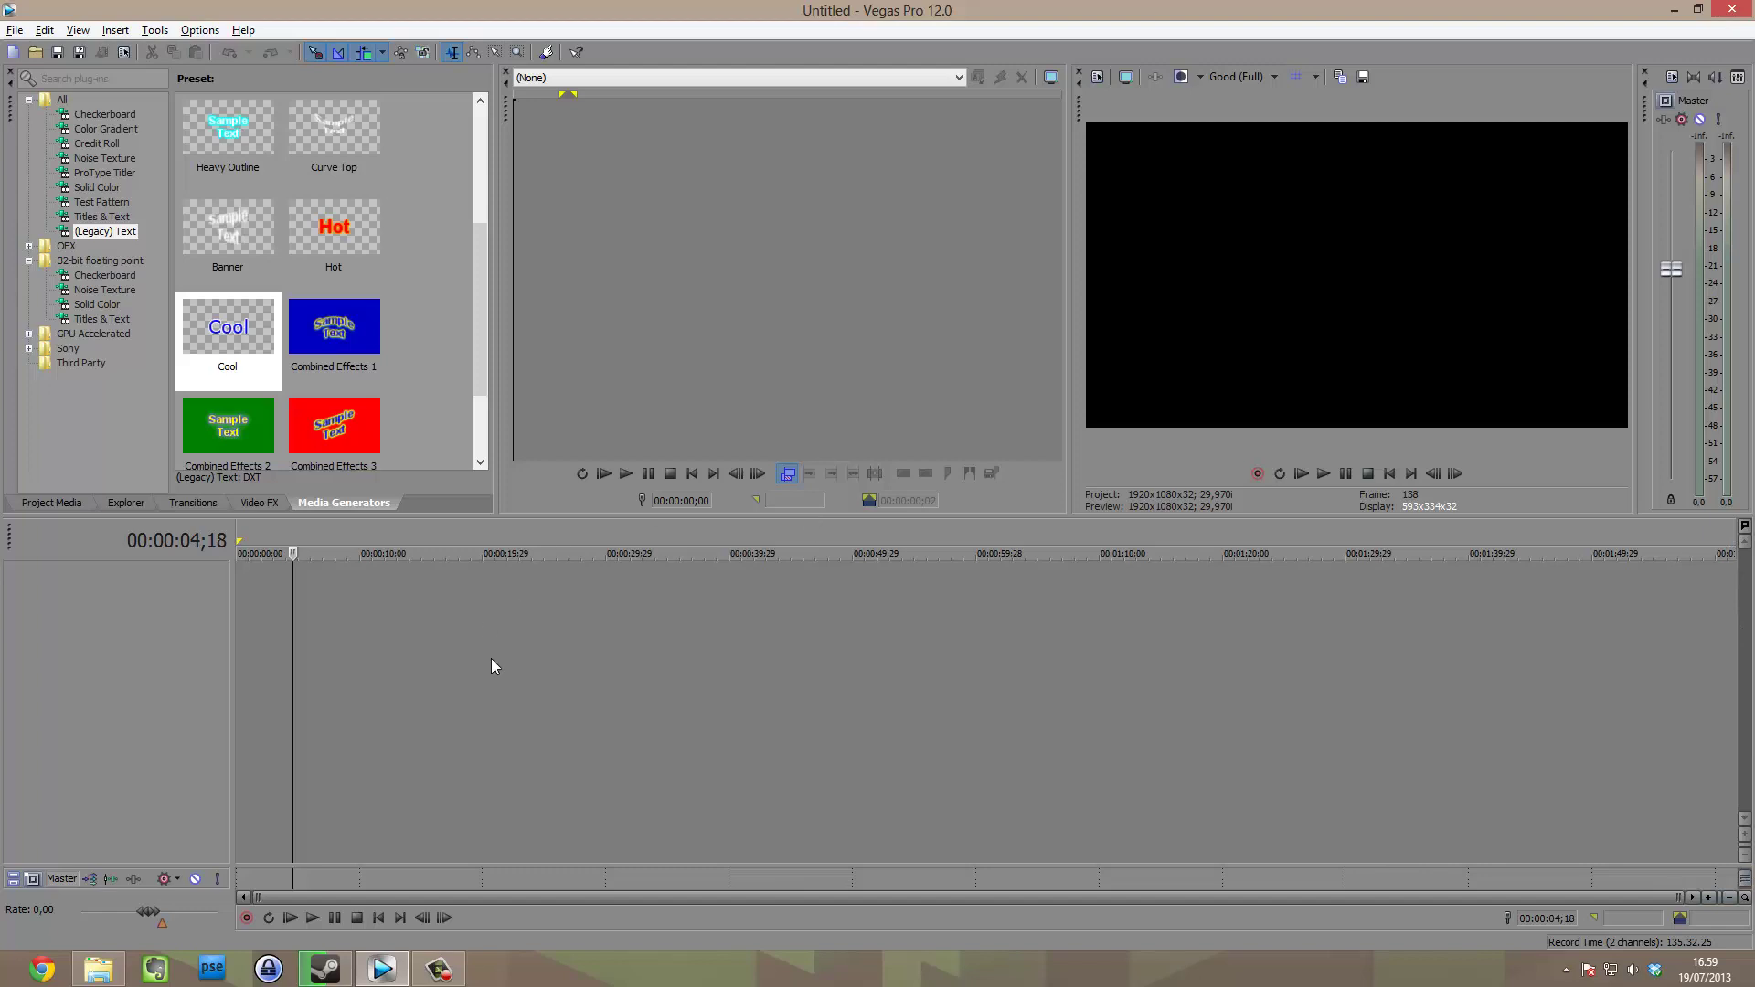
left_click(545, 666)
left_click(486, 609)
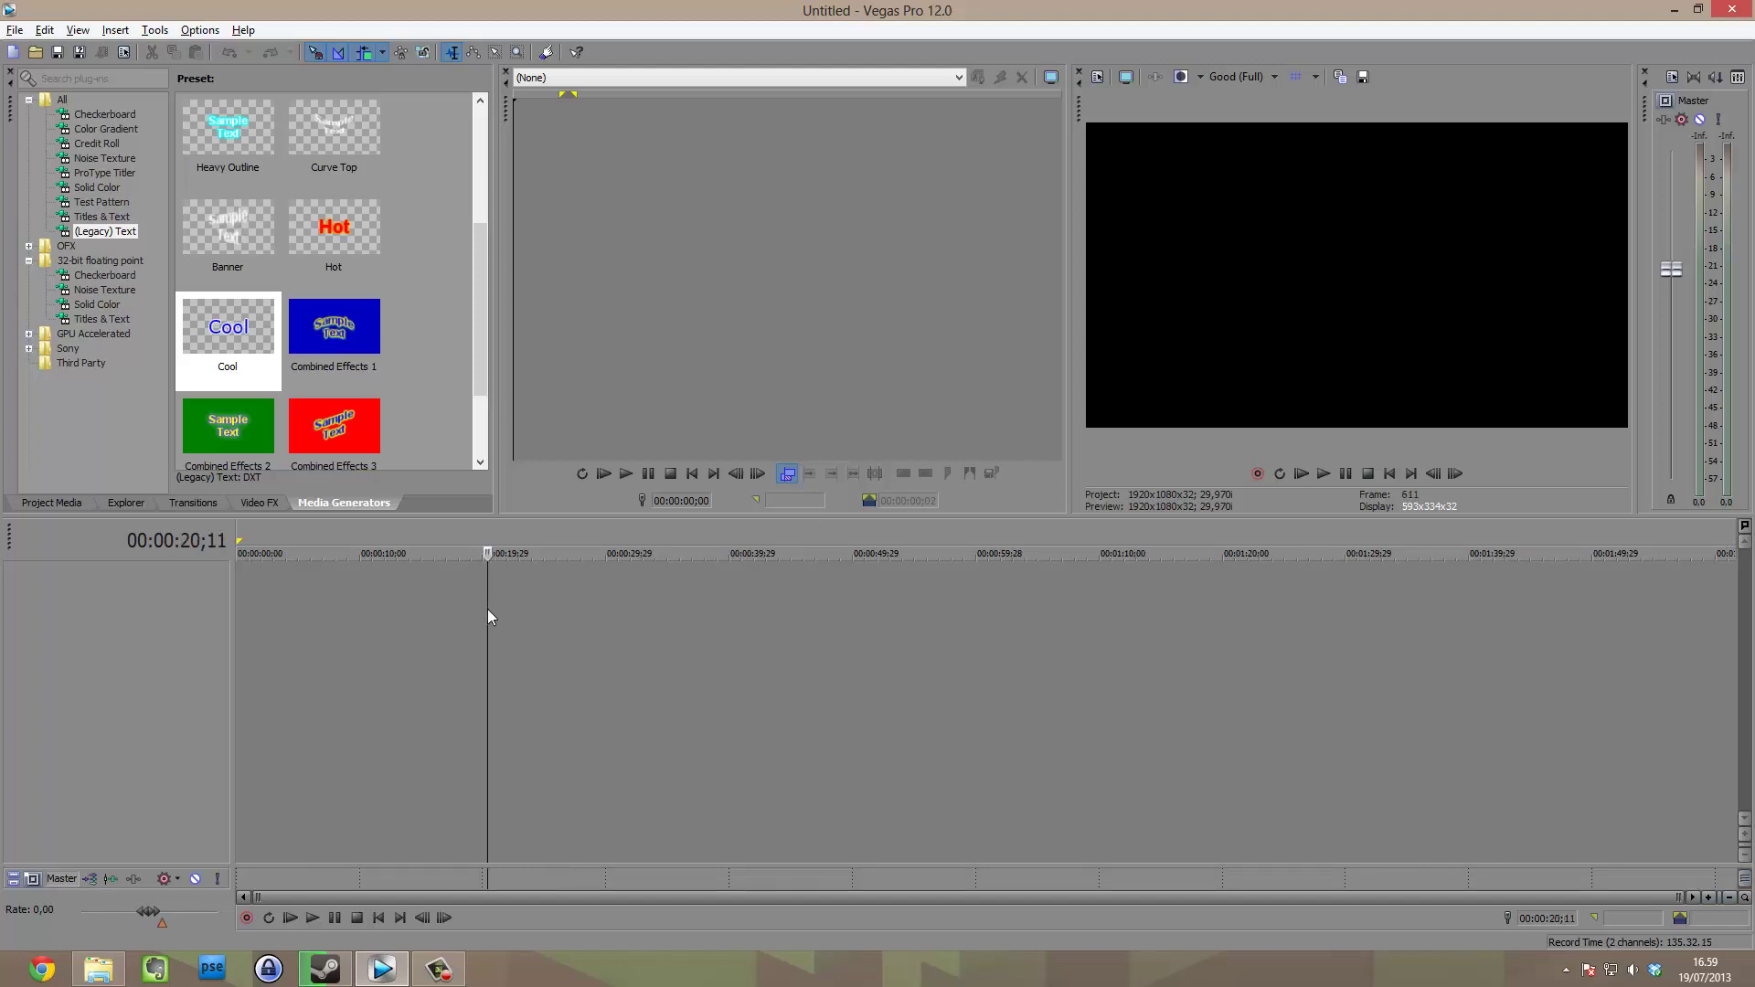
left_click(552, 627)
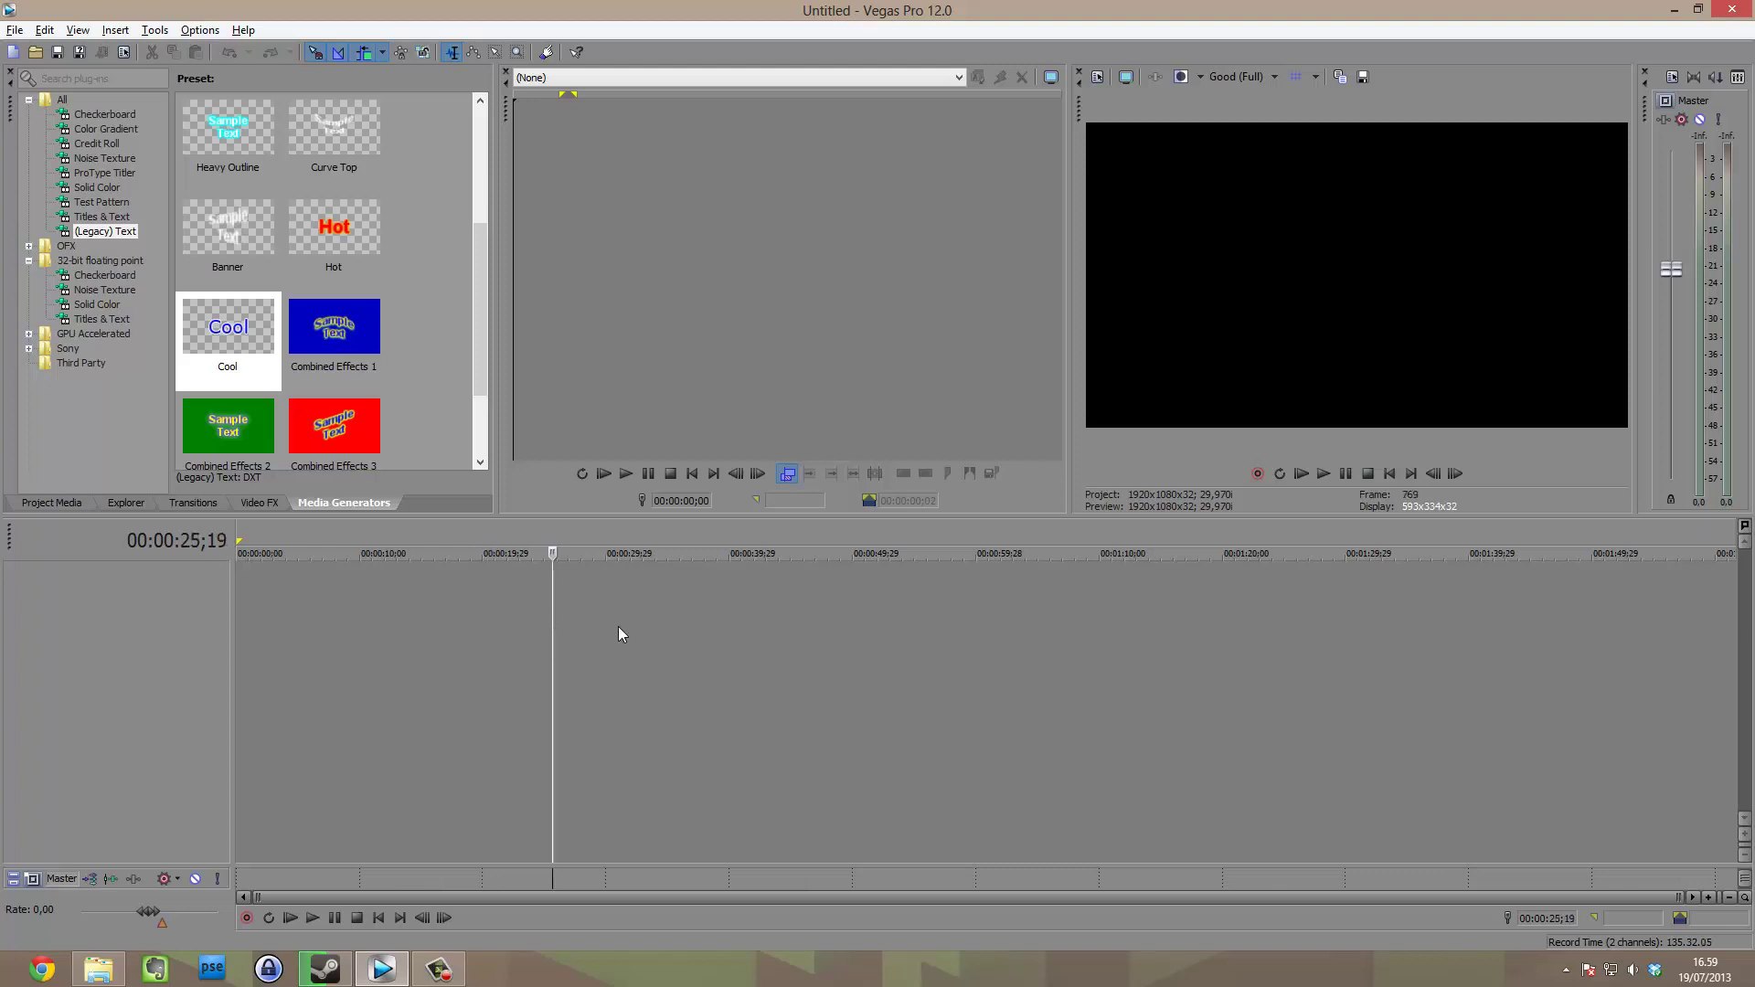
left_click(727, 621)
left_click(621, 629)
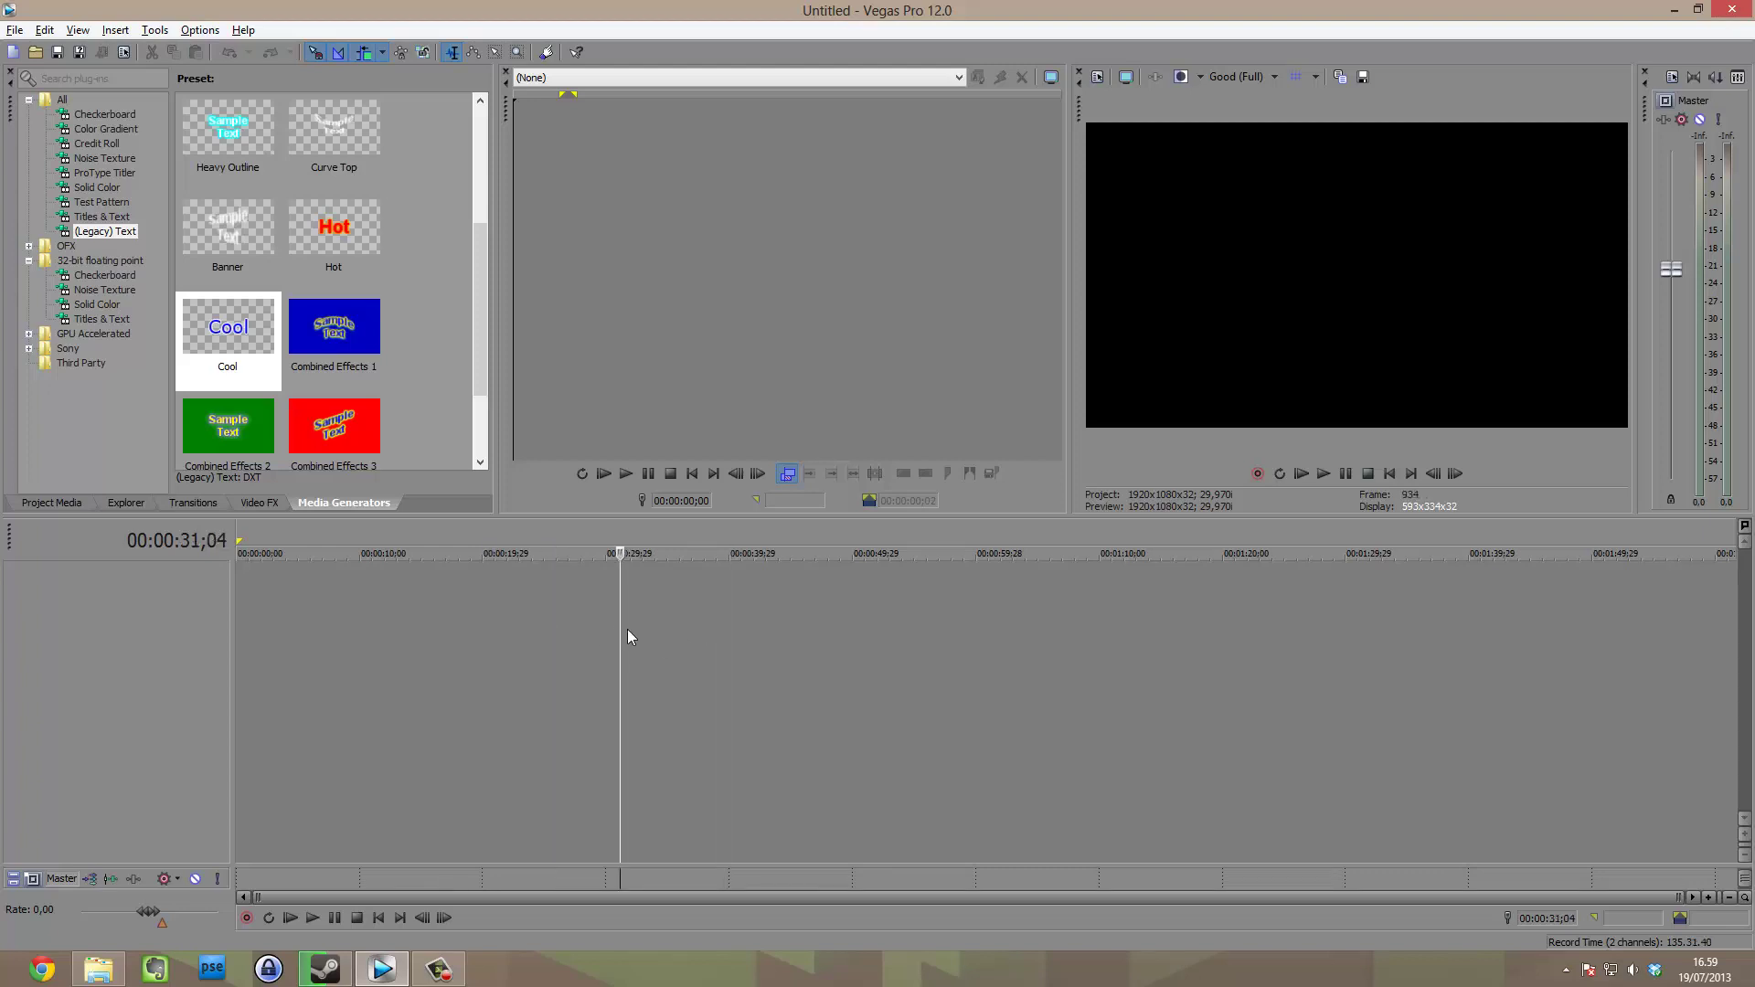
left_click(542, 631)
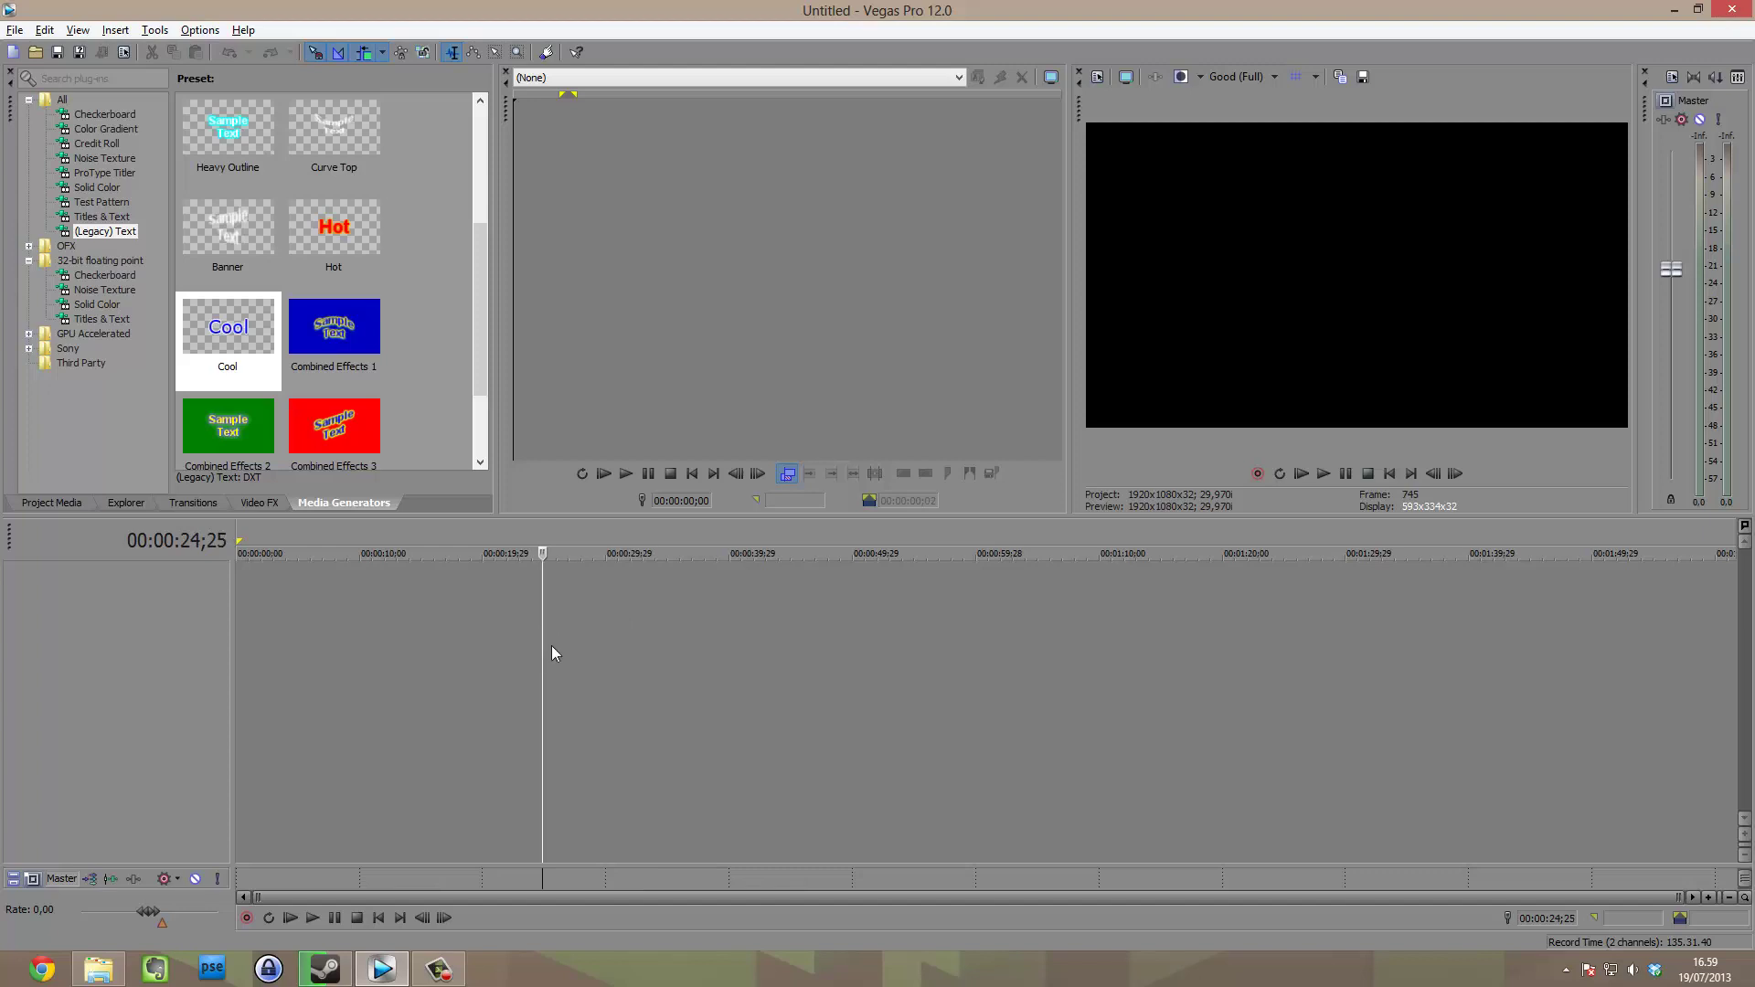
left_click_drag(543, 660, 452, 660)
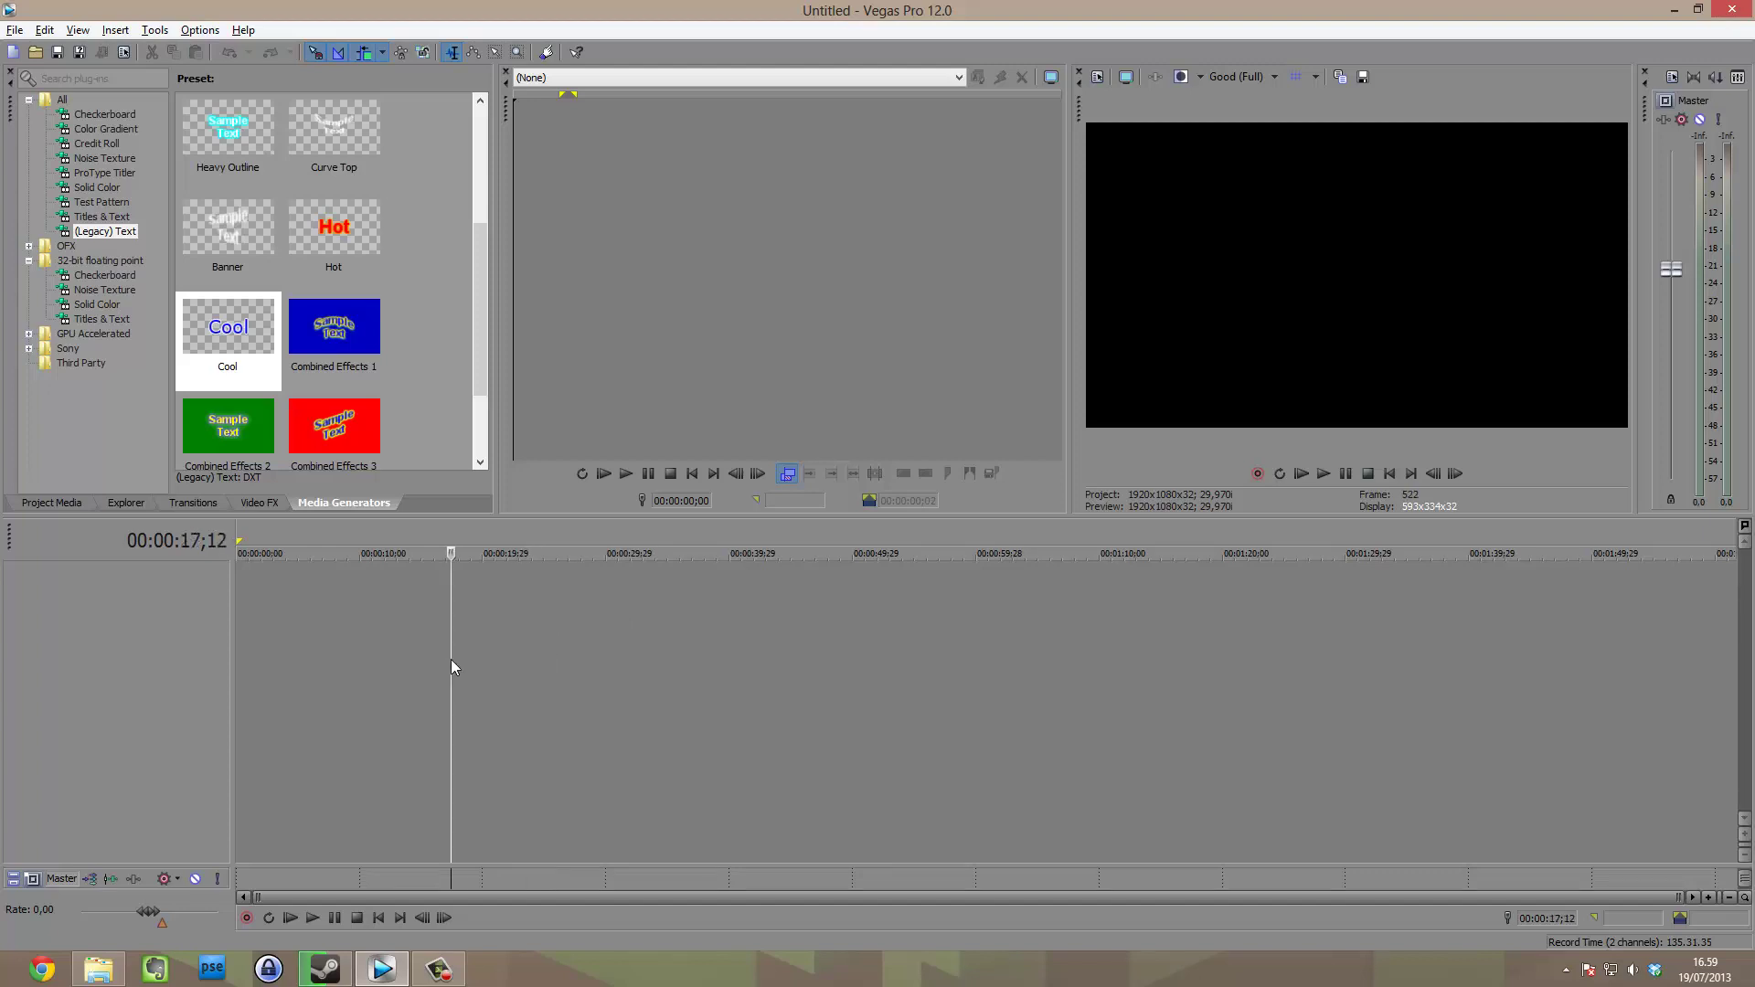
left_click(550, 626)
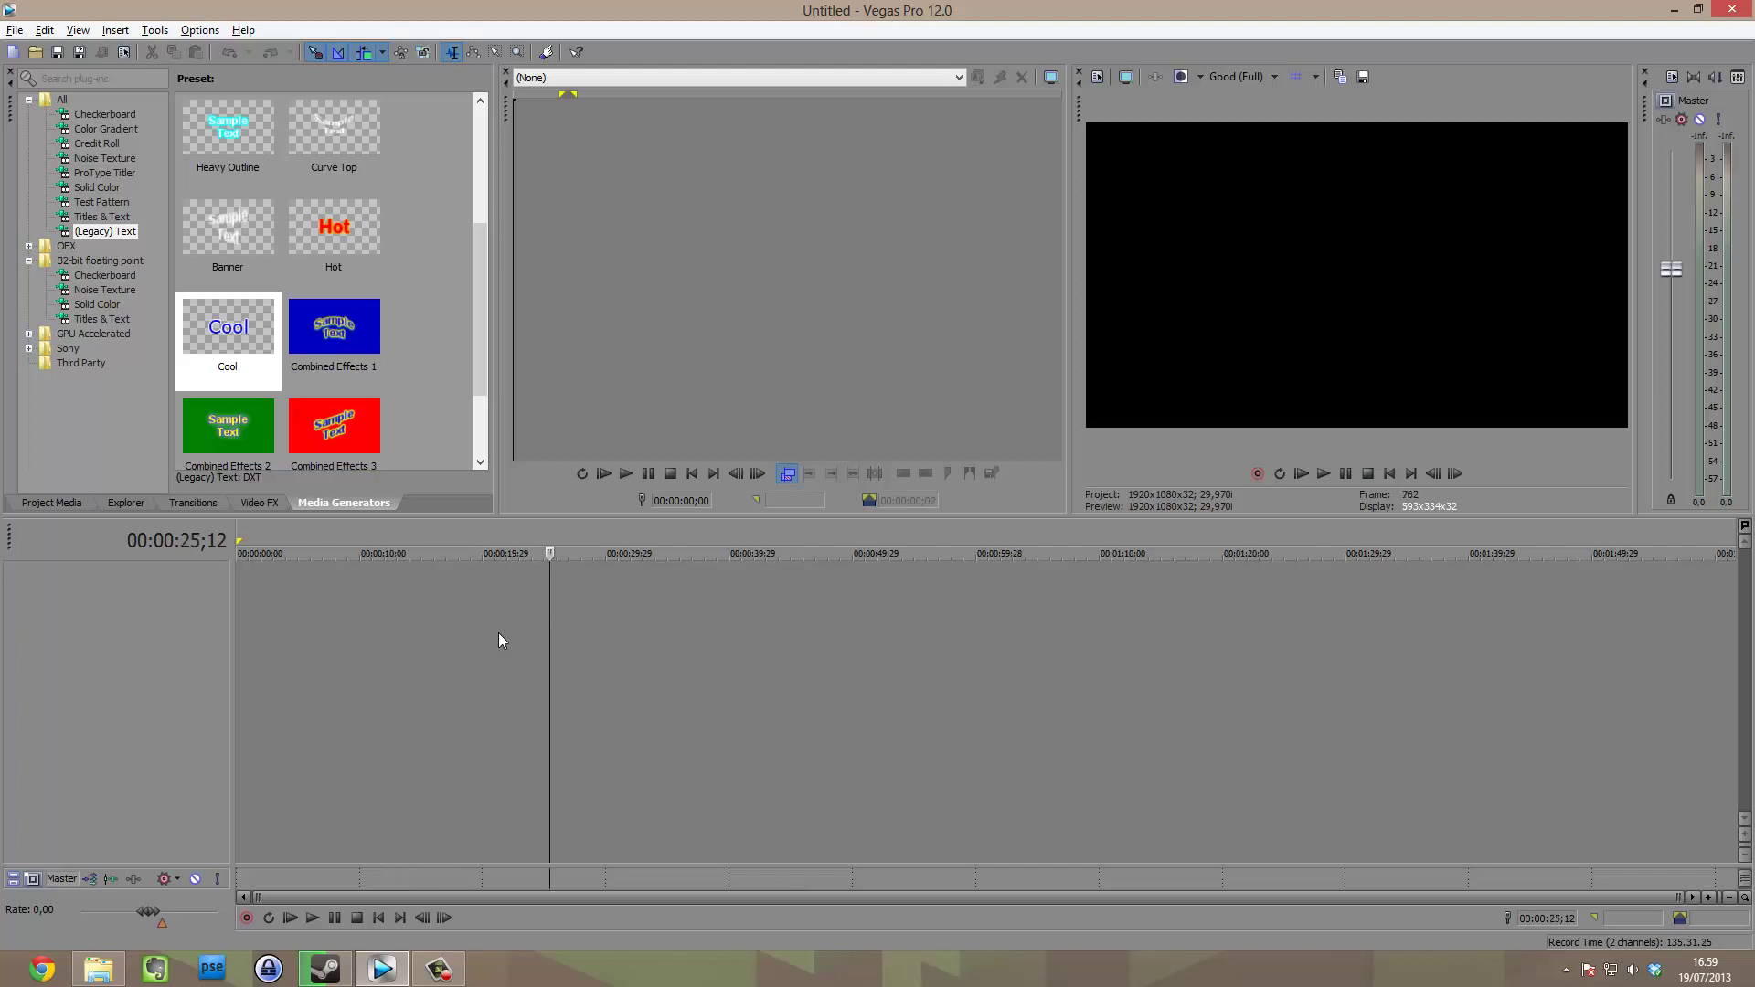
left_click(562, 661)
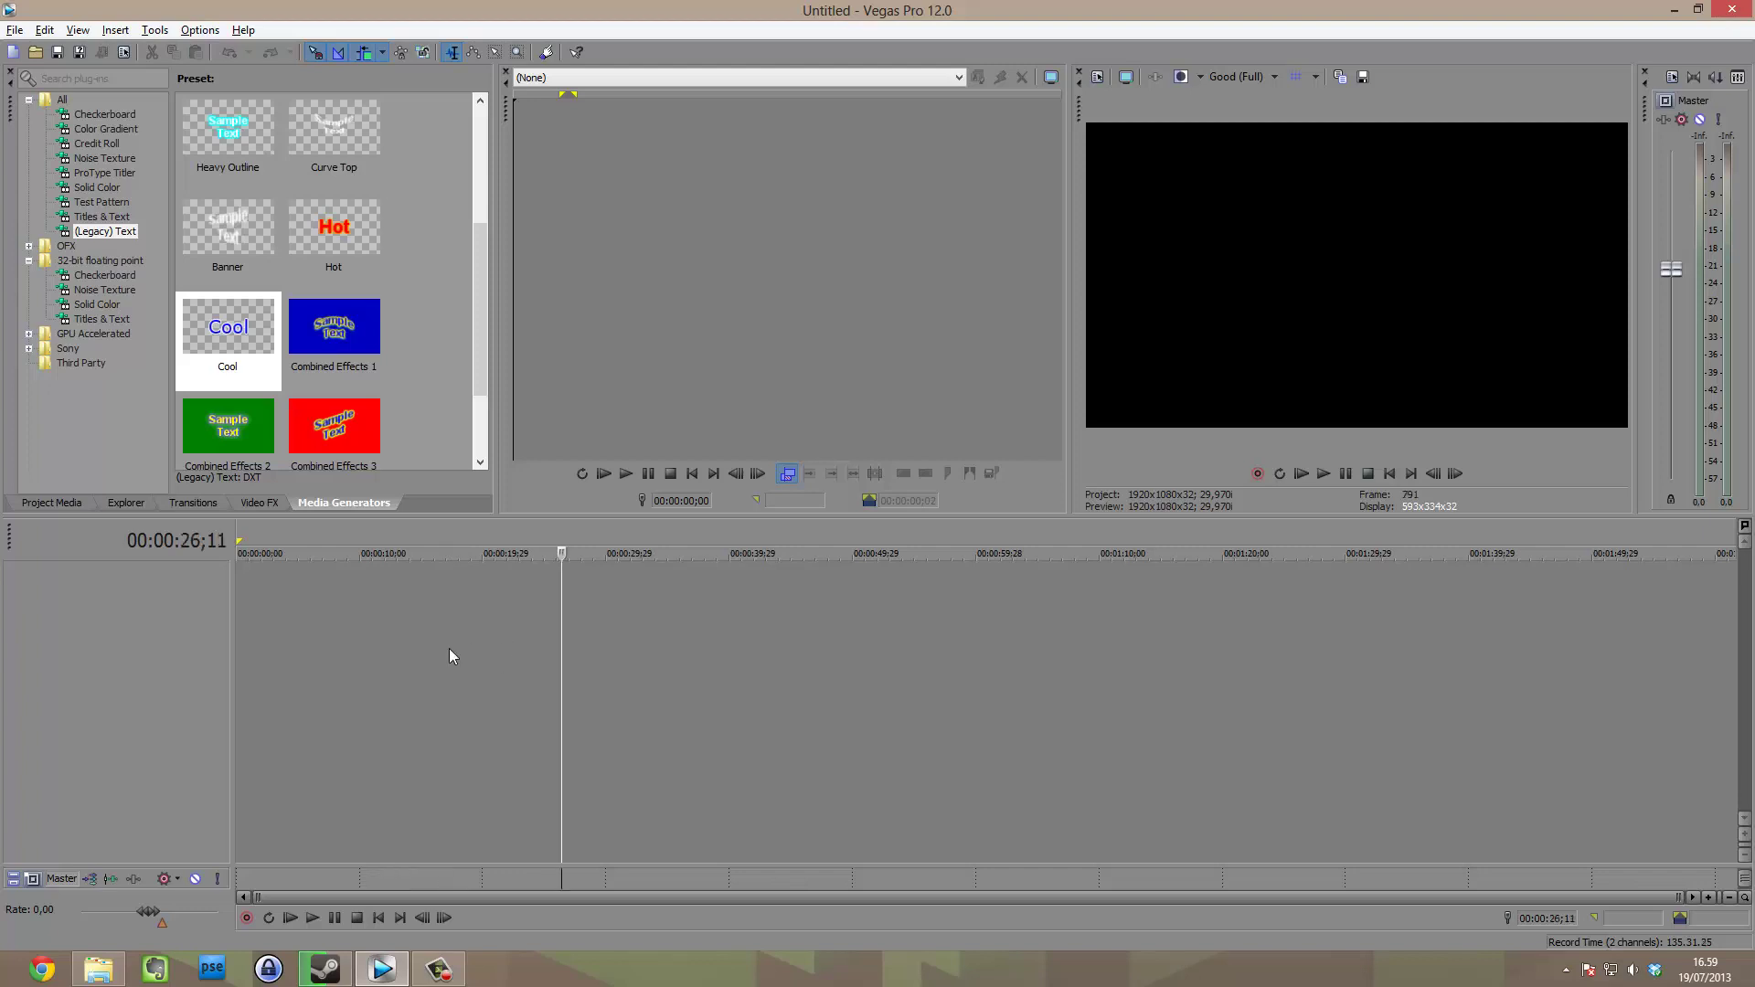
left_click(578, 638)
left_click(551, 636)
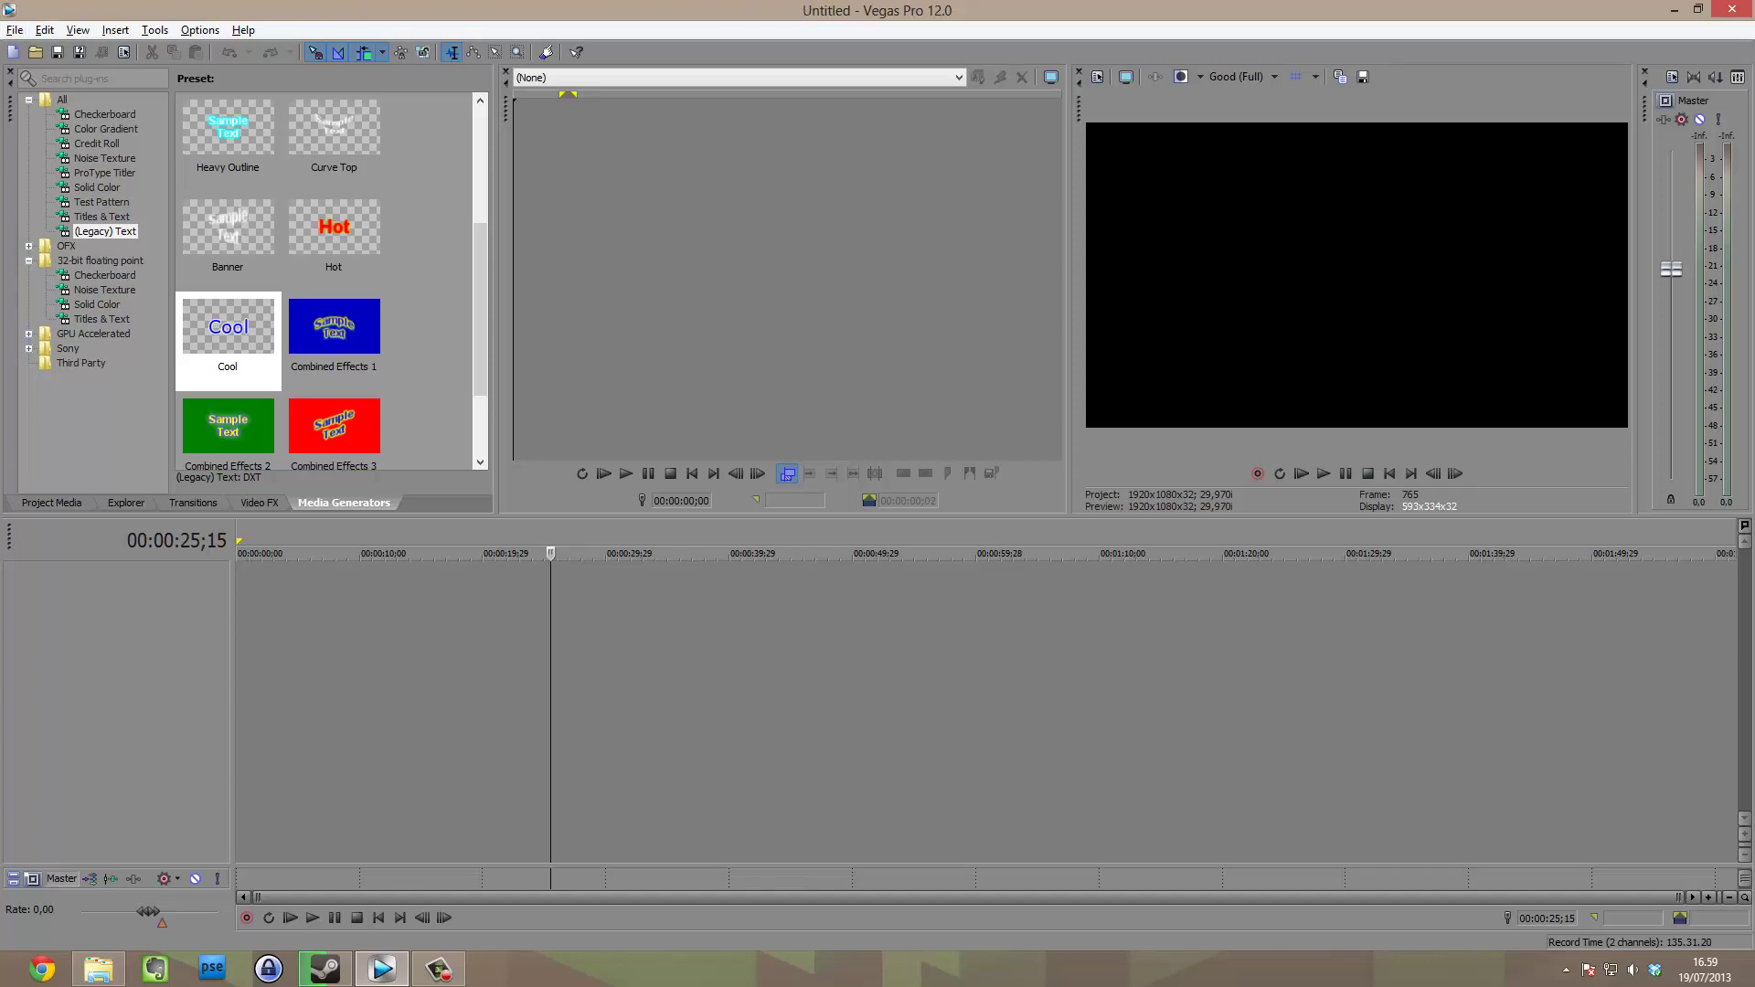
Review the Video, Audio, Audio CD and Summary settings for a new project, and cancel without creating it.
left_click(15, 30)
left_click(55, 52)
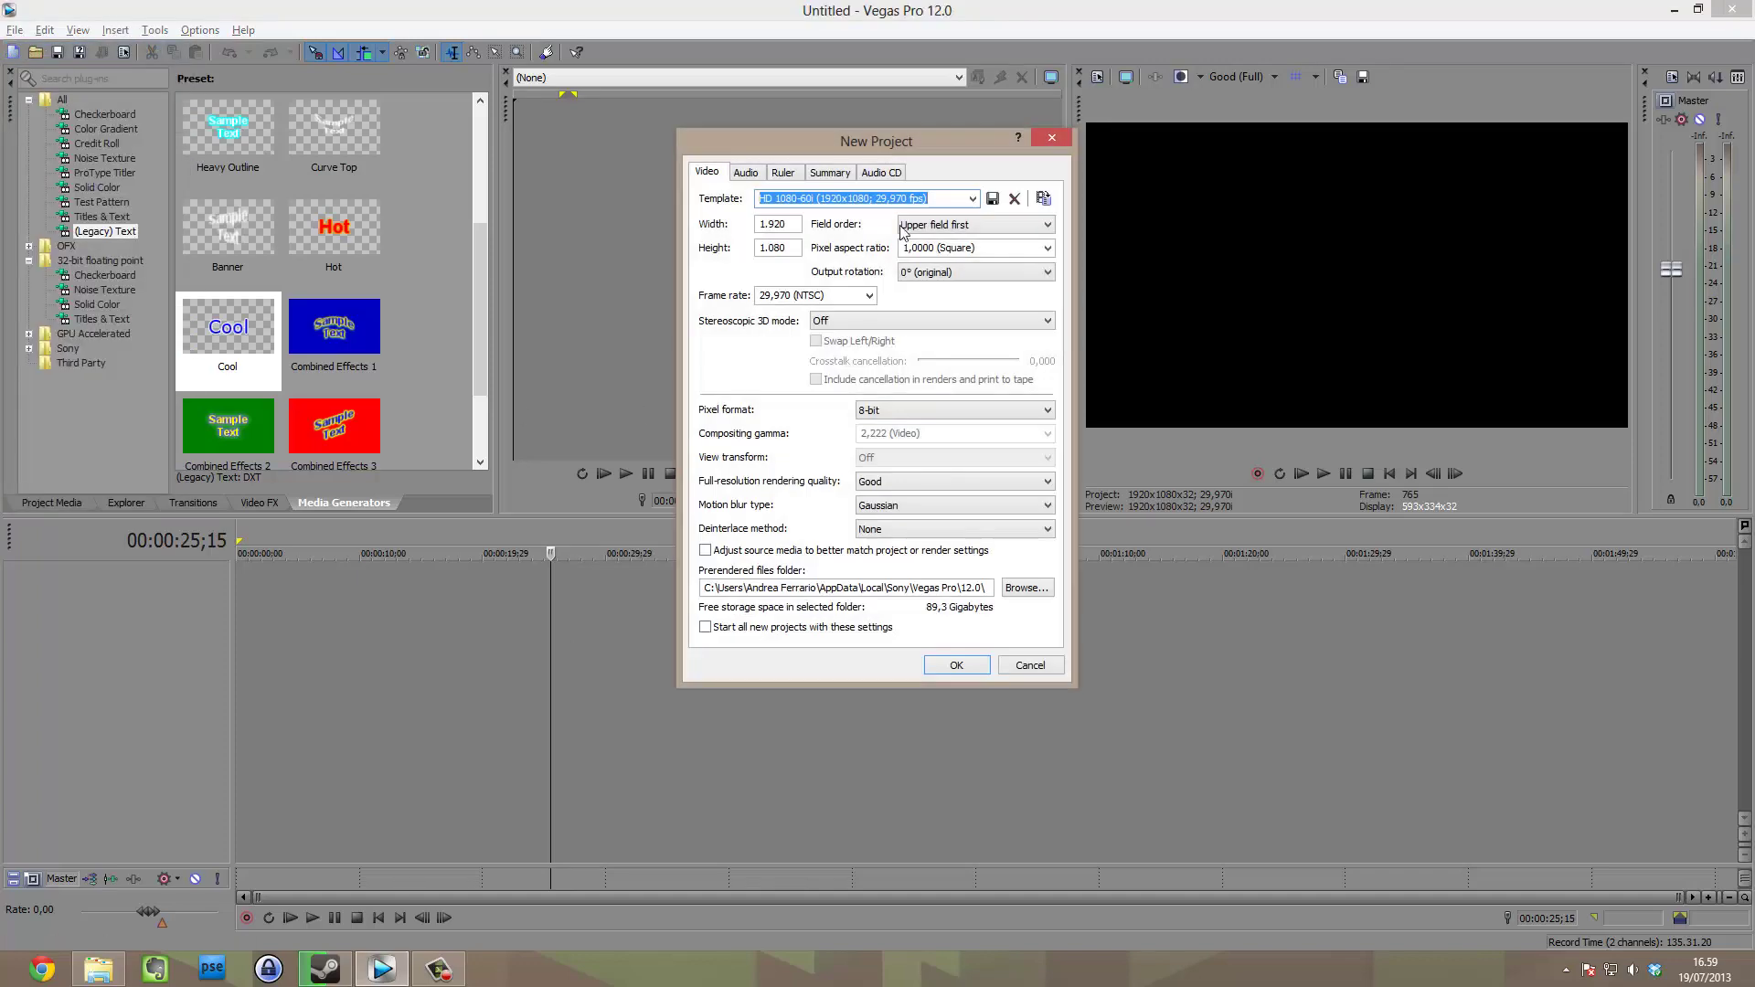
left_click_drag(774, 143, 745, 166)
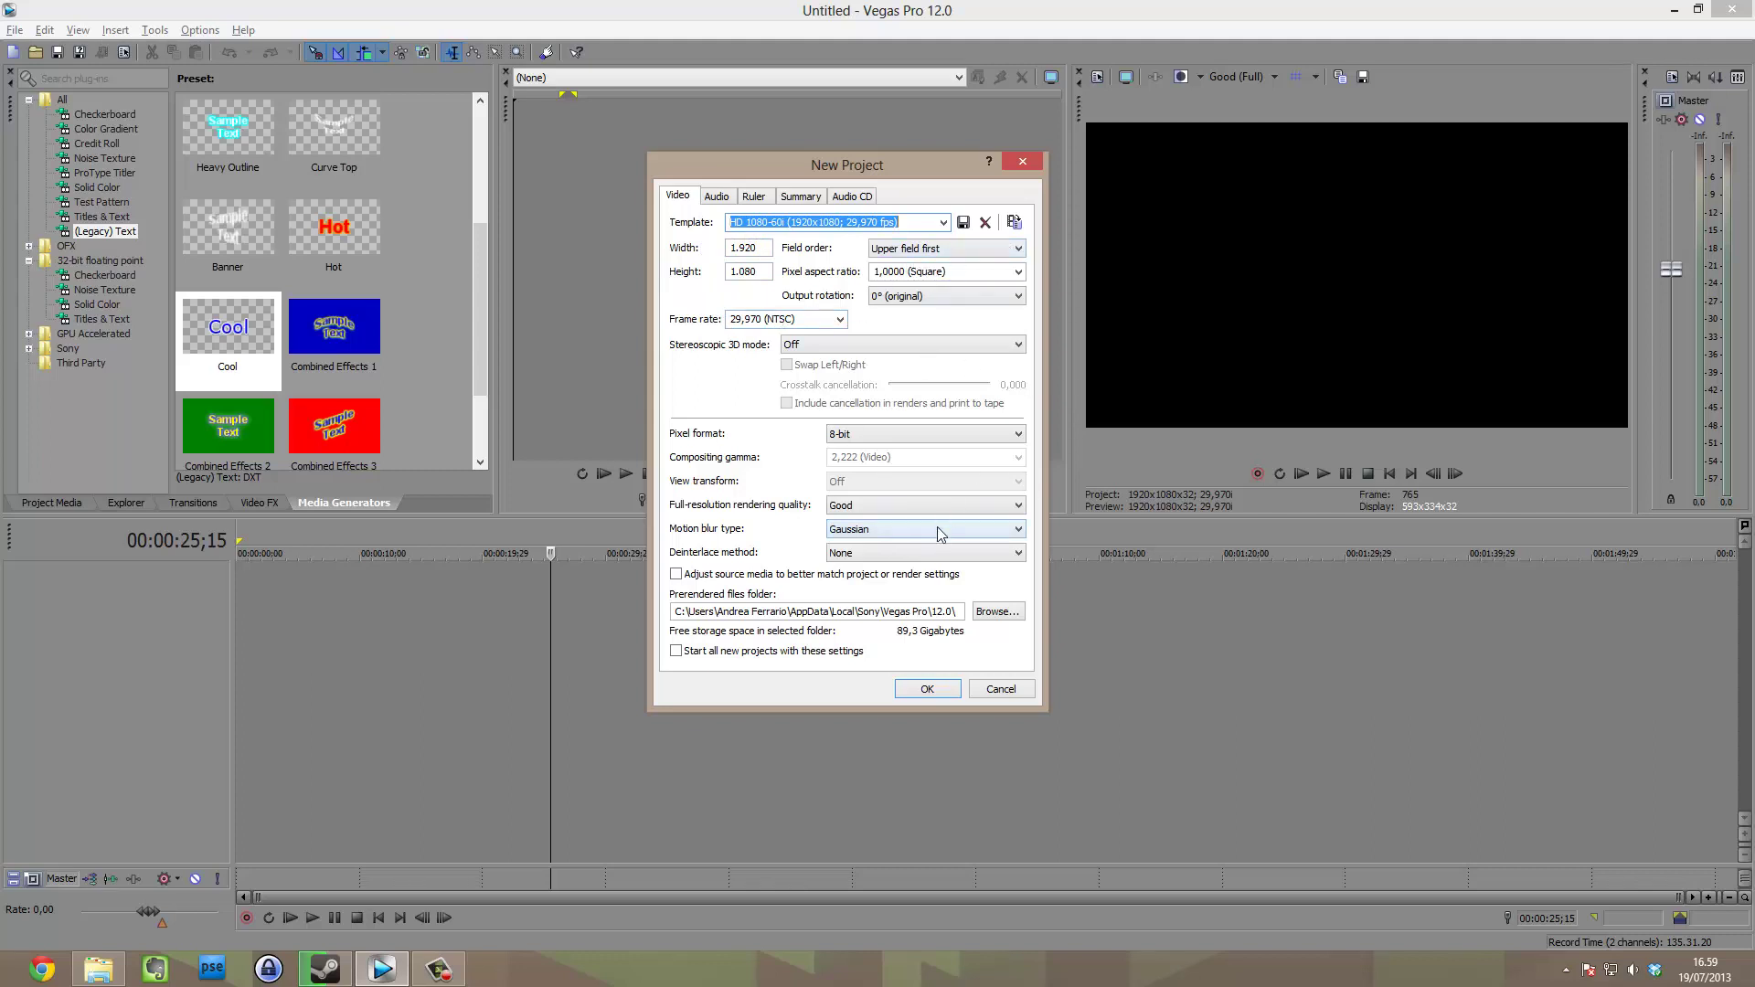
left_click(720, 199)
left_click(688, 199)
left_click(719, 203)
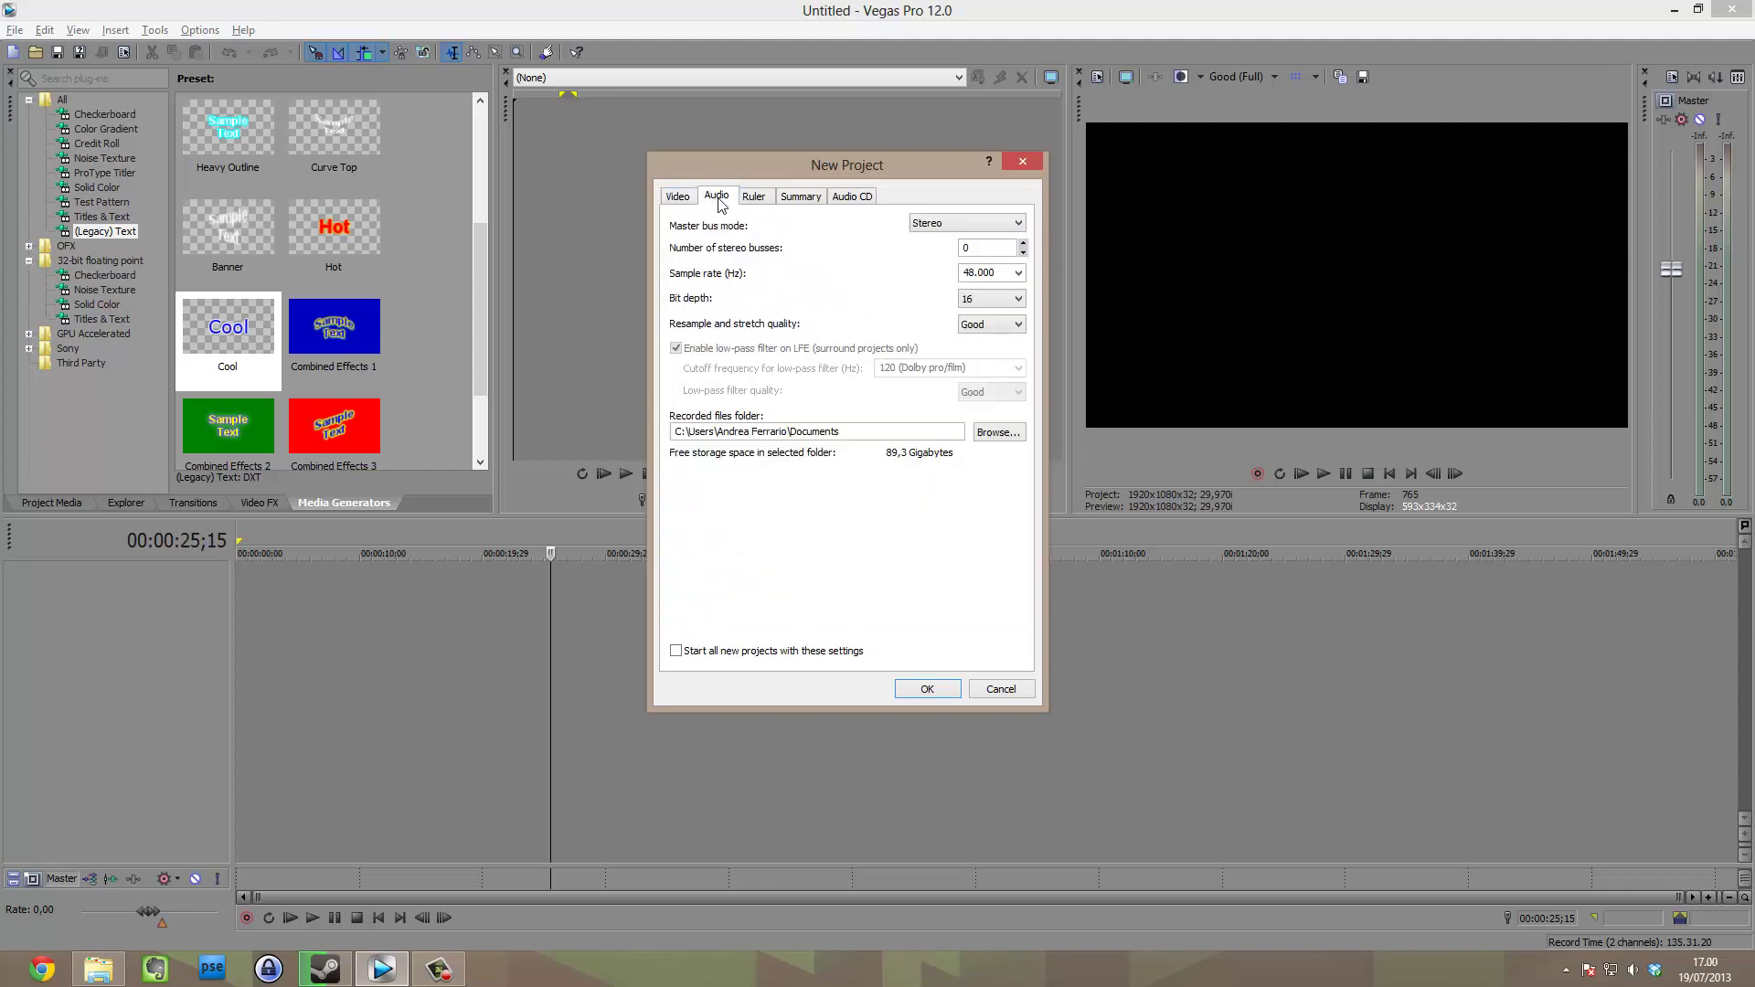
left_click(838, 205)
left_click(805, 196)
left_click(688, 200)
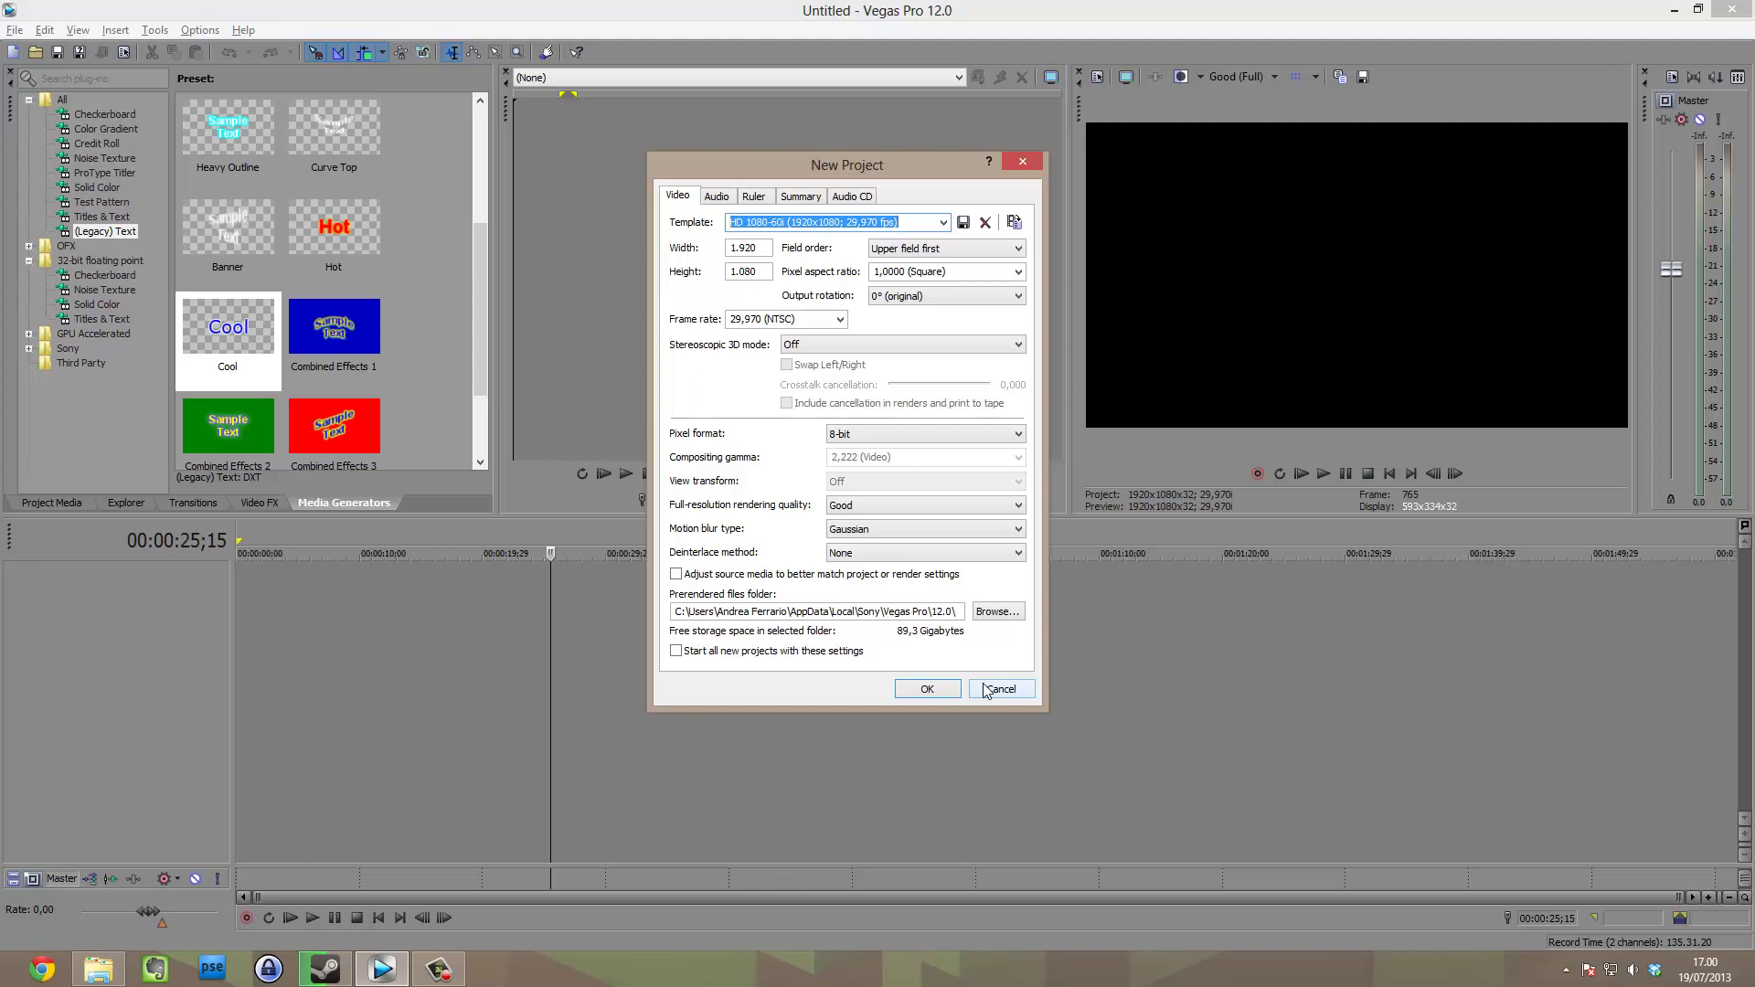
left_click(987, 690)
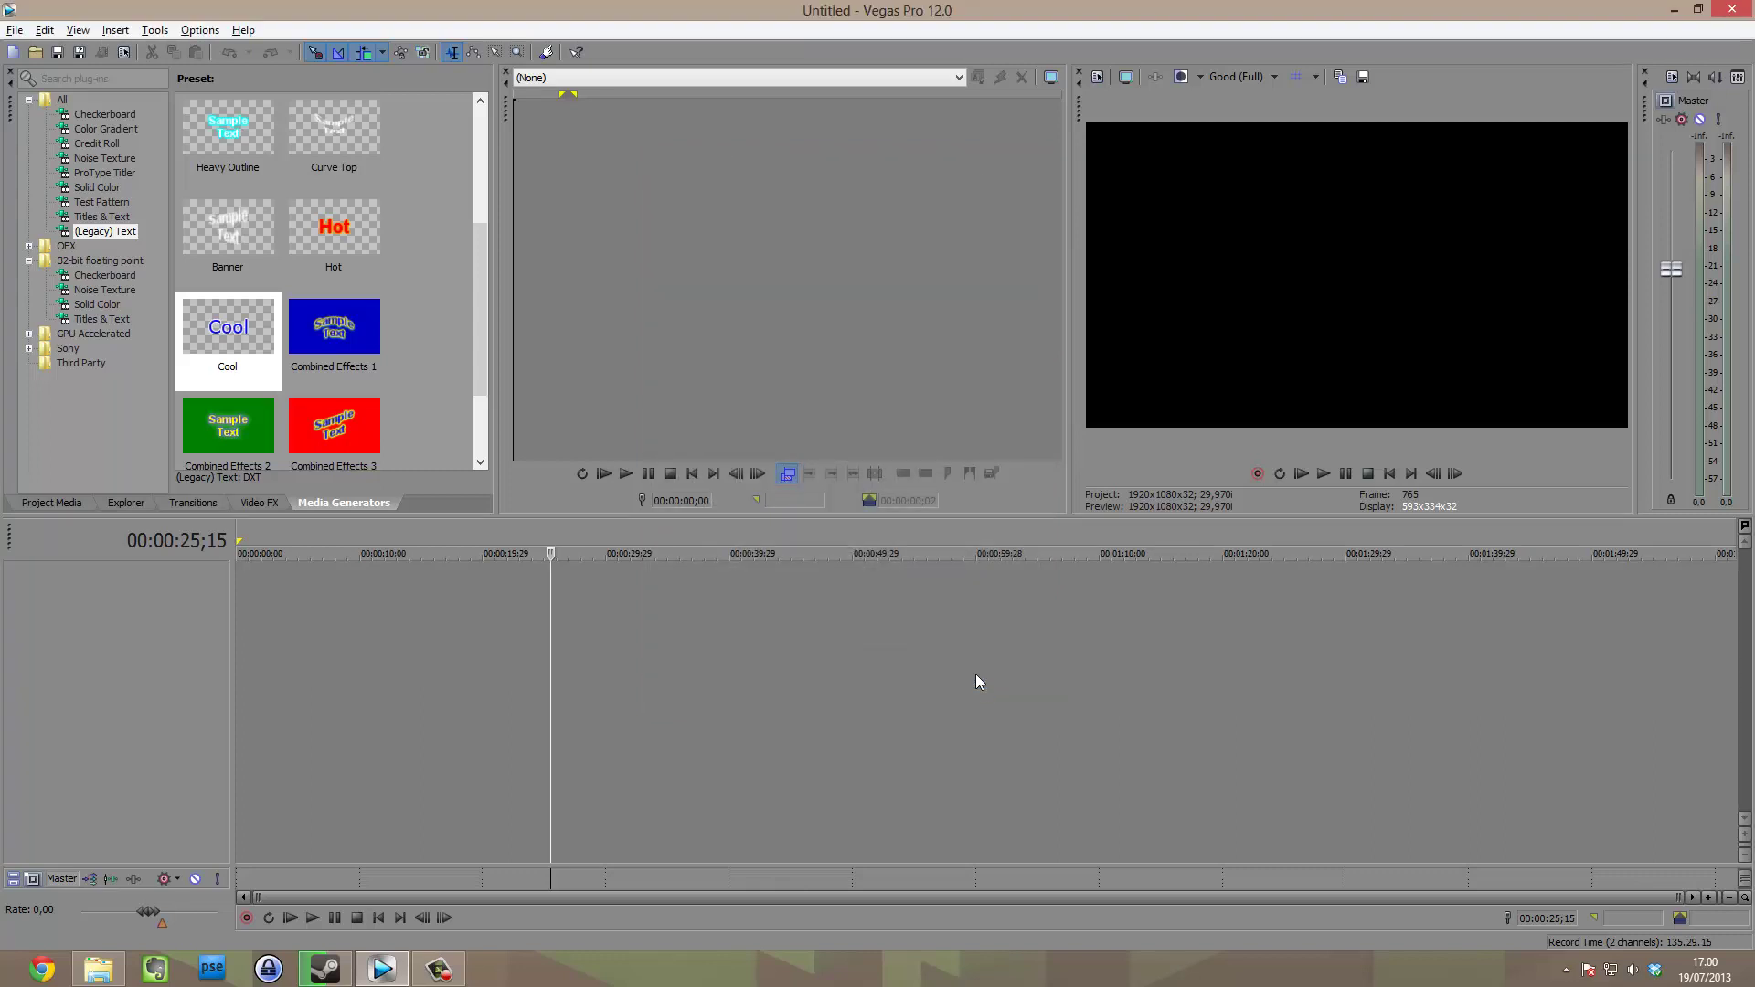
left_click(880, 678)
left_click(679, 677)
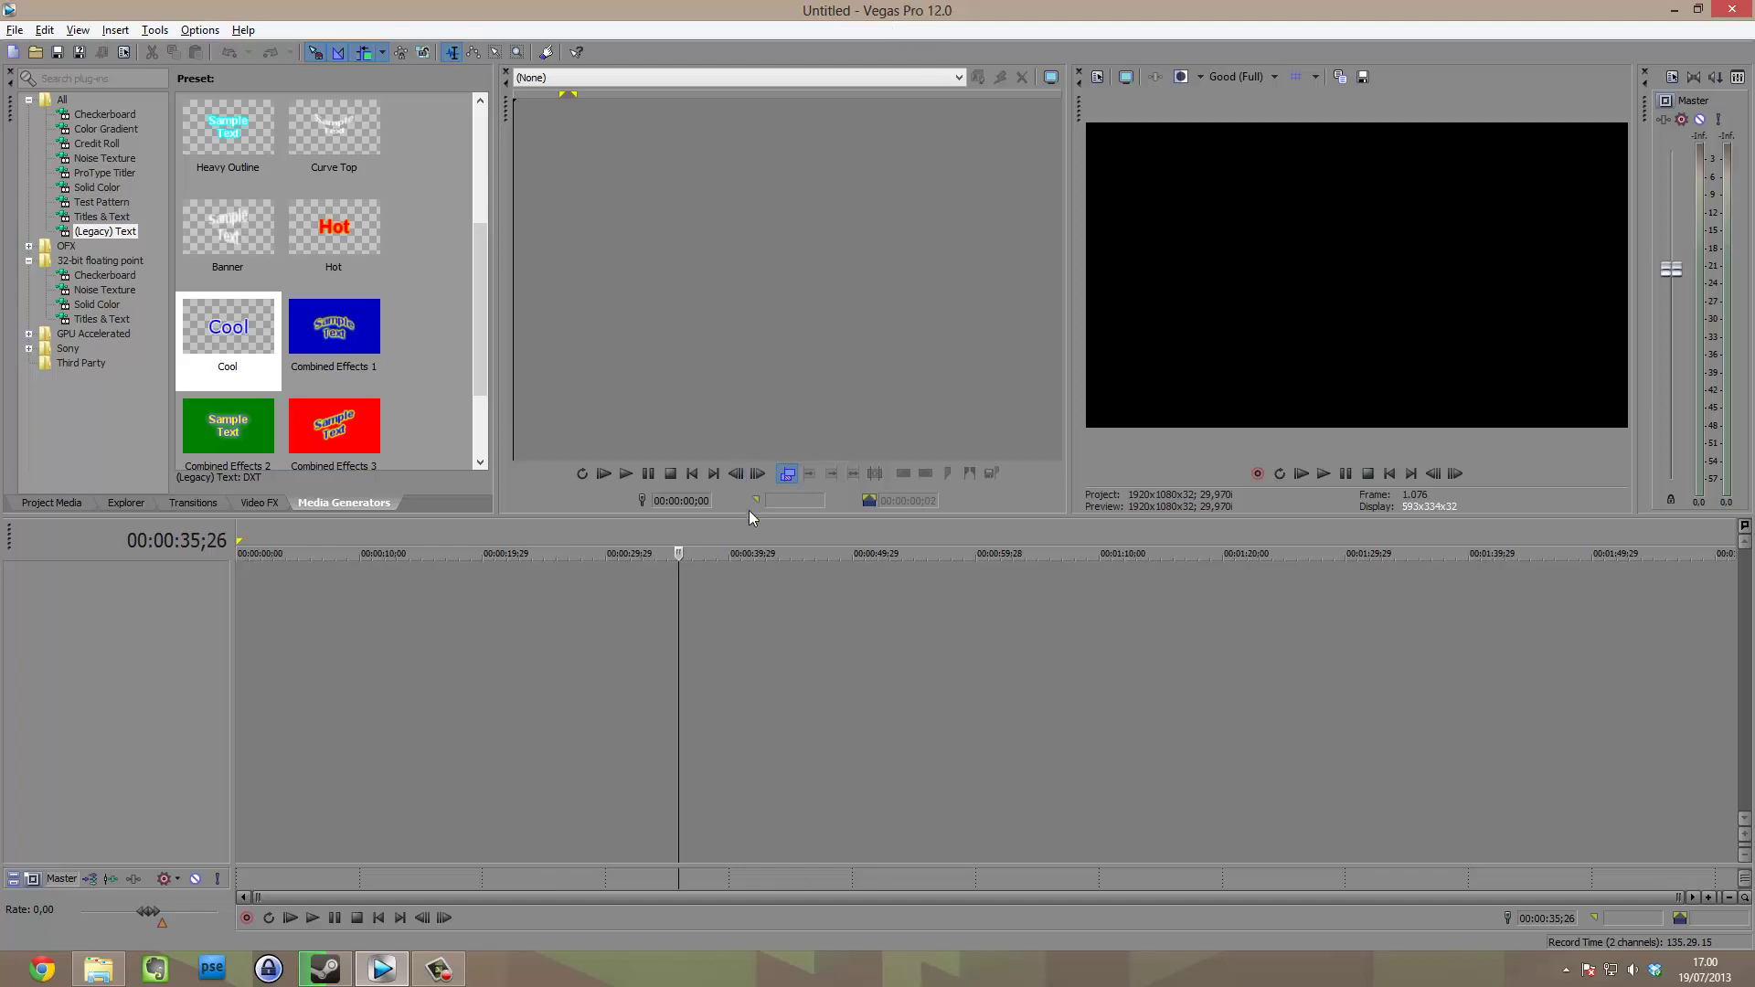
left_click(570, 635)
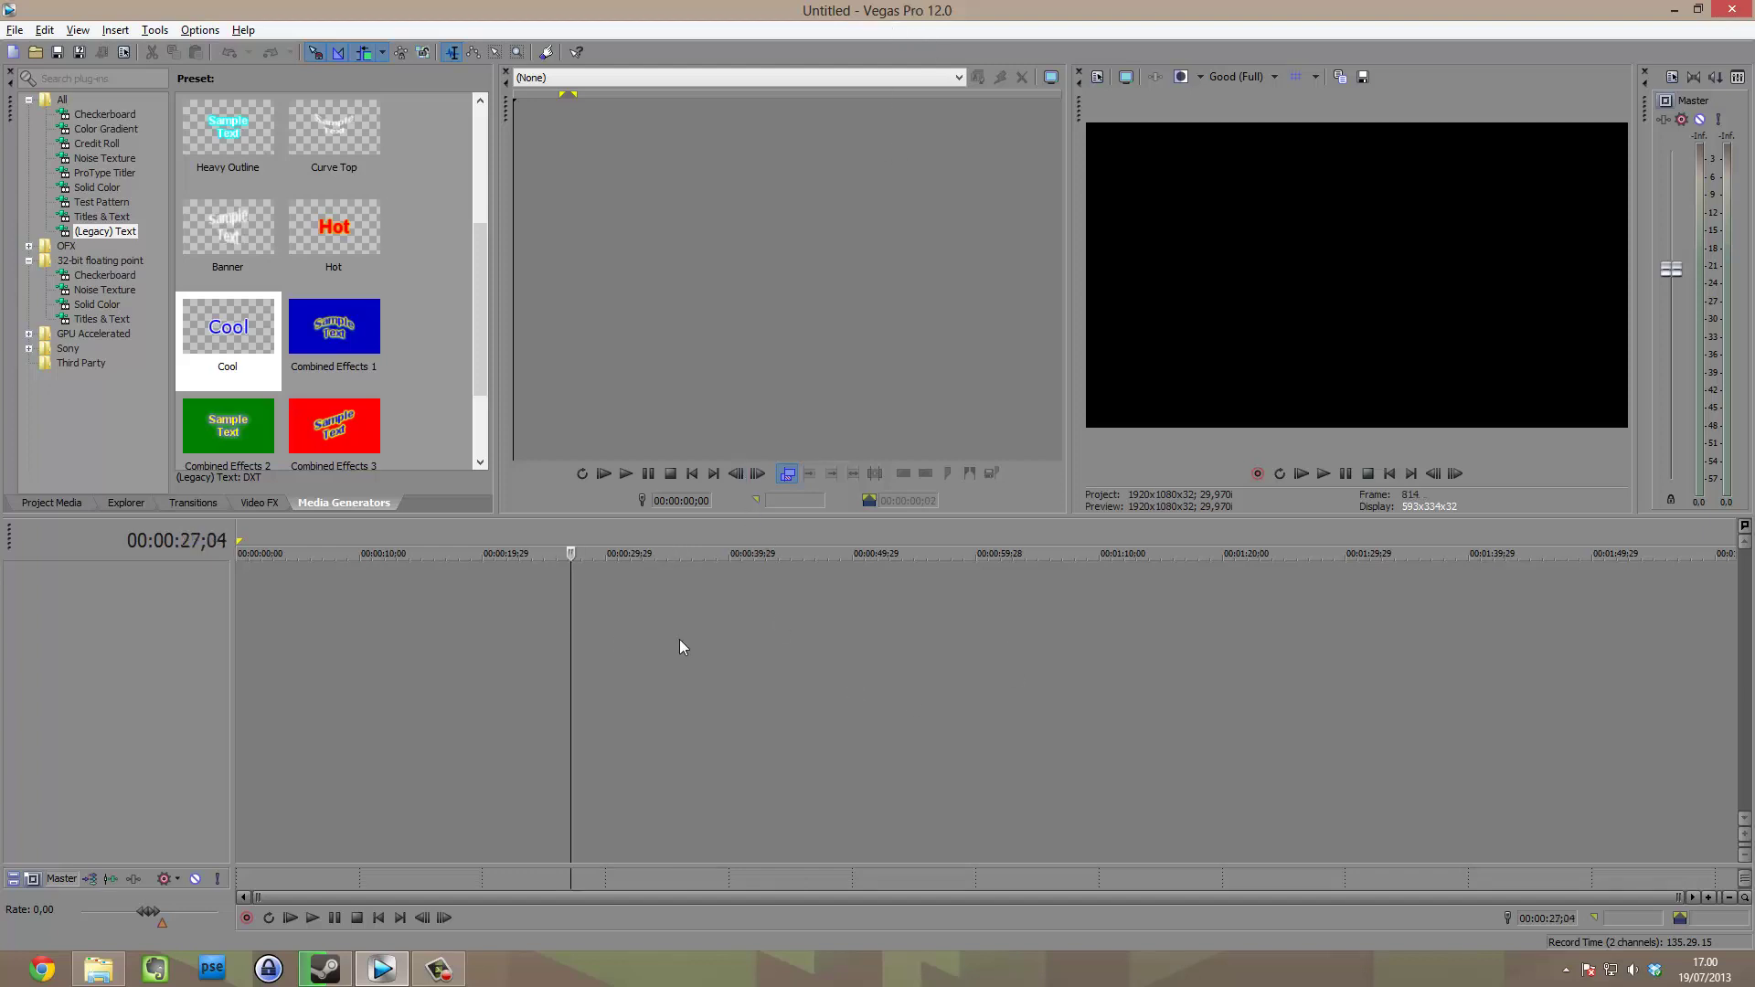
left_click(660, 639)
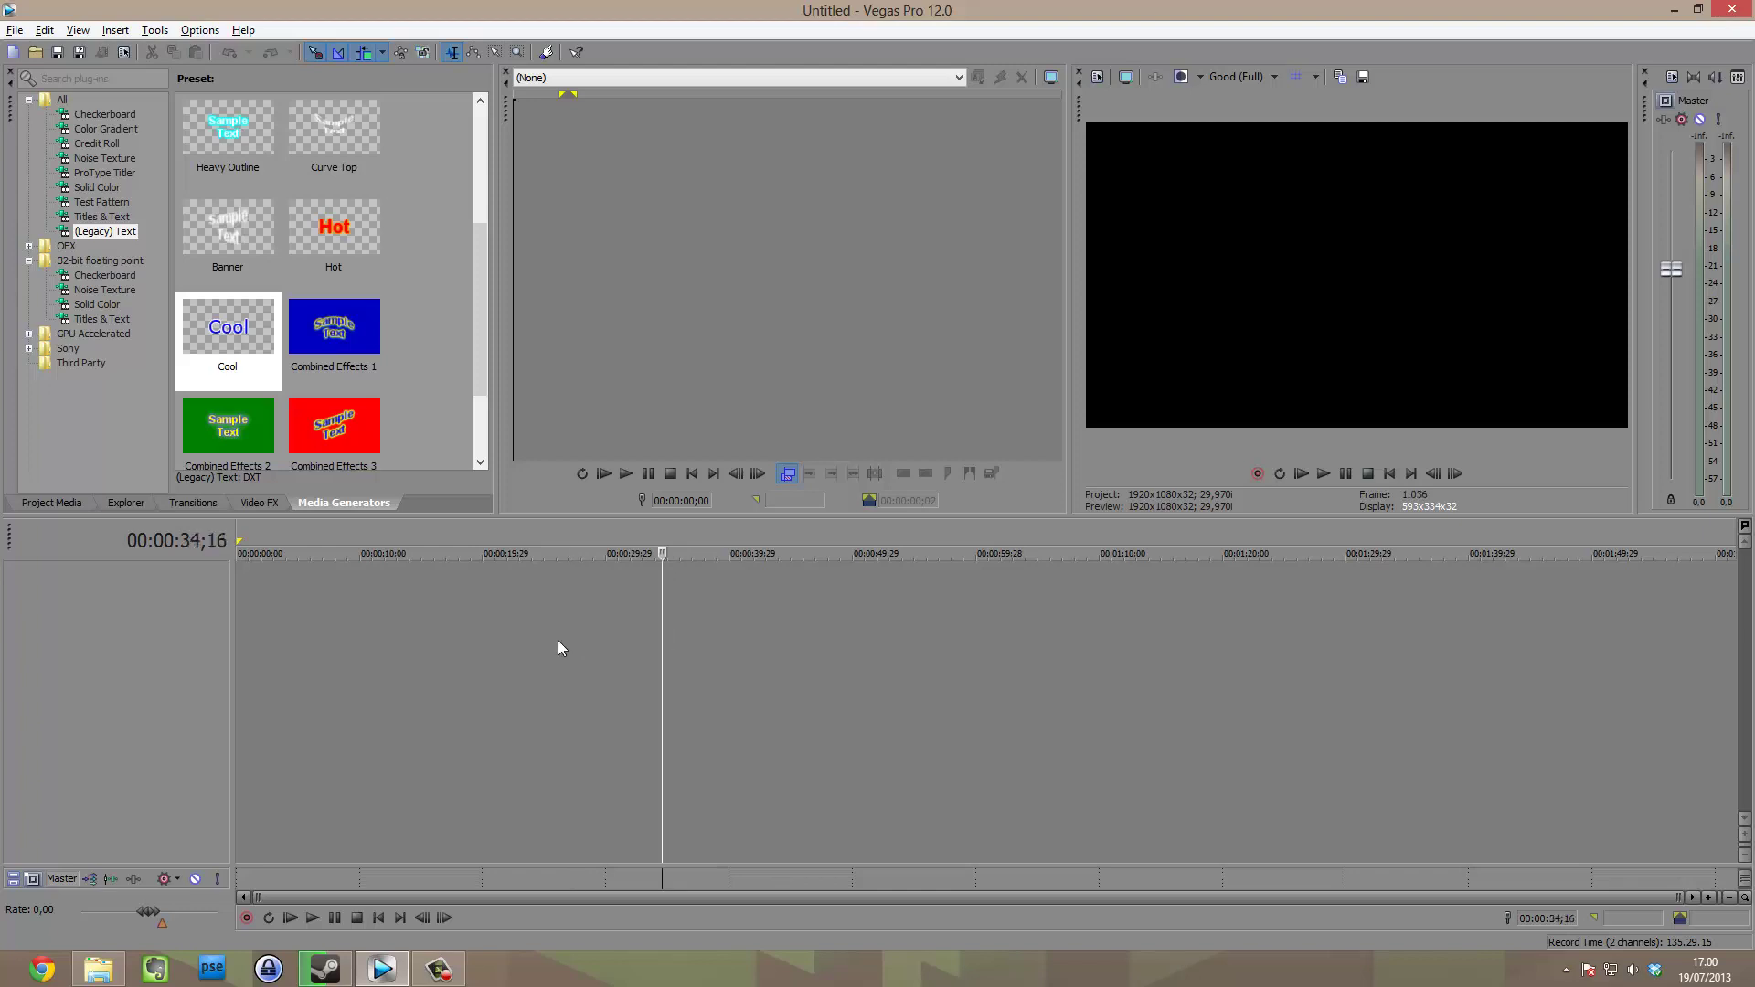
Create a new project with the HD 1080-60i (1920x1080; 29,970 fps) template and place the playhead at 00:00:16;11.
left_click(557, 640)
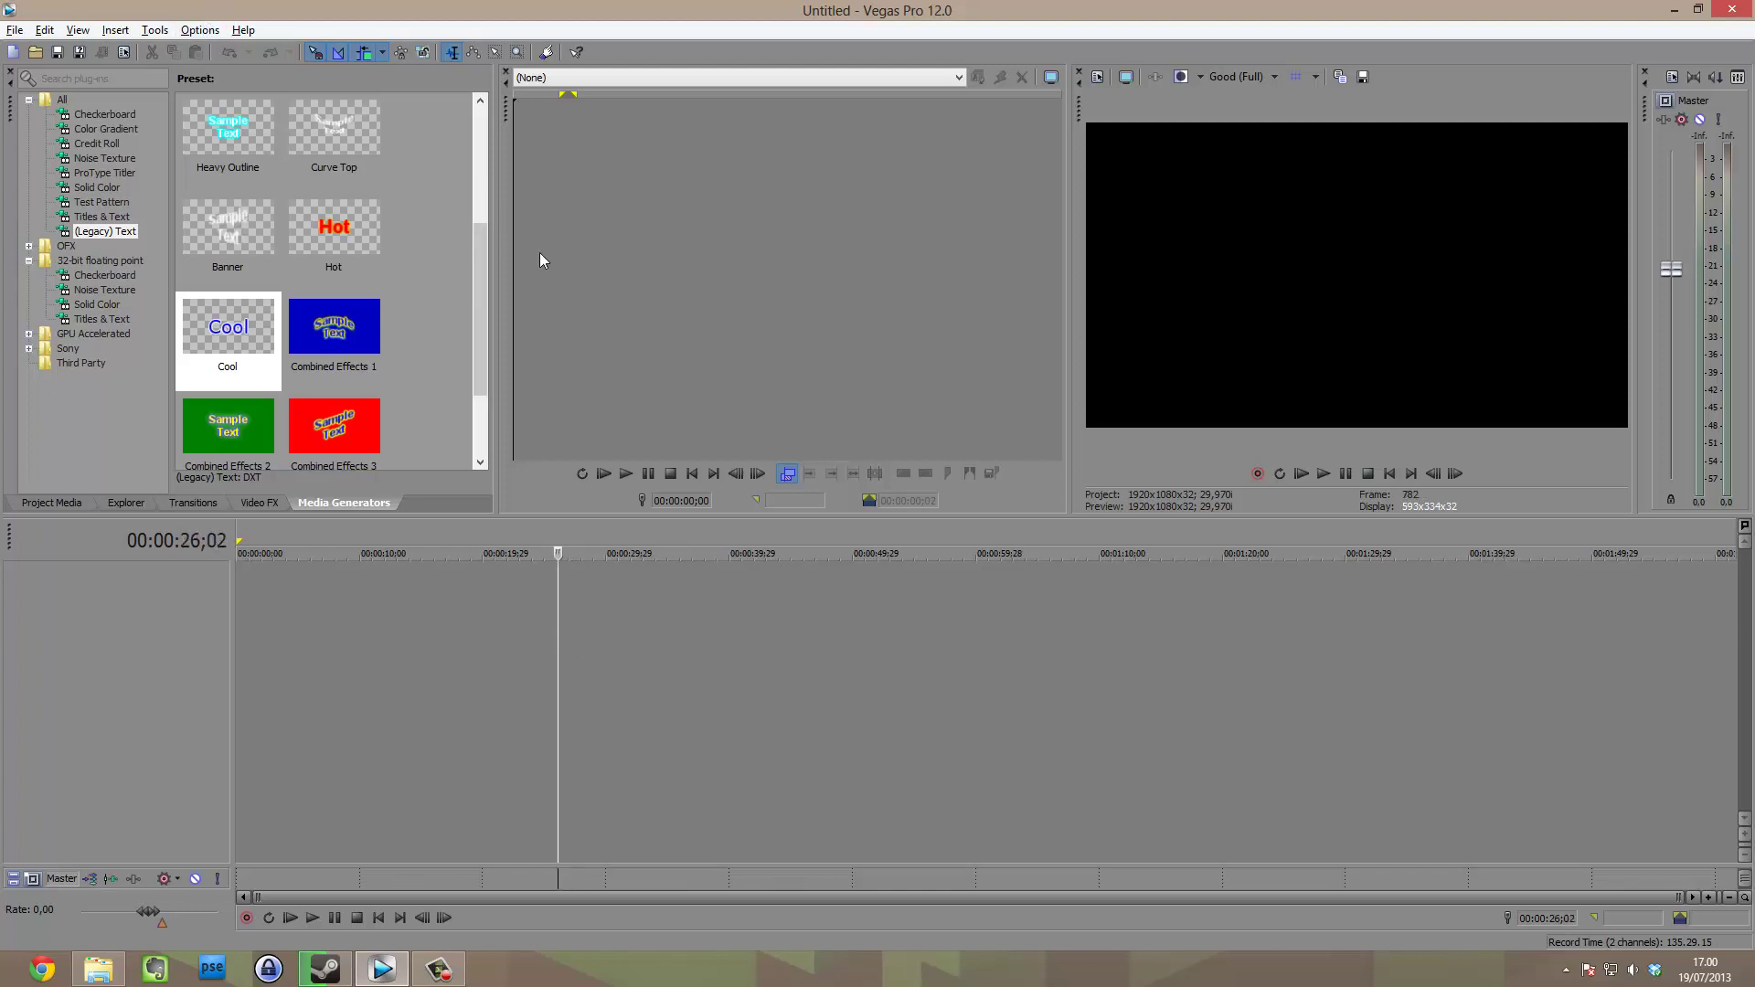
left_click(17, 31)
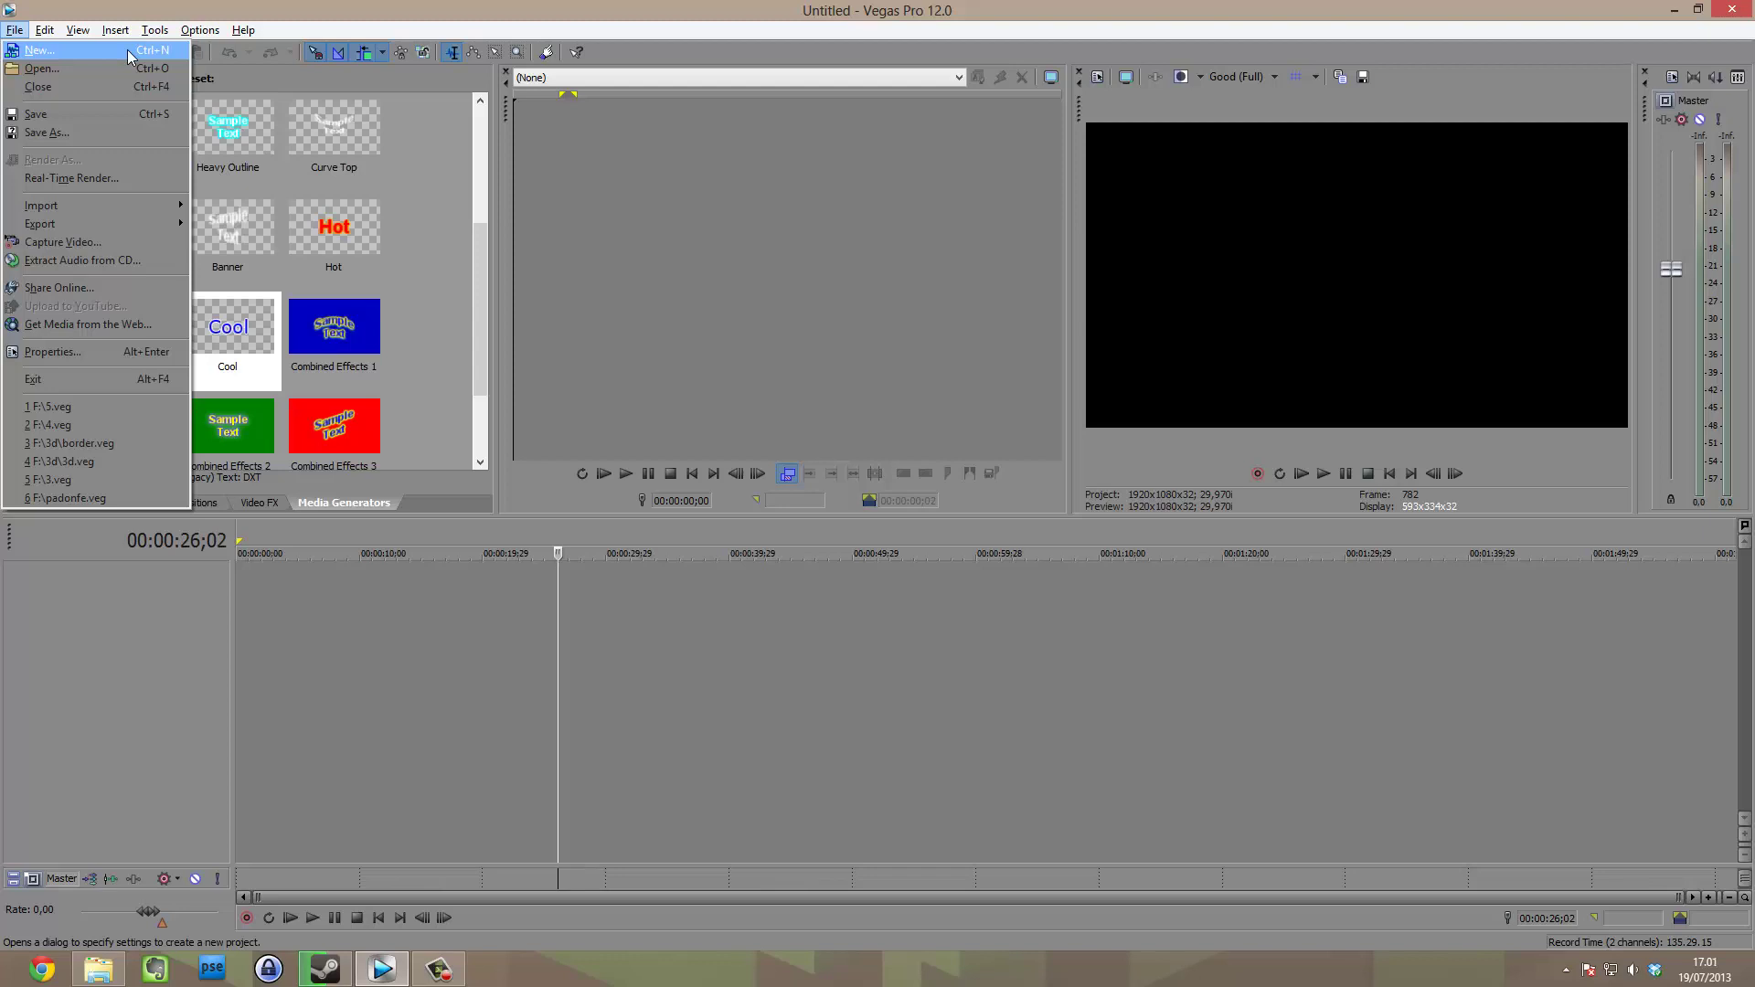
left_click(49, 53)
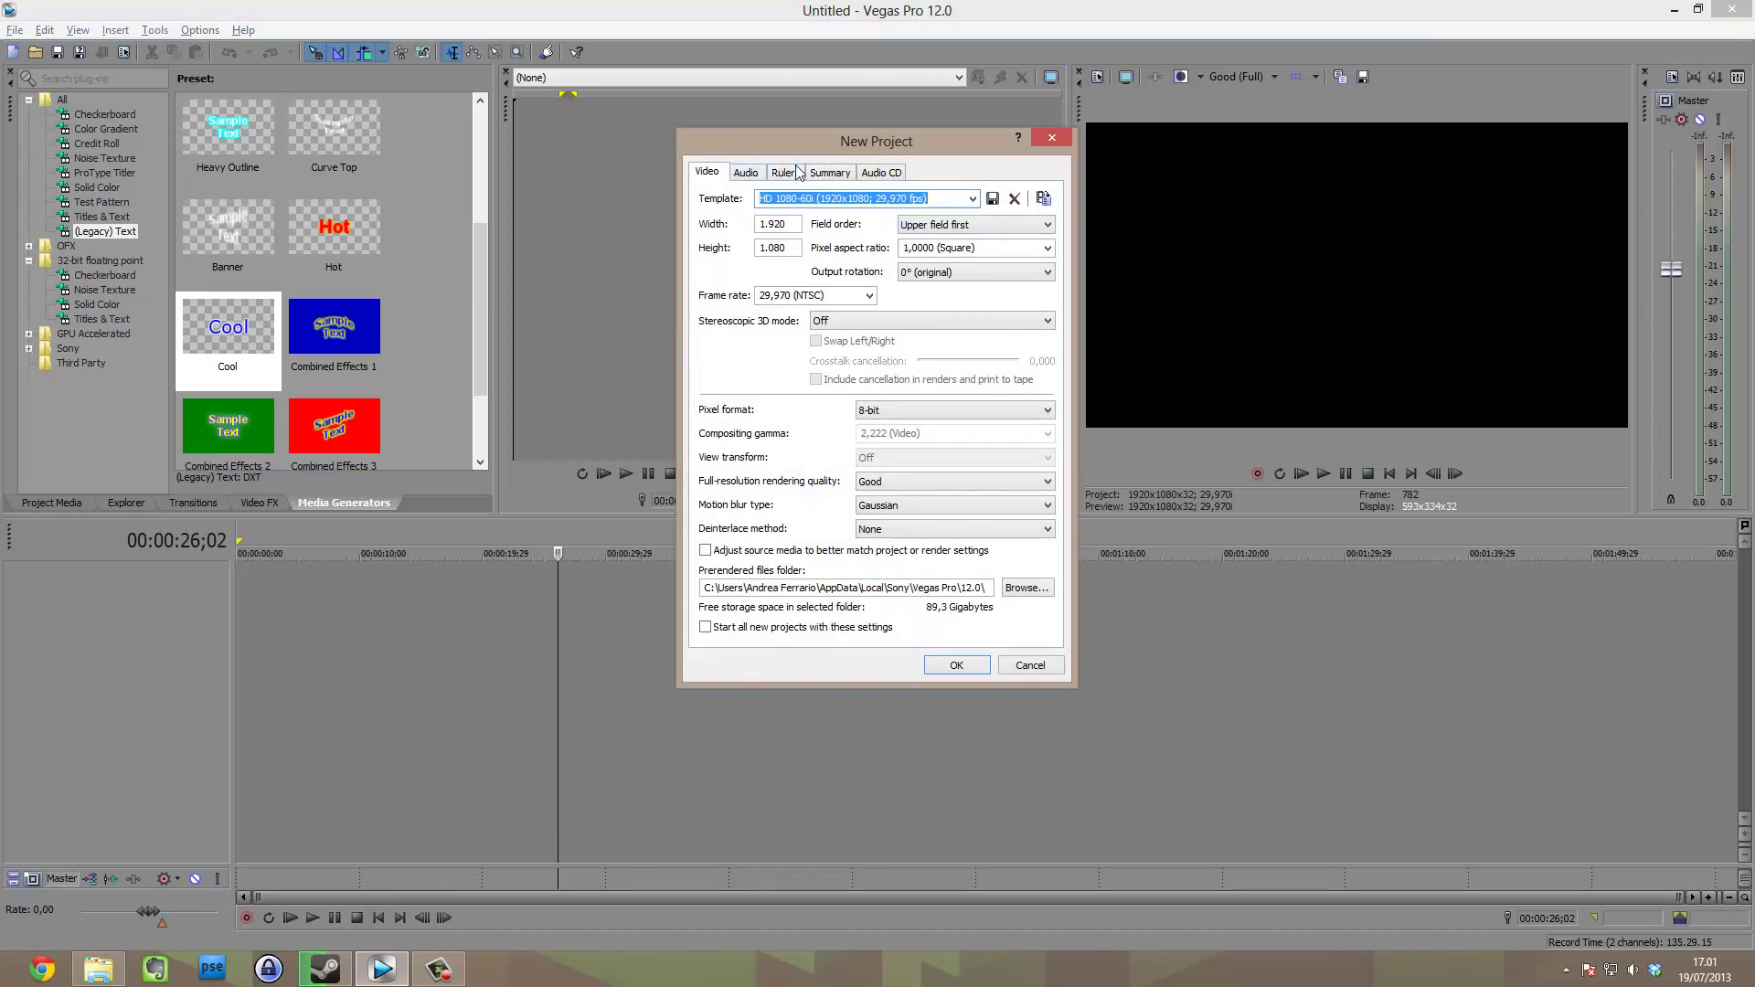
left_click(930, 667)
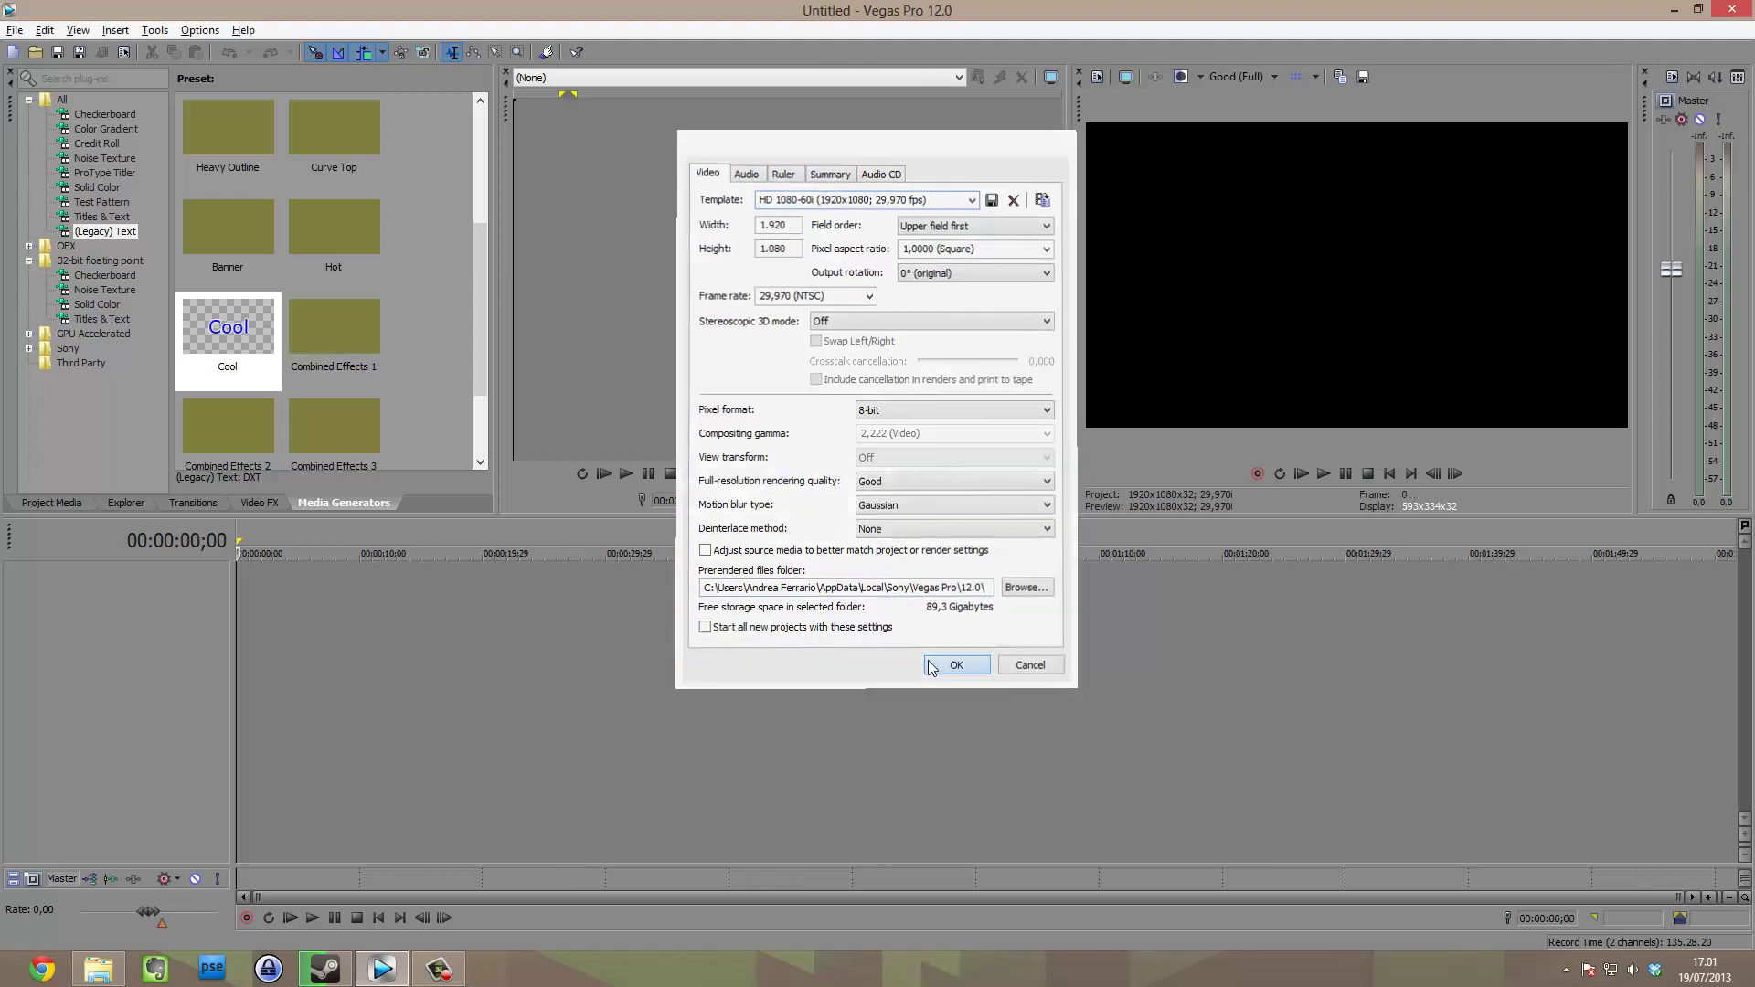
left_click(437, 640)
left_click(617, 613)
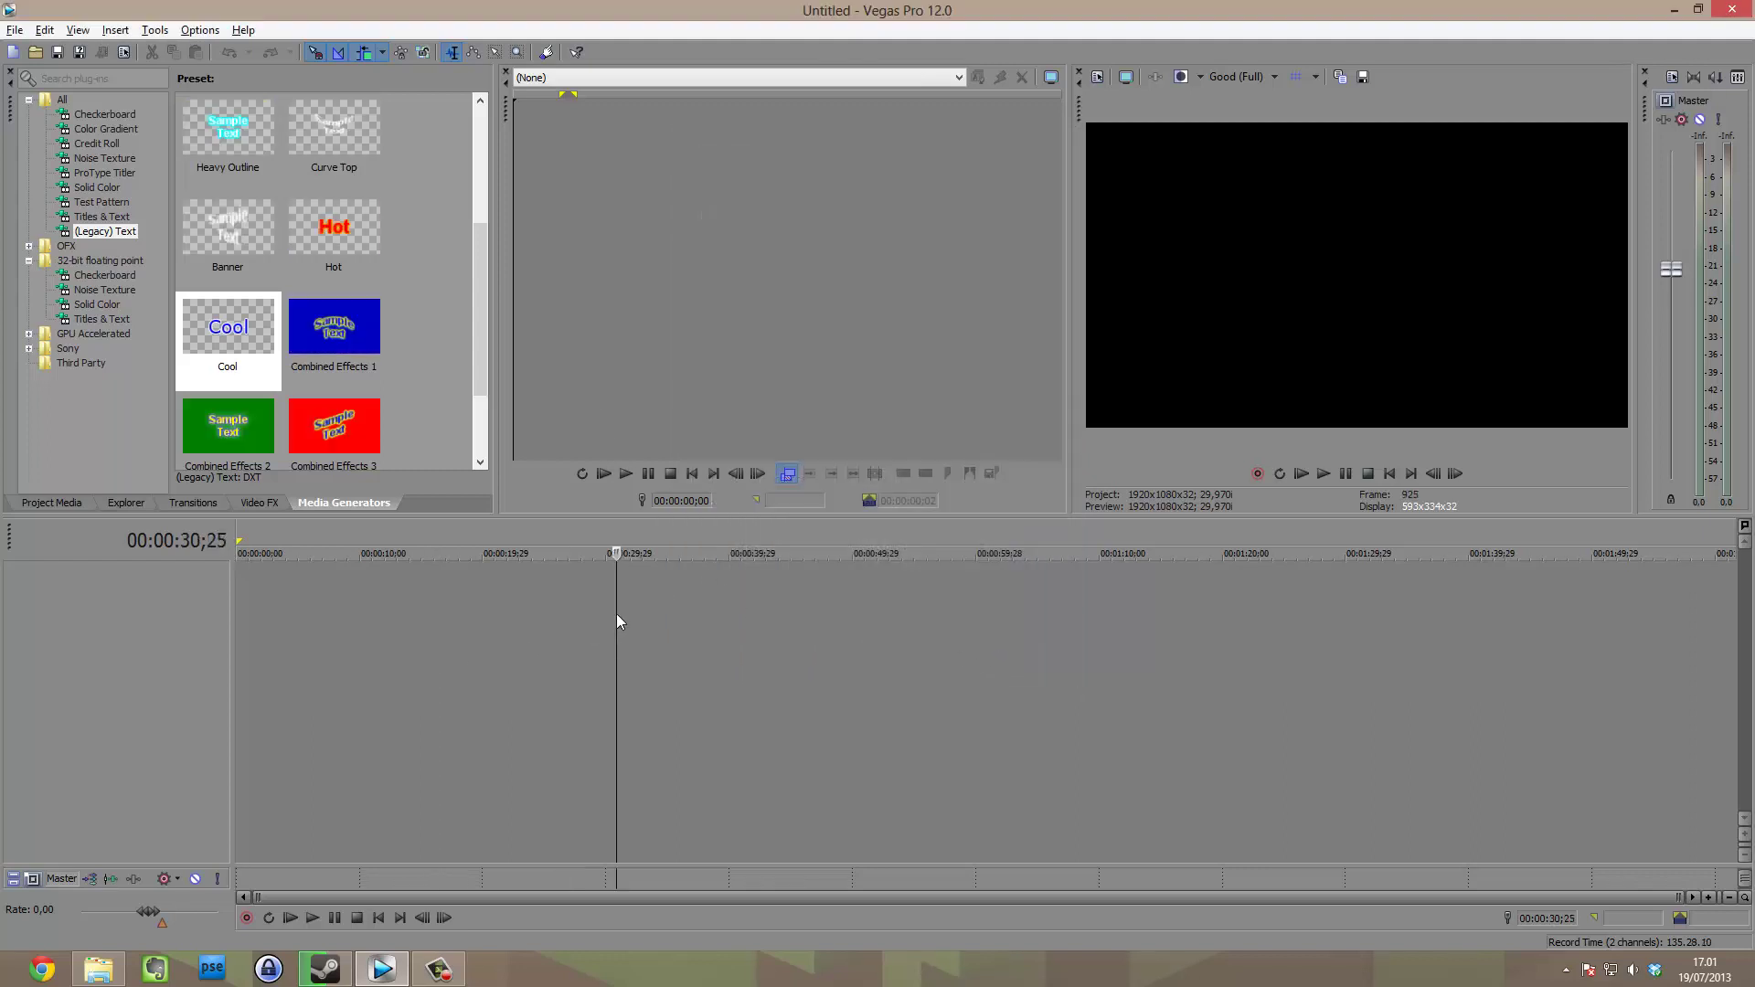
left_click(437, 612)
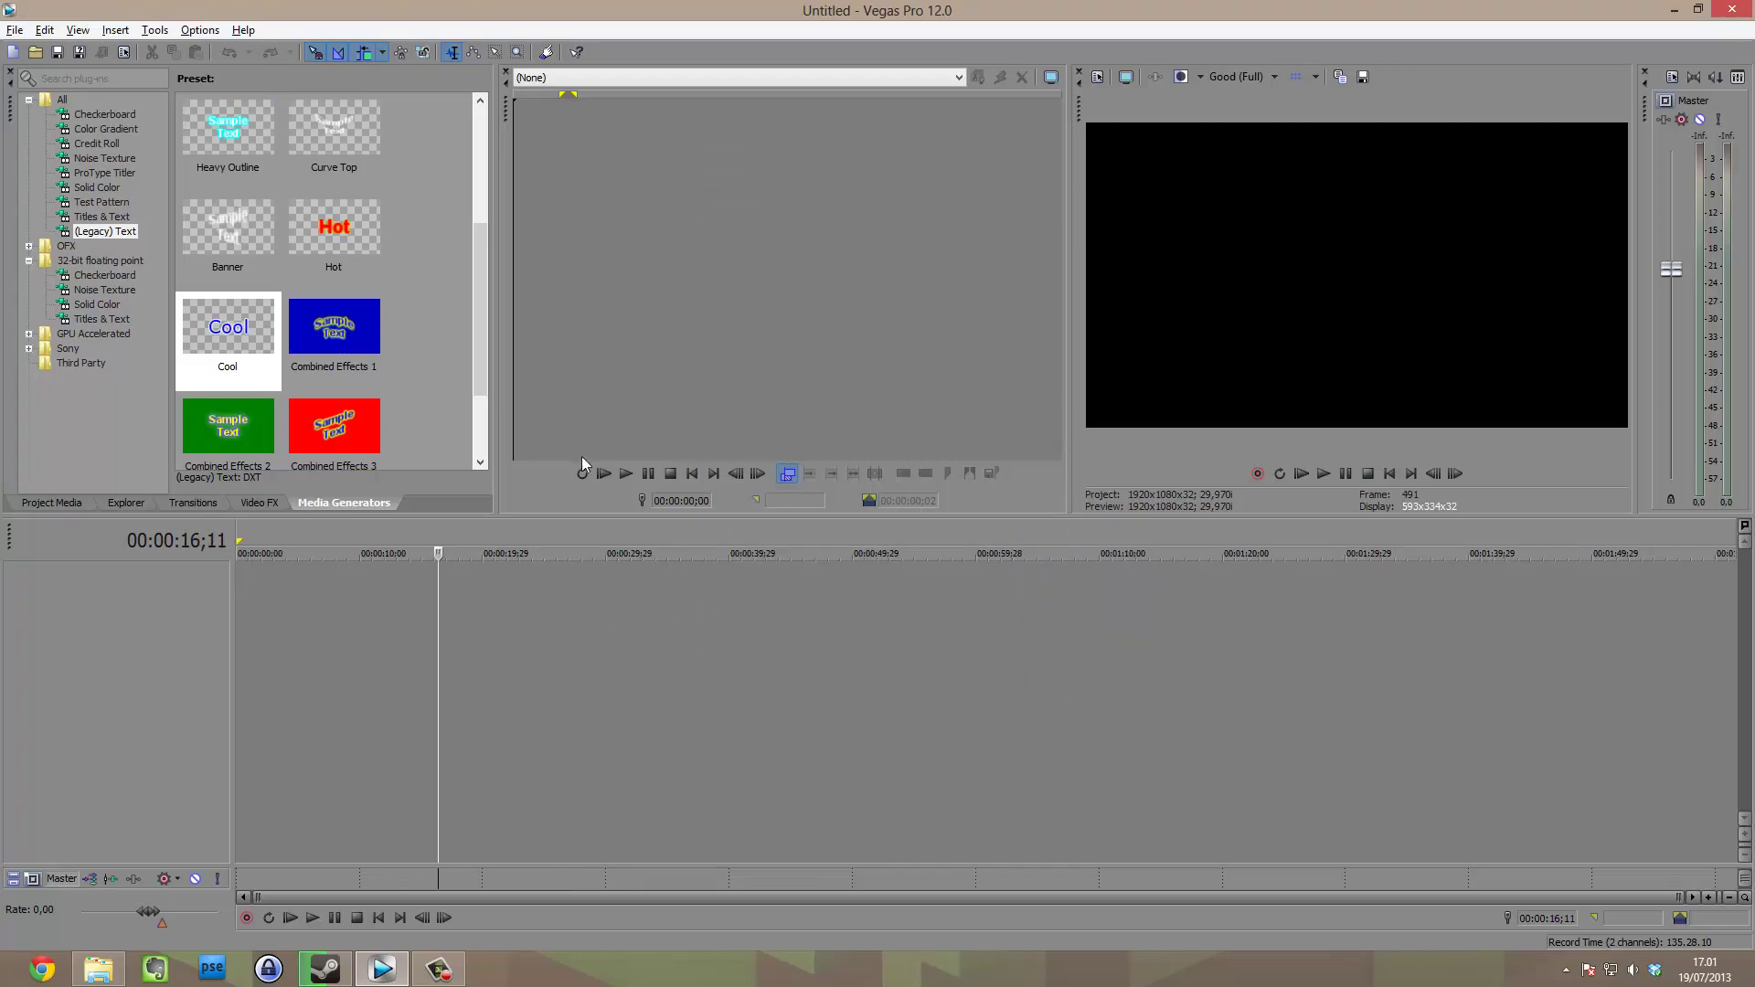
View the Project Media library and the built-in browser listing the files on the REC (F:) drive.
left_click(190, 504)
left_click(114, 505)
left_click(73, 503)
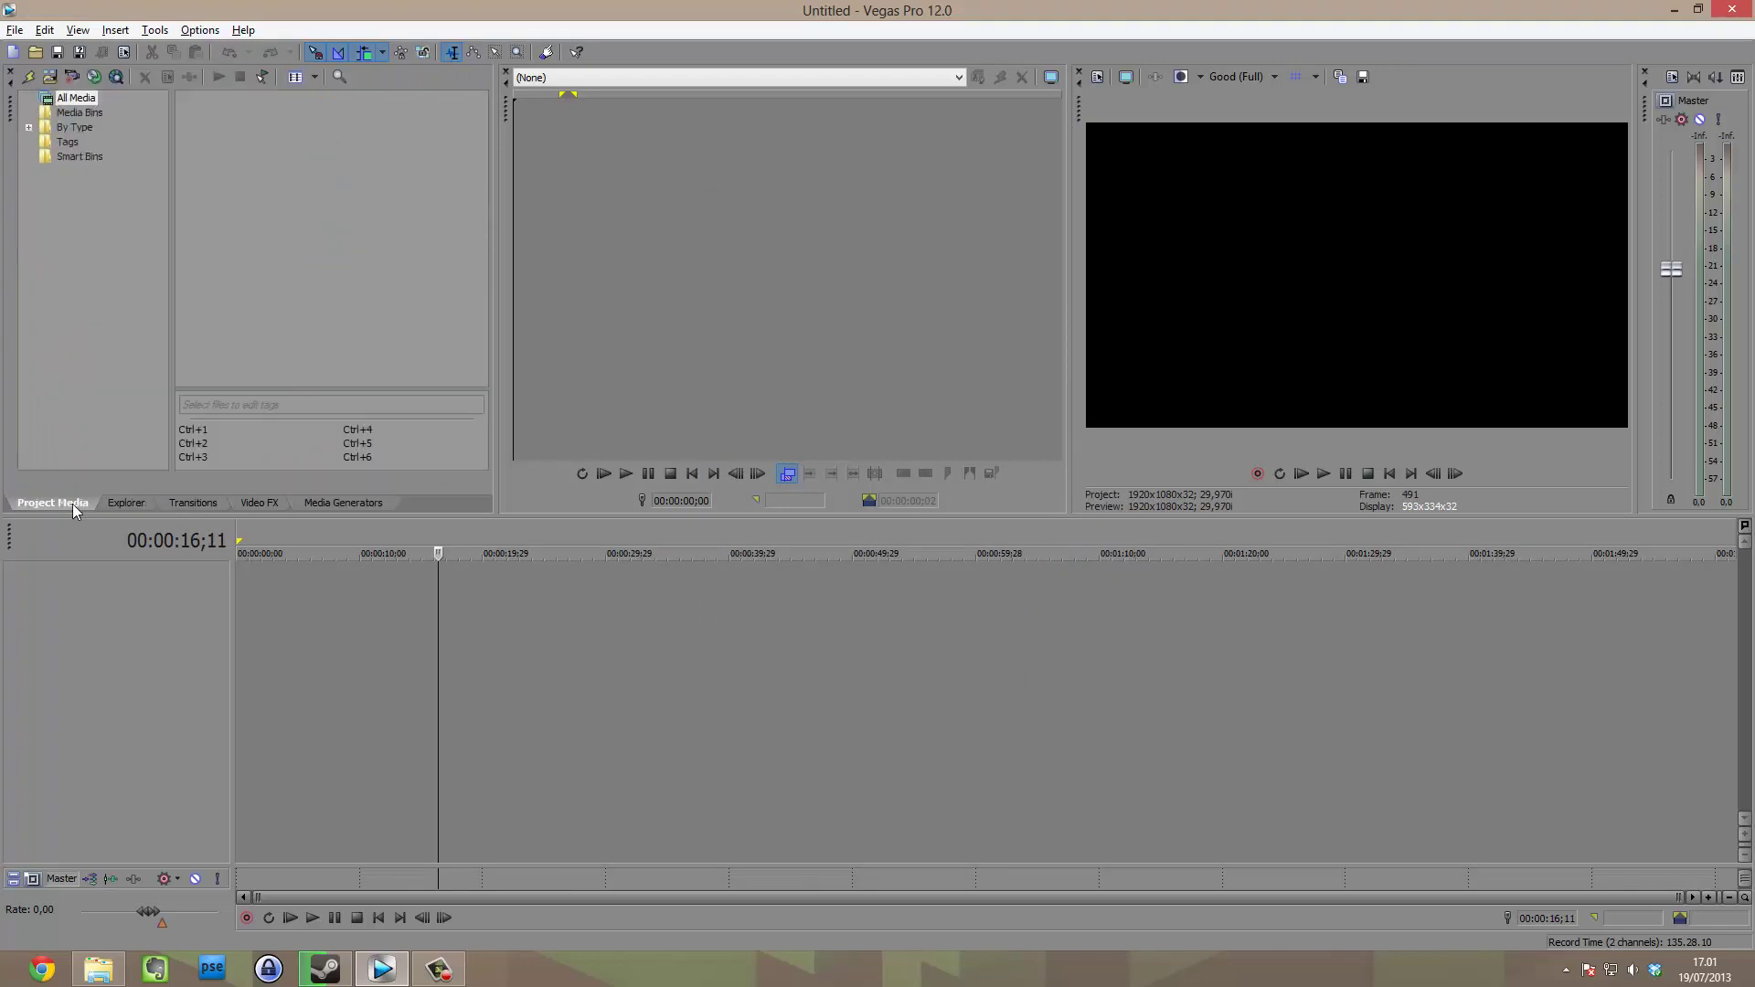
left_click(126, 503)
left_click(98, 969)
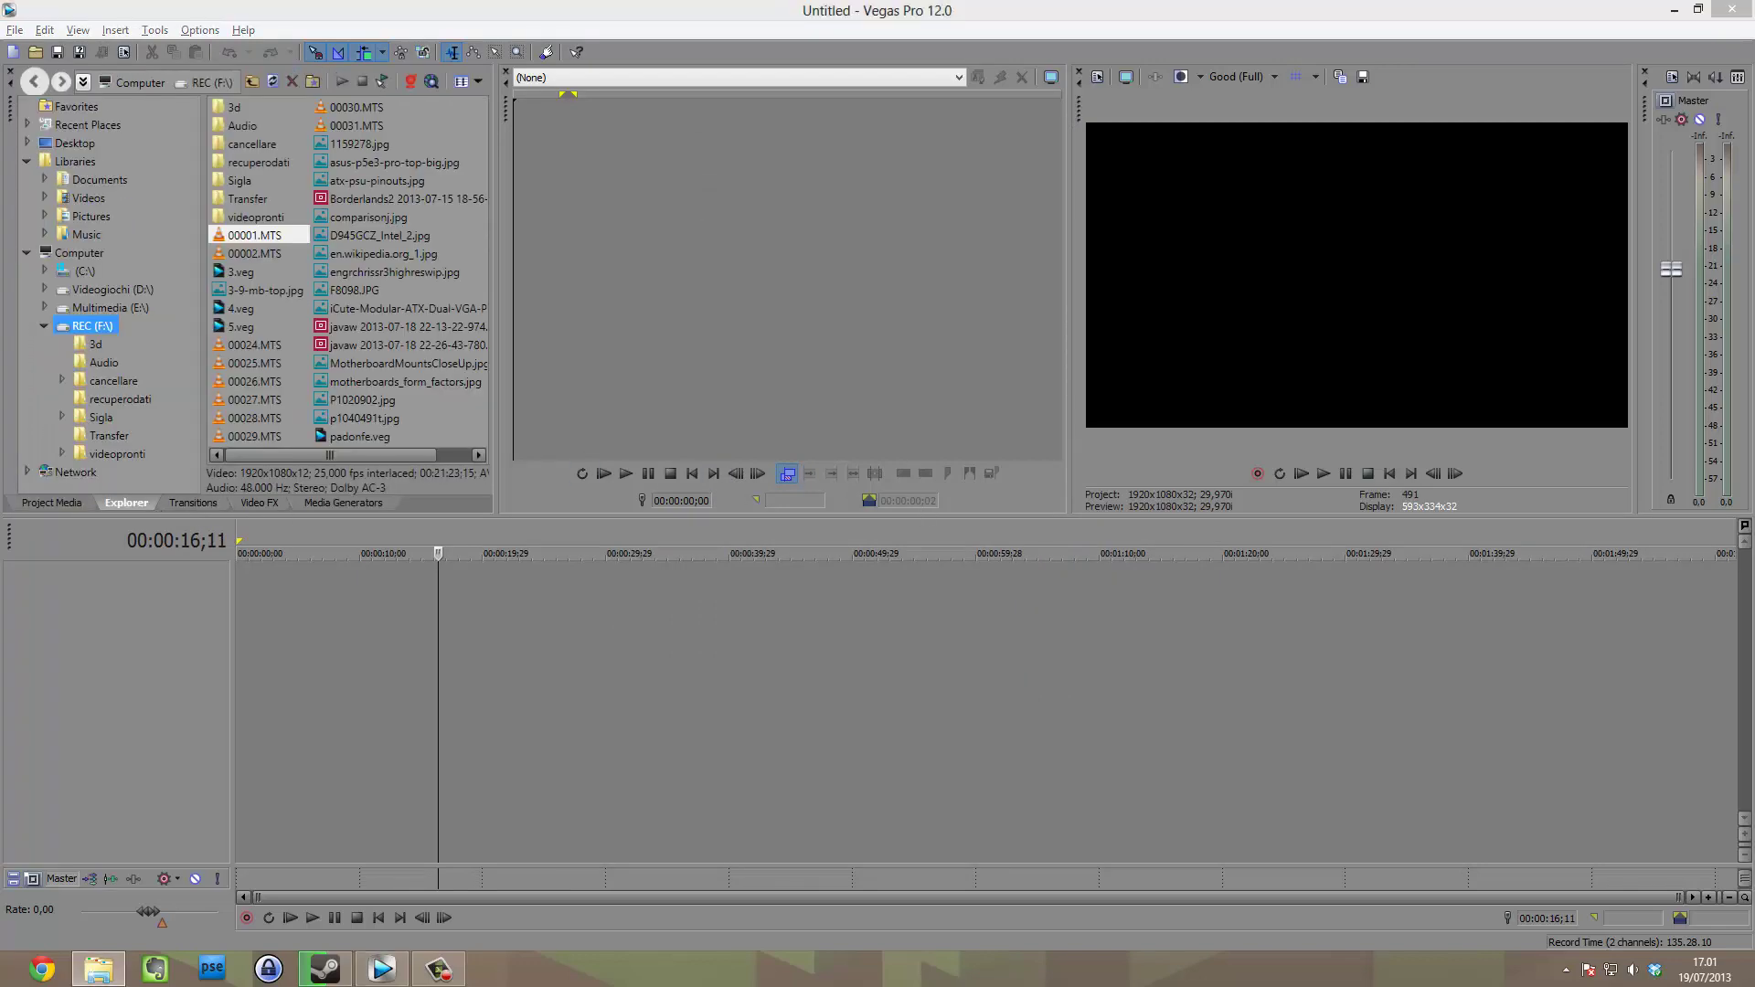
left_click(1253, 530)
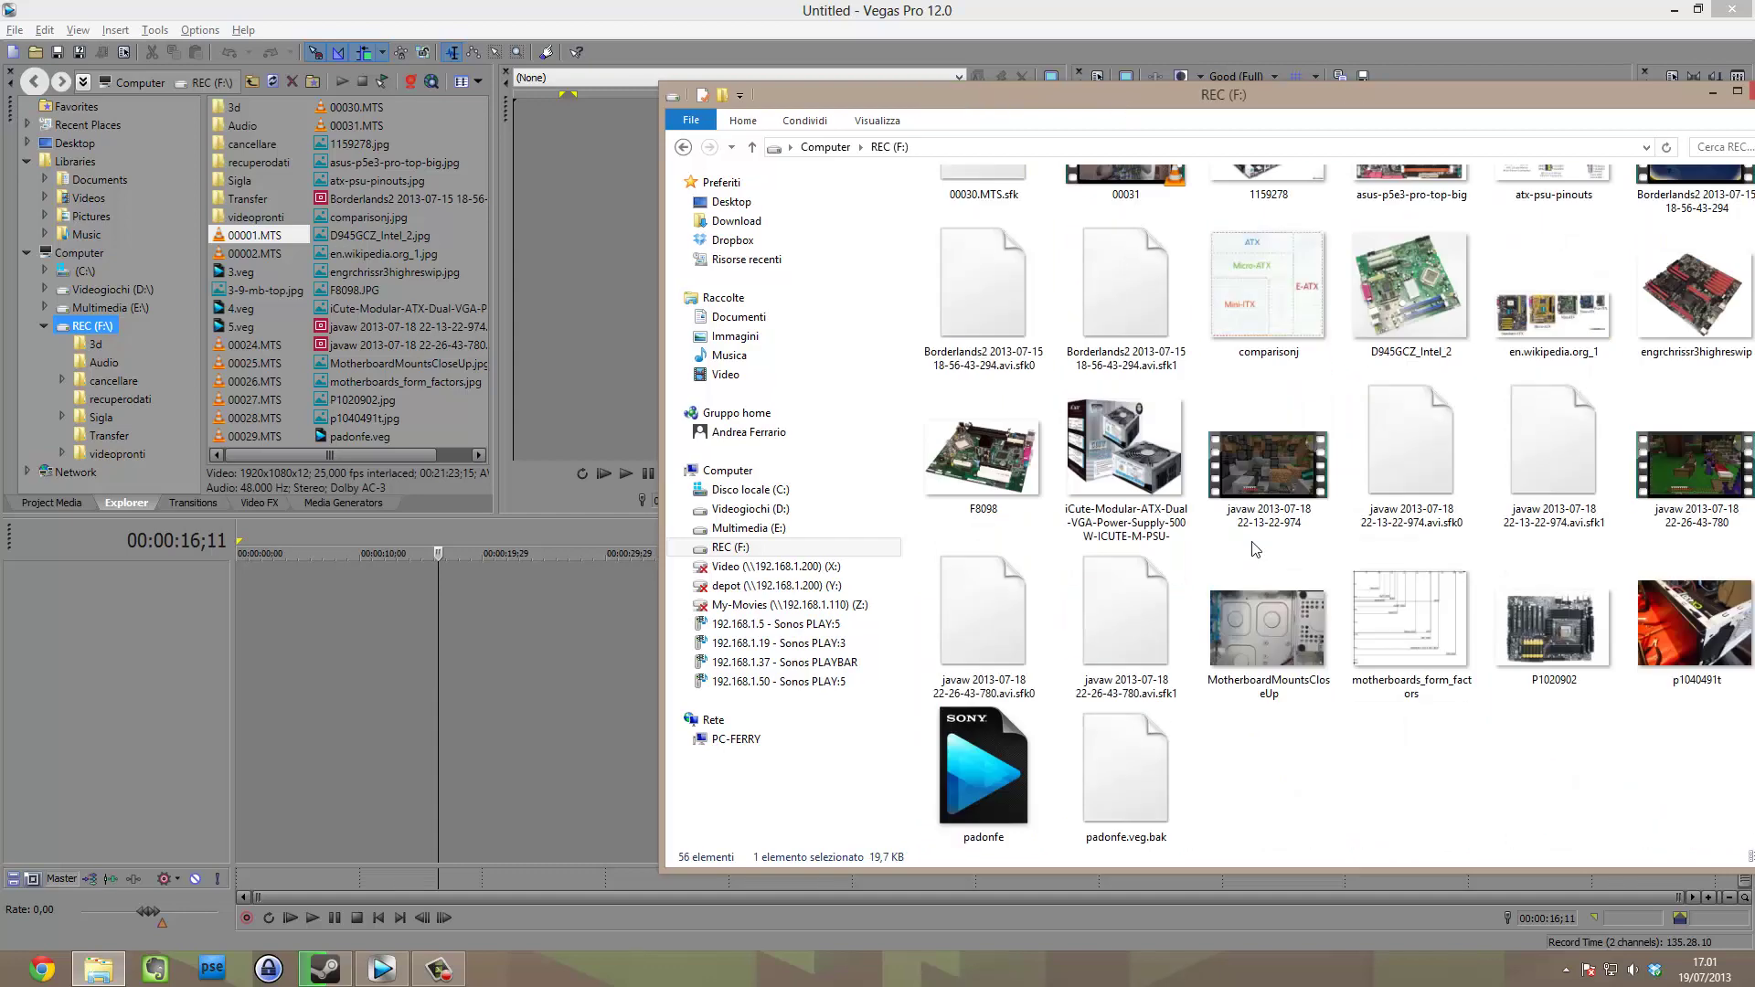
scroll(1313, 414, "down", 10)
left_click(1276, 466)
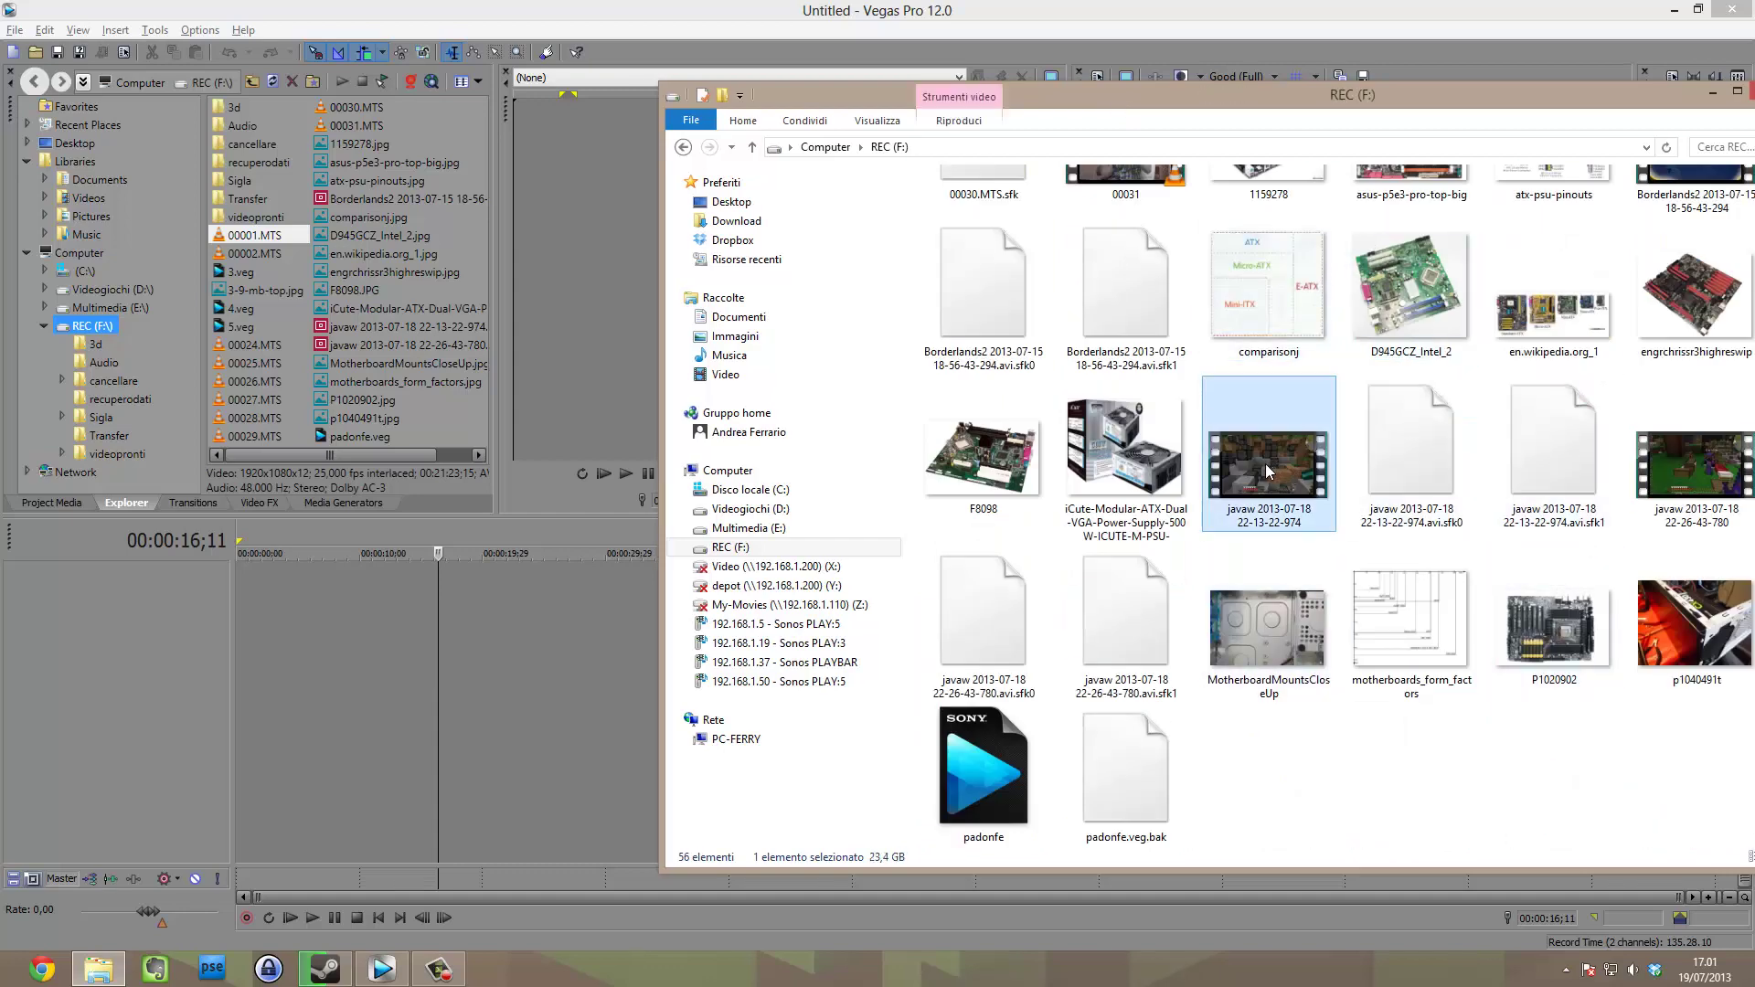
left_click_drag(1553, 92, 1682, 97)
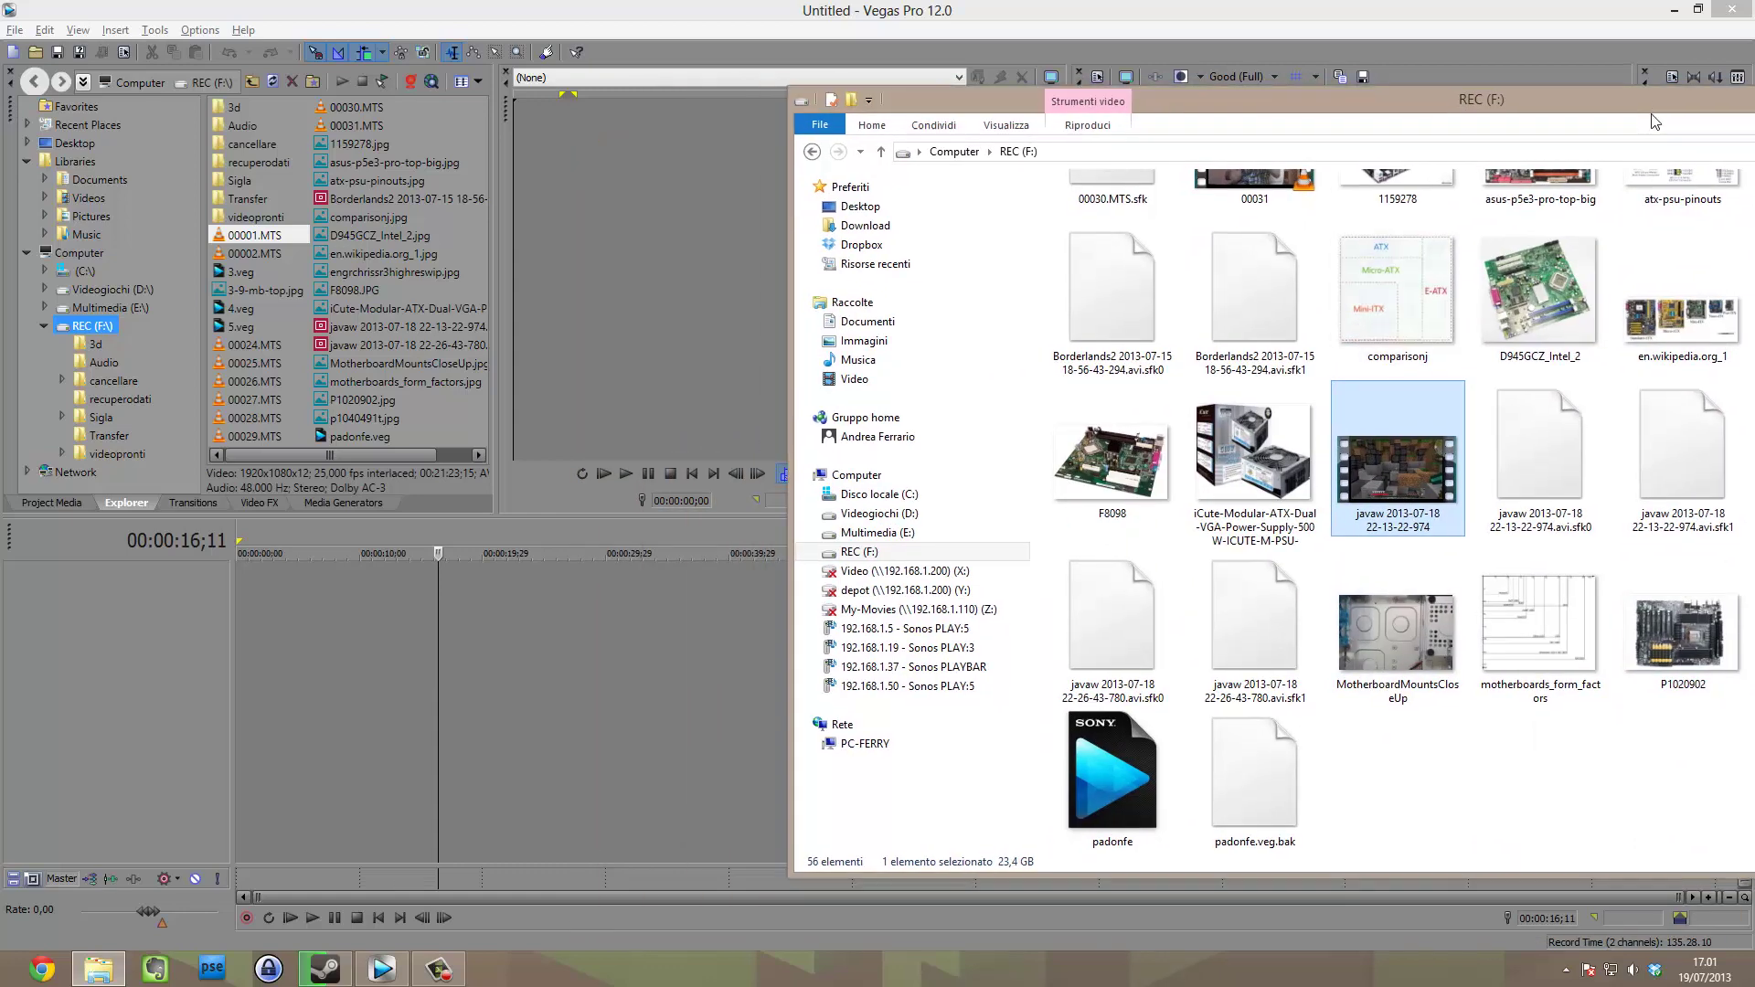
left_click(1406, 637)
left_click(1411, 469)
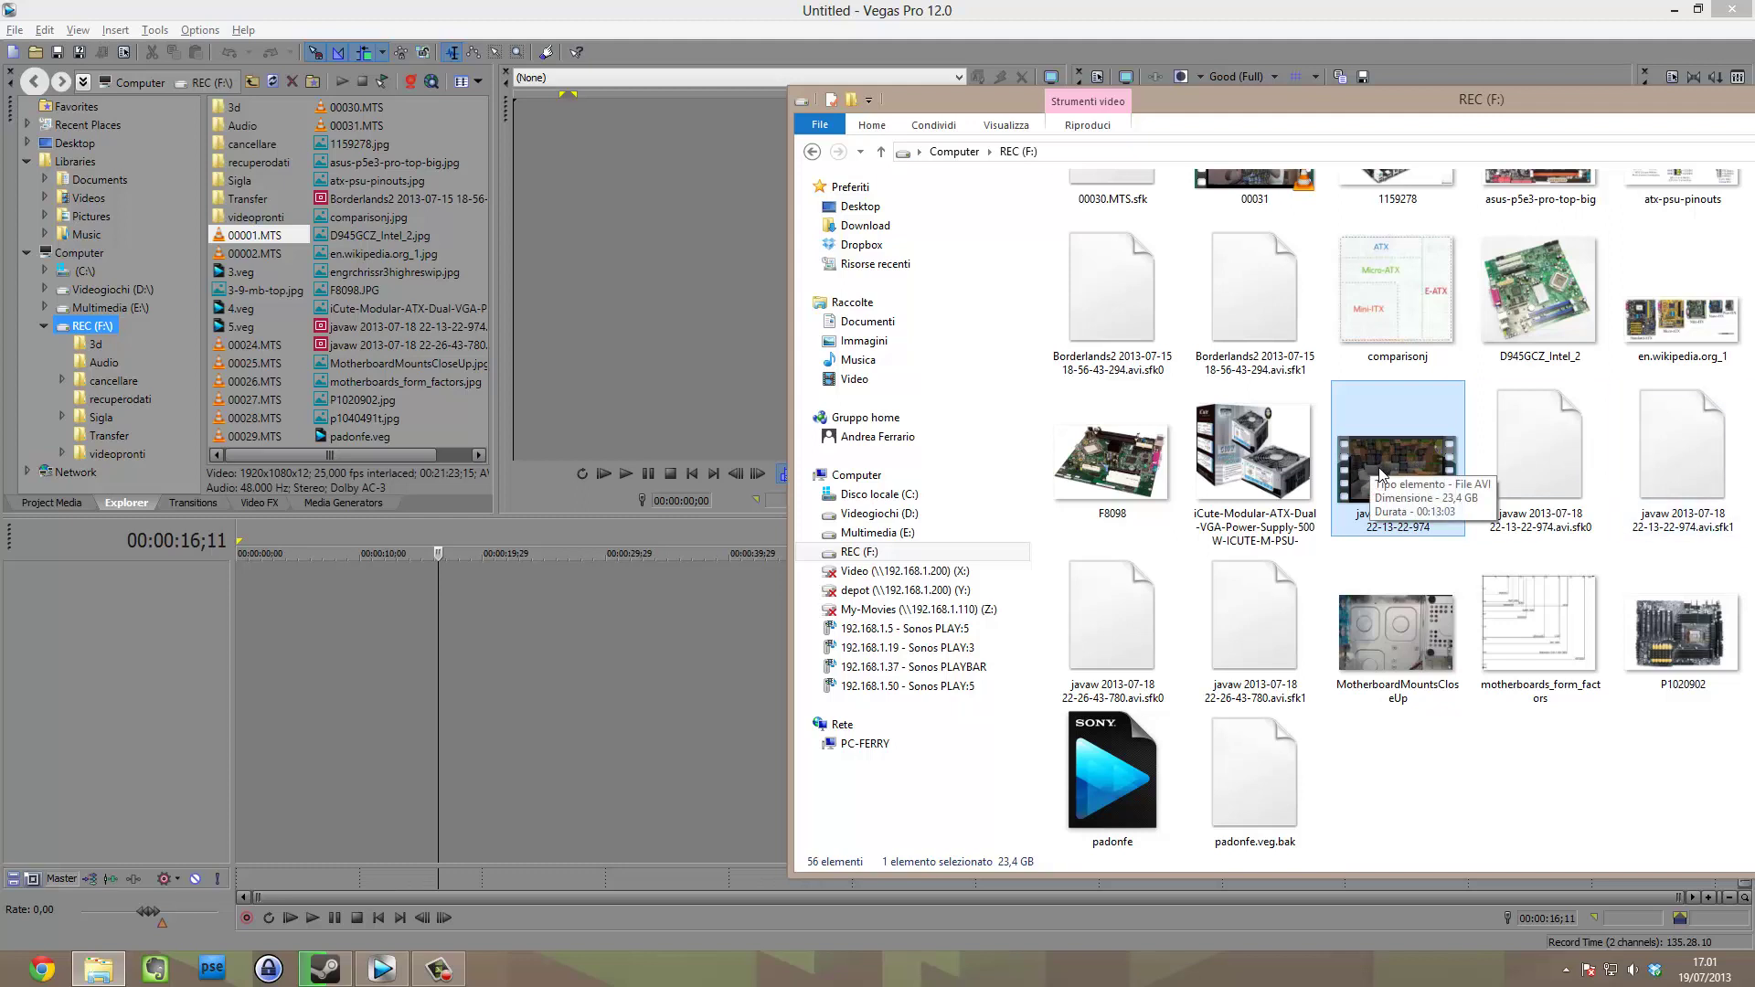
scroll(1380, 469, "up", 10)
left_click(1537, 402)
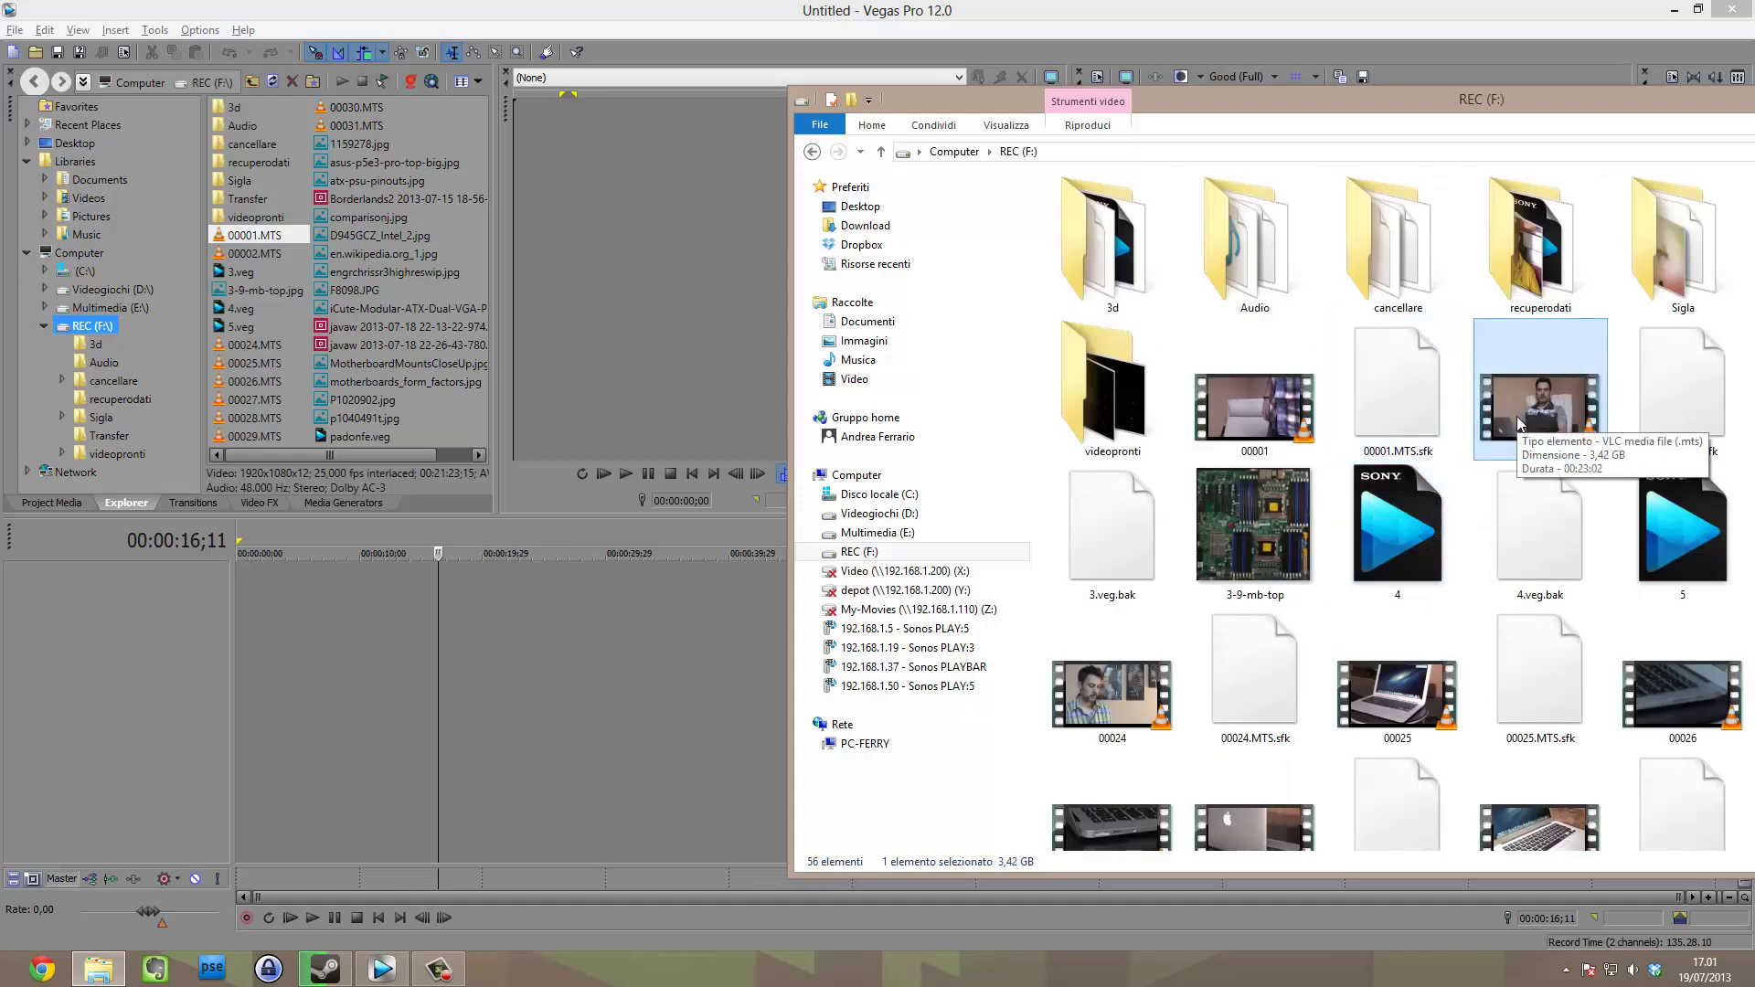
scroll(1513, 414, "down", 3)
left_click(1488, 406)
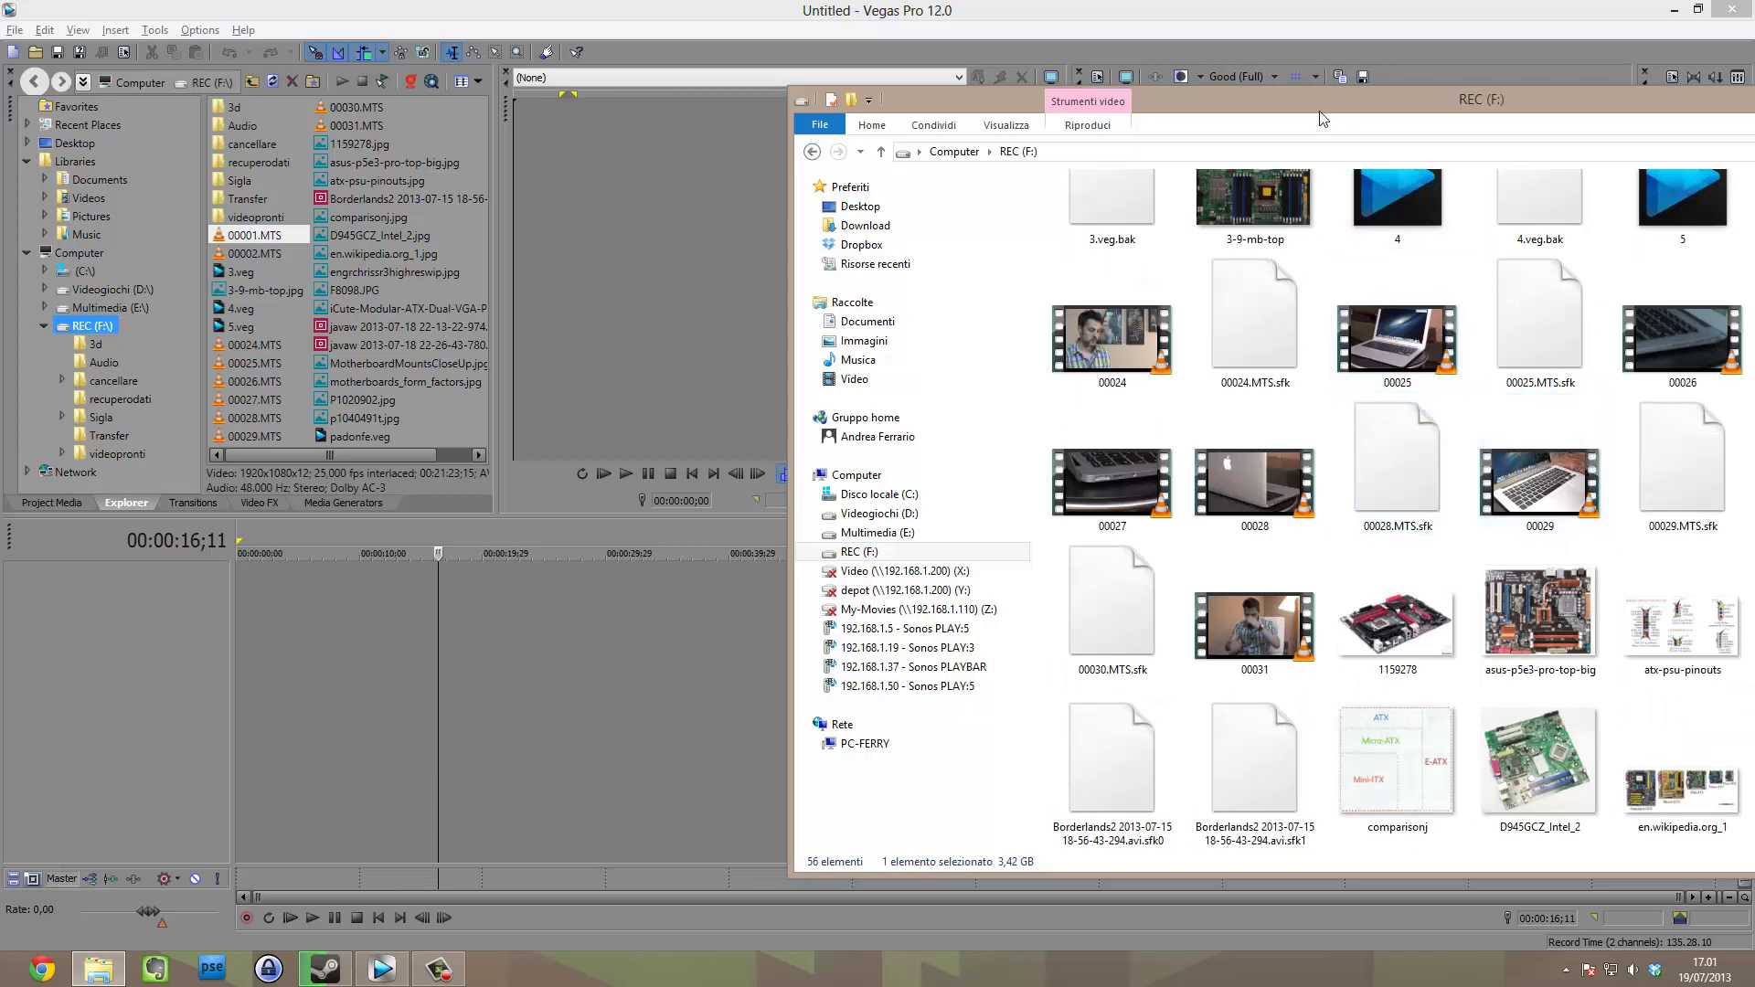
scroll(1381, 640, "down", 4)
left_click(1397, 475)
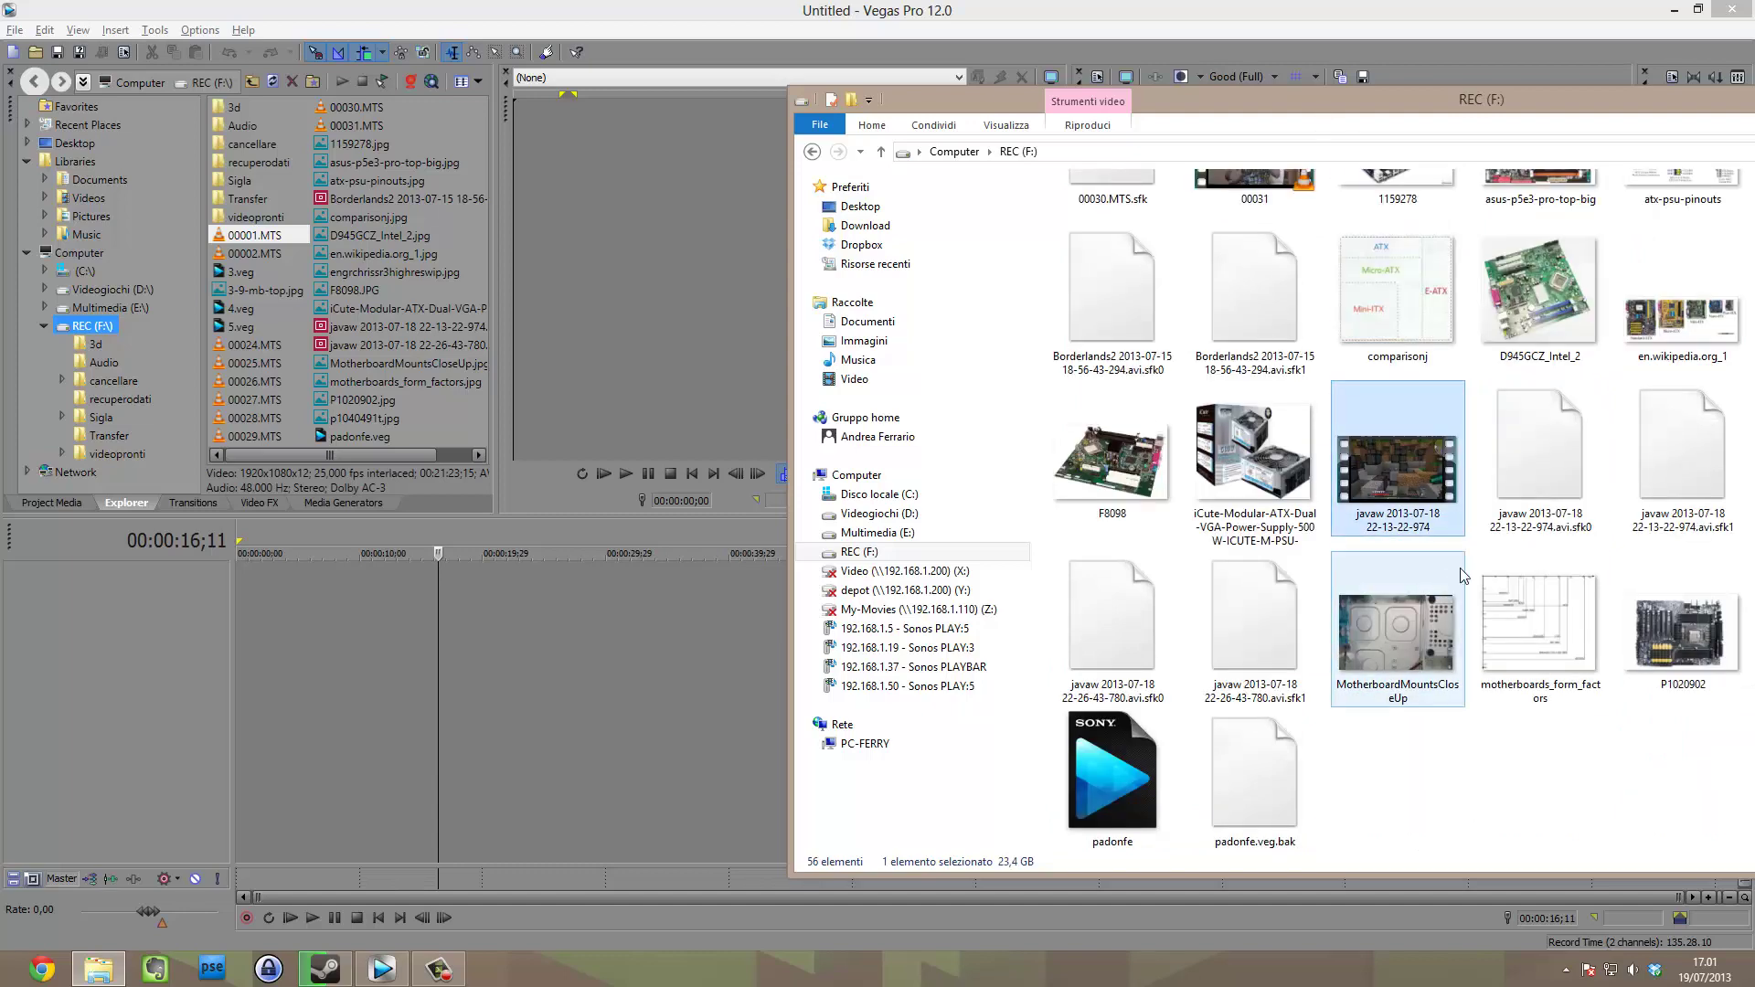
left_click_drag(1353, 109, 1394, 115)
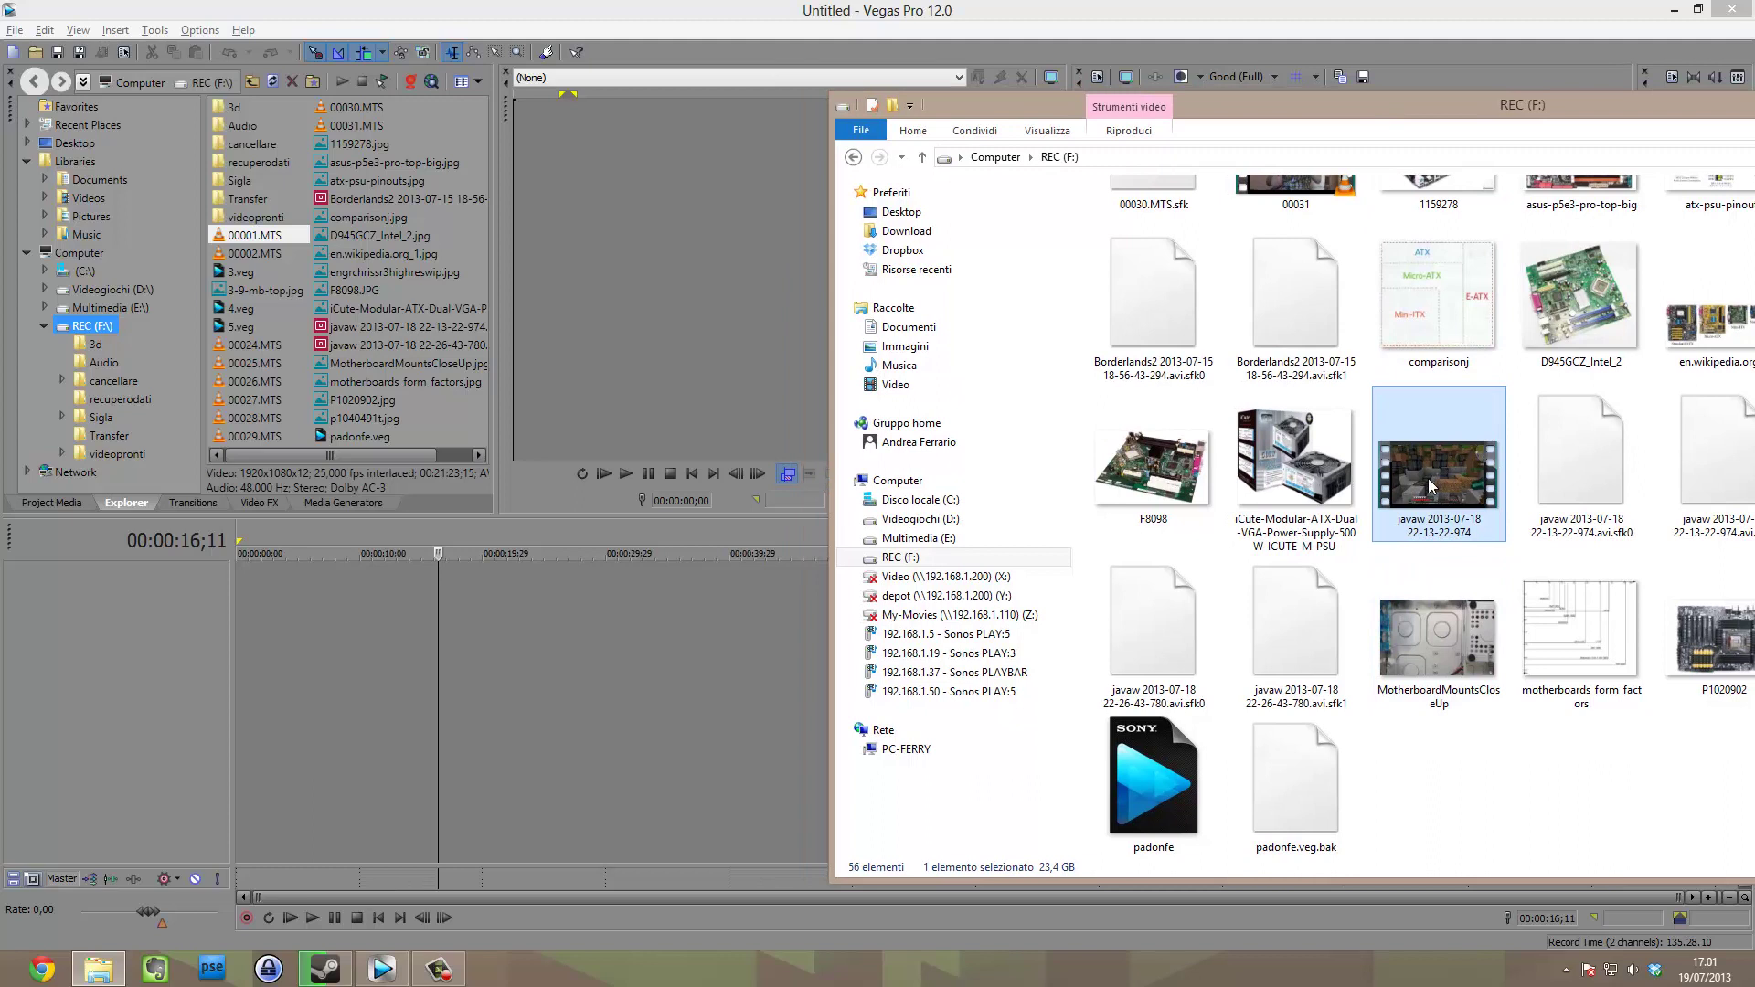
left_click_drag(1423, 479, 605, 688)
left_click_drag(480, 706, 472, 721)
left_click_drag(1435, 475, 104, 430)
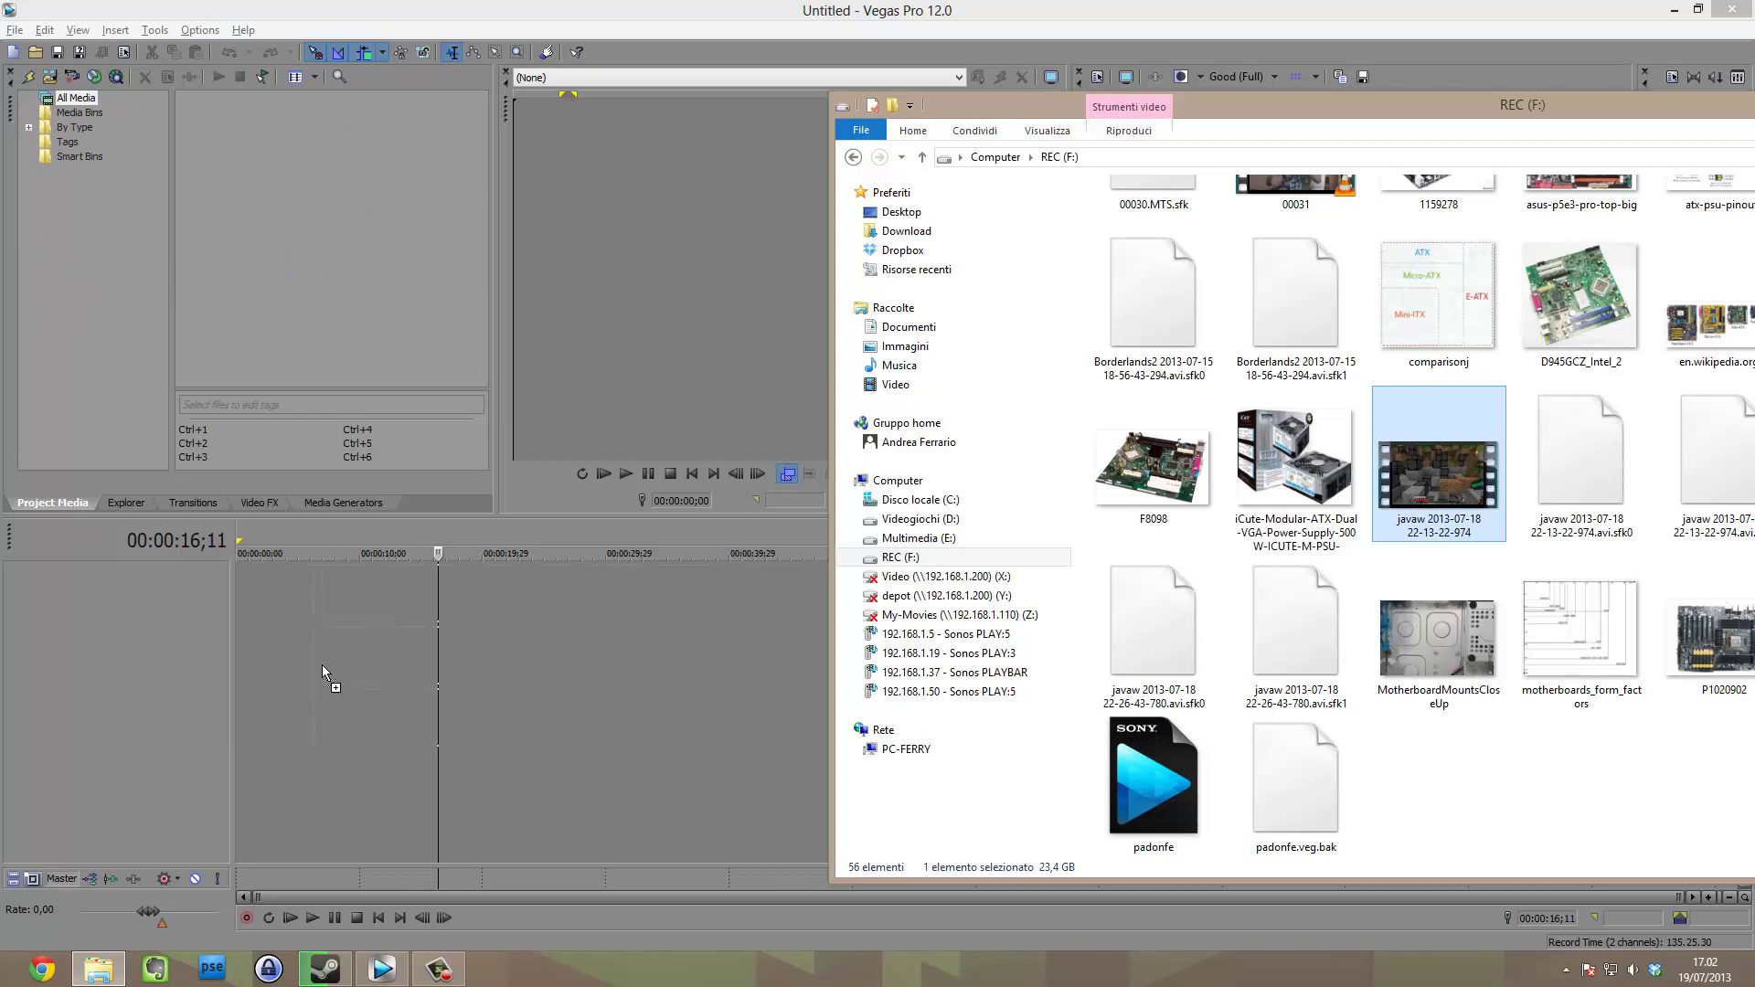
left_click_drag(322, 665, 296, 295)
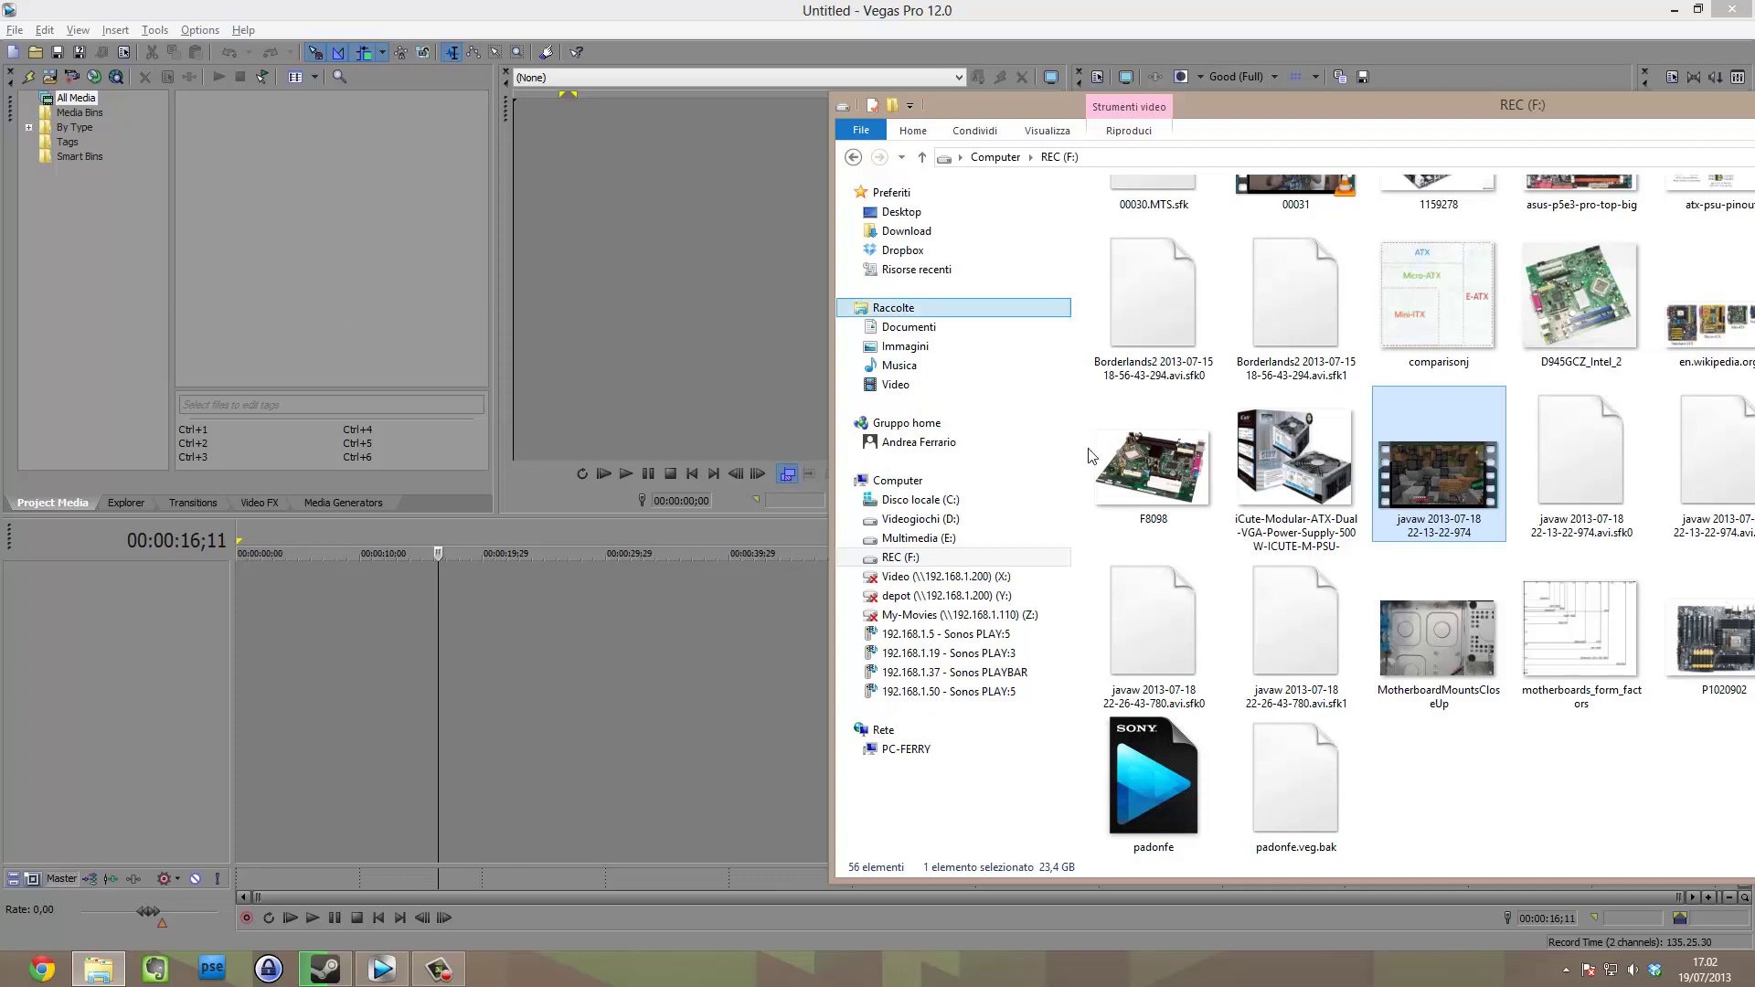
Select javaw 22-13-22-974, javaw 22-26-43-780 and 00024 in the file explorer and import them into the project media.
left_click_drag(1408, 134, 916, 166)
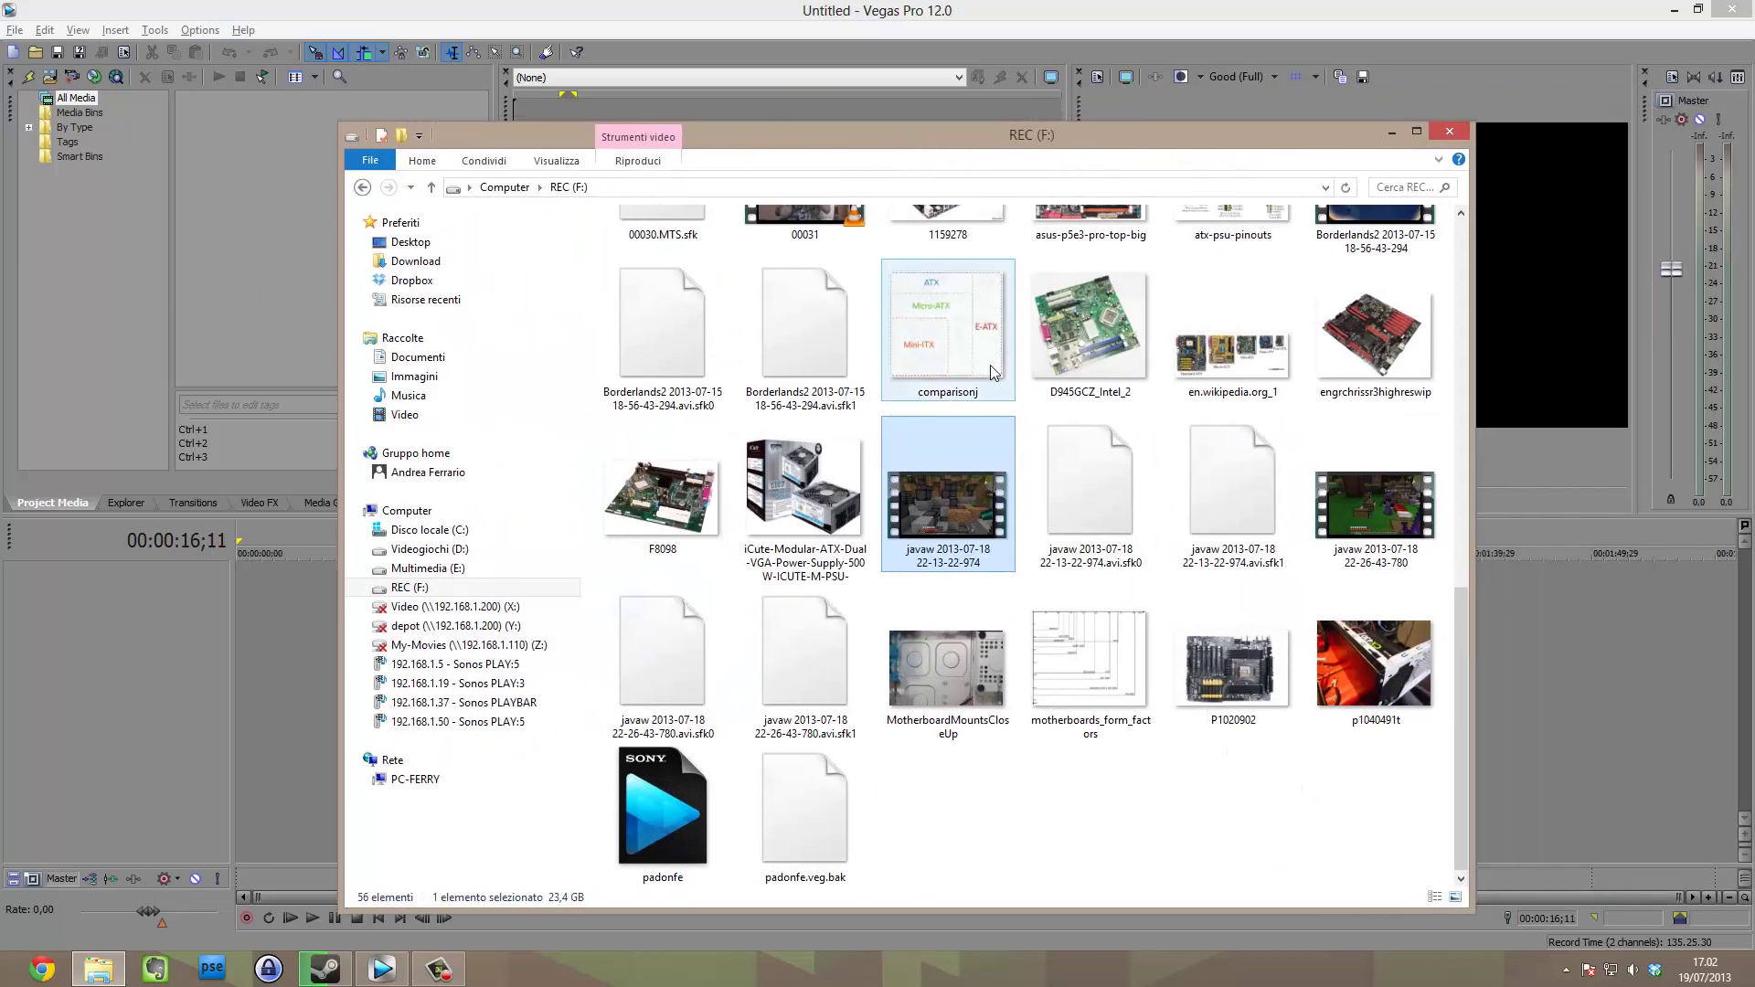
left_click(1342, 502, "ctrl")
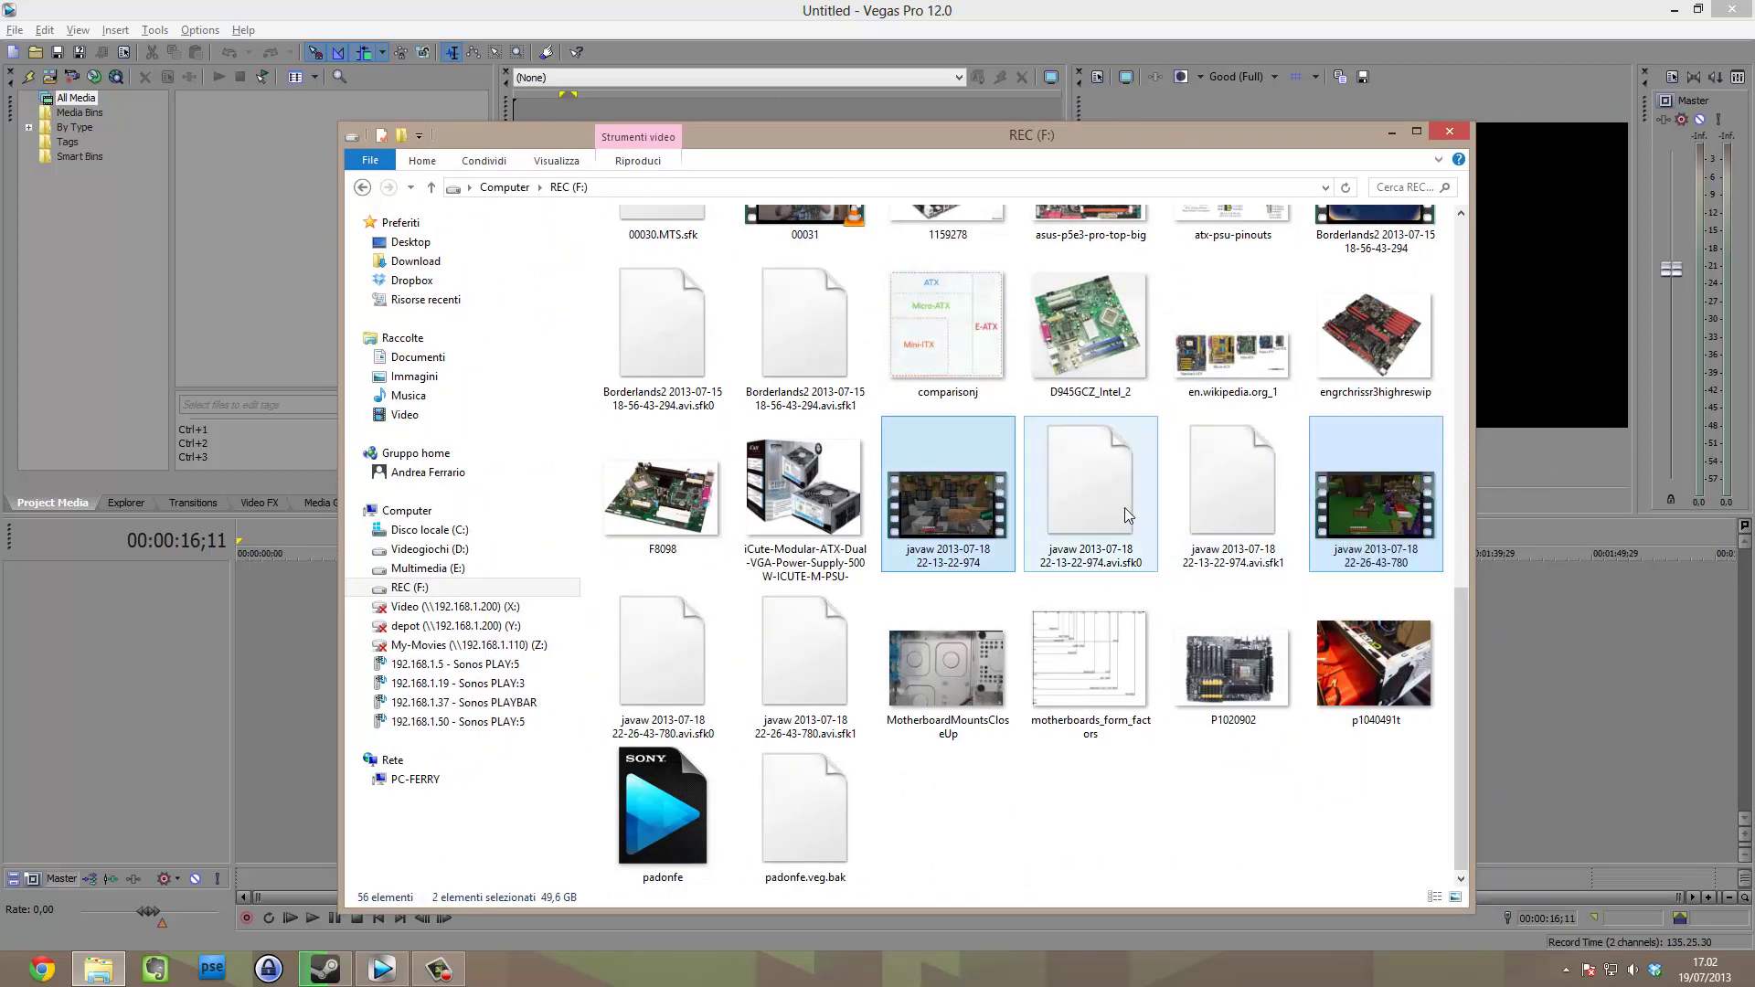
scroll(1127, 514, "up", 3)
left_click(662, 292, "ctrl")
left_click_drag(997, 132, 1626, 174)
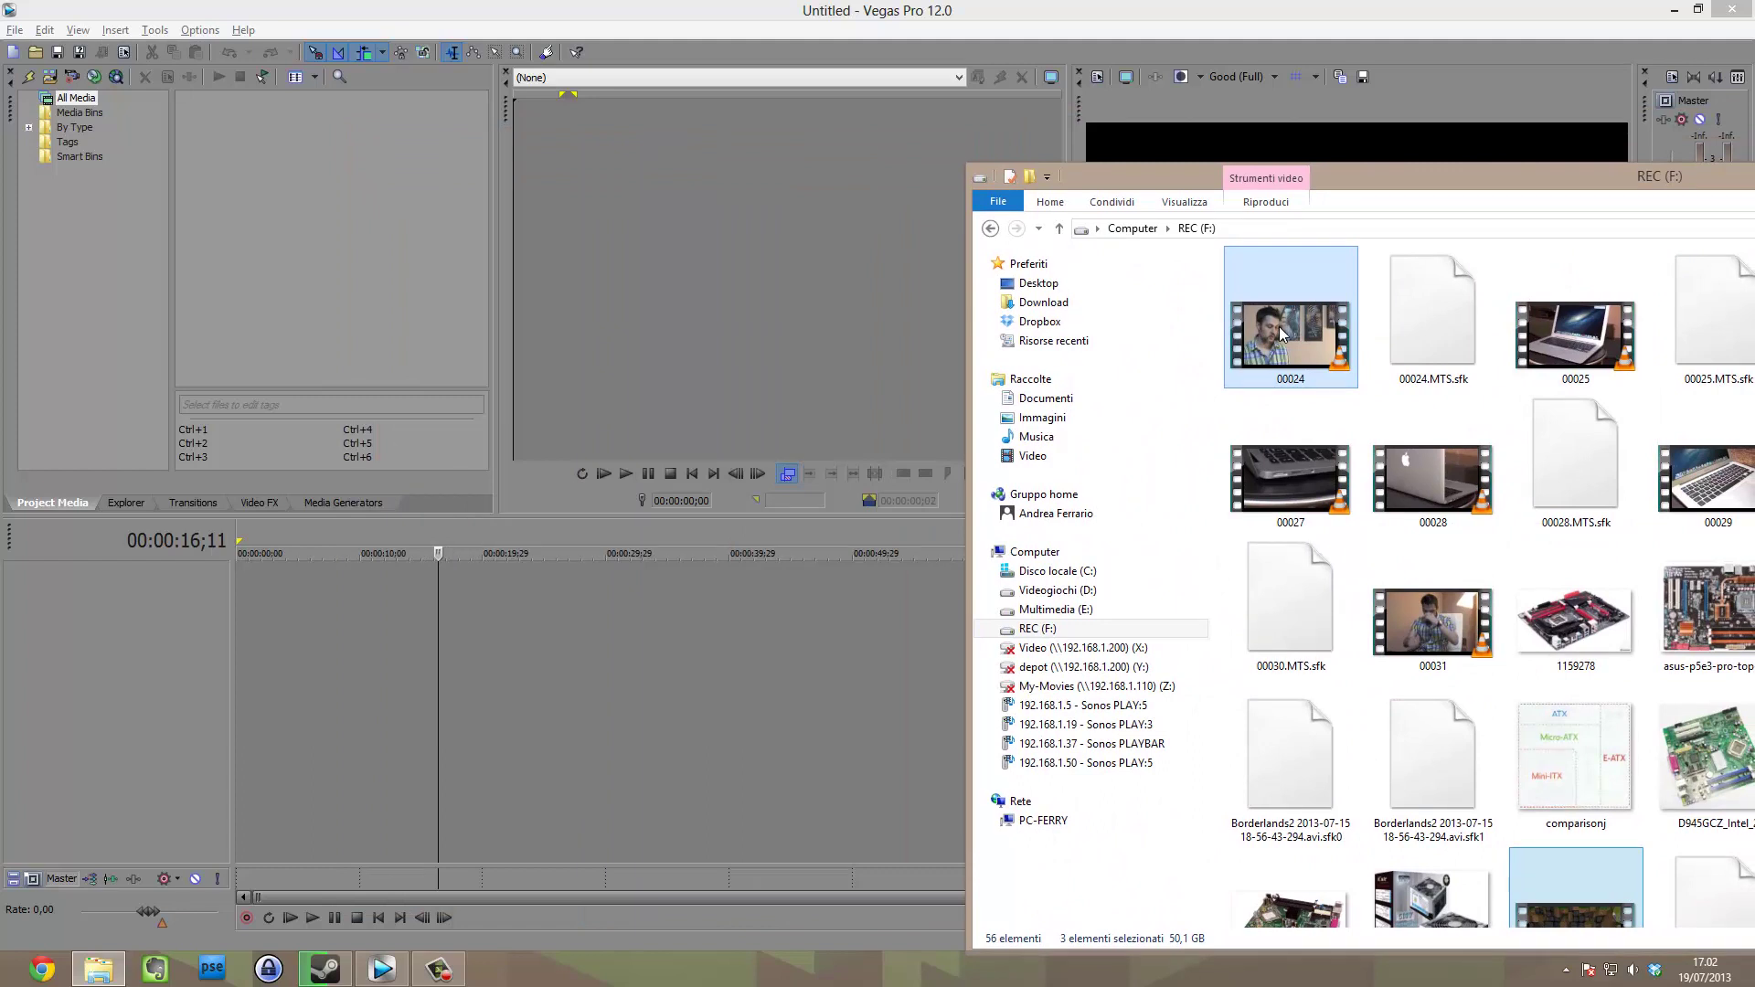
left_click_drag(1281, 334, 283, 319)
Select the imported clips one after another in the project media to view their video and audio properties.
left_click(366, 321)
left_click(363, 129)
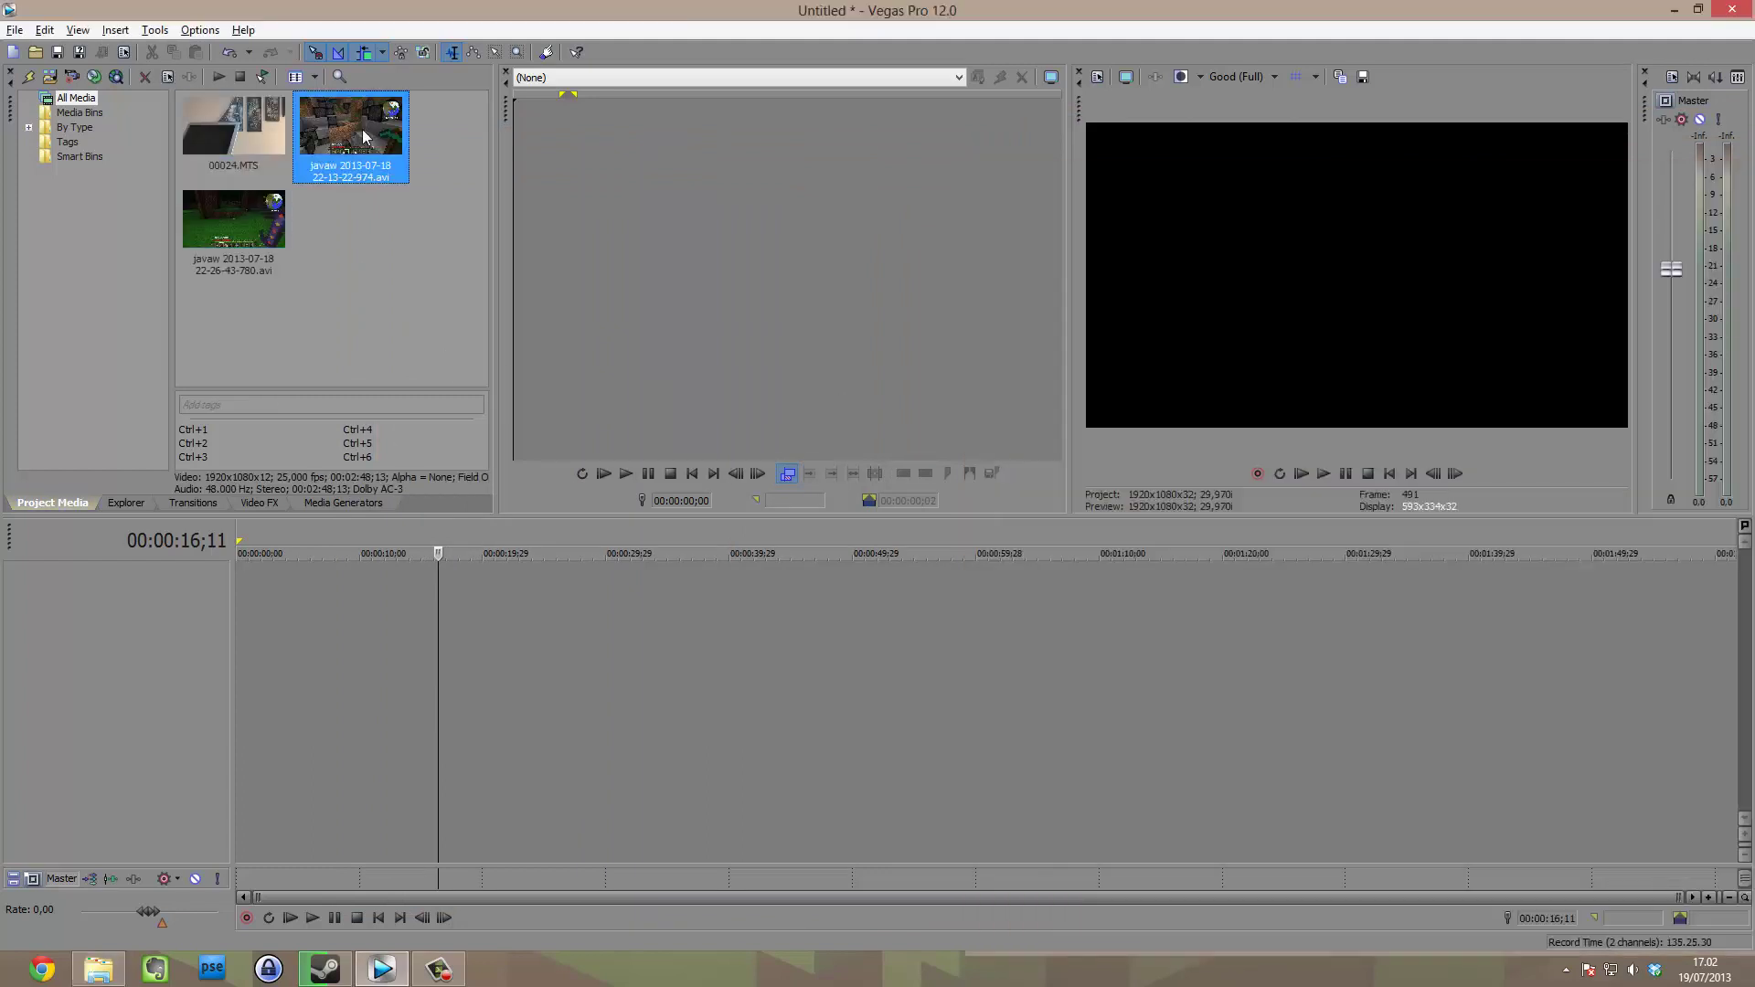
left_click(255, 124)
left_click(245, 205)
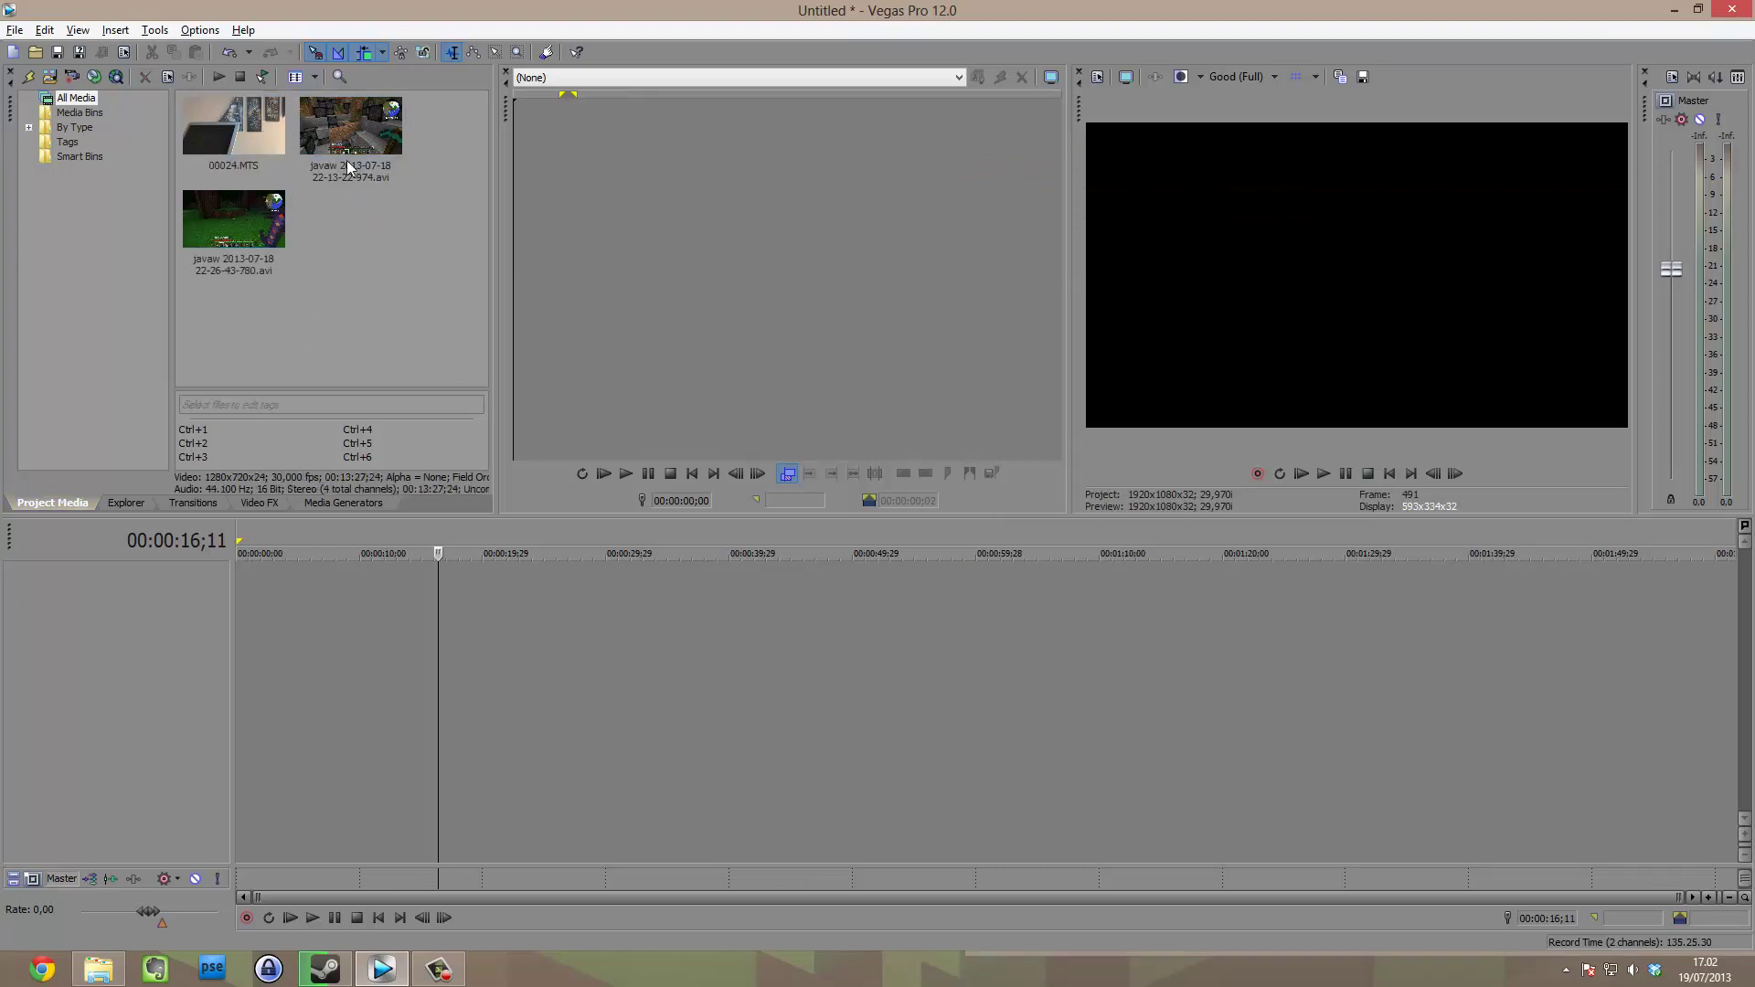
left_click(352, 169)
left_click(289, 219)
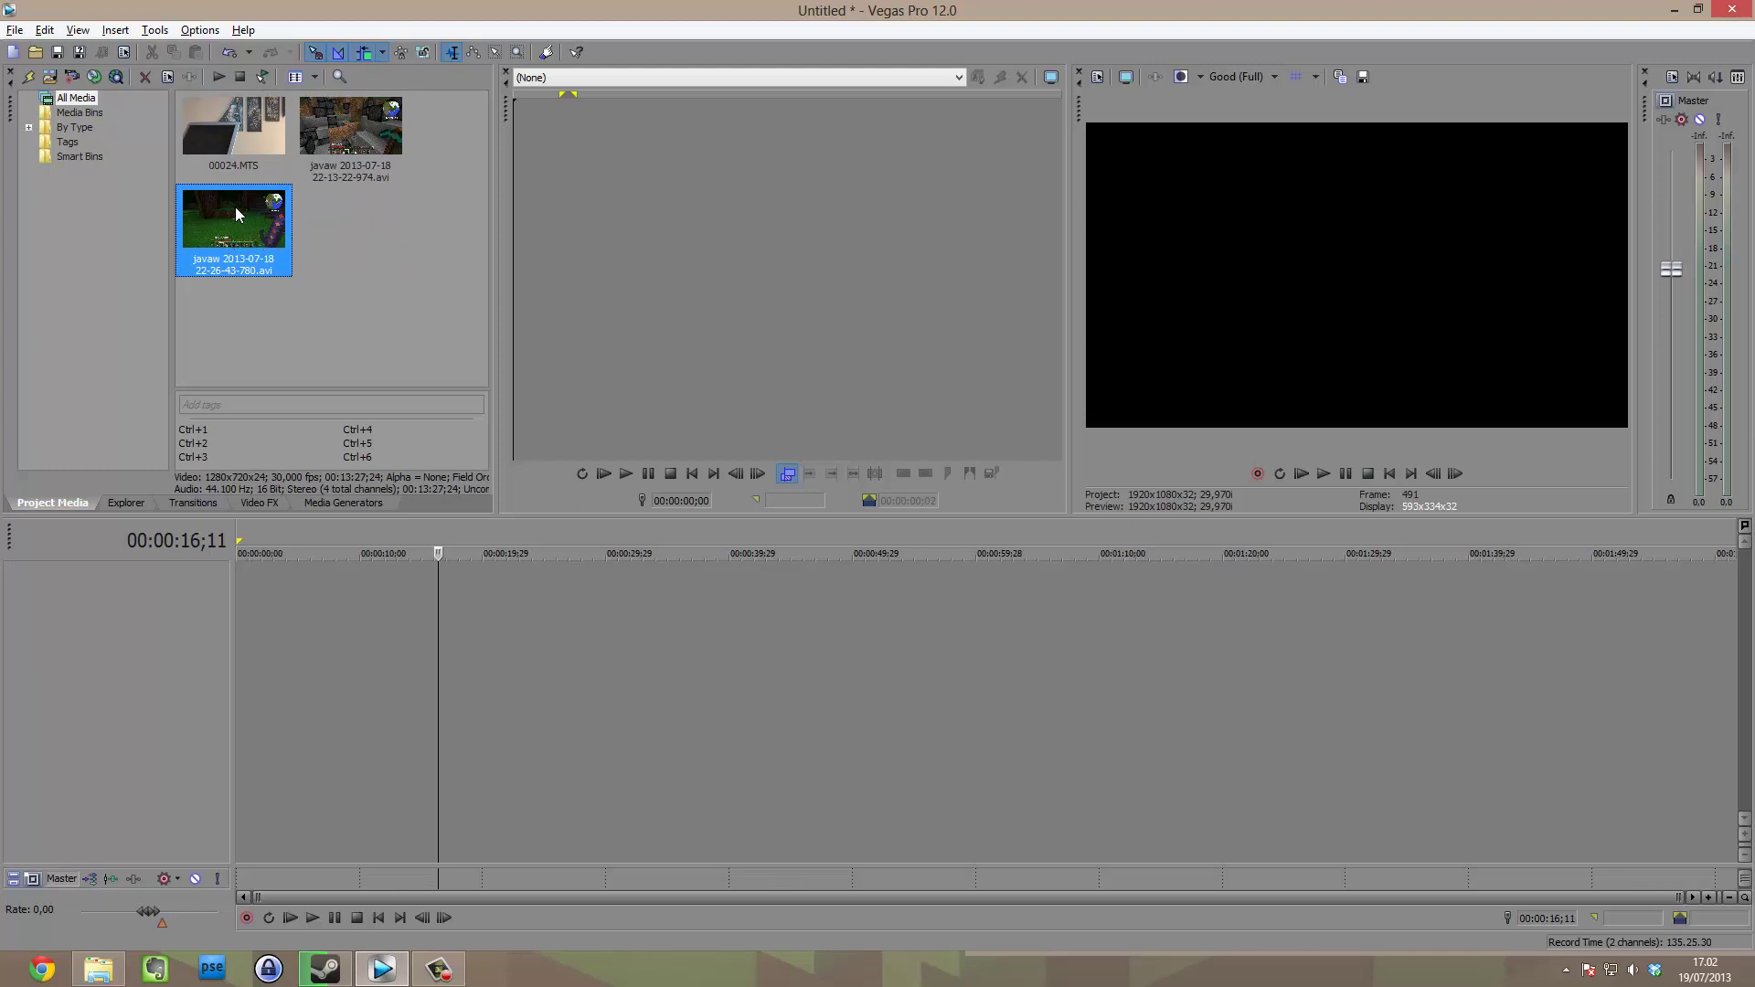
right_click(234, 207)
left_click(393, 204)
left_click(338, 216)
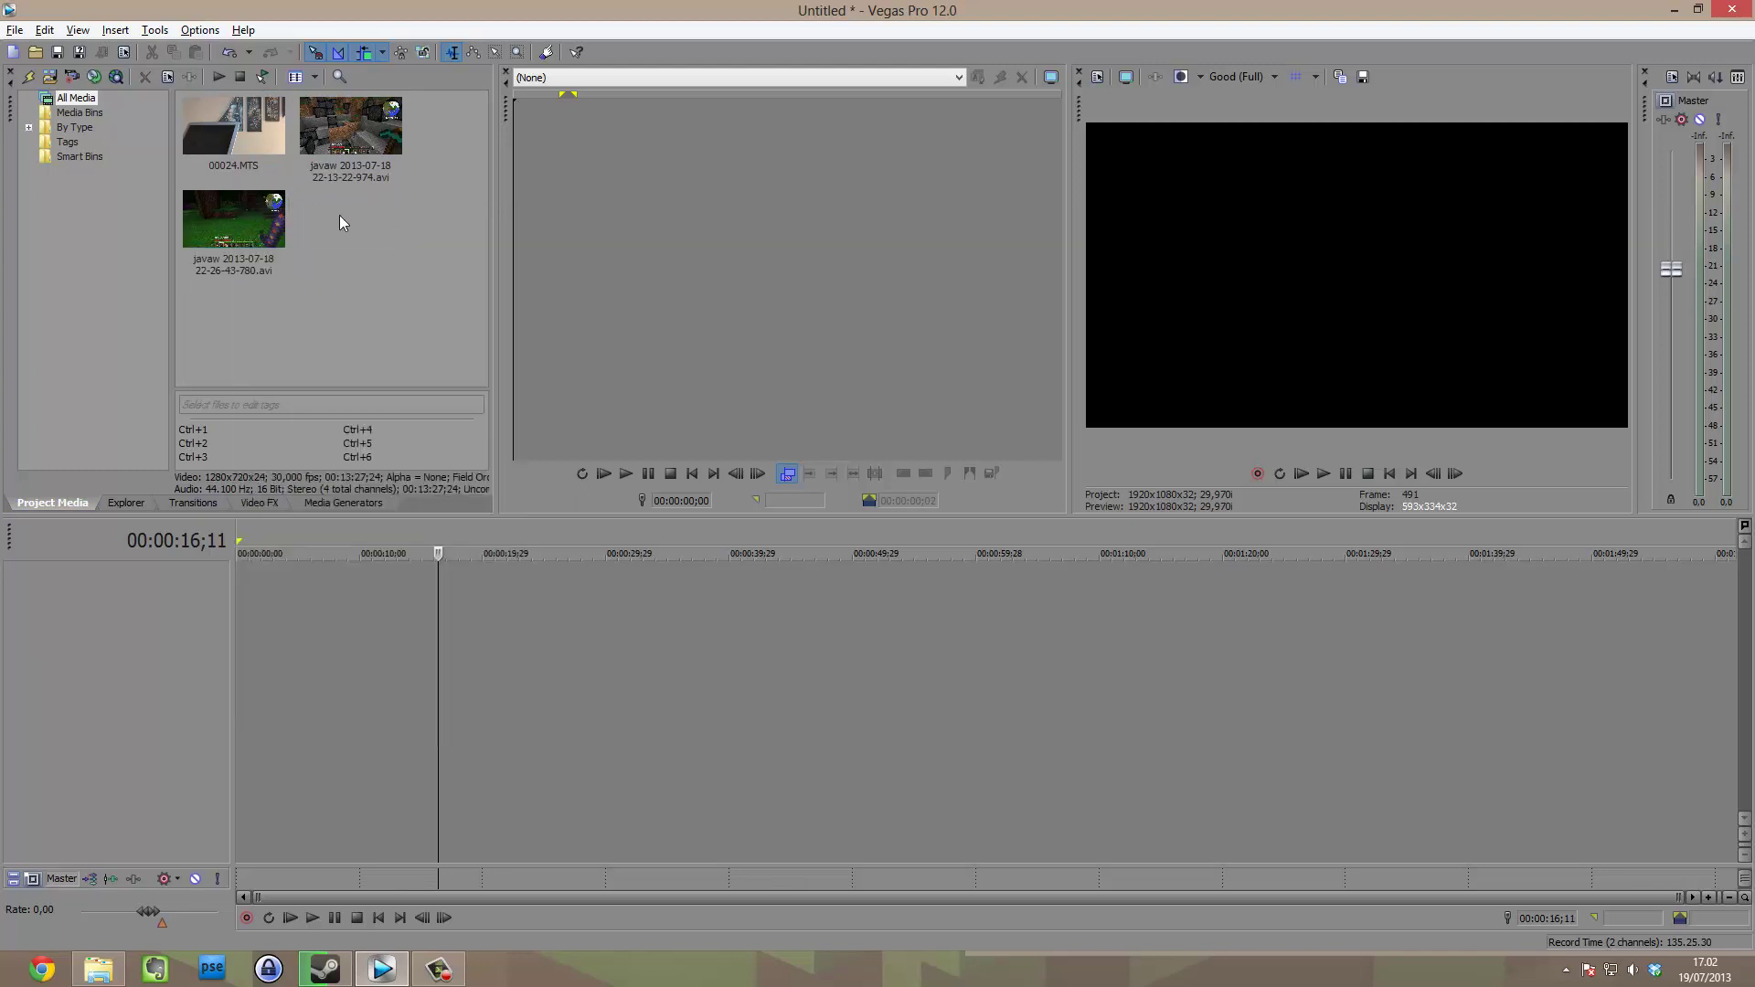
right_click(268, 225)
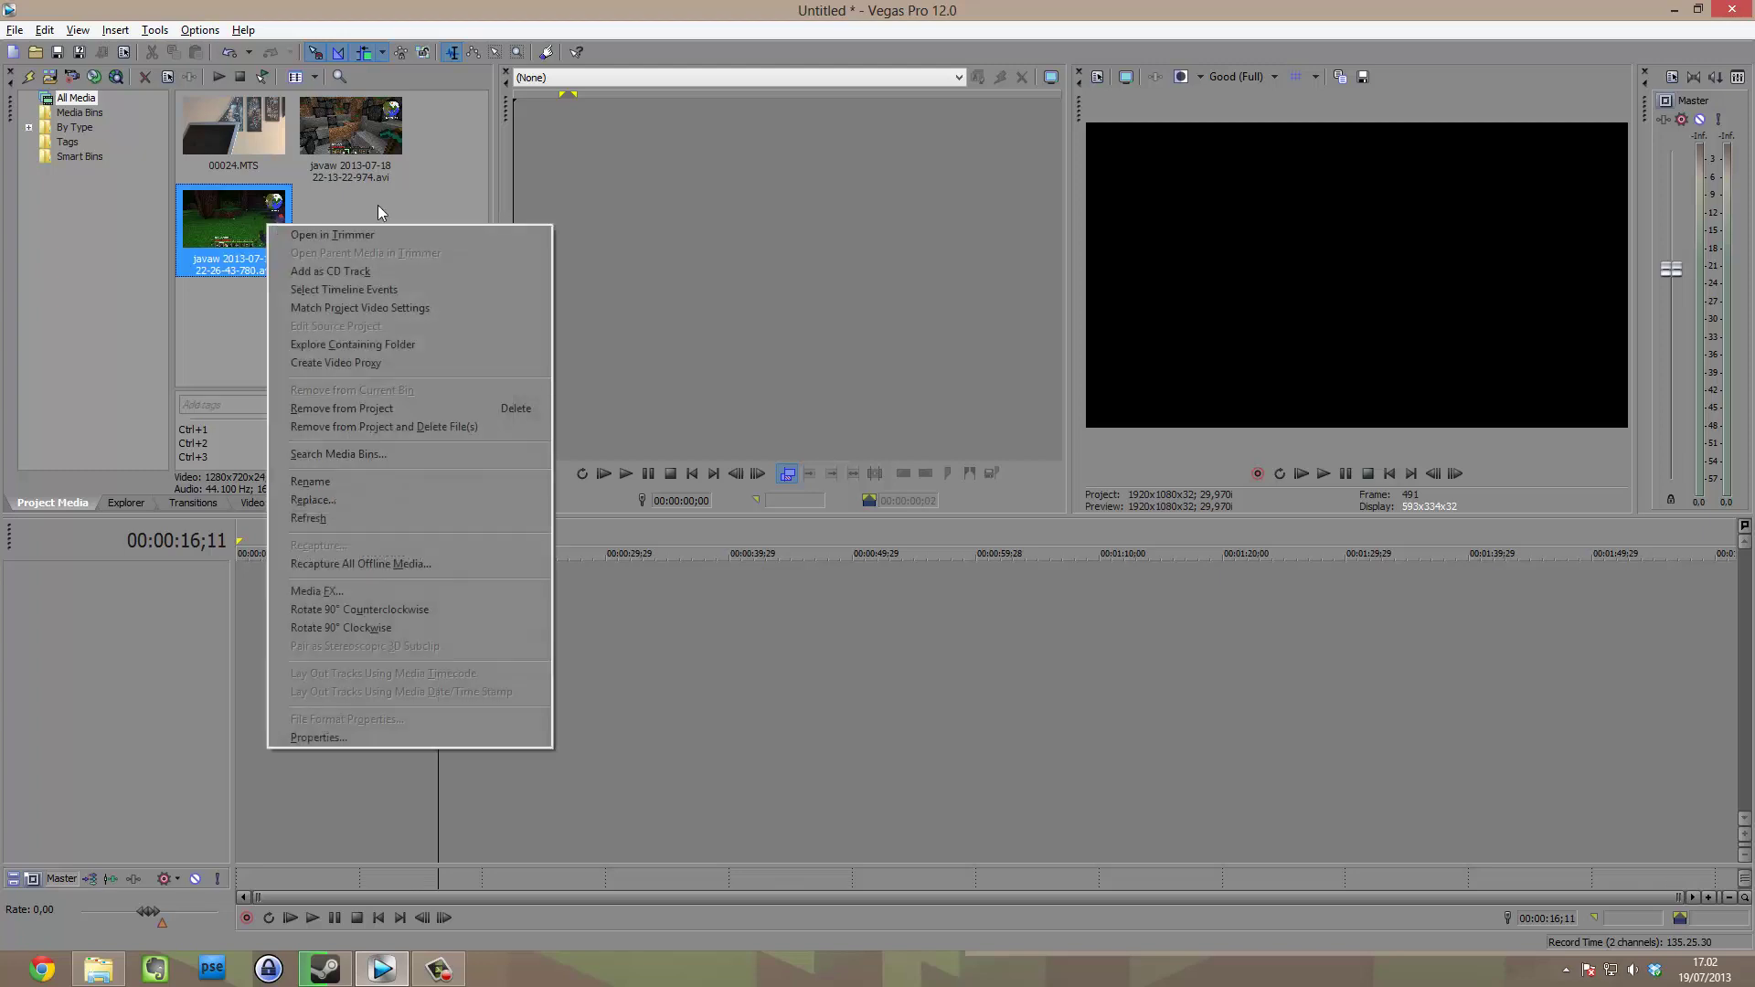
left_click(424, 203)
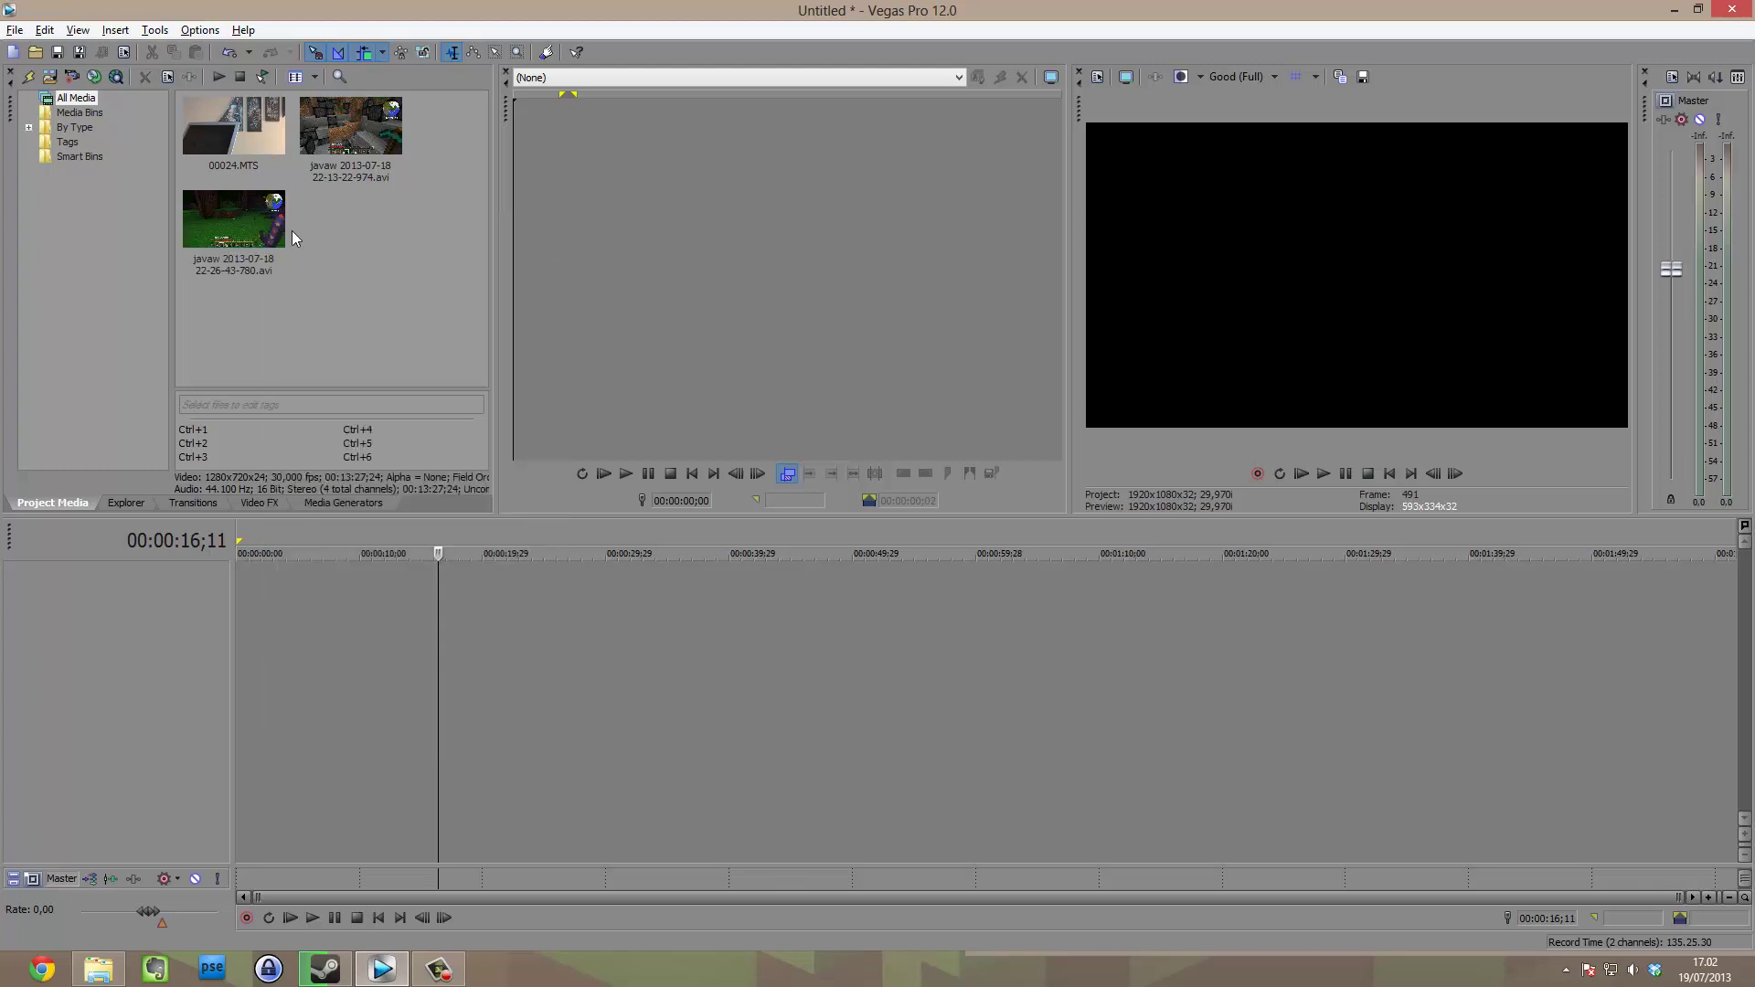
left_click(254, 236)
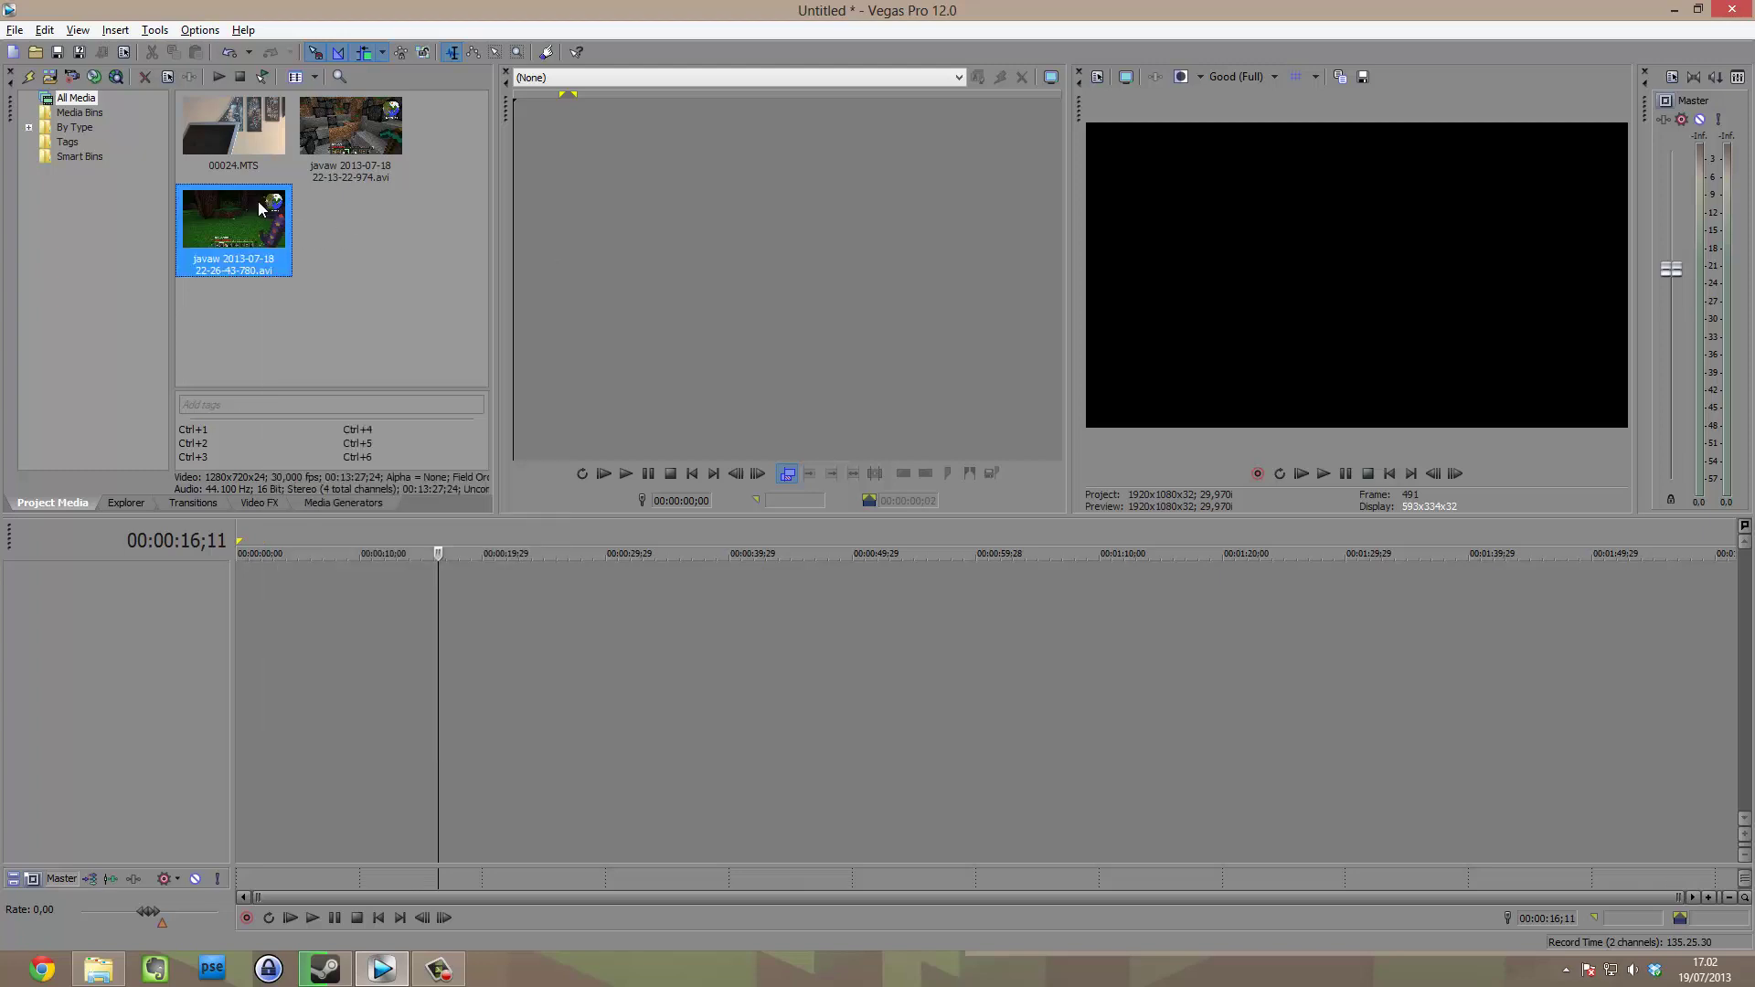
left_click_drag(261, 209, 293, 566)
left_click_drag(245, 224, 280, 360)
left_click_drag(284, 653, 284, 653)
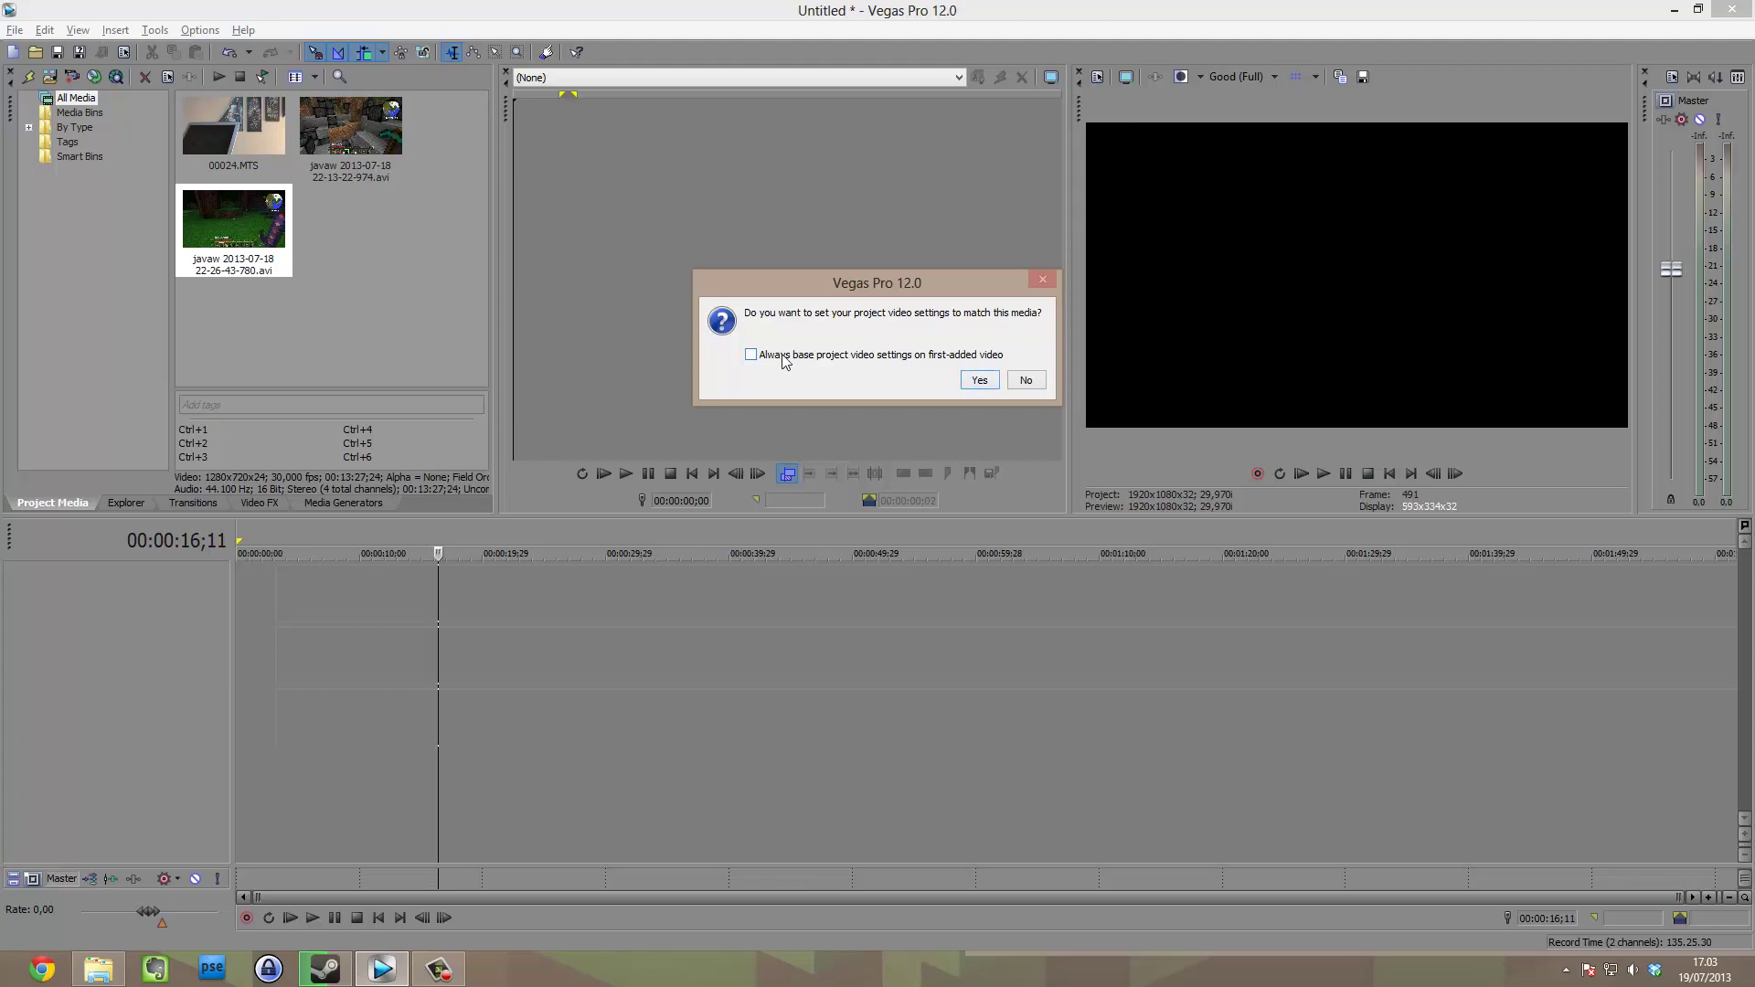
left_click(754, 360)
left_click(751, 355)
left_click(976, 382)
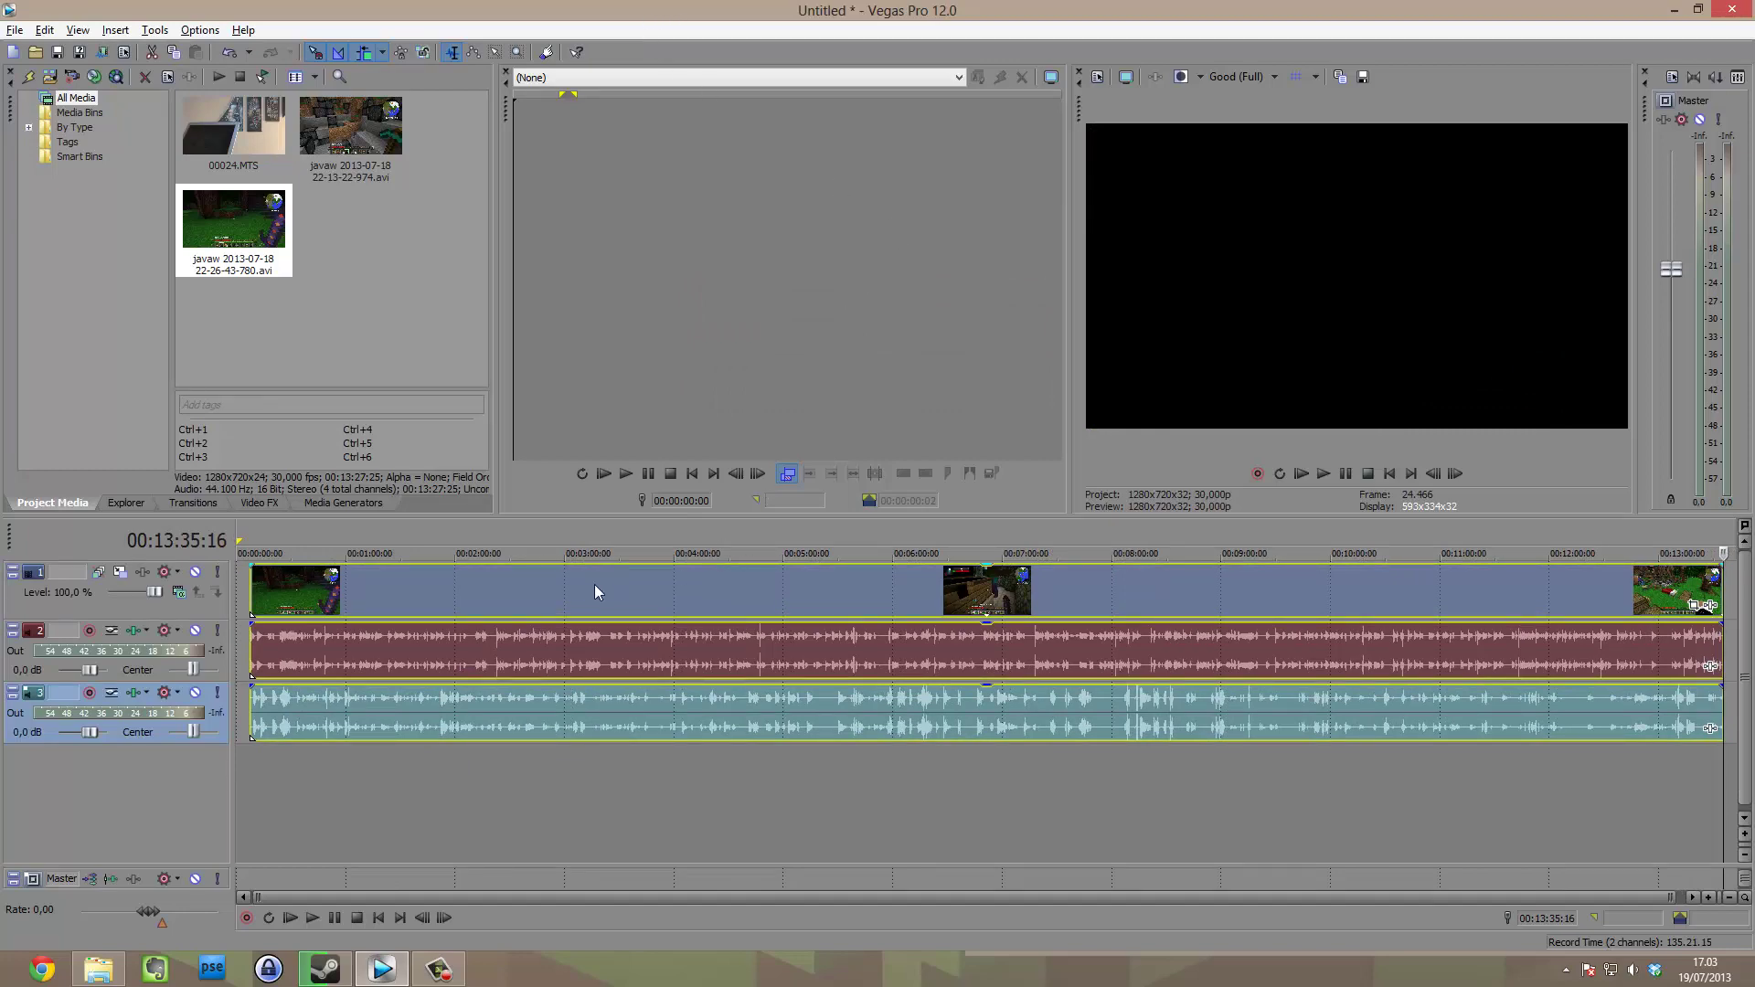
Preview the placed clip at several timeline points, ending with the playhead at 00:03:16:00.
left_click(529, 766)
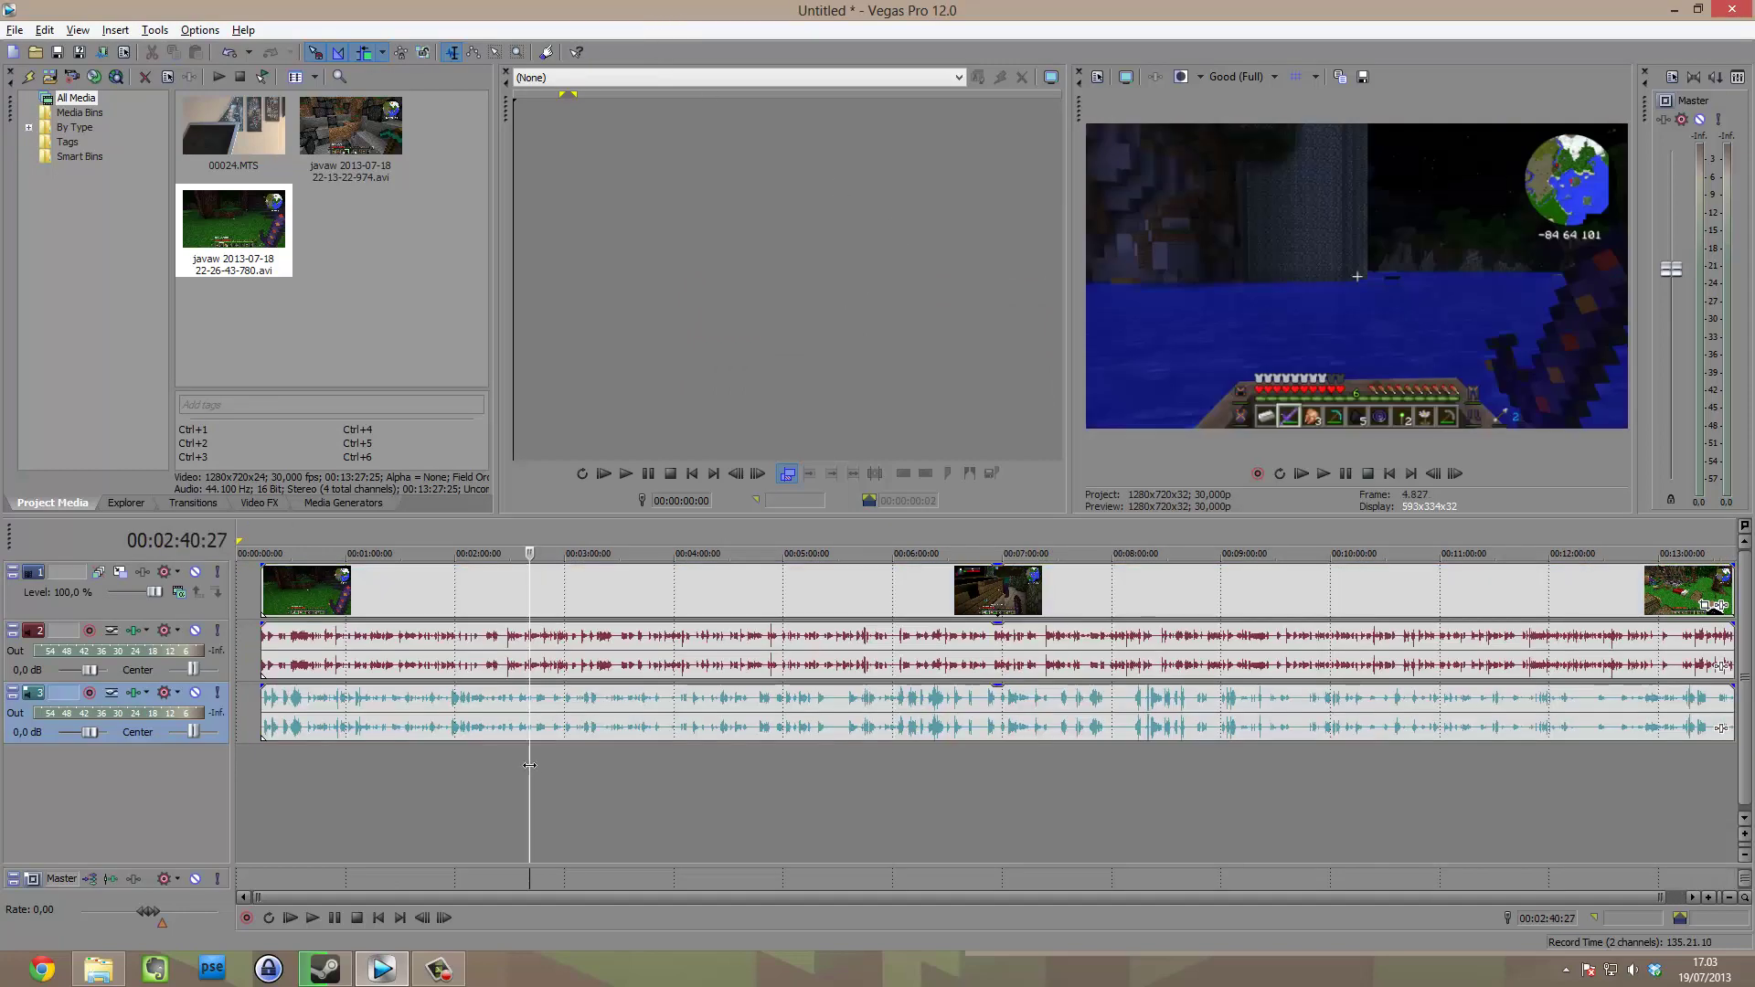
left_click(776, 733)
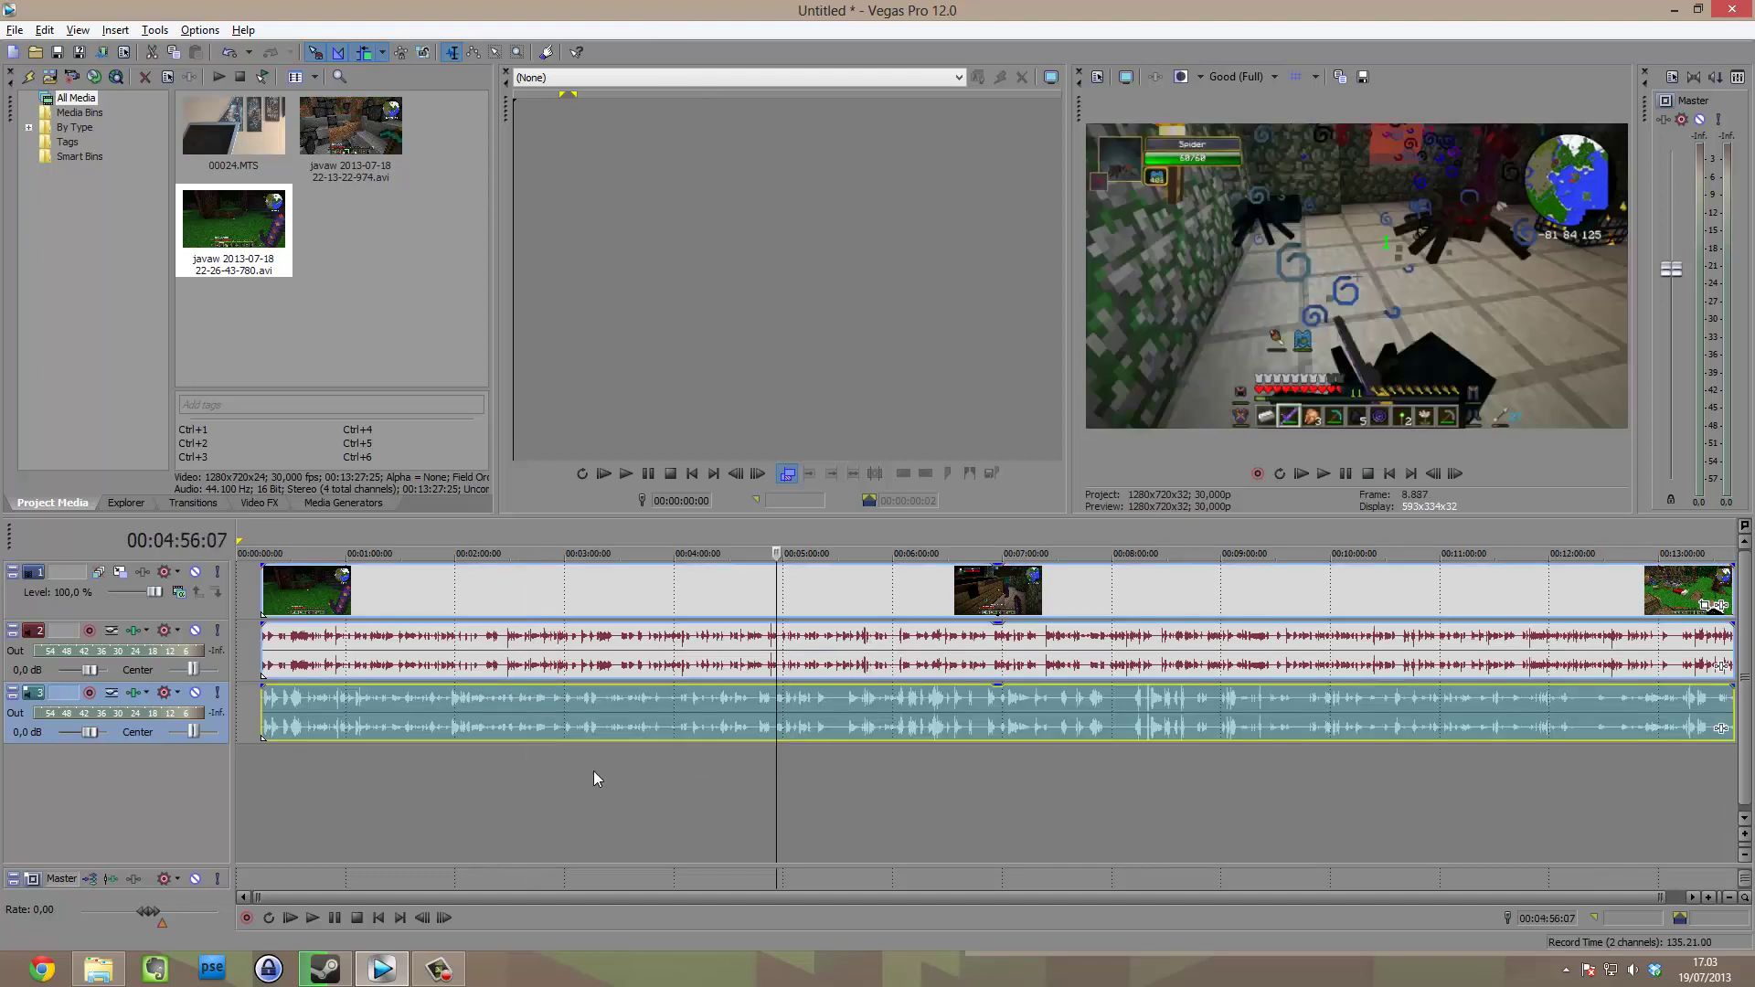
left_click(594, 771)
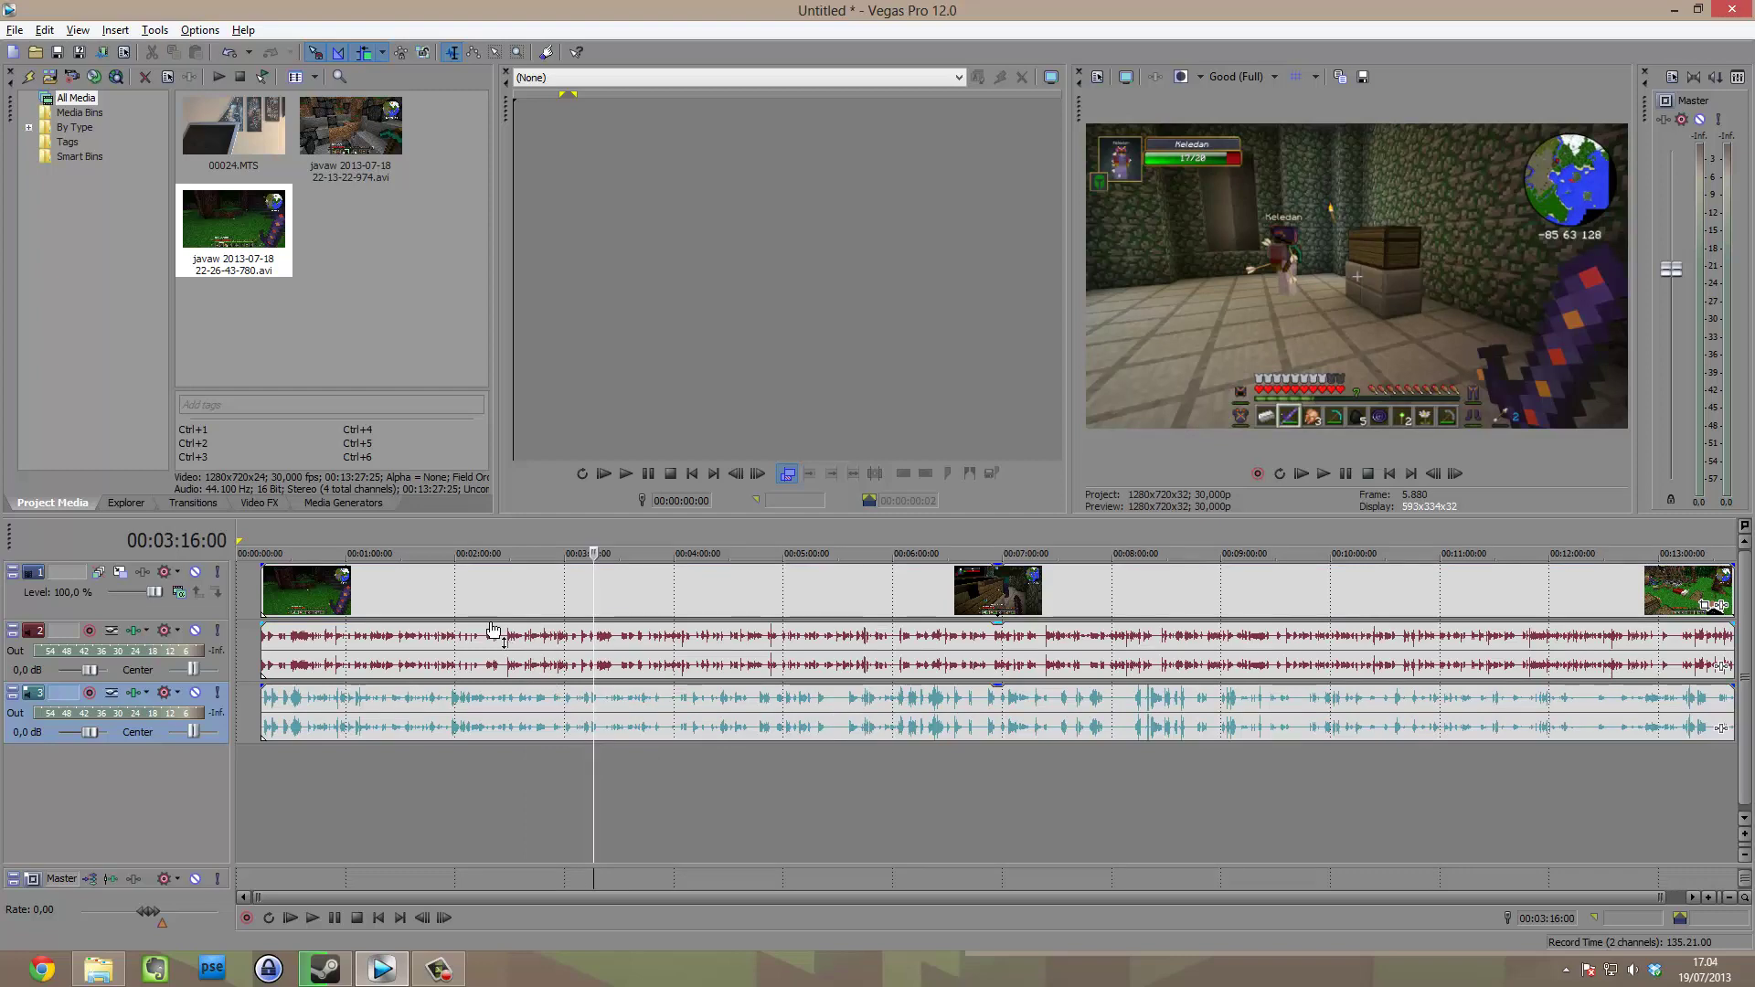
Move the video clip with its two audio tracks along the timeline so it starts shortly before the one-minute mark.
left_click_drag(464, 607, 538, 578)
left_click(641, 590)
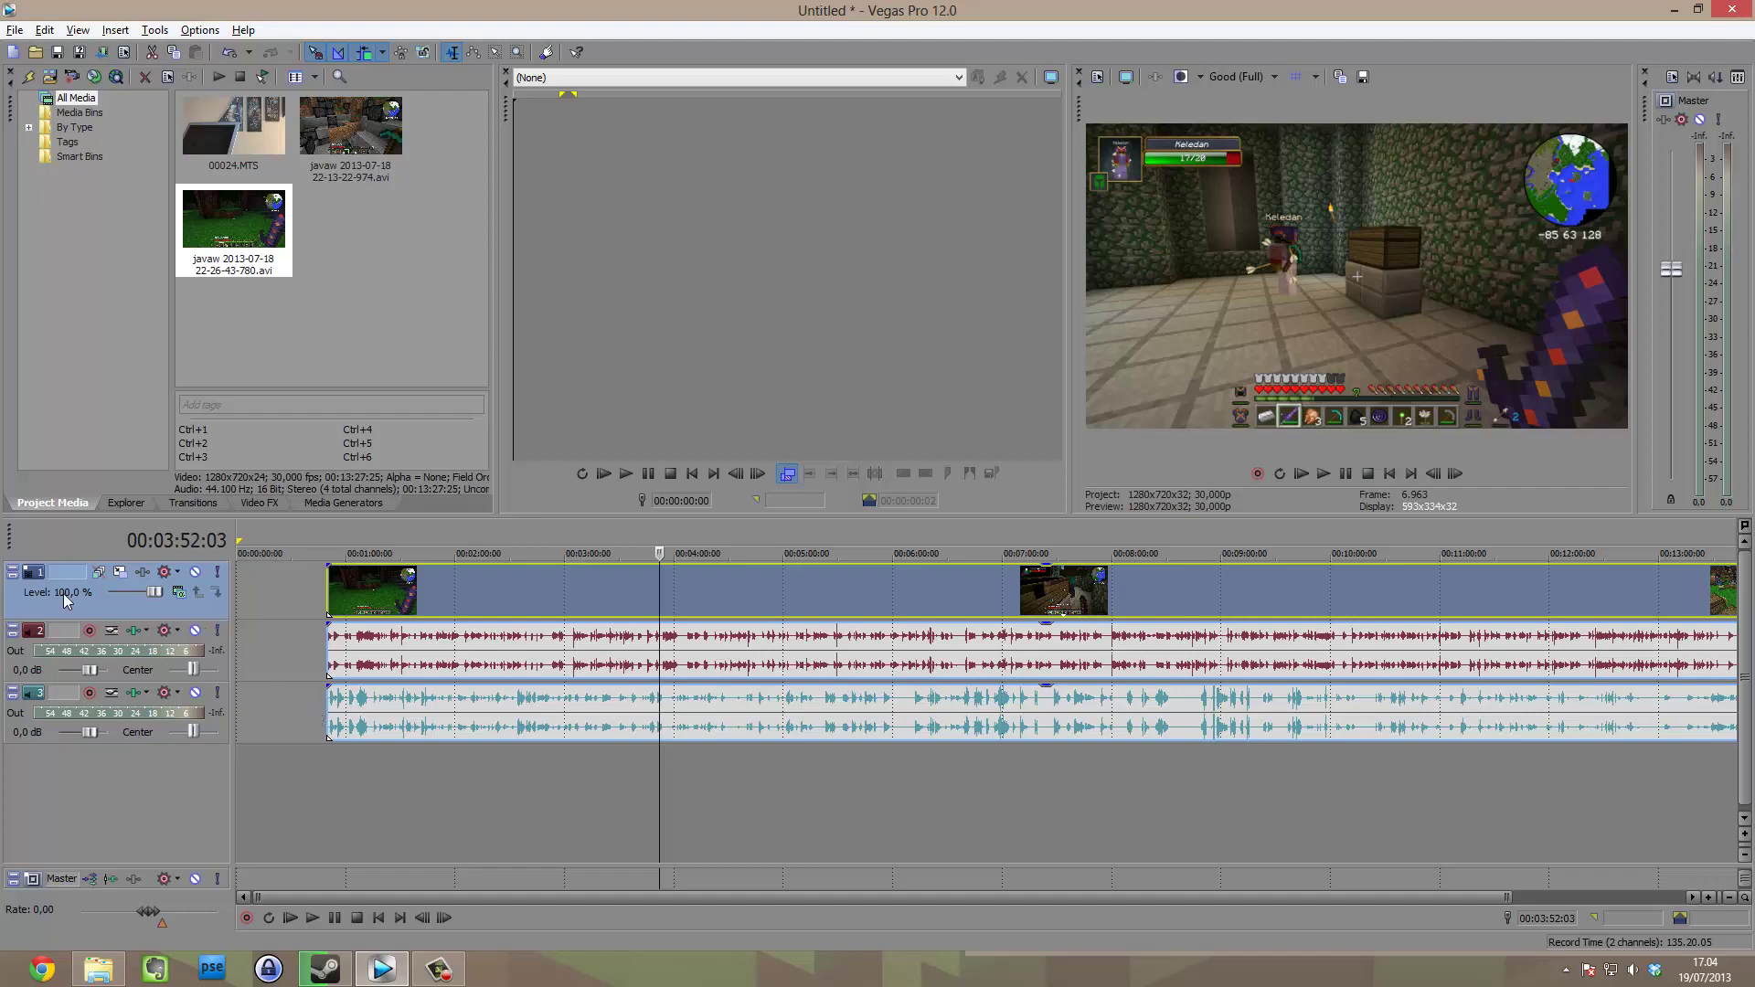
left_click(362, 660)
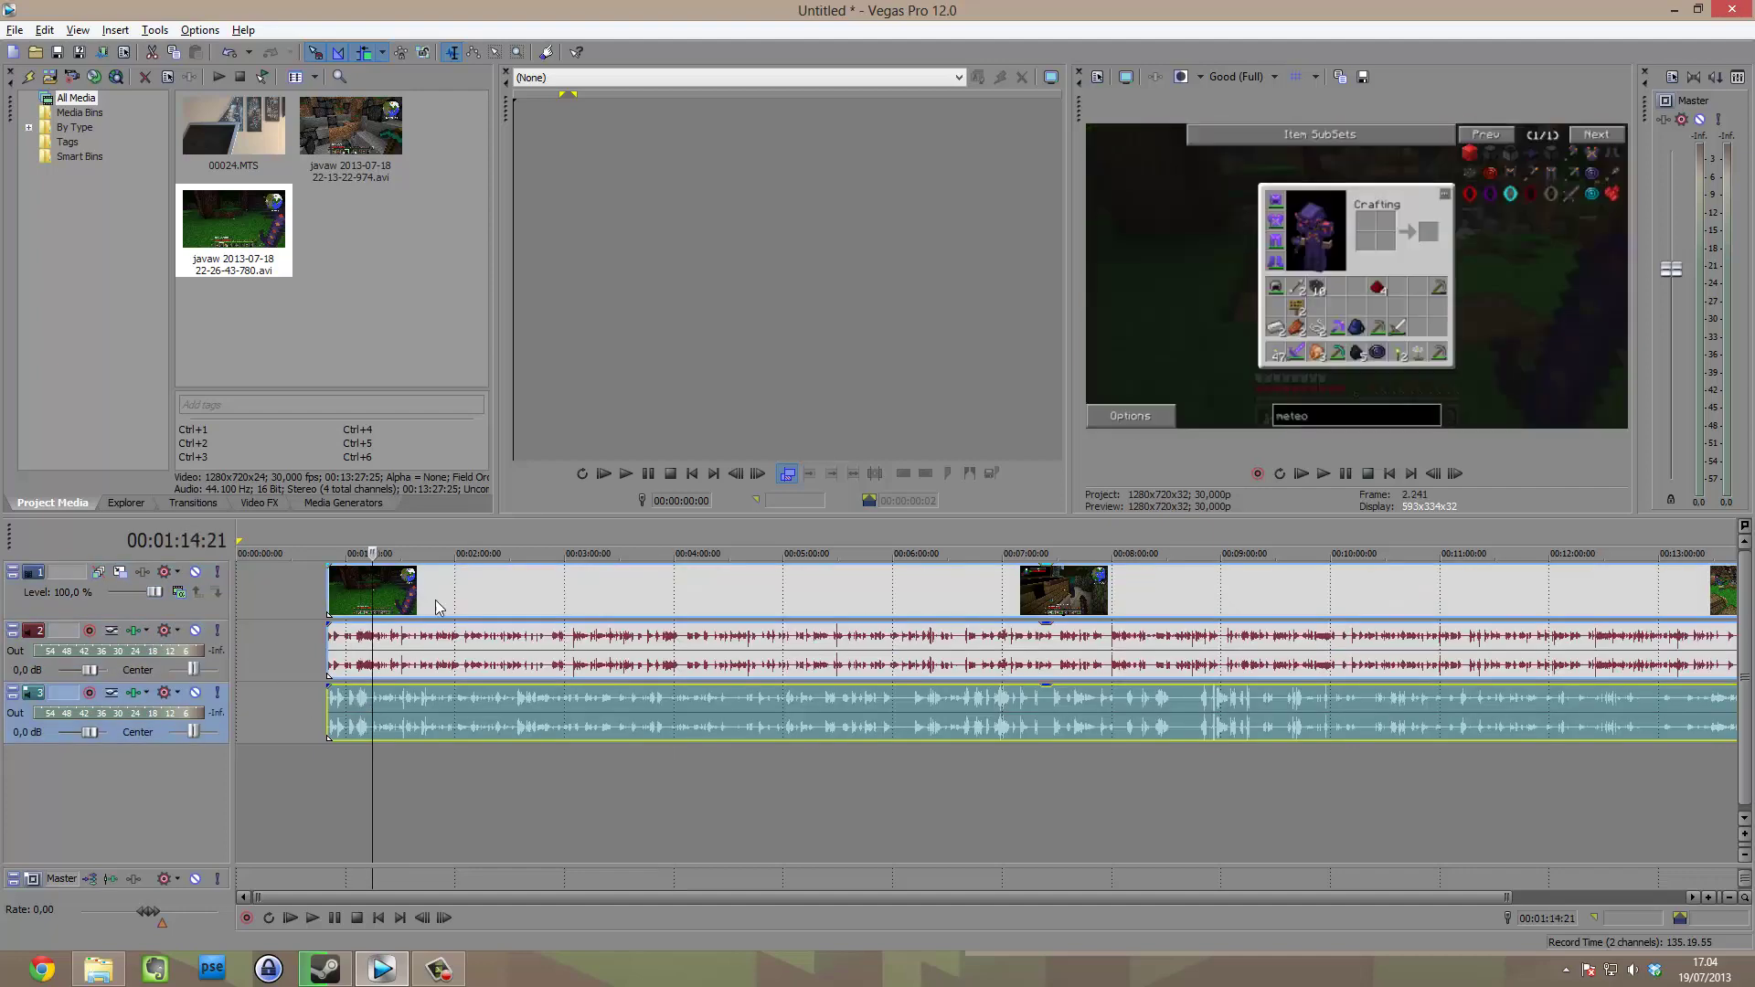
Select the clip's video event and its two audio events in turn, previewing frames up to 00:02:37:27.
left_click(435, 599)
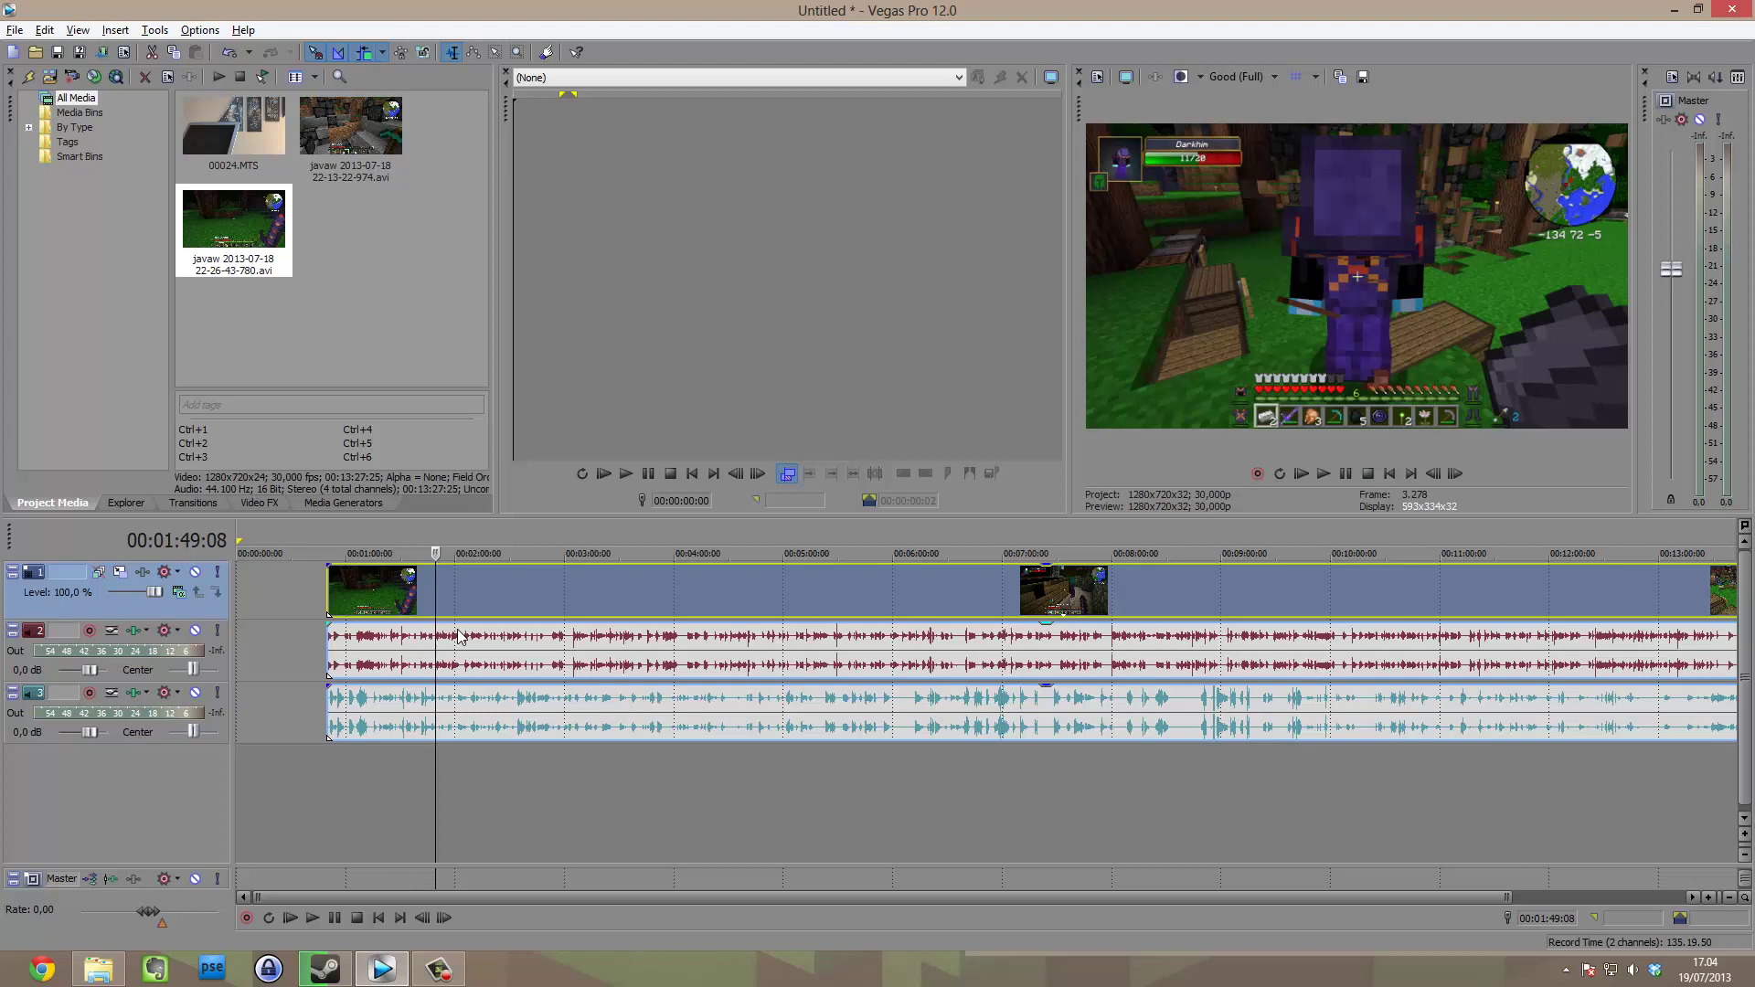
left_click(524, 805)
left_click(486, 580)
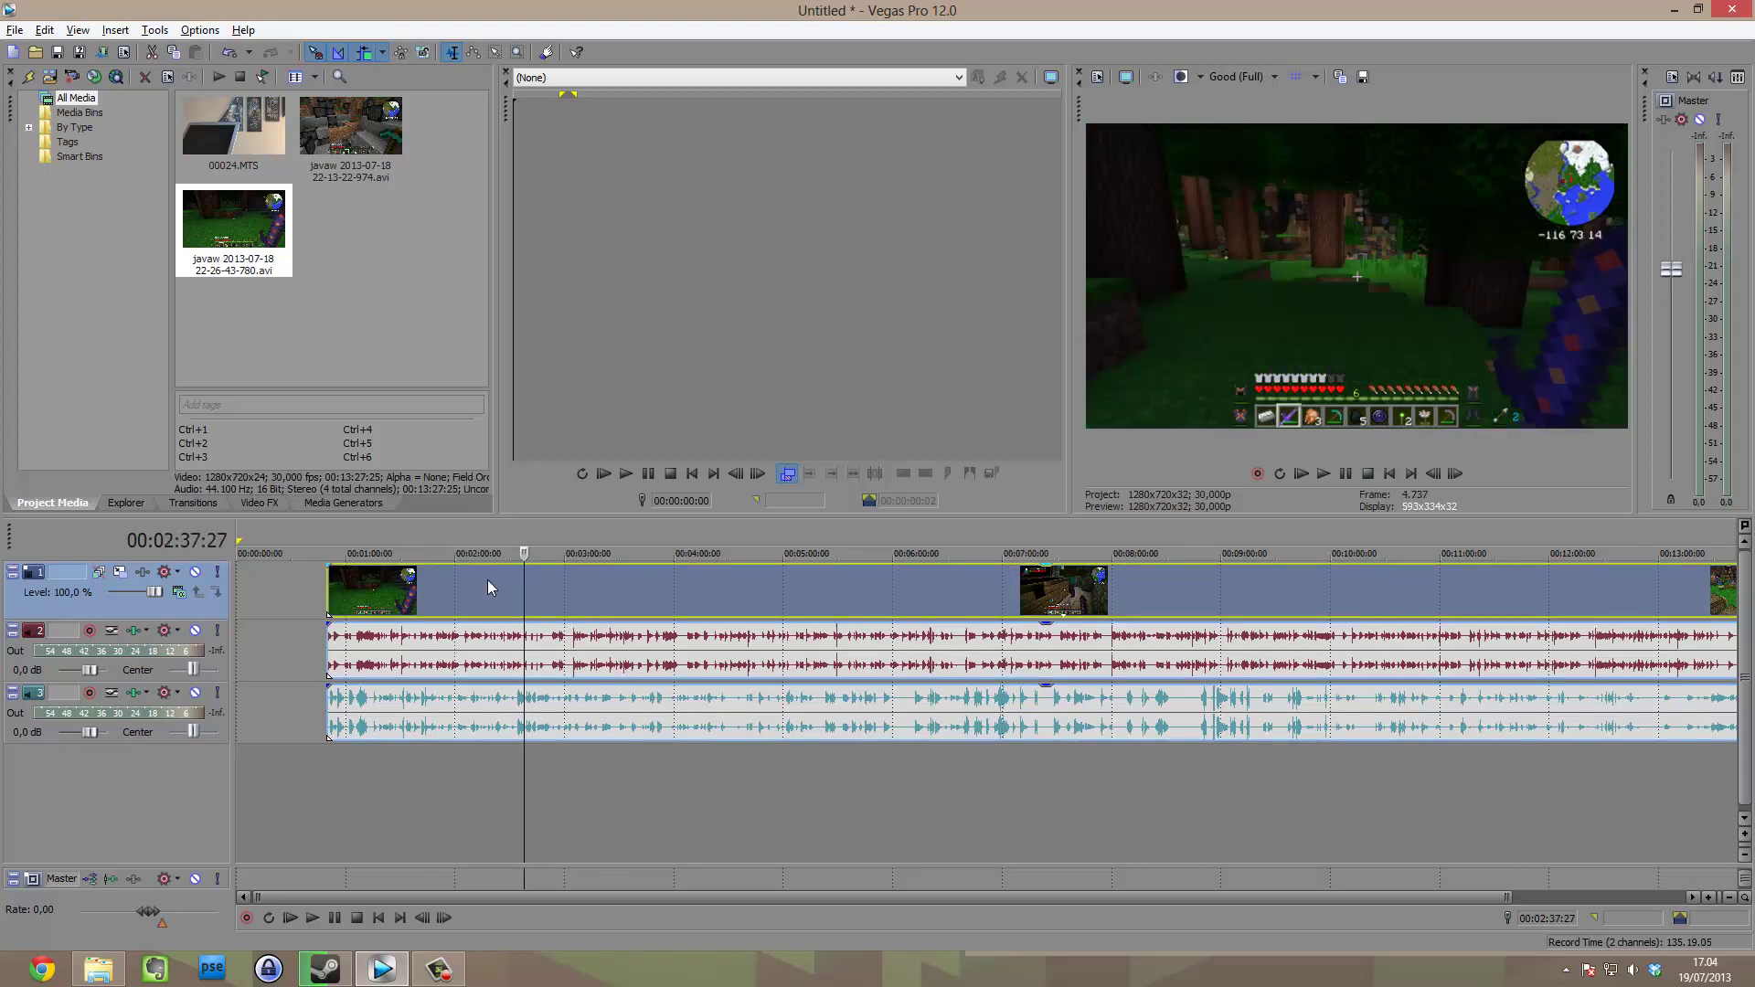
left_click(487, 580)
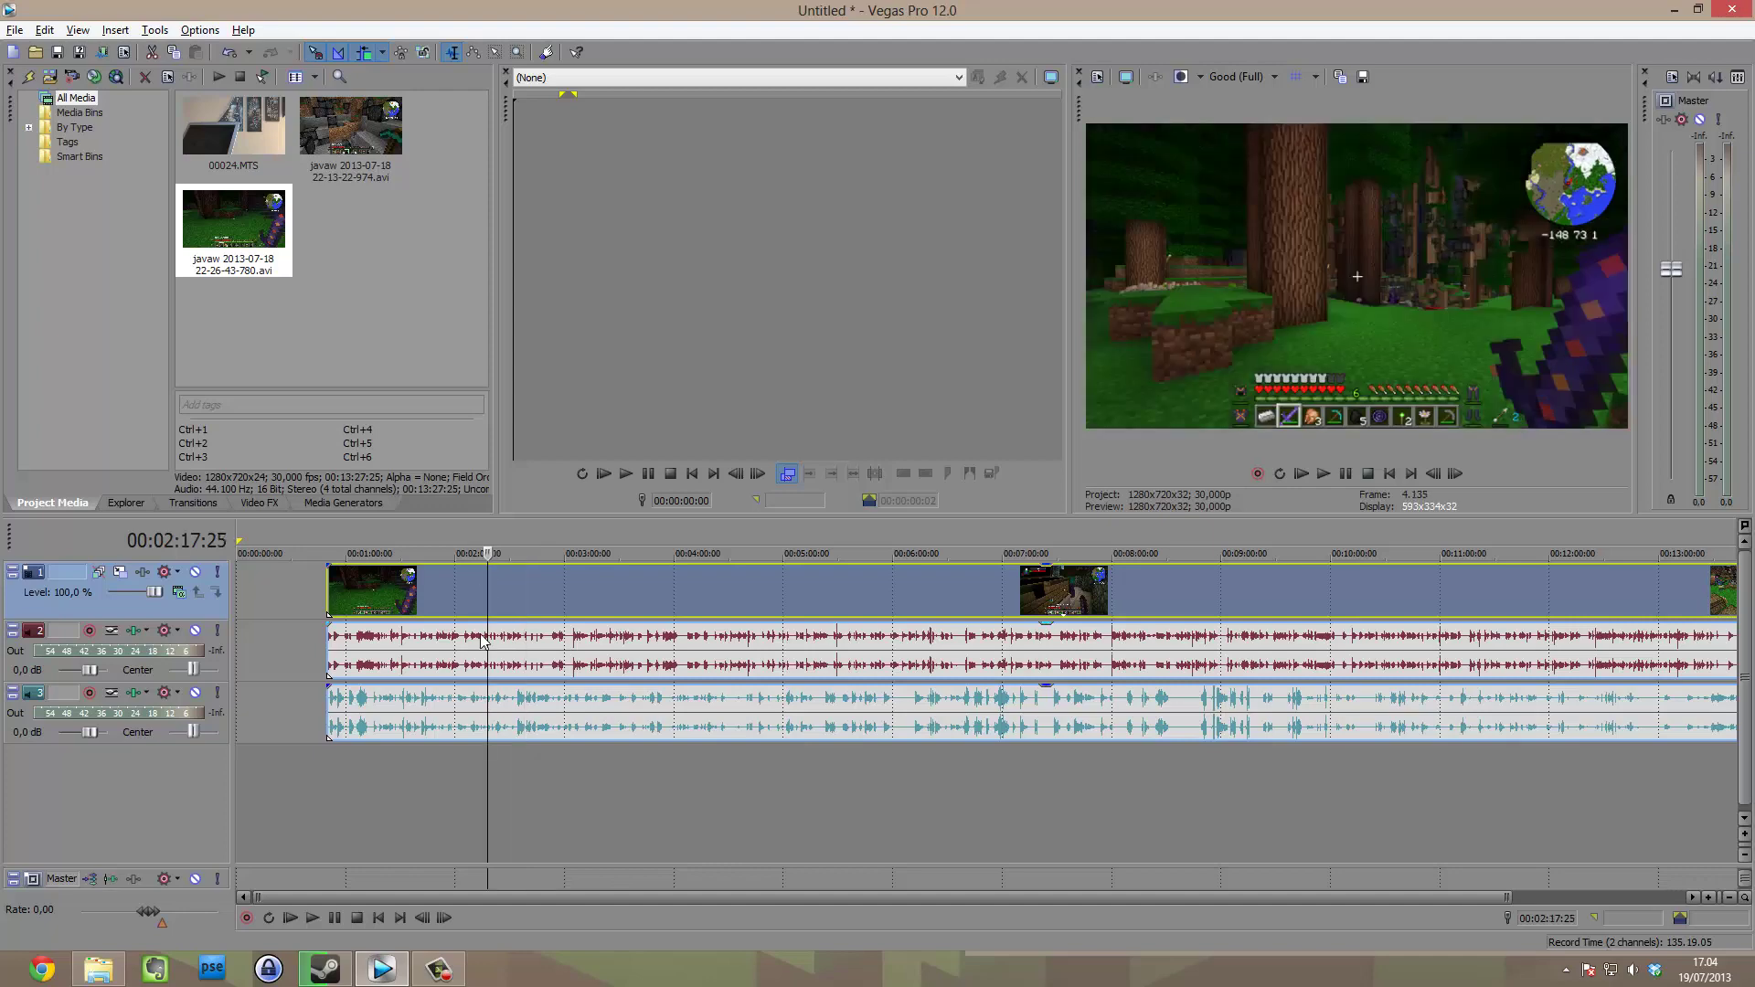
left_click(434, 658)
left_click(414, 732)
left_click(413, 732)
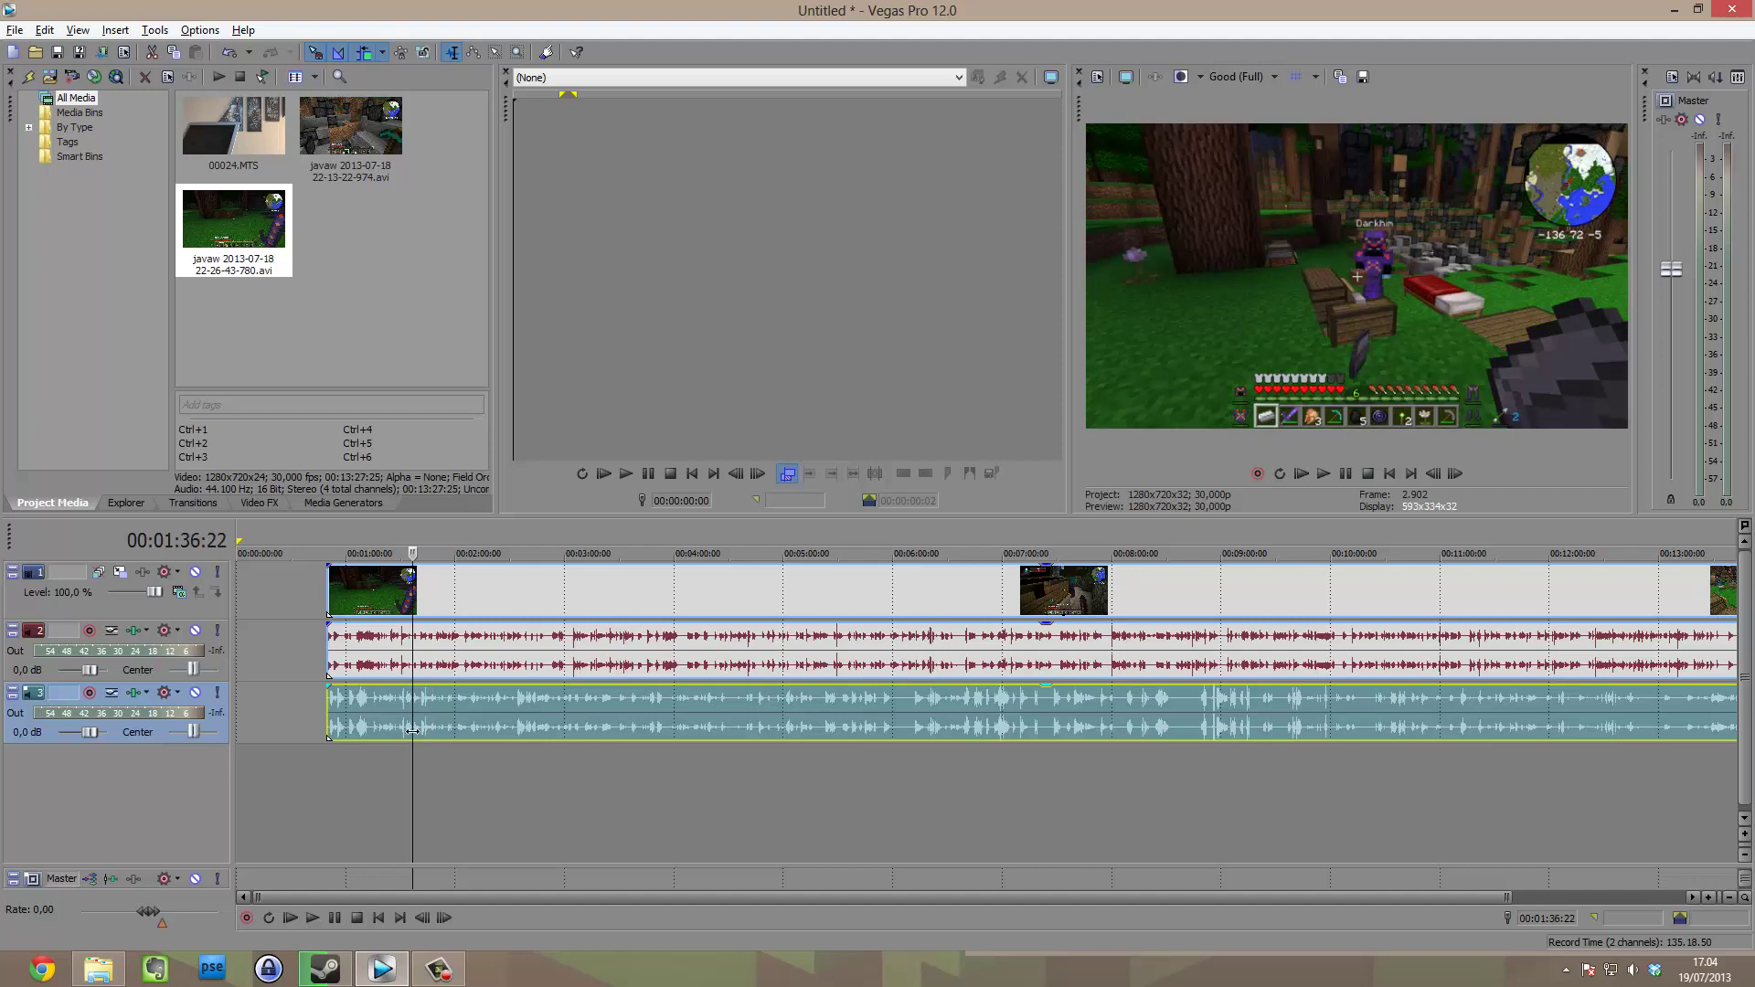
left_click(475, 662)
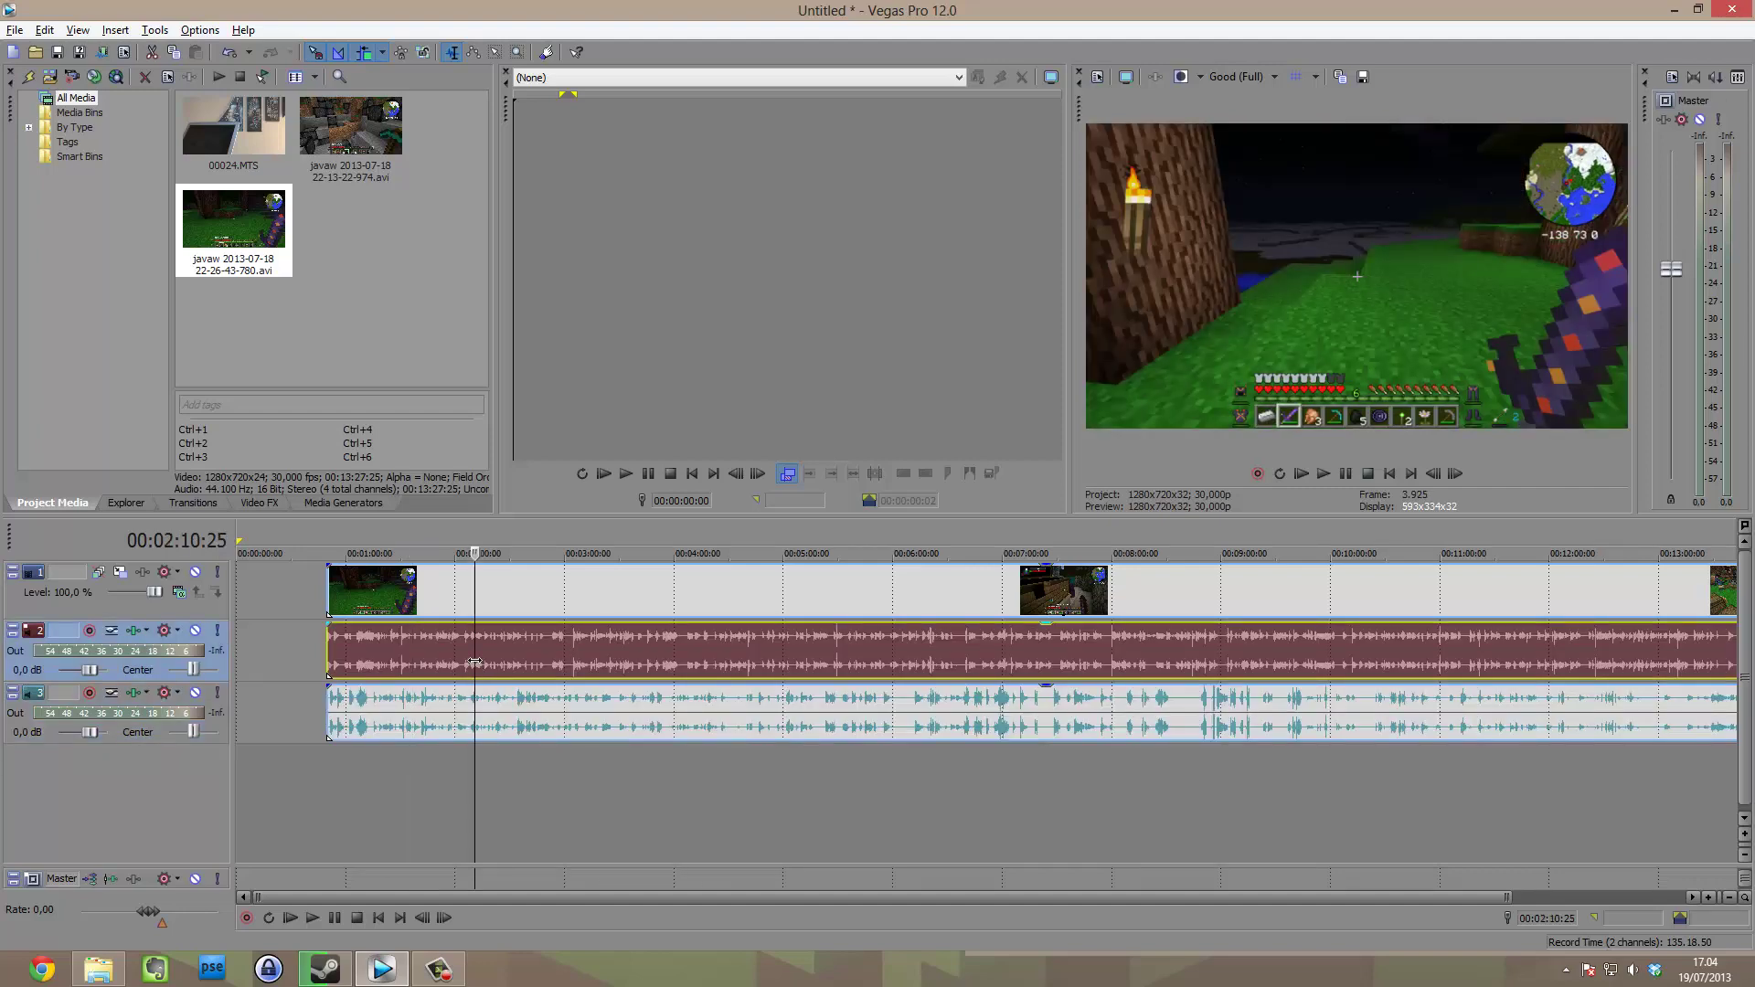
Preview the video event at several points as far as 00:05:12:09, ending with the playhead at 00:02:36:12.
left_click(520, 590)
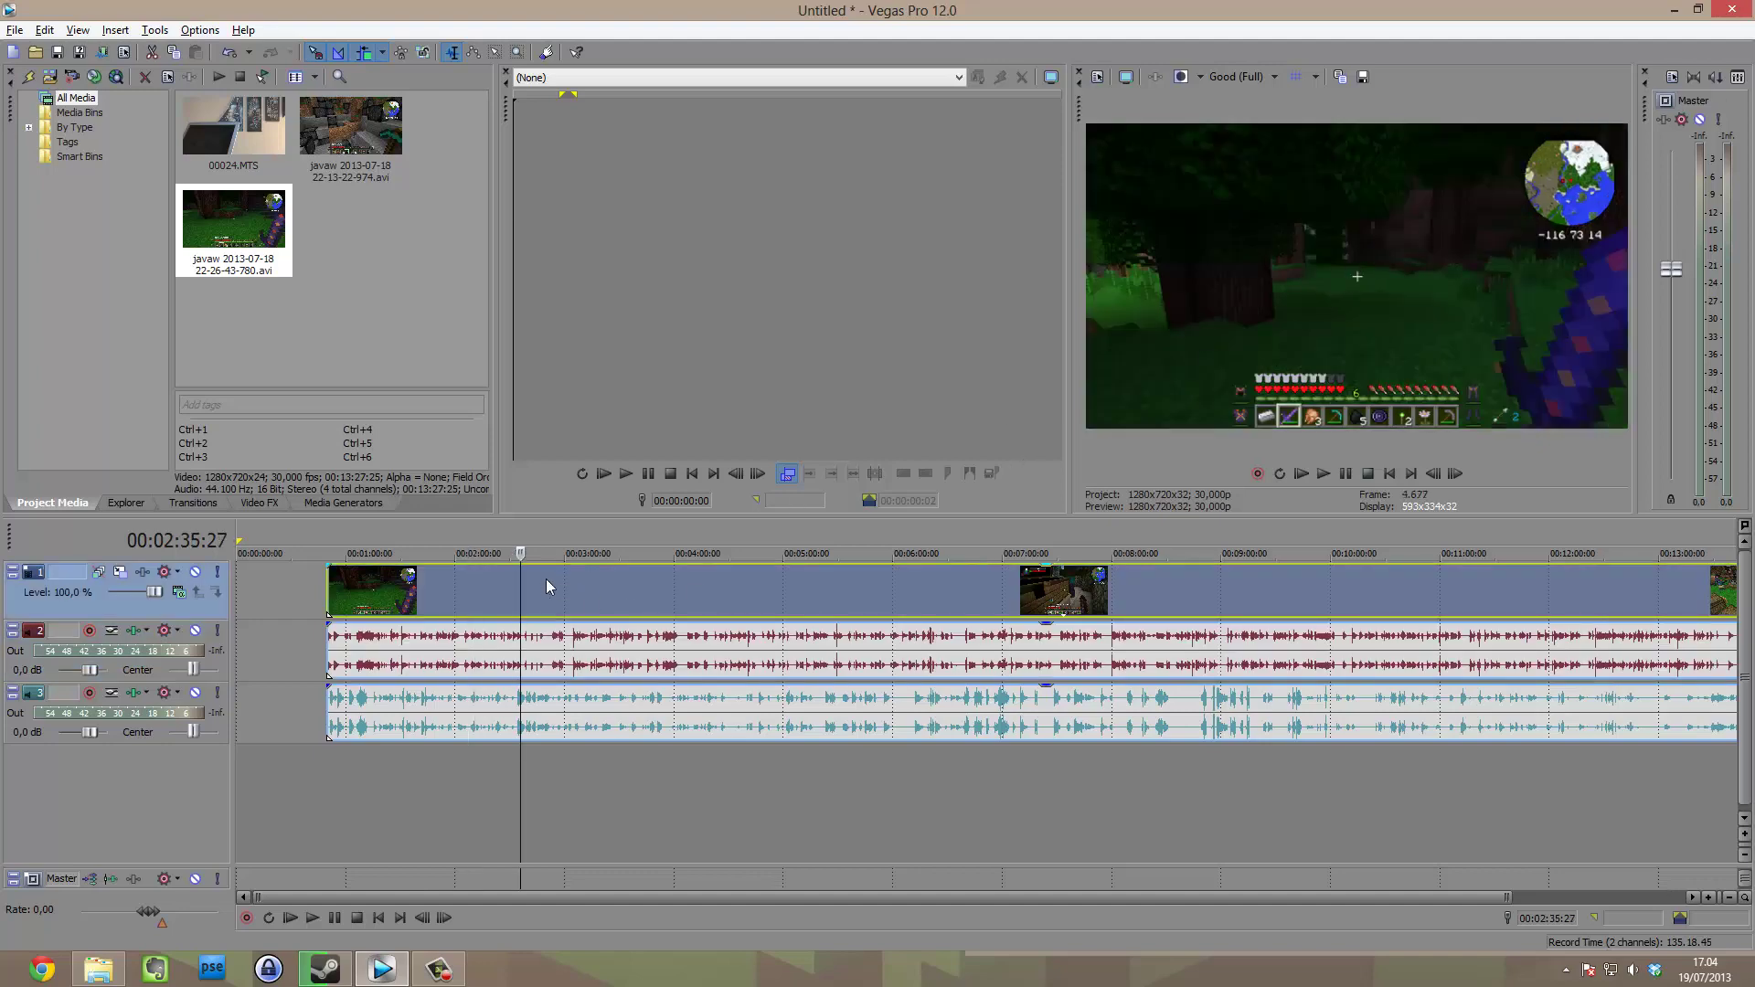
left_click(678, 591)
left_click(804, 591)
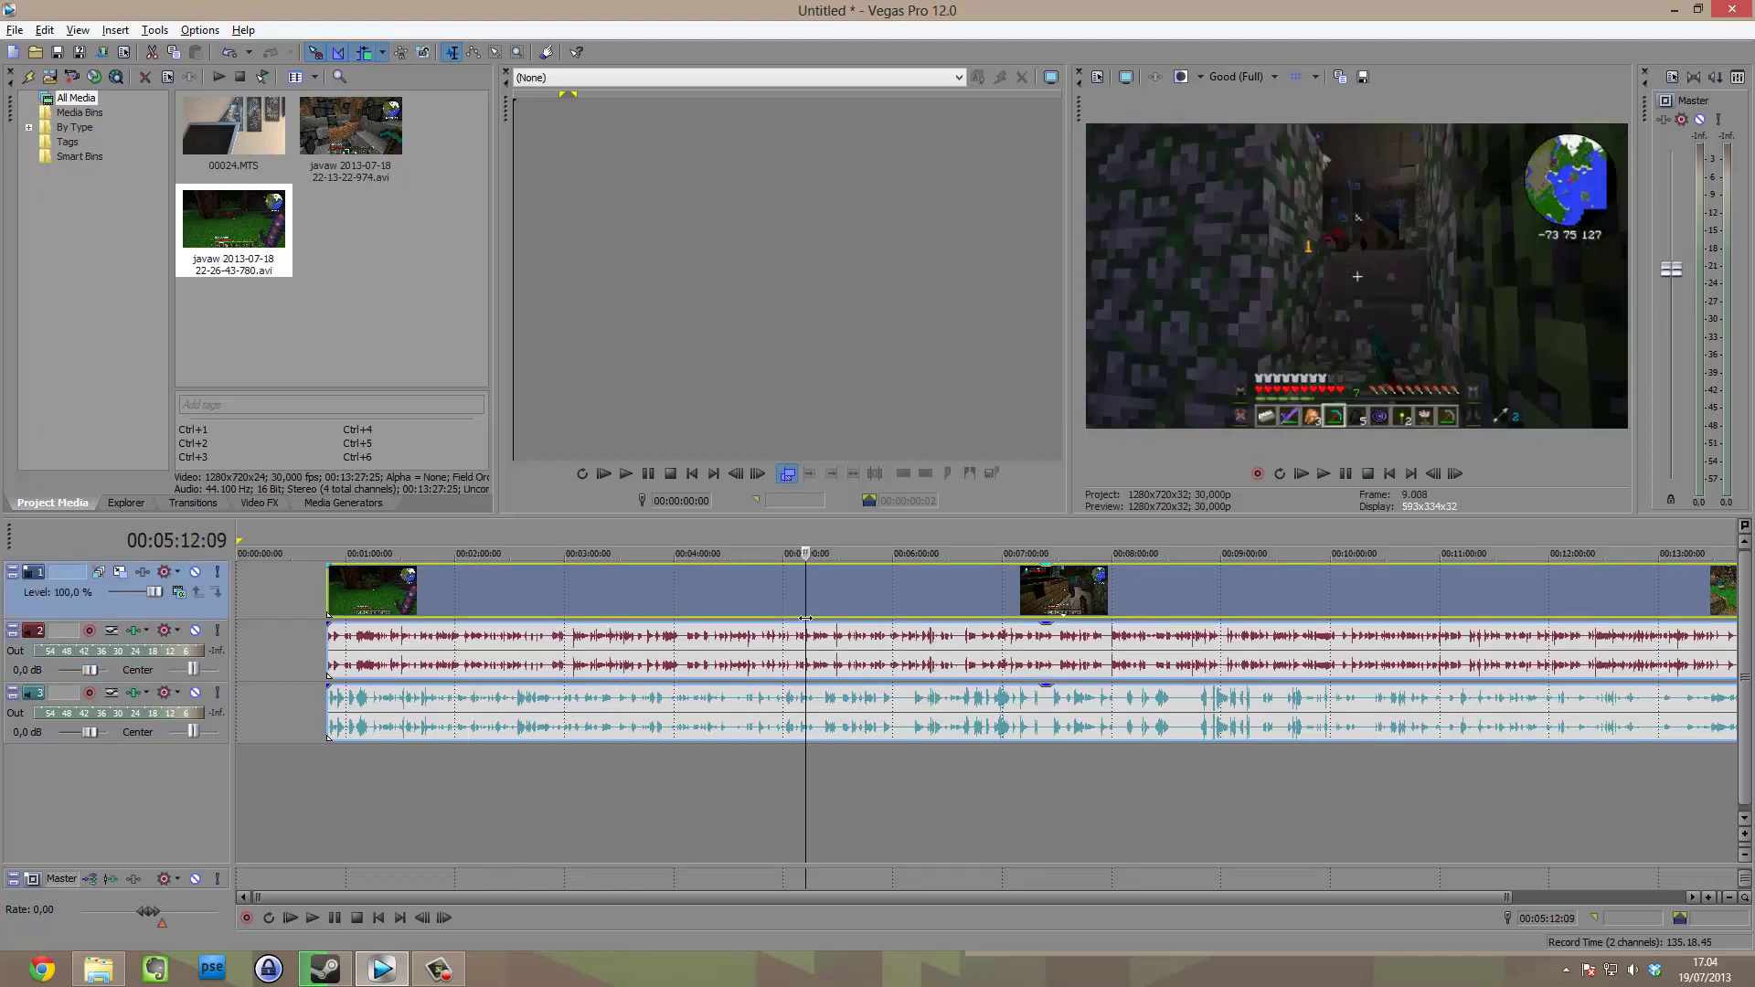
left_click(588, 591)
left_click(522, 600)
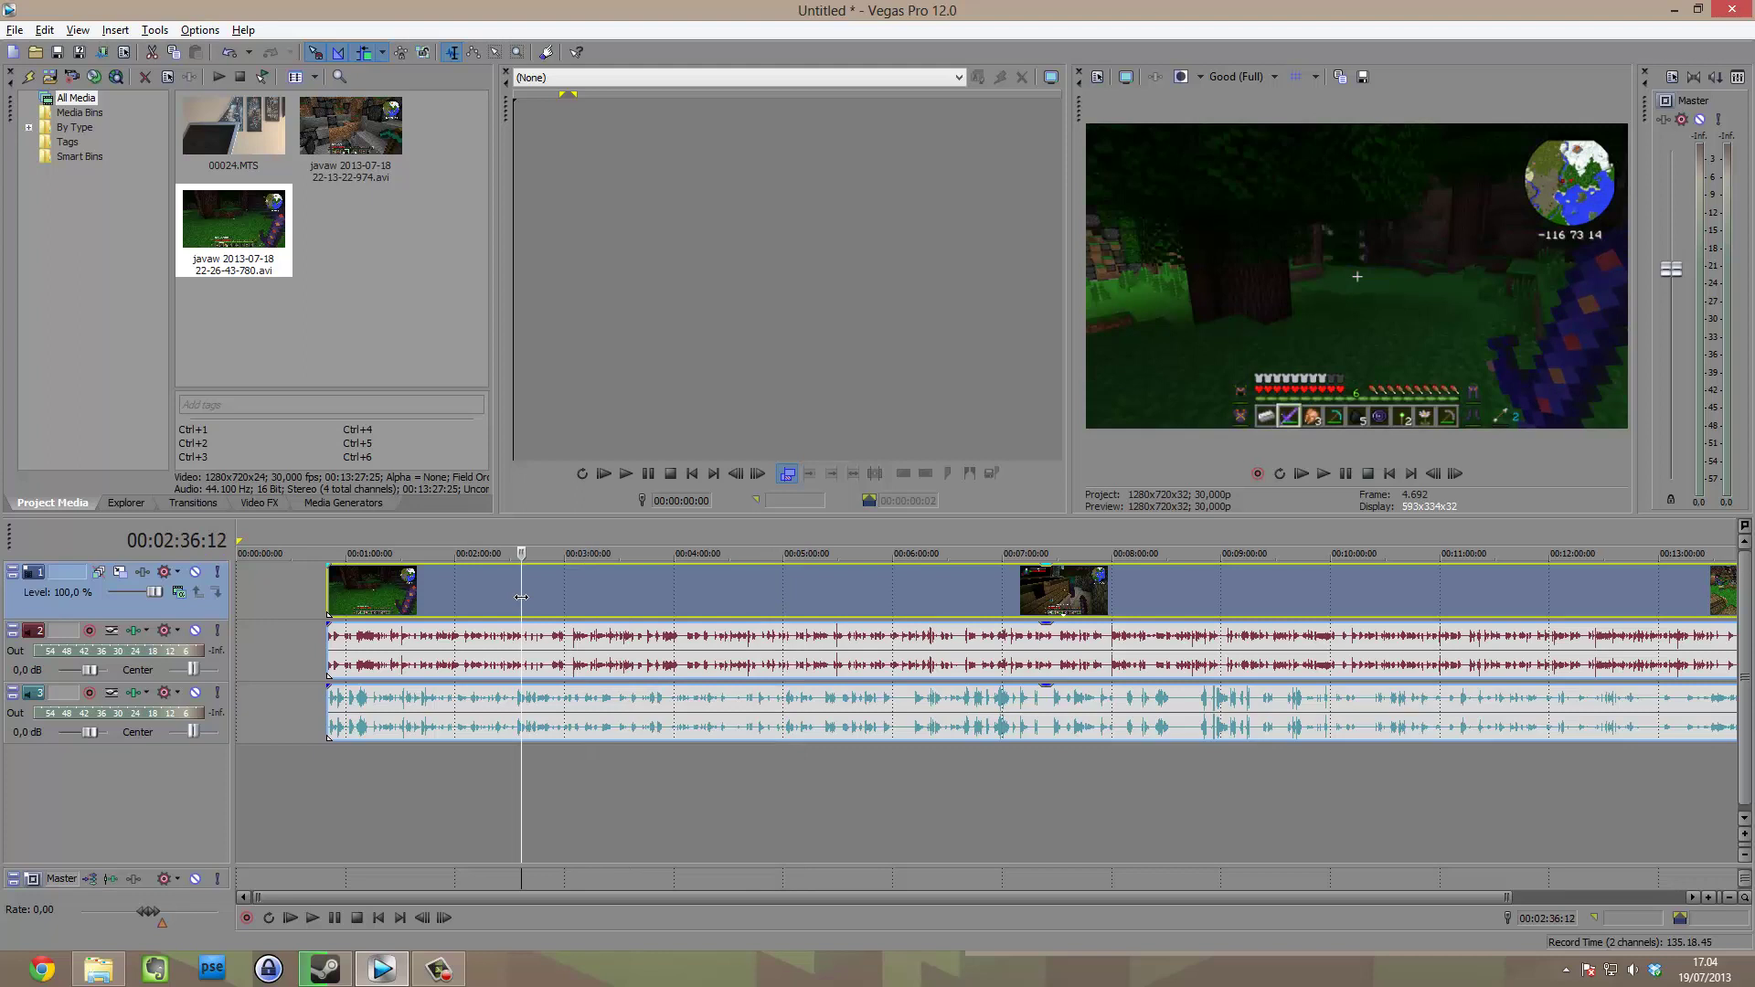
Select each audio event in turn and scrub the playhead along the timeline, ending at 00:01:55:24.
left_click(512, 640)
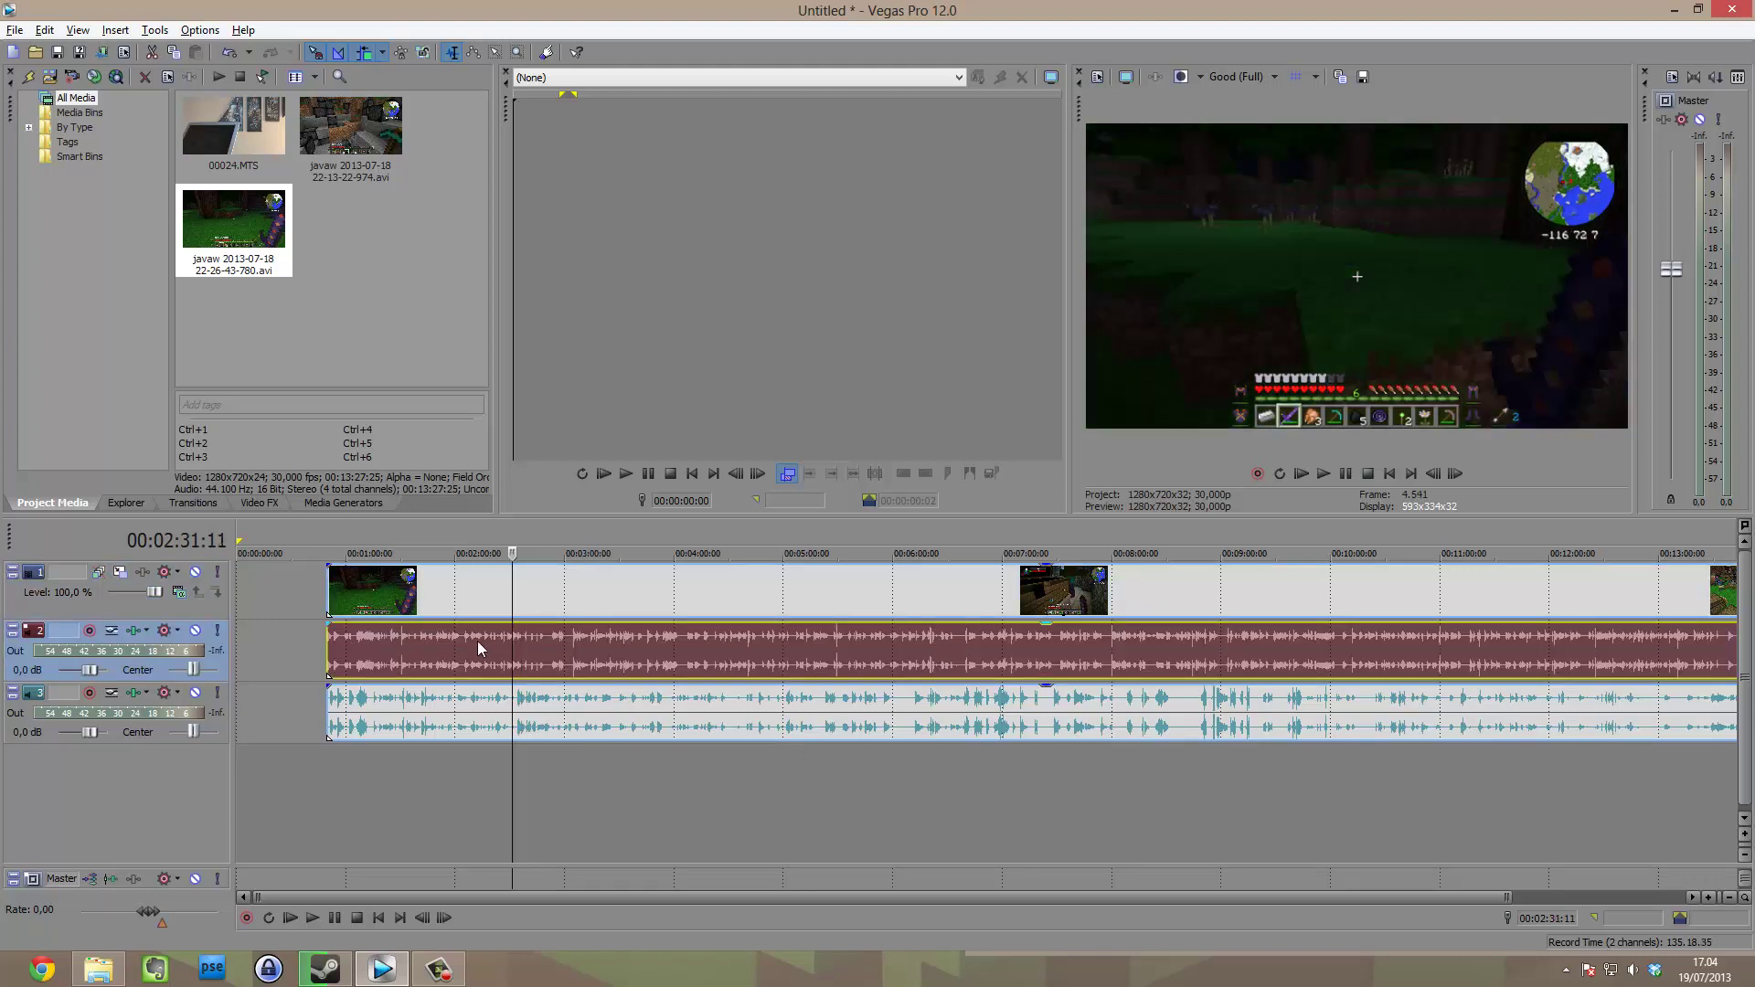
left_click(435, 718)
left_click(431, 712)
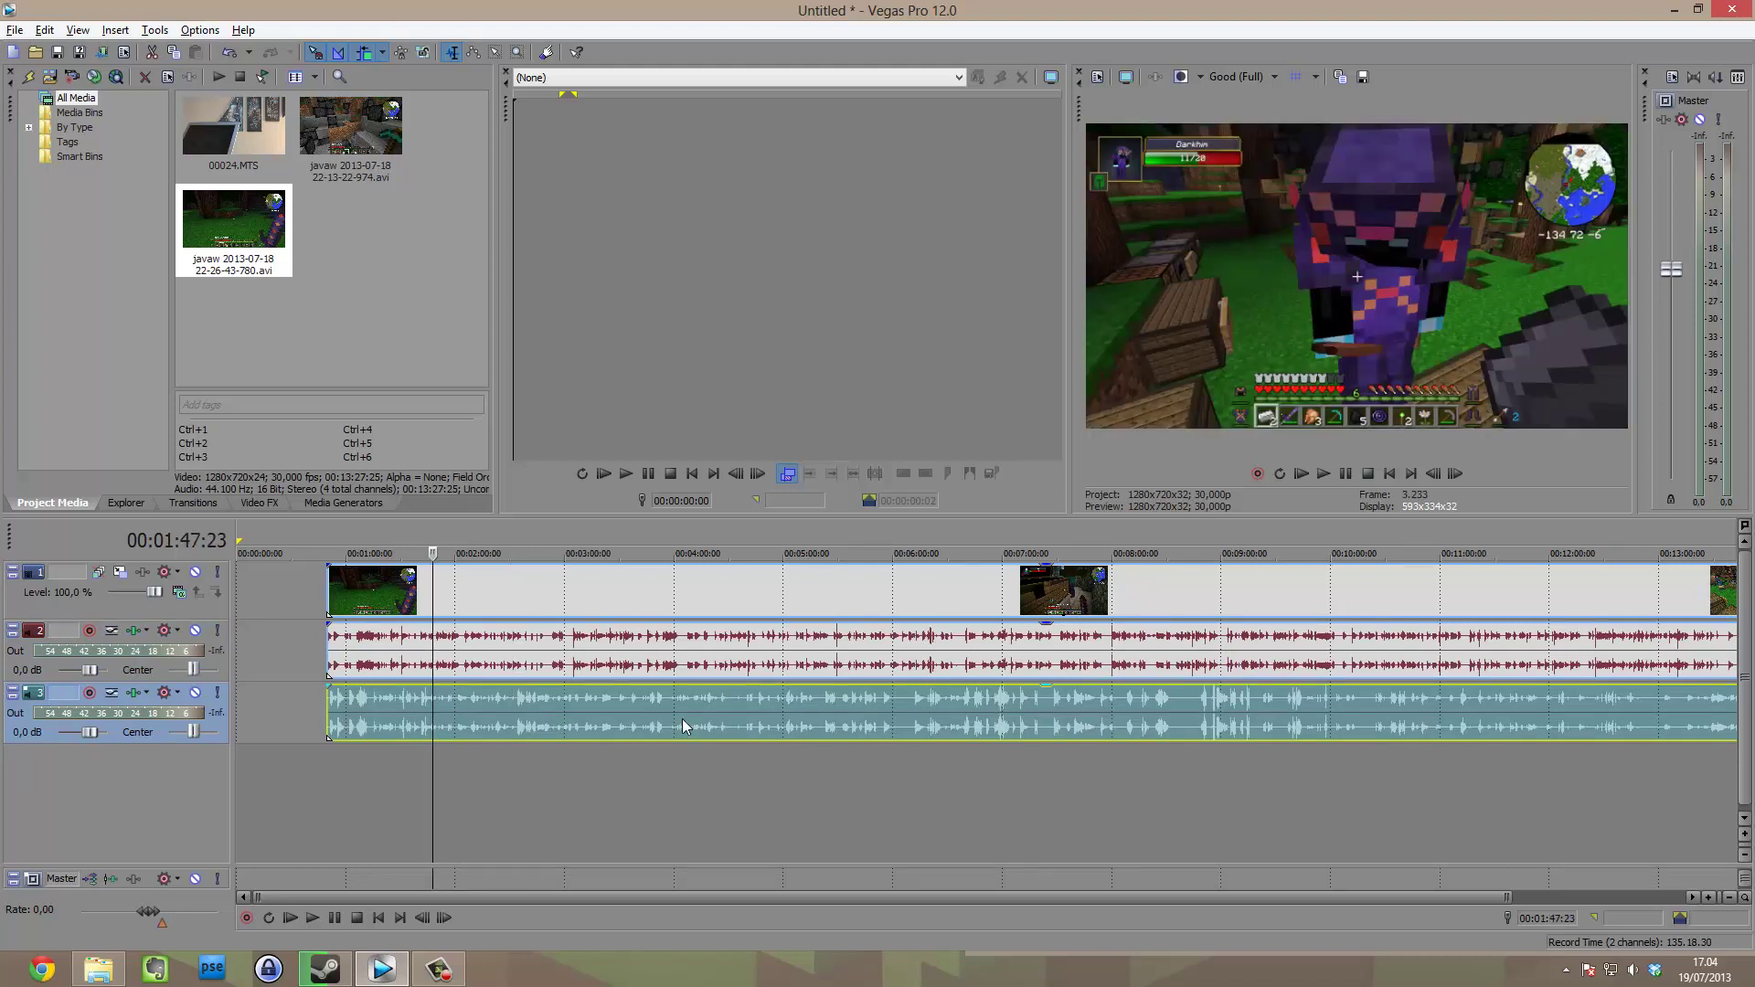
left_click(481, 787)
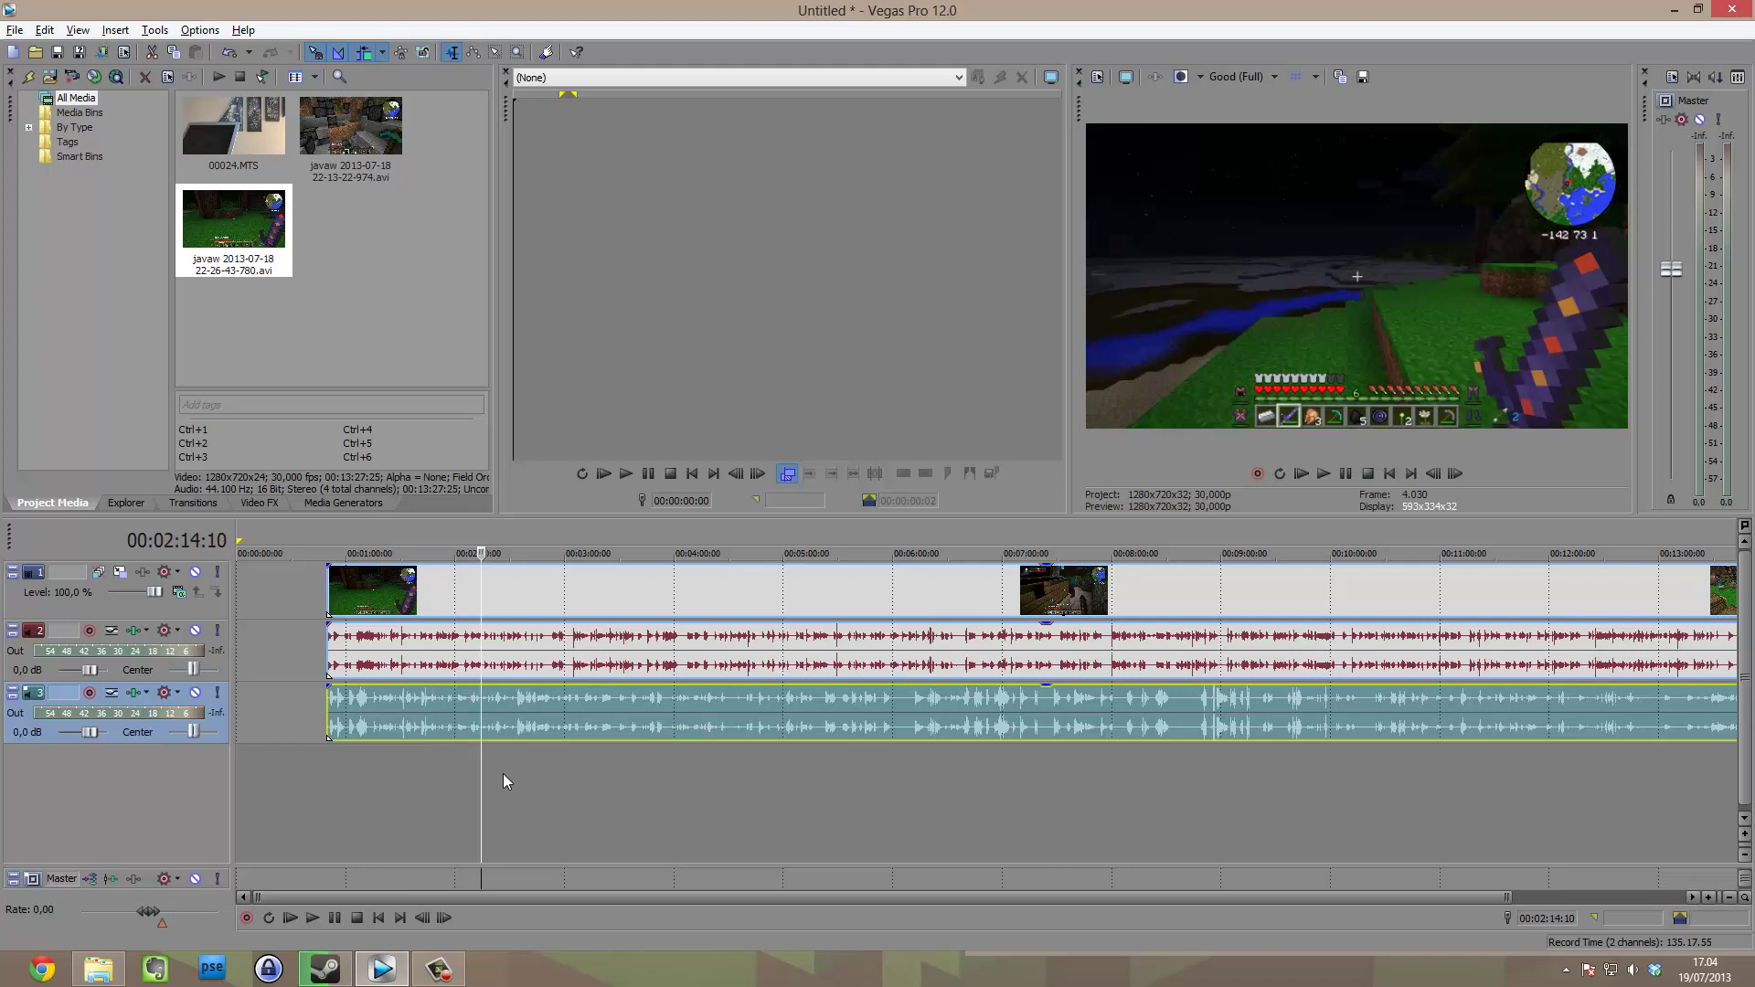
left_click_drag(485, 770, 516, 772)
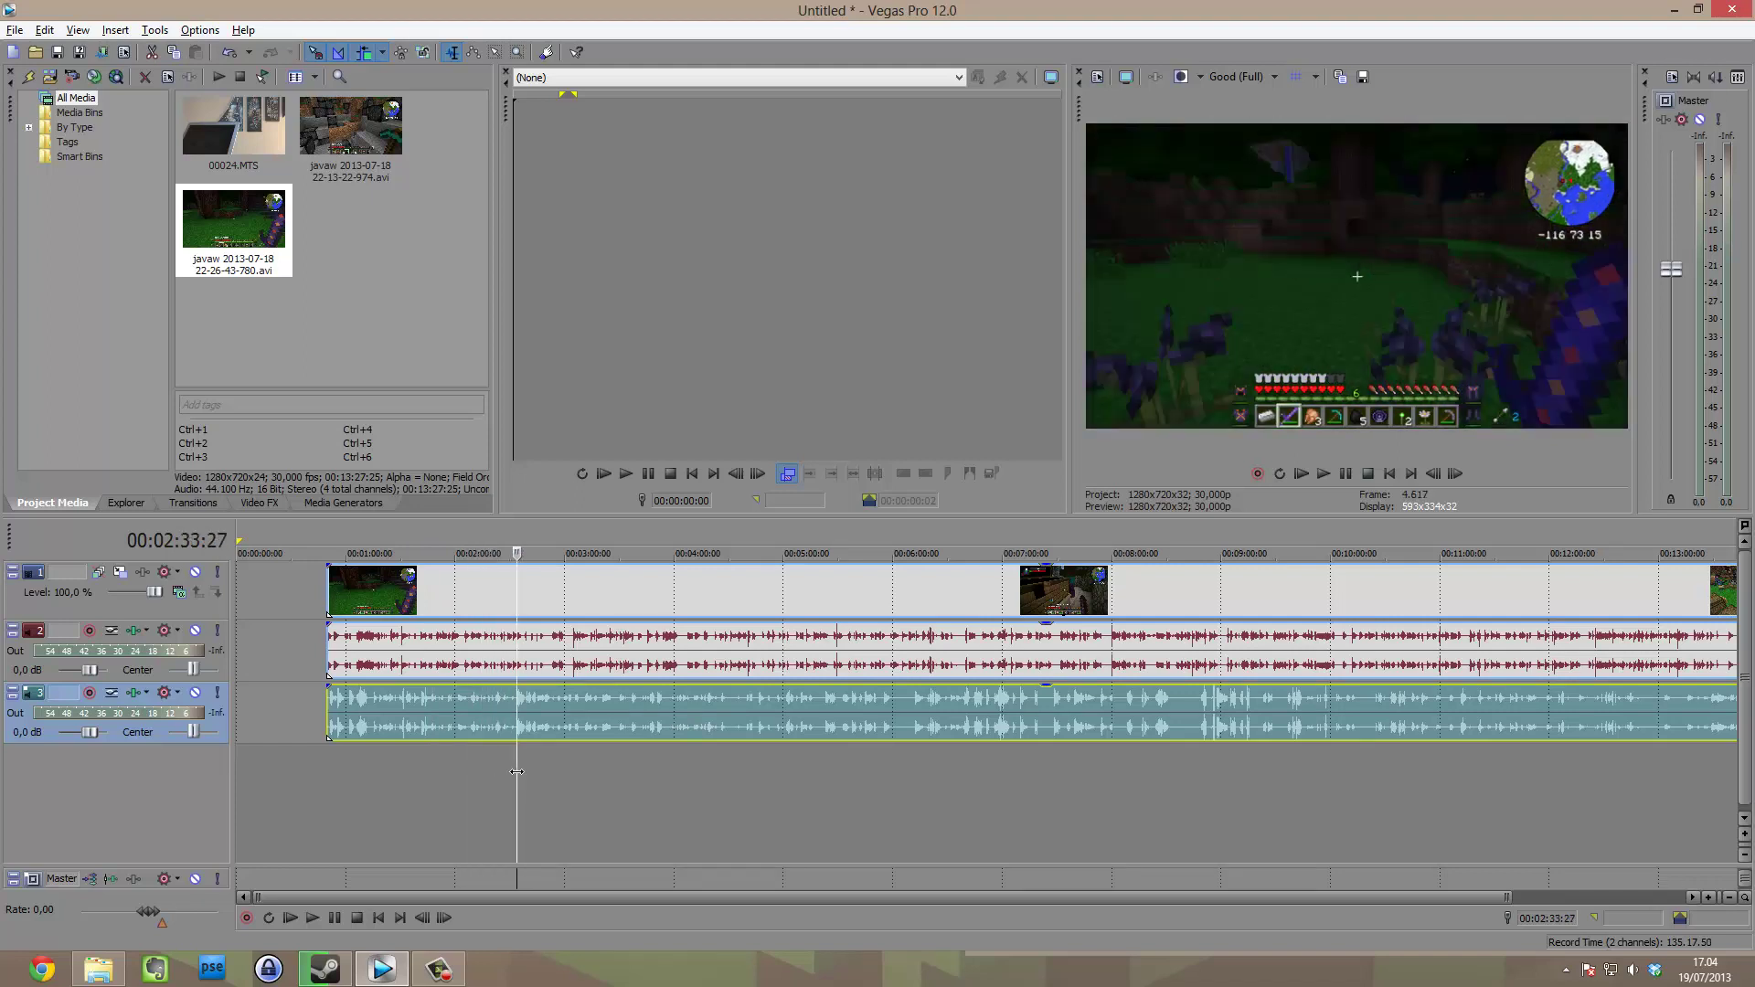
left_click_drag(517, 772, 447, 769)
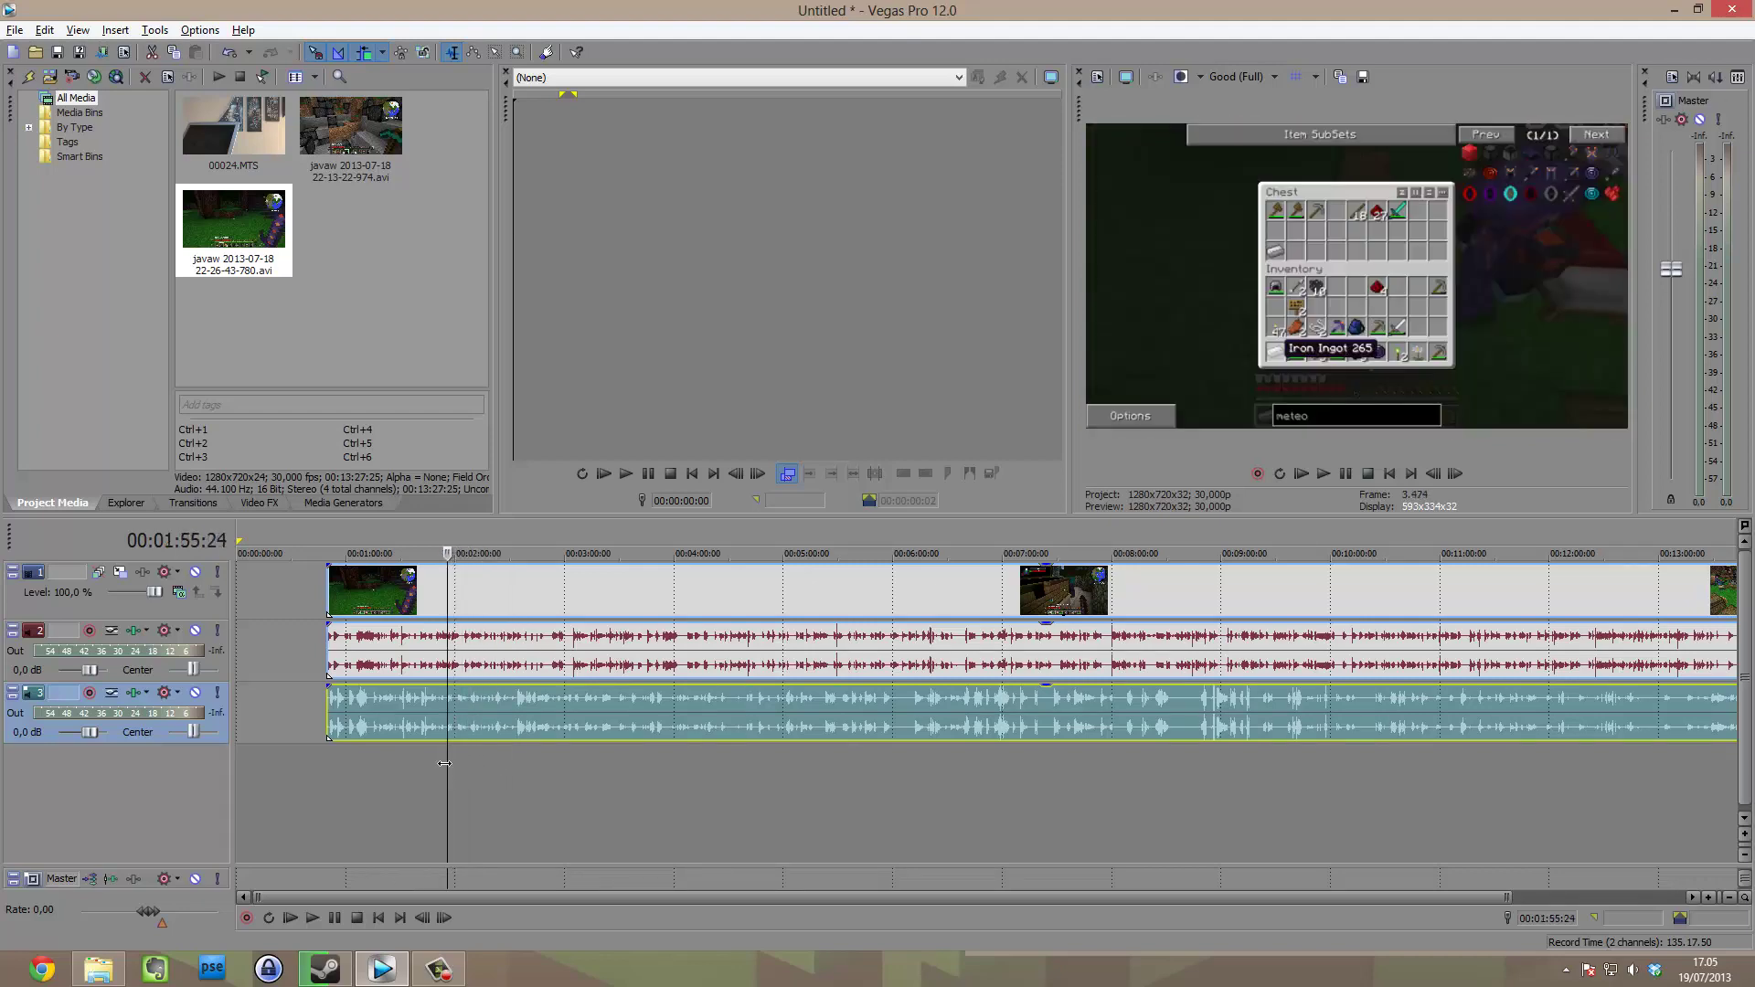
Move the clip with its two audio tracks so it starts at about 00:01:18, and put the playhead at 00:02:52:28.
left_click_drag(499, 604, 602, 576)
left_click(551, 581)
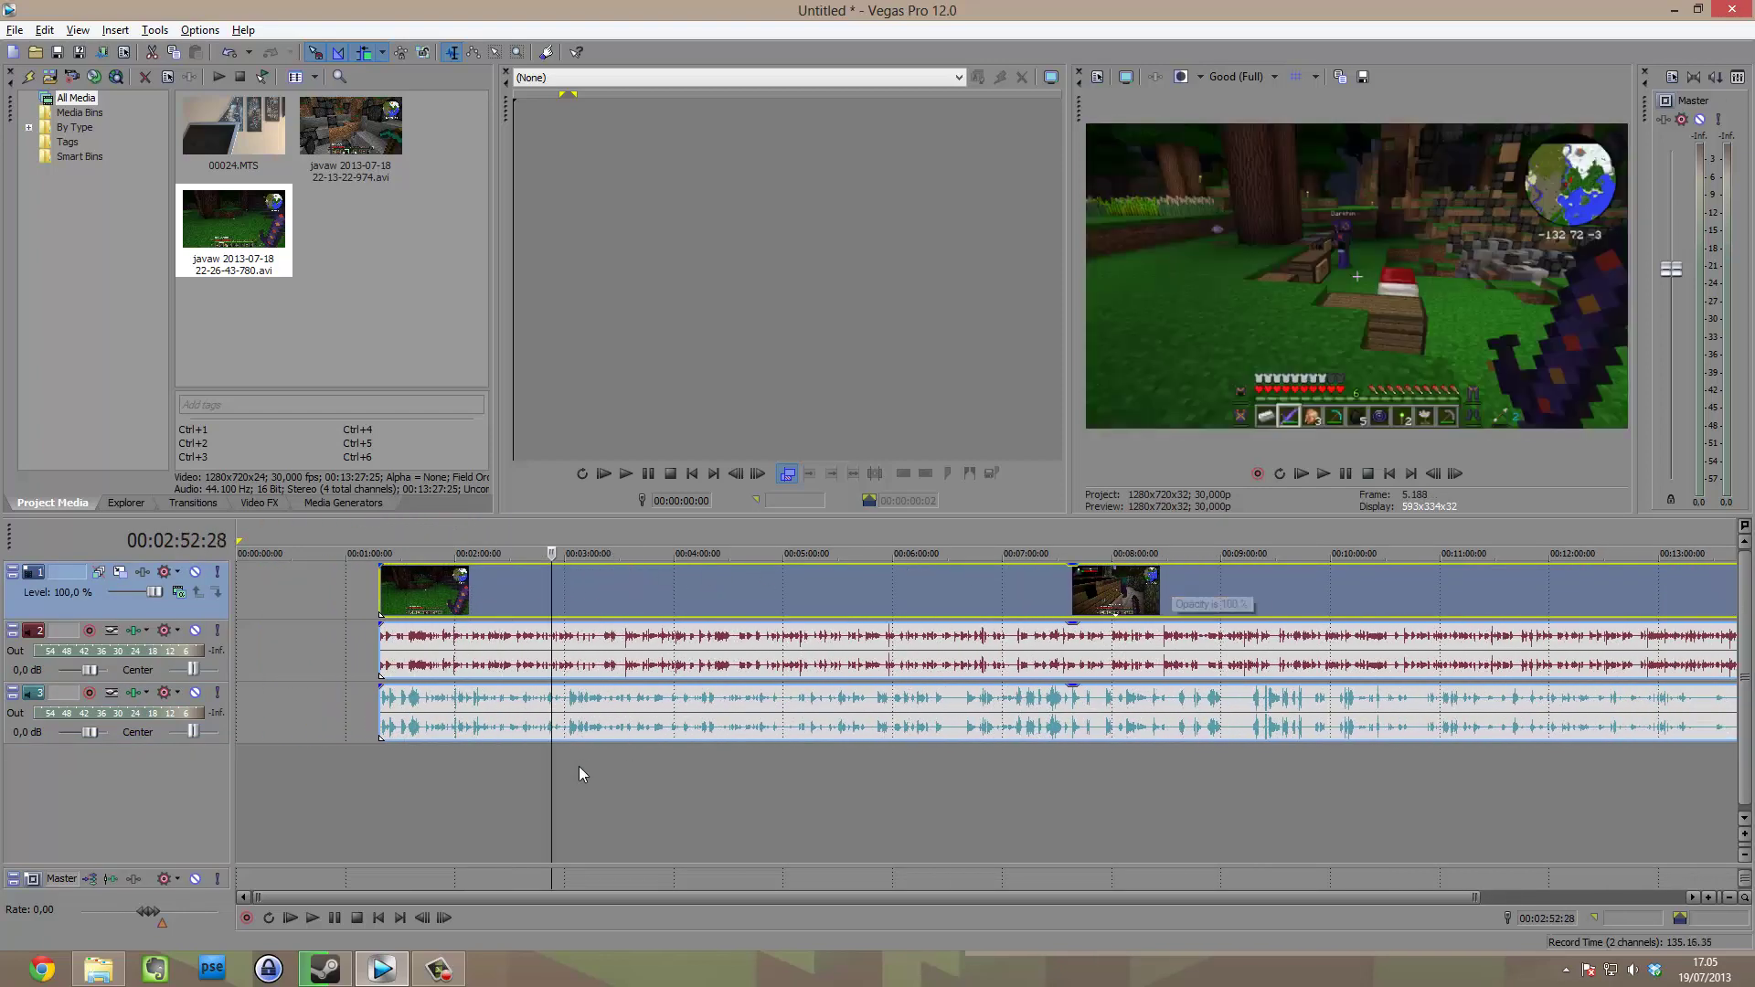
Mark a time range from just before the three-minute mark to about 00:04:41, and bring the playhead to 00:02:51:28.
left_click_drag(558, 795, 744, 793)
left_click(496, 800)
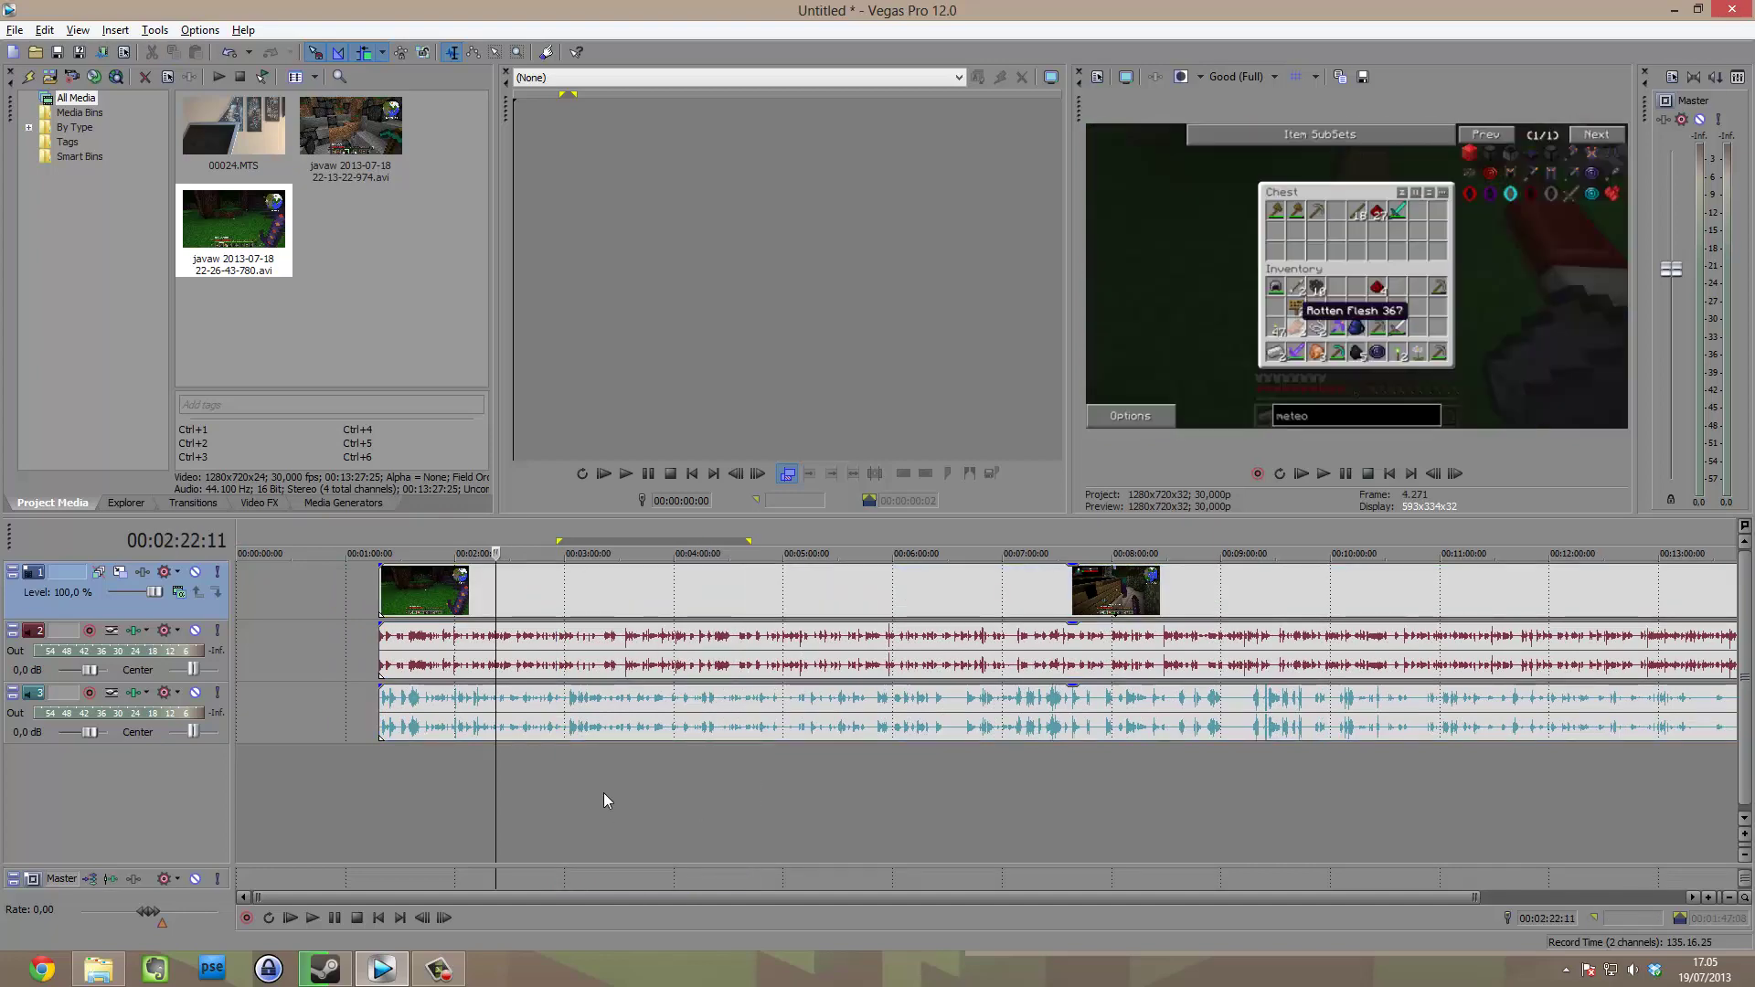
left_click_drag(496, 811, 550, 811)
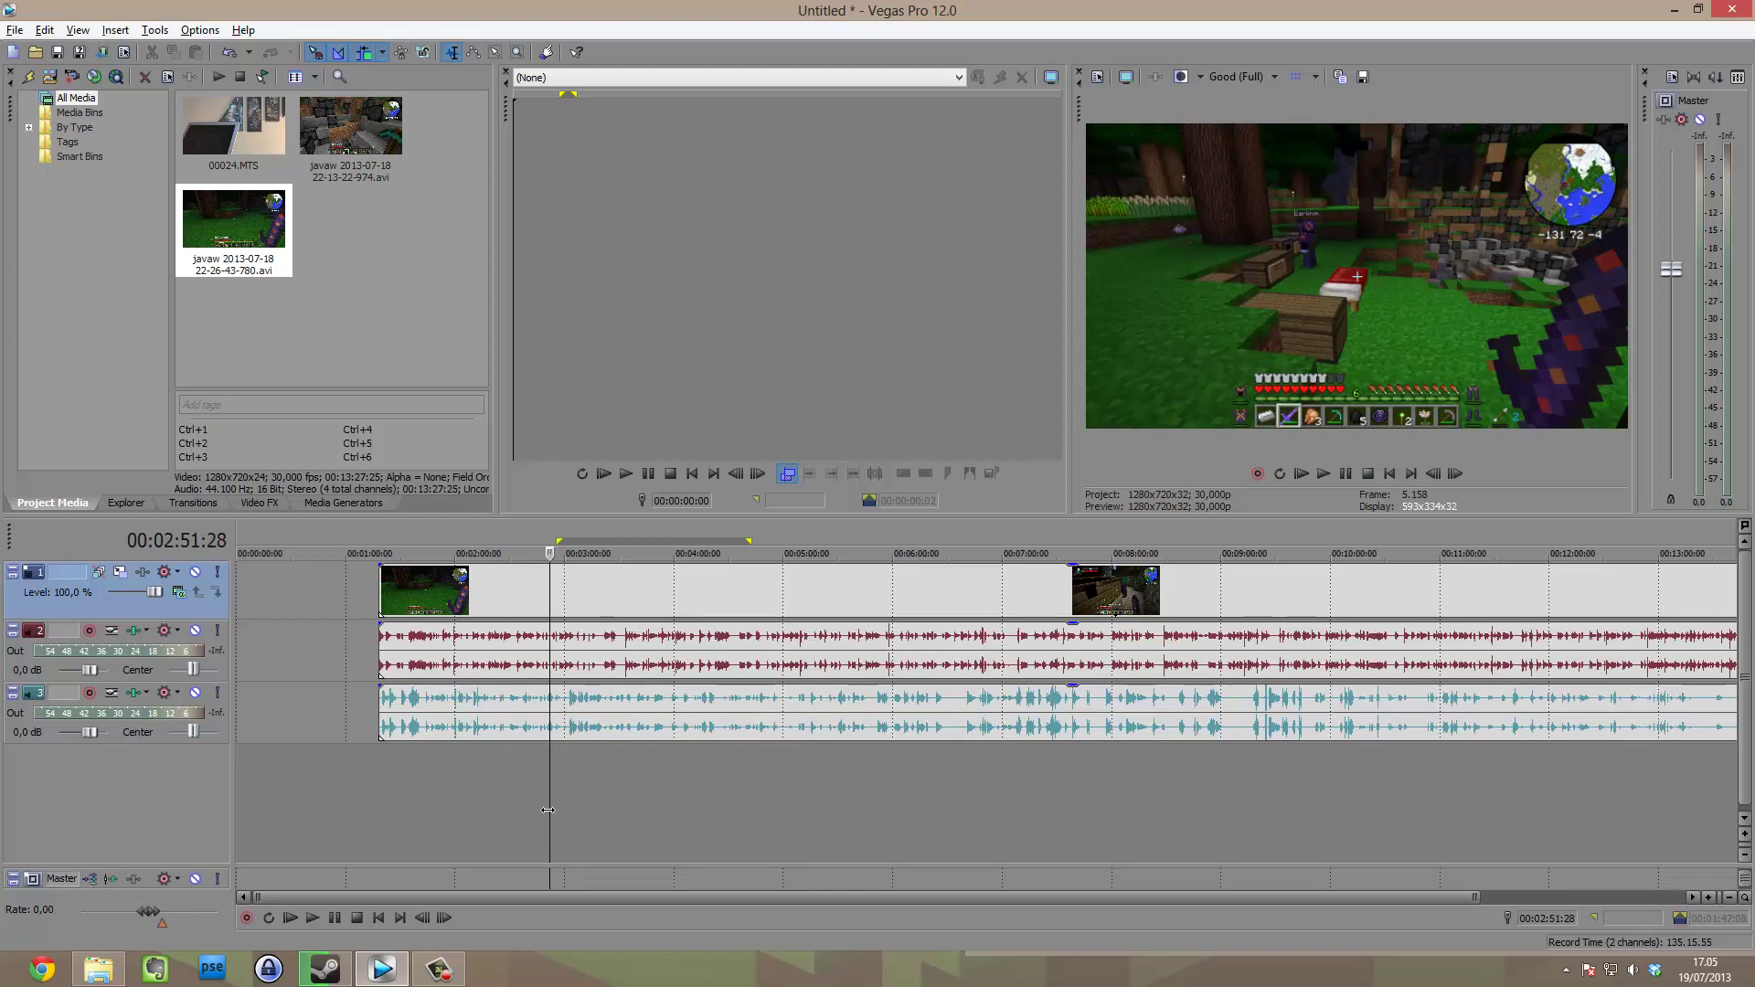
Preview several frames in the clip's opening seconds, and place the playhead at the clip's start, 00:01:18:11, for a closer look.
left_click(387, 783)
left_click(384, 779)
left_click(404, 769)
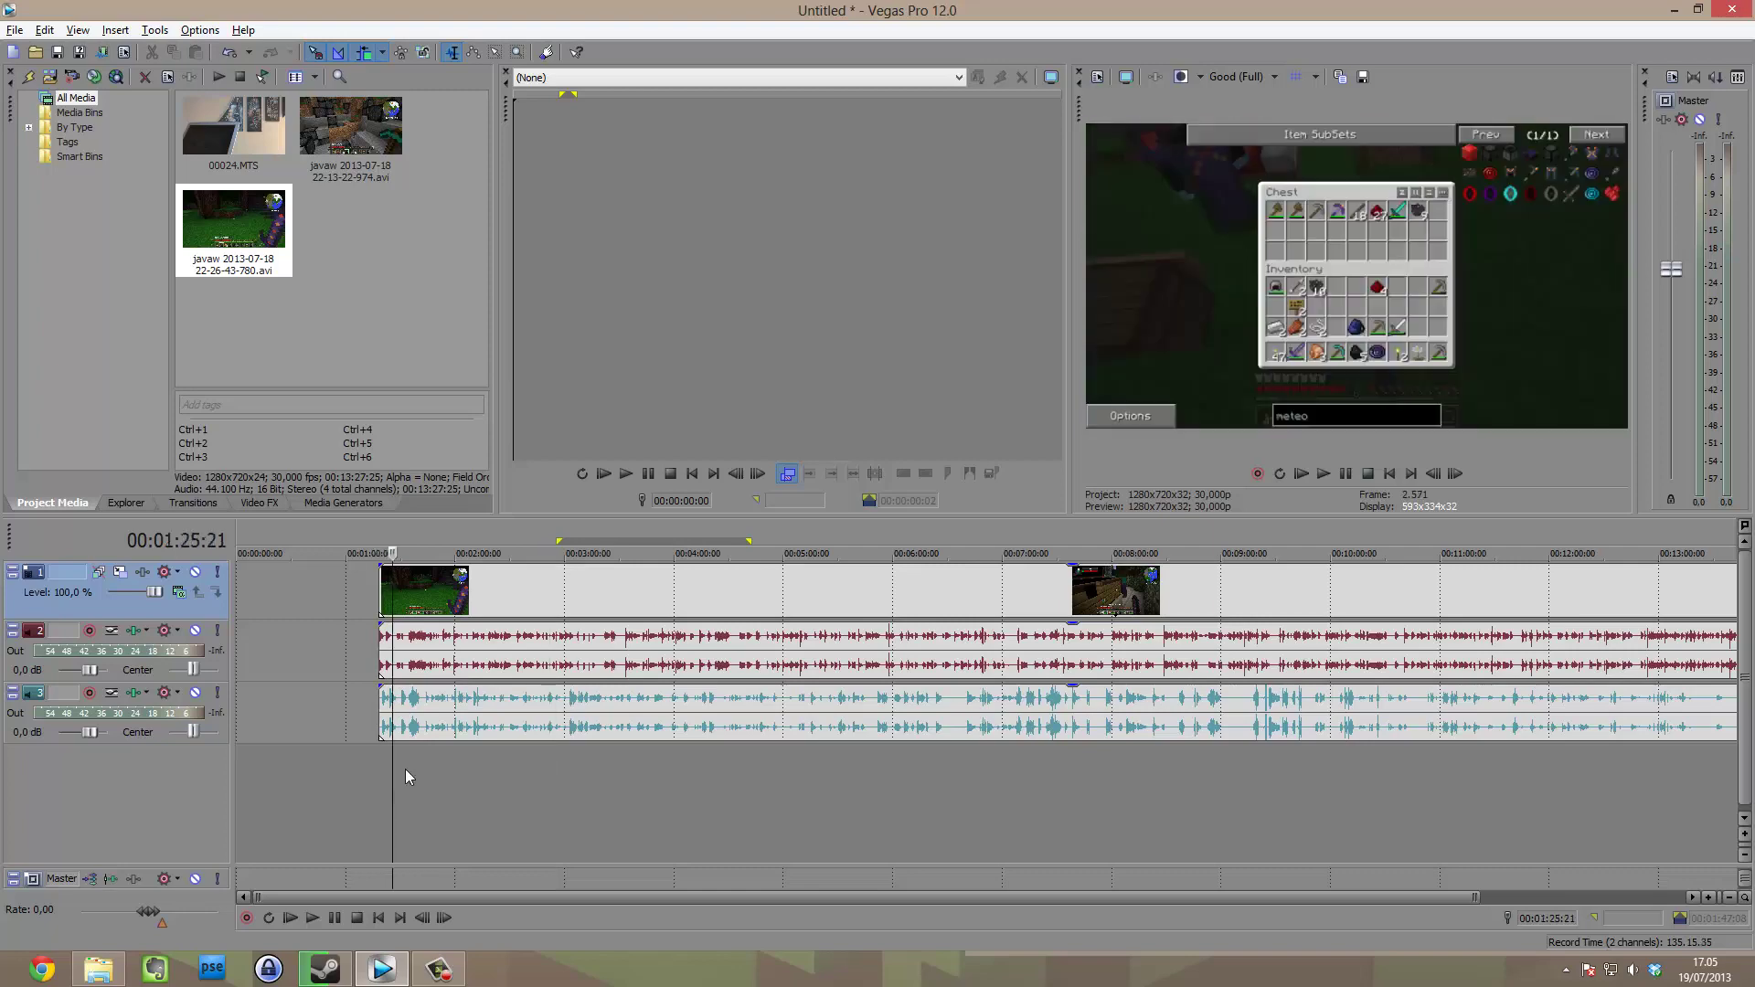
left_click(417, 770)
left_click(399, 768)
left_click(412, 768)
left_click(419, 767)
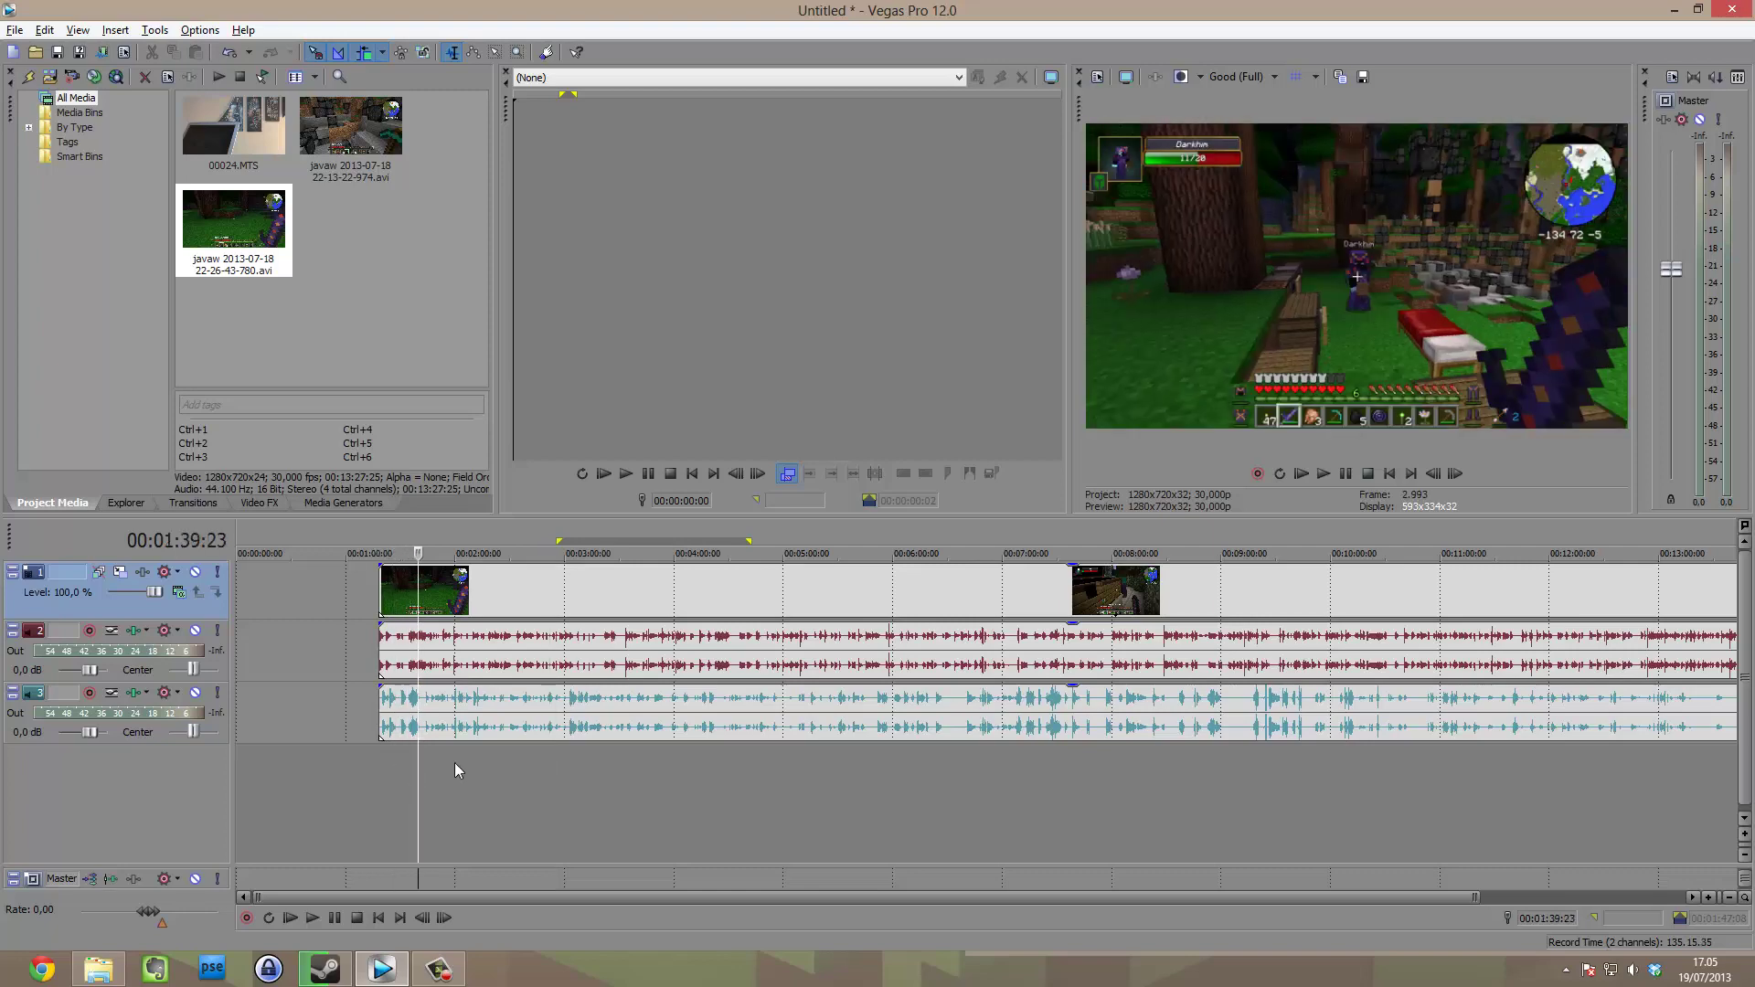
left_click(453, 762)
left_click(380, 744)
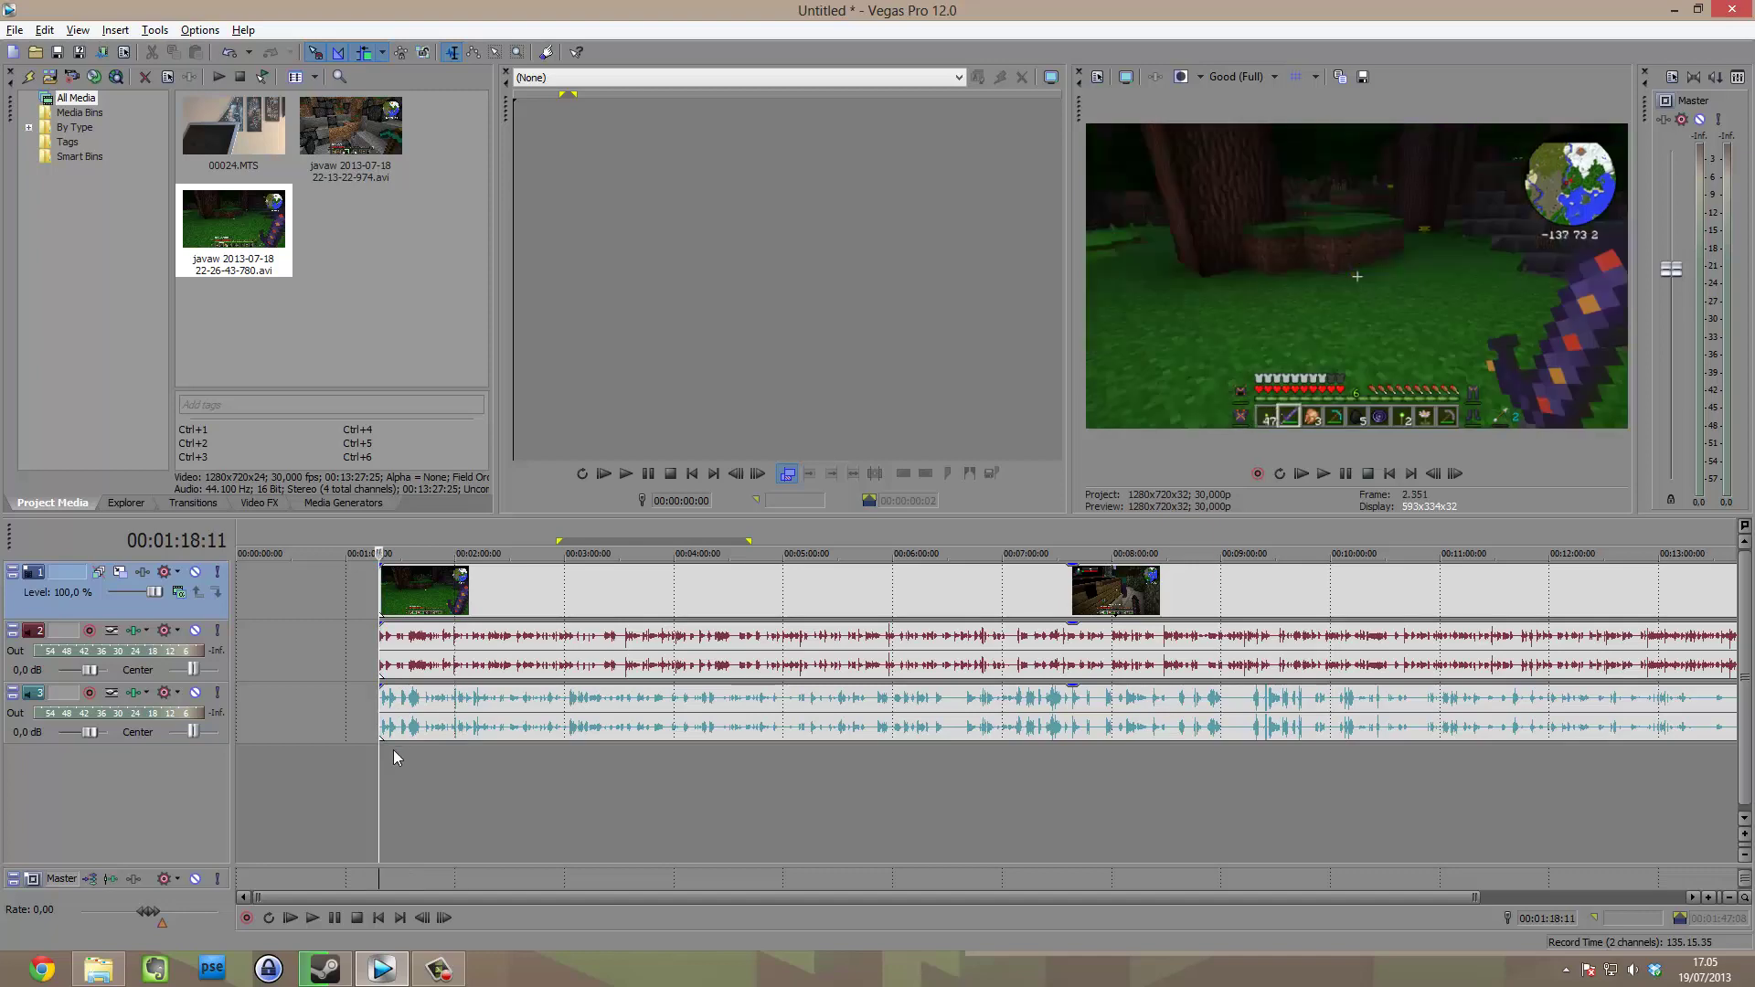
scroll(699, 811, "up", 5)
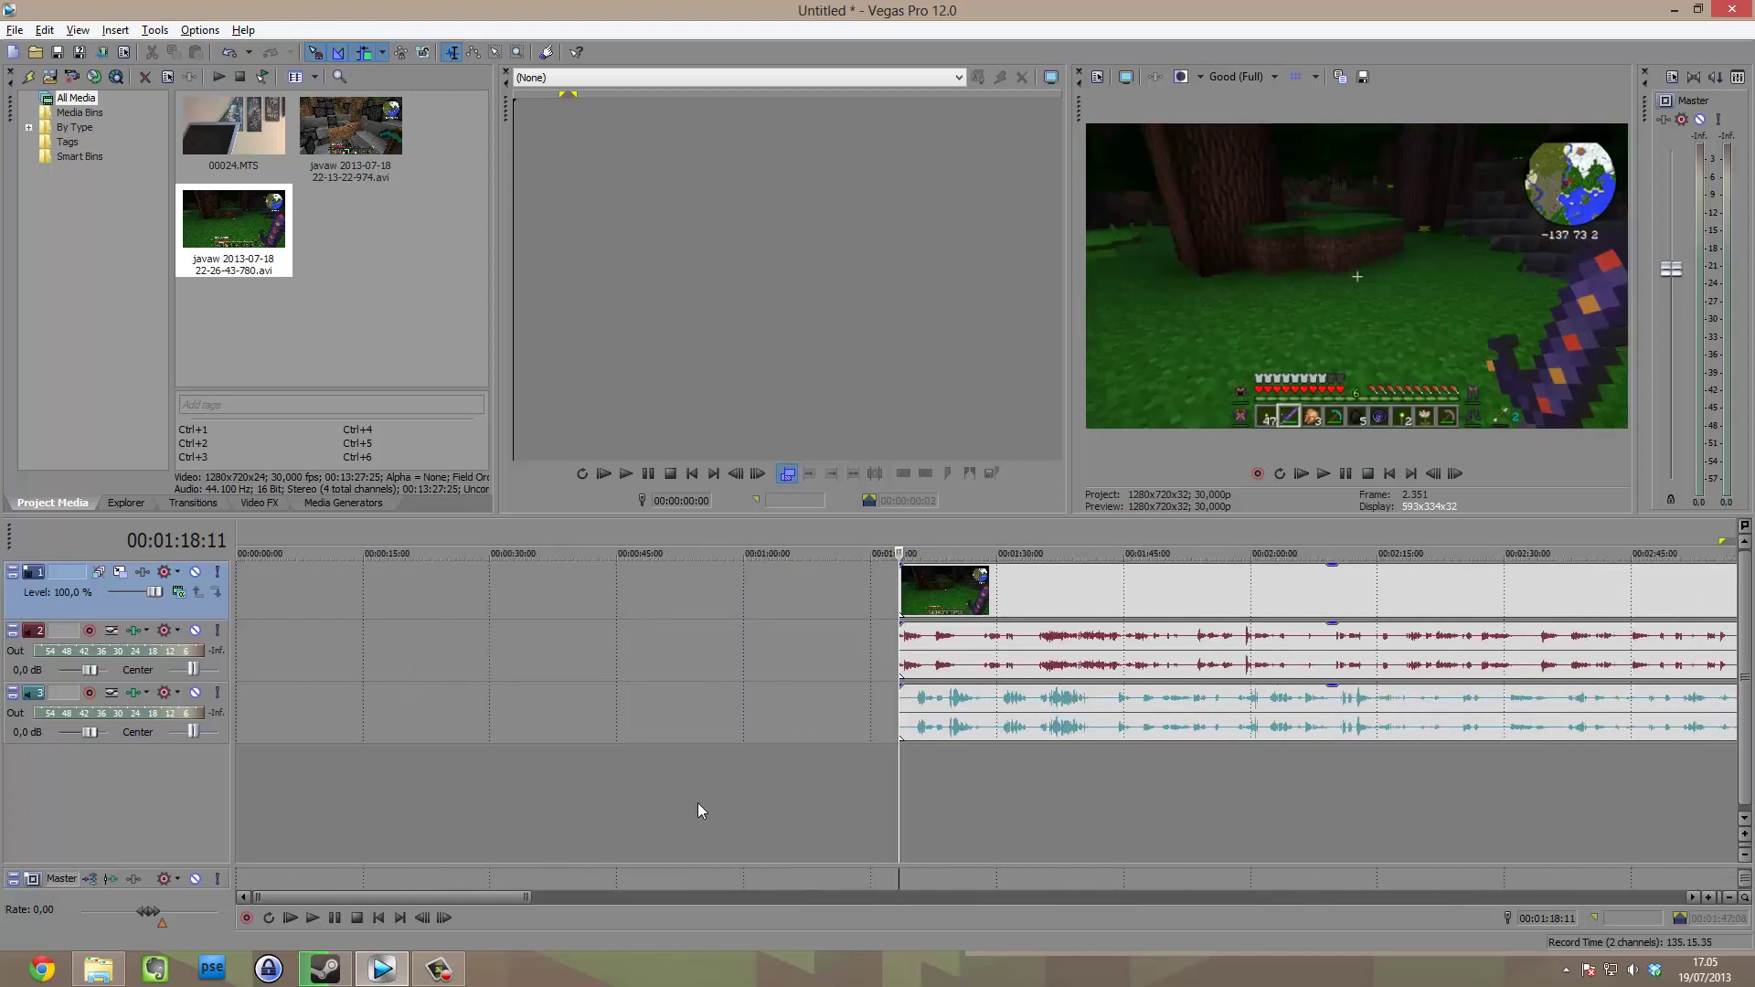
left_click(918, 755)
Preview the final part of the clip from its end at 00:14:46:06, ending with the playhead at 00:14:15:08.
scroll(905, 759, "down", 5)
left_click(1631, 763)
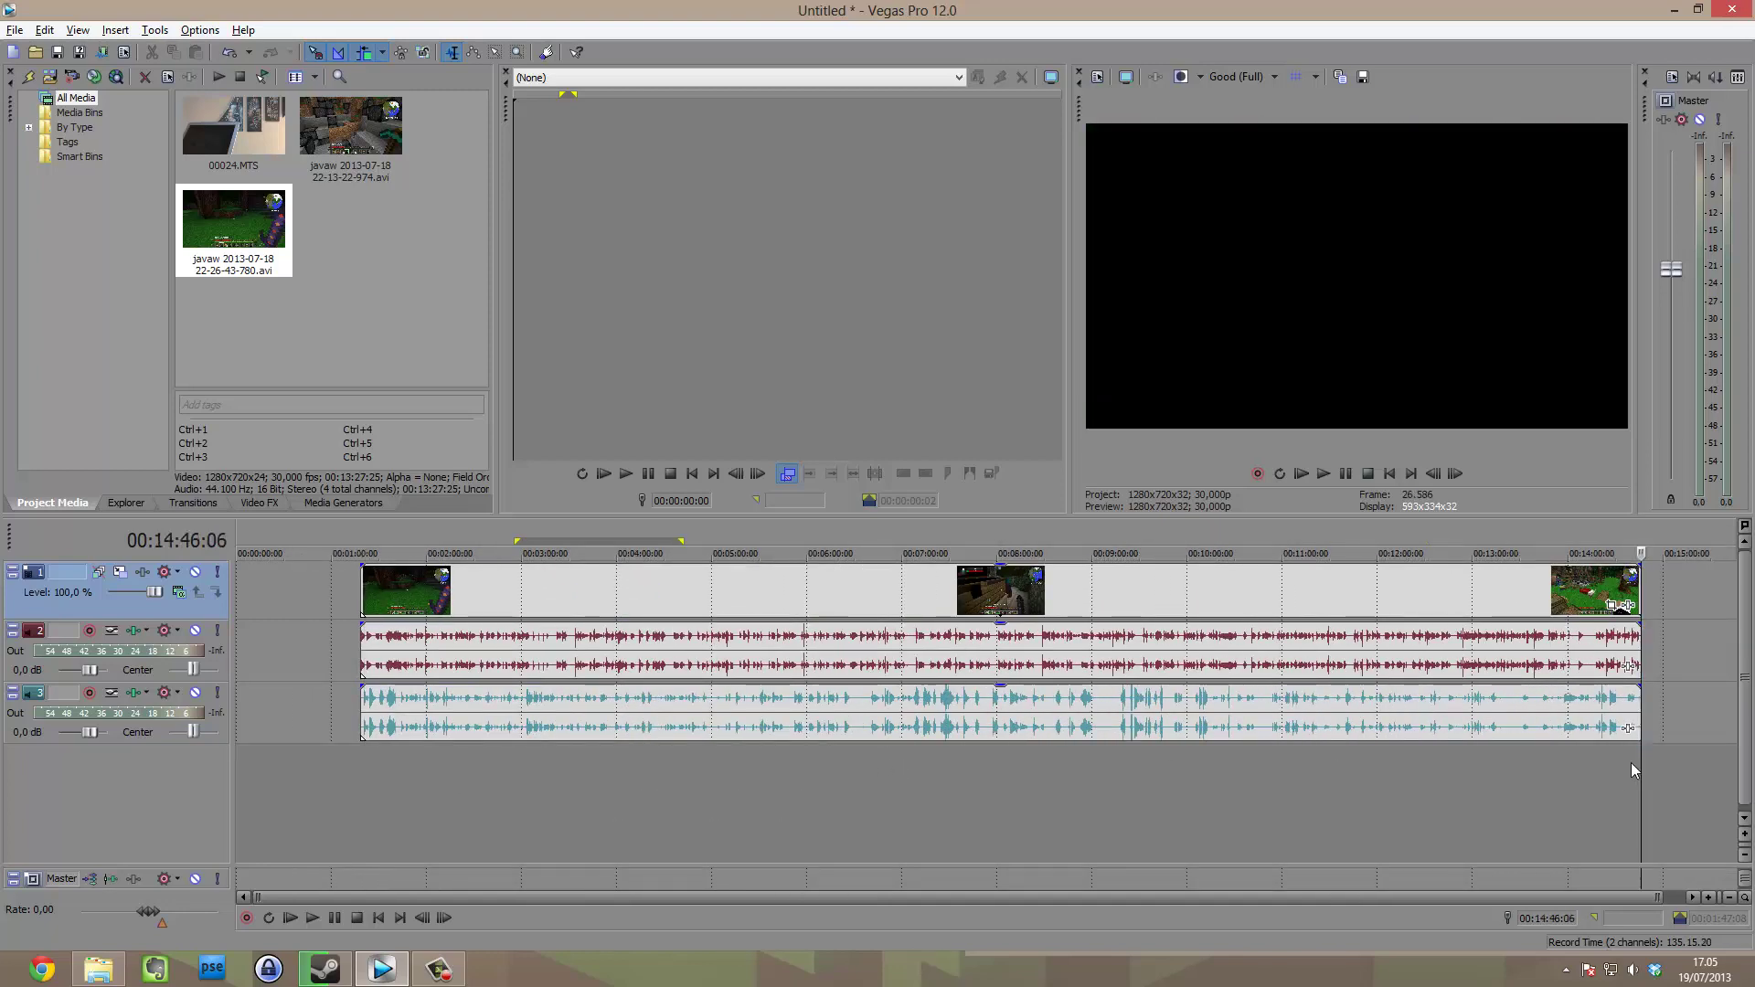
left_click(1617, 767)
left_click(1627, 766)
left_click(1638, 766)
left_click(1628, 766)
left_click(1637, 766)
left_click(1628, 766)
left_click(1592, 773)
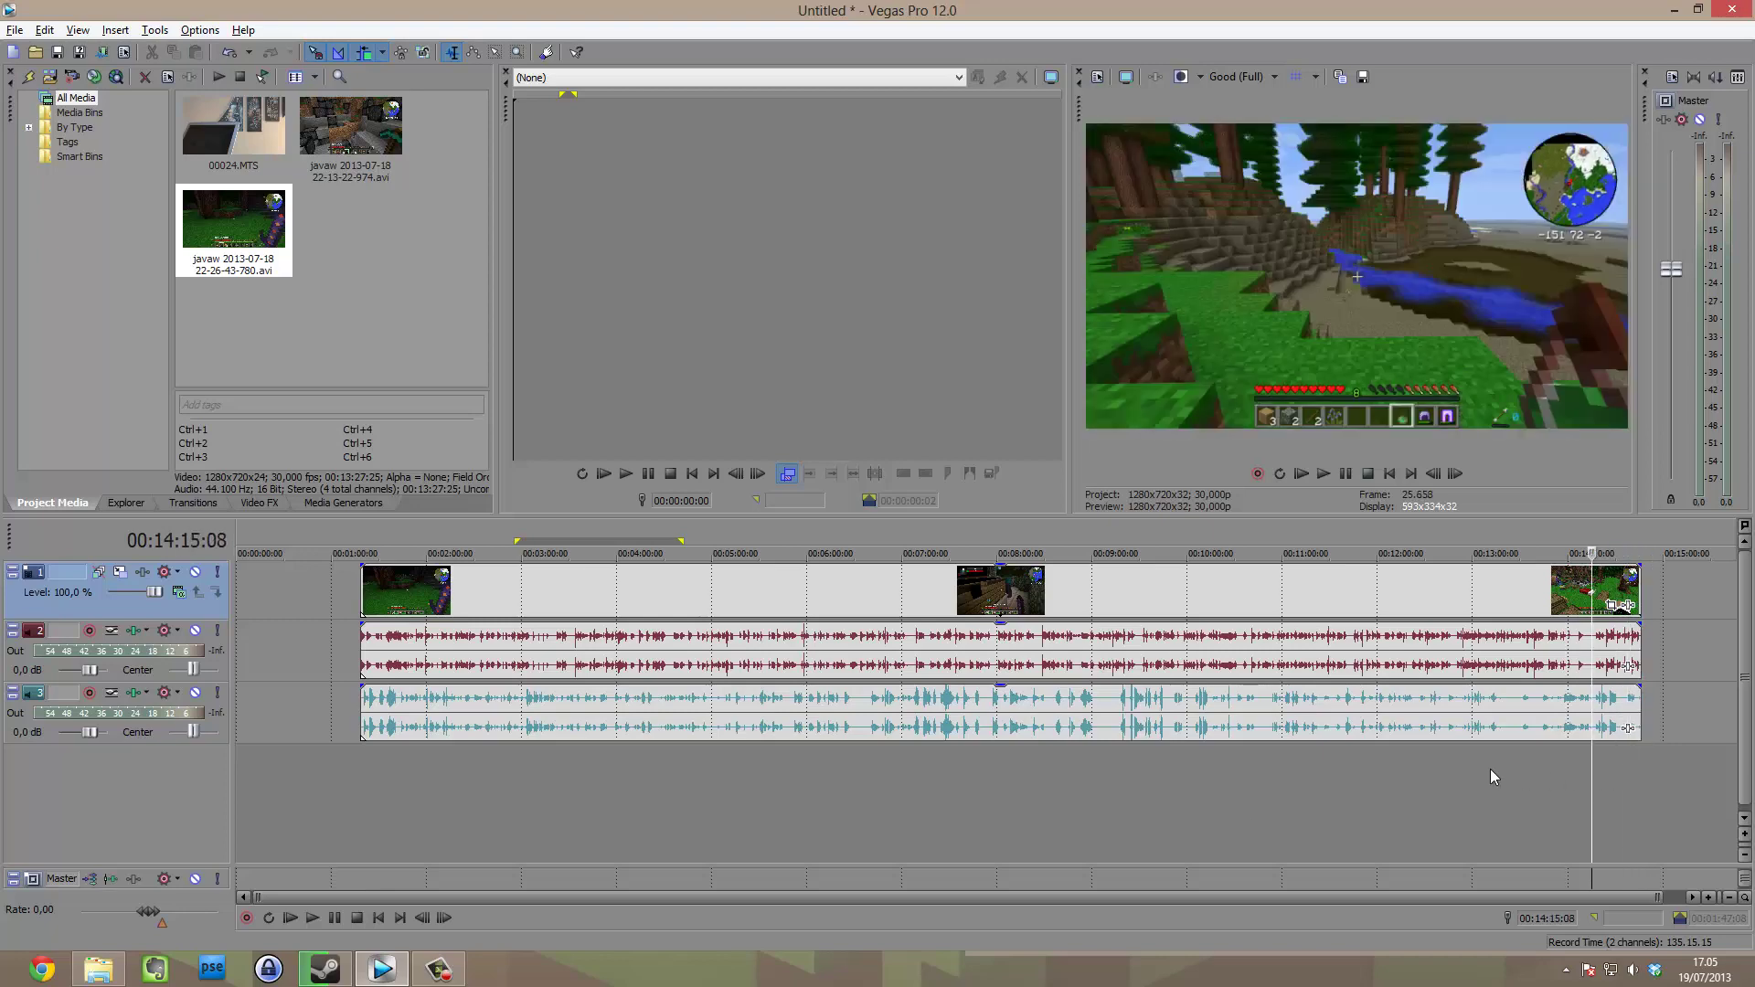
Shift the clip with its audio to the 00:01:23 area of the timeline, and park the playhead at 00:01:16:04.
left_click(429, 797)
left_click_drag(487, 601, 524, 600)
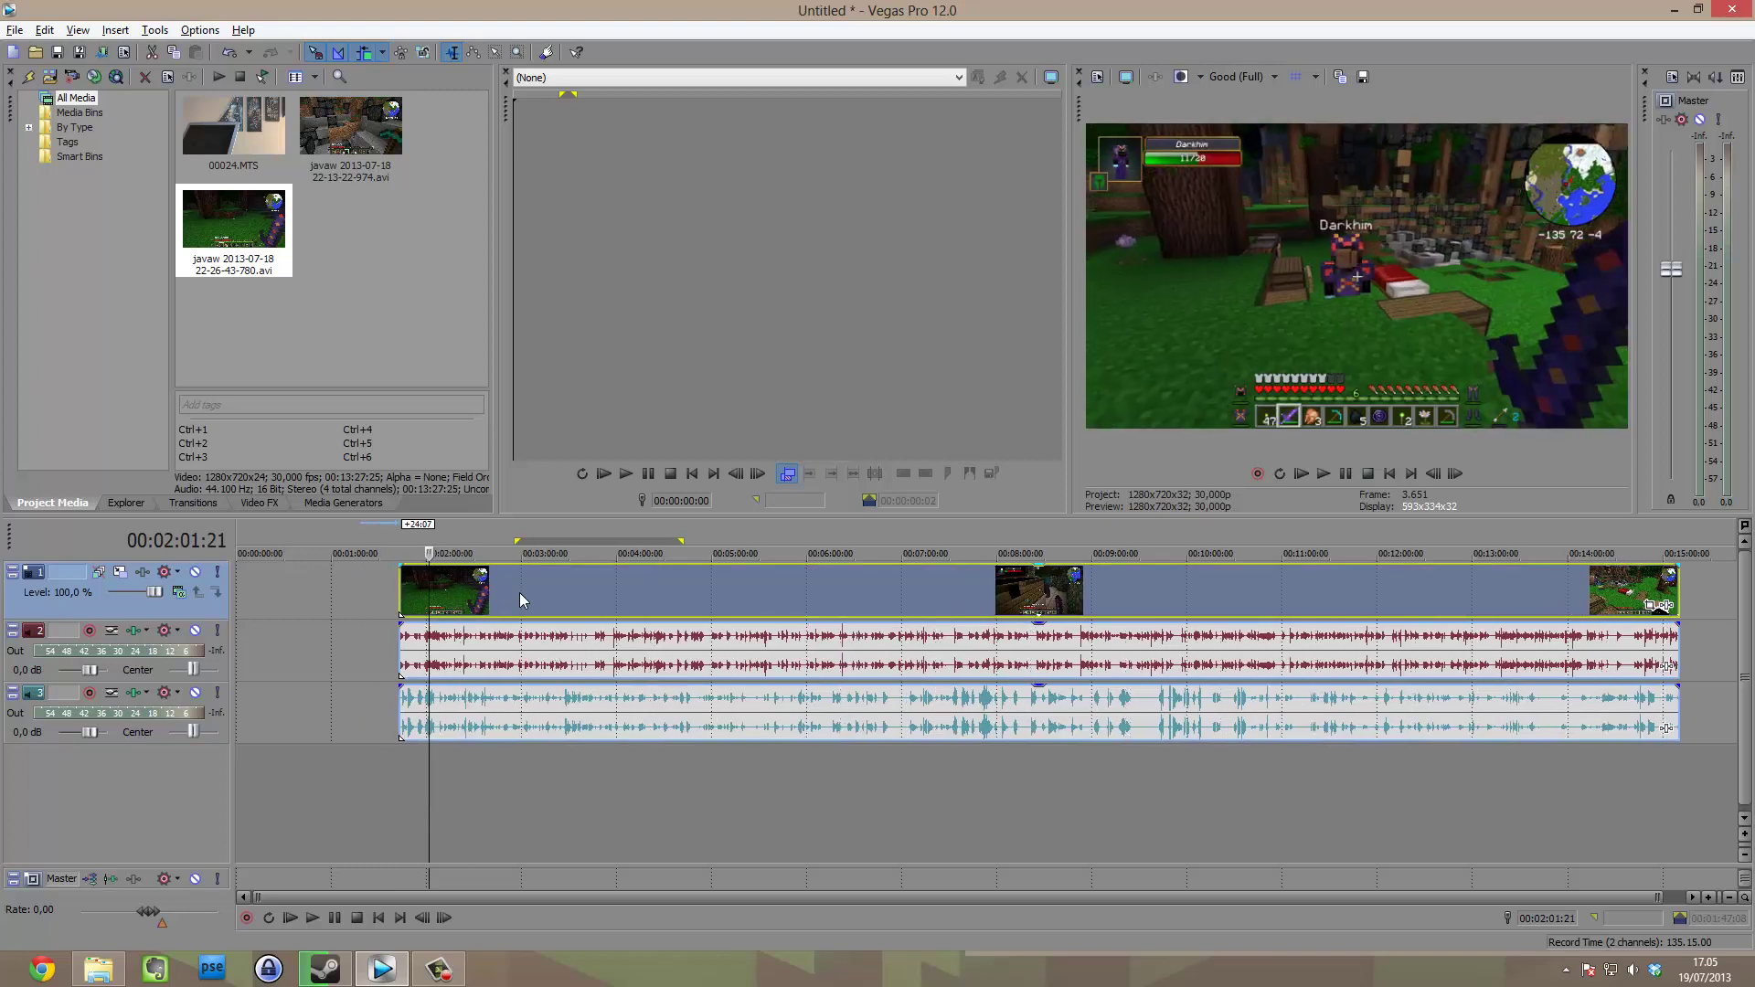
left_click(351, 717)
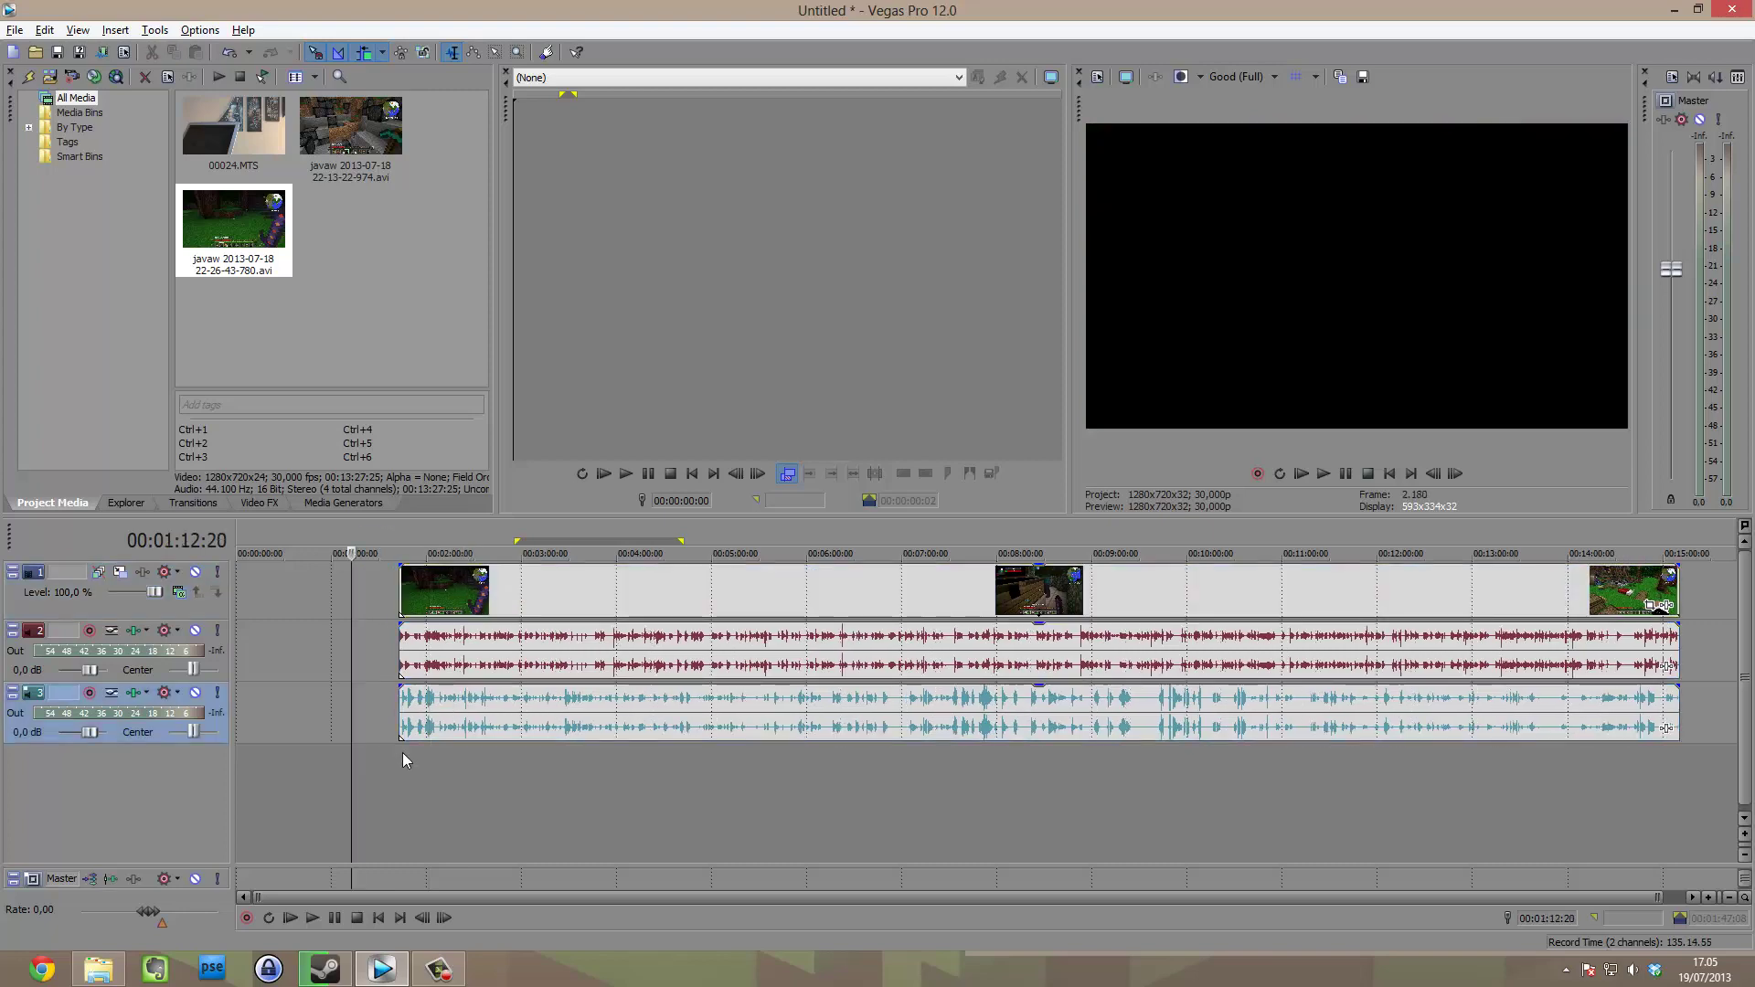
left_click_drag(573, 595, 541, 595)
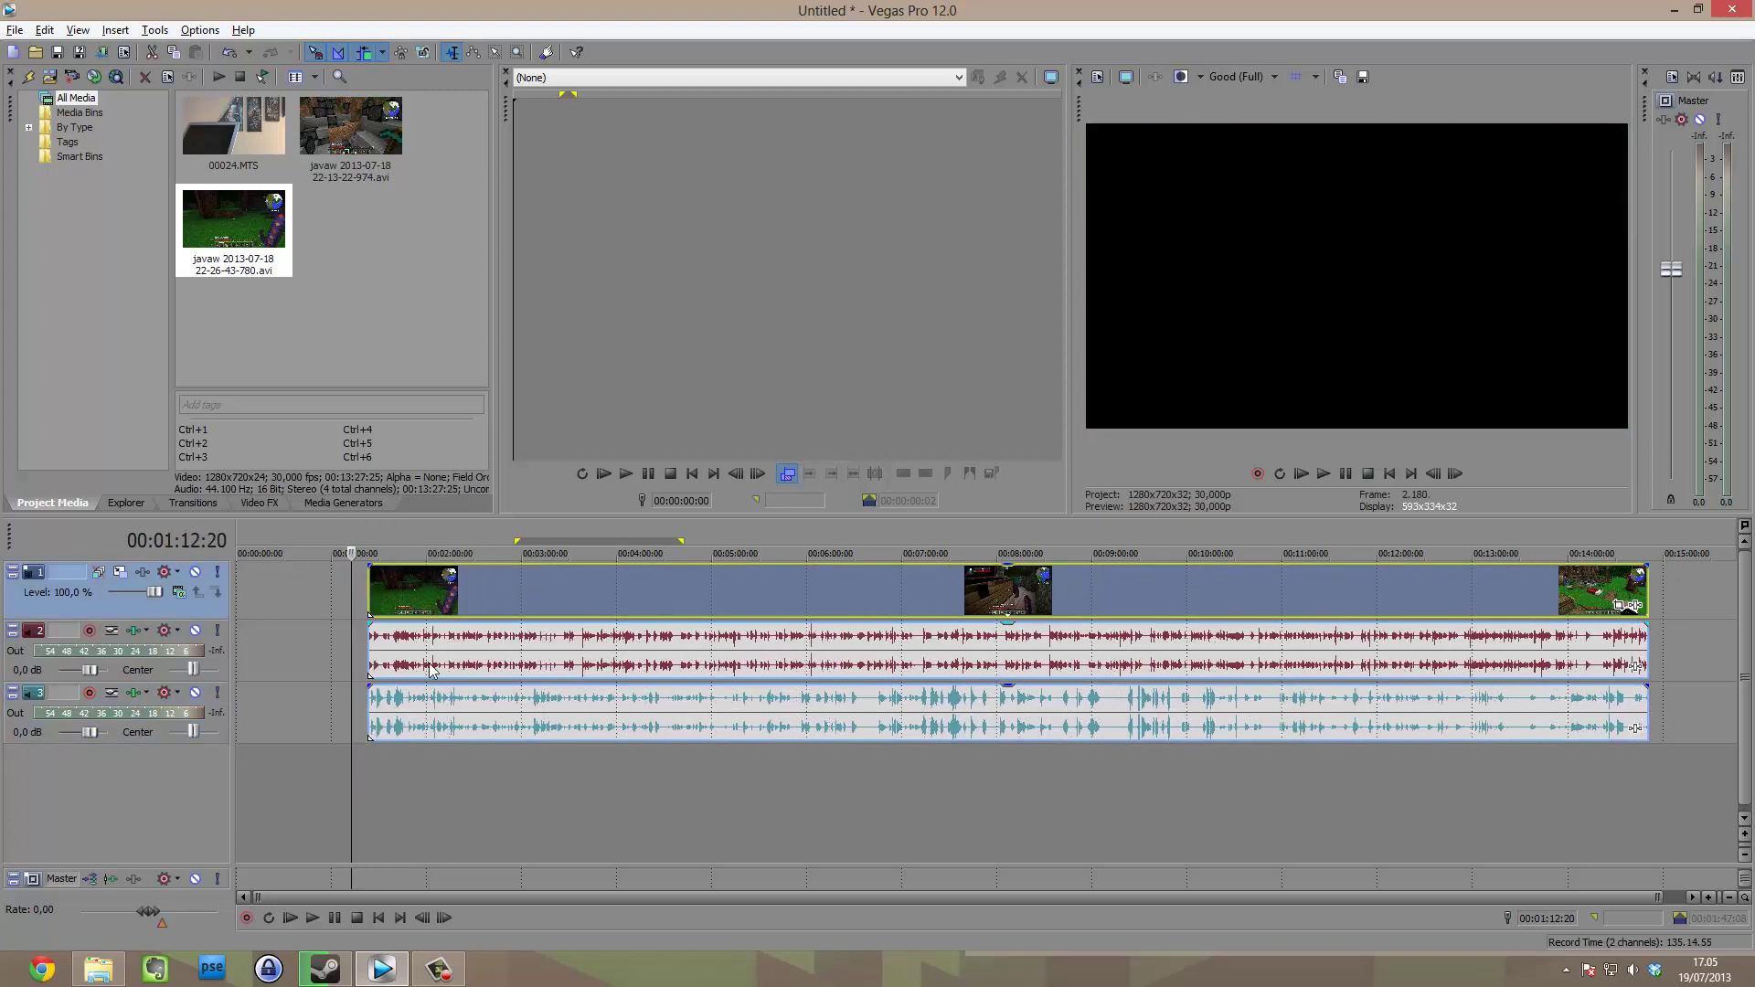
left_click(356, 761)
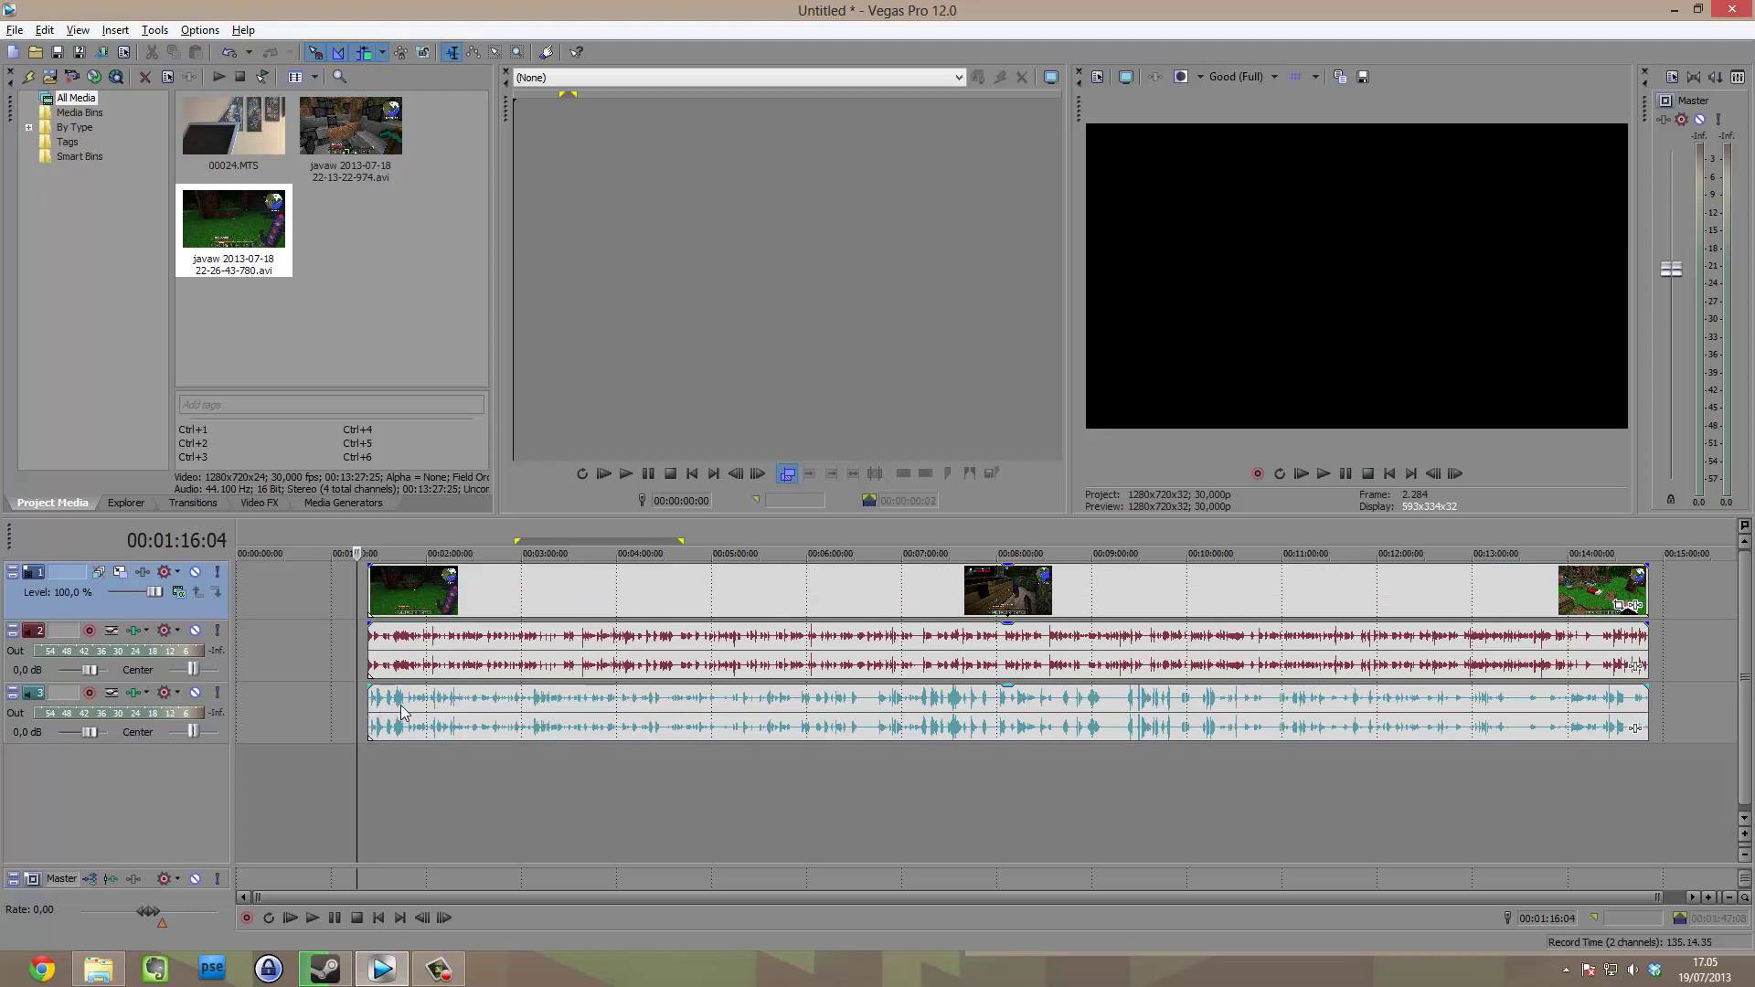
Examine the start of the clip at several timeline zoom levels.
scroll(417, 751, "up", 5)
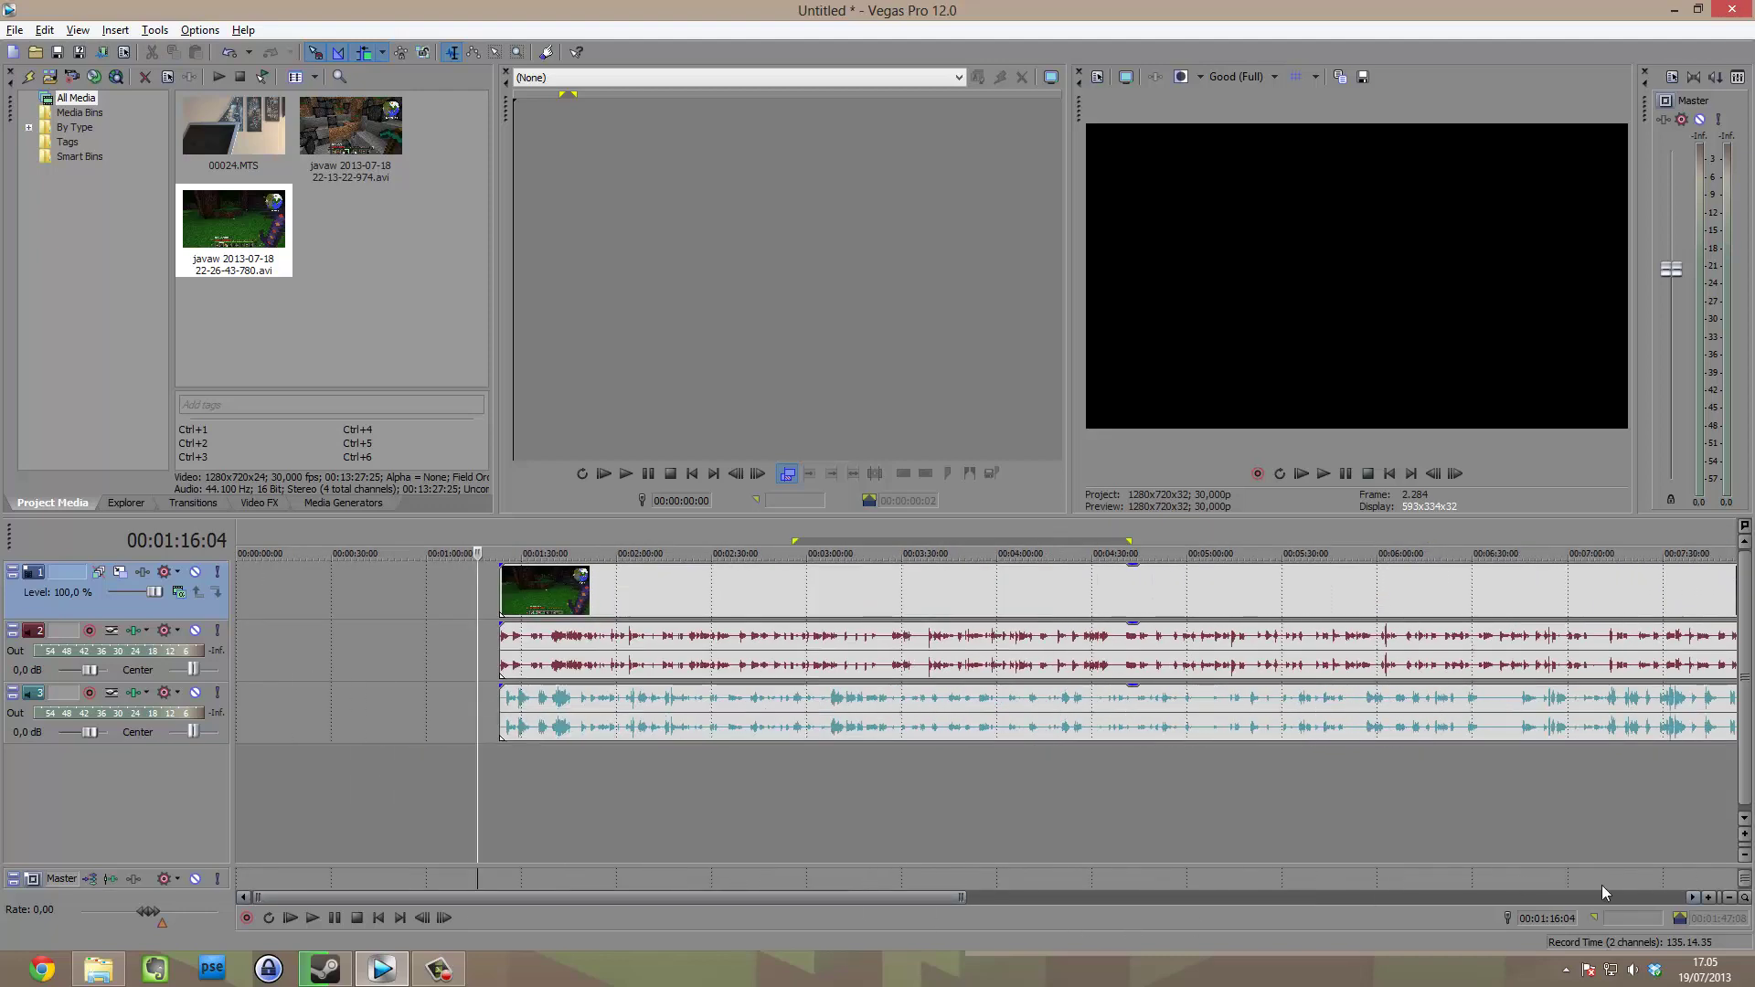
left_click(1709, 899)
left_click(1708, 899)
left_click(1709, 899)
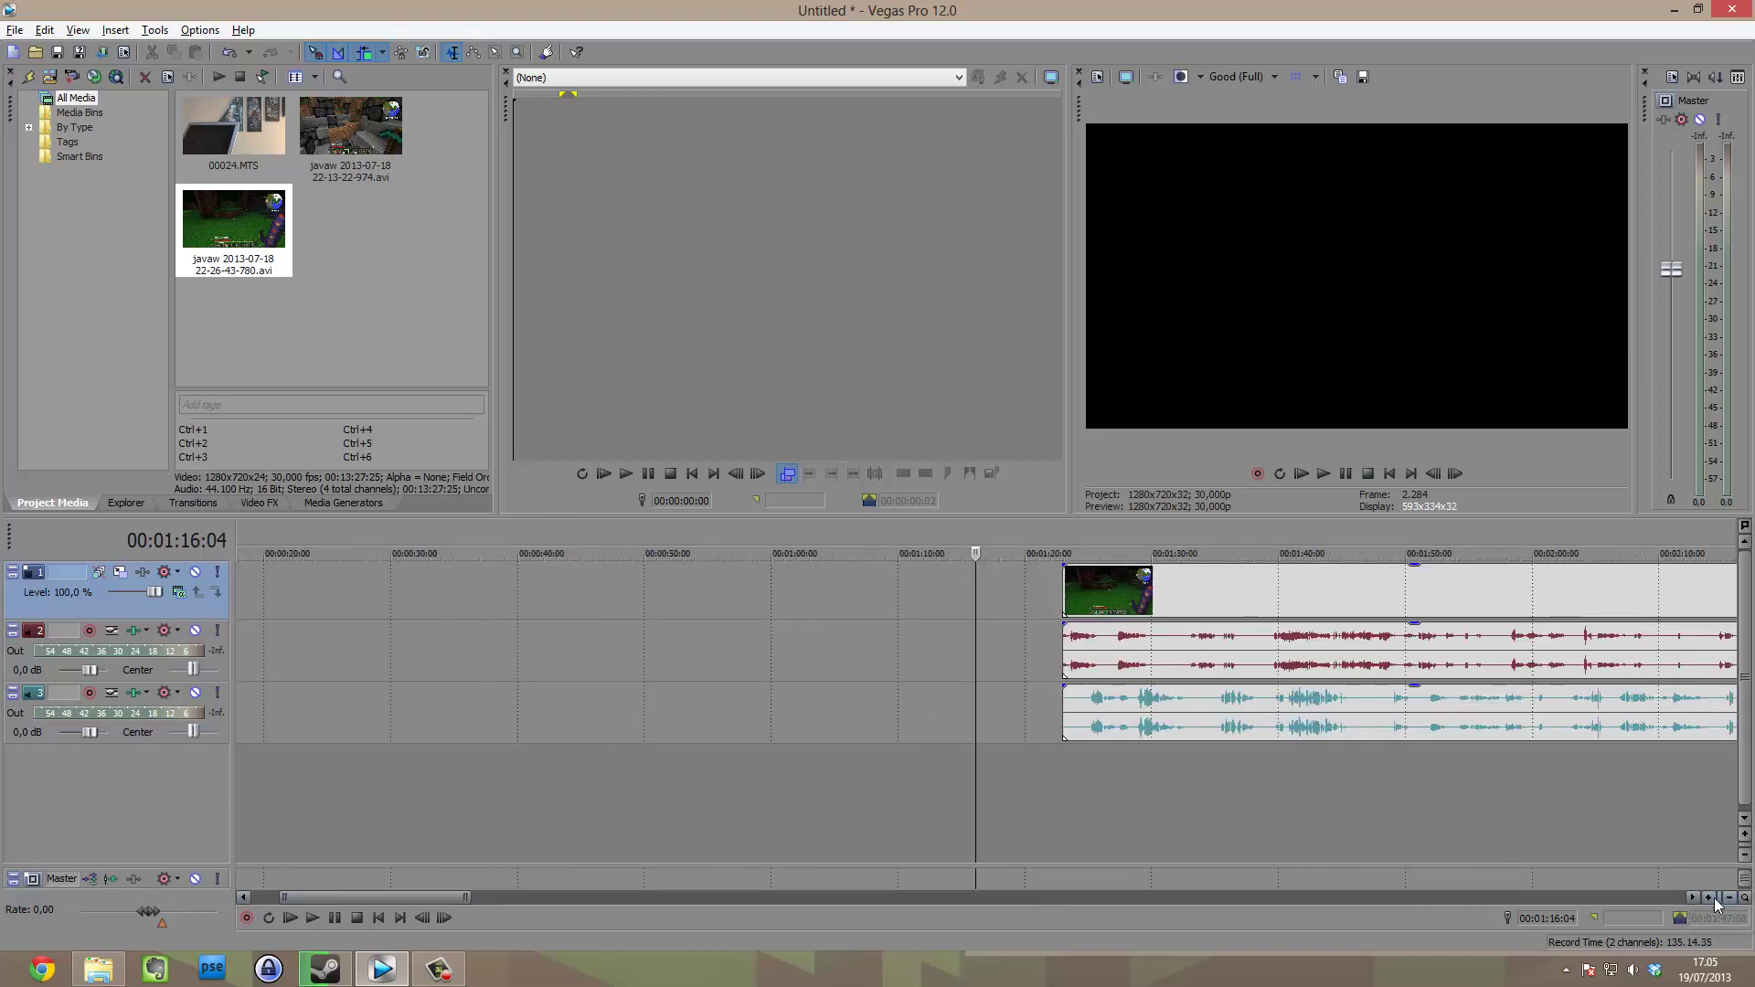
left_click(1728, 899)
left_click(1729, 899)
left_click(1709, 899)
left_click(1709, 899)
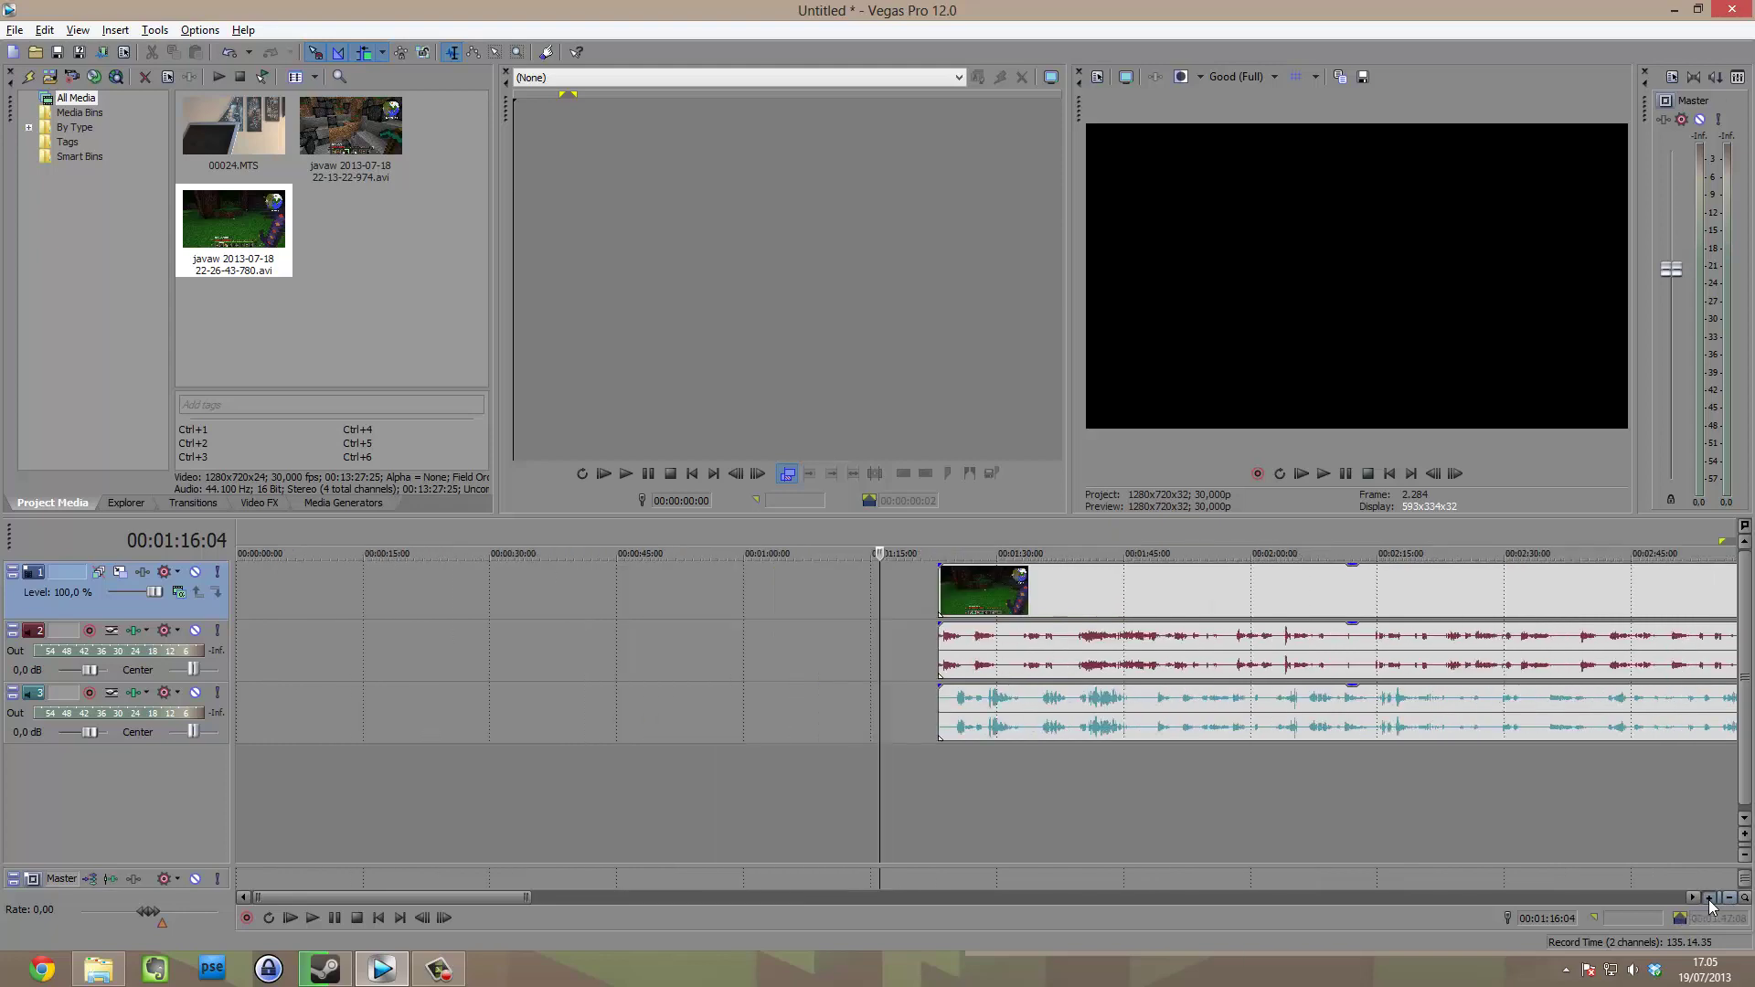
left_click(1709, 898)
left_click(1729, 898)
left_click(1729, 899)
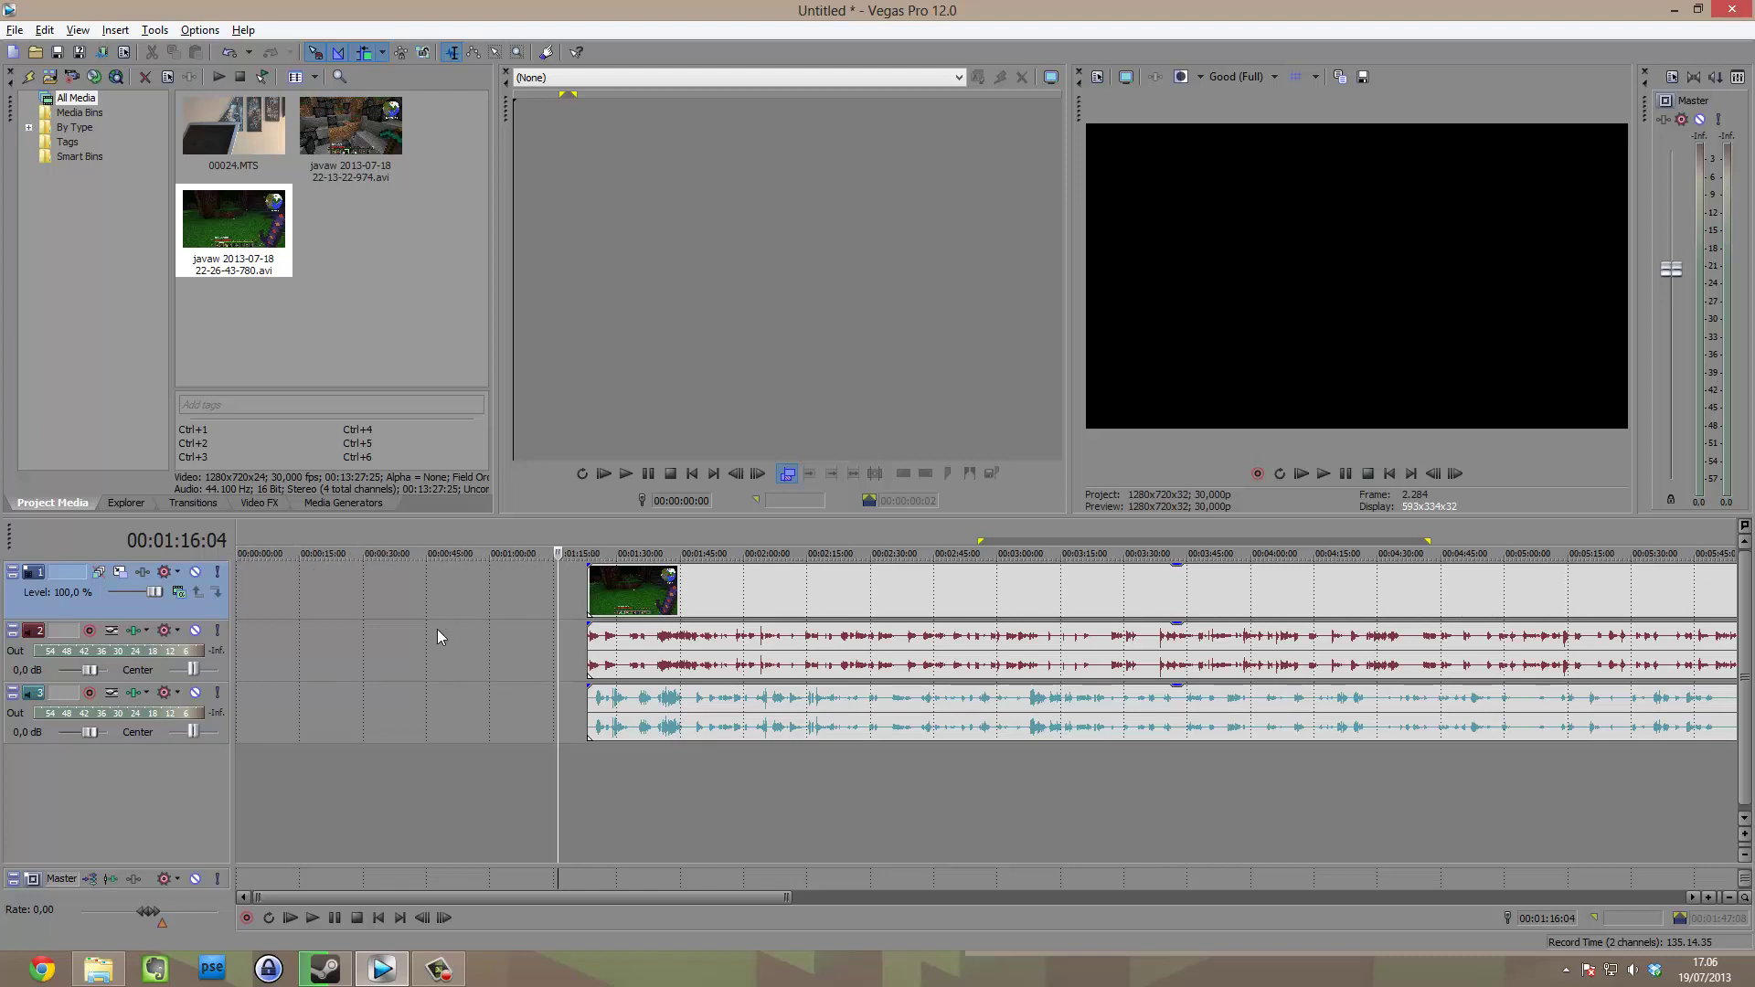
Place the playhead at several points in the empty stretch before the clip, ending at 00:01:13:11.
scroll(438, 637, "up", 6)
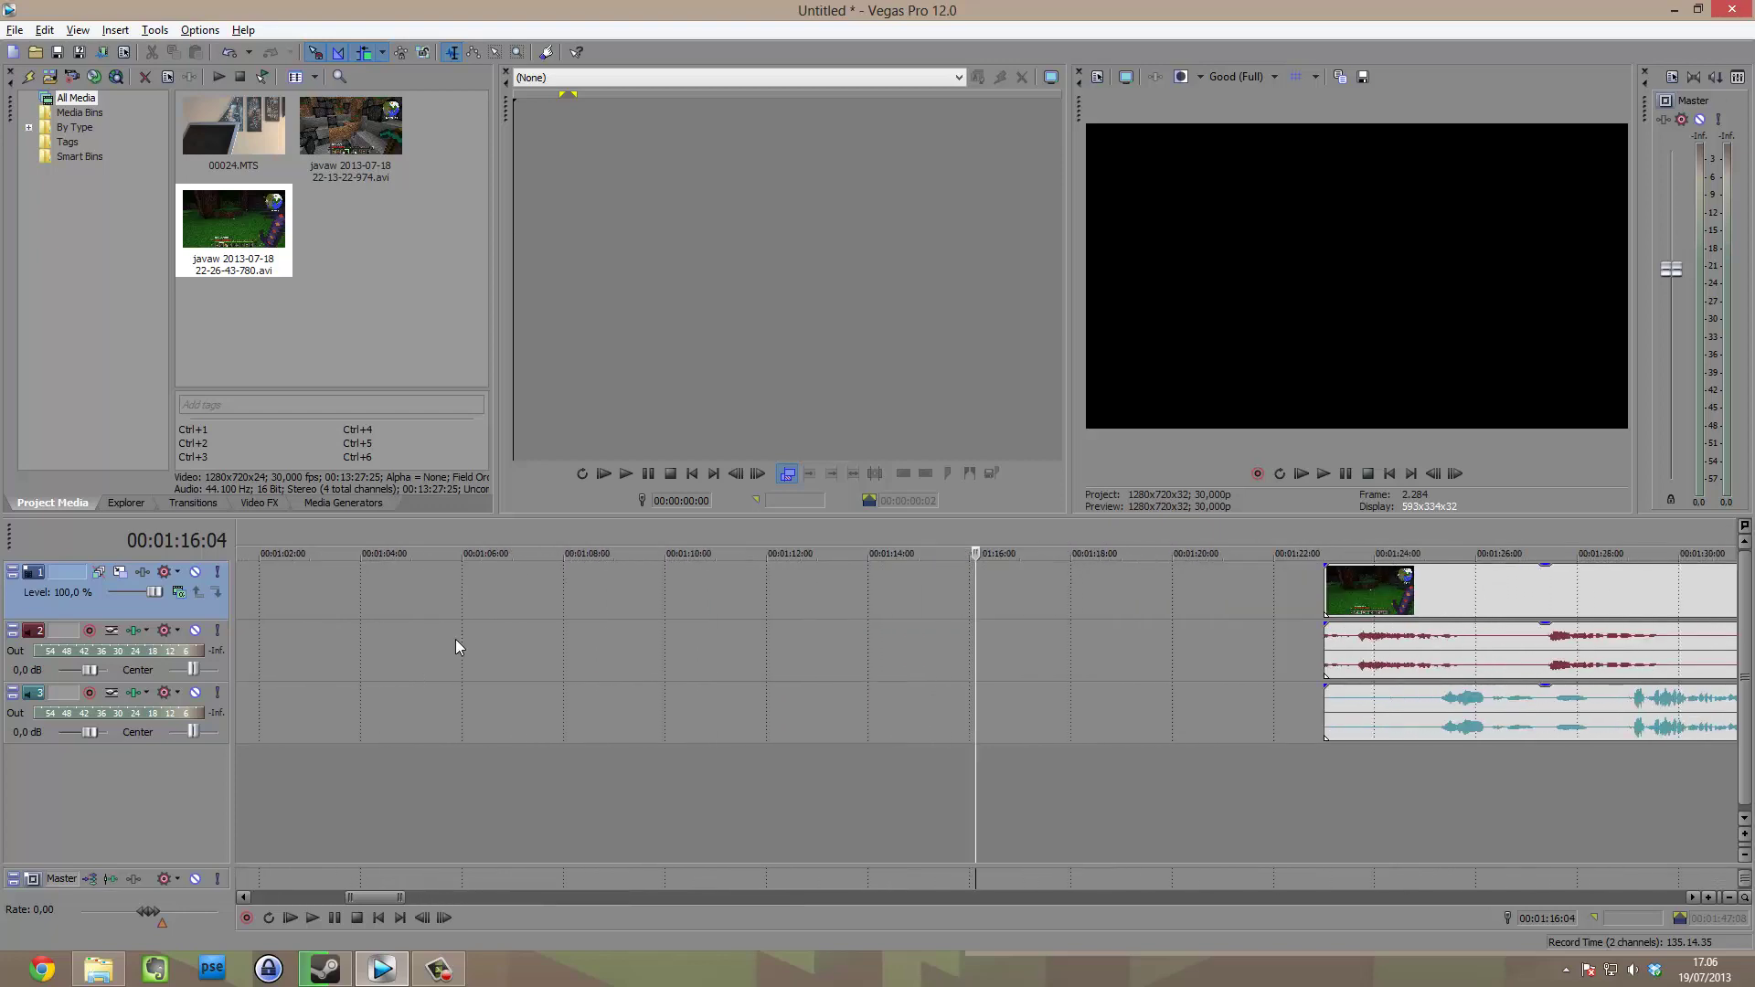
scroll(456, 648, "down", 1)
left_click(1710, 899)
left_click(1709, 899)
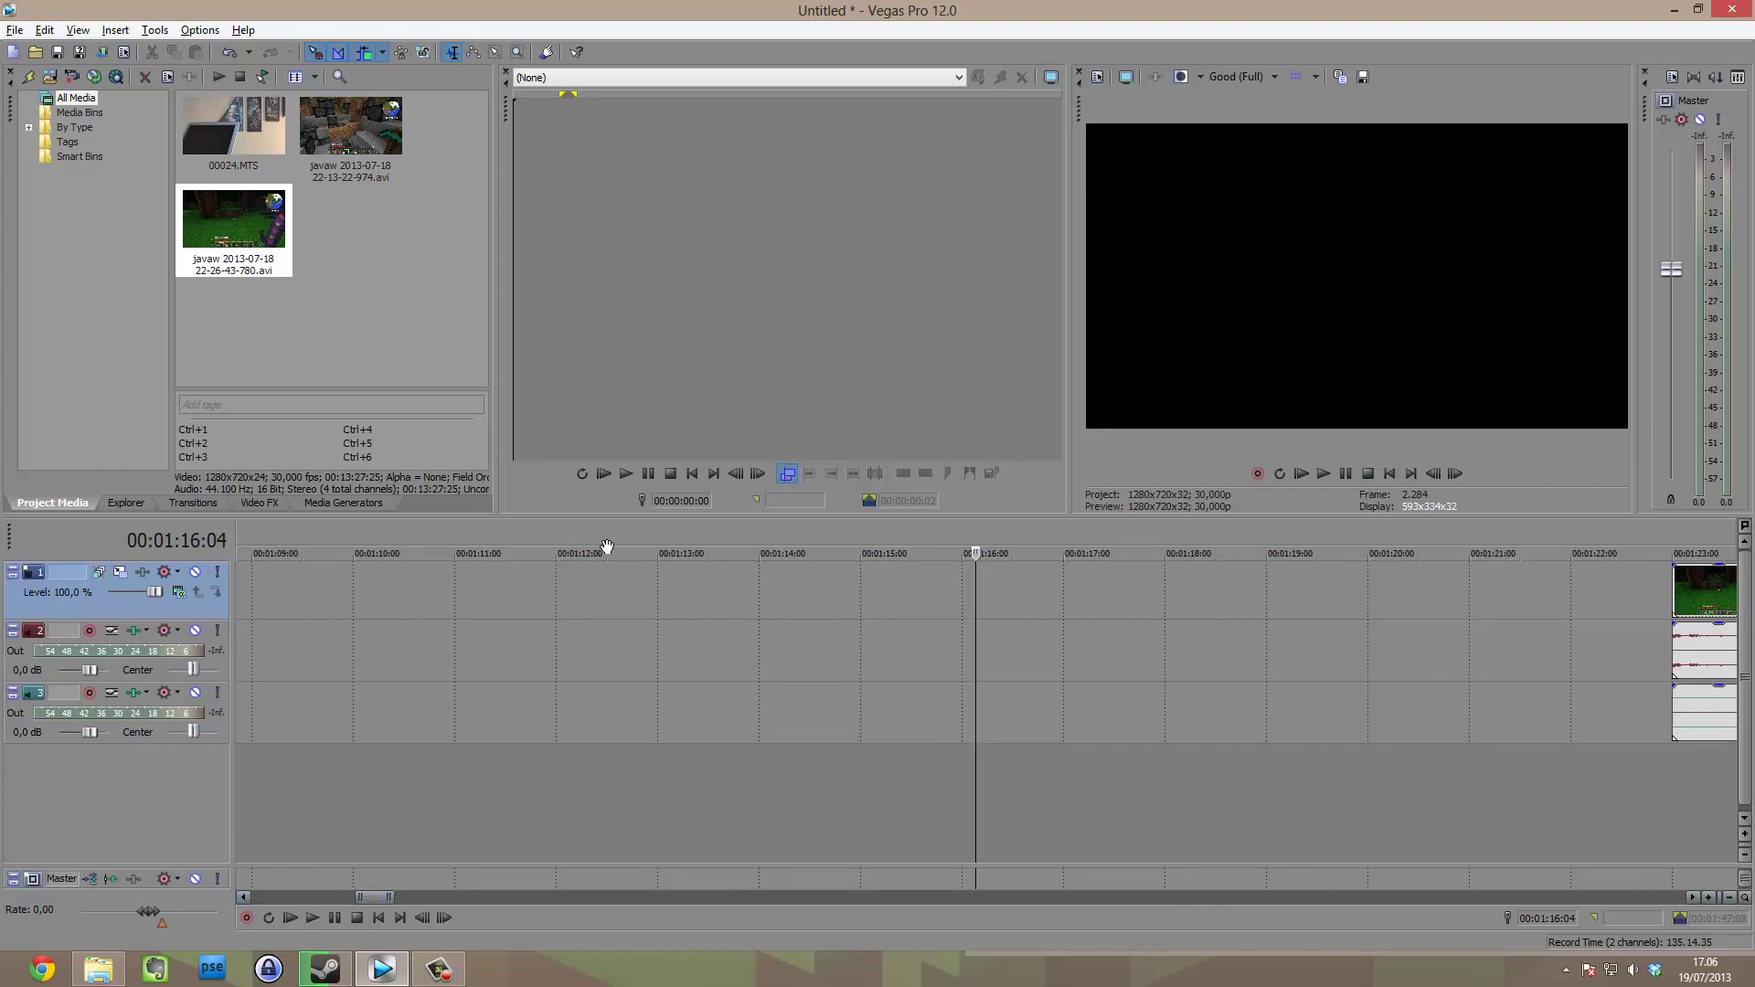
left_click(919, 578)
left_click(831, 590)
left_click(692, 599)
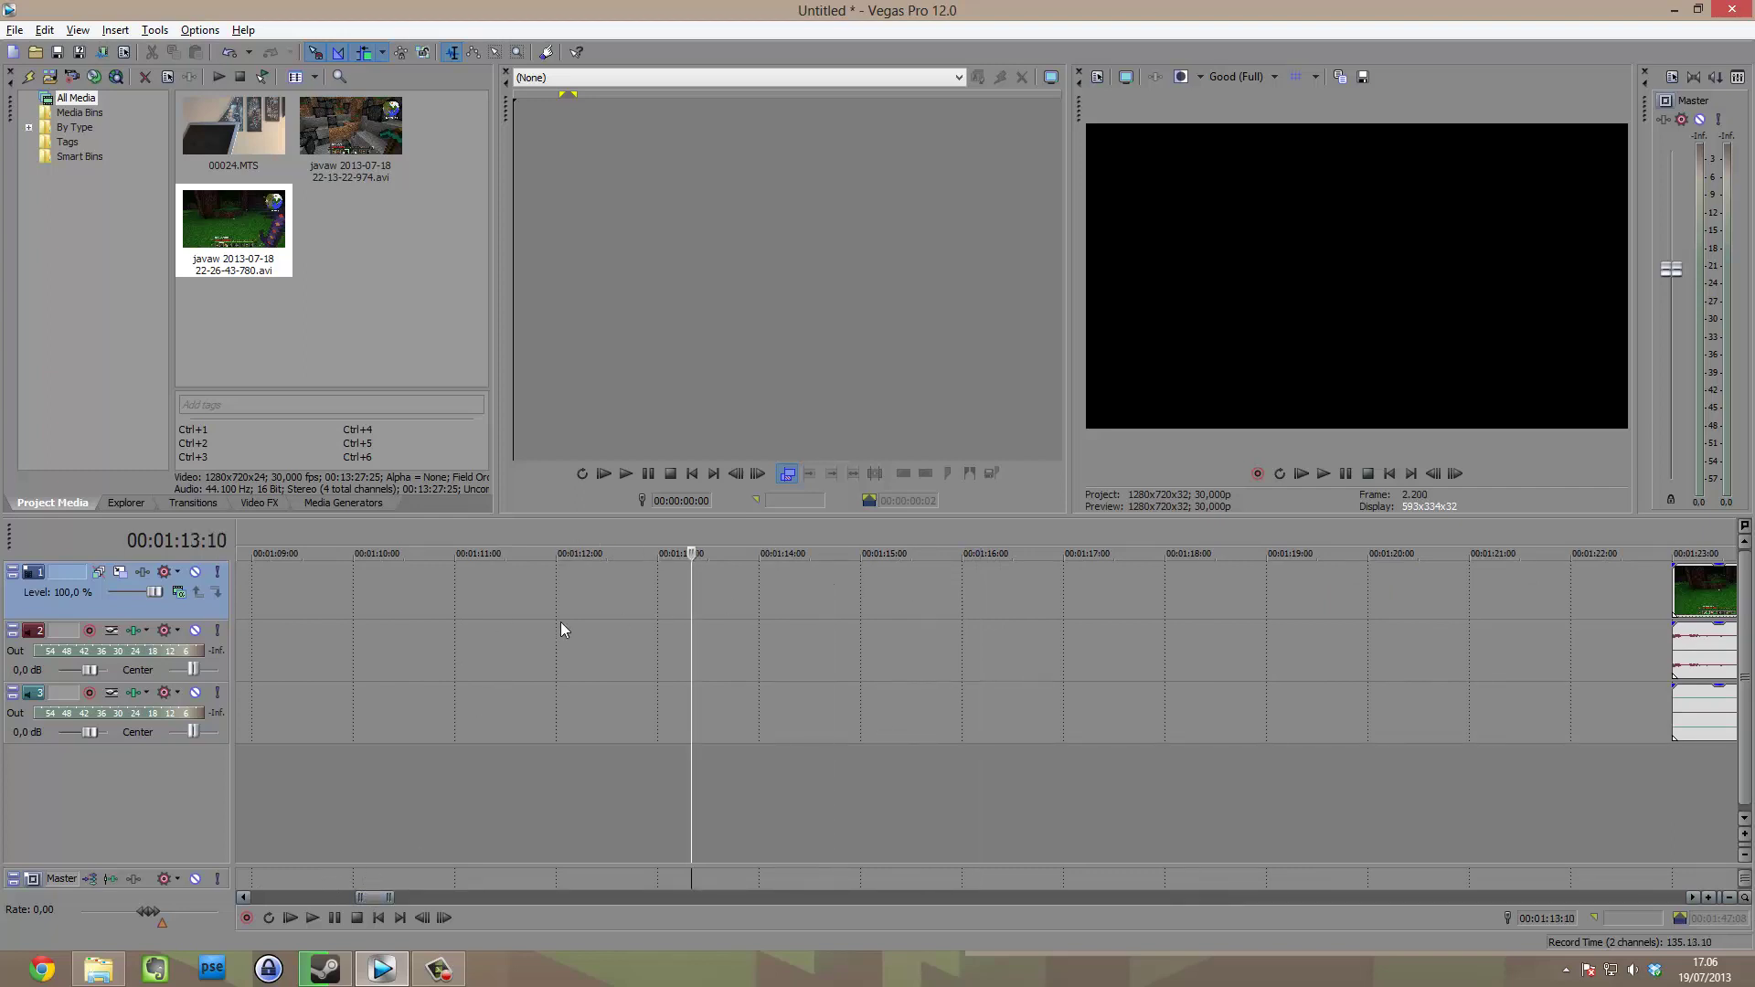
left_click(561, 624)
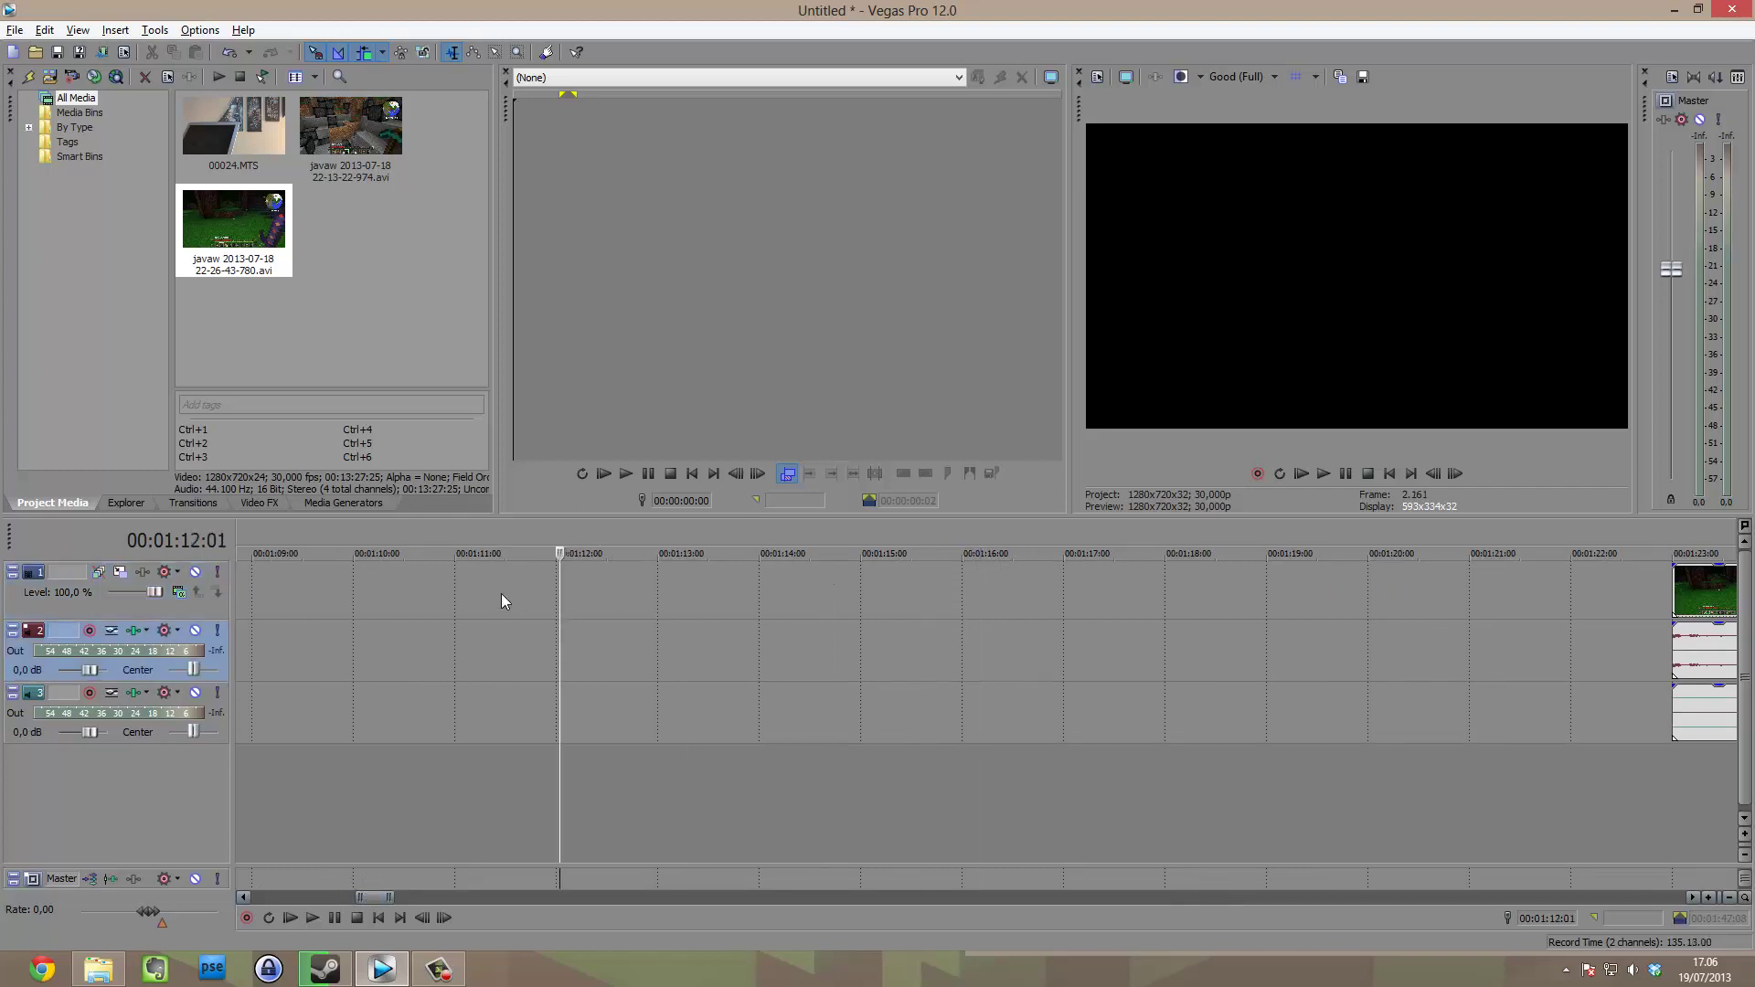
left_click(587, 574)
left_click(694, 573)
scroll(682, 629, "down", 6)
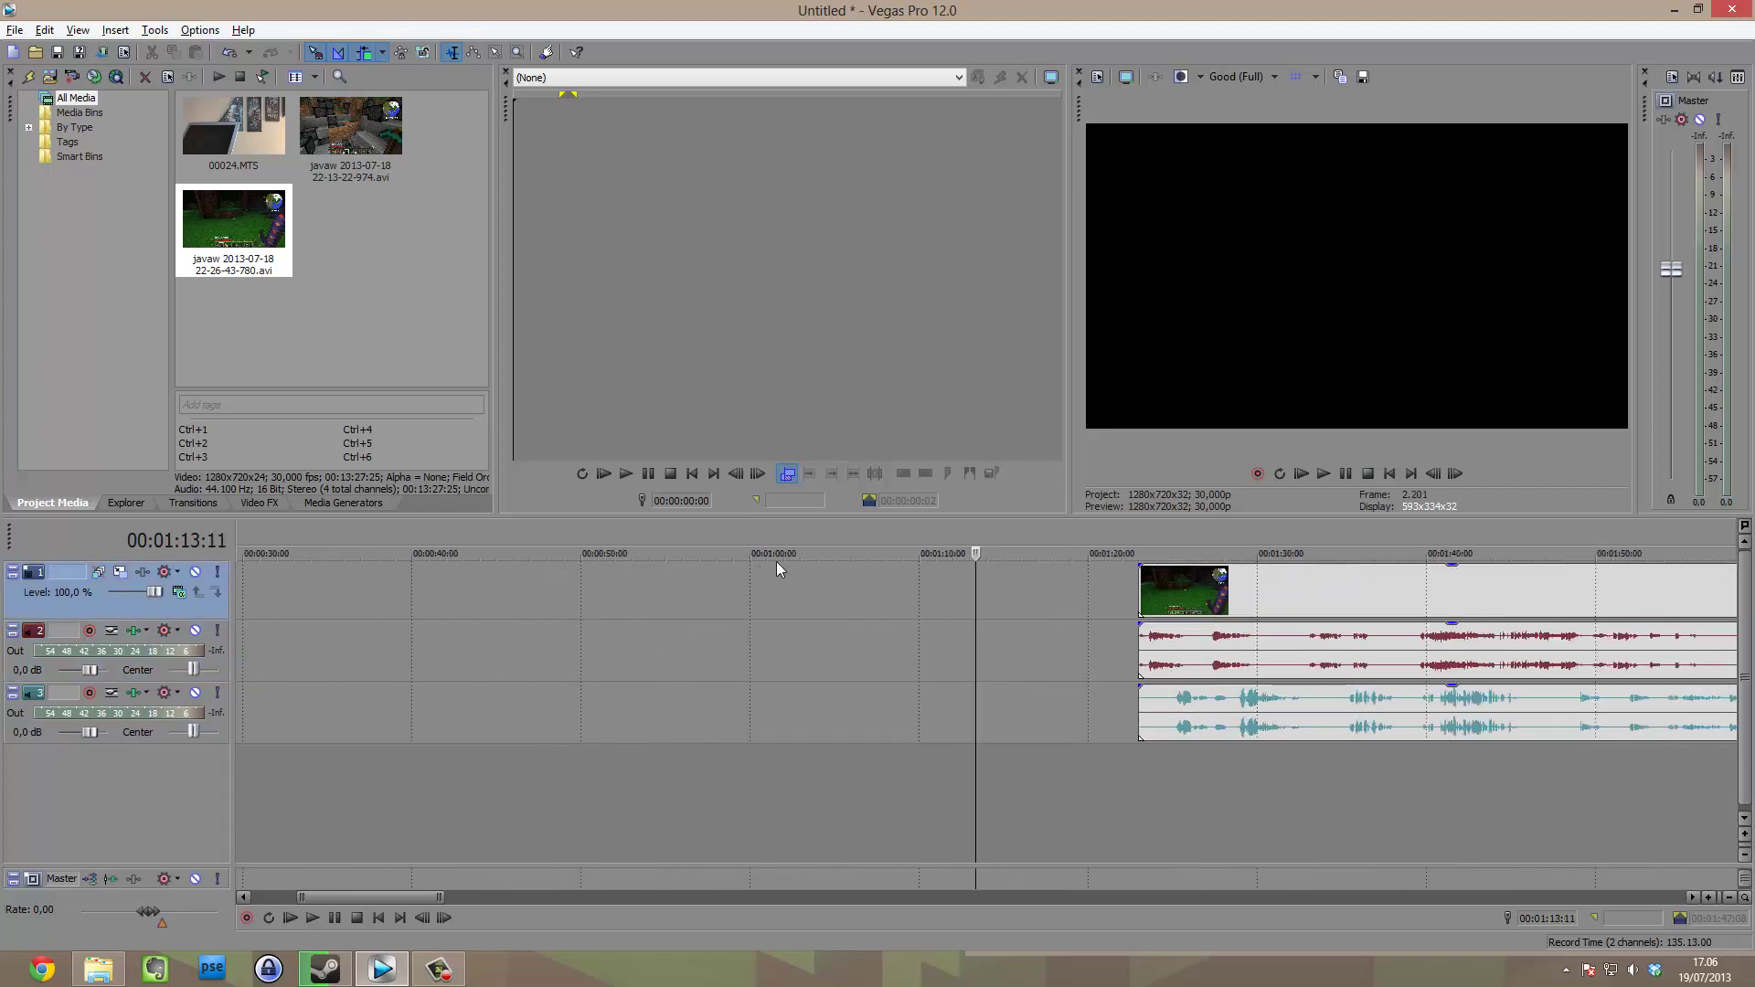
Shift the clip with its audio along the timeline so that it starts at about 00:01:25:17.
mouse_move(360, 901)
left_mouse_down()
mouse_move(325, 899)
mouse_move(1425, 898)
mouse_move(314, 929)
mouse_move(974, 942)
mouse_move(483, 925)
mouse_move(348, 891)
left_mouse_up()
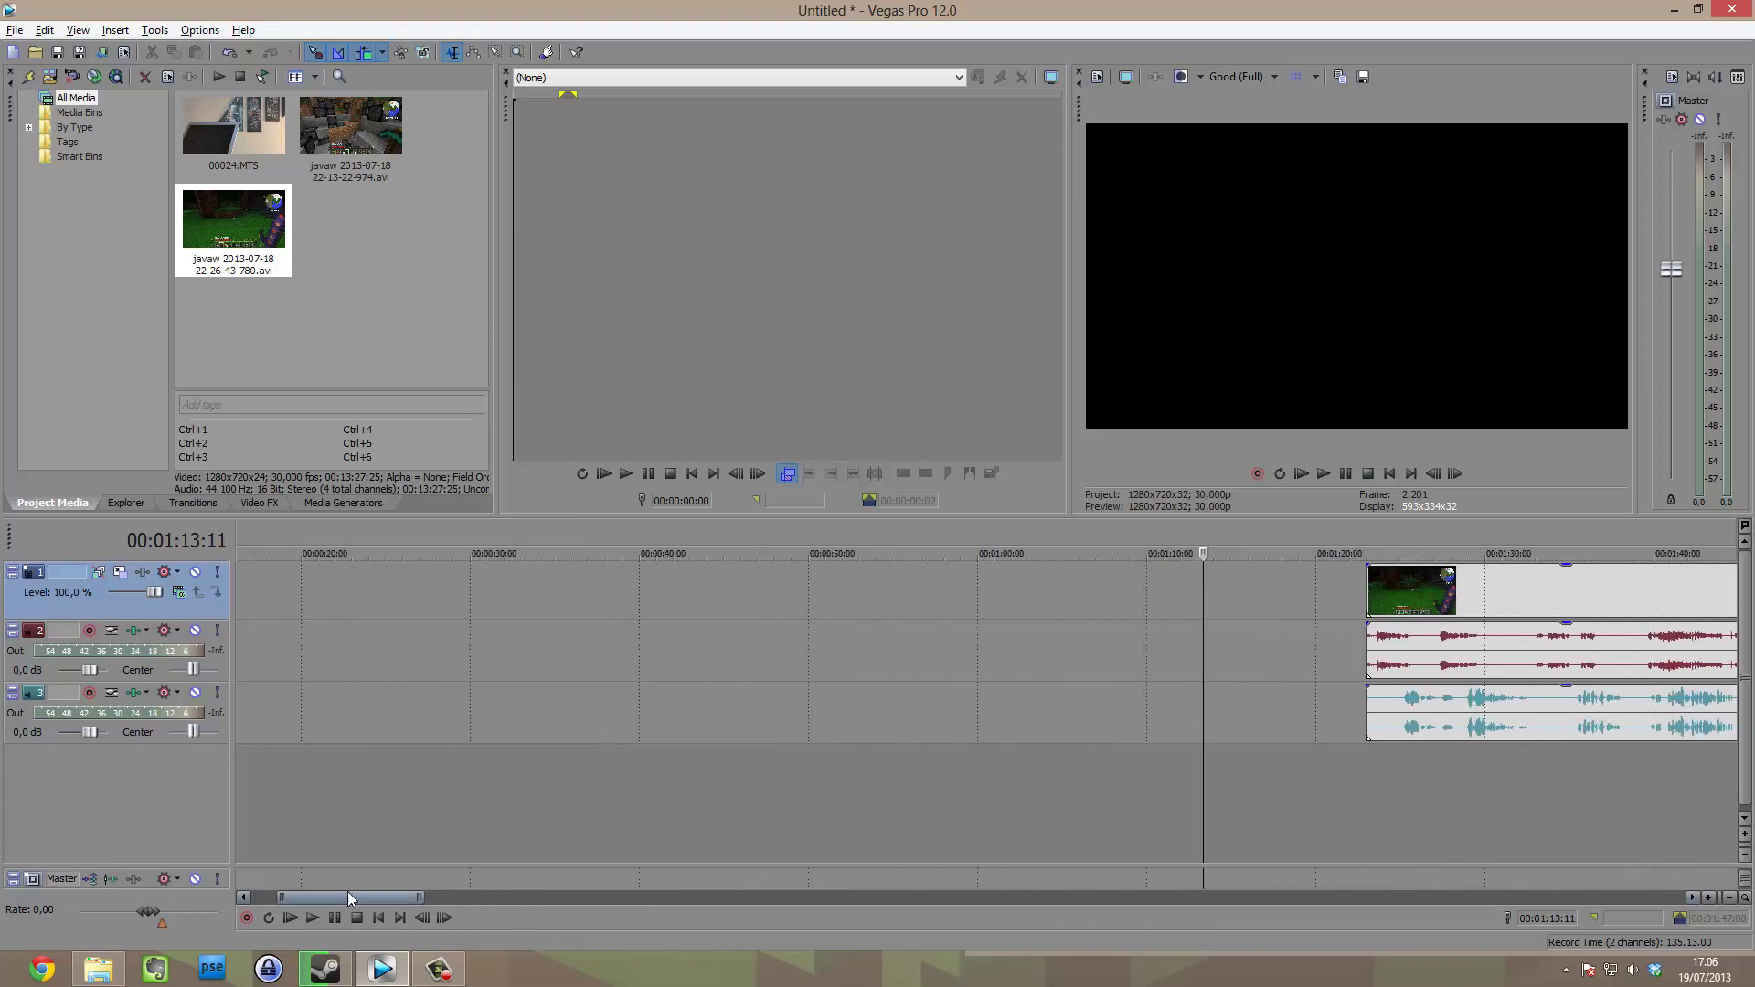
scroll(484, 679, "down", 6)
left_click_drag(585, 590, 530, 590)
left_click(376, 794)
left_click(411, 598)
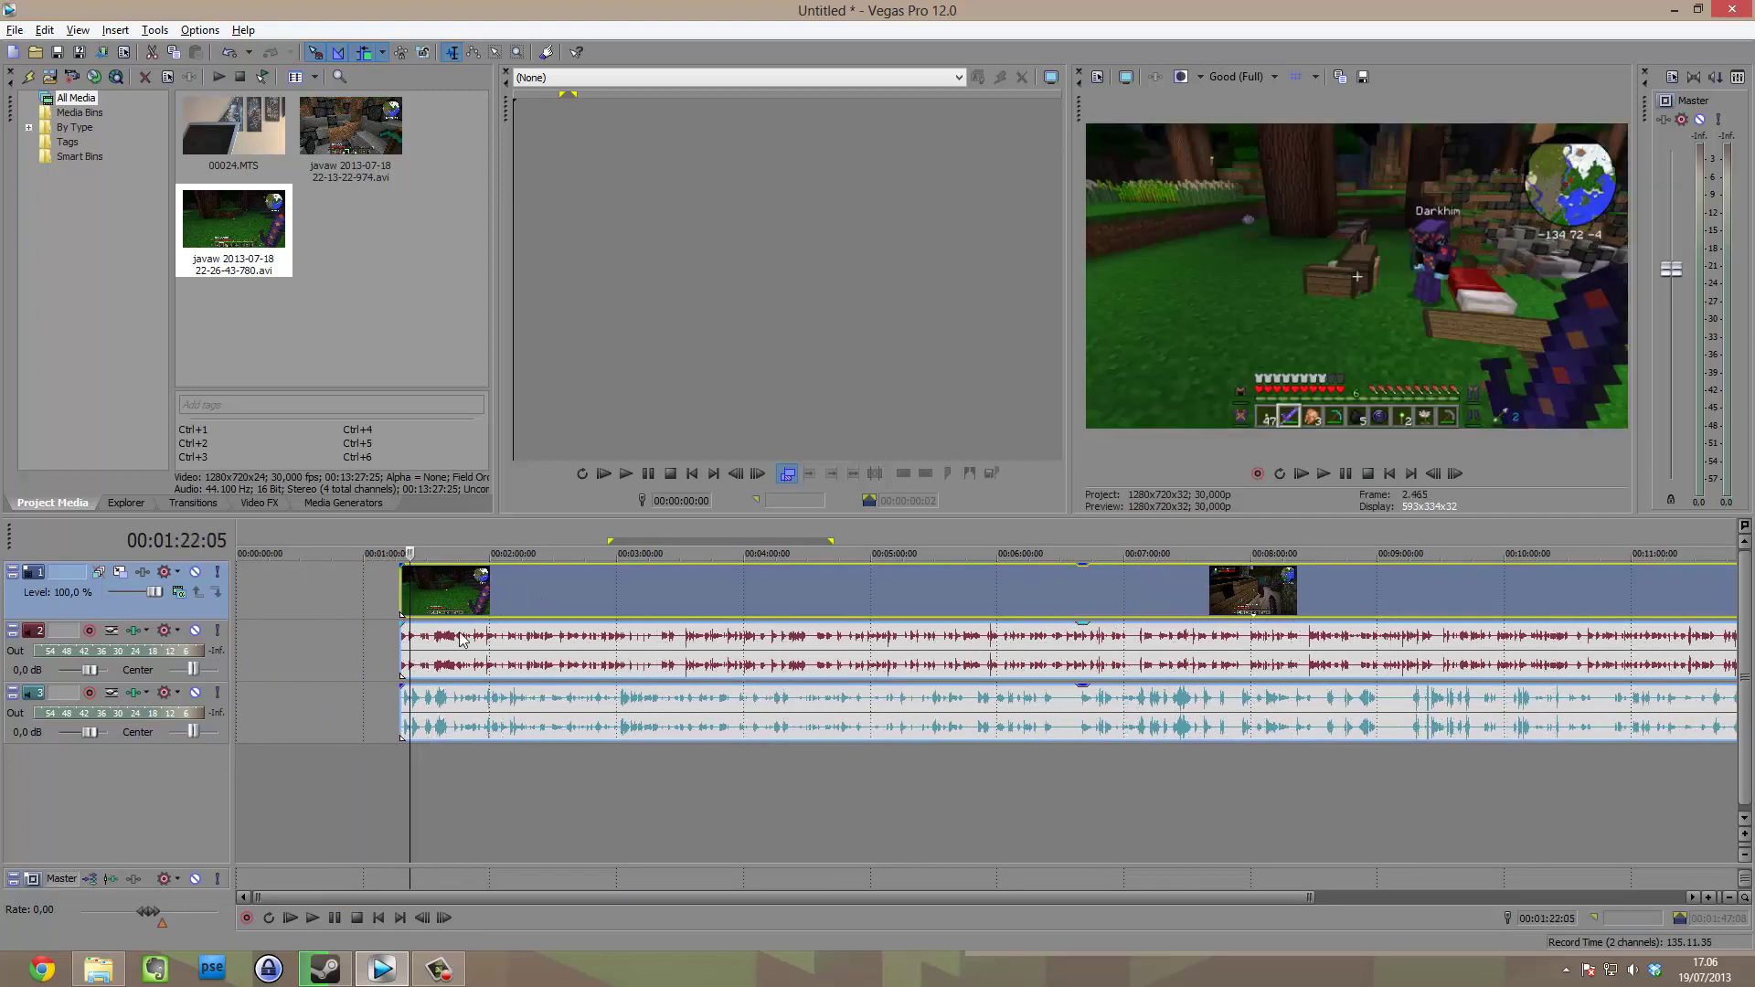
scroll(459, 749, "down", 3)
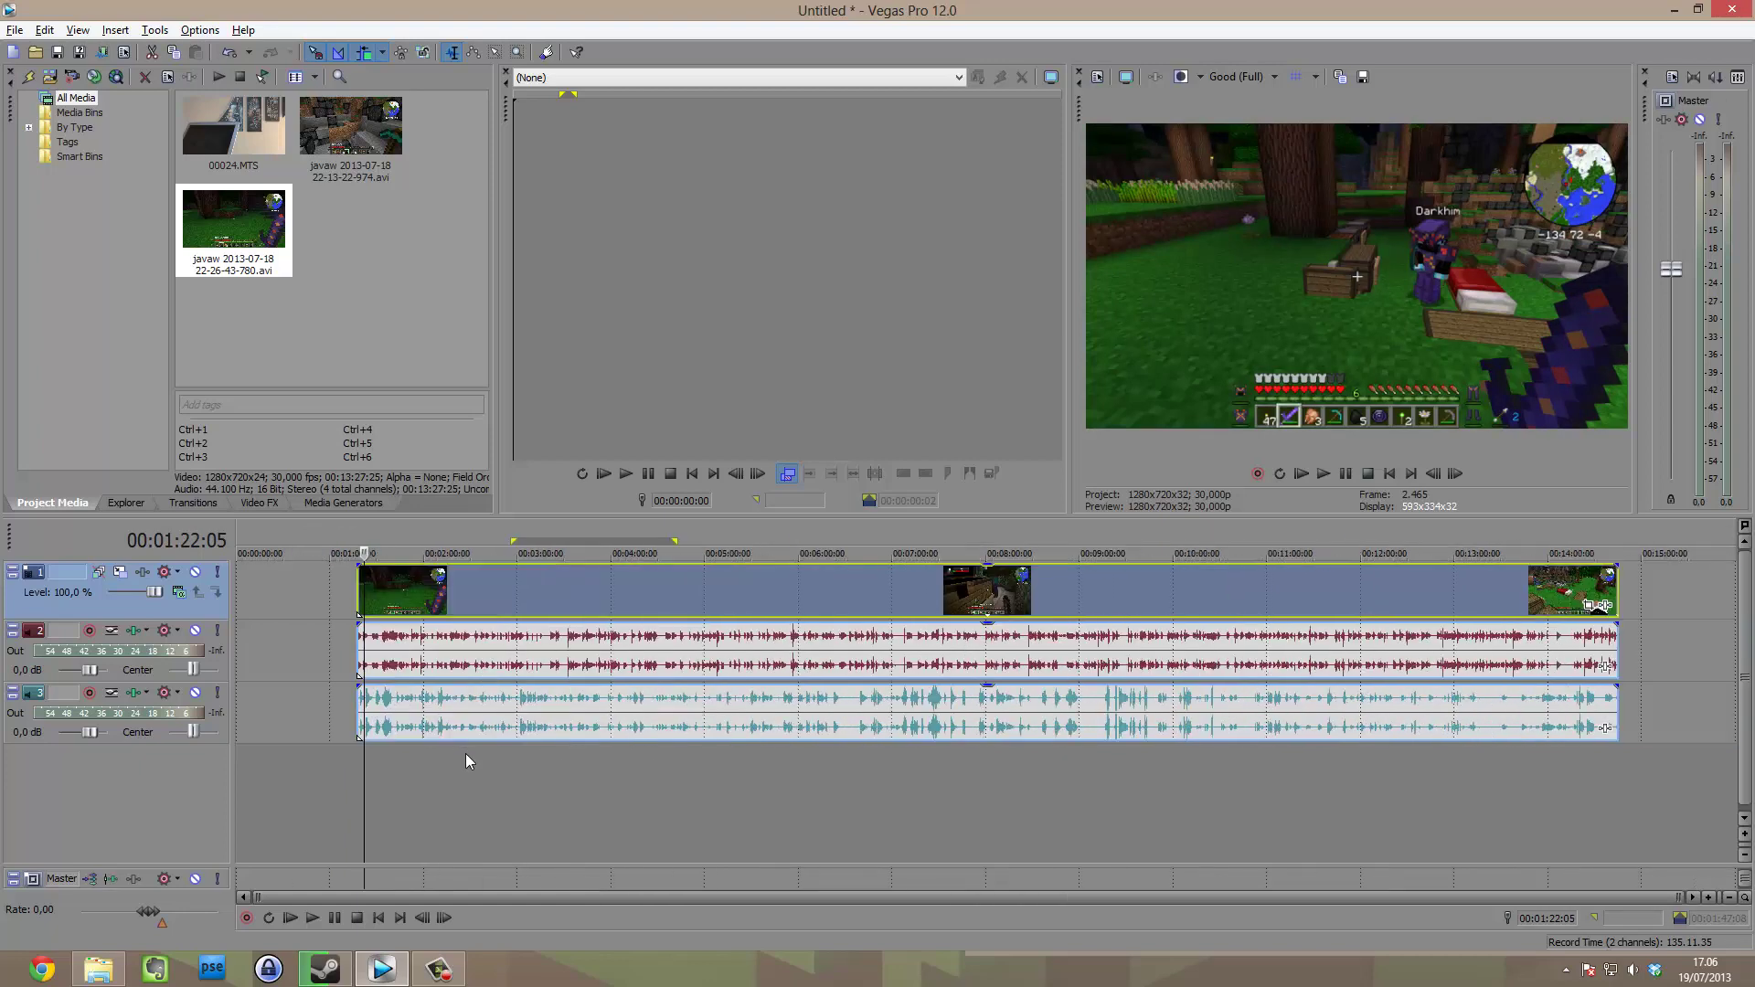
left_click_drag(471, 668, 504, 600)
scroll(408, 773, "up", 5)
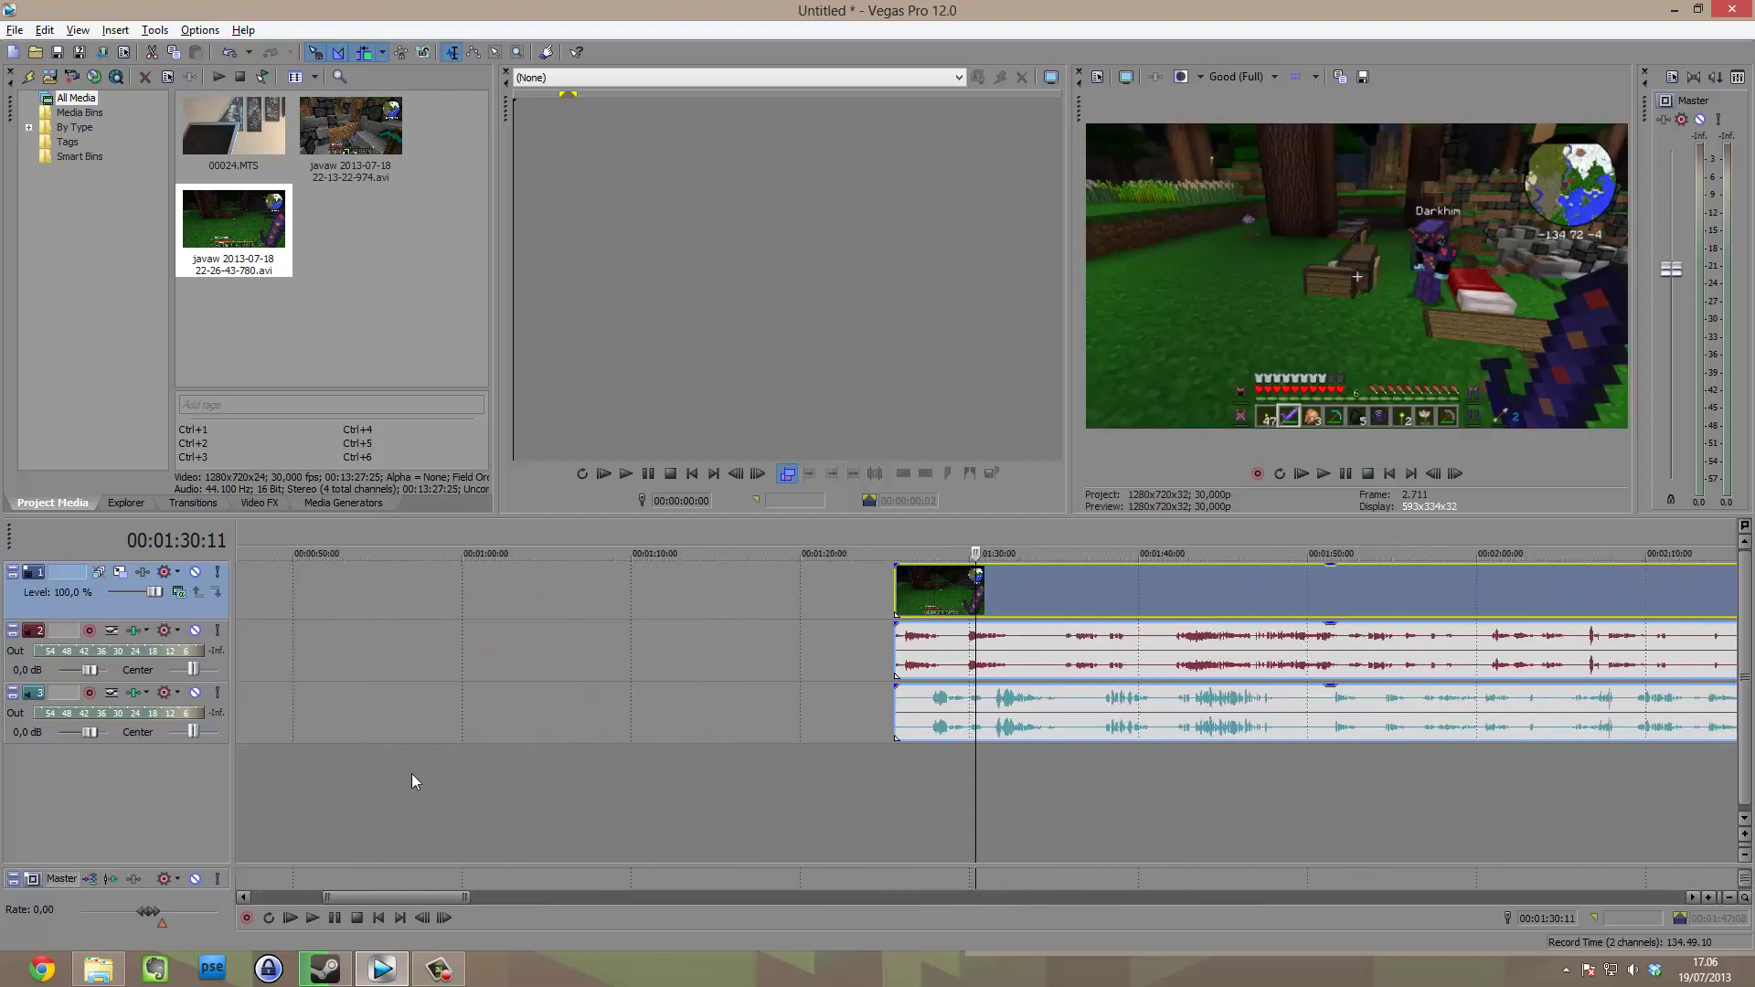
Preview the opening seconds of the clip from 00:01:27:09, pausing at 00:01:30:09.
left_click(1708, 899)
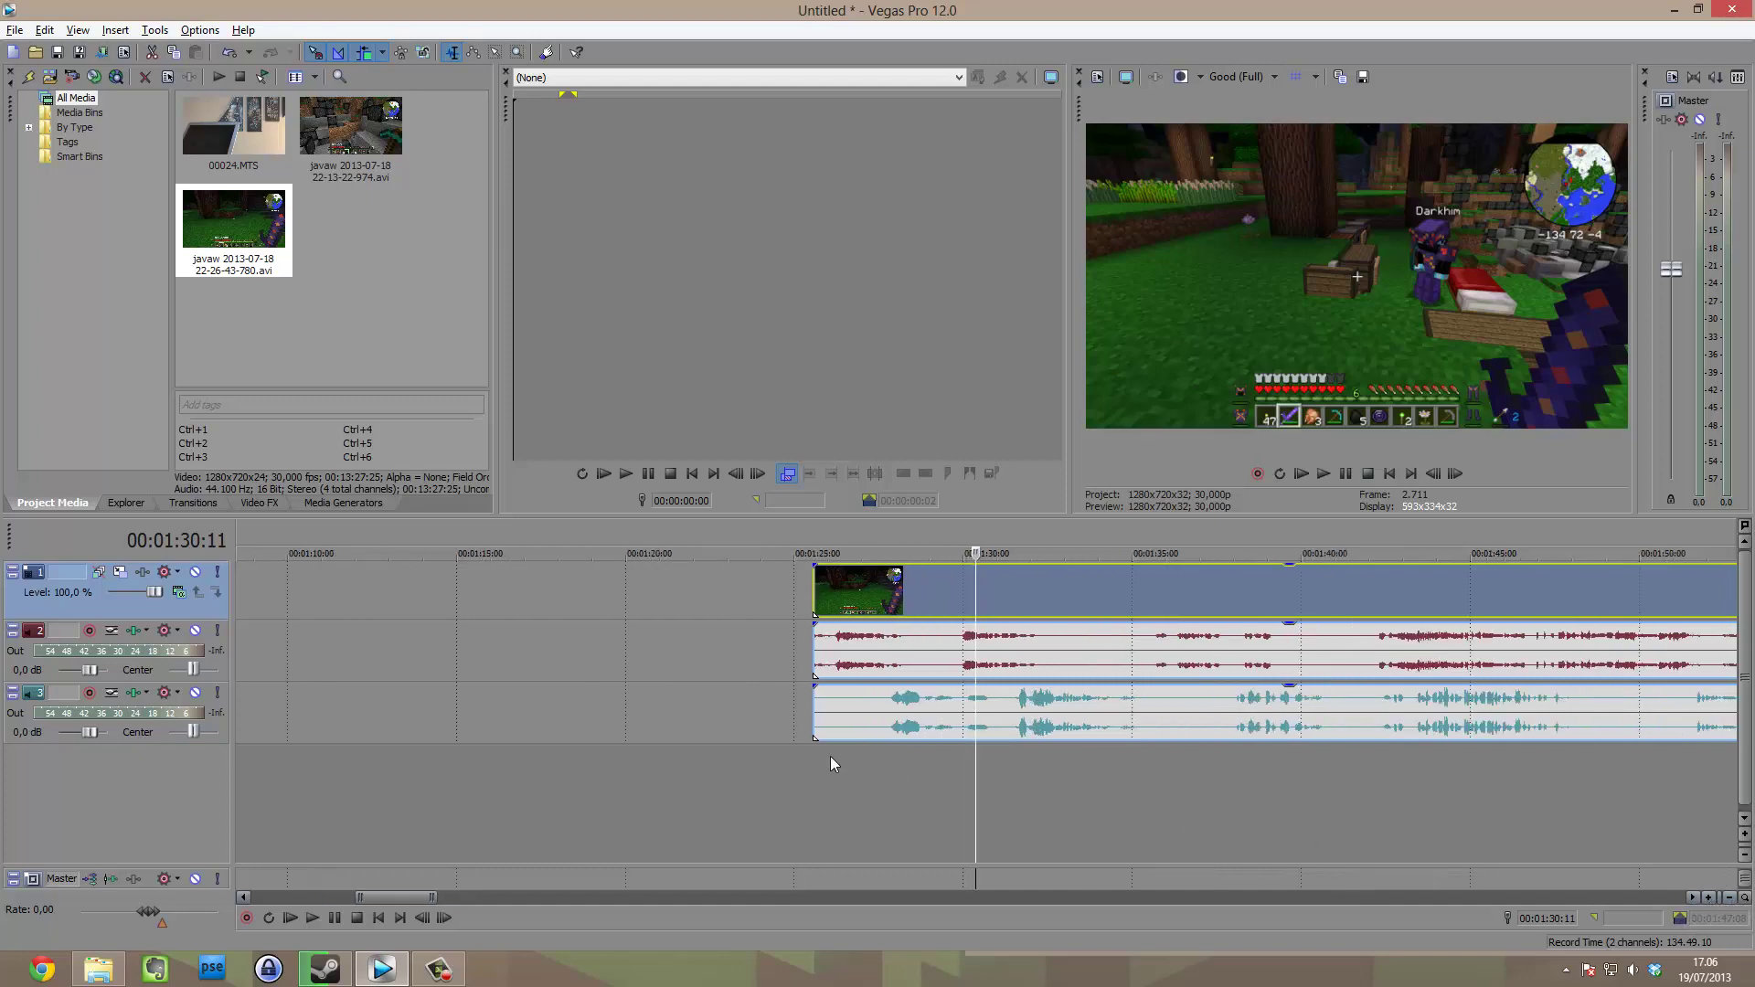
left_click(897, 766)
left_click(929, 773)
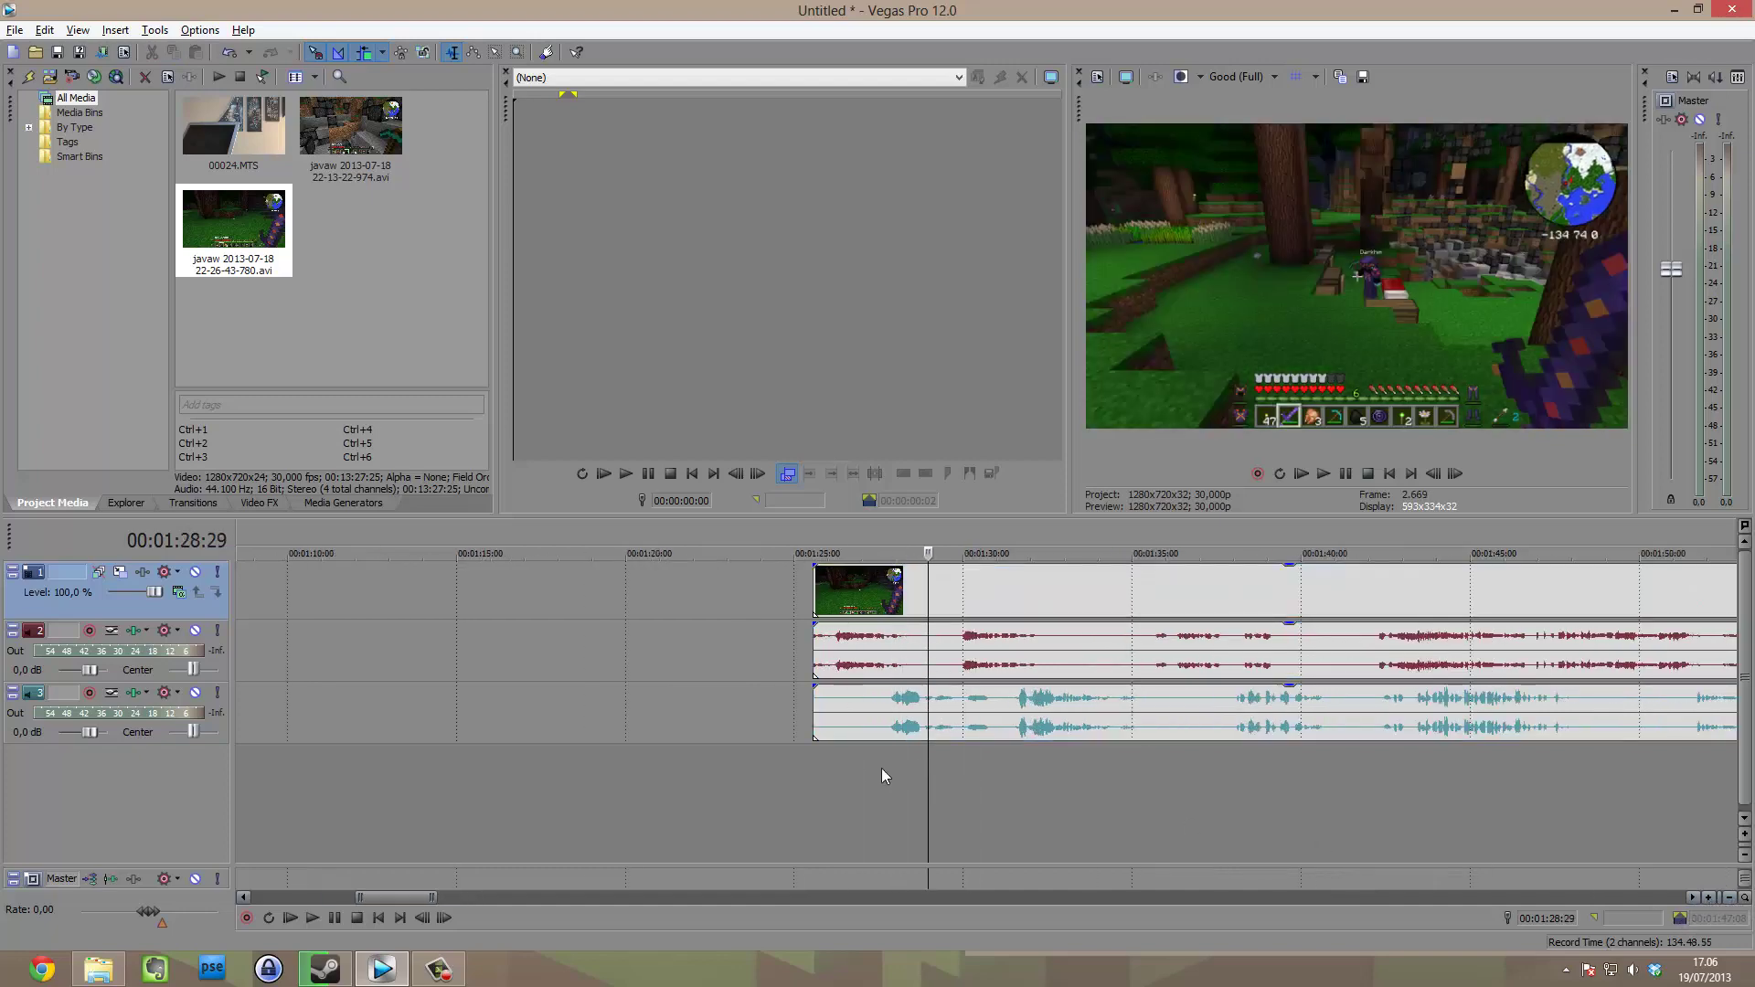
left_click_drag(927, 790, 873, 786)
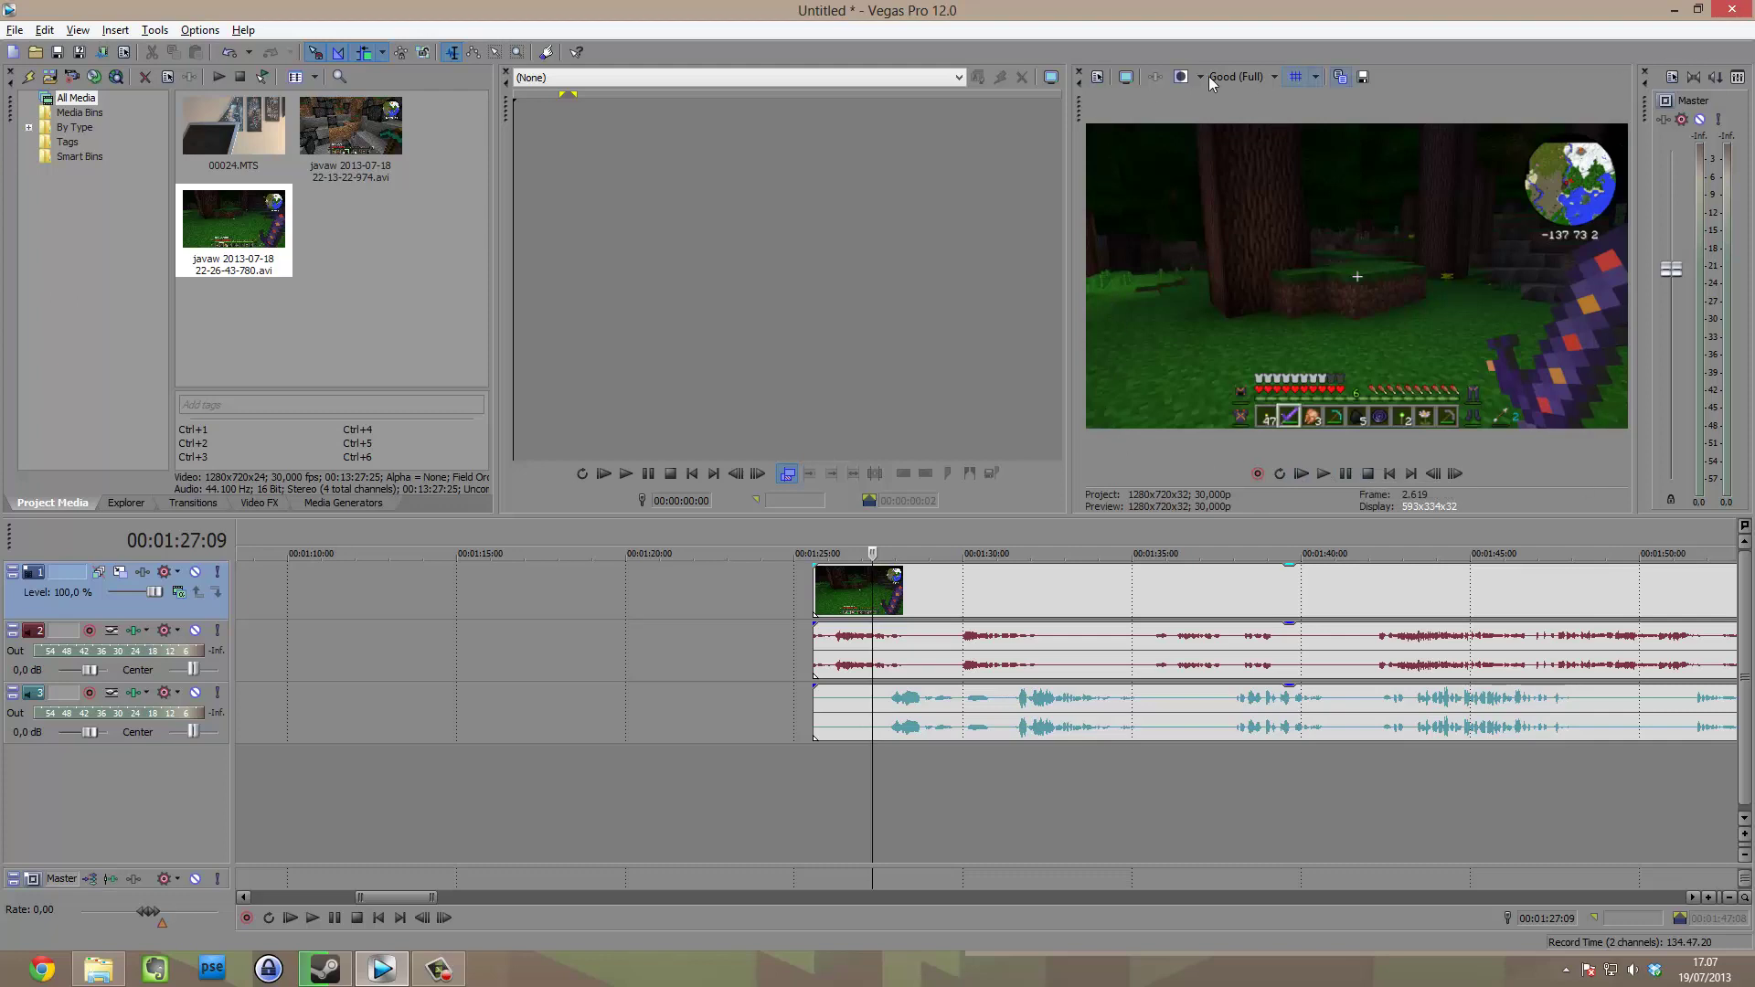
left_click(1323, 473)
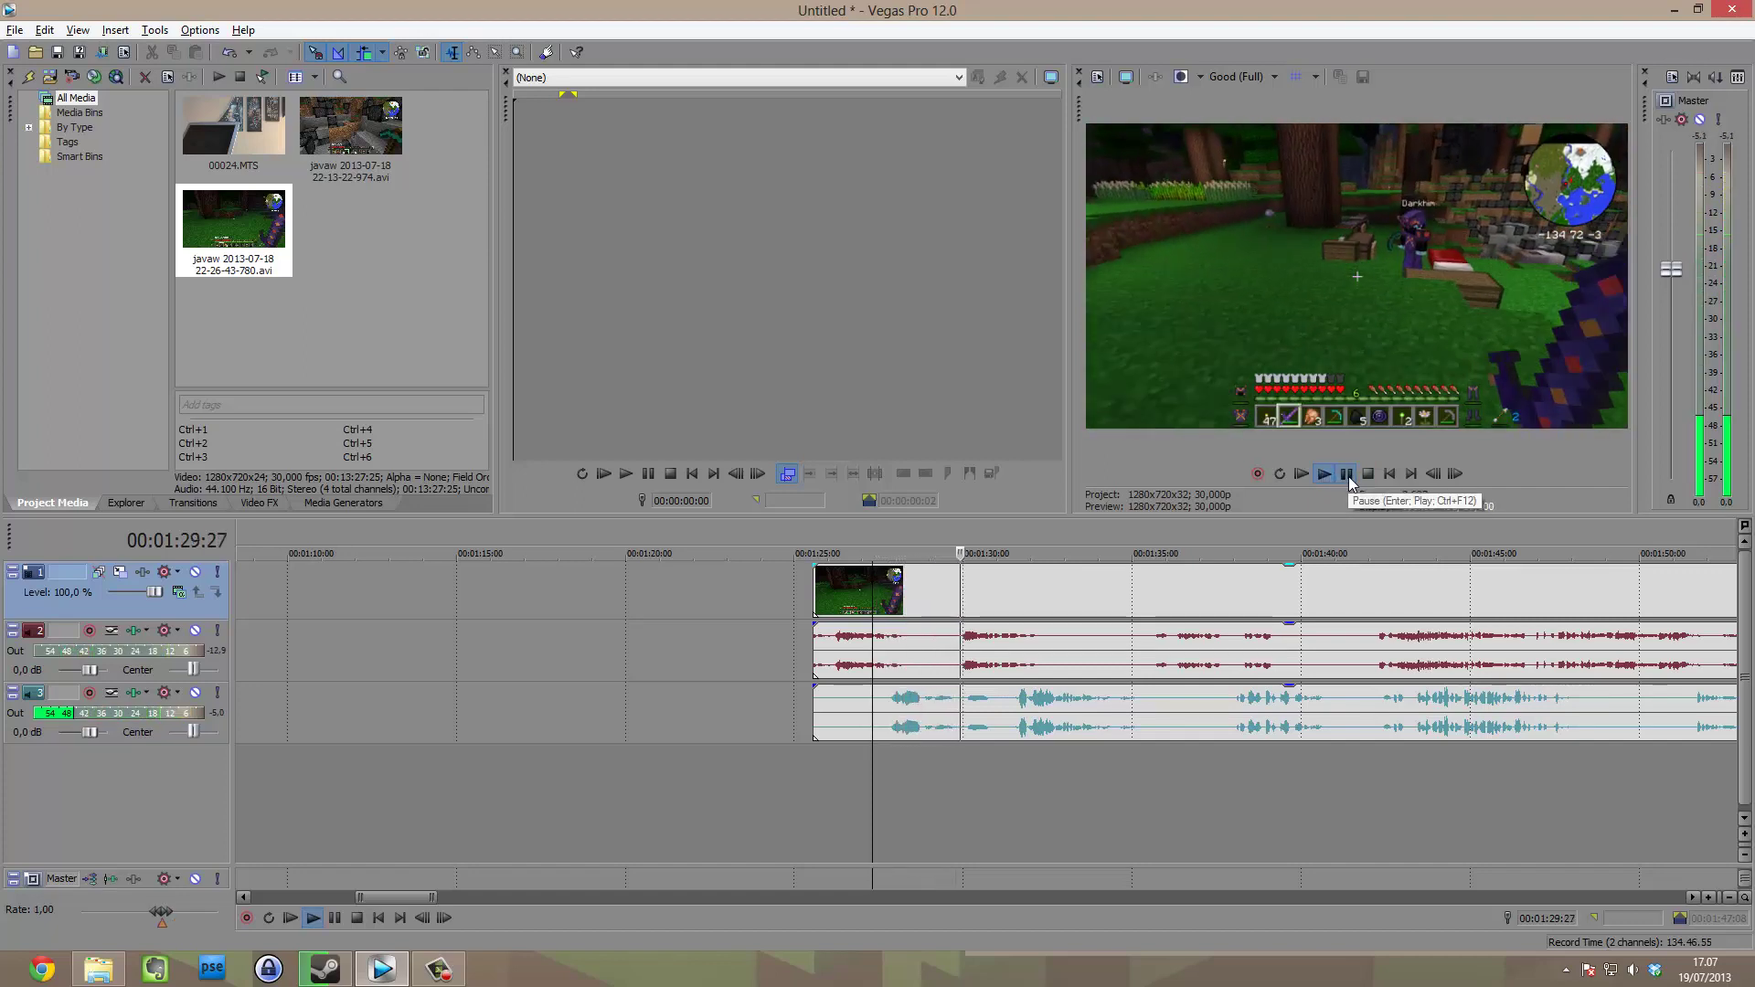
left_click(1346, 473)
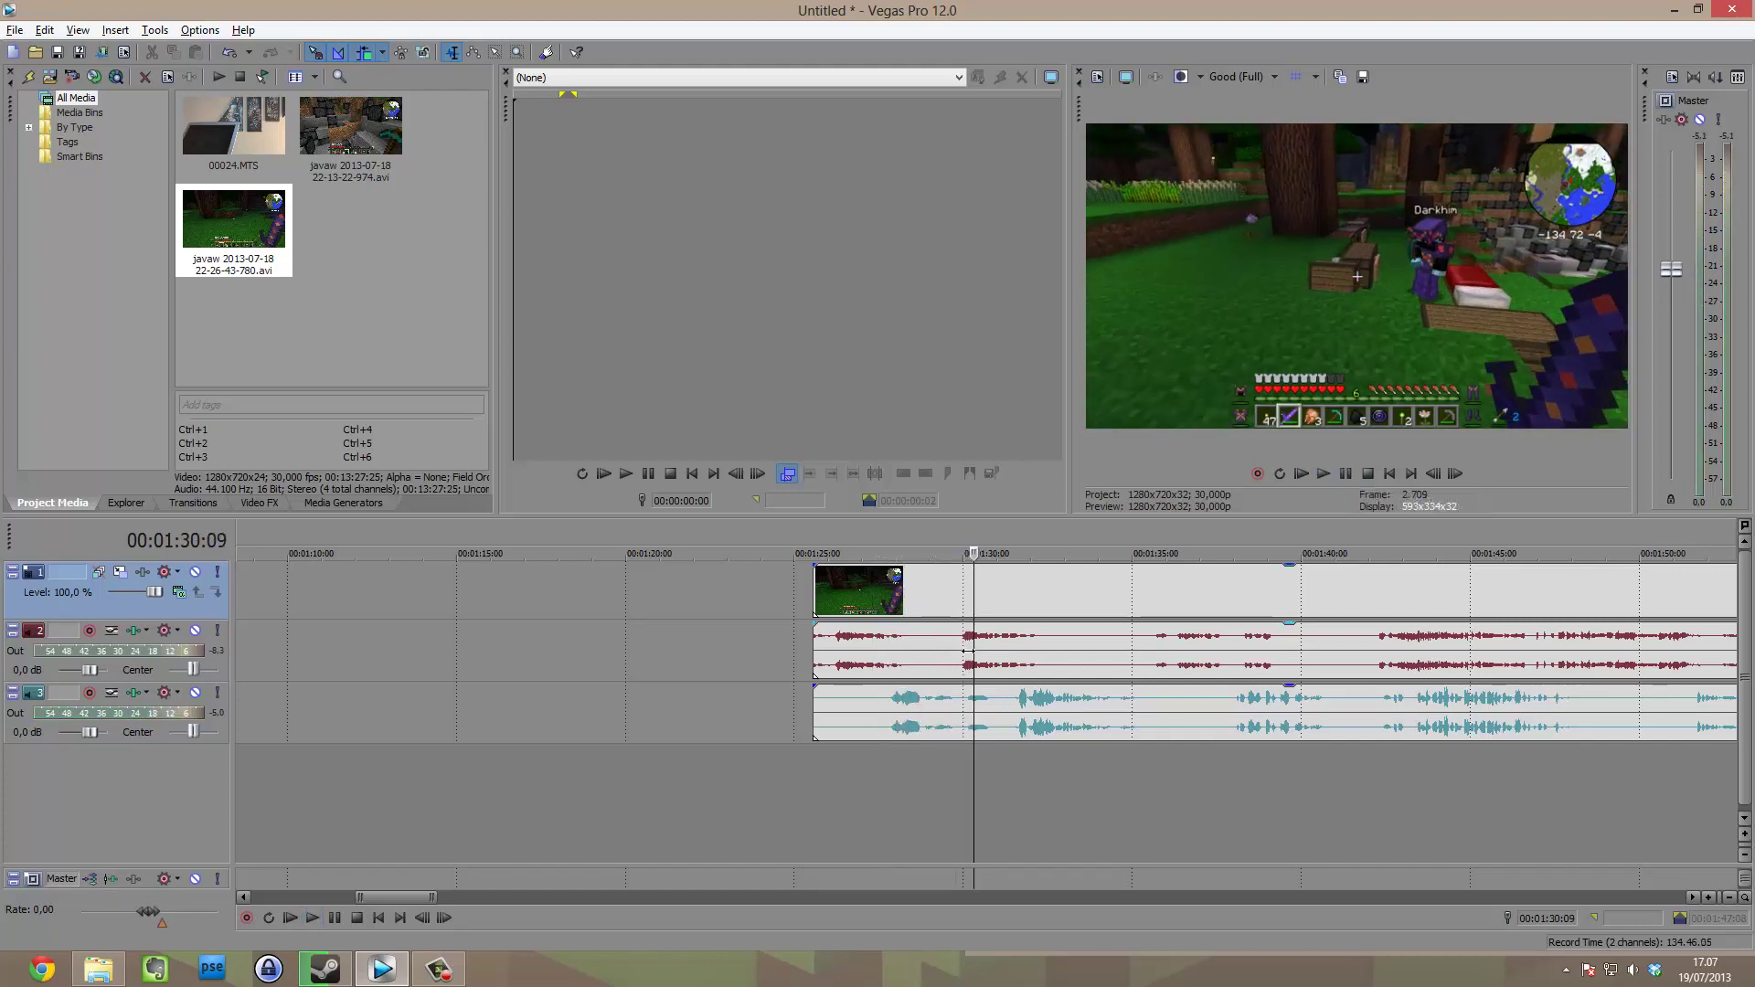
Park the playhead at 00:01:27:25, just before the first sound in the lower audio track, checking the point by playing from it.
left_click_drag(967, 651, 888, 650)
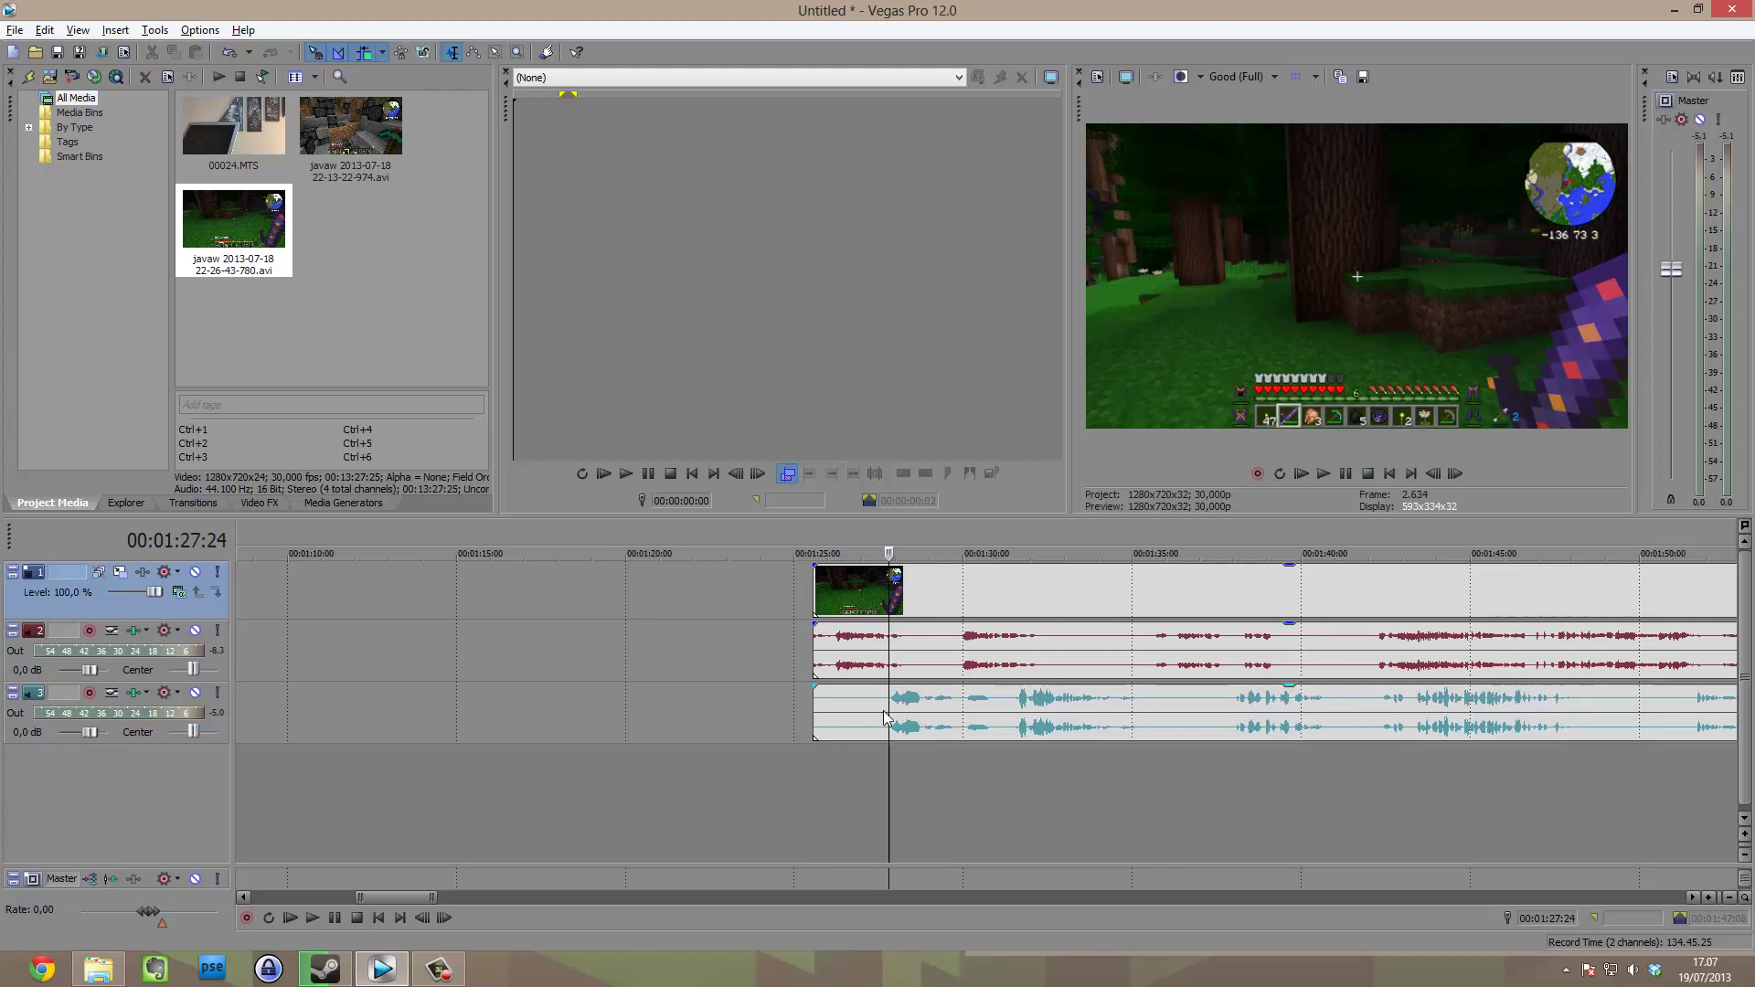
scroll(885, 720, "up", 2)
mouse_move(978, 779)
left_mouse_down()
mouse_move(956, 770)
mouse_move(975, 768)
left_mouse_up()
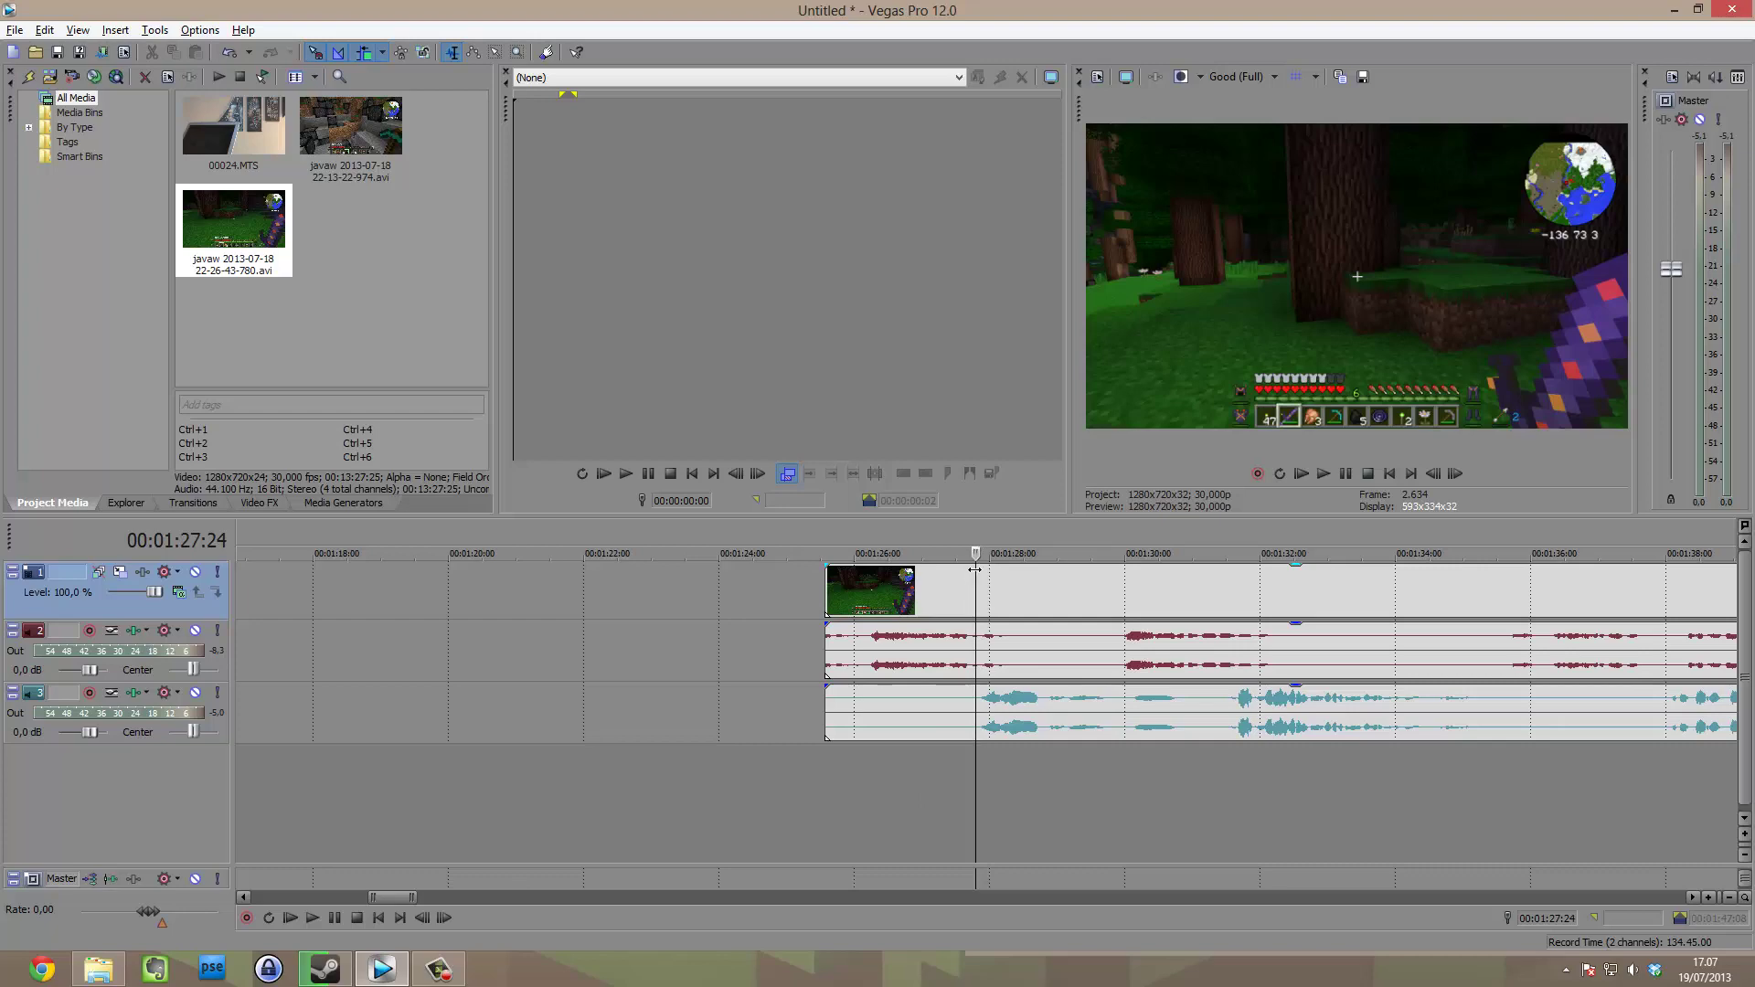
mouse_move(977, 796)
left_mouse_down()
mouse_move(744, 800)
mouse_move(1087, 802)
mouse_move(838, 807)
mouse_move(1001, 812)
mouse_move(980, 812)
left_mouse_up()
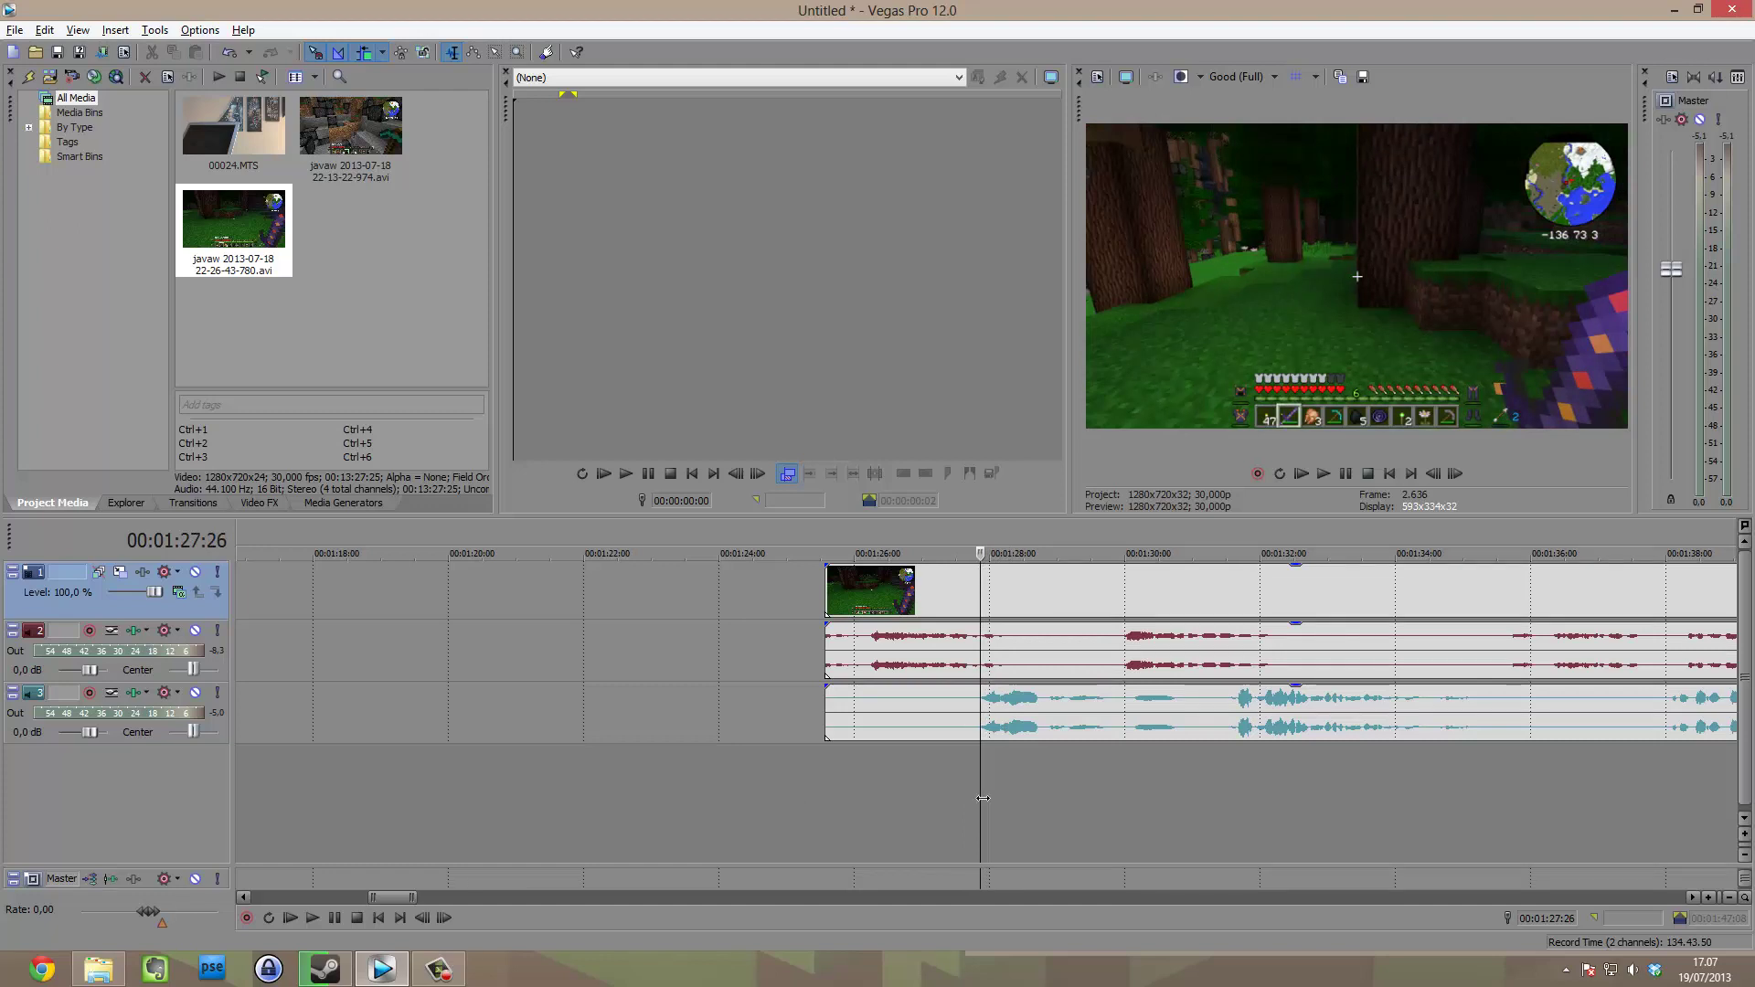
left_click_drag(983, 799, 977, 835)
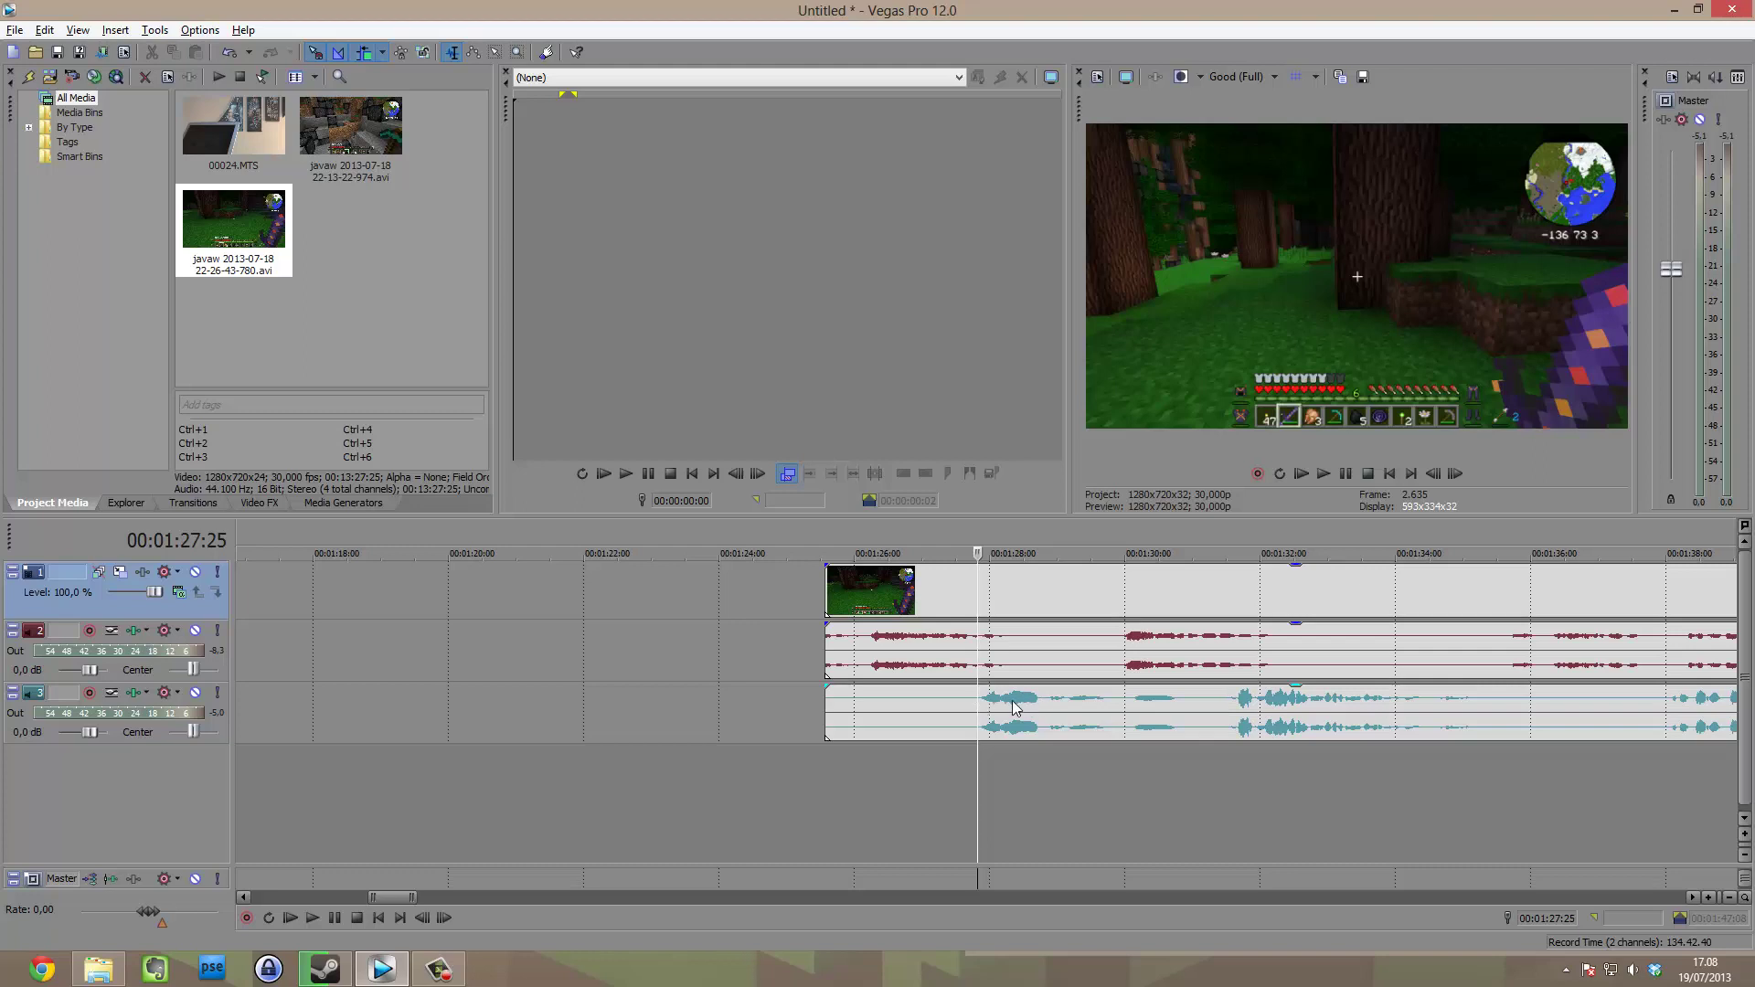
left_click(1323, 474)
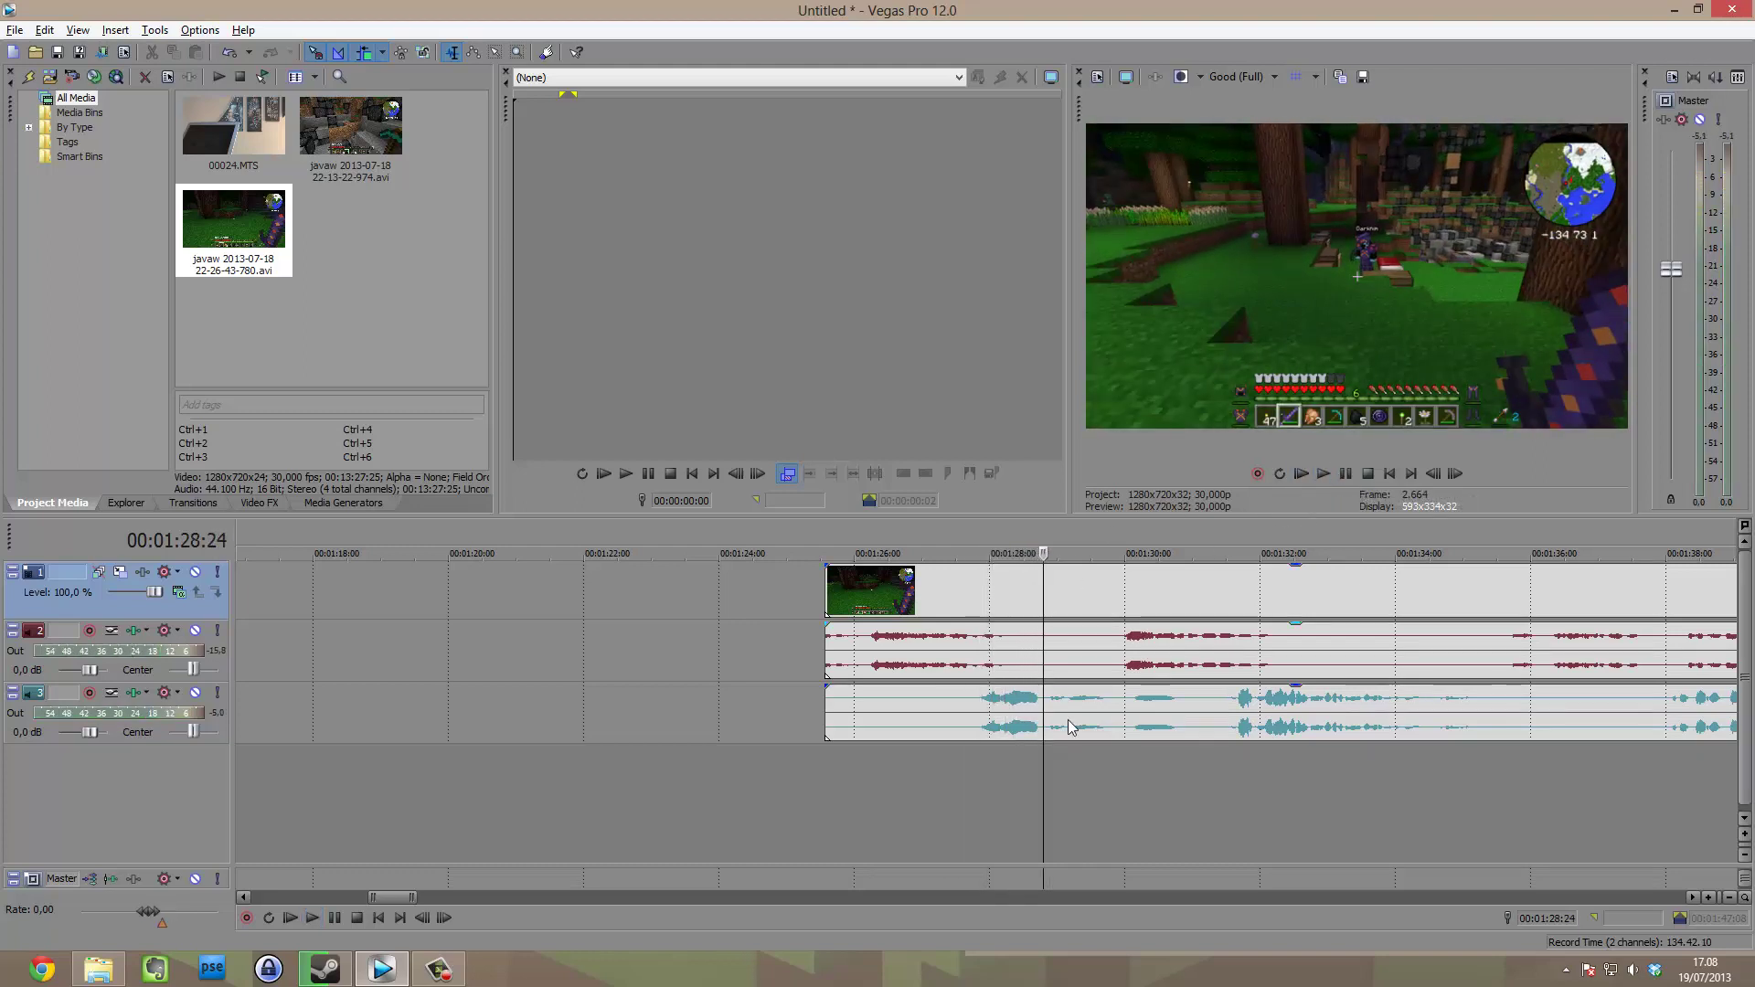
left_click_drag(1026, 803, 978, 792)
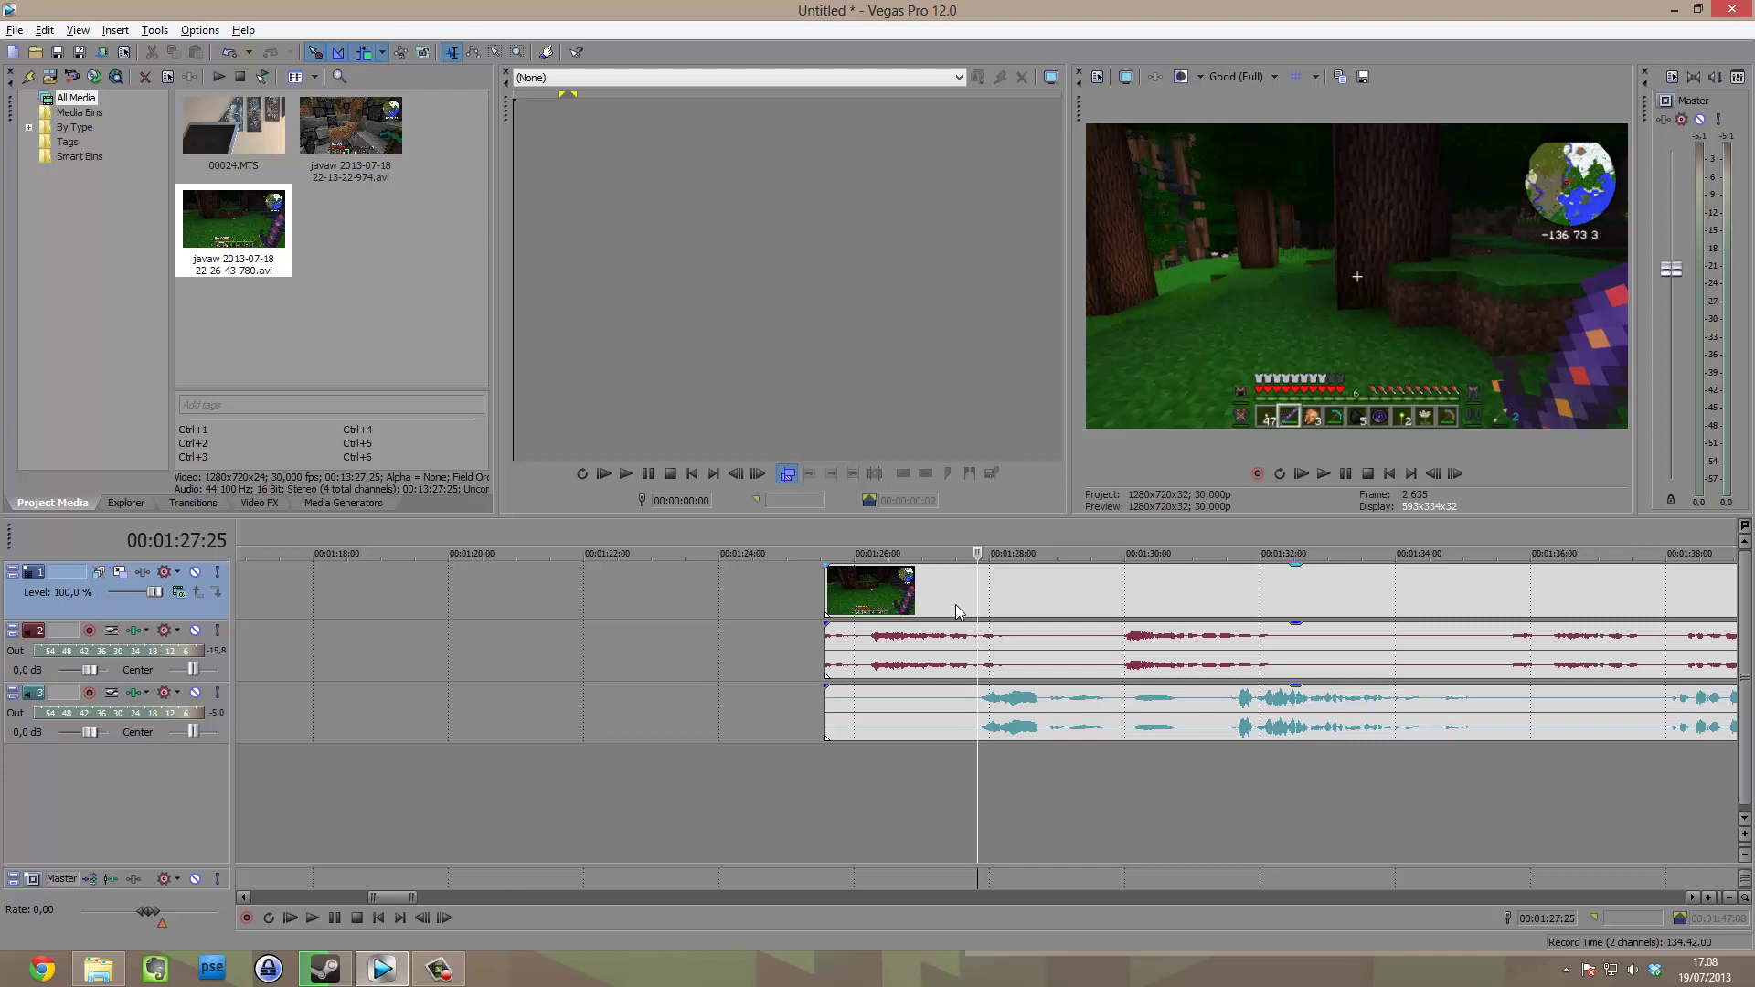
Split the clip and its audio at 00:01:27:25.
left_click(45, 30)
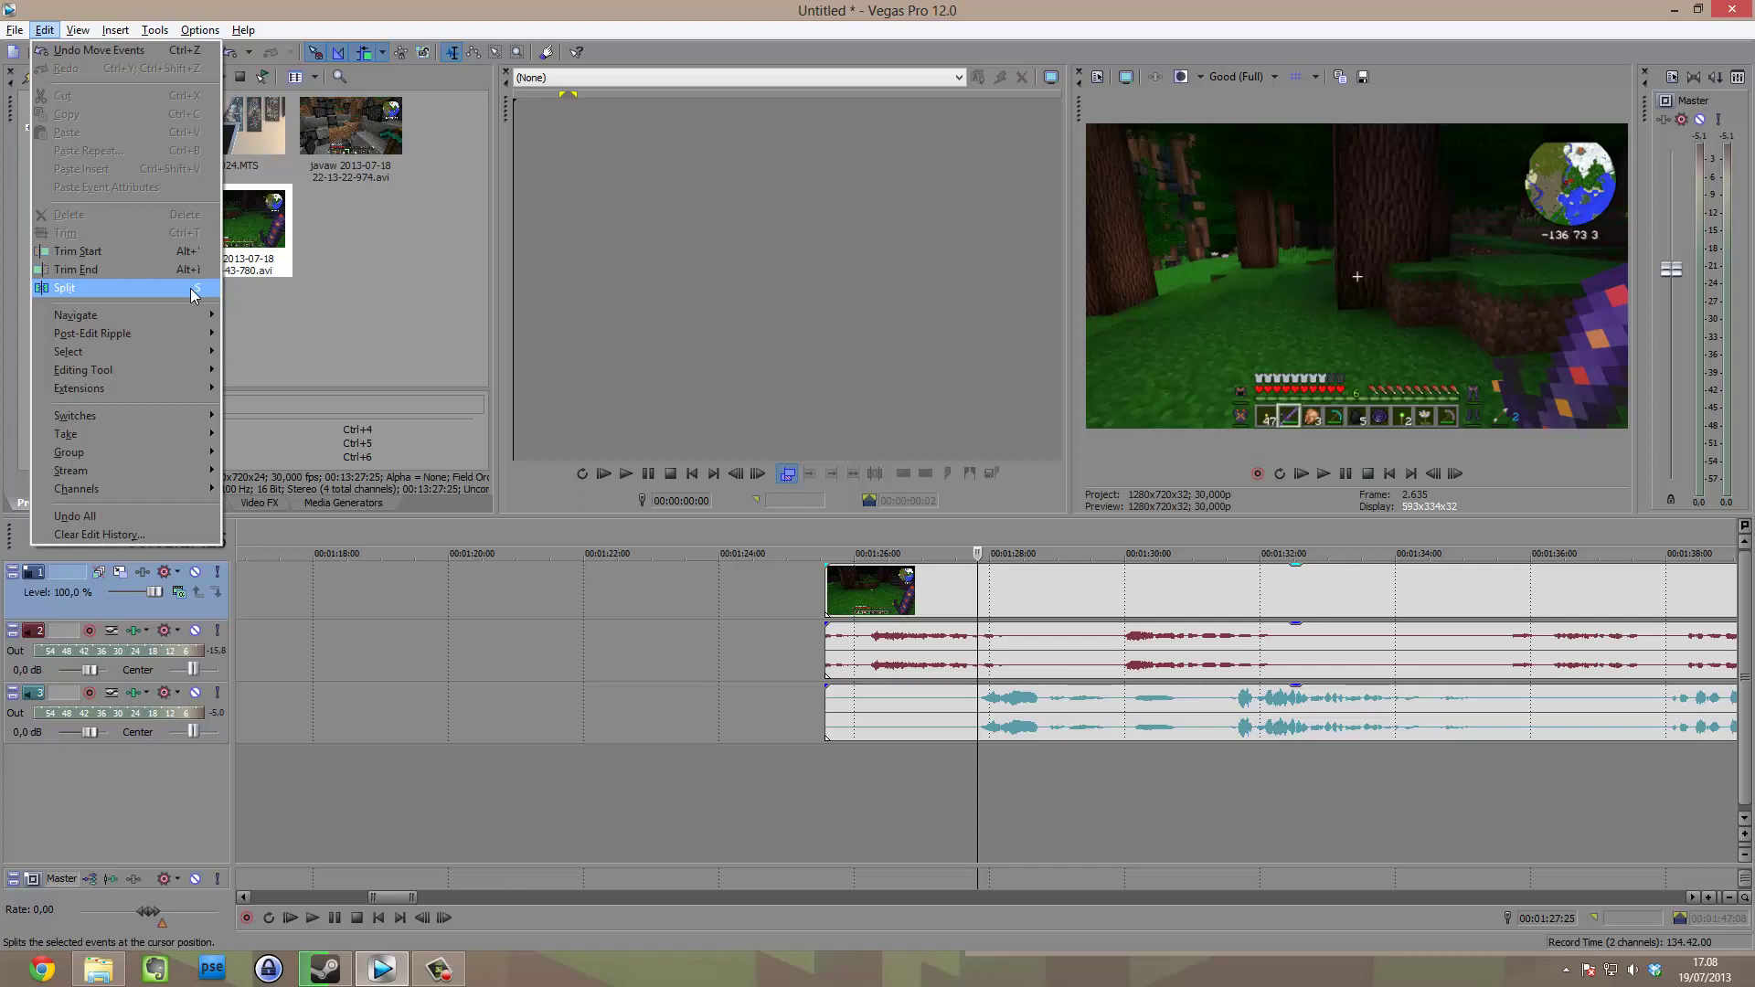
left_click(944, 783)
left_click(943, 782)
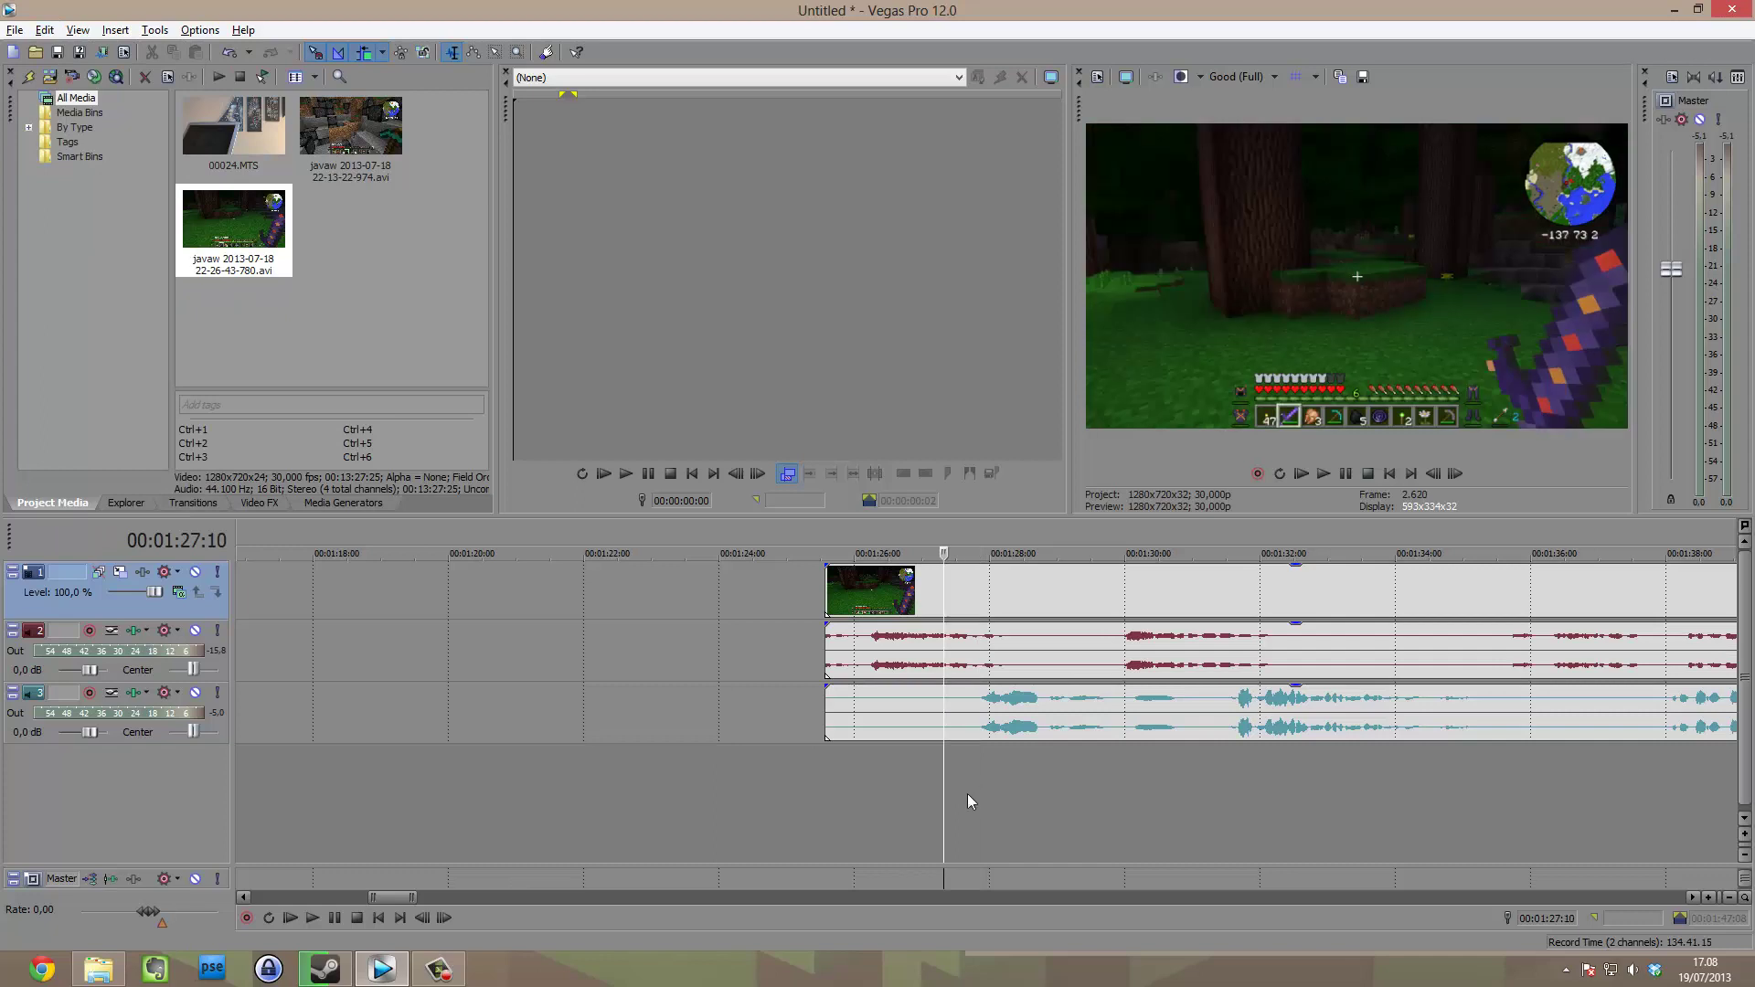
left_click(936, 794)
left_click_drag(936, 794, 979, 796)
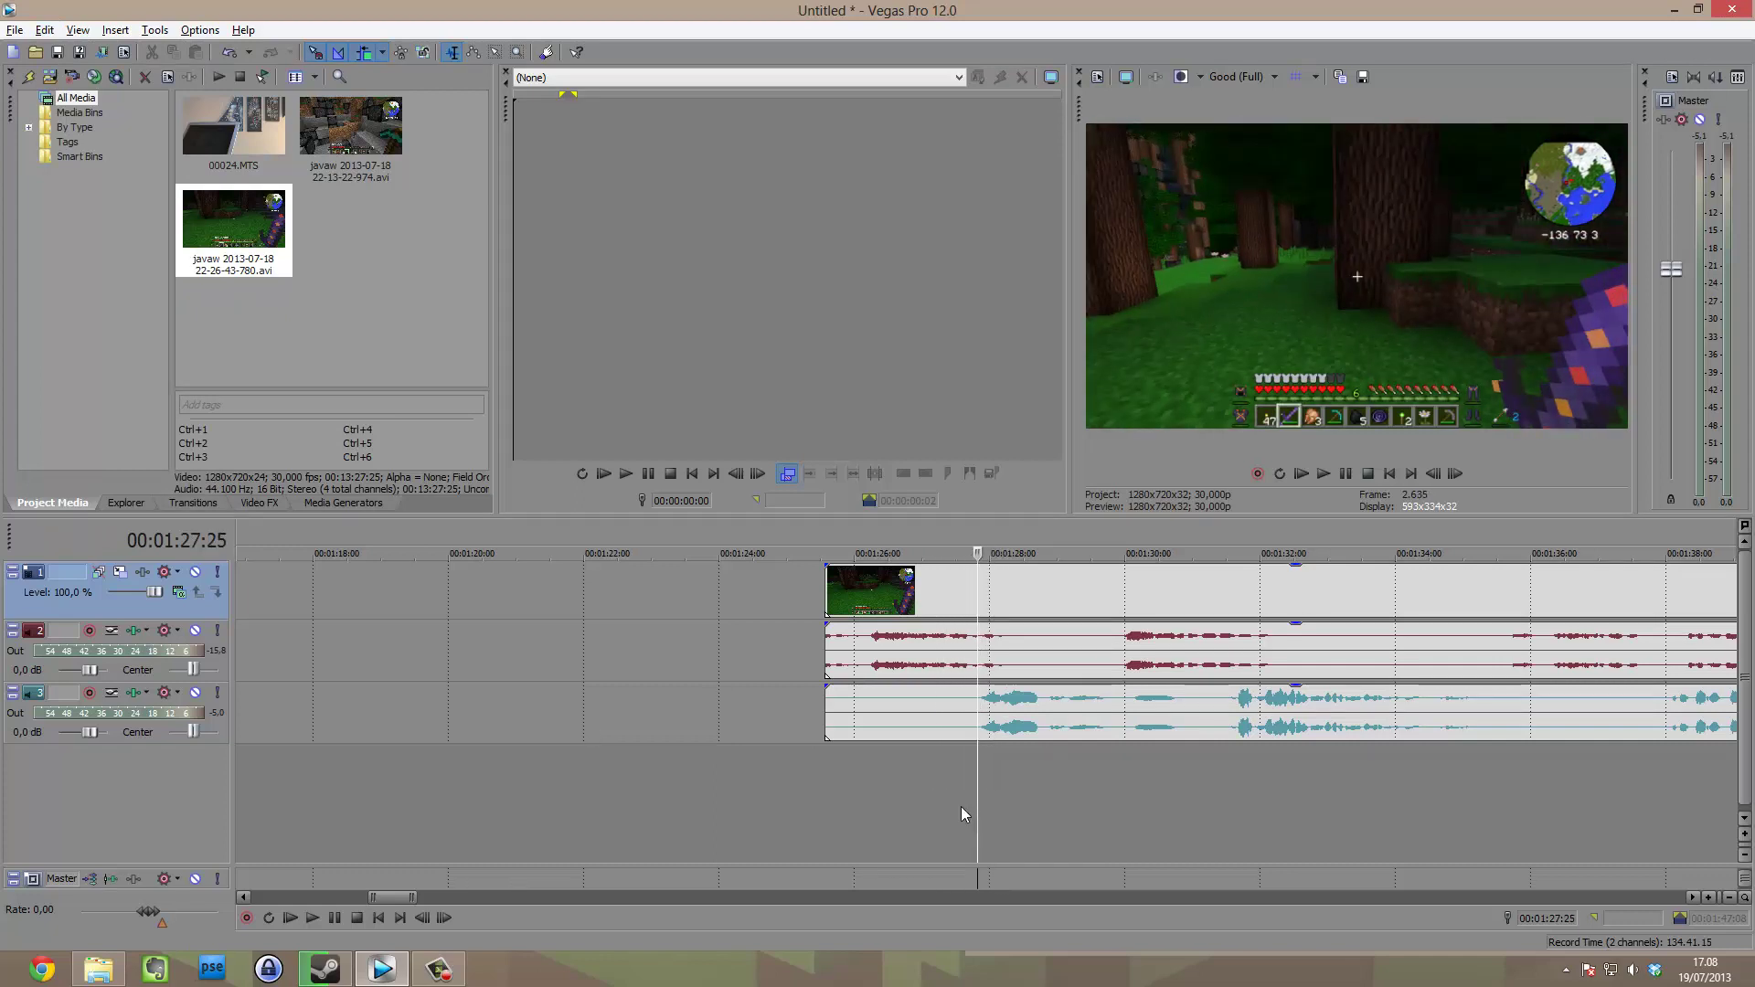
key("s")
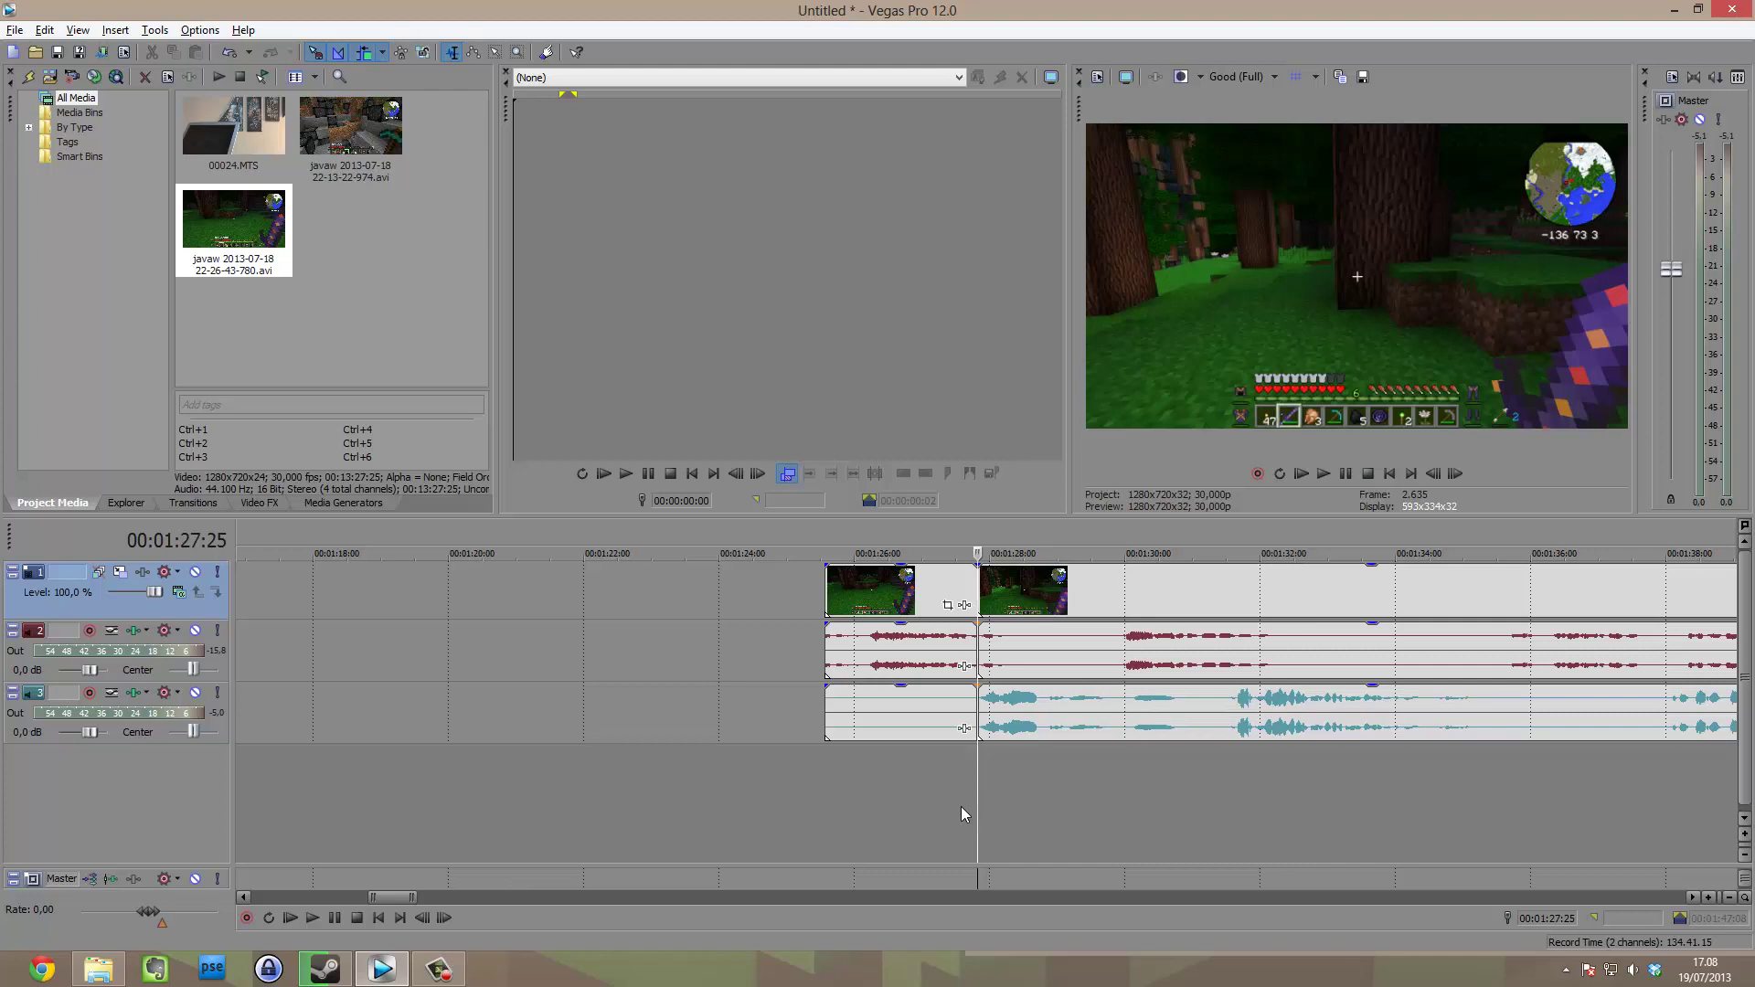
Select the short first piece and the long second piece of the split clip alternately, ending on the first piece.
left_click(44, 29)
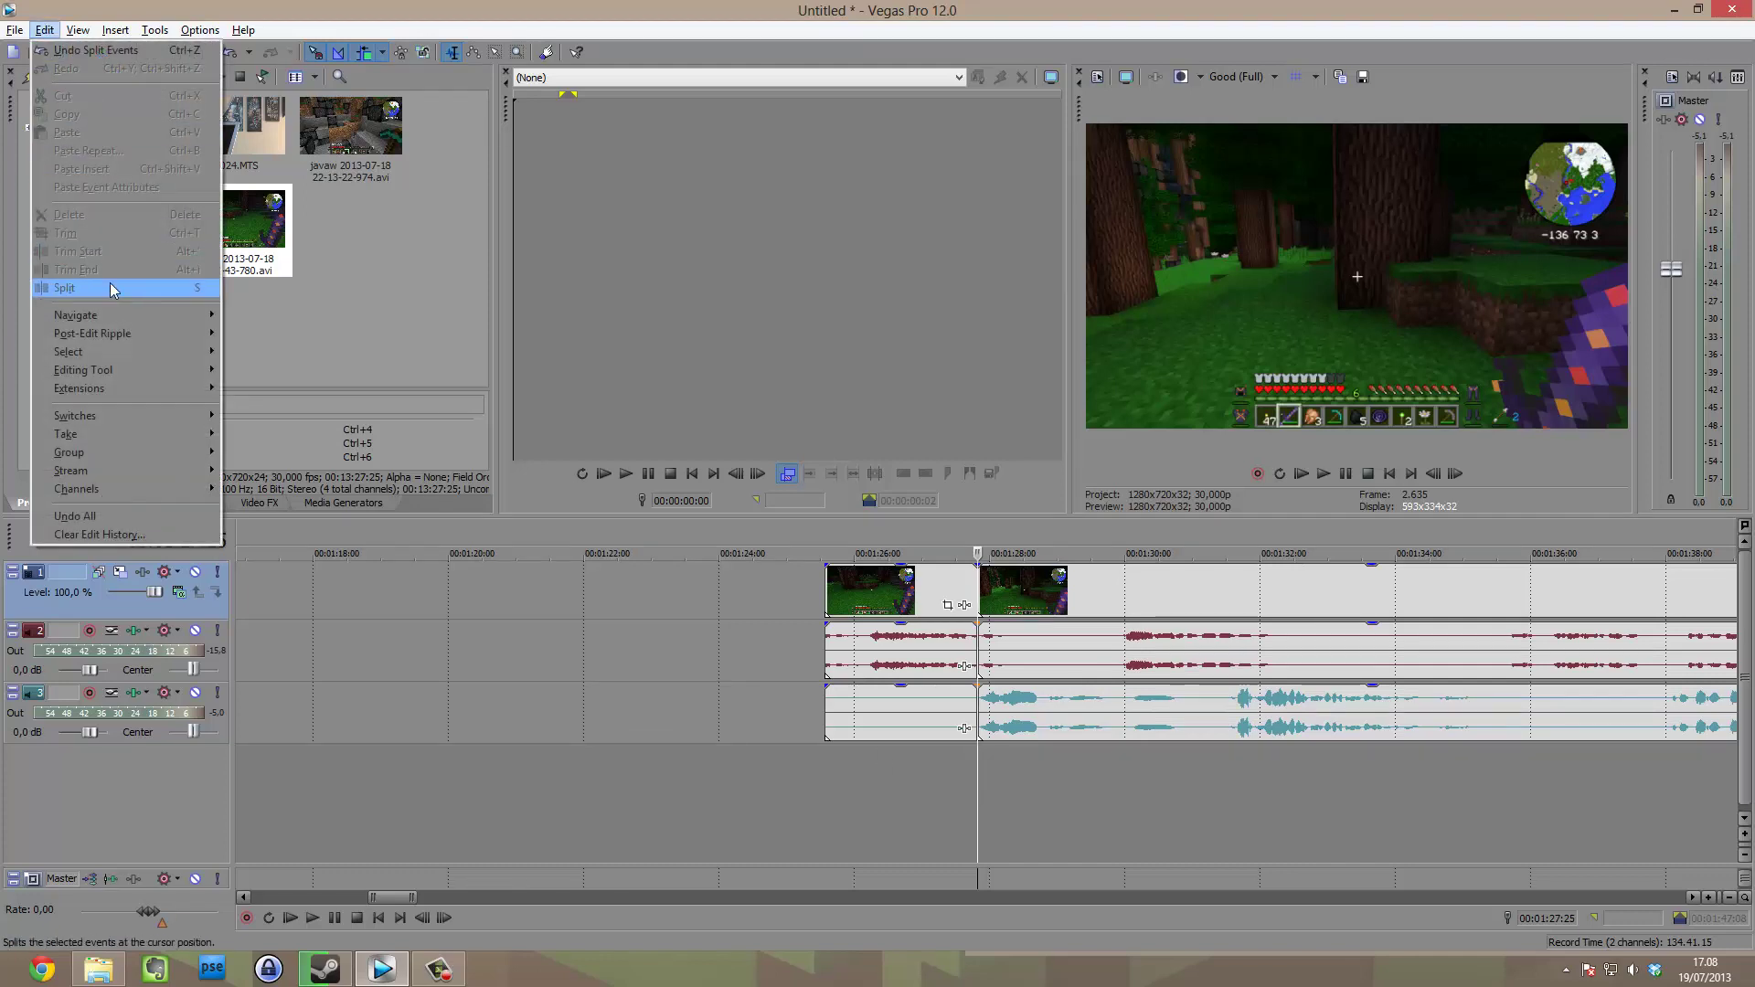
left_click(1017, 771)
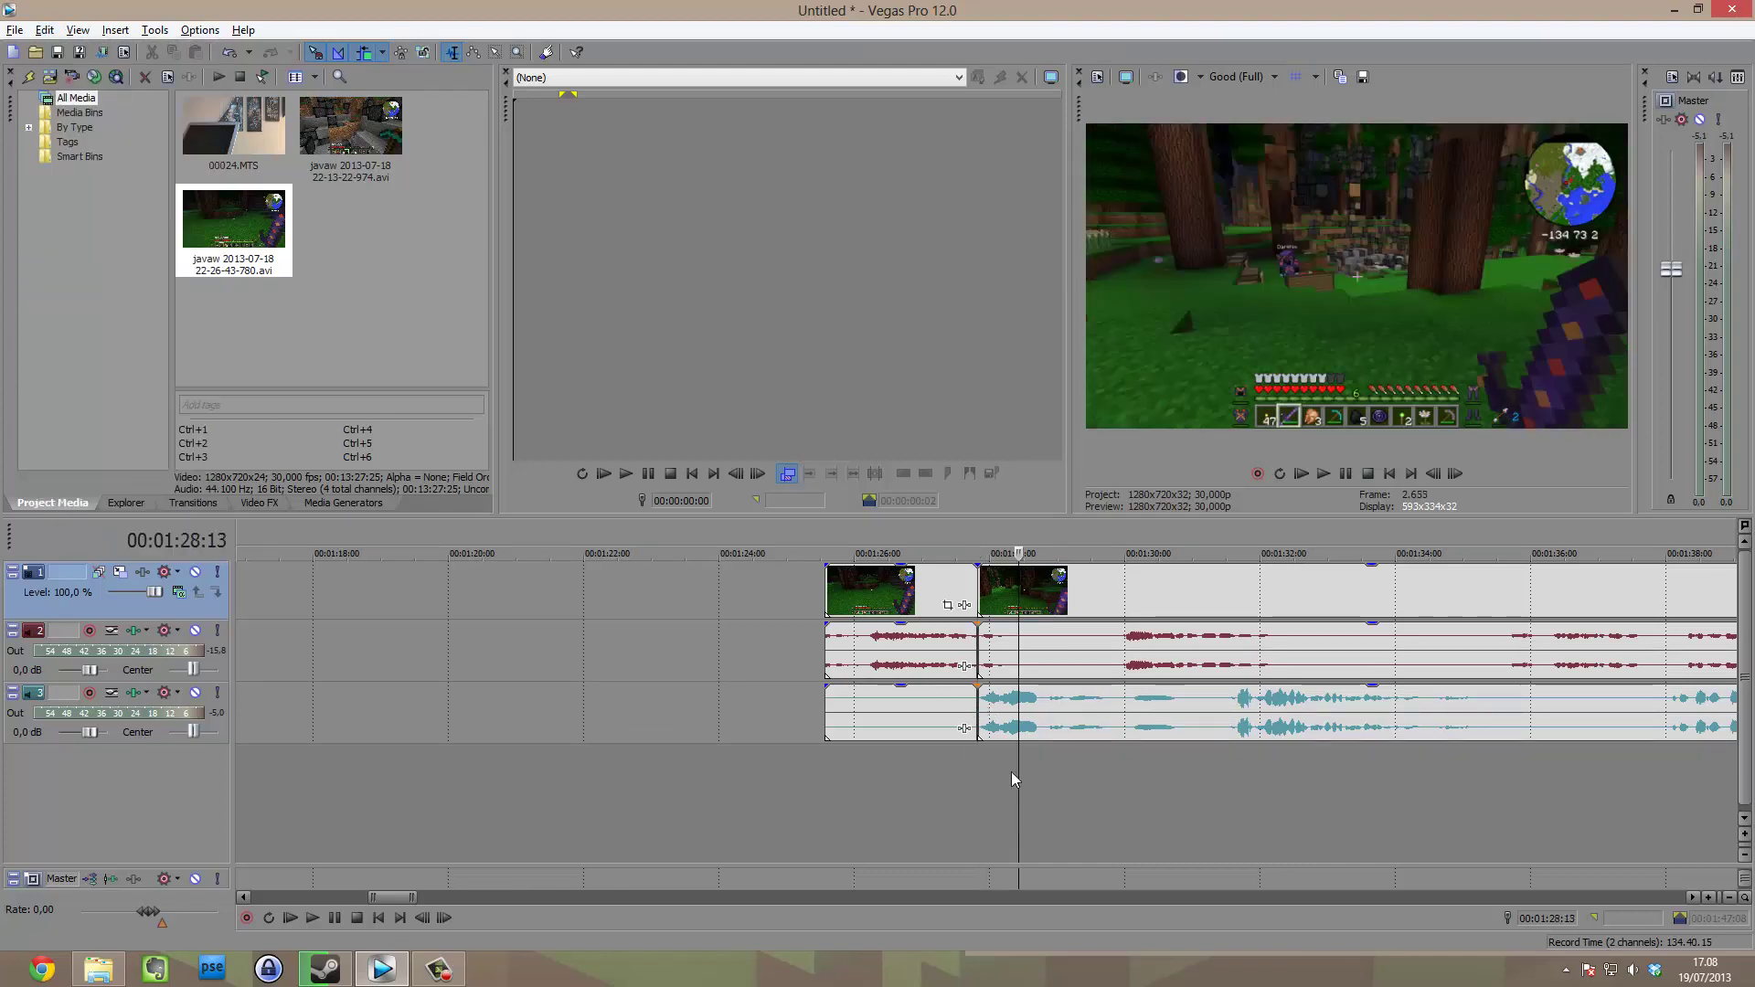
left_click(948, 585)
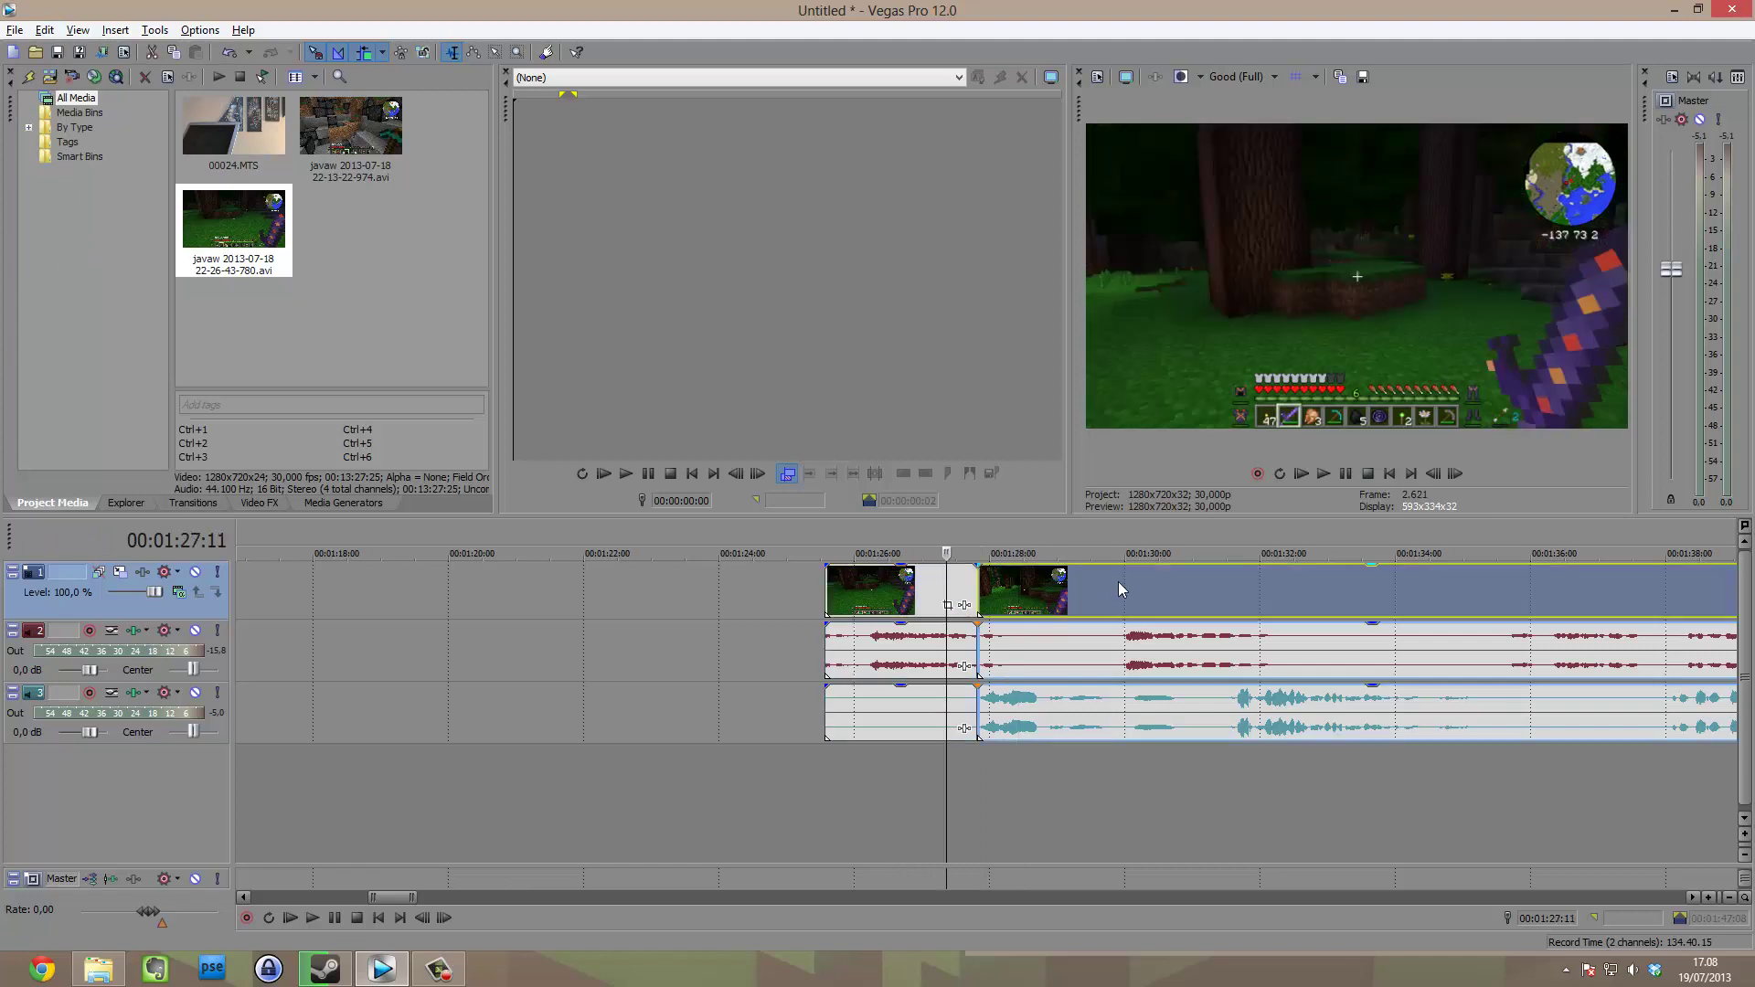
left_click(1117, 581)
left_click(944, 585)
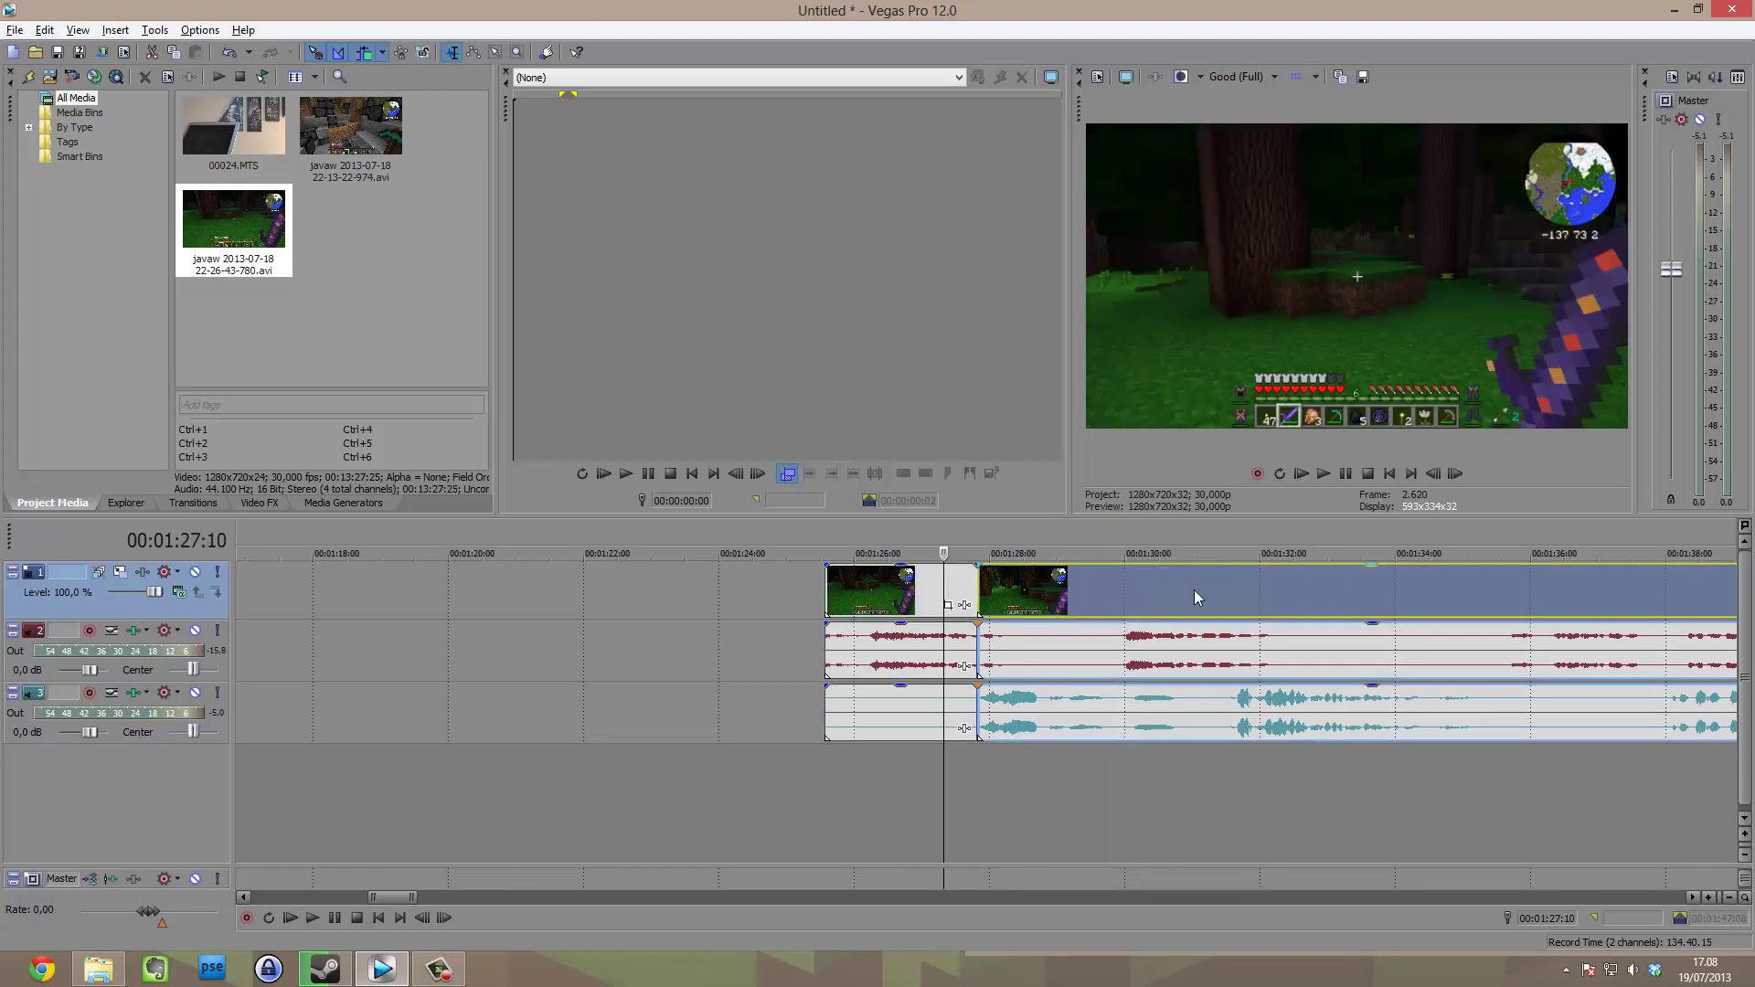
left_click(1194, 590)
left_click(934, 582)
left_click(1176, 574)
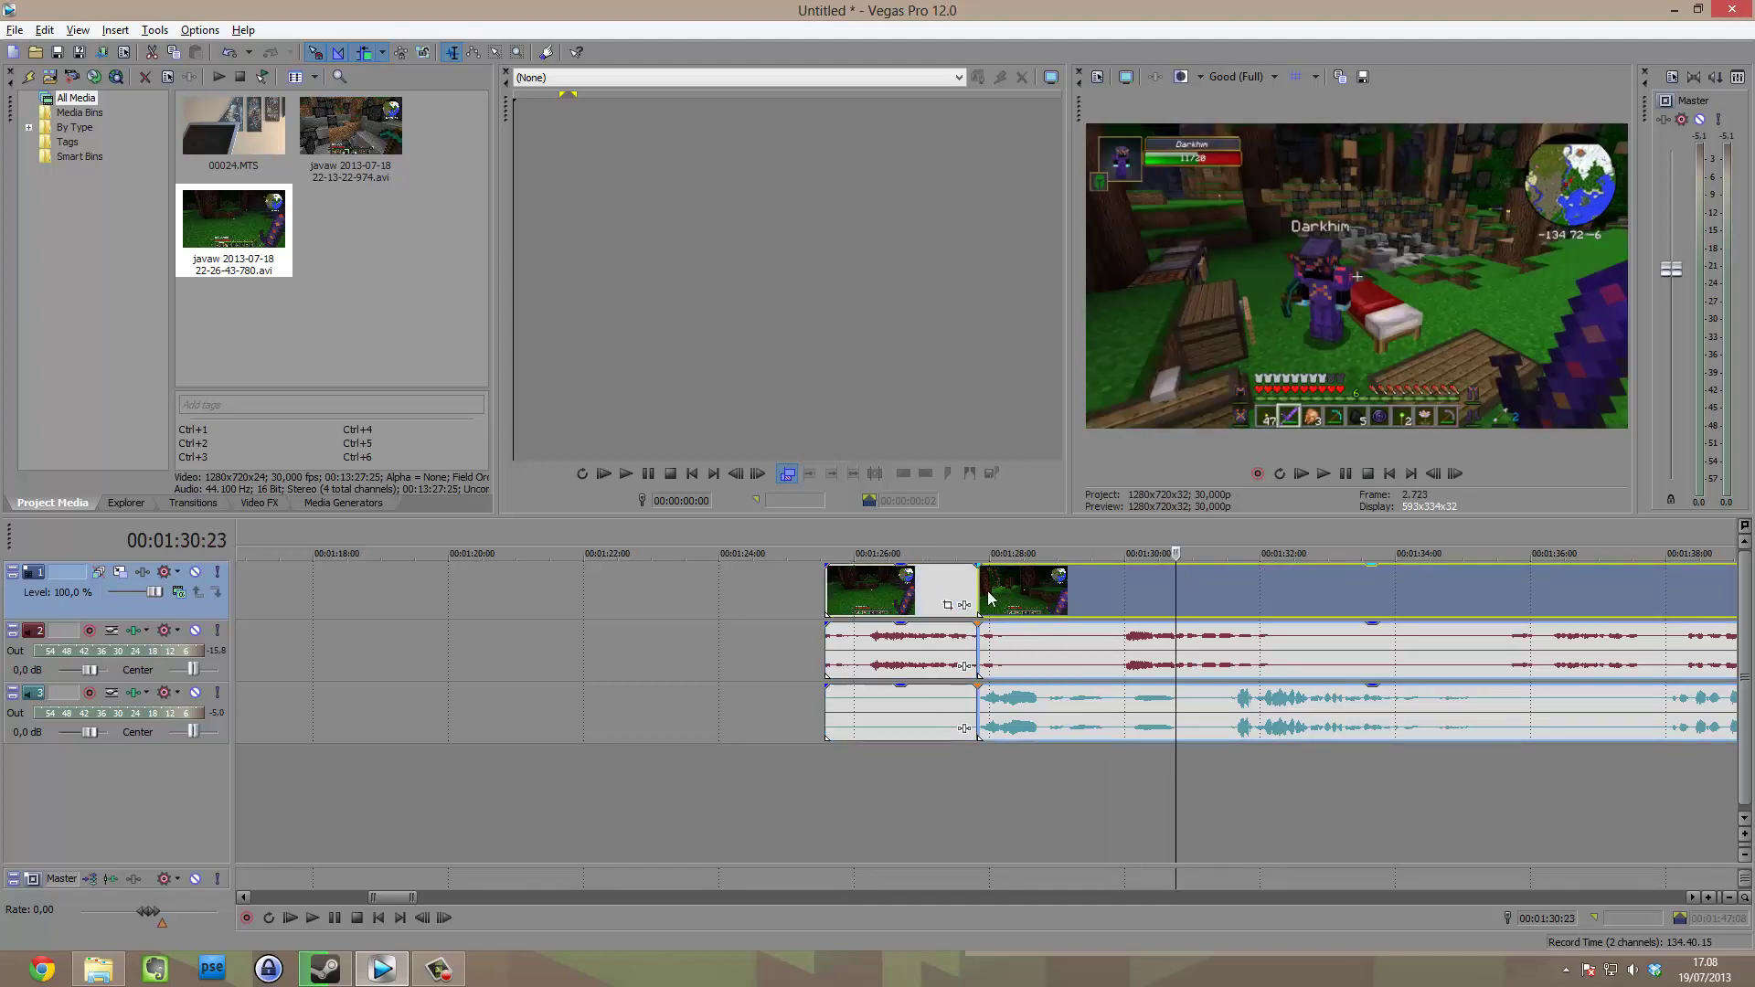
left_click(936, 584)
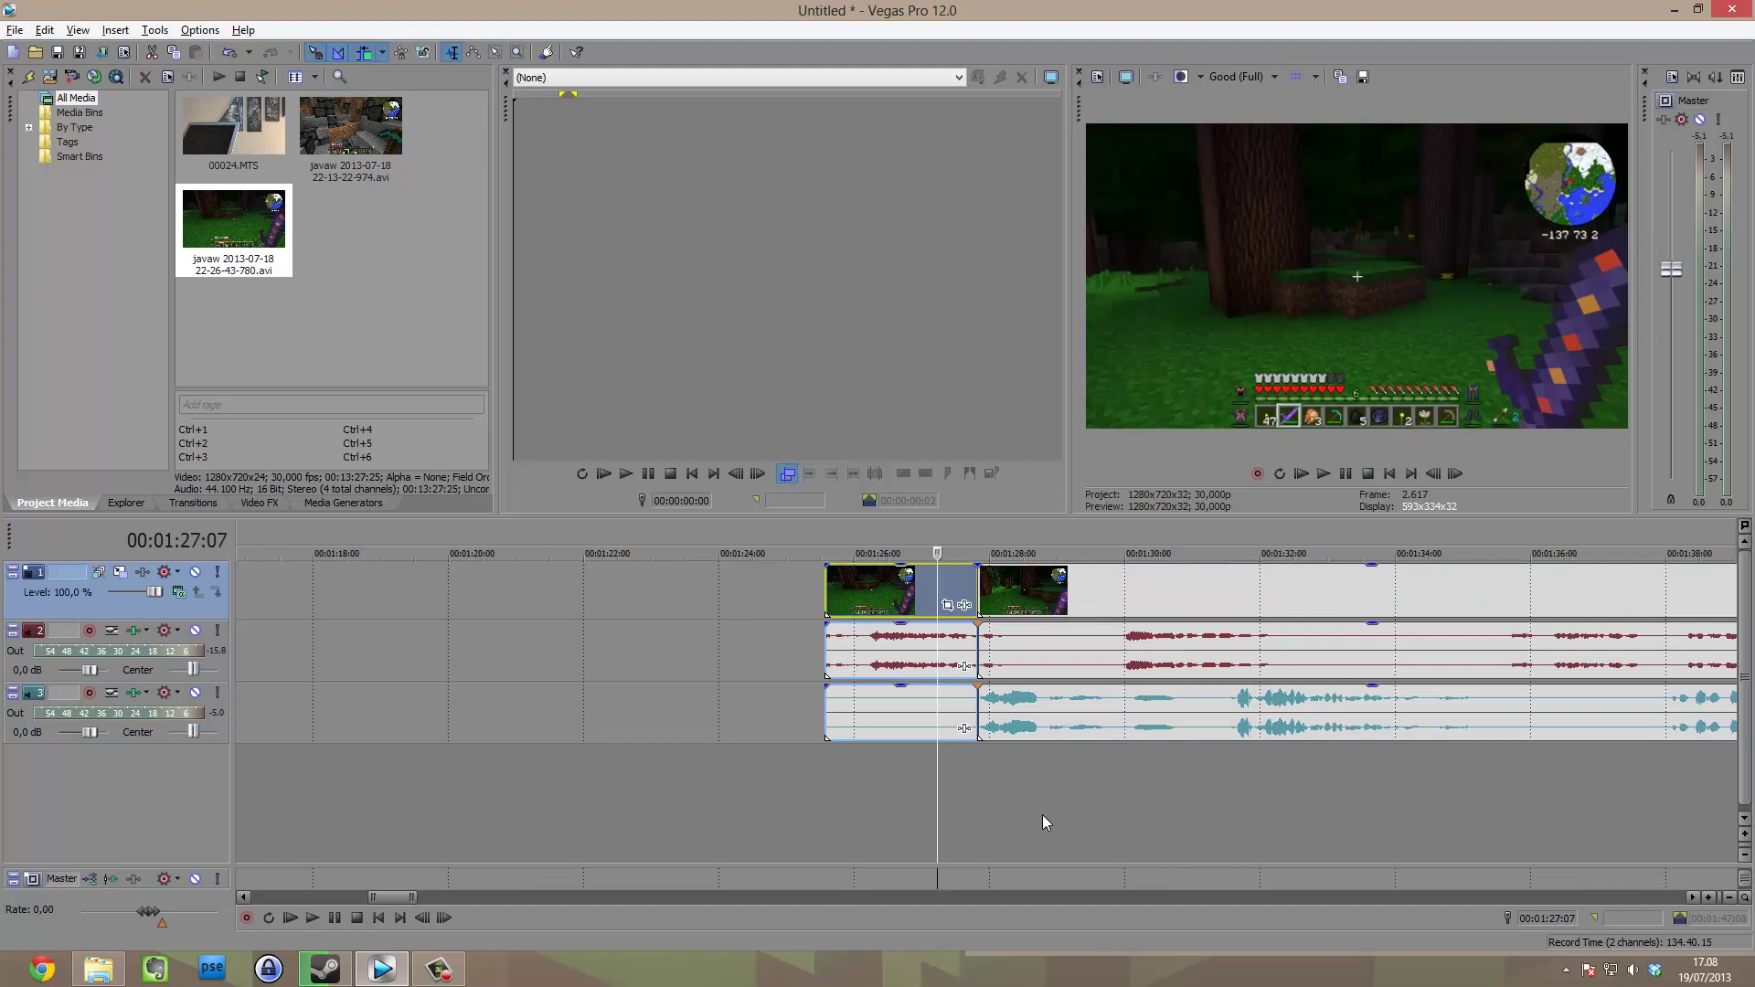
Delete the short first piece of the clip with its audio, and undo both the deletion and the split.
right_click(950, 576)
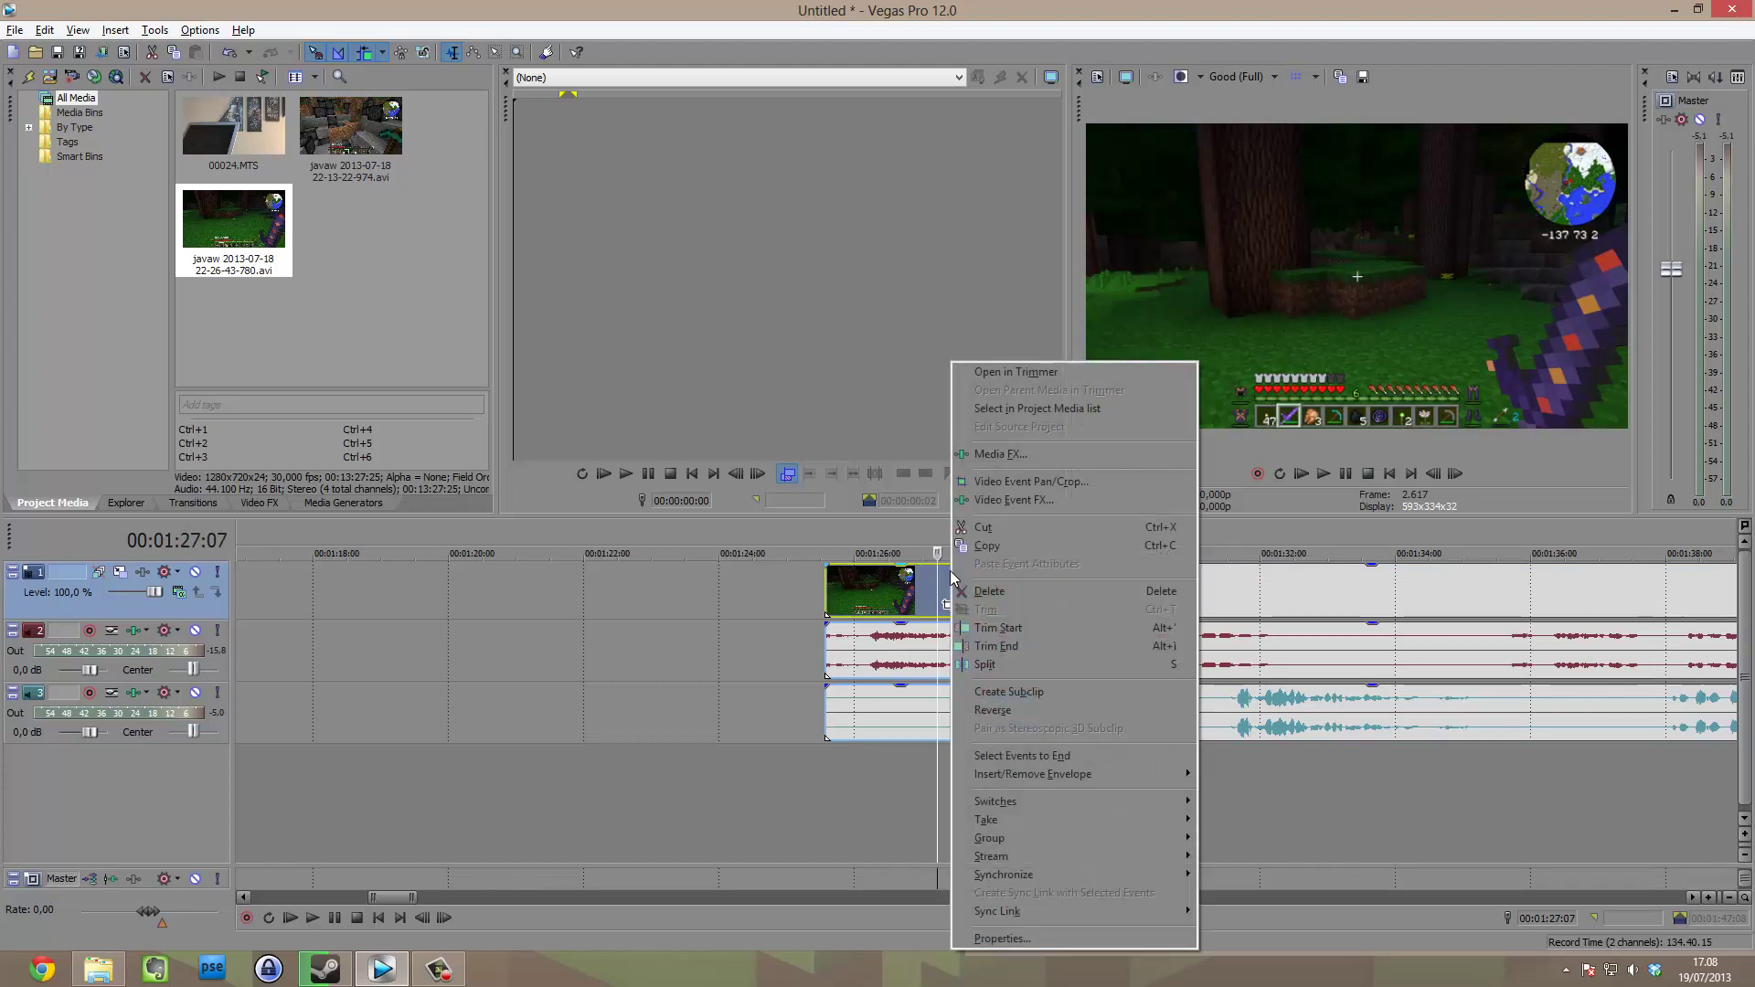
left_click(999, 594)
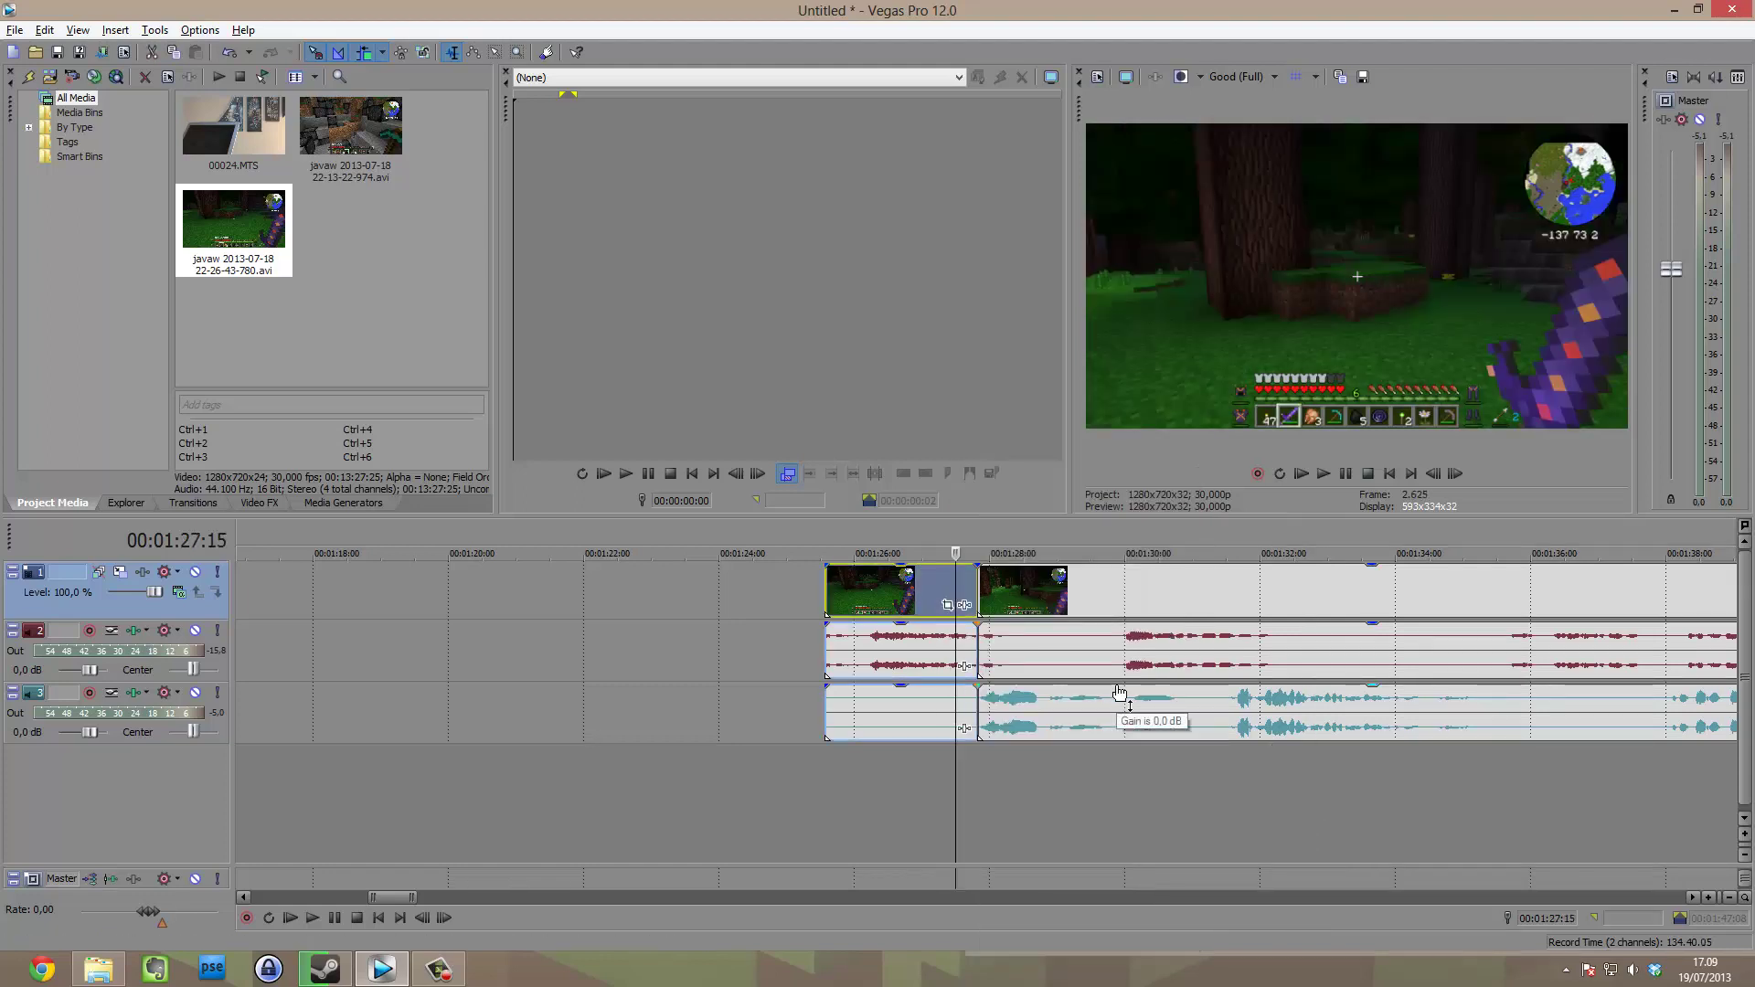
key("Delete")
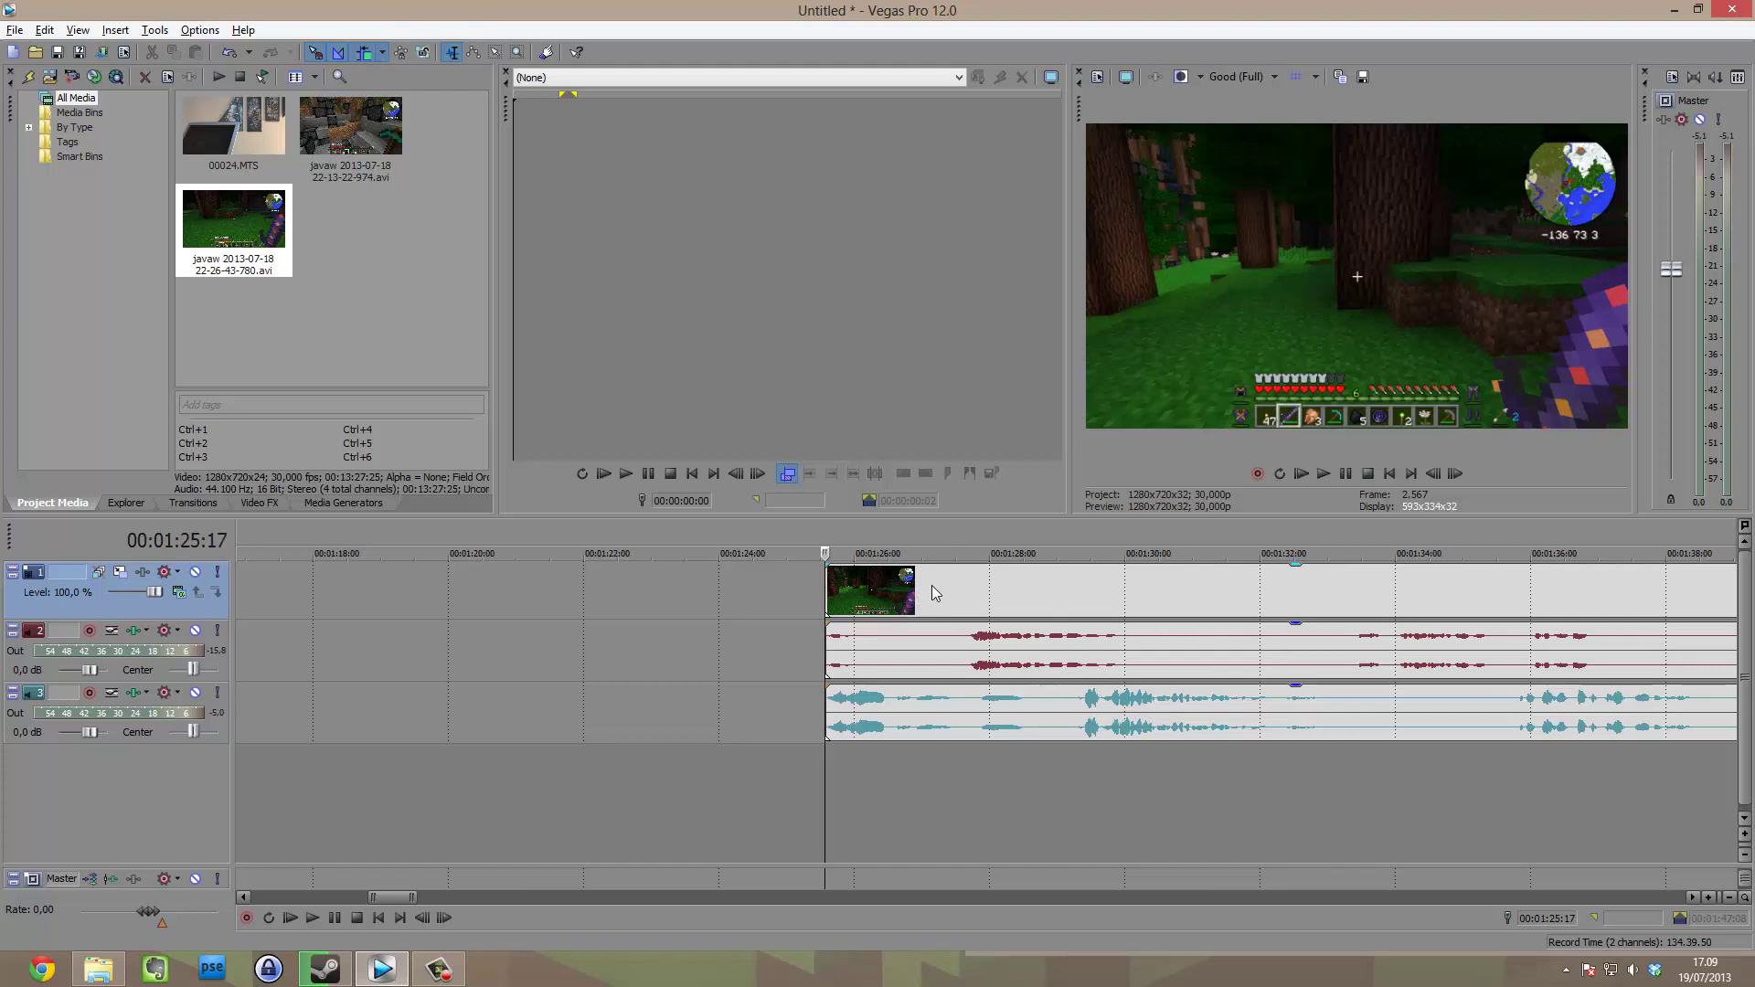
key("ctrl+z")
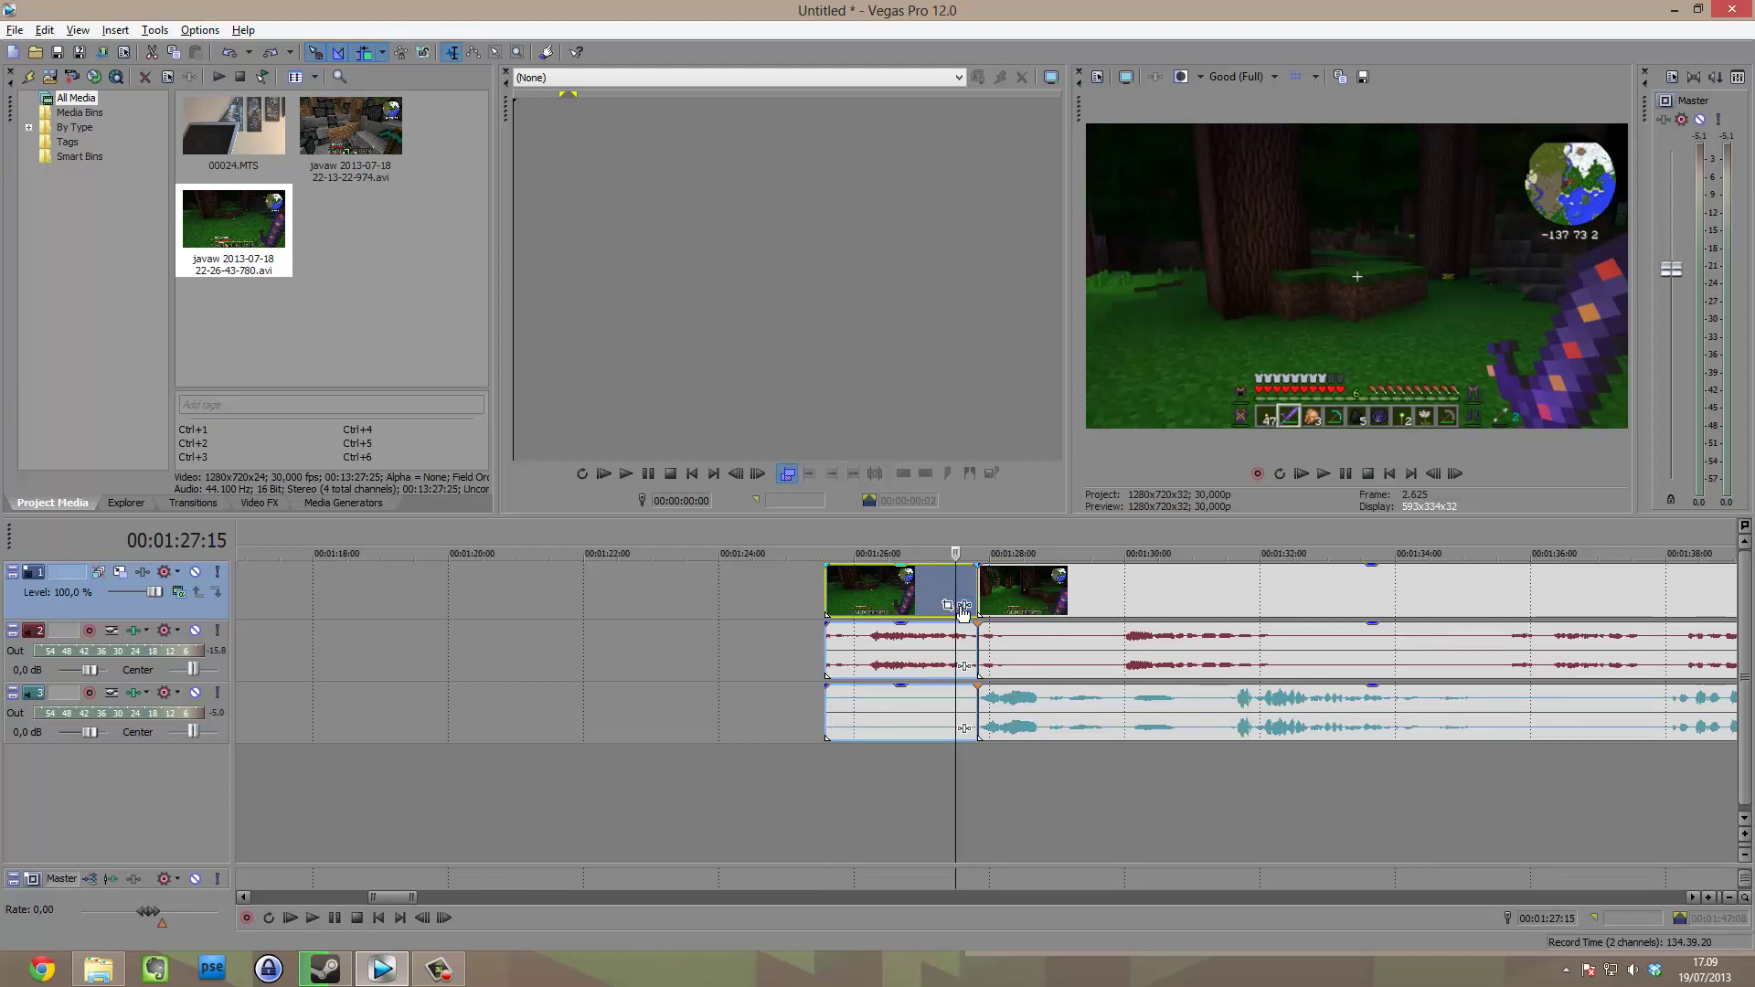
key("ctrl+y")
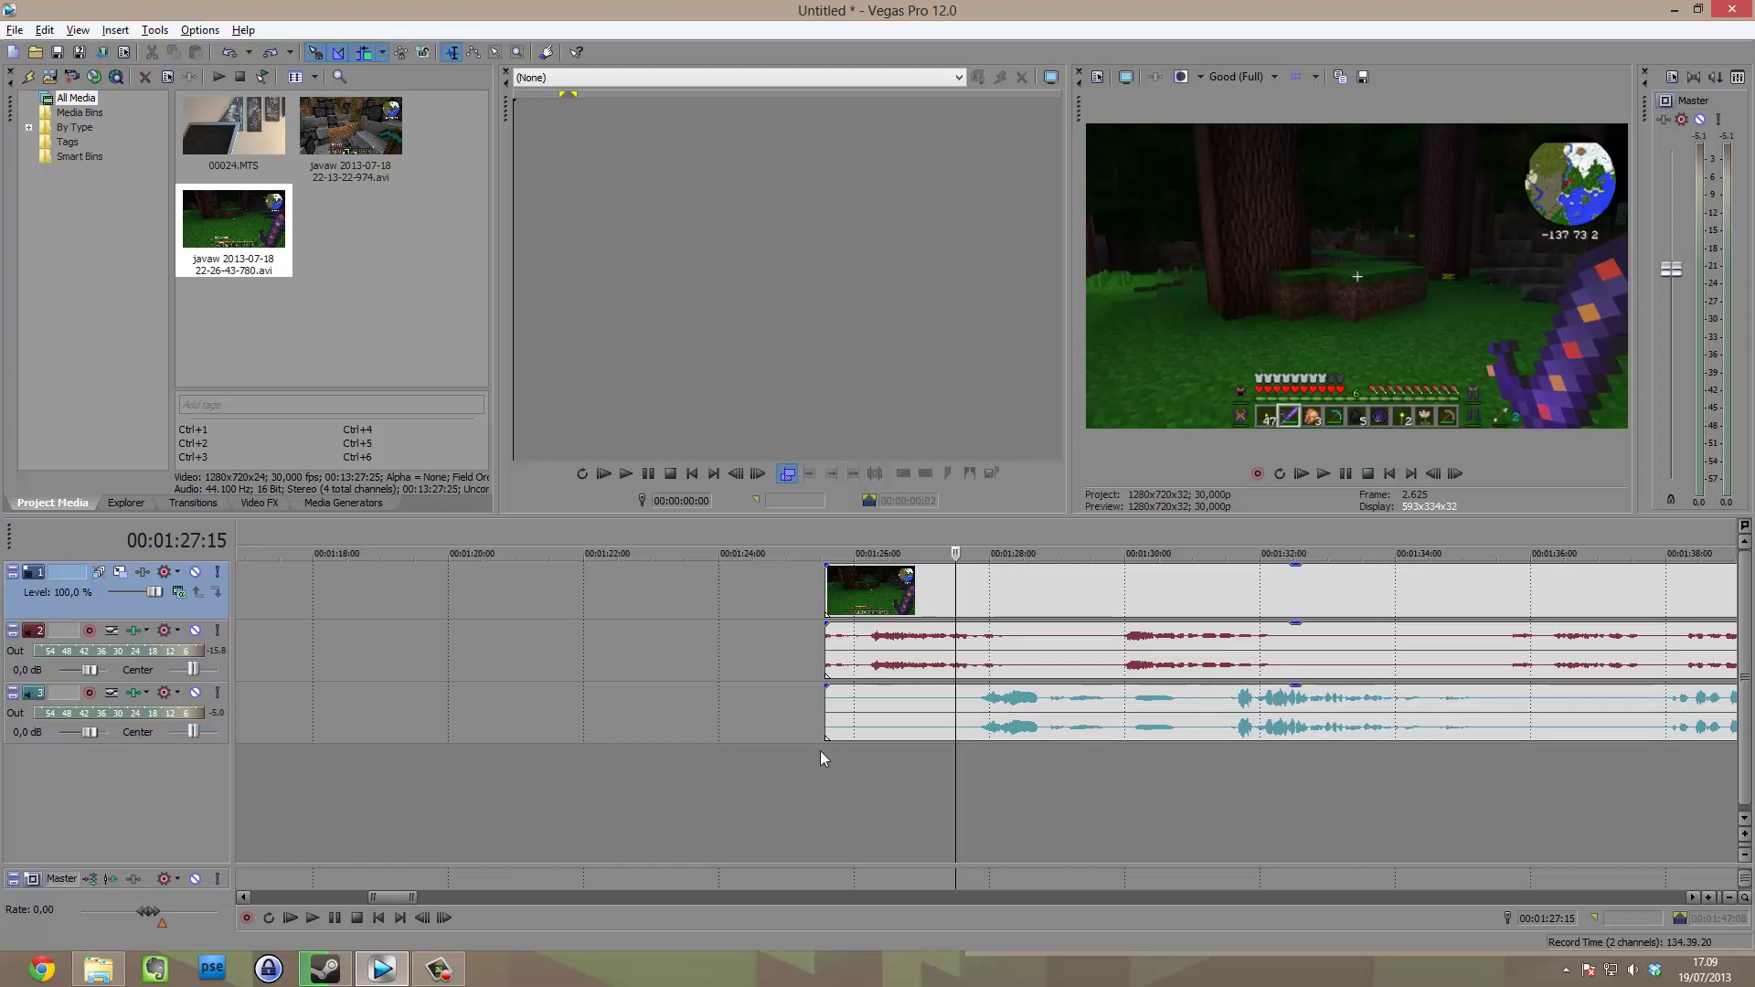
Trim about two seconds off the clip's start so that it opens just before the first sound in the lower audio track.
scroll(814, 752, "up", 2)
scroll(890, 764, "up", 1)
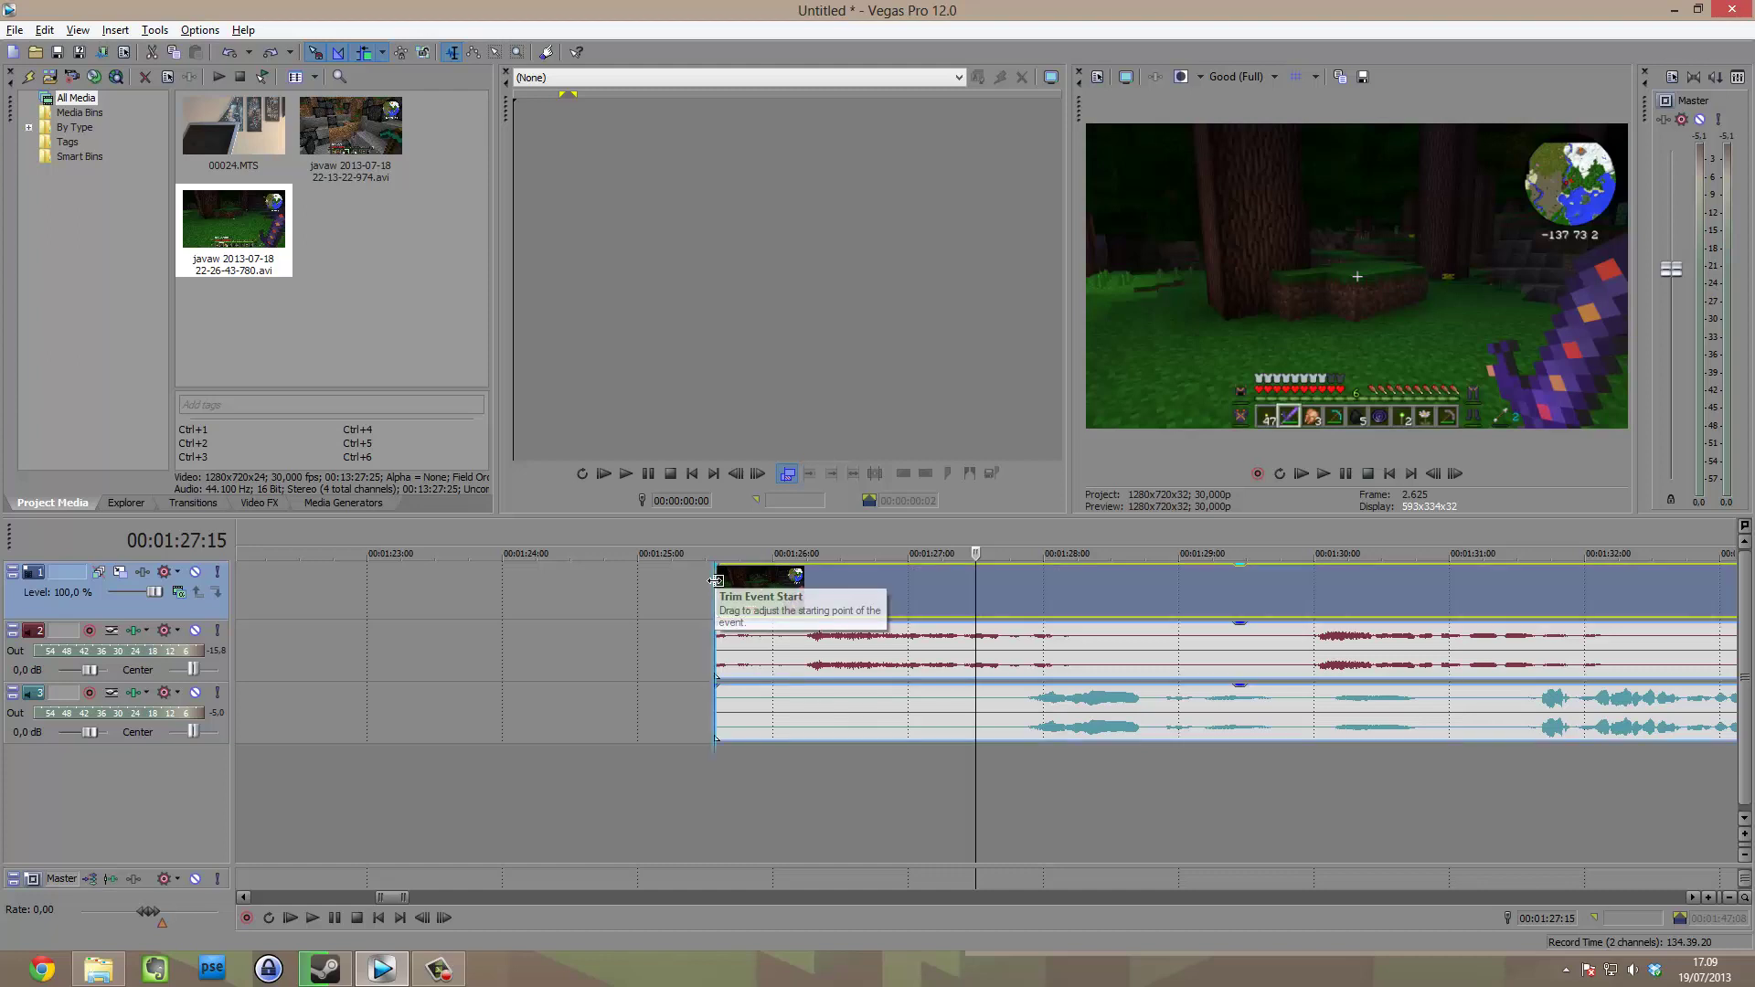
left_click(715, 580)
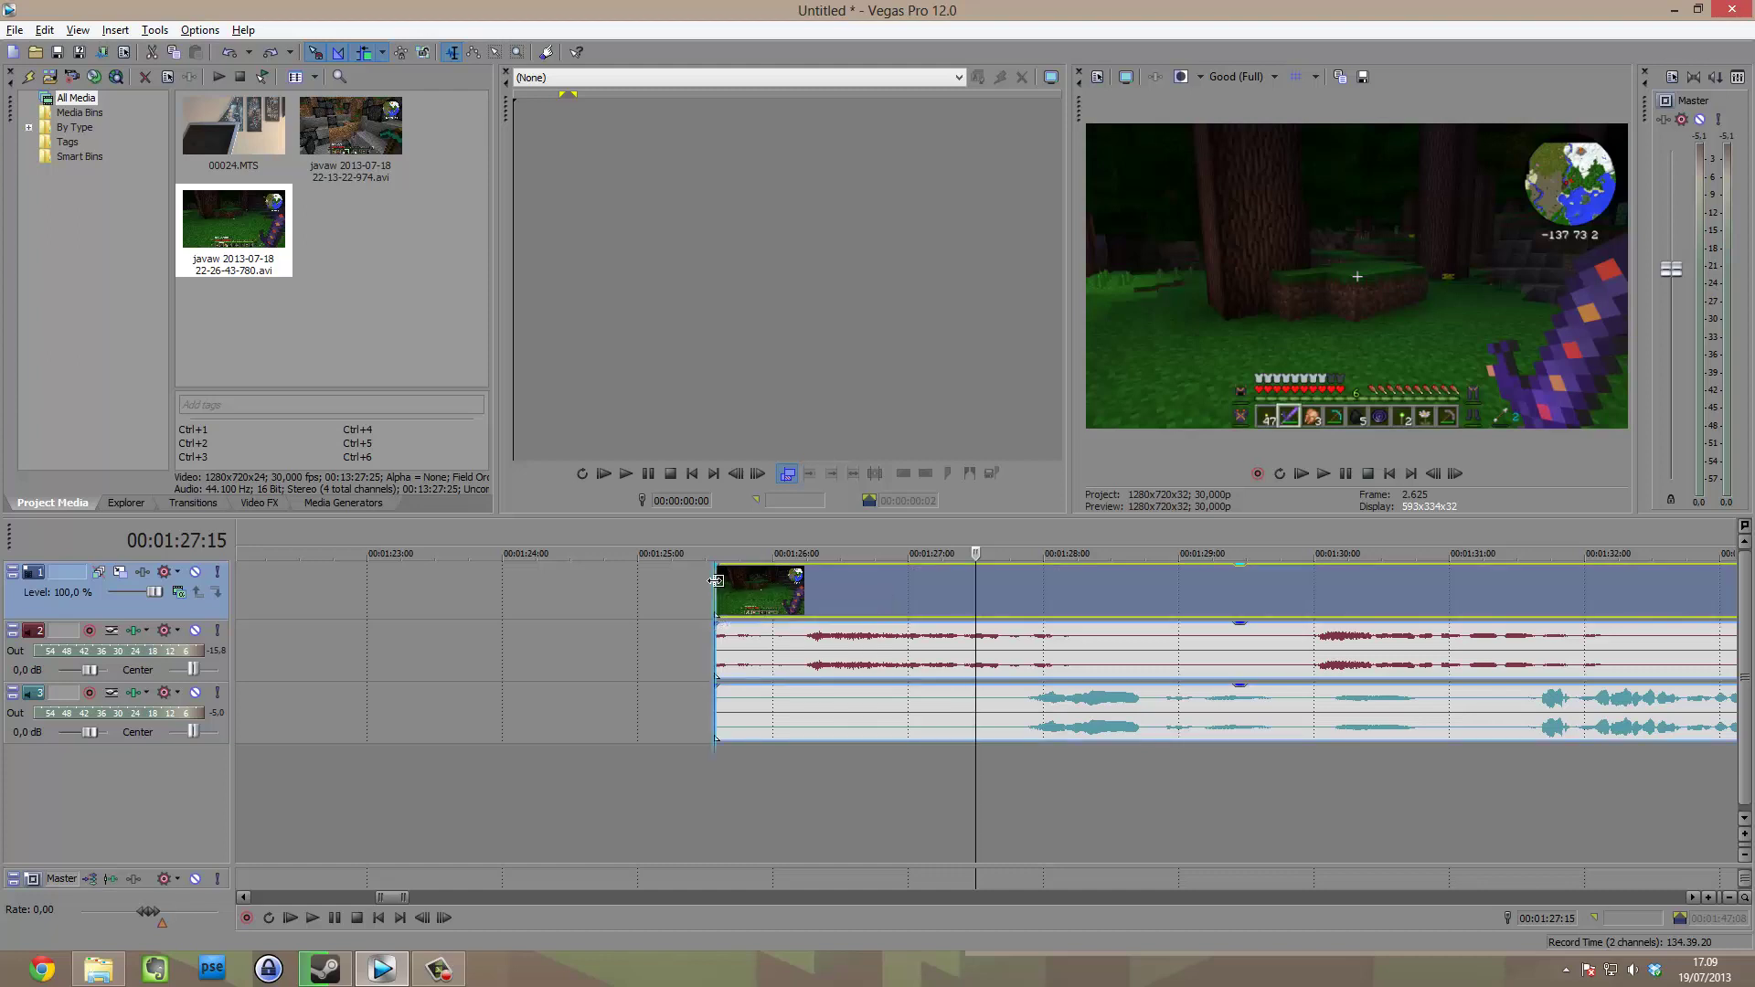
left_click_drag(715, 581, 1017, 596)
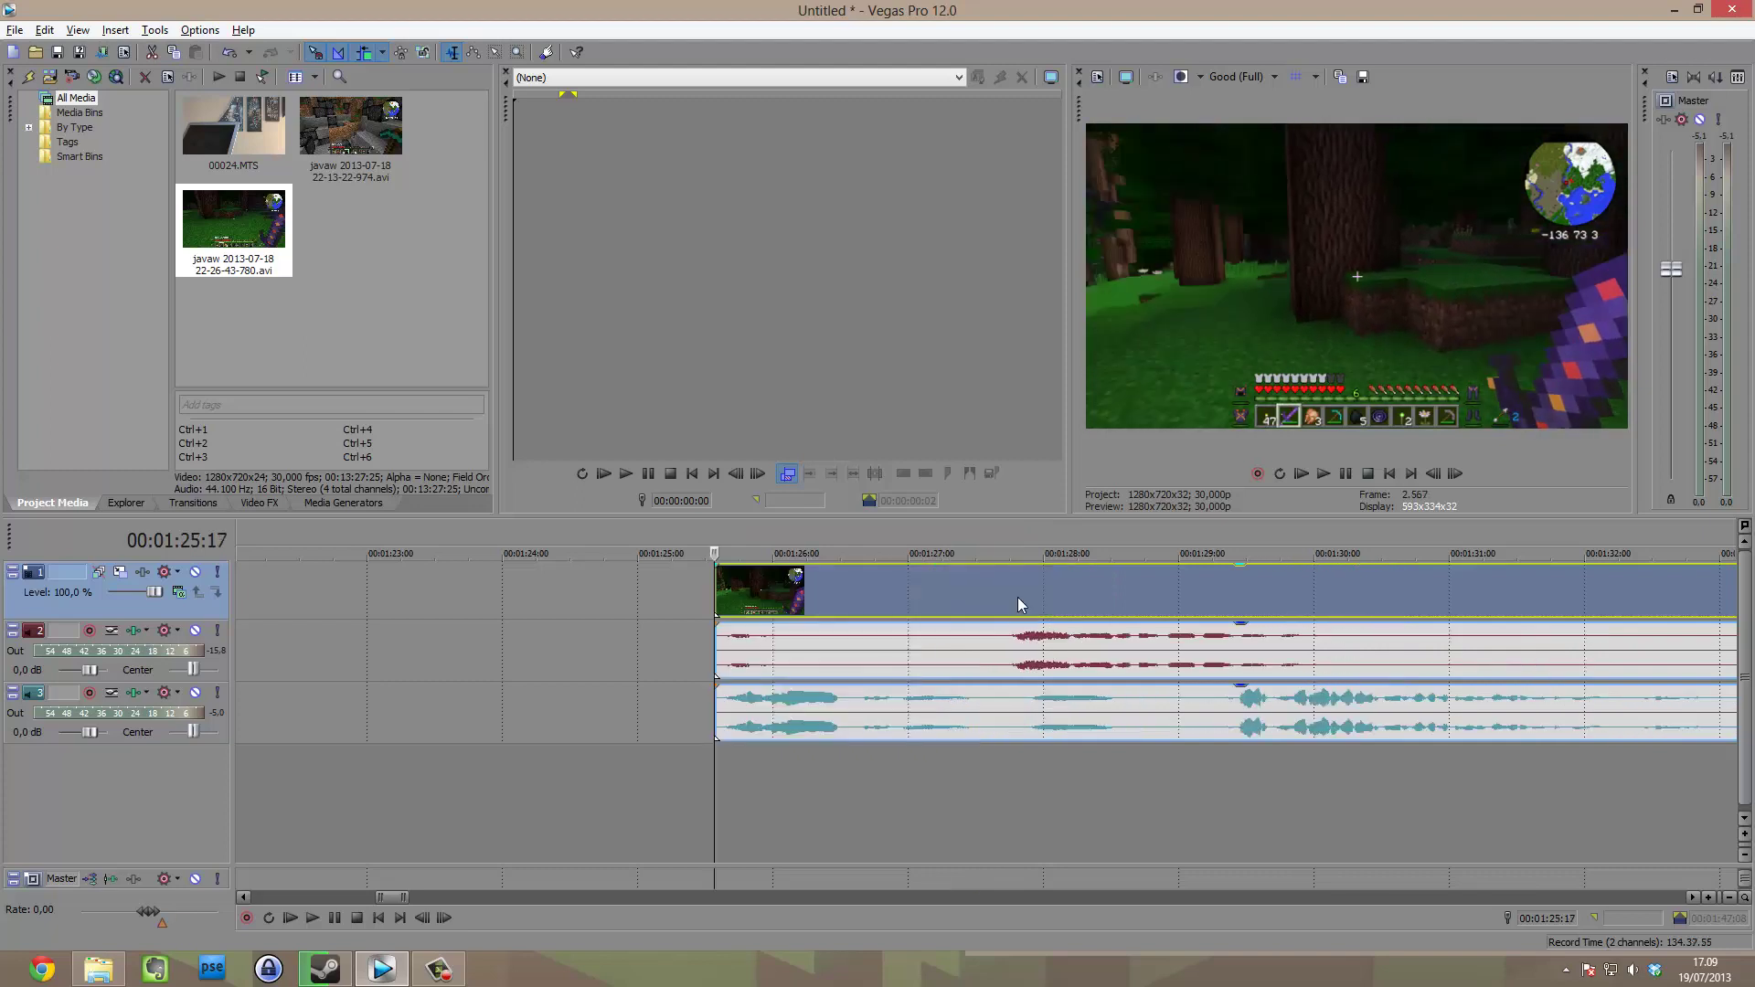
Shift the trimmed clip slightly so that it starts at 00:01:25:20, and play it from its start.
left_click_drag(786, 599, 852, 580)
left_click_drag(960, 597, 885, 599)
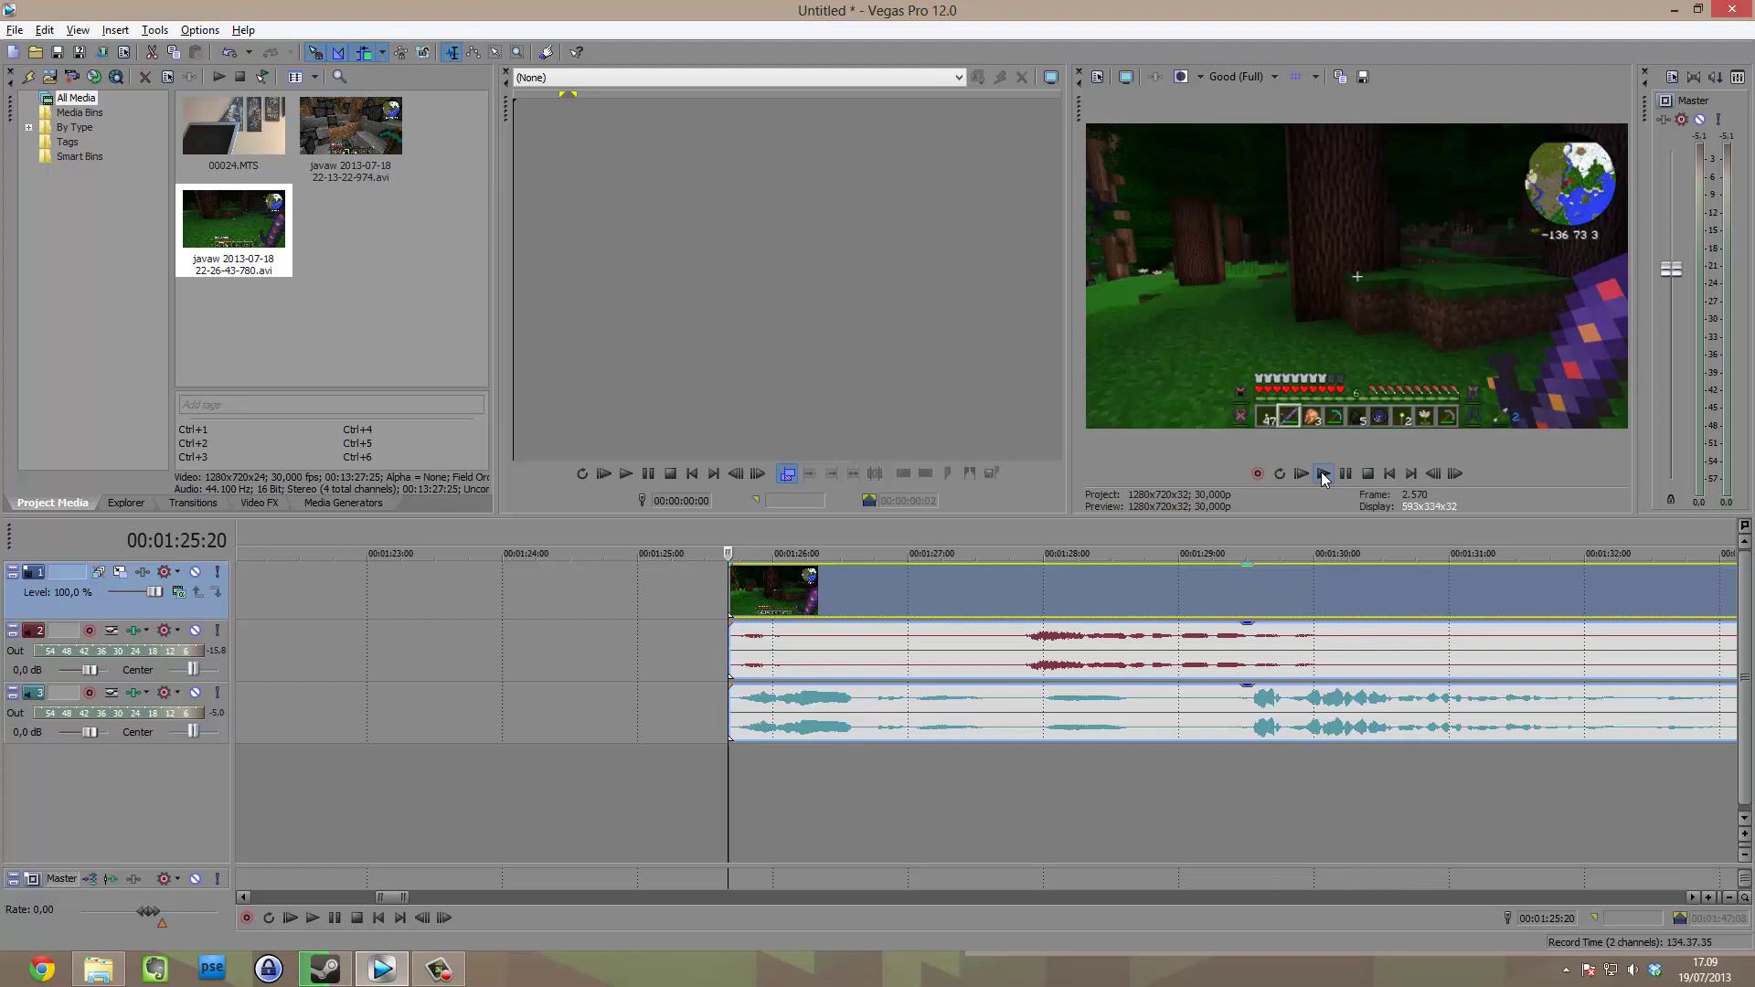
left_click(1323, 474)
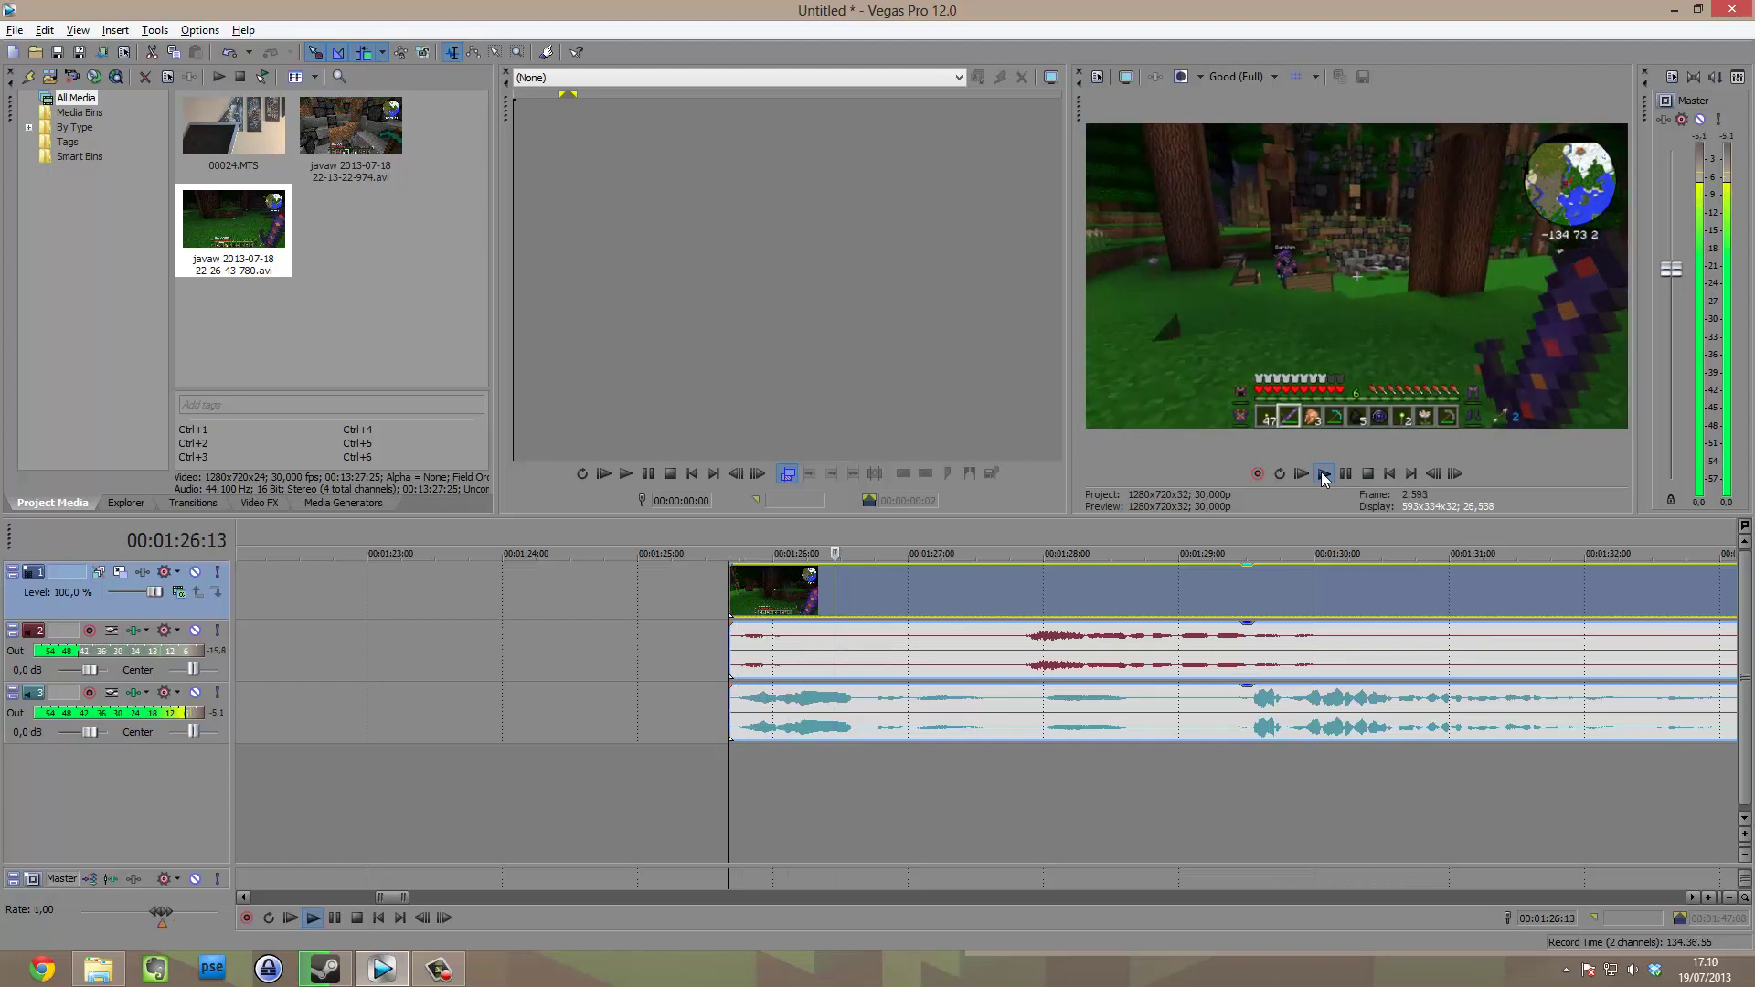
Replay the clip's opening from 00:01:25:20 a few times, and trim its start very slightly.
key("space")
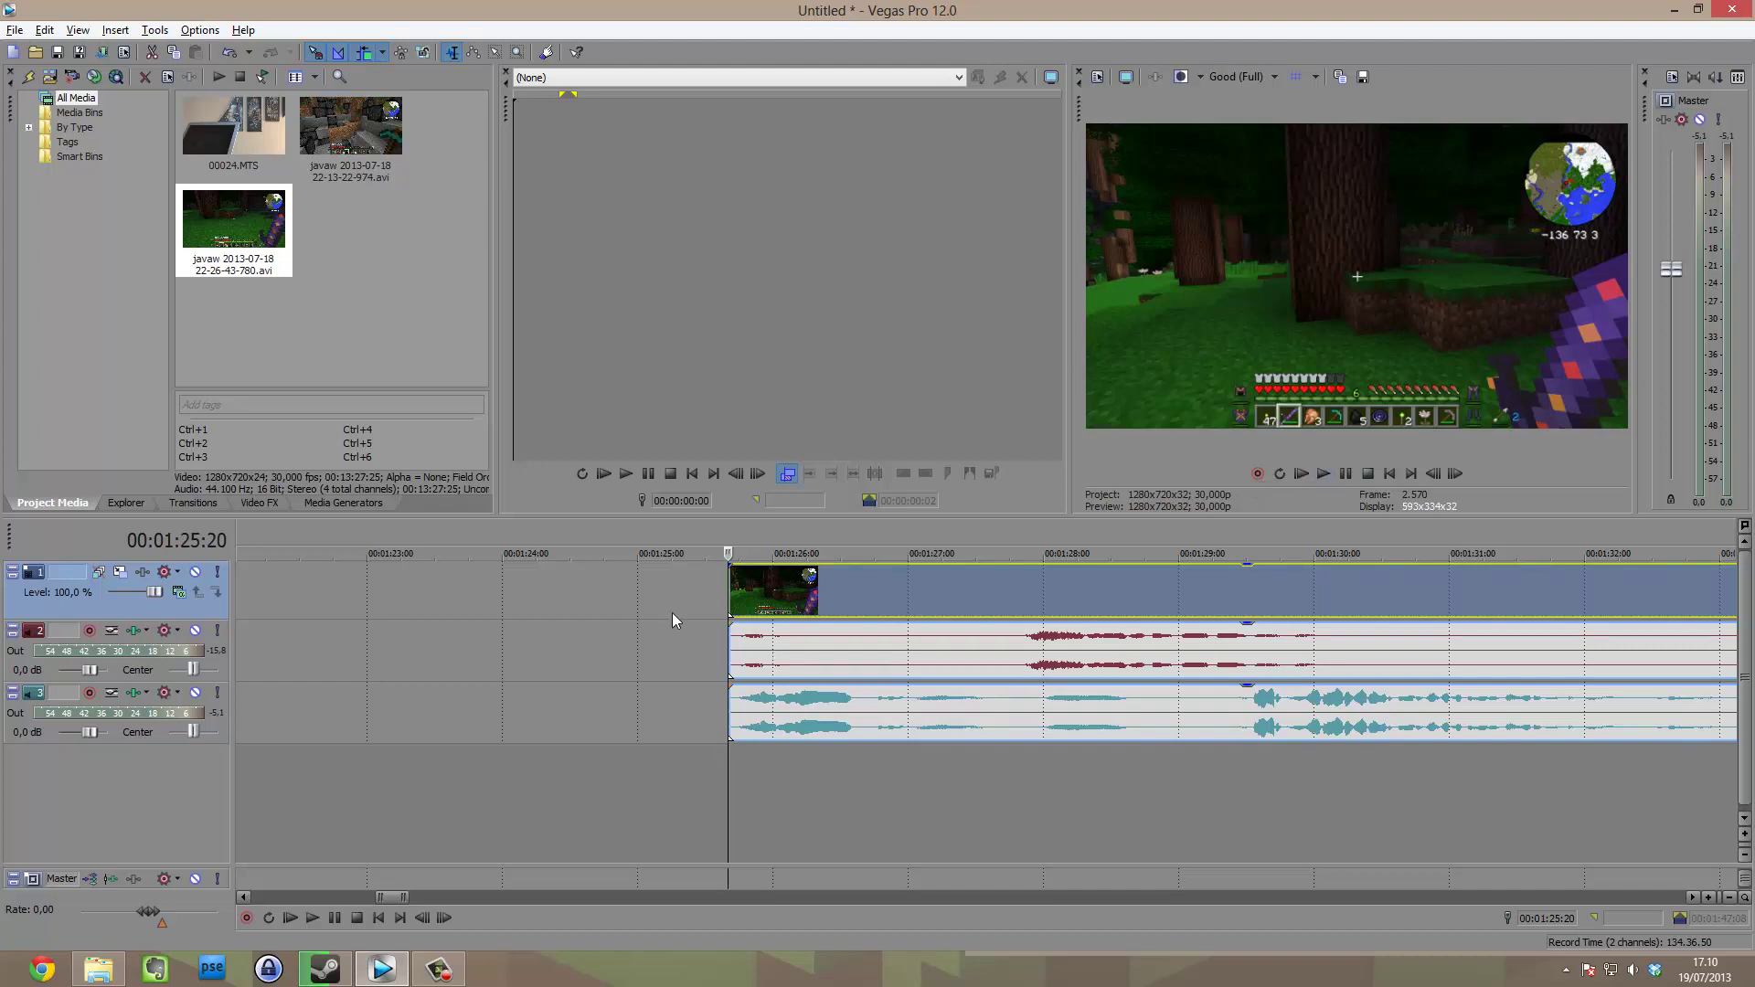
key("space")
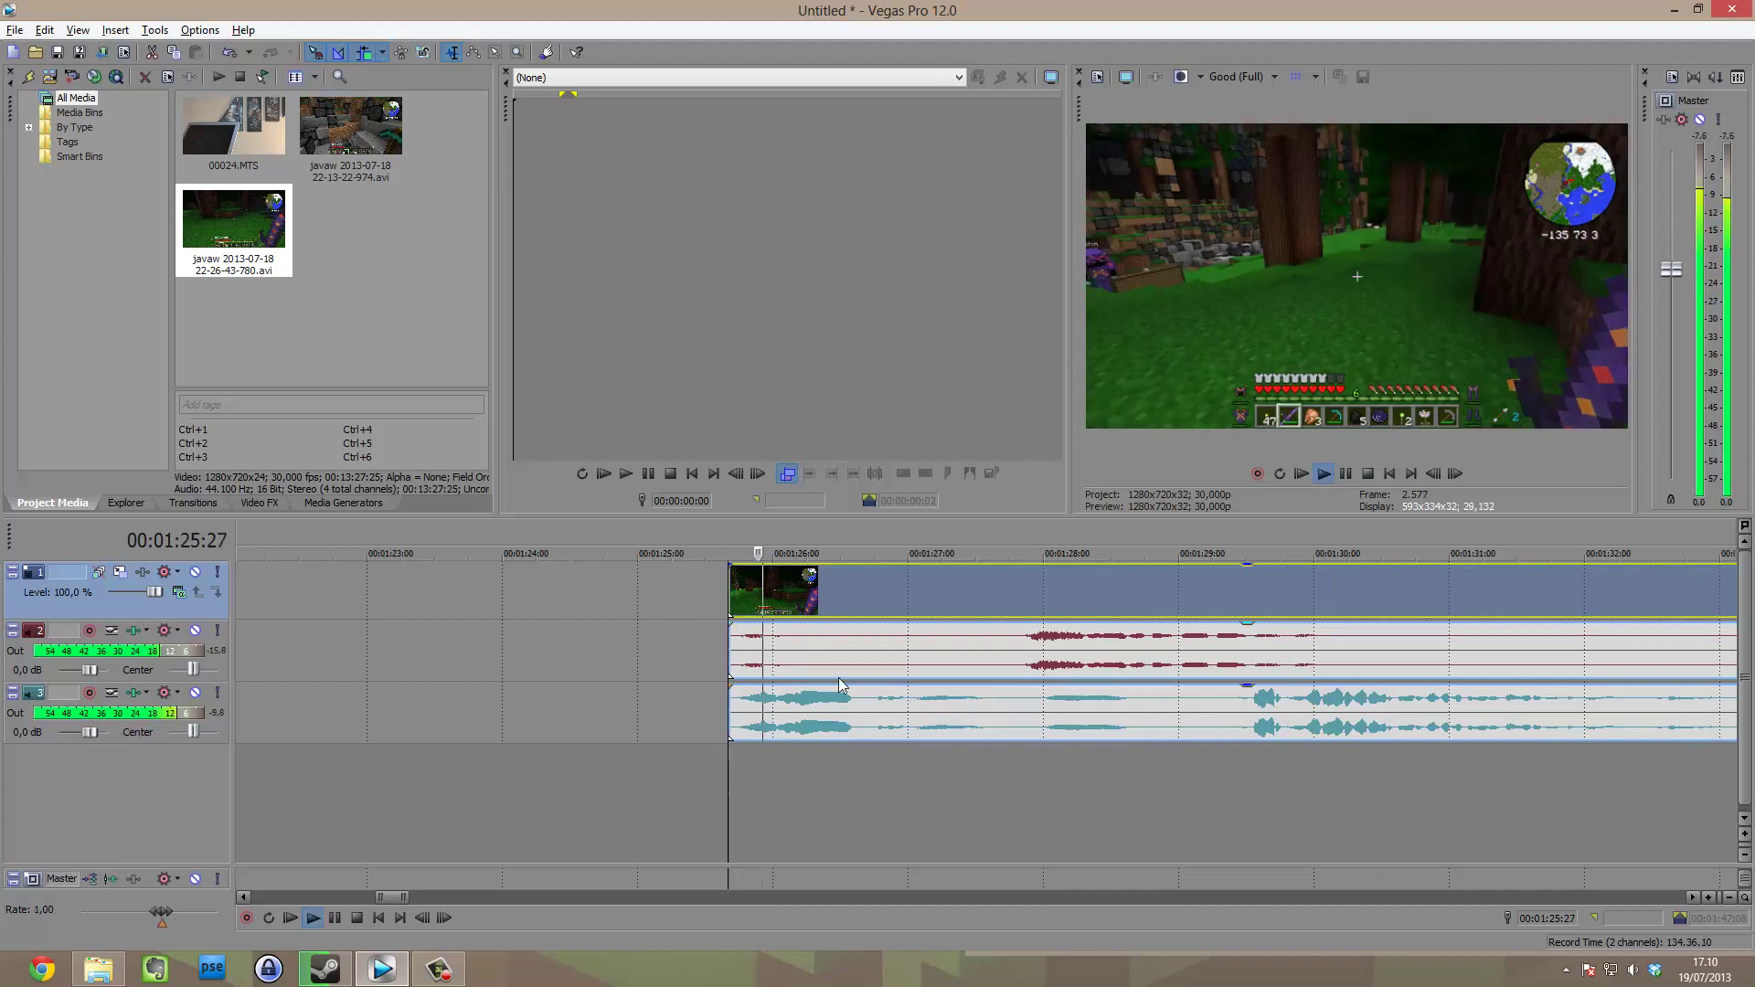
key("space")
key("space")
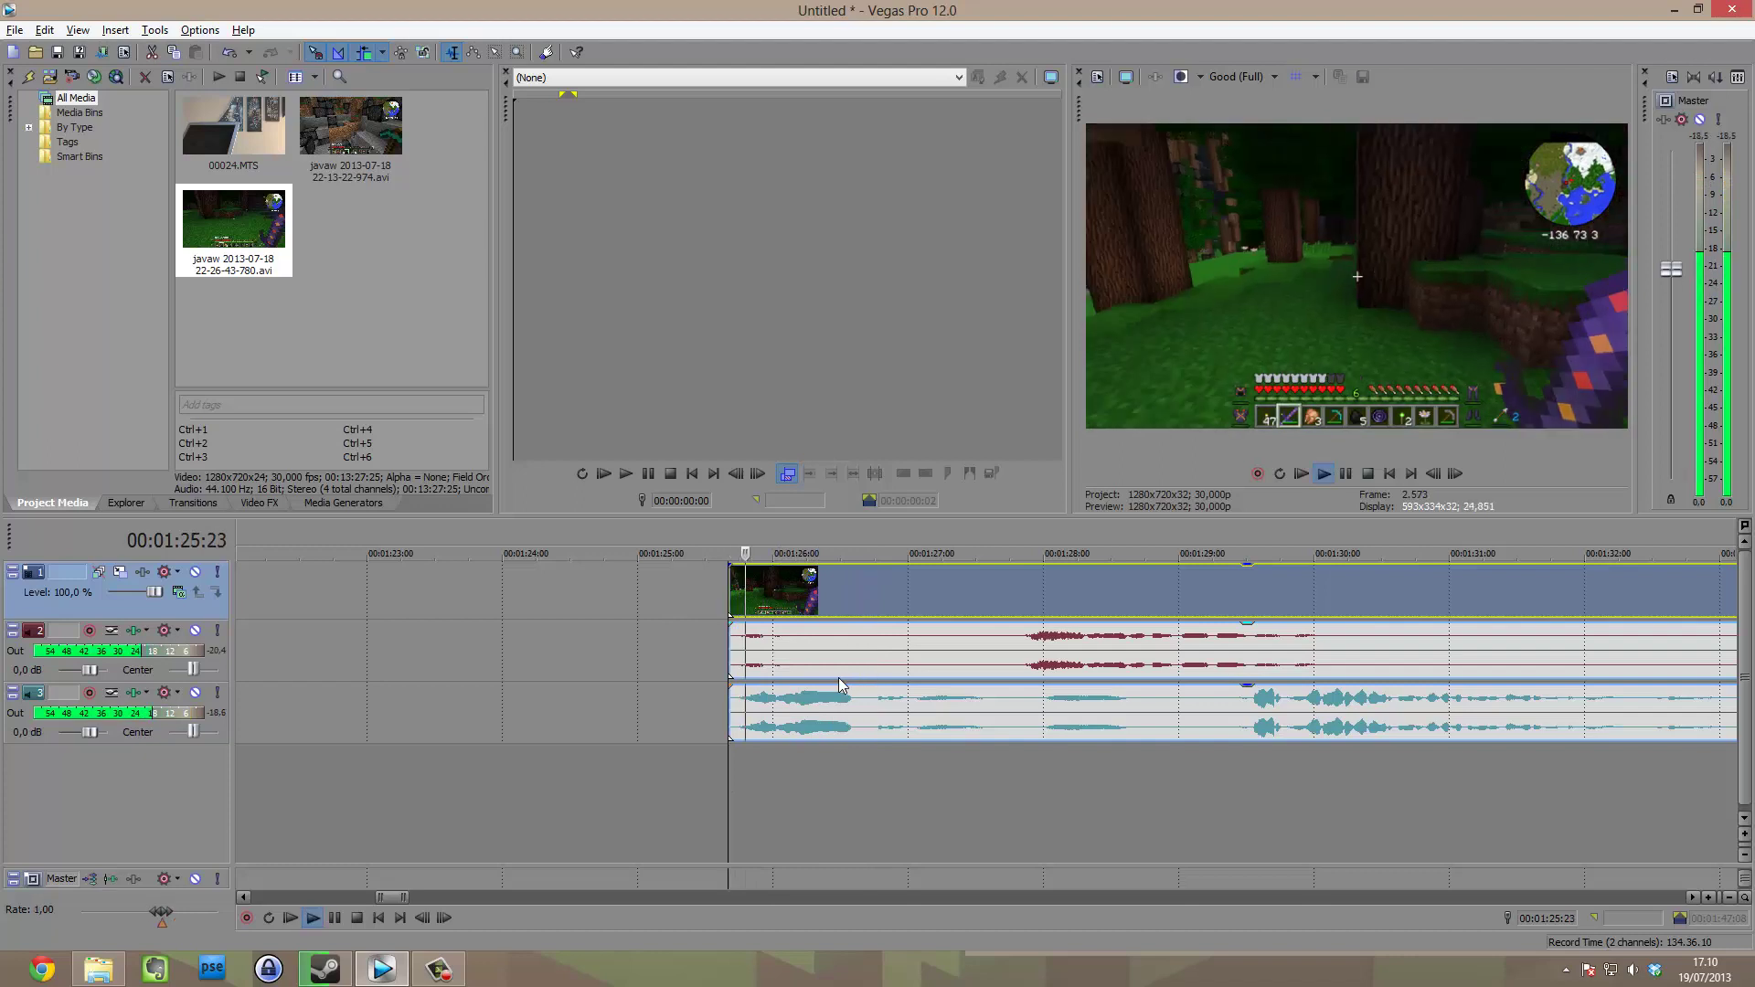
key("space")
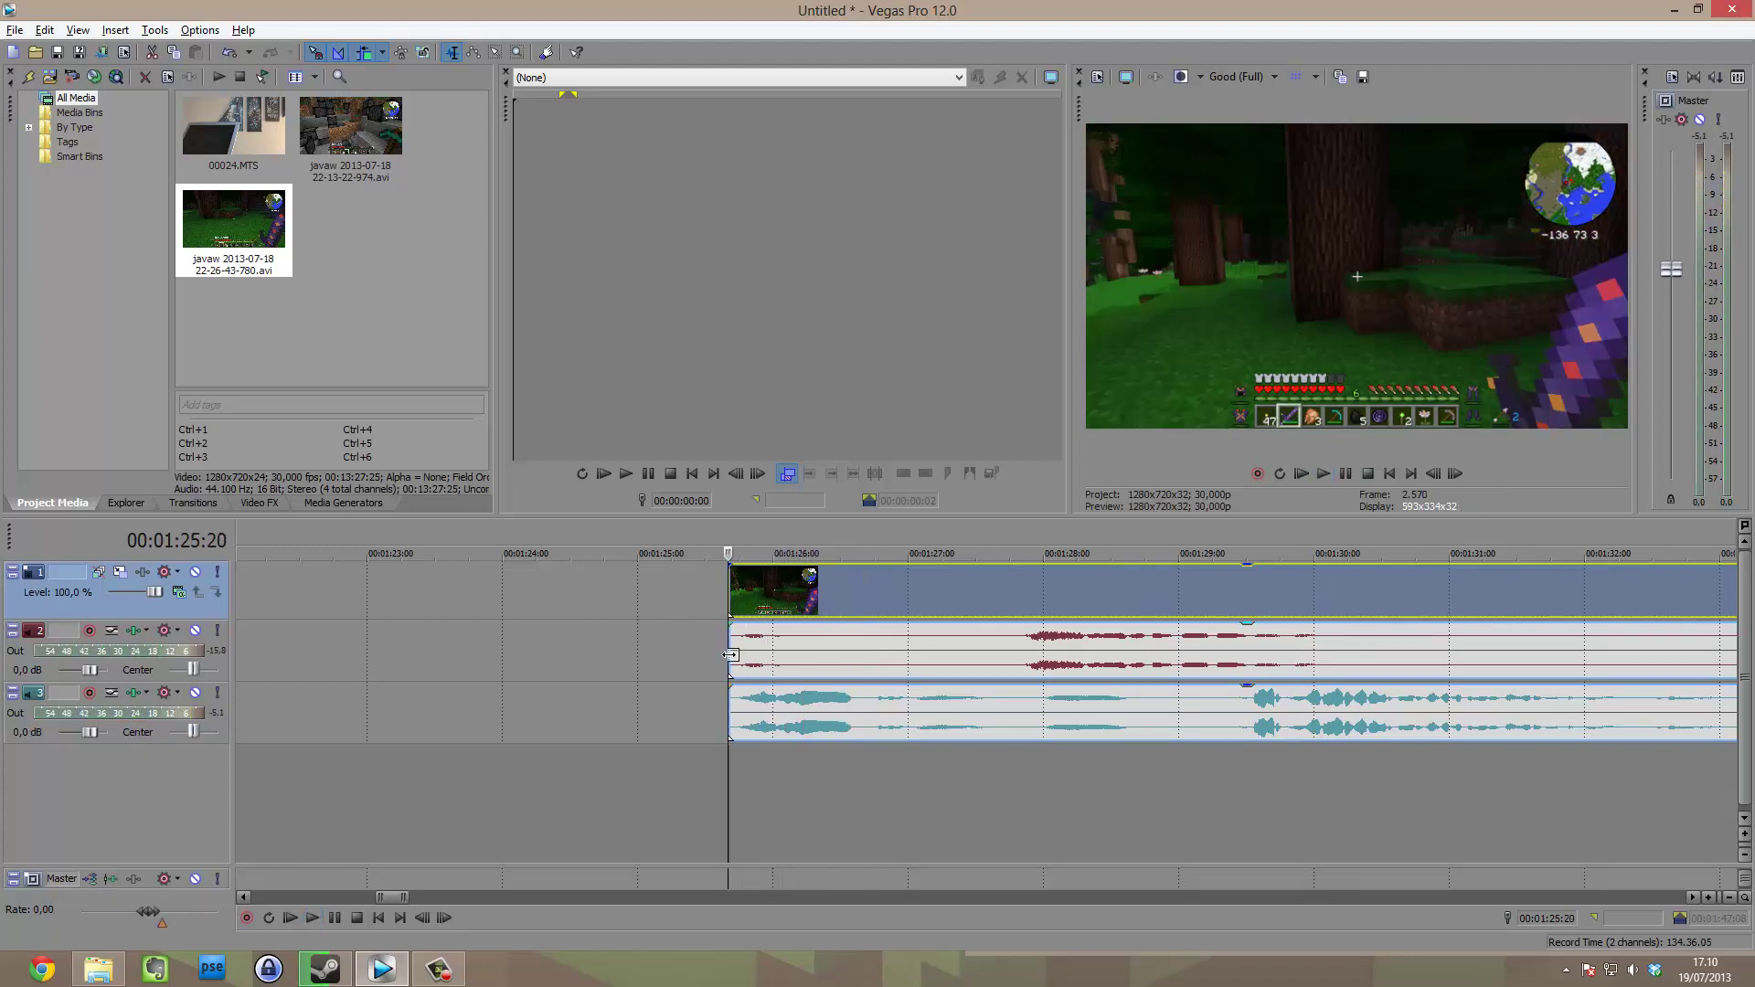
left_click_drag(731, 598, 733, 586)
mouse_move(733, 586)
left_mouse_down()
mouse_move(679, 590)
mouse_move(752, 591)
mouse_move(672, 591)
mouse_move(742, 592)
left_mouse_up()
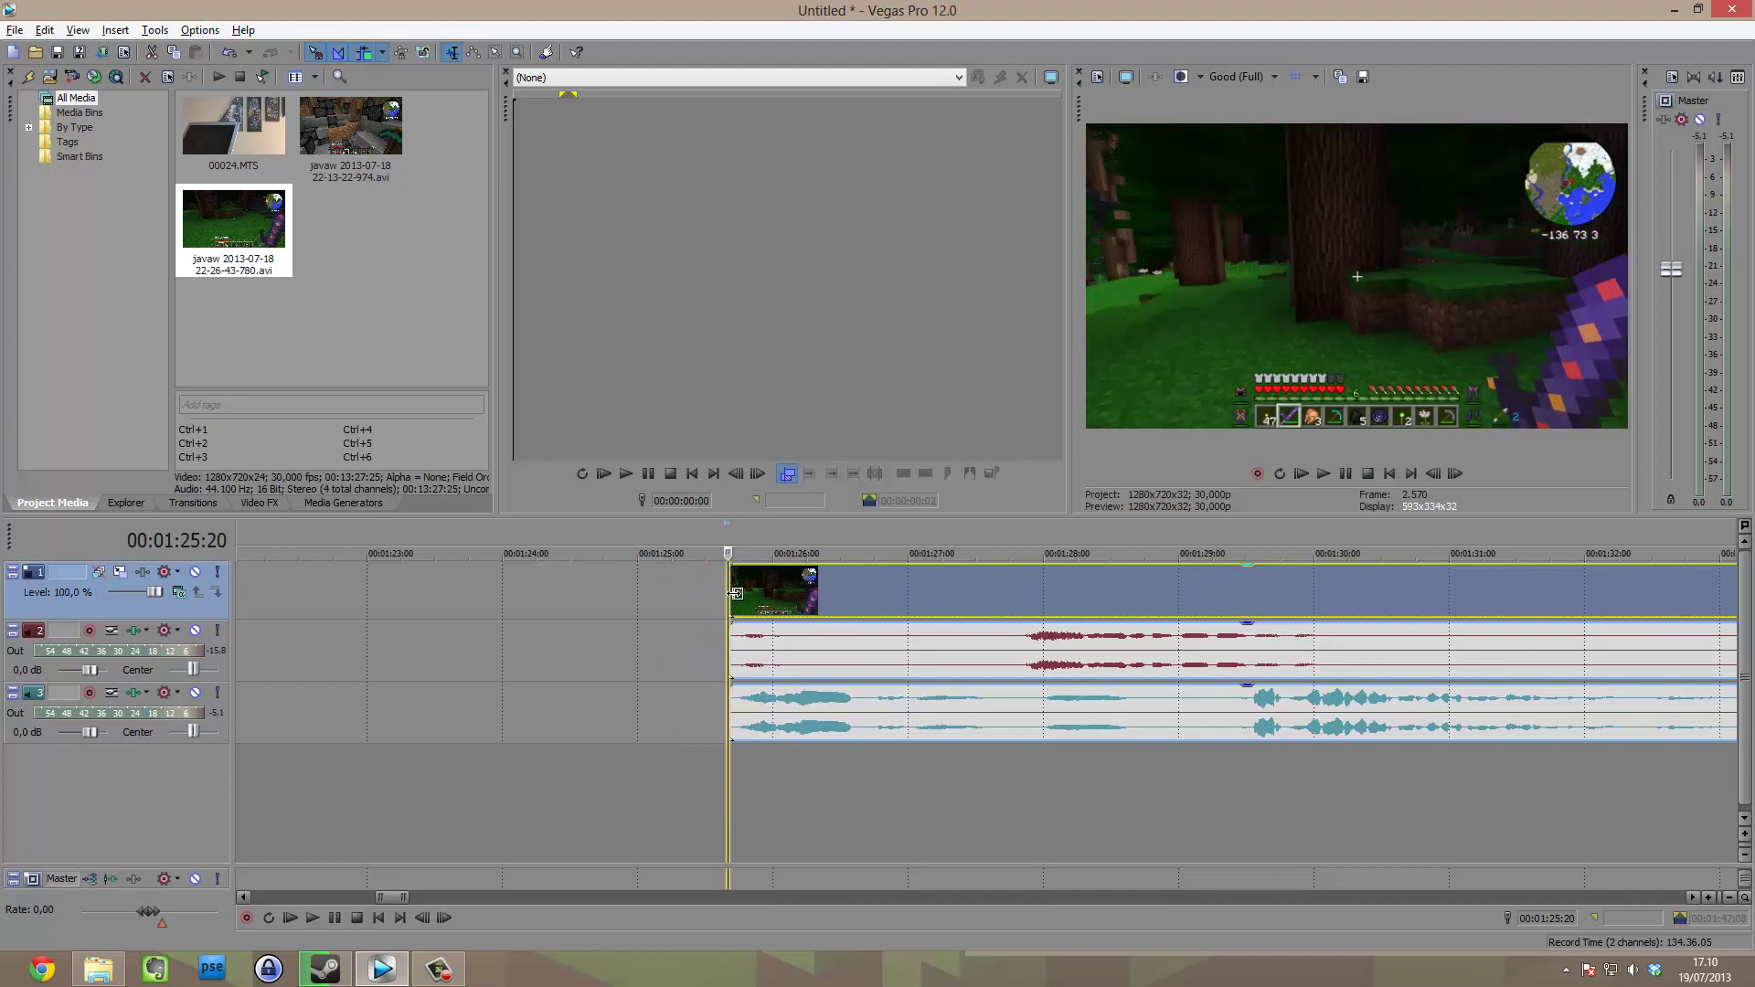
Go to the far end of the clip, place the cursor at 00:14:45:17, and play the closing seconds briefly.
scroll(764, 777, "down", 10)
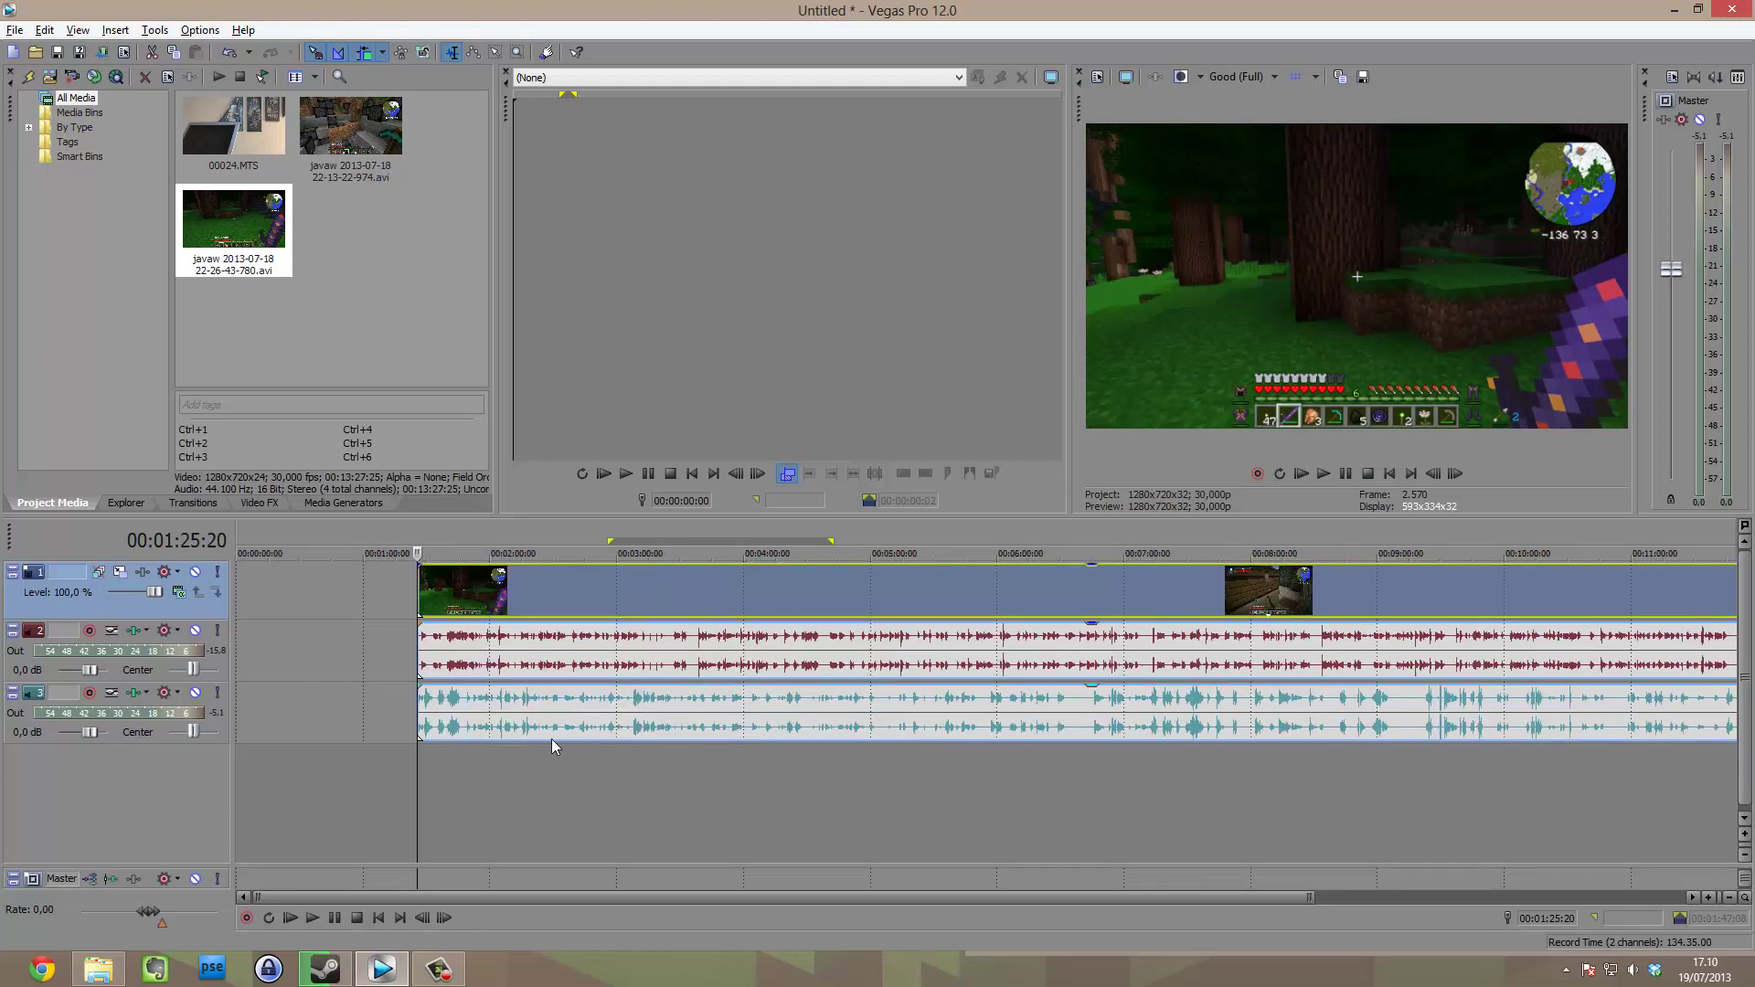
scroll(544, 731, "up", 5)
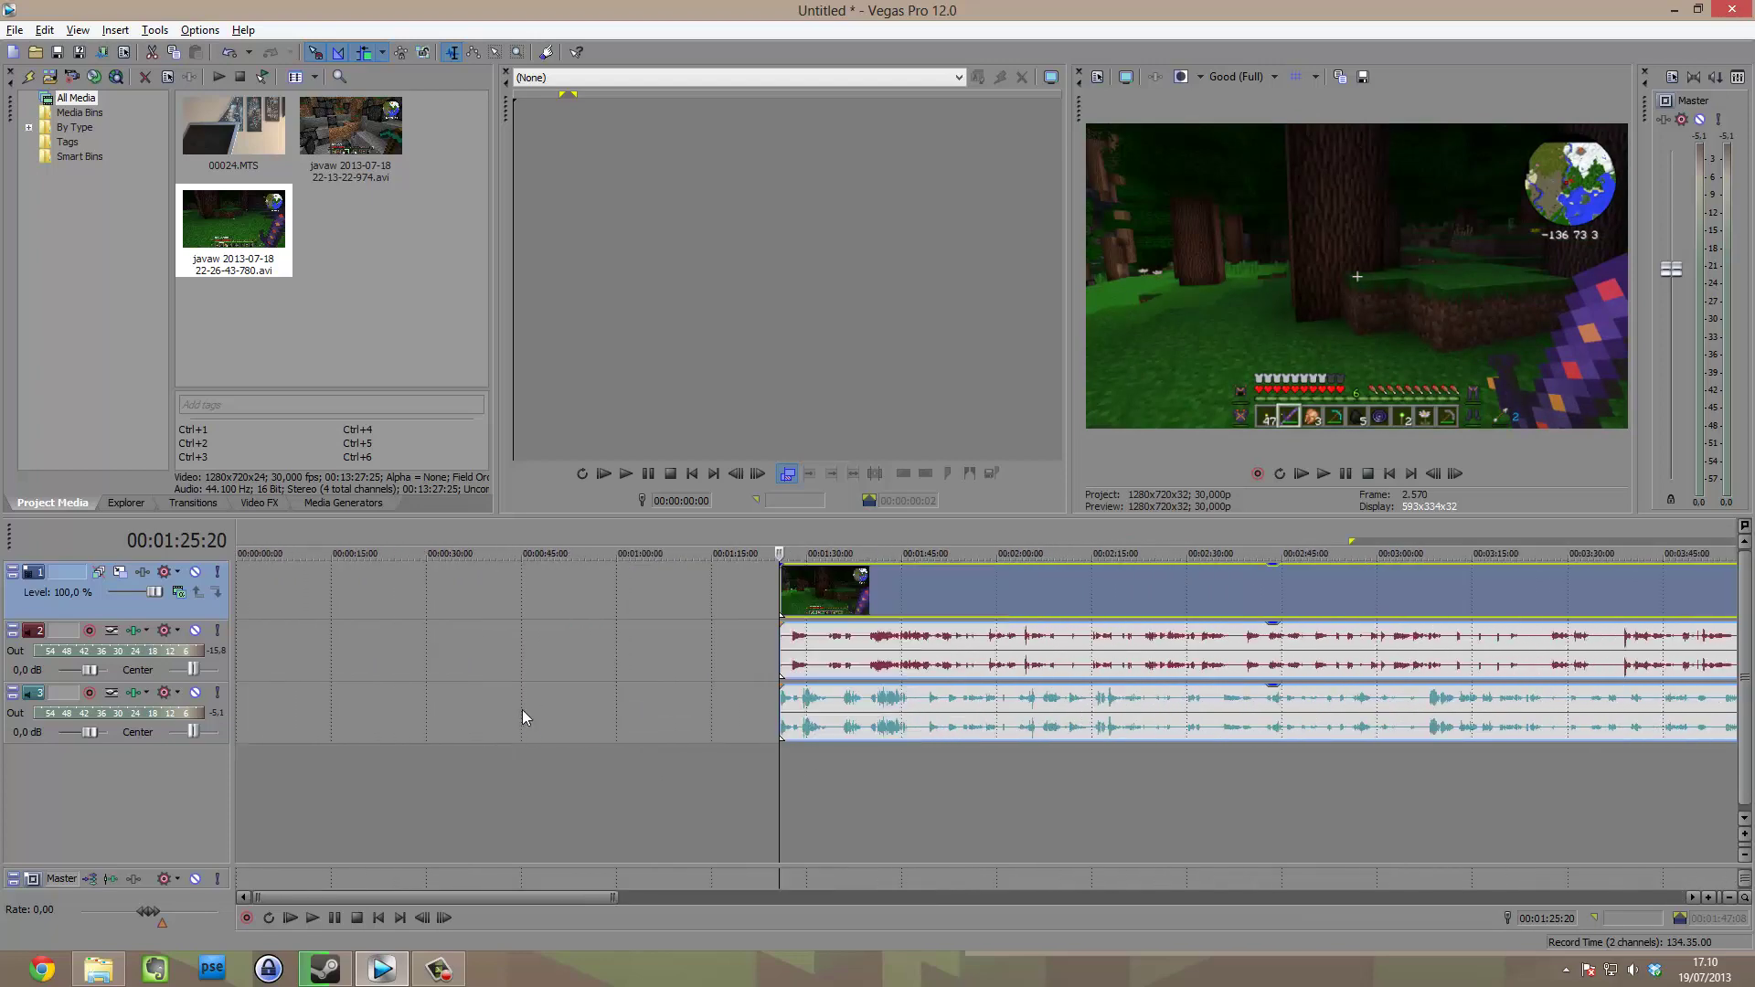
scroll(523, 717, "down", 5)
left_click(1579, 791)
scroll(1566, 808, "up", 2)
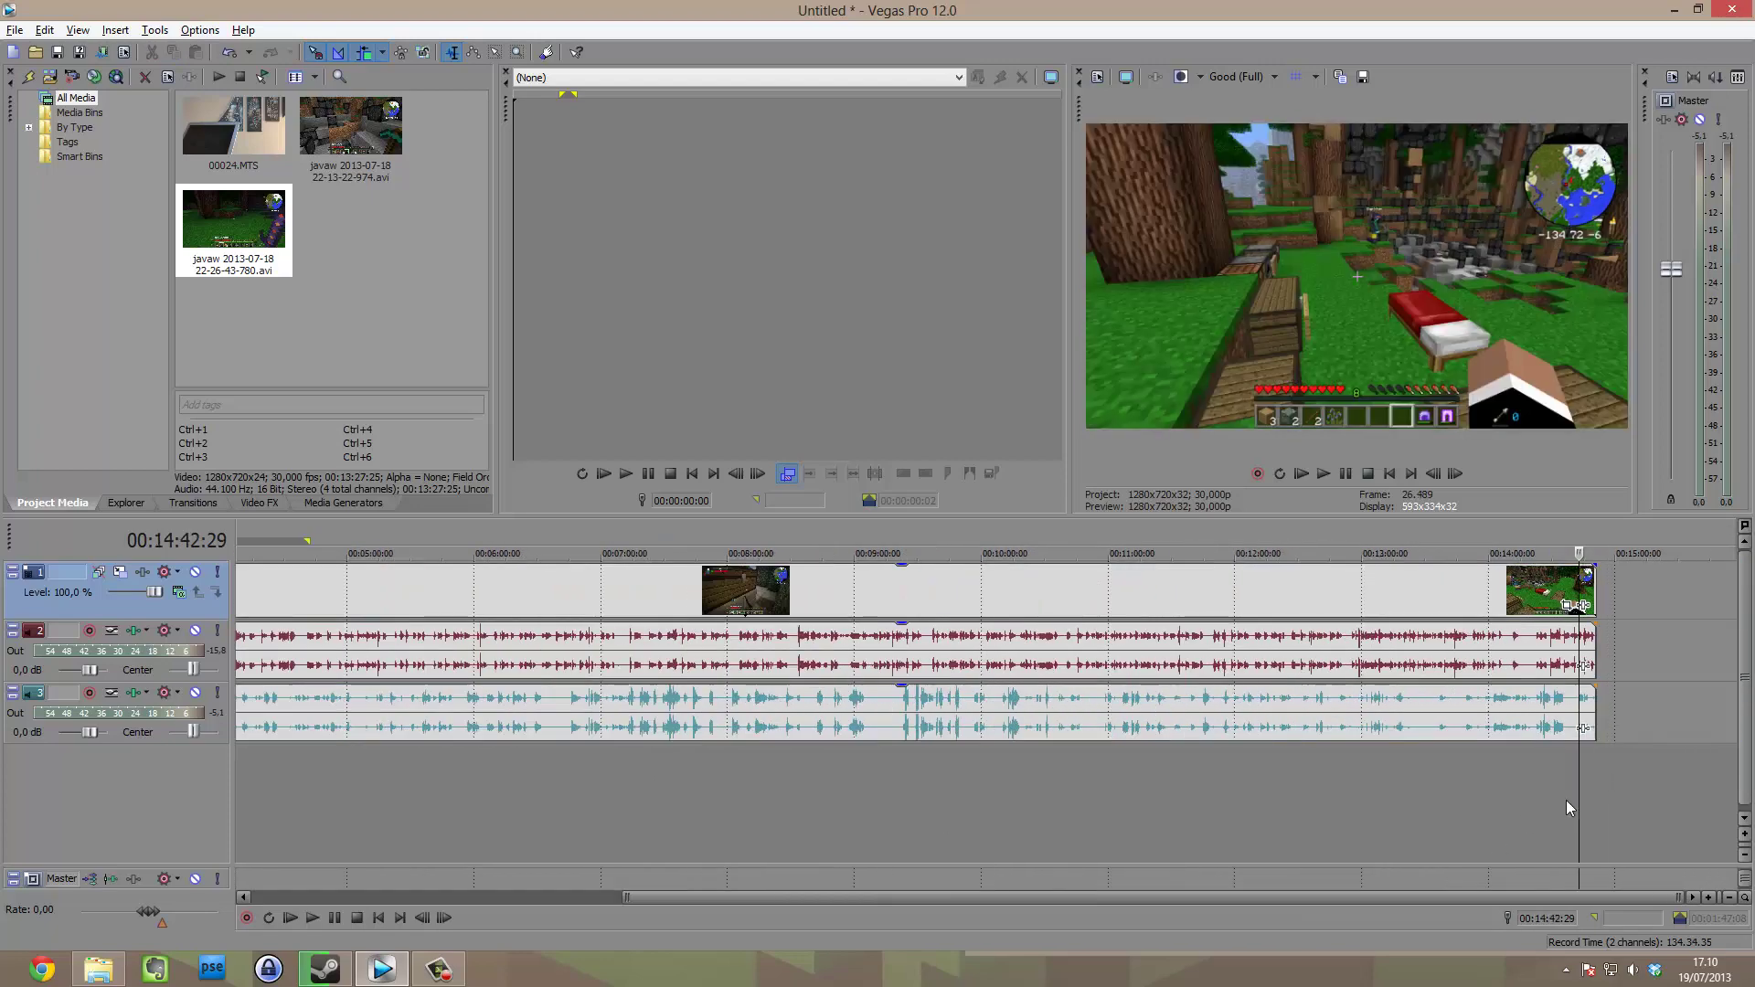
scroll(1566, 808, "up", 5)
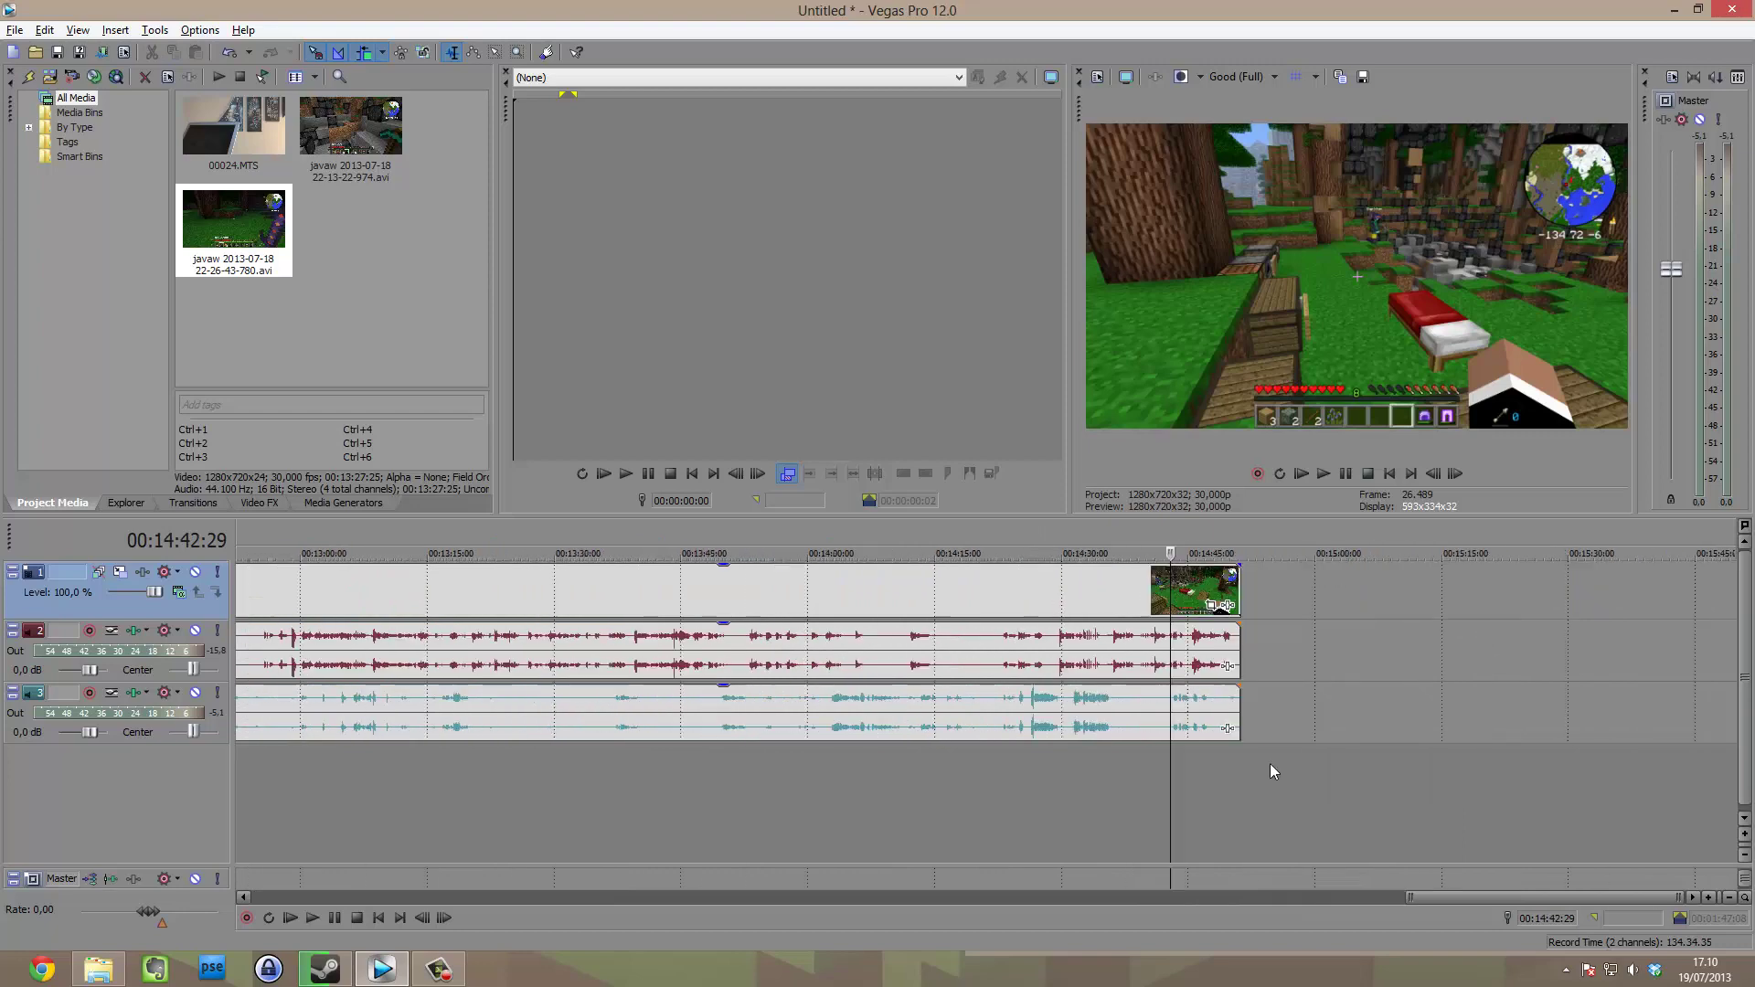
left_click(1048, 765)
left_click(1043, 768)
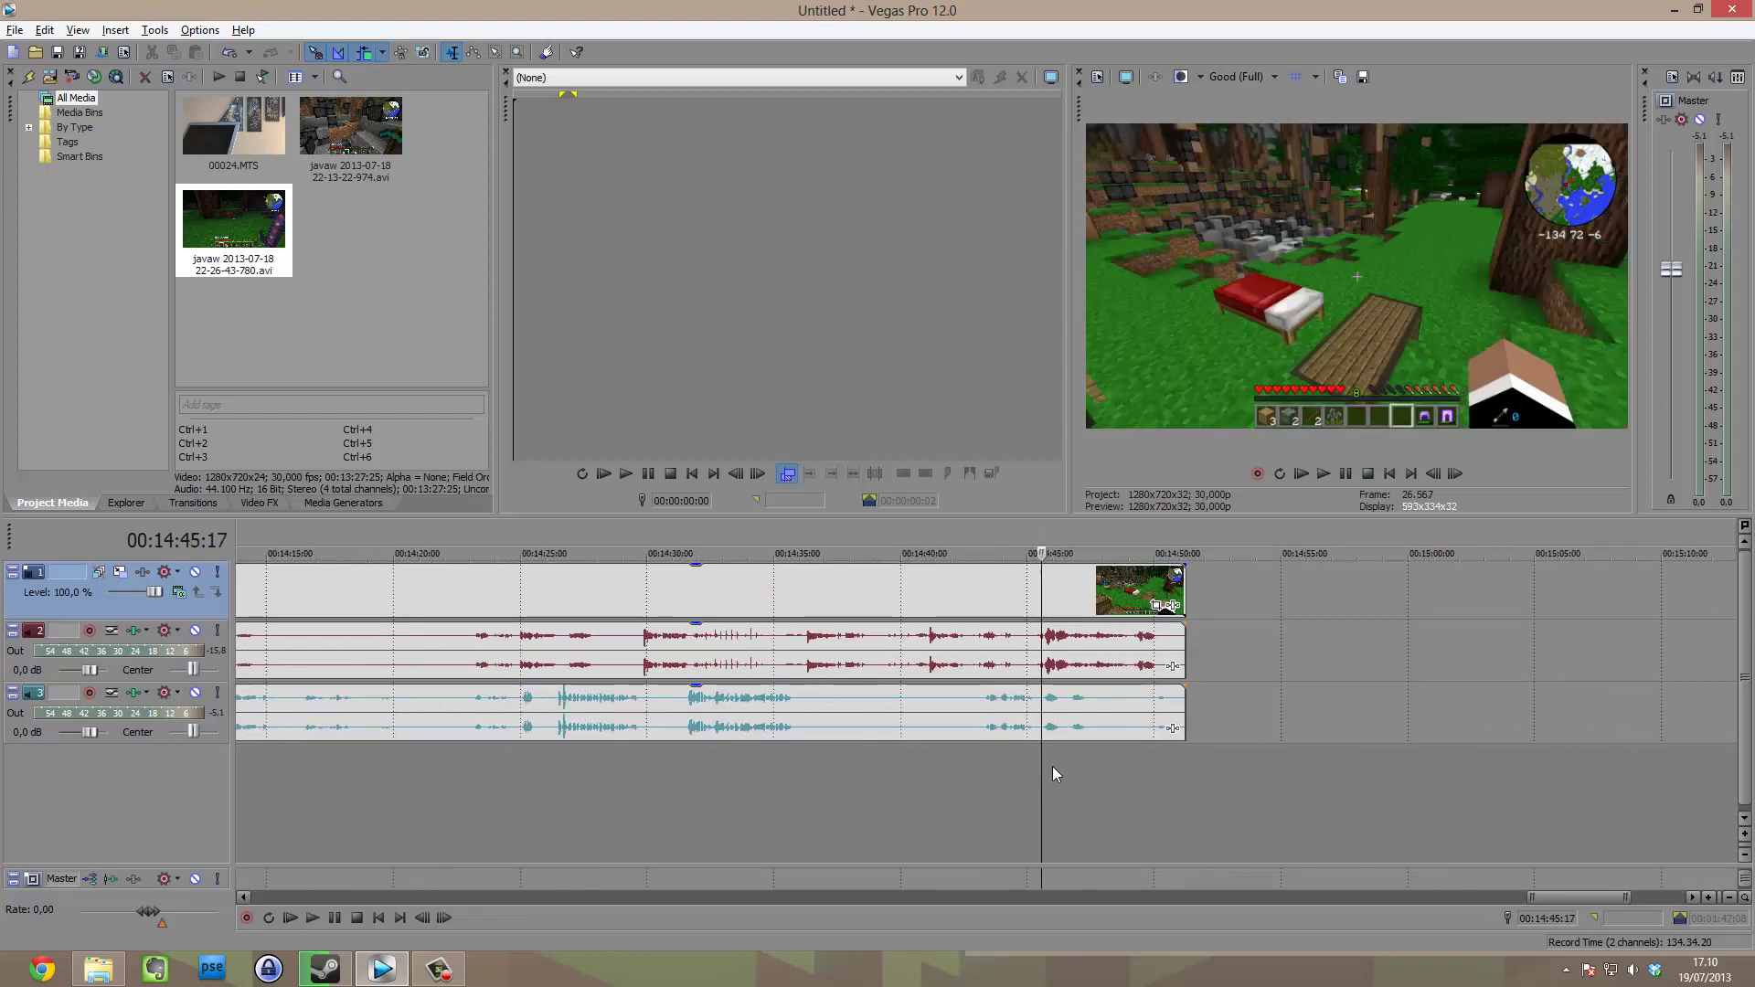
key("space")
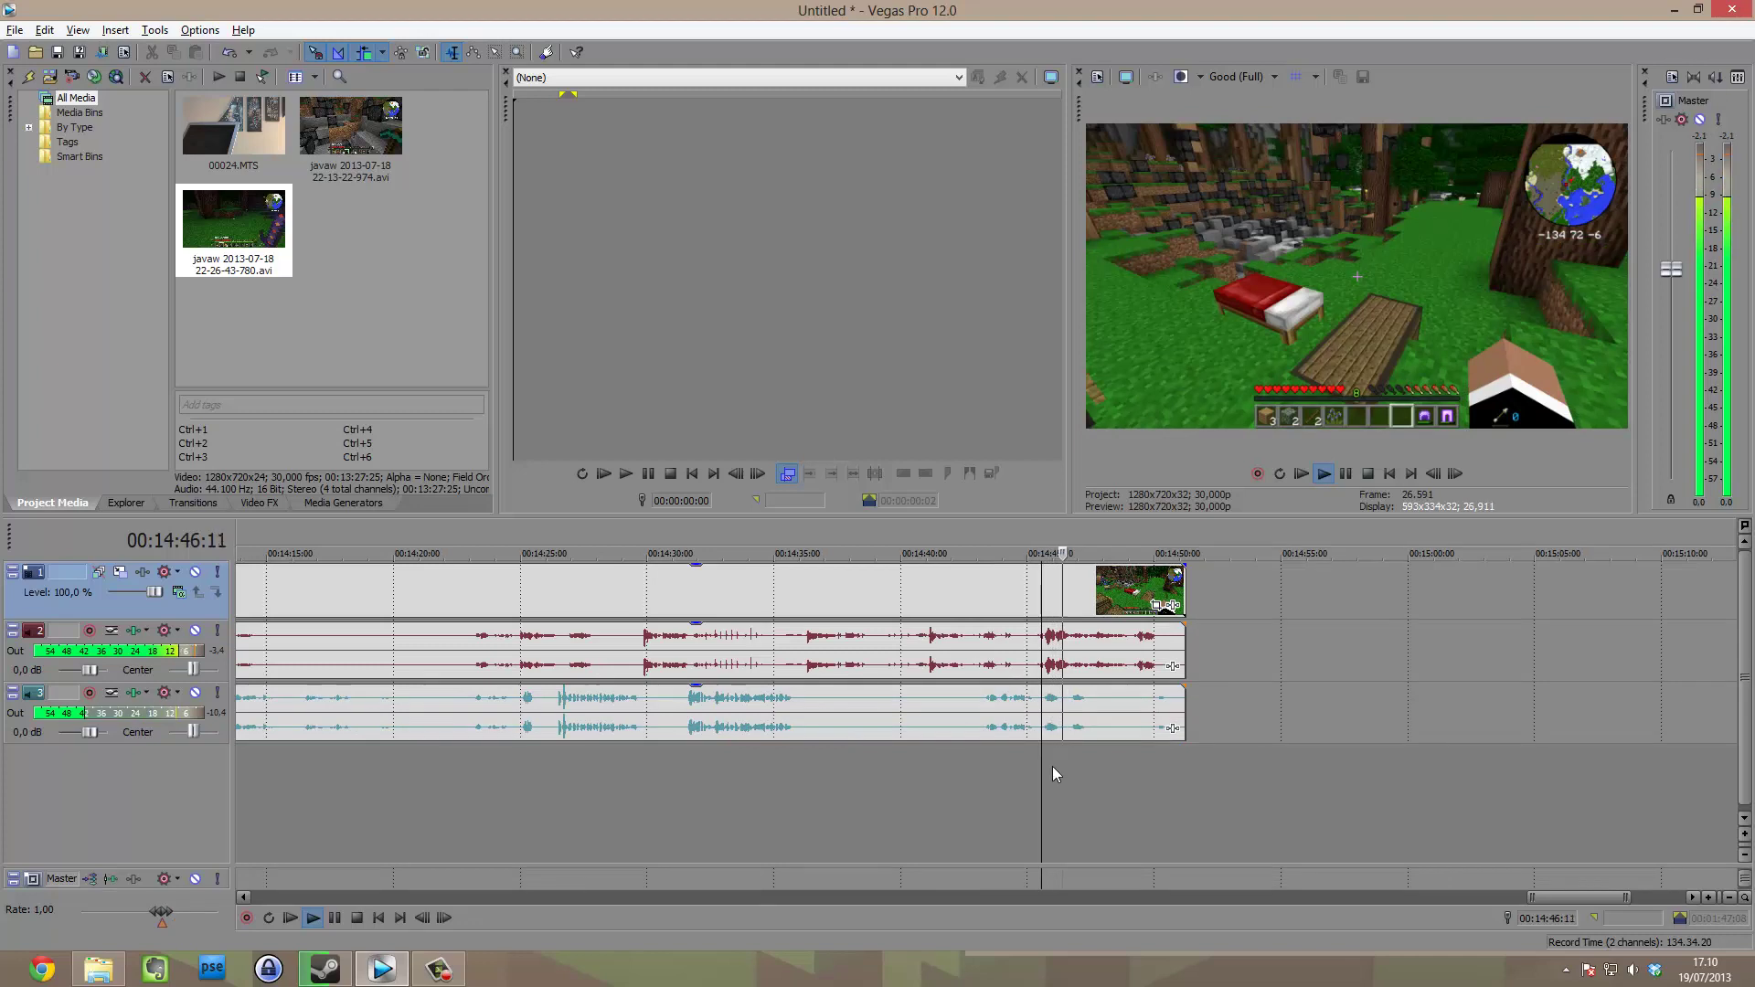
key("space")
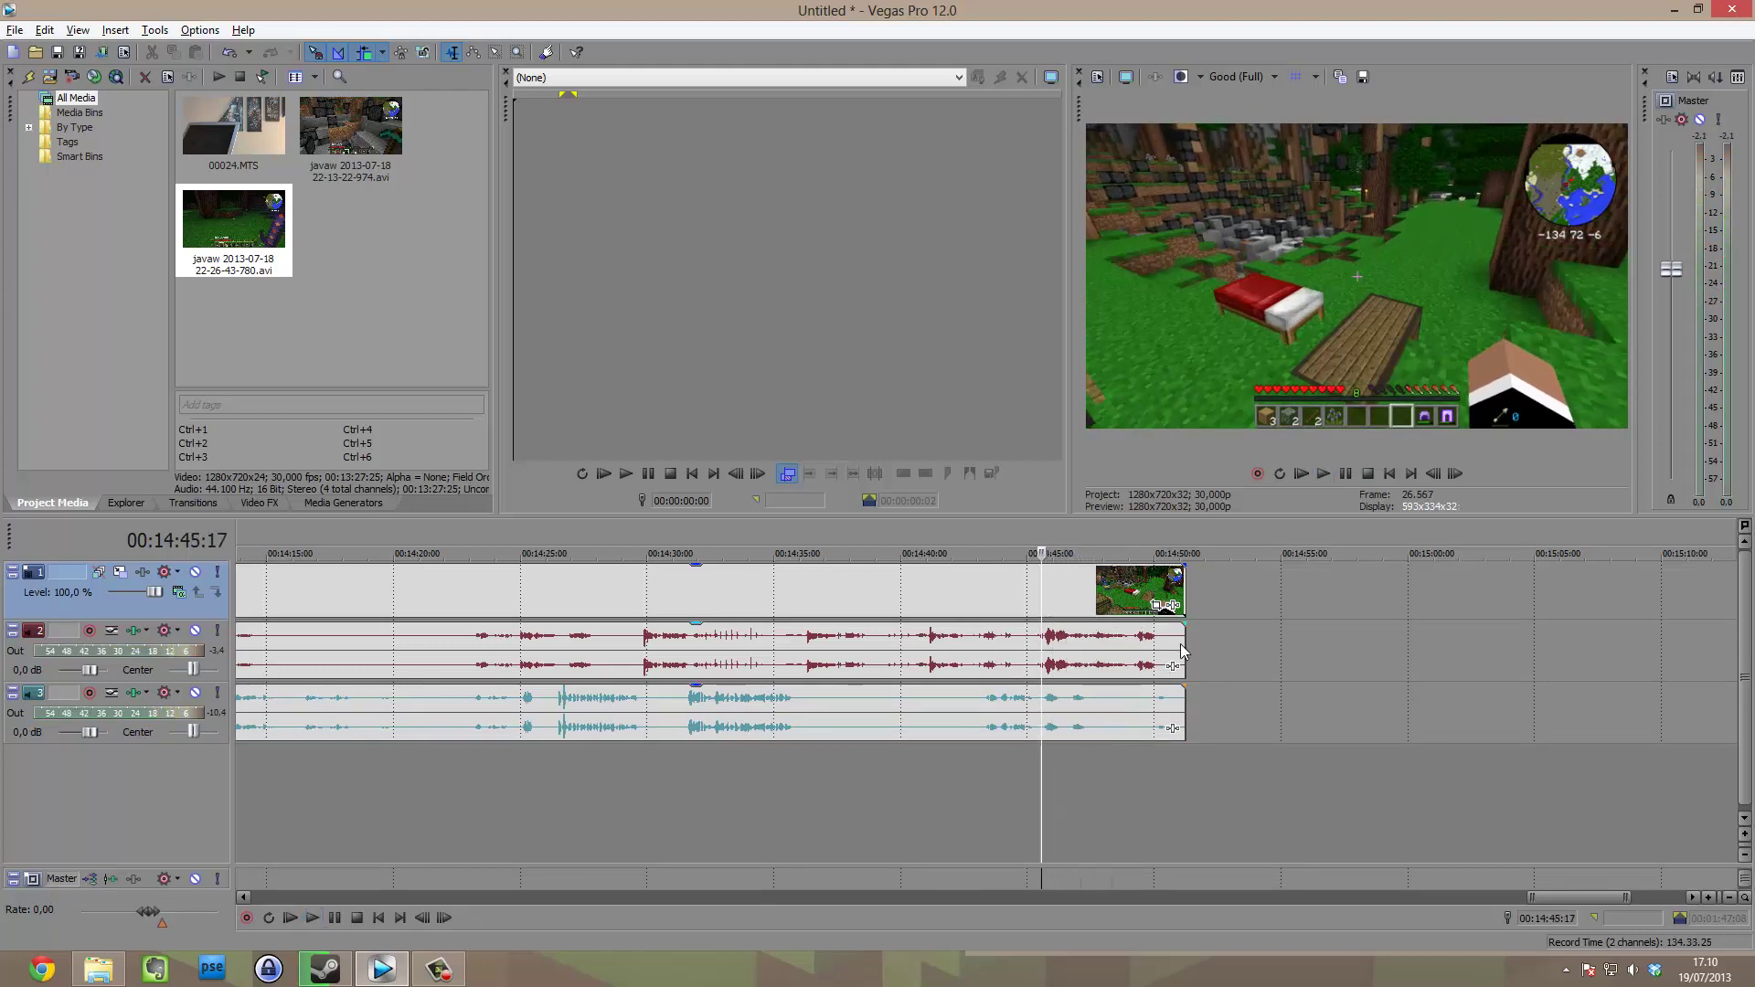
Trim about four seconds off the clip's end so that it closes just after the last loud sound in the upper audio track.
left_click(1181, 586)
left_click(1230, 585)
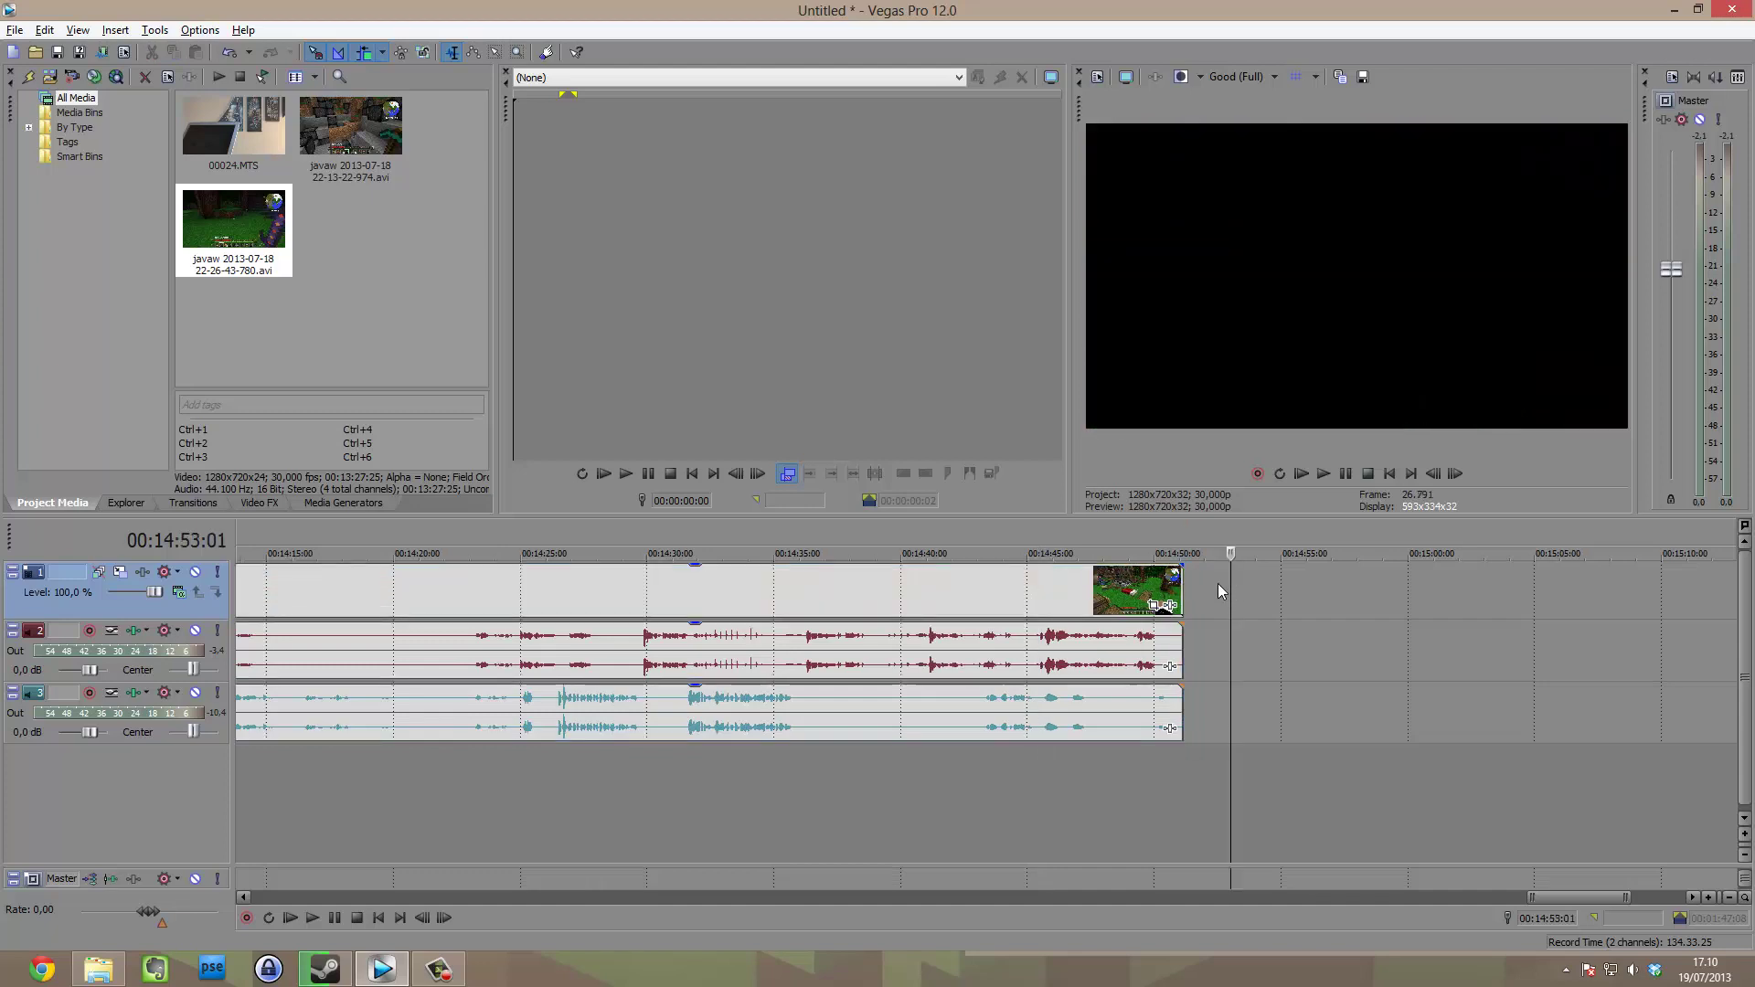
left_click(1181, 585)
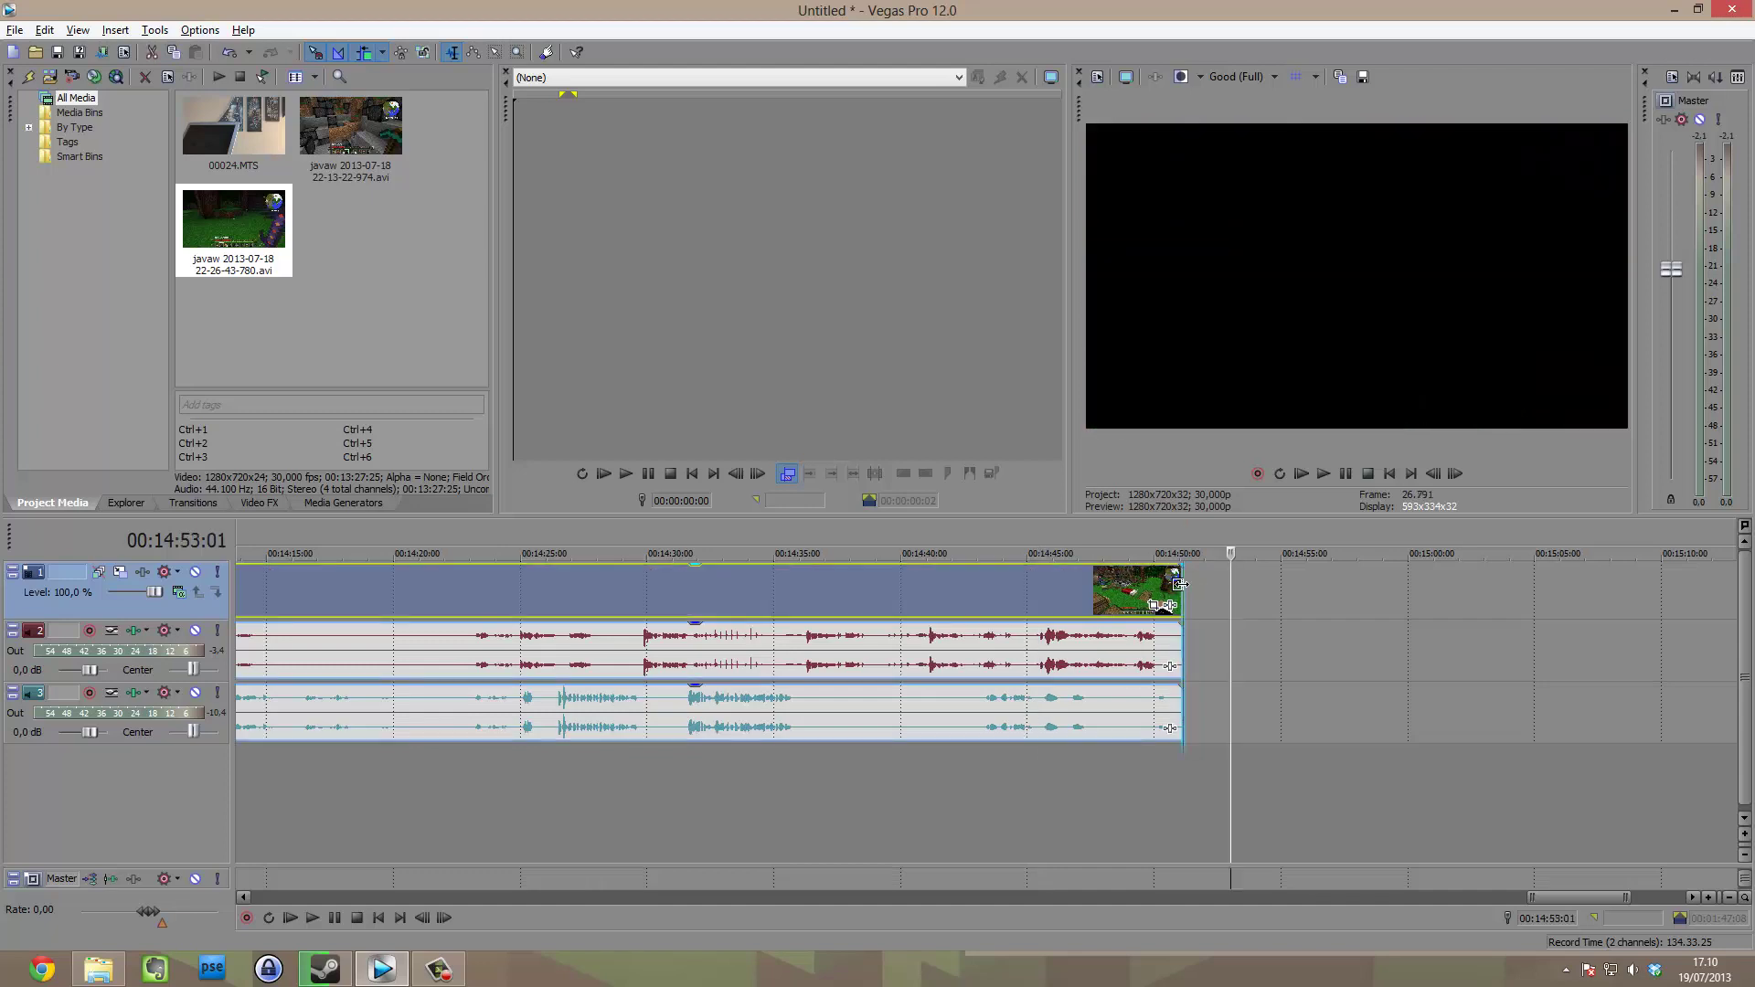
left_click_drag(1180, 585, 1086, 599)
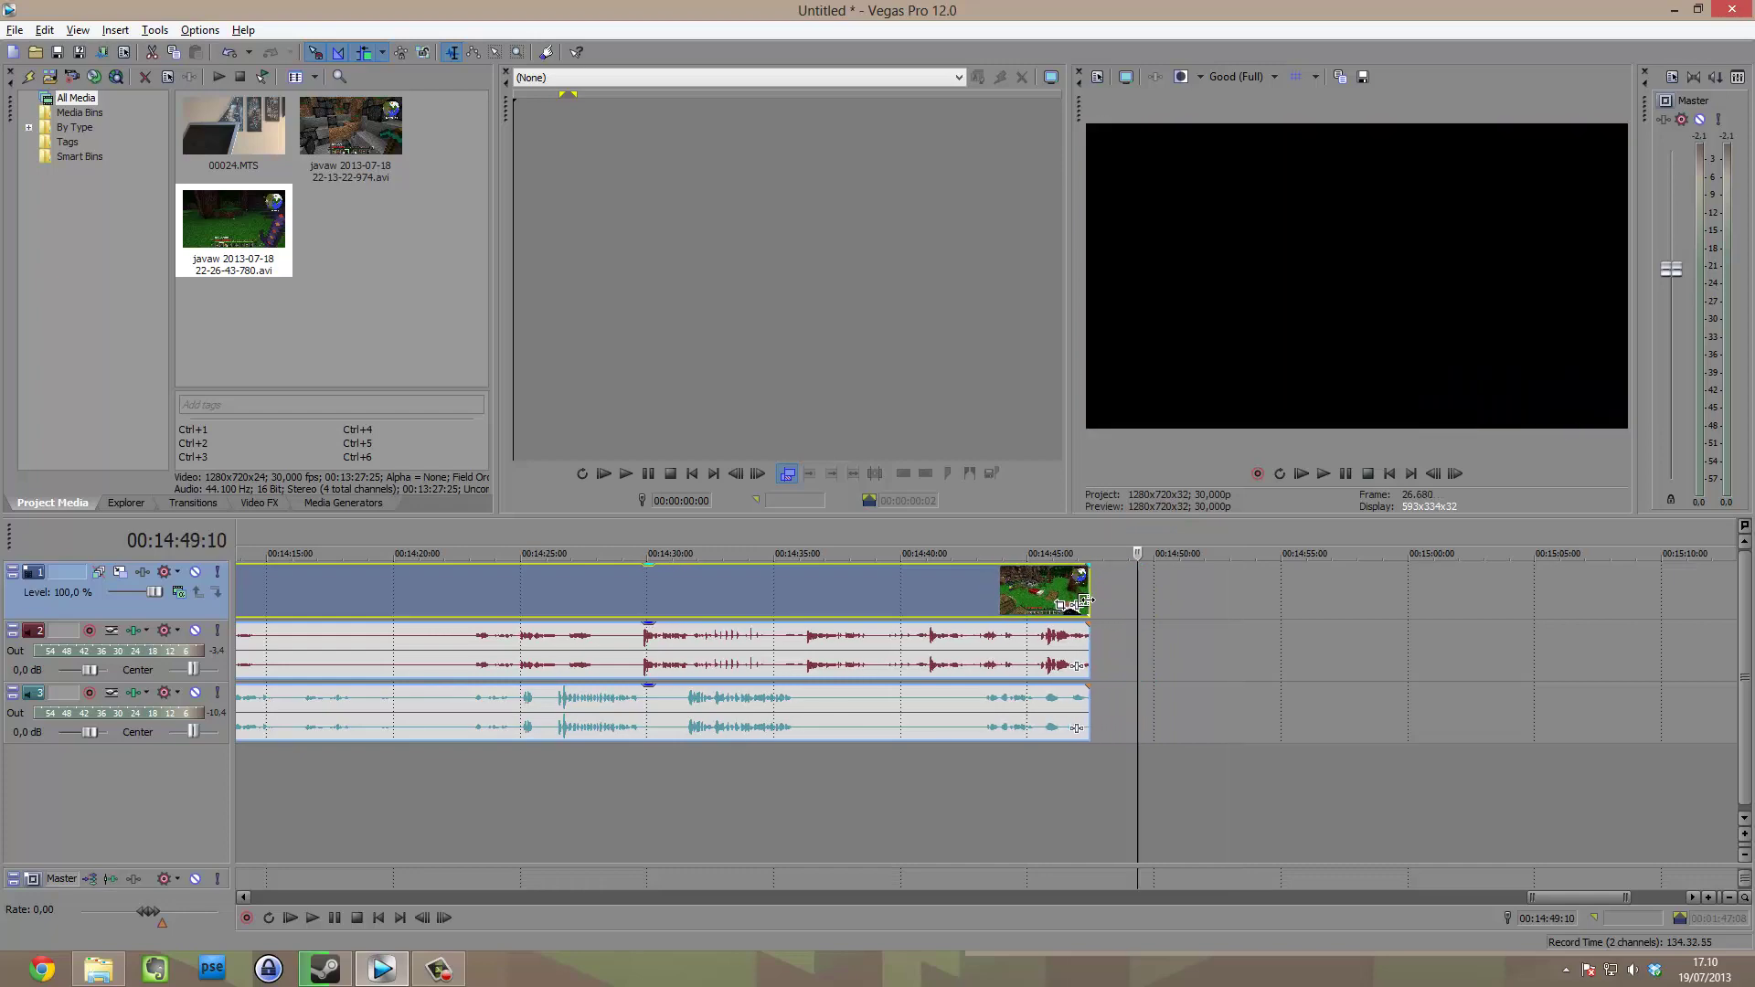
left_click(581, 801)
scroll(586, 801, "down", 10)
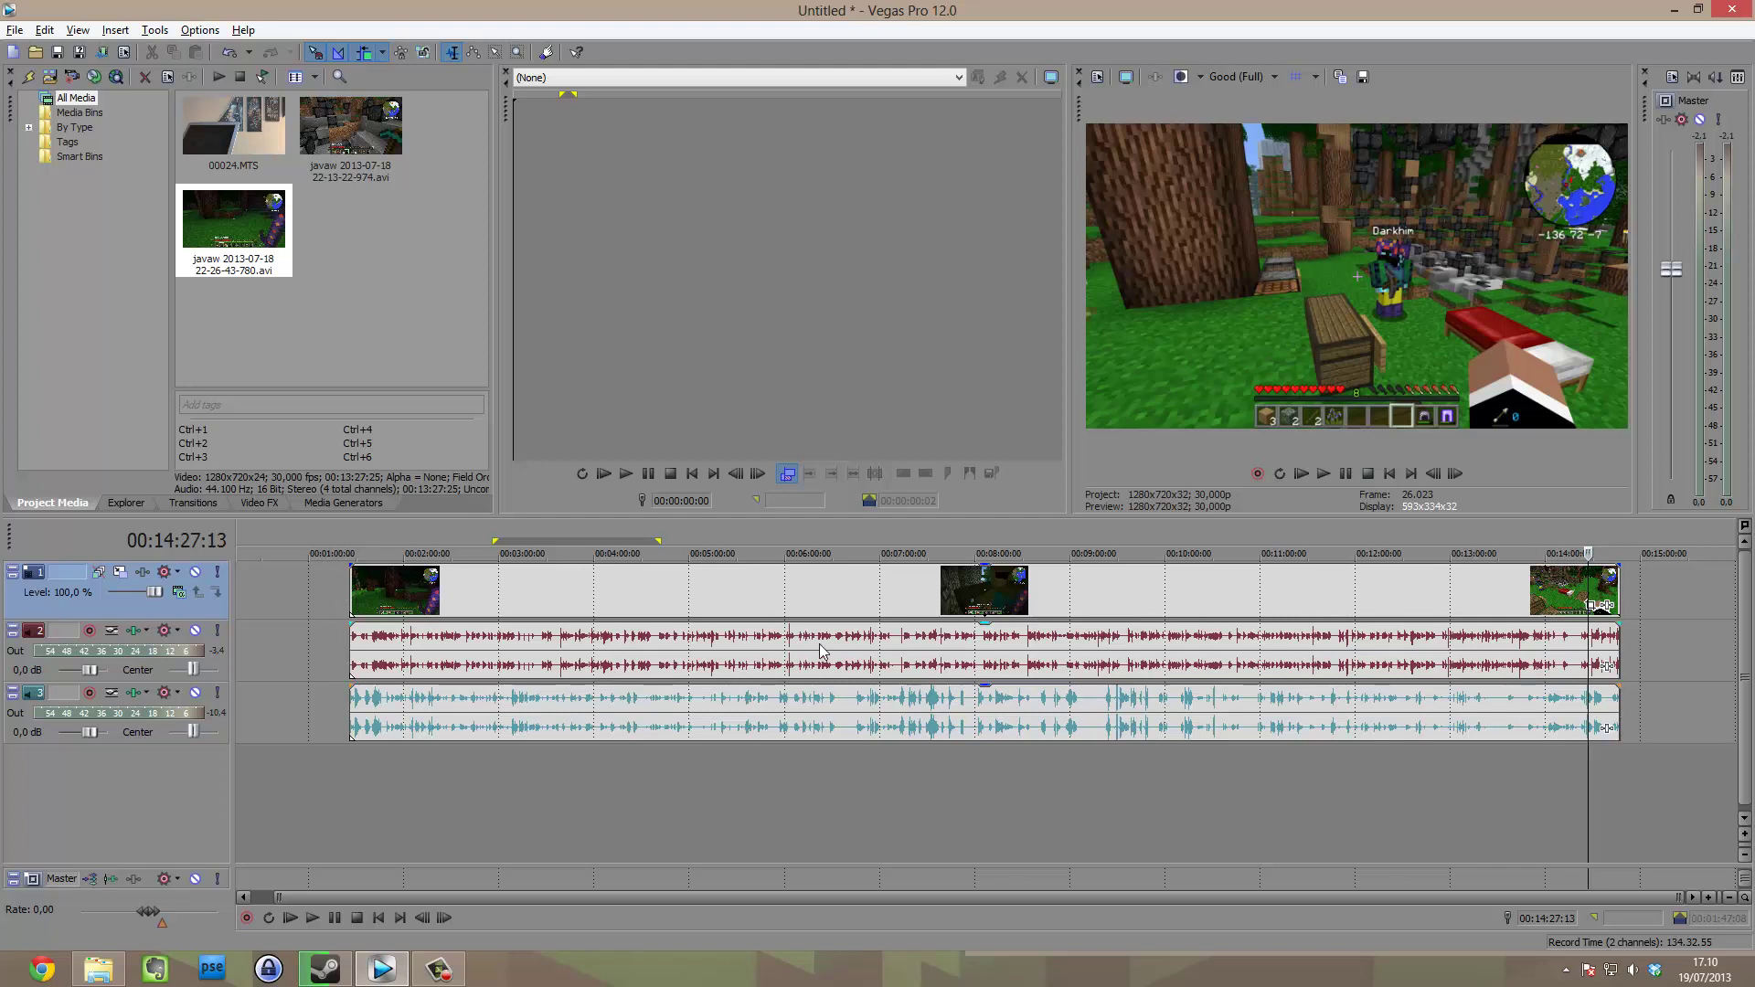
Place the cursor ahead of the clip at 00:00:54:01, and look through the Sigla folder of drive REC (F:) in the Windows file manager.
left_click(299, 589)
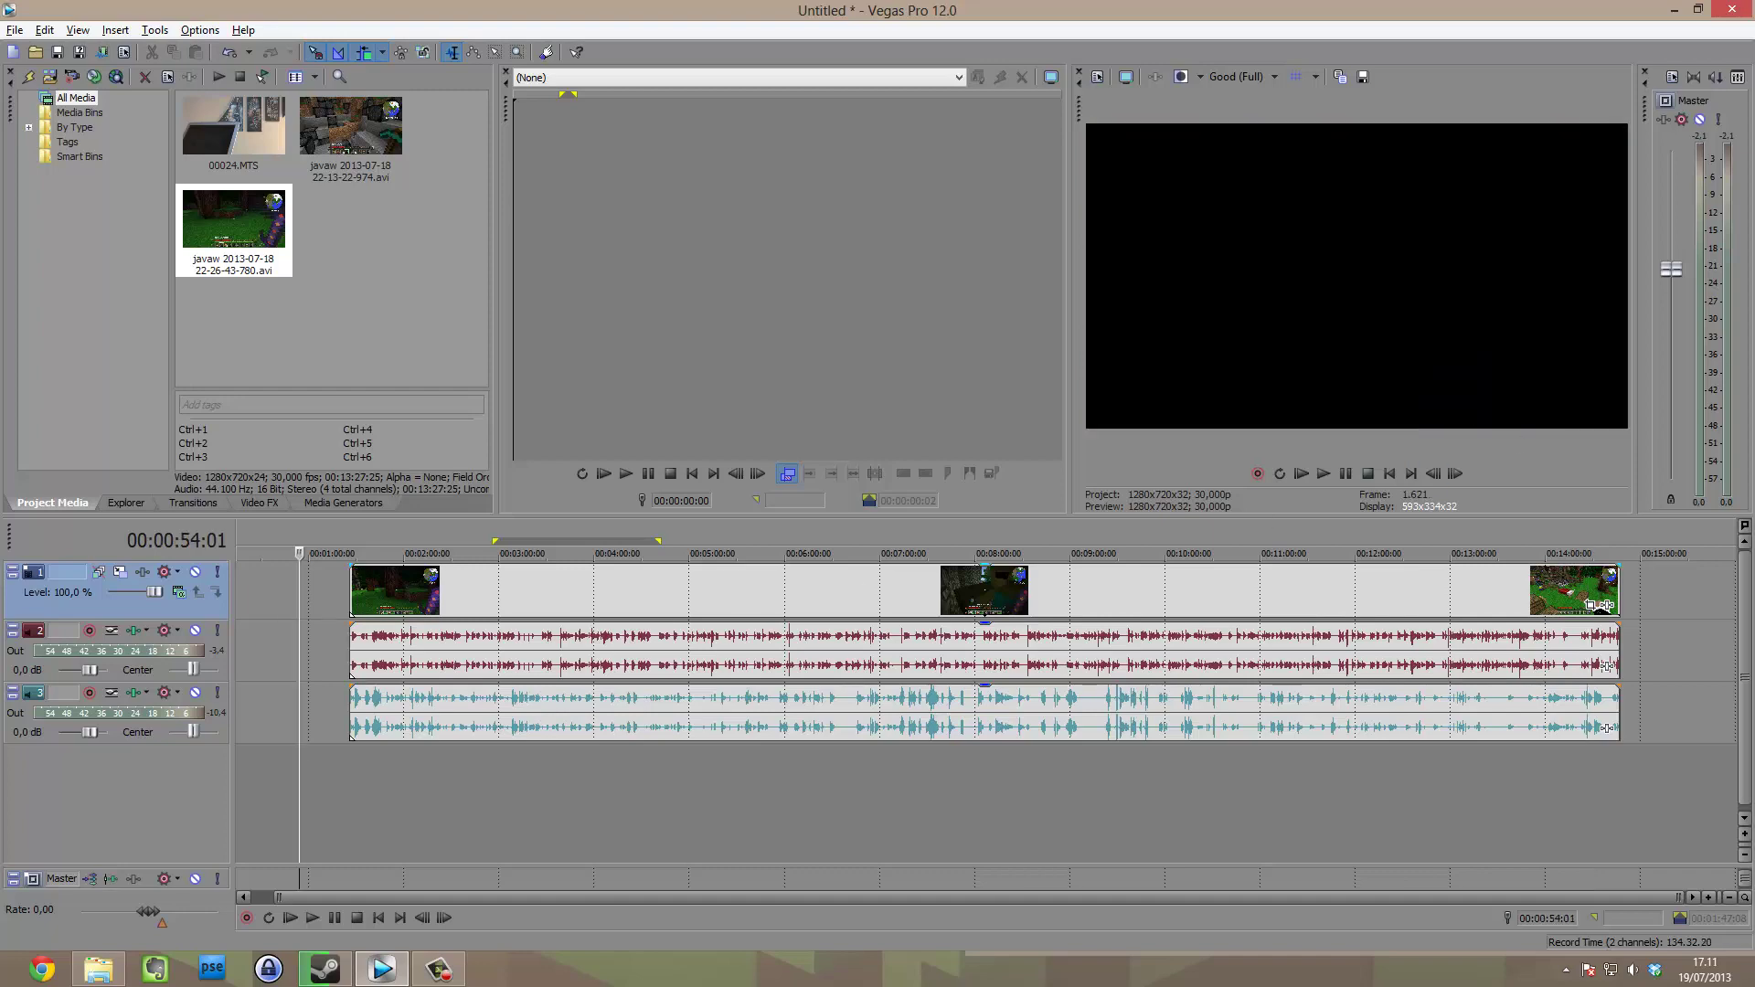
key("alt+Tab")
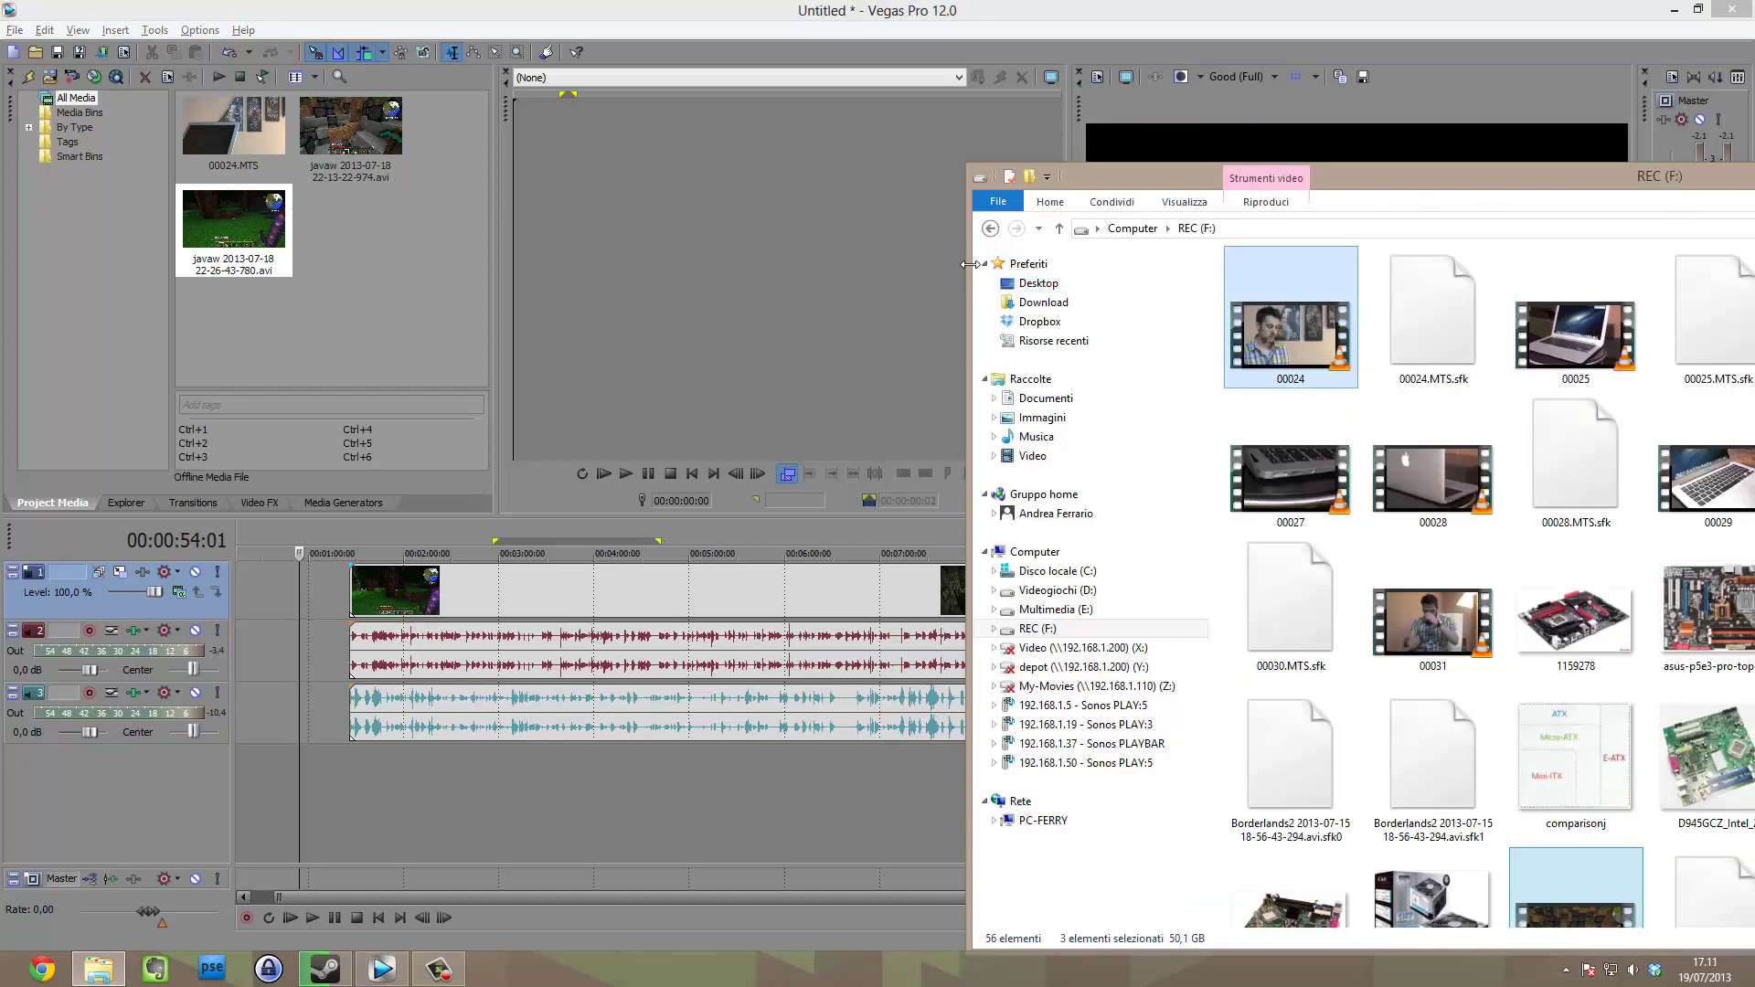
left_click_drag(1477, 173, 946, 170)
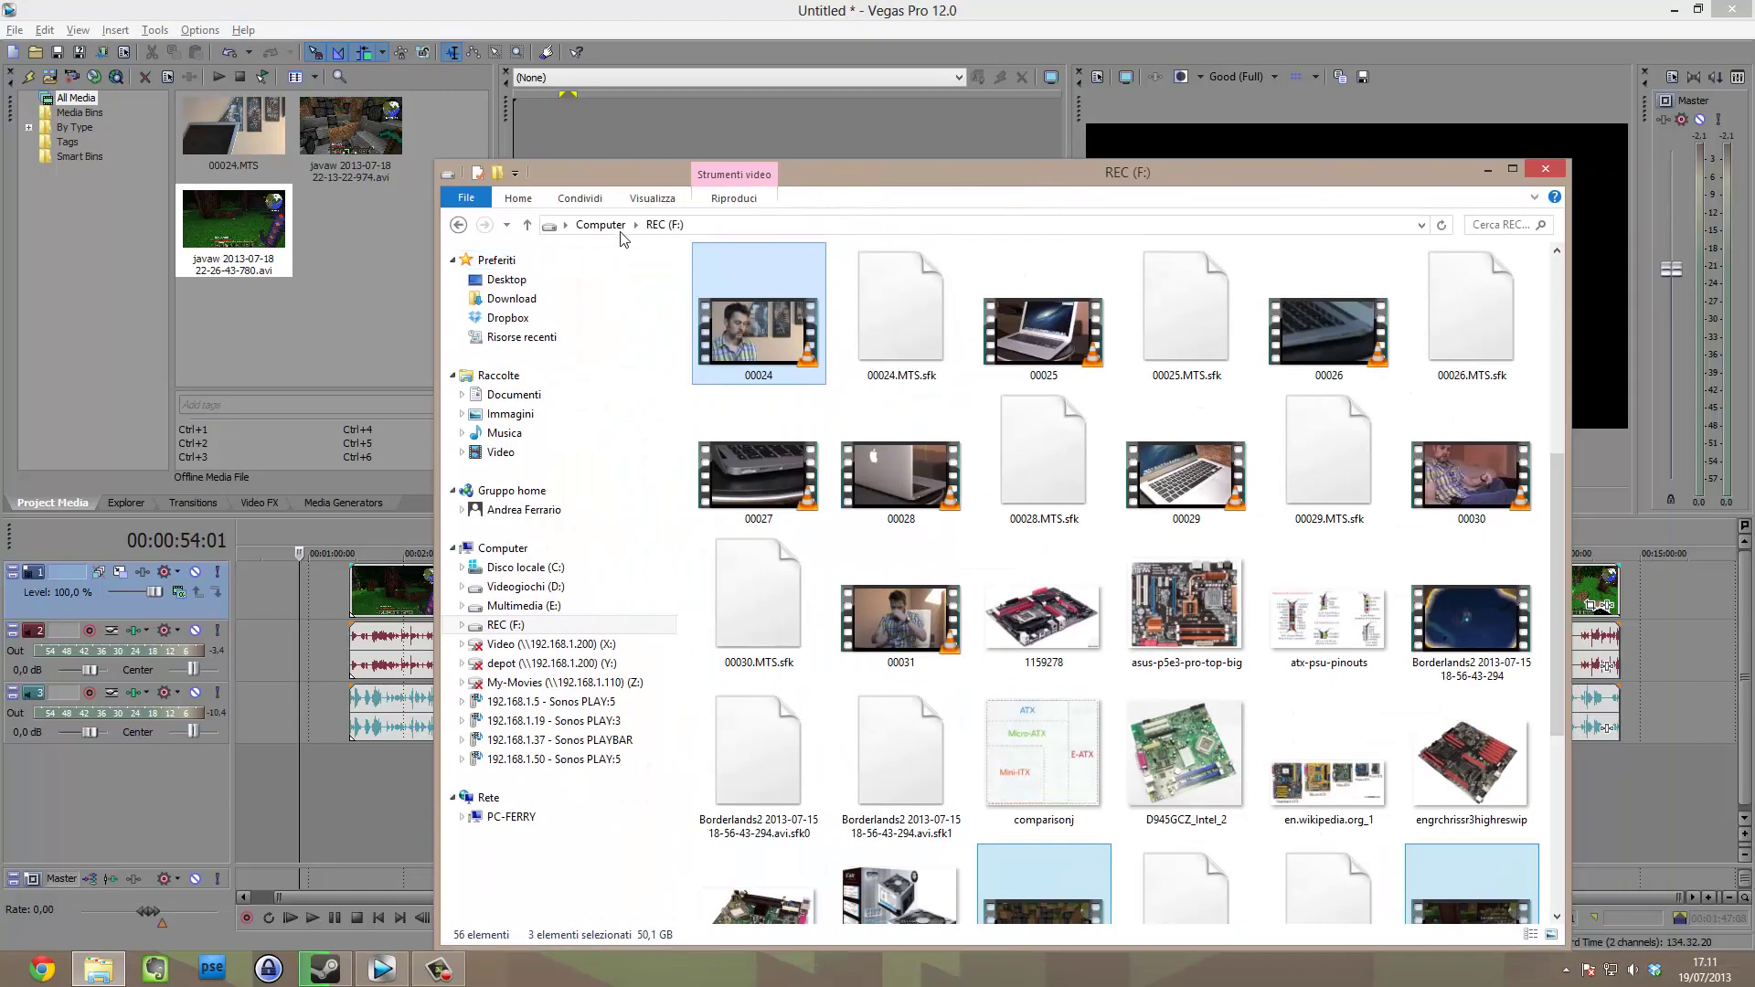
left_click(657, 226)
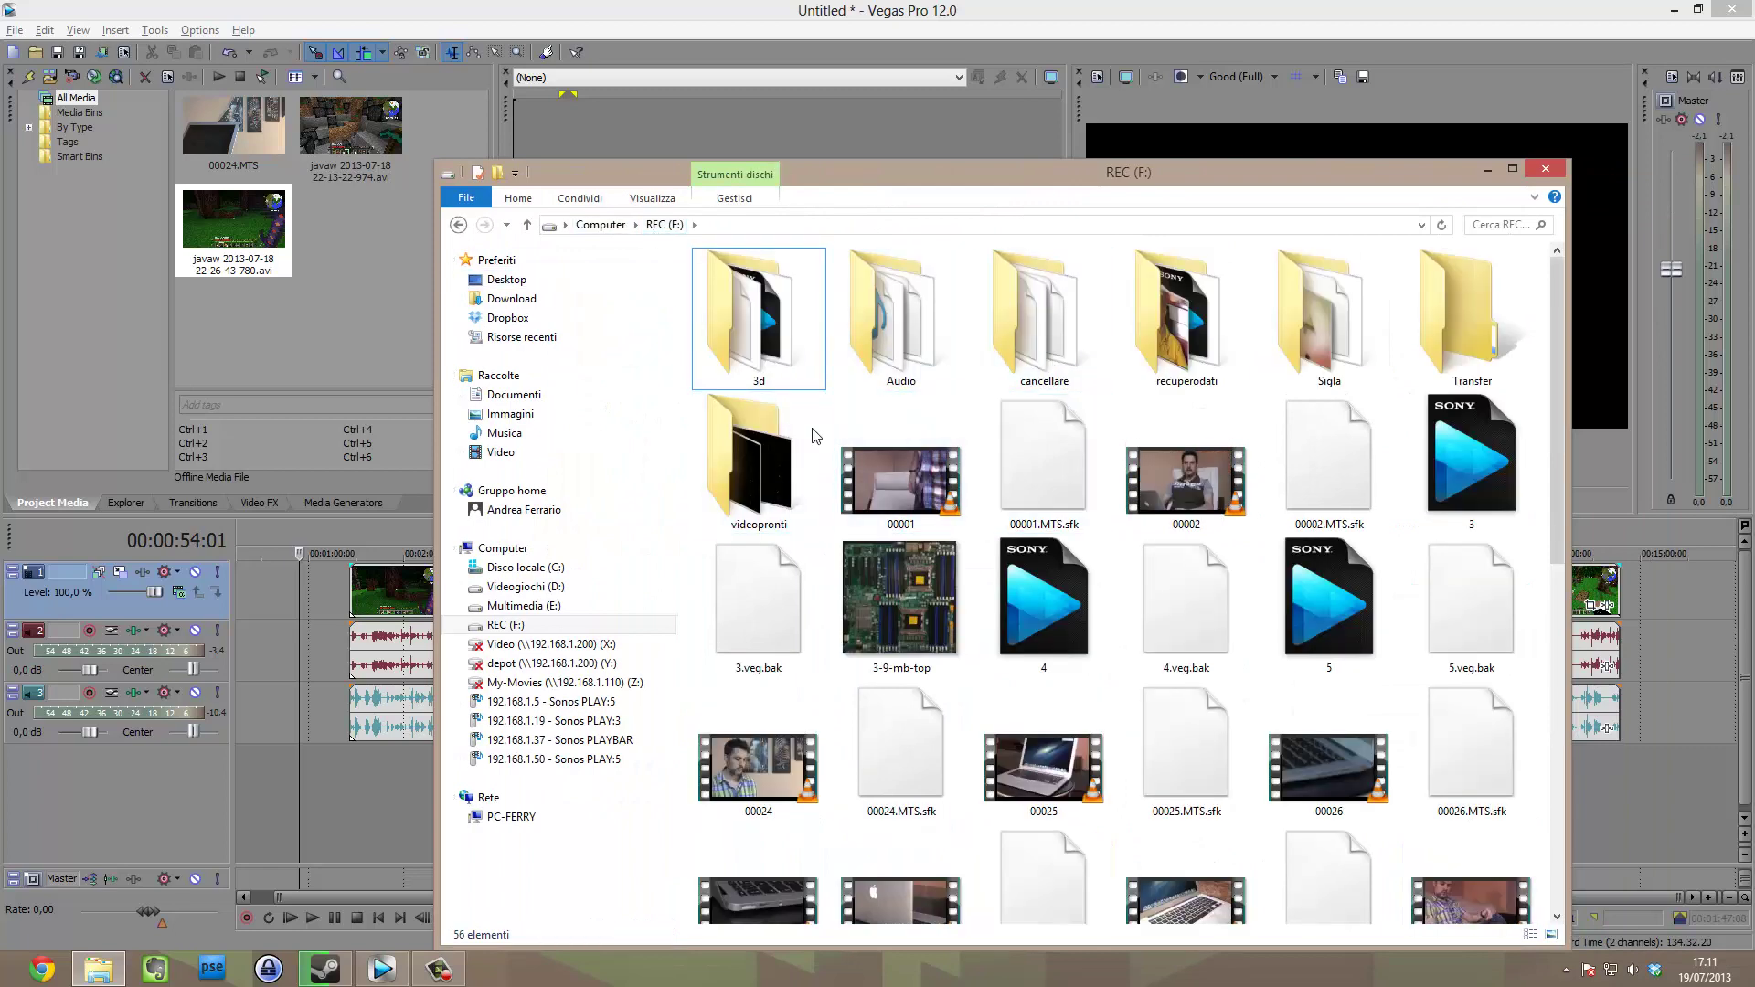
double_click(1328, 313)
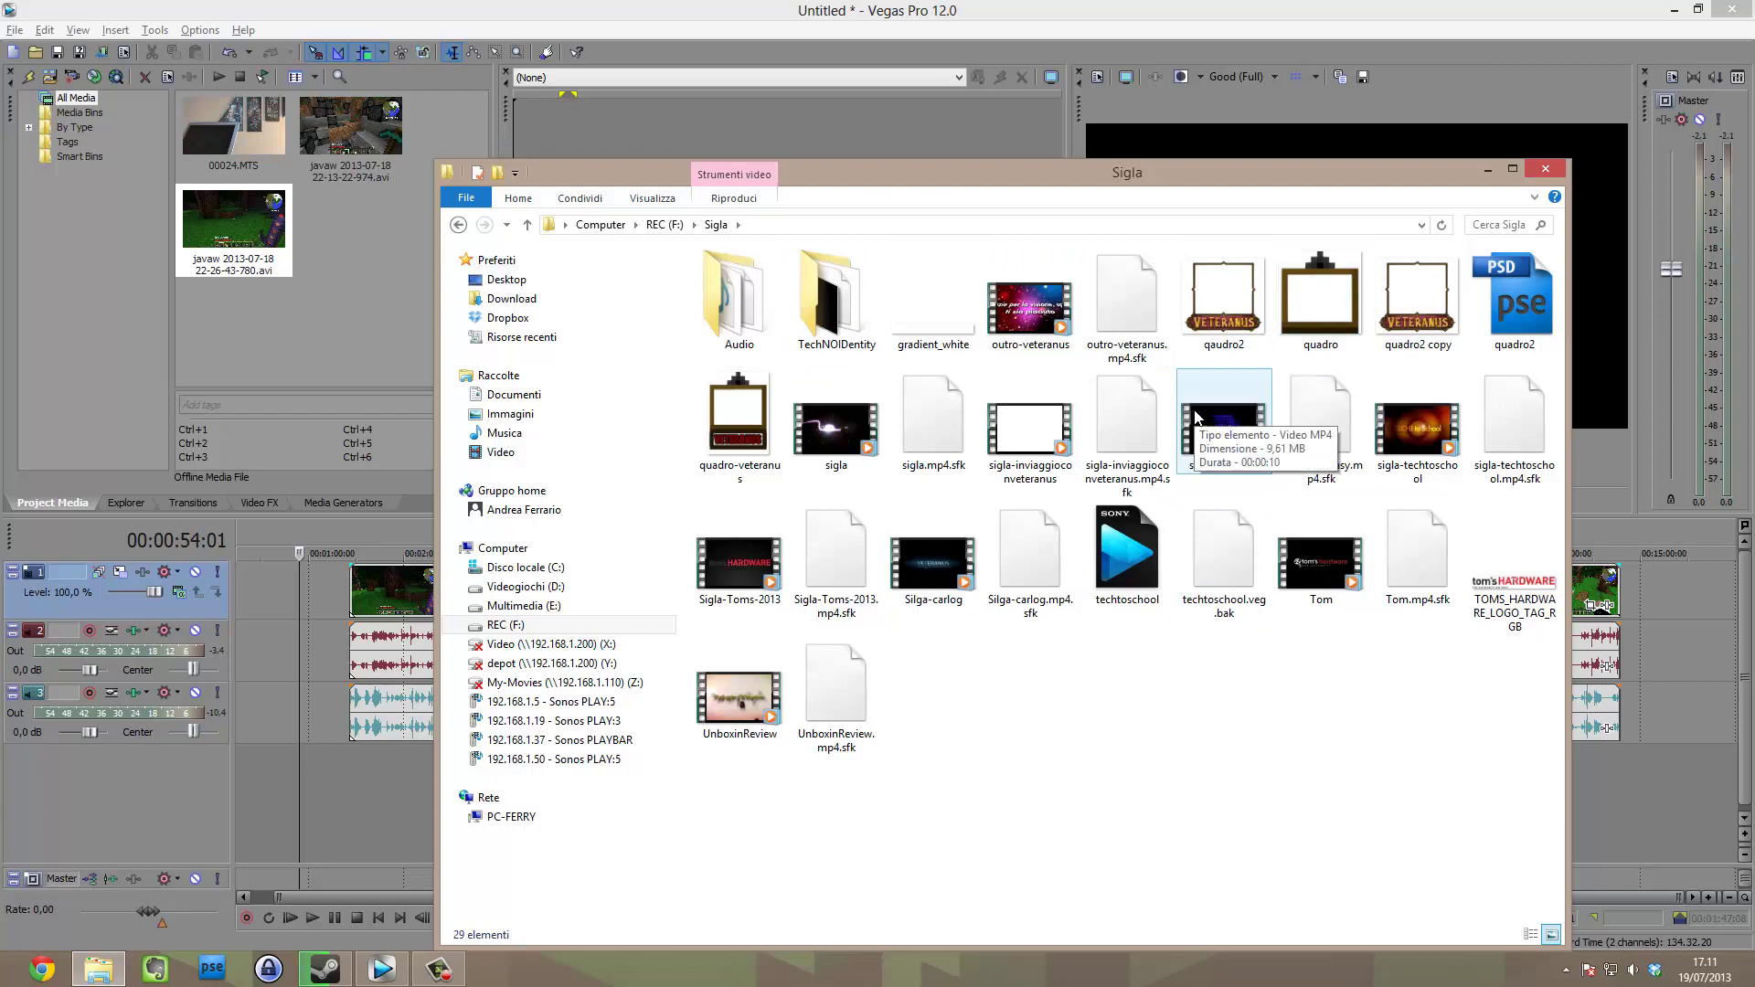
left_click(312, 316)
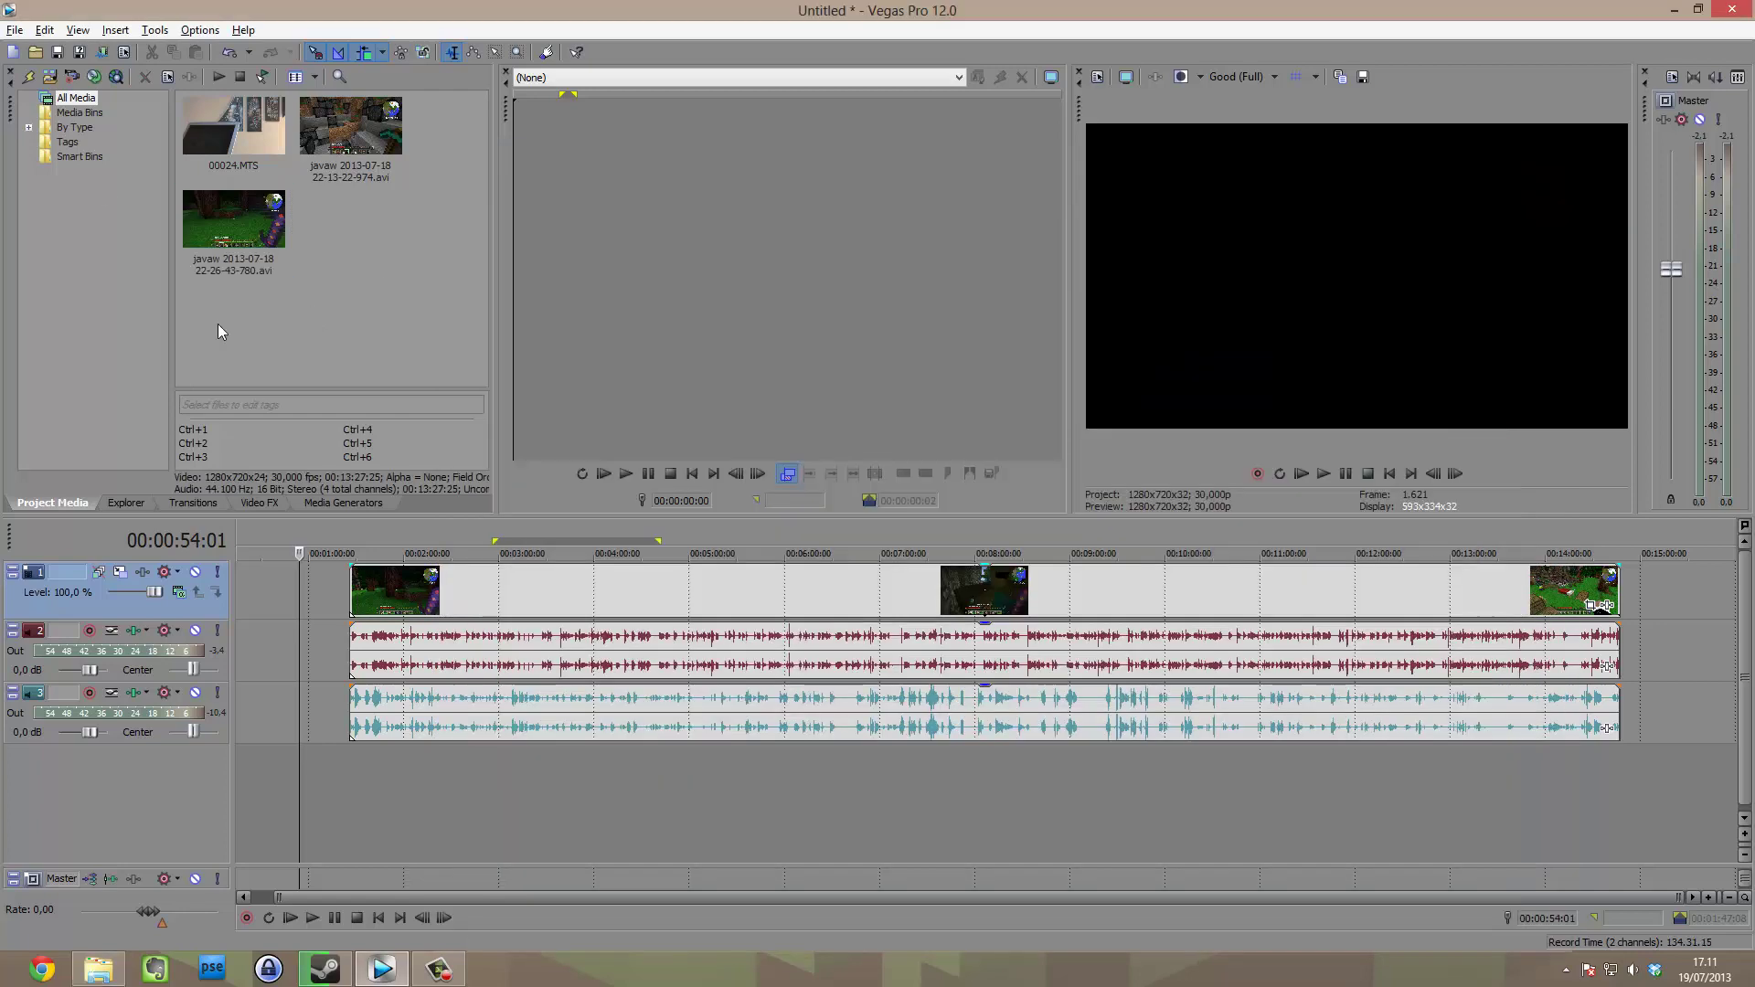
Show the editor's built-in Explorer in place of the project media, and compare it with the Windows folder window.
left_click(125, 504)
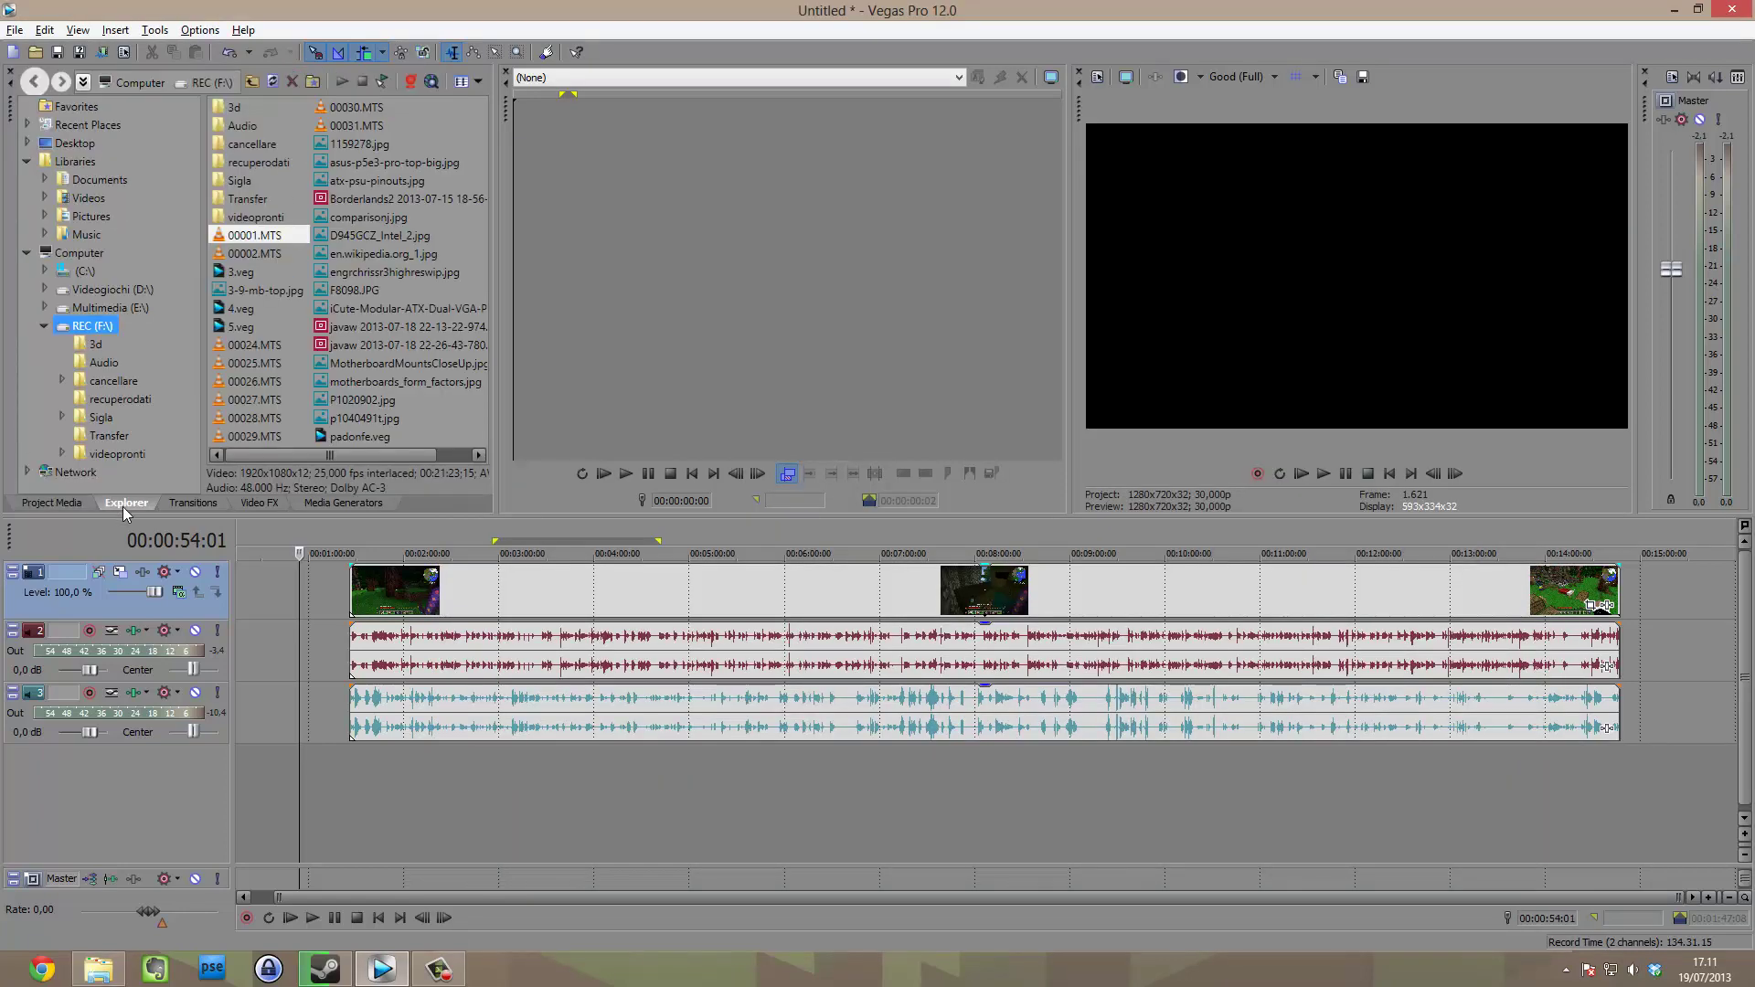
left_click(69, 502)
left_click(130, 504)
left_click(98, 969)
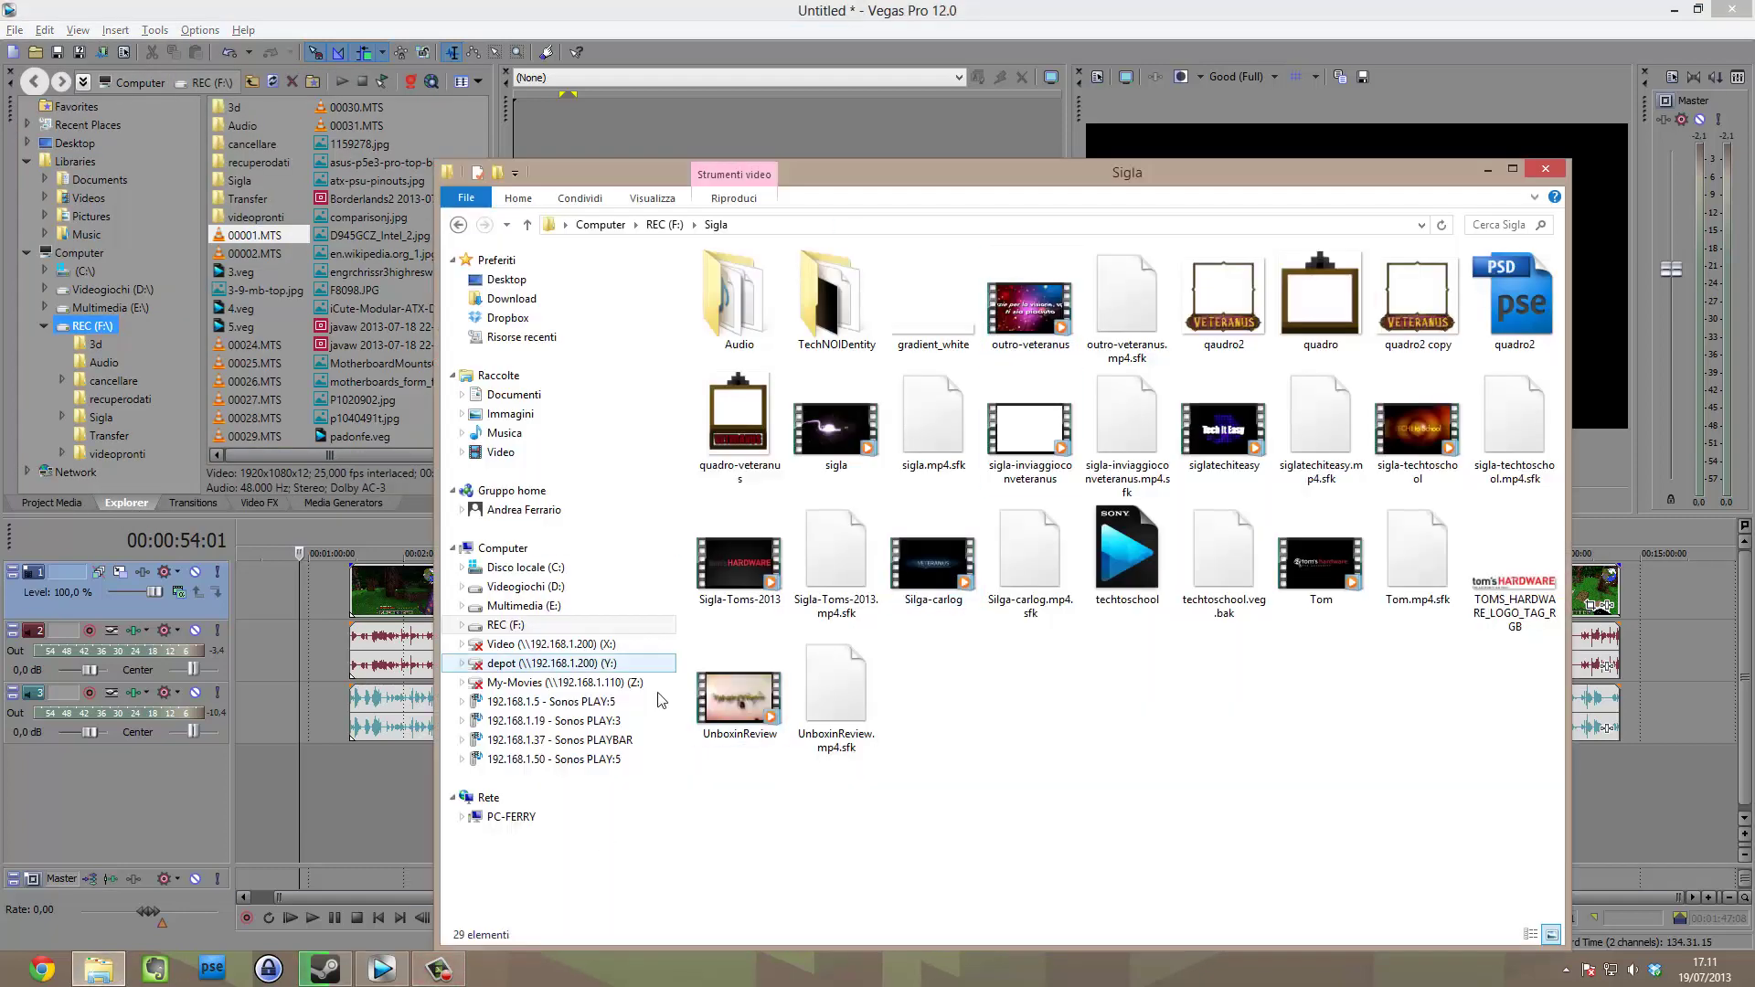
left_click(444, 128)
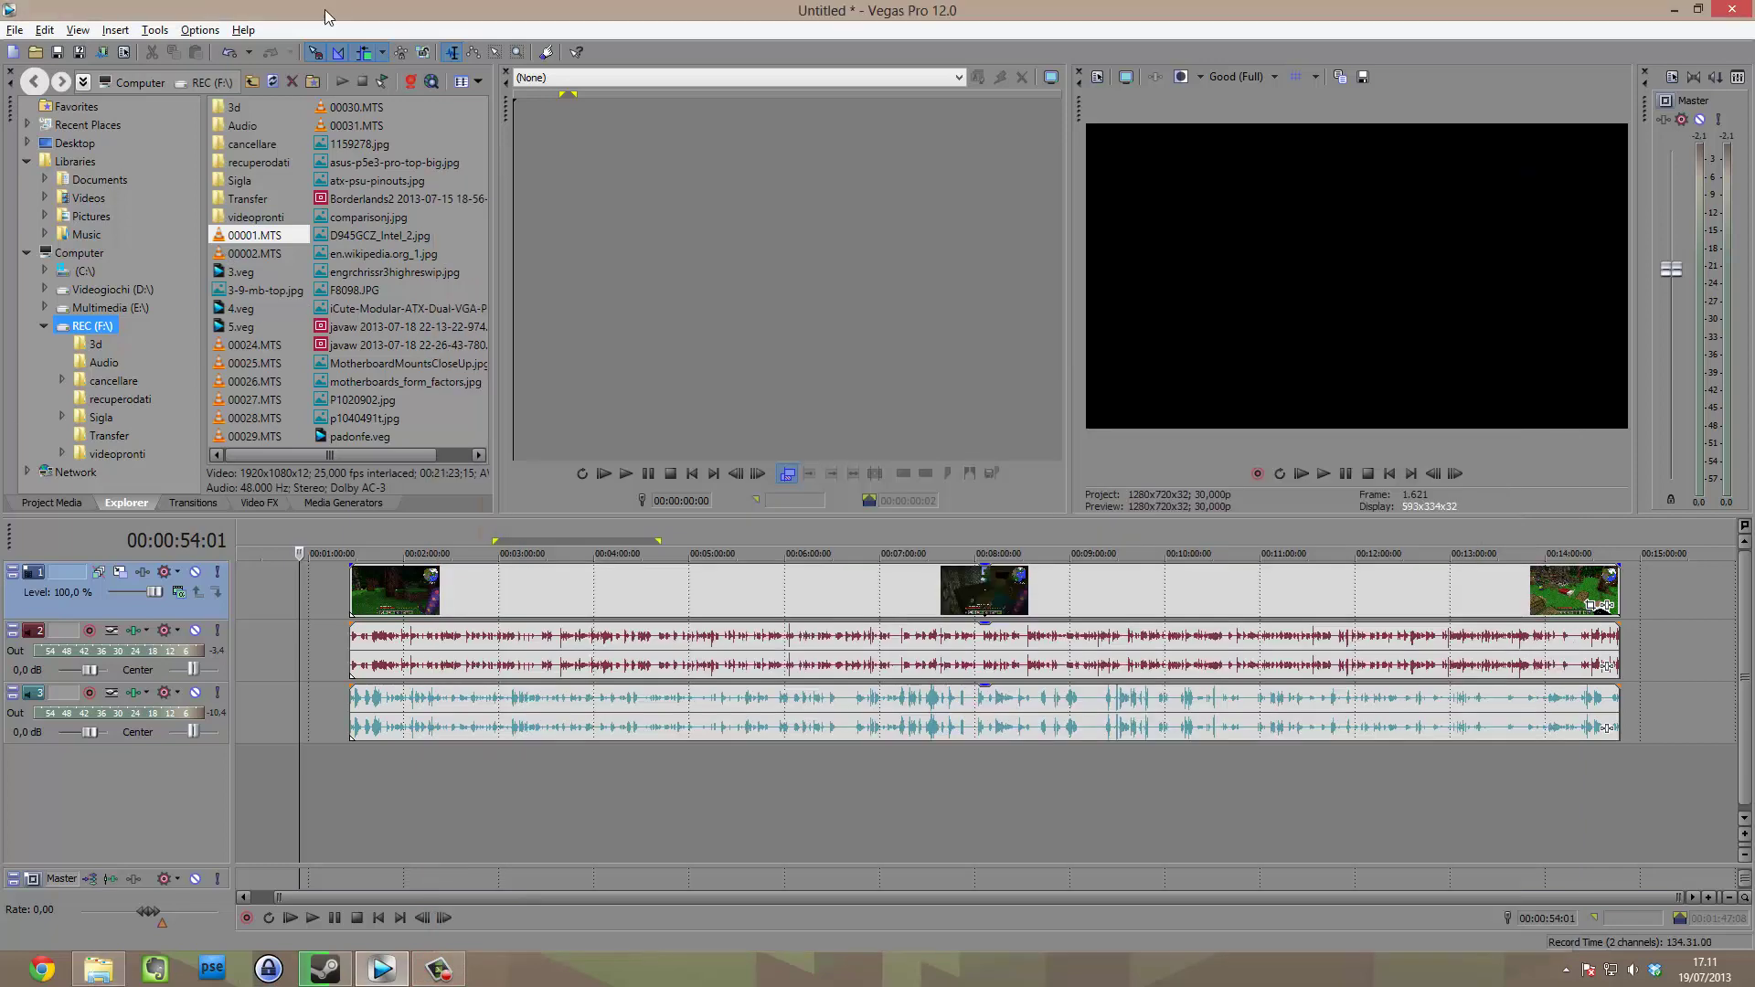
Open the Sigla folder in the built-in Explorer and look over its intro videos, from sigla.mp4 to Silga-carlog.mp4.
left_click(95, 419)
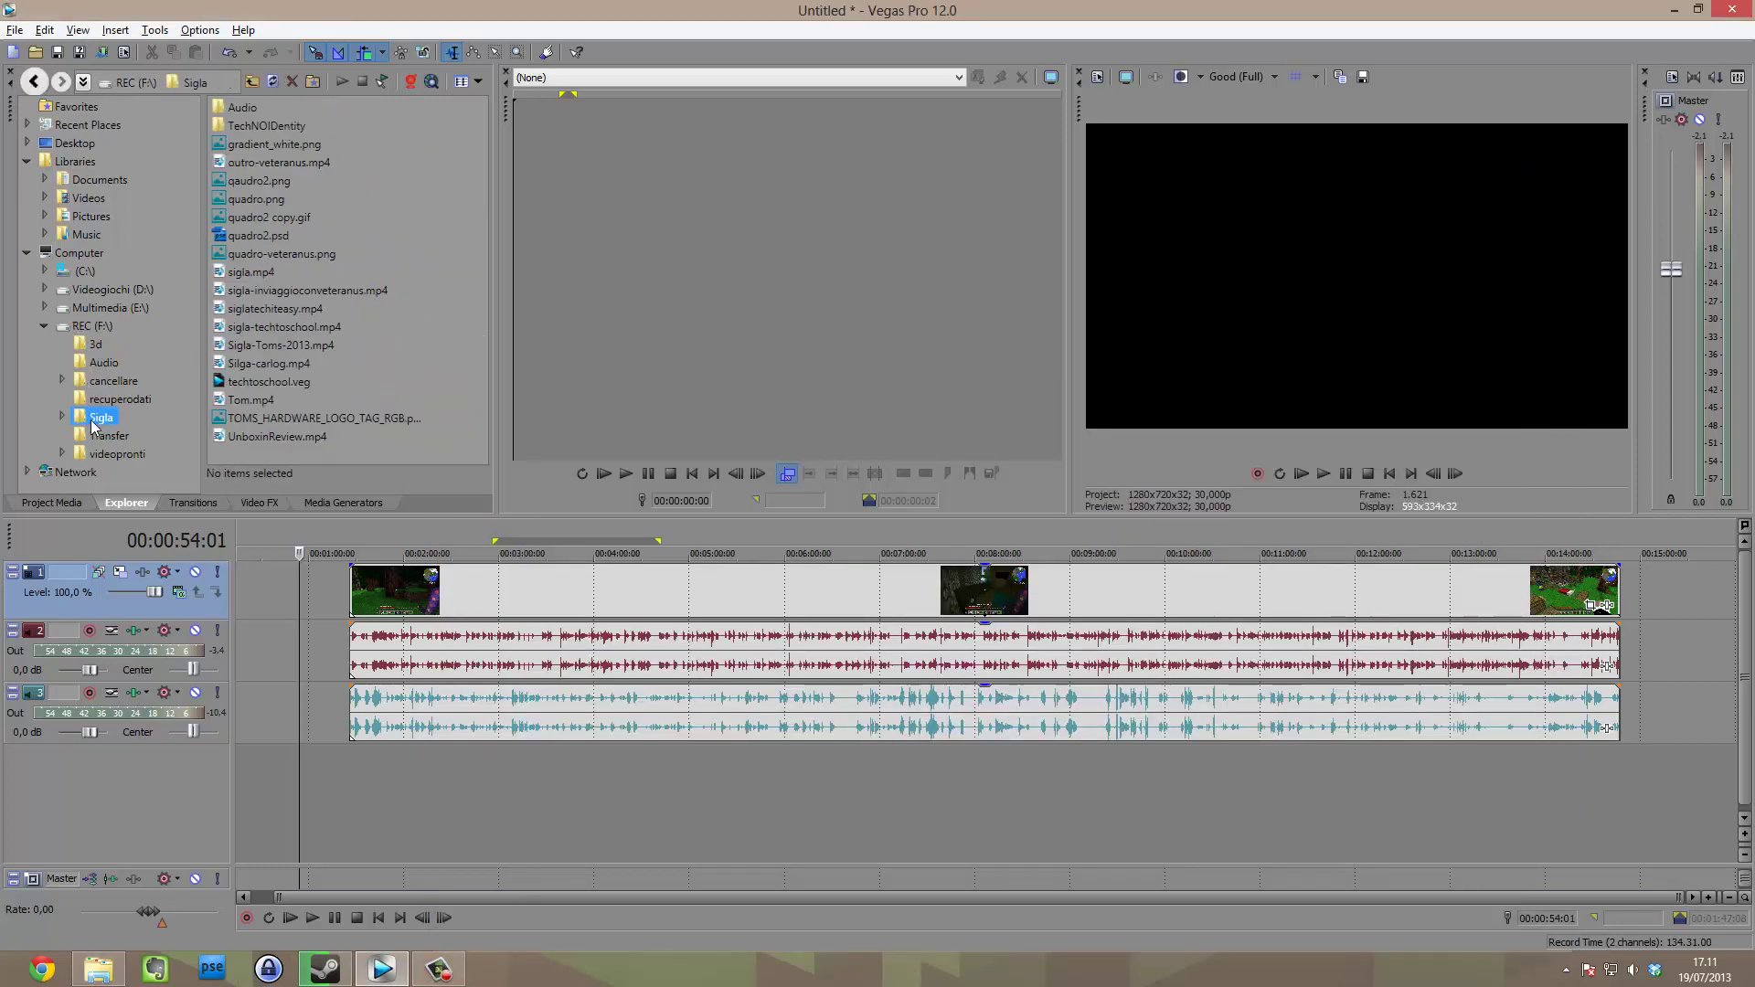
left_click(249, 279)
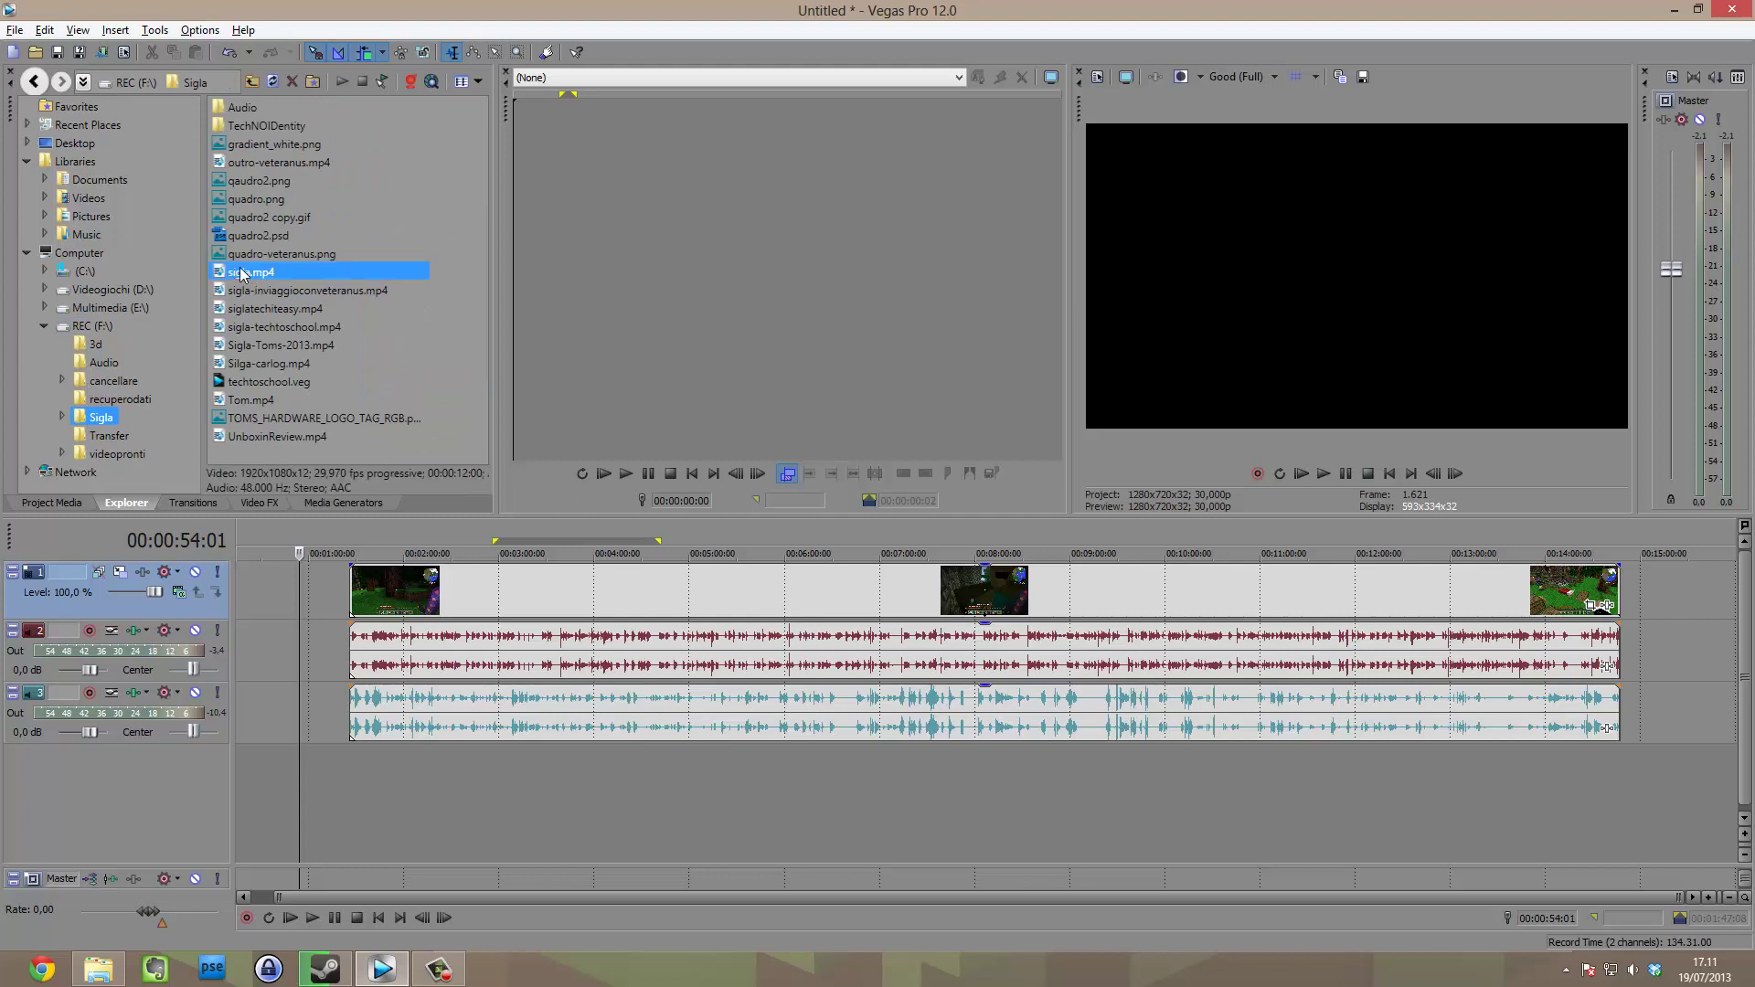
left_click(260, 291)
left_click(270, 327)
left_click(281, 365)
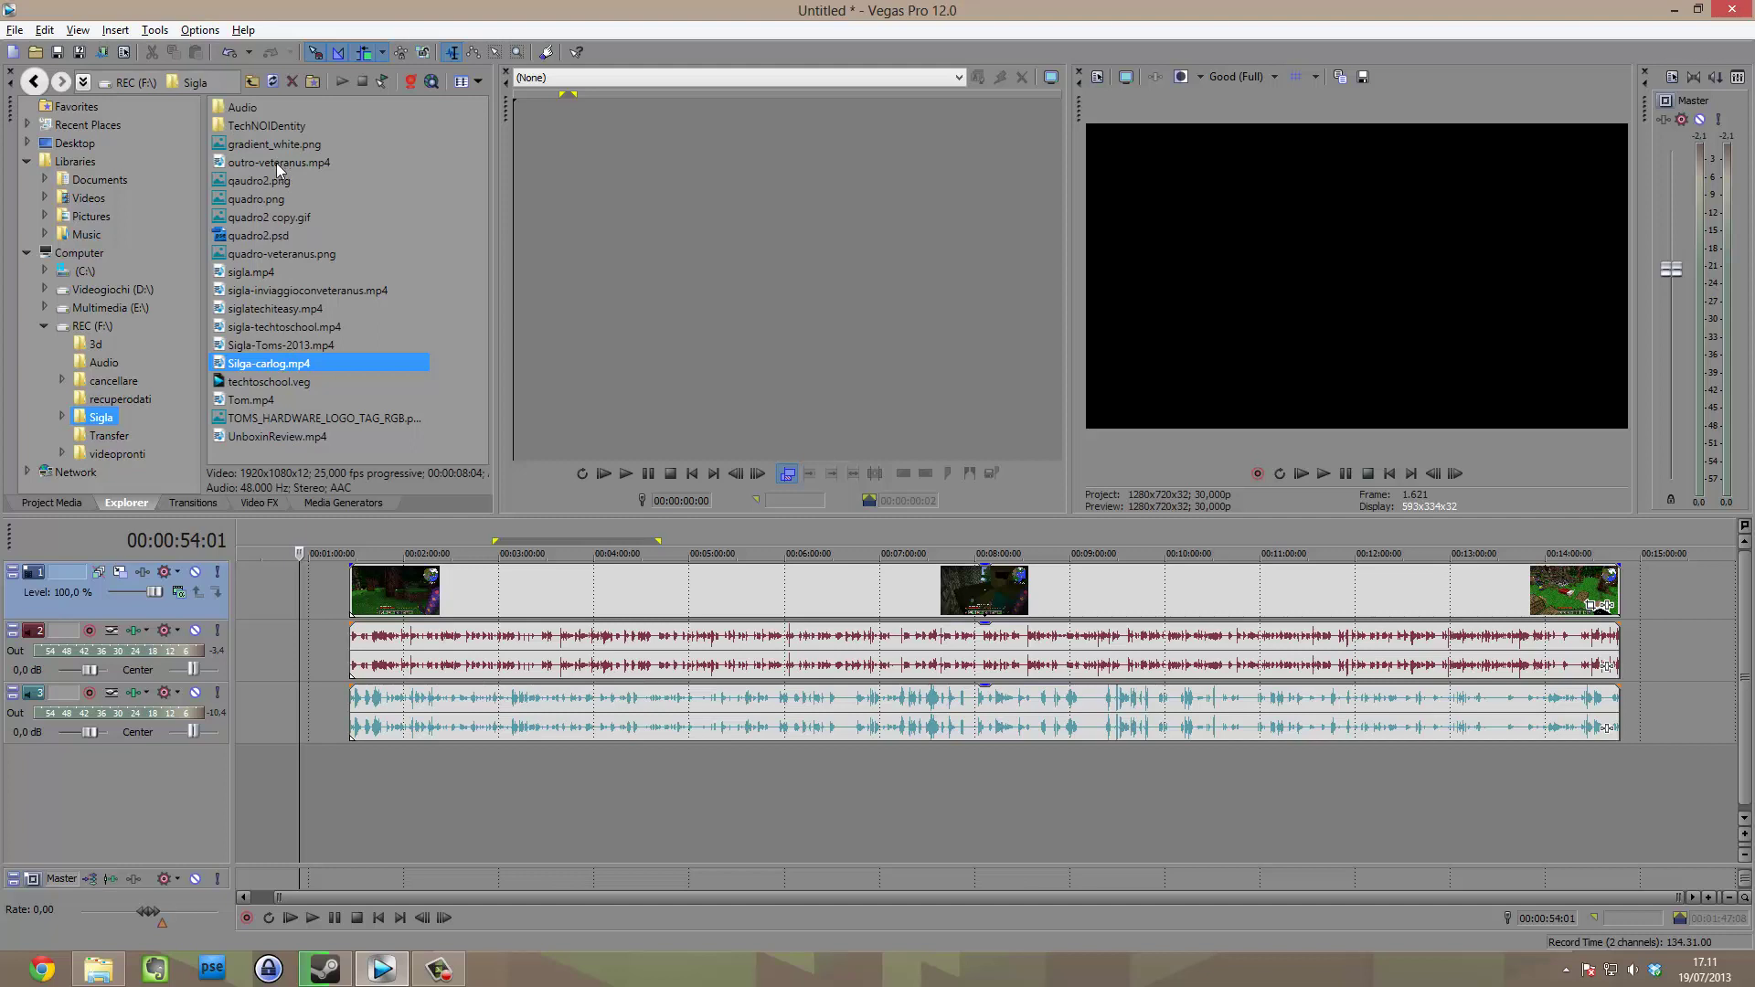
Insert sigla.mp4 on the video track ahead of the gameplay clip, at about 00:00:25, and preview its frame at 00:00:31:16.
left_click(263, 272)
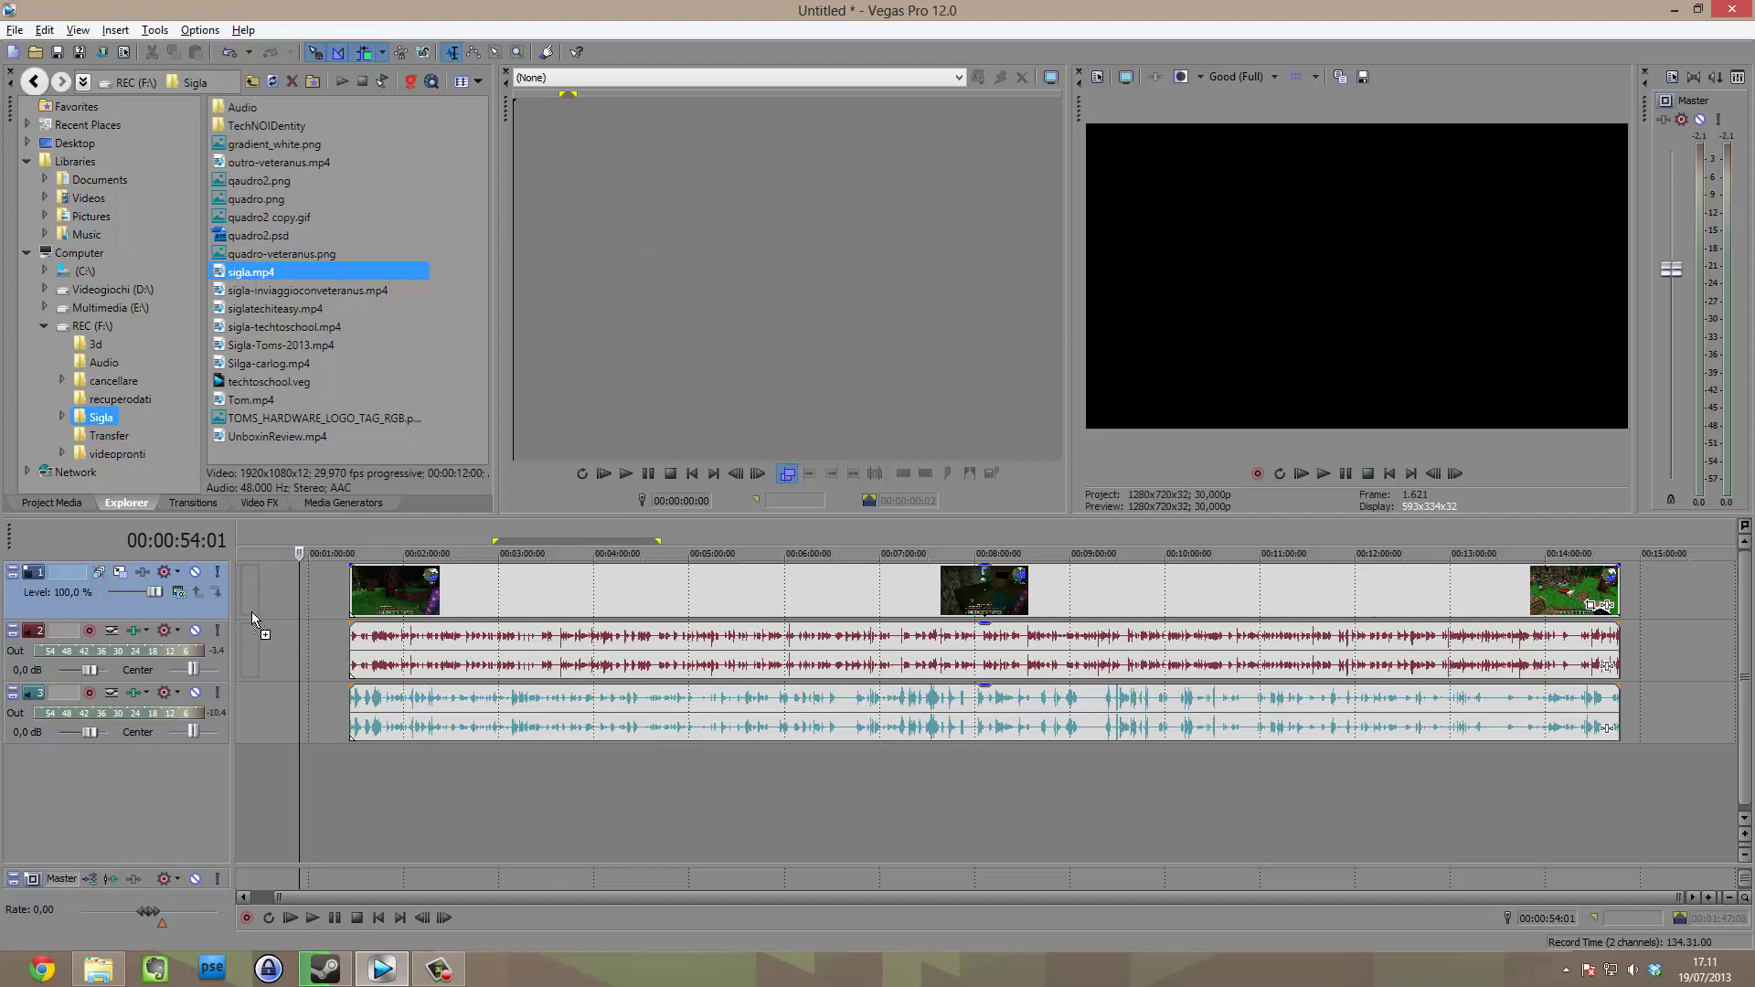
left_click_drag(253, 619, 261, 618)
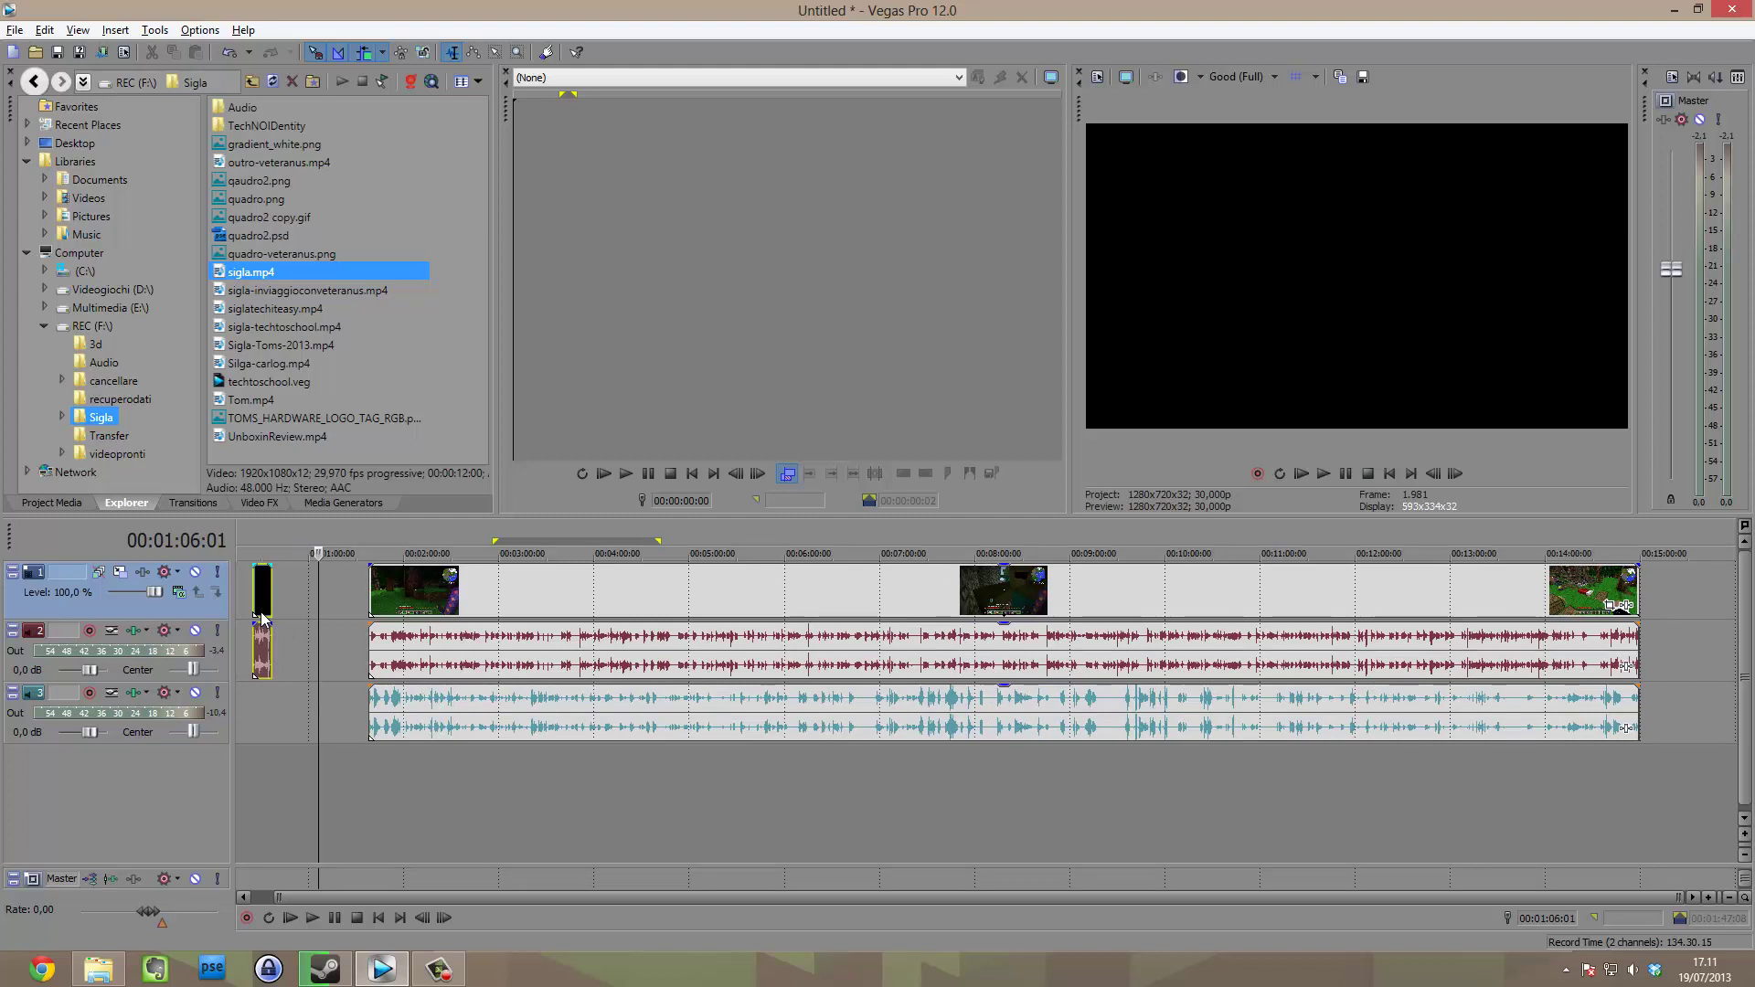
left_click(262, 699)
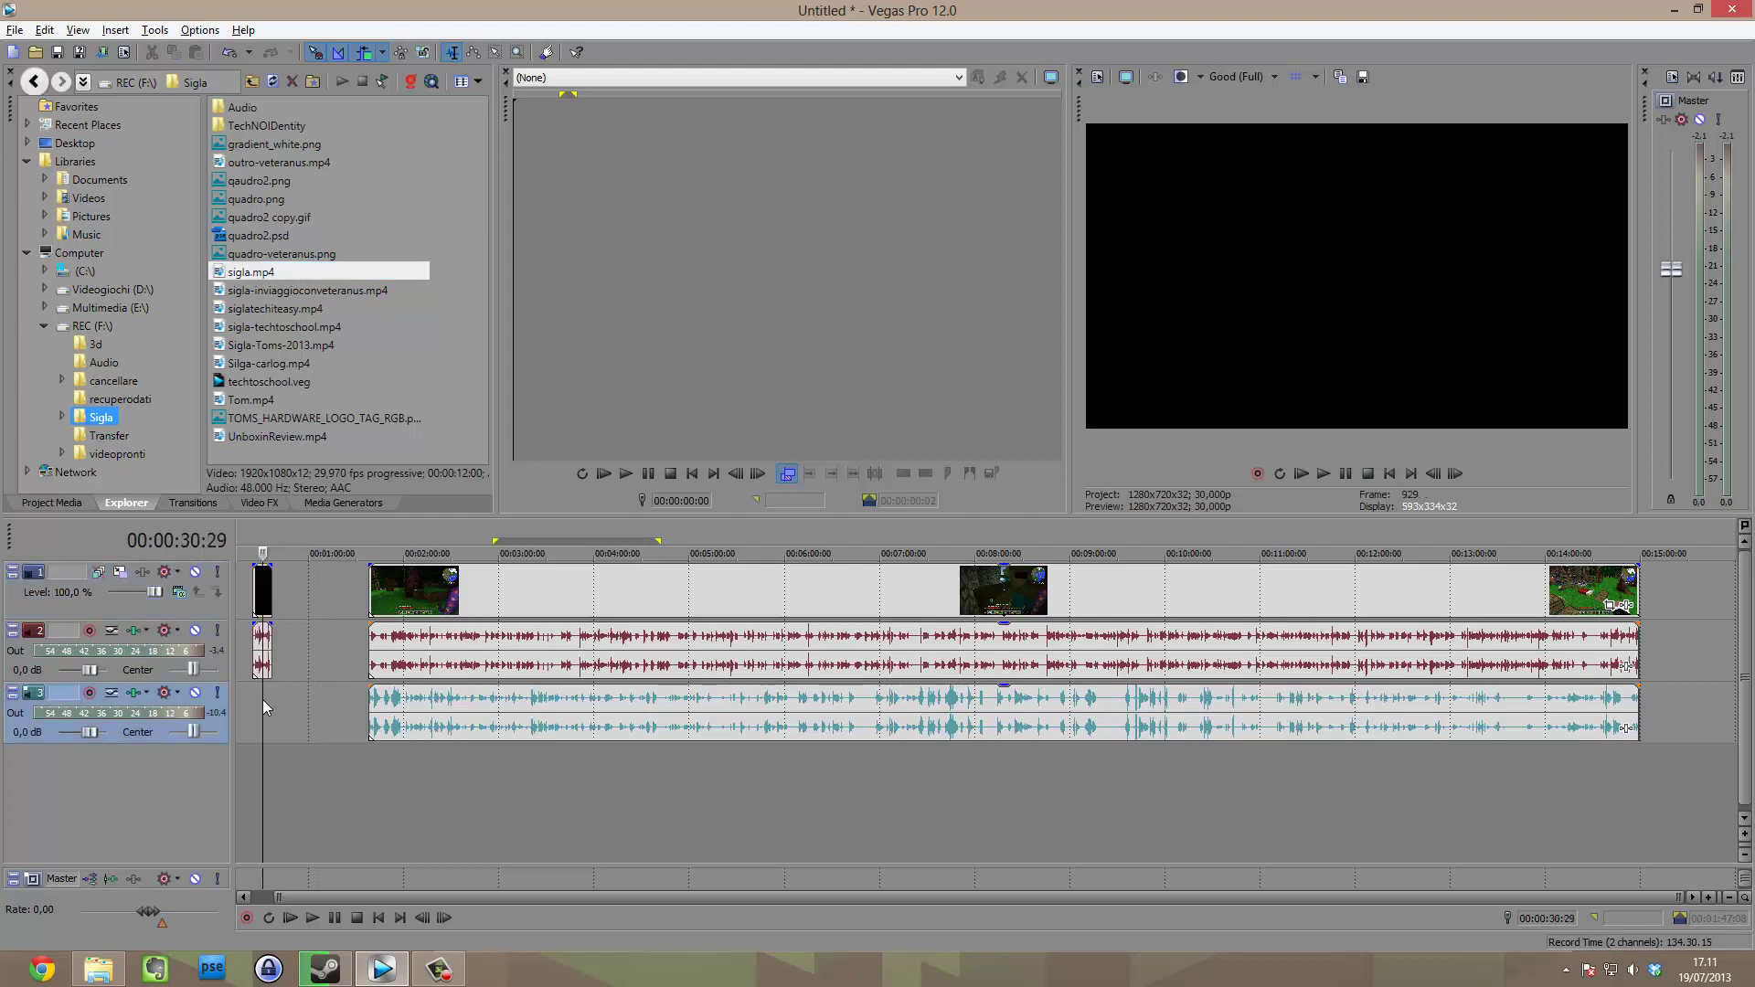
left_click(265, 594)
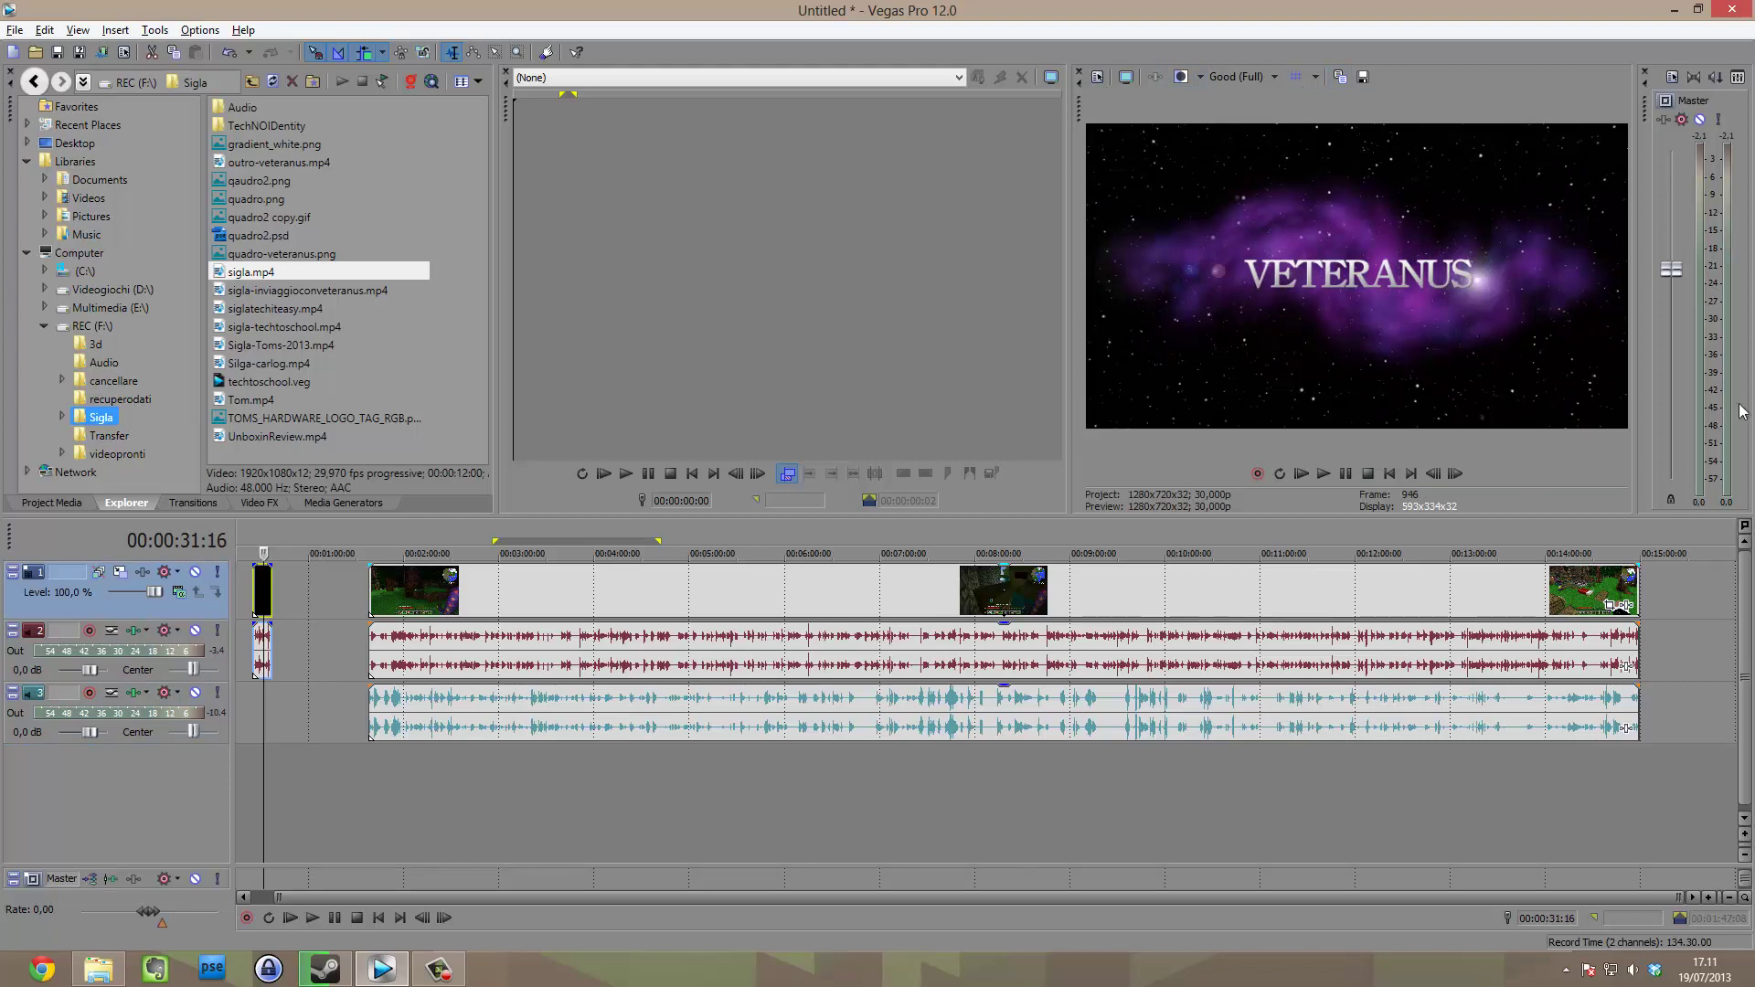
Look over the timeline to its end and back, and place the cursor at 00:00:36:19, by the end of the intro clip.
left_click(310, 705)
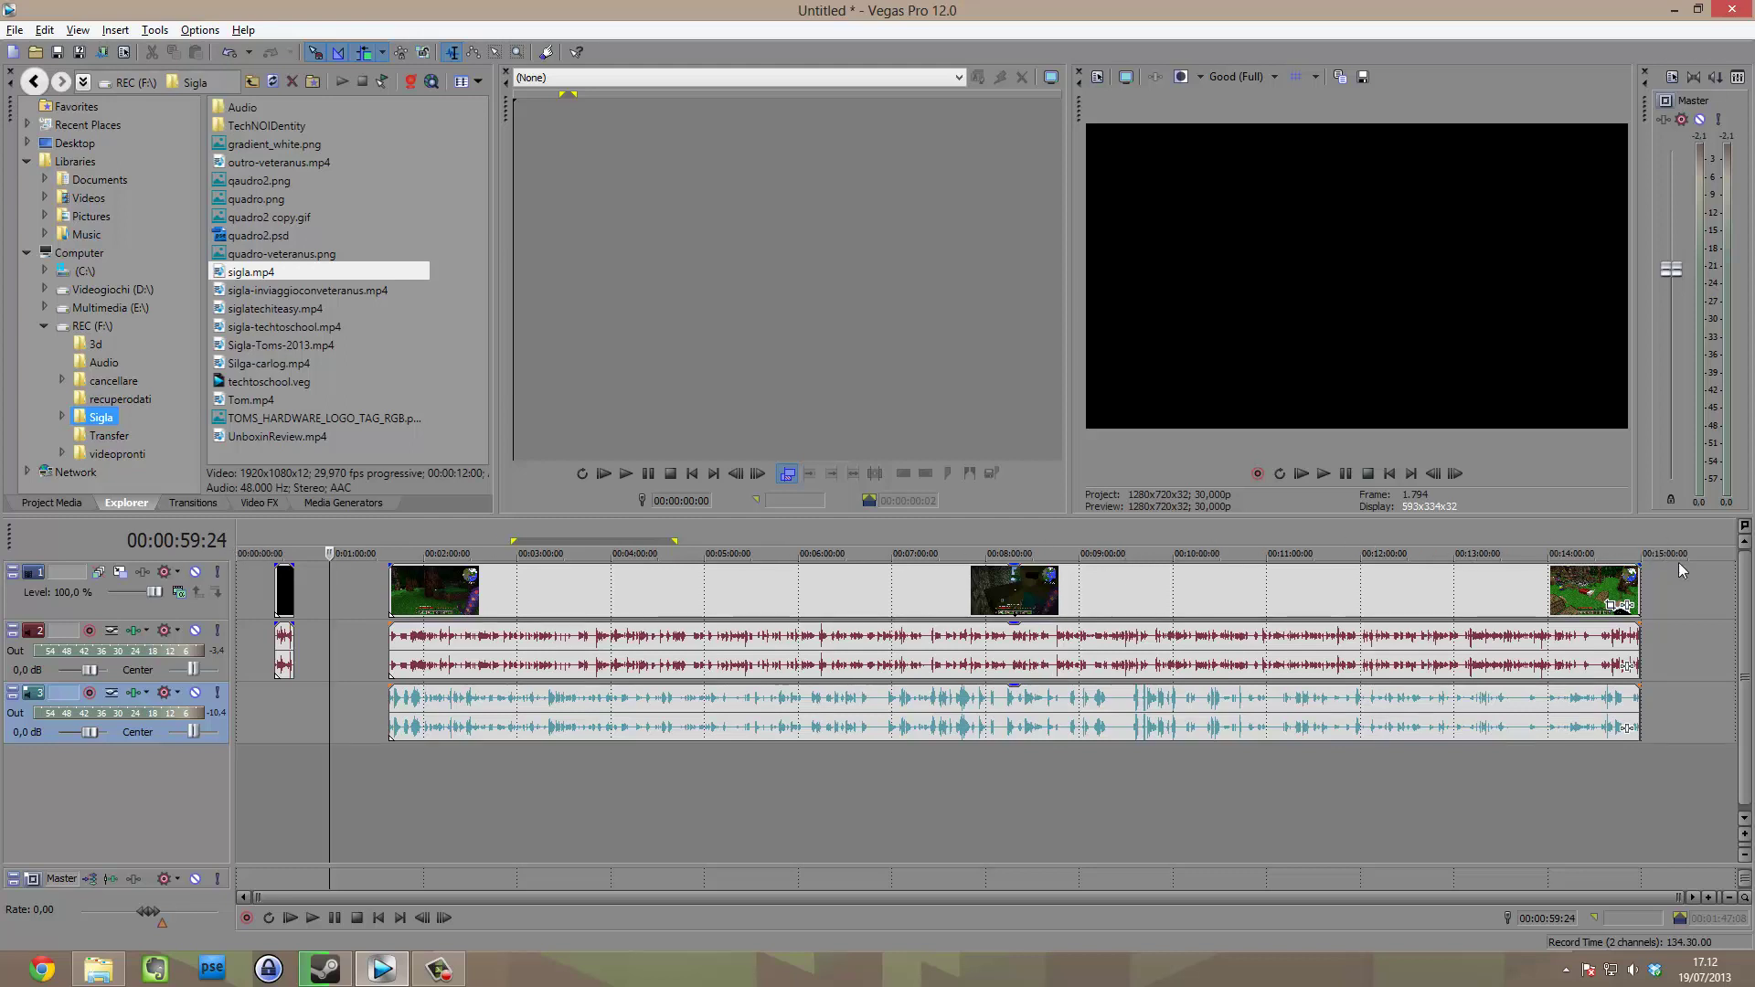
left_click_drag(731, 901, 1378, 864)
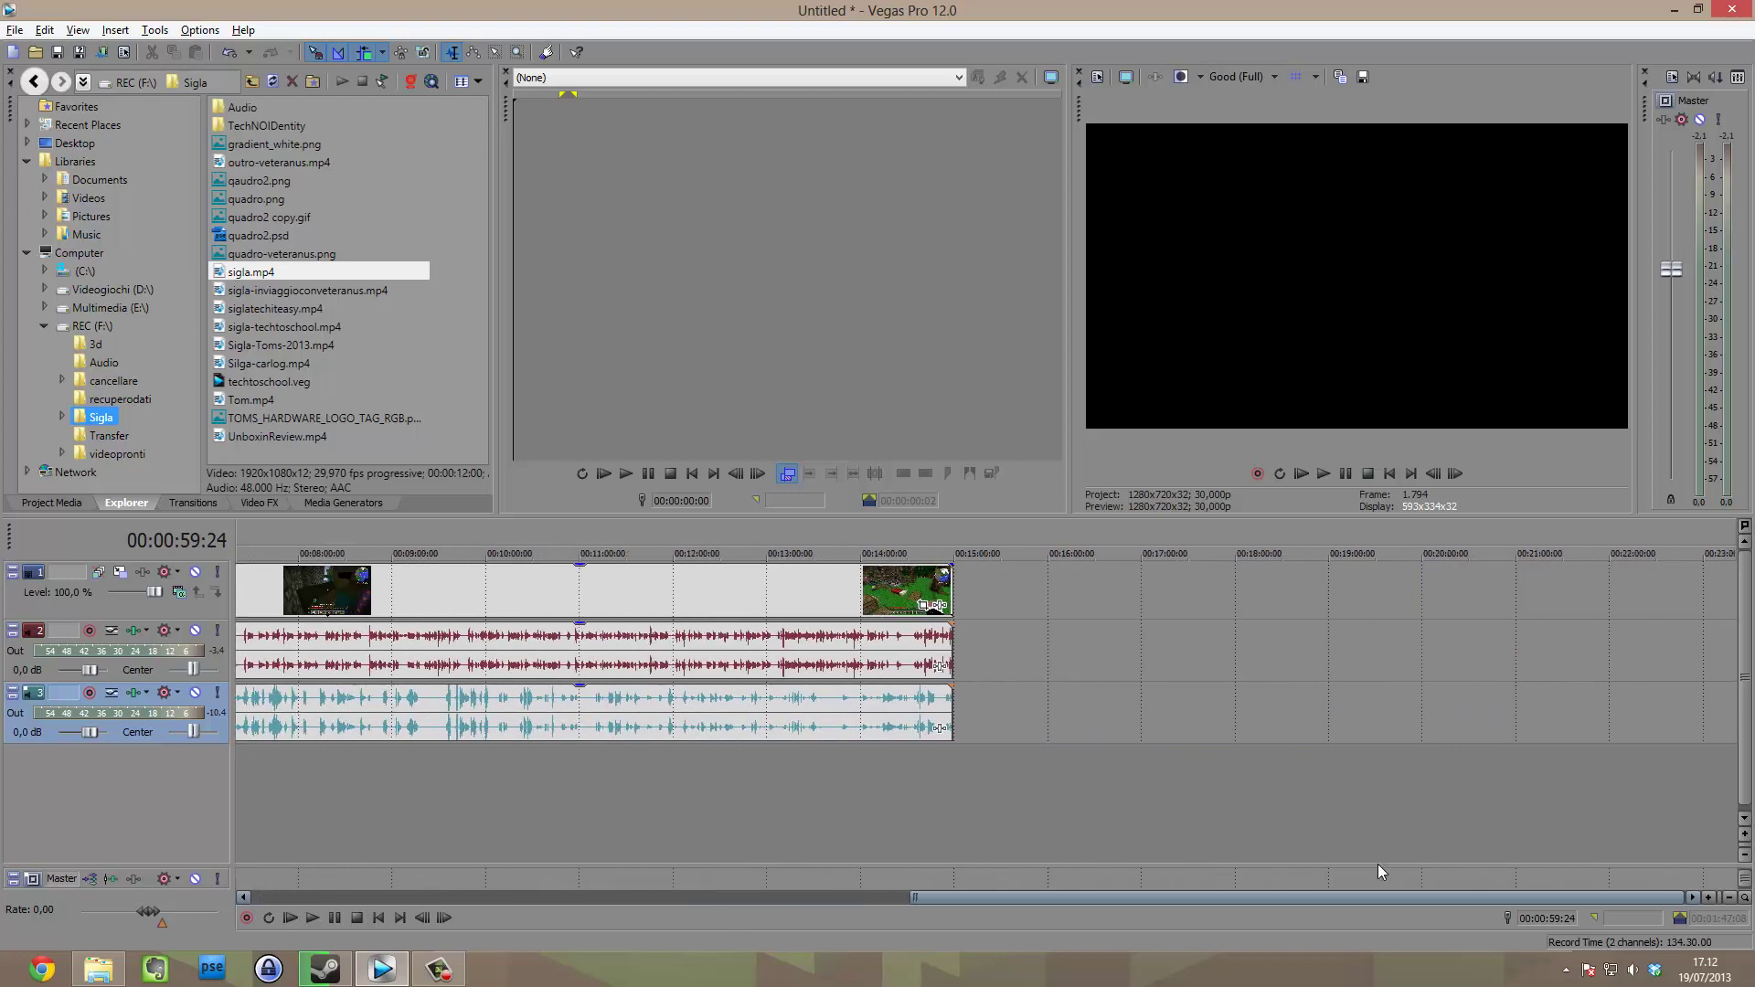
double_click(627, 897)
left_click(298, 768)
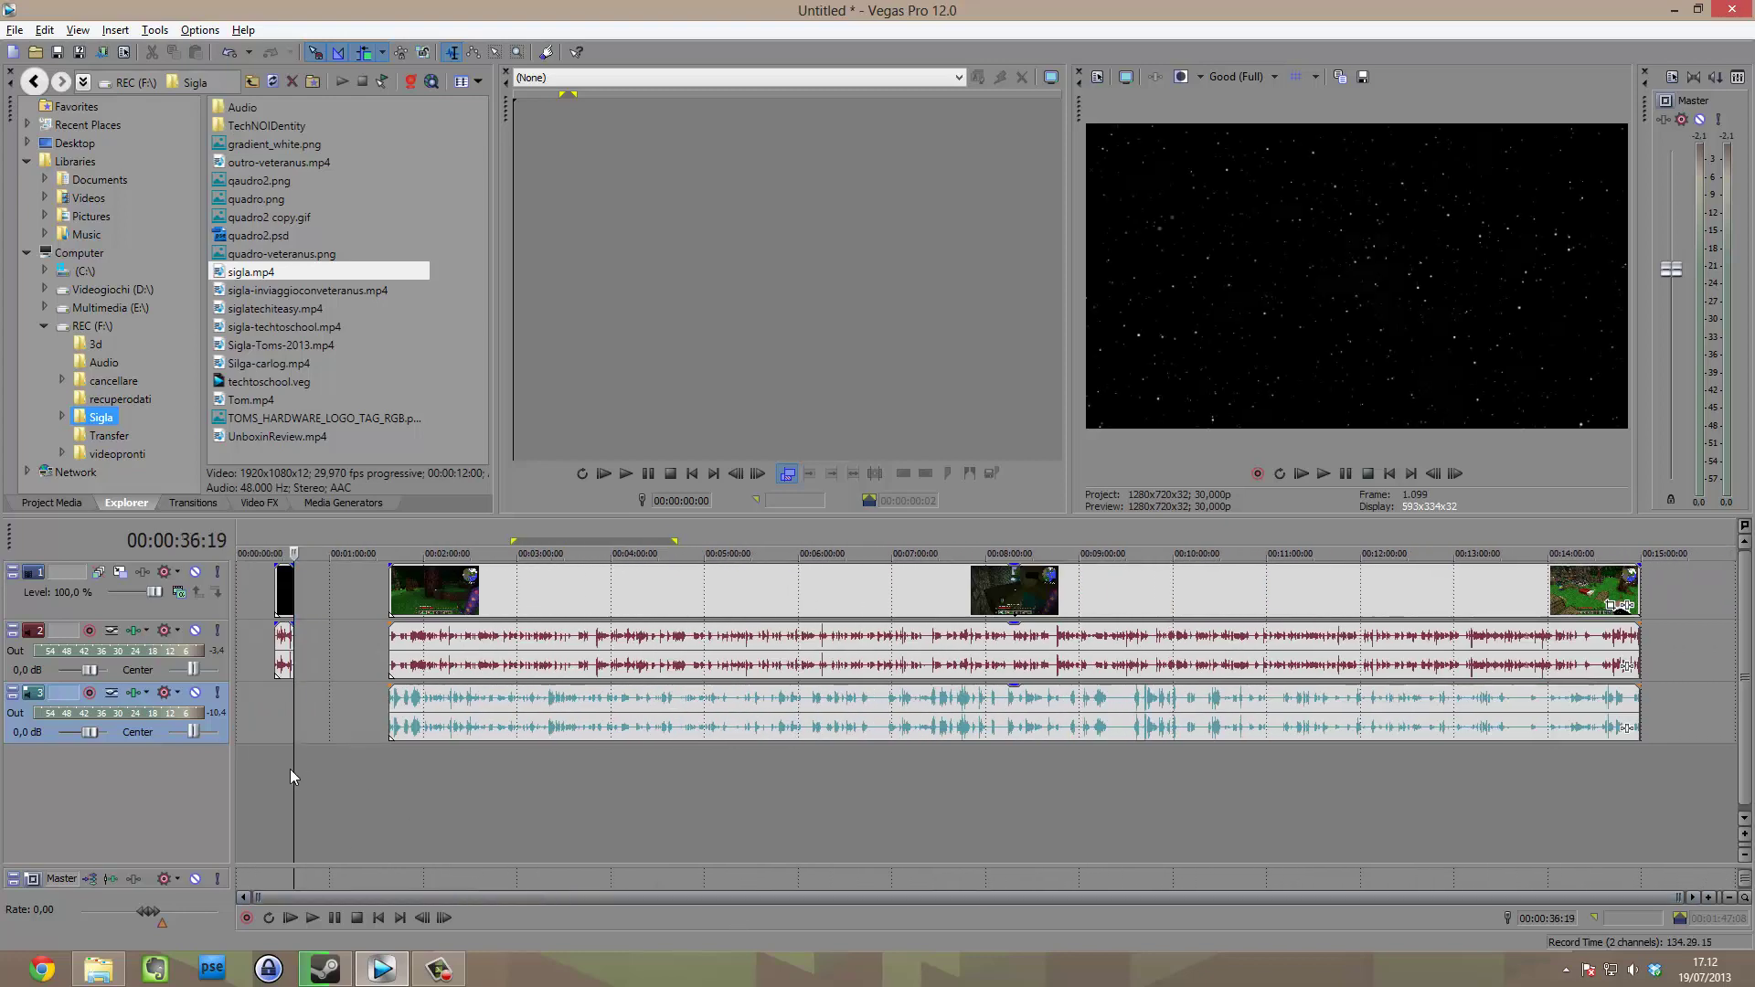
Mark the empty stretch from 00:00:36:19 to 00:01:12:01 after the intro clip, and place the cursor in the gap before it.
left_click(286, 777)
left_click_drag(271, 574, 348, 587)
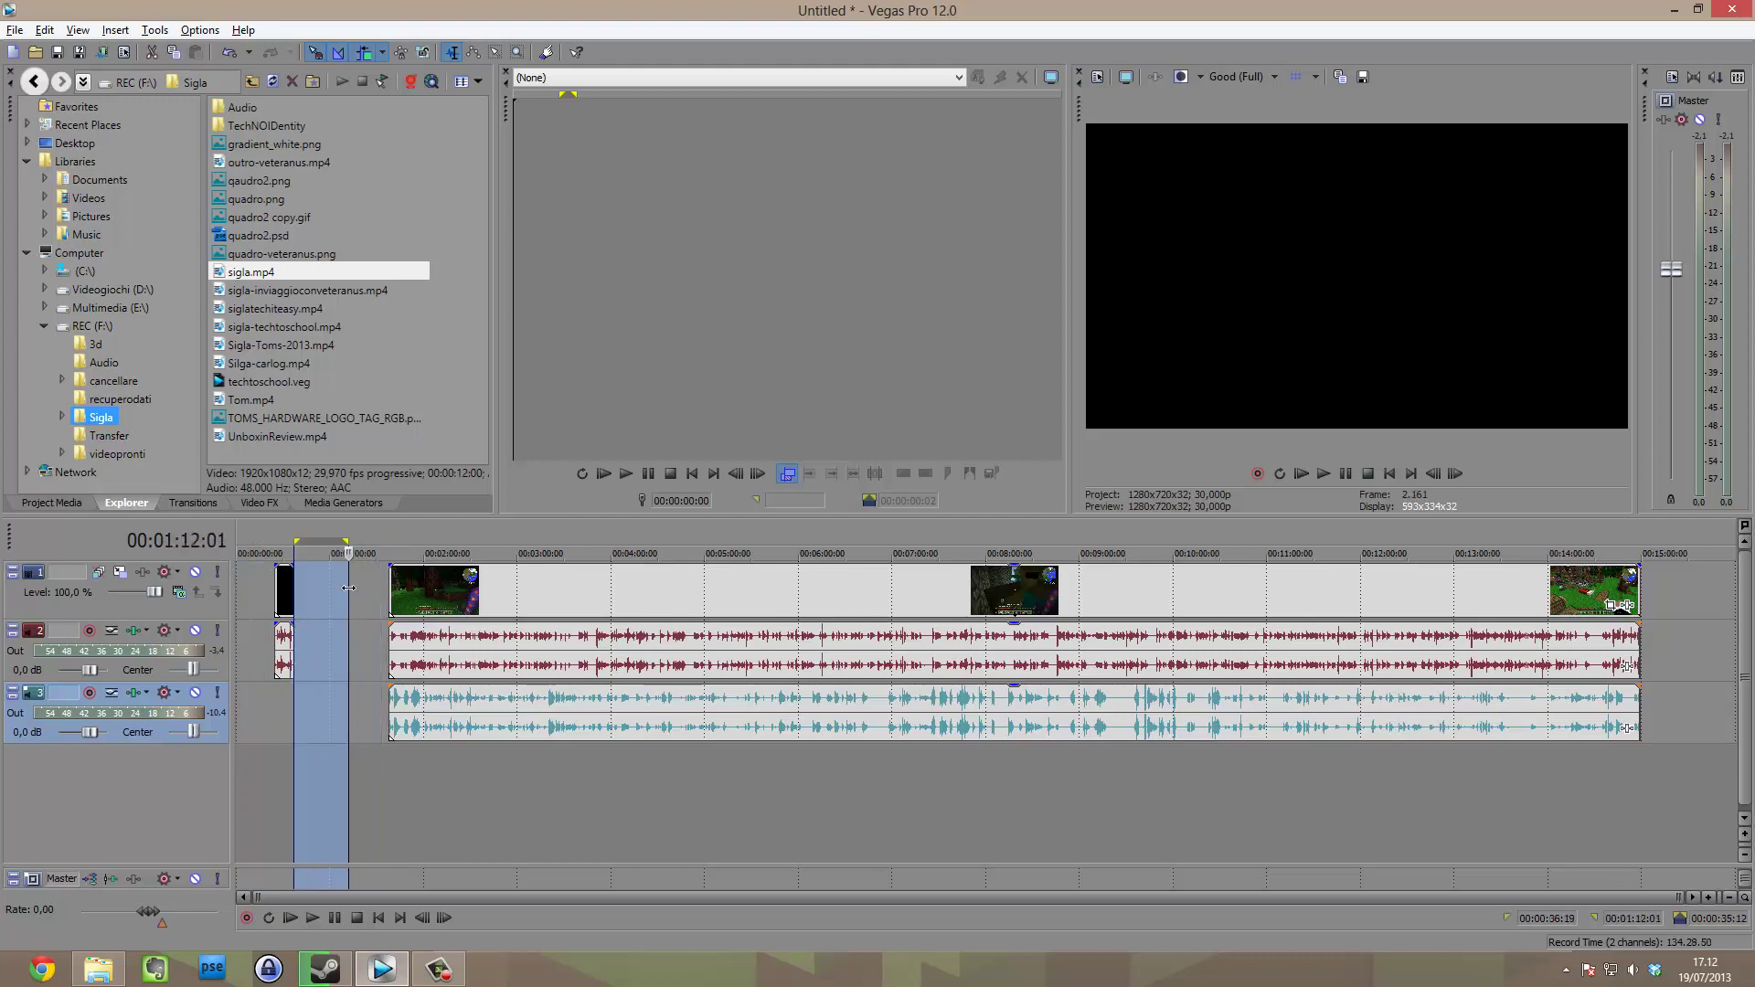
left_click(361, 674)
left_click(247, 577)
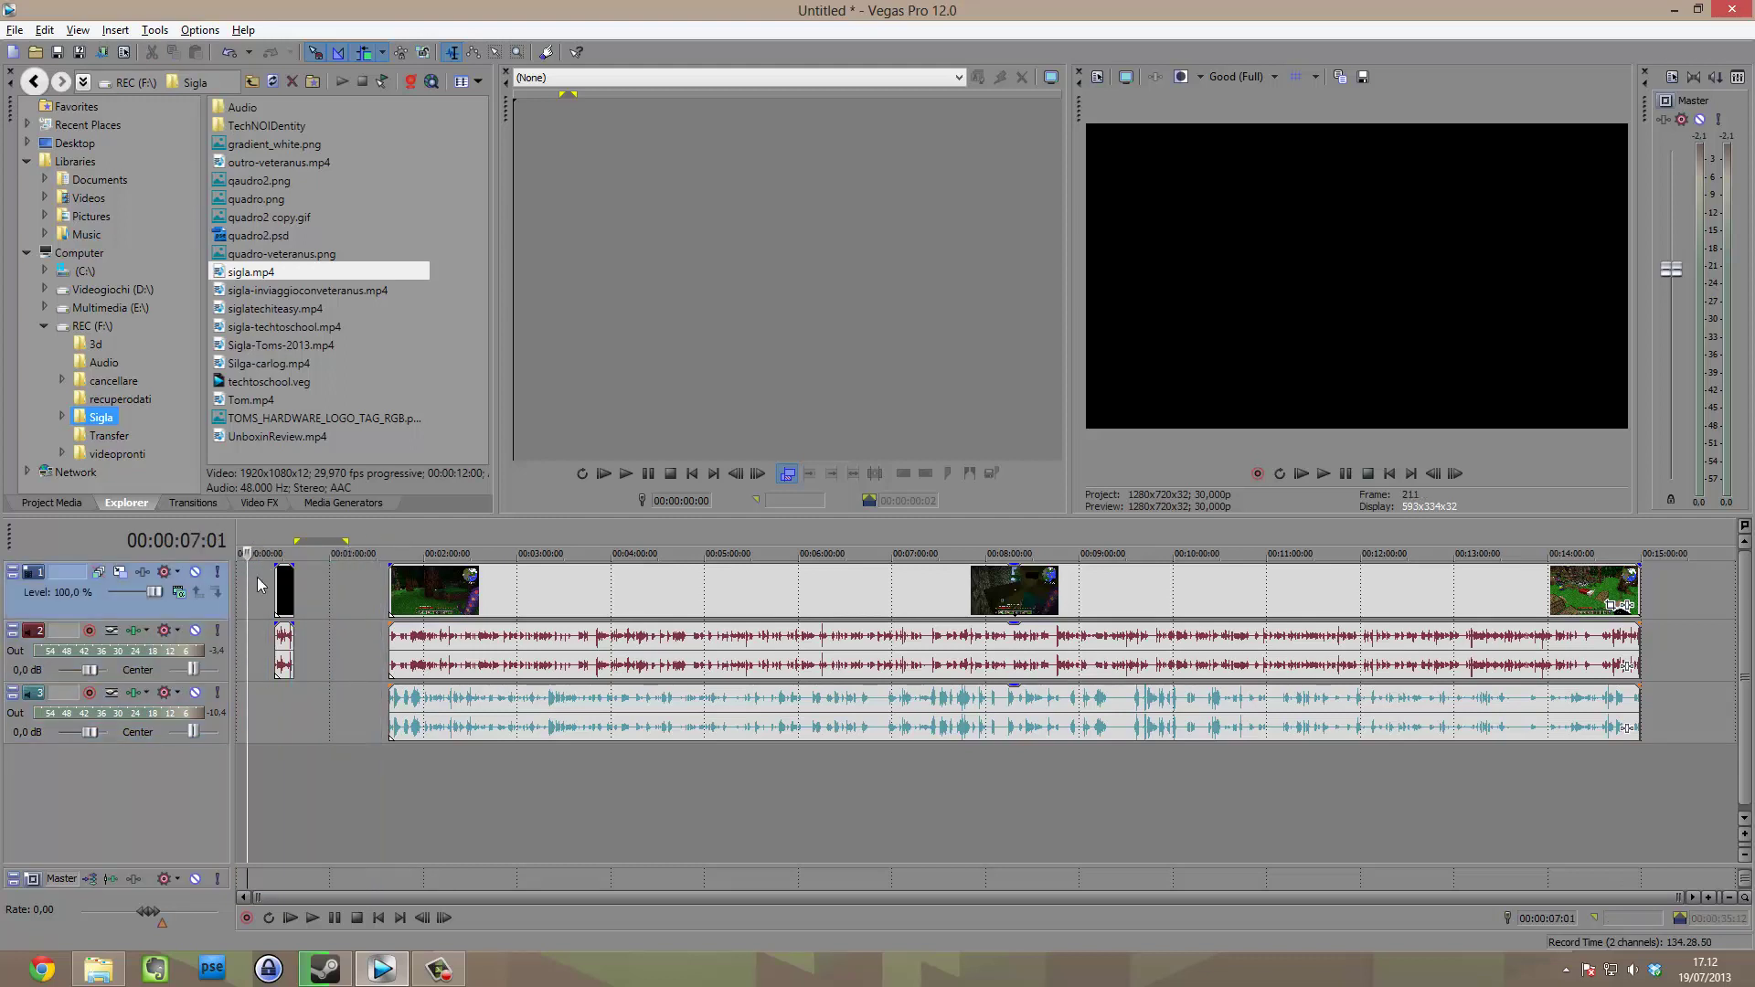
left_click(256, 578)
left_click(249, 571)
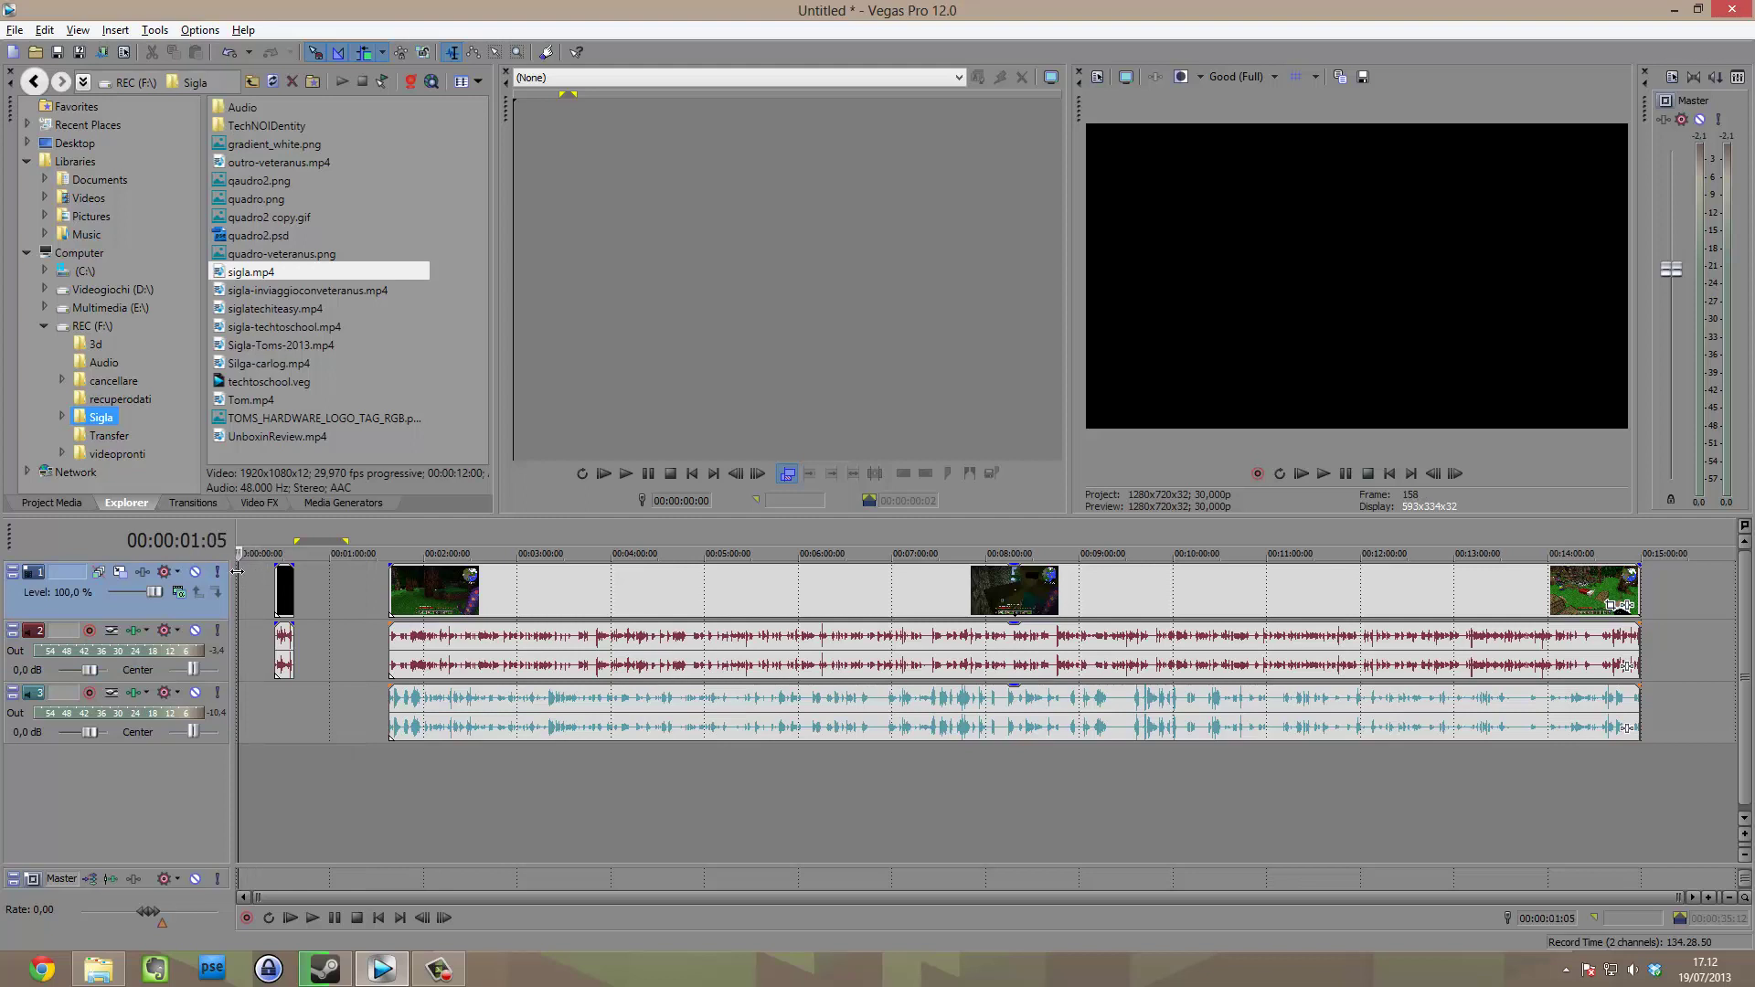
Play the timeline from the empty stretch at about 00:00:17 through the intro clip and pause beyond its end.
mouse_move(249, 571)
left_mouse_down()
mouse_move(311, 572)
mouse_move(246, 572)
mouse_move(263, 572)
left_mouse_up()
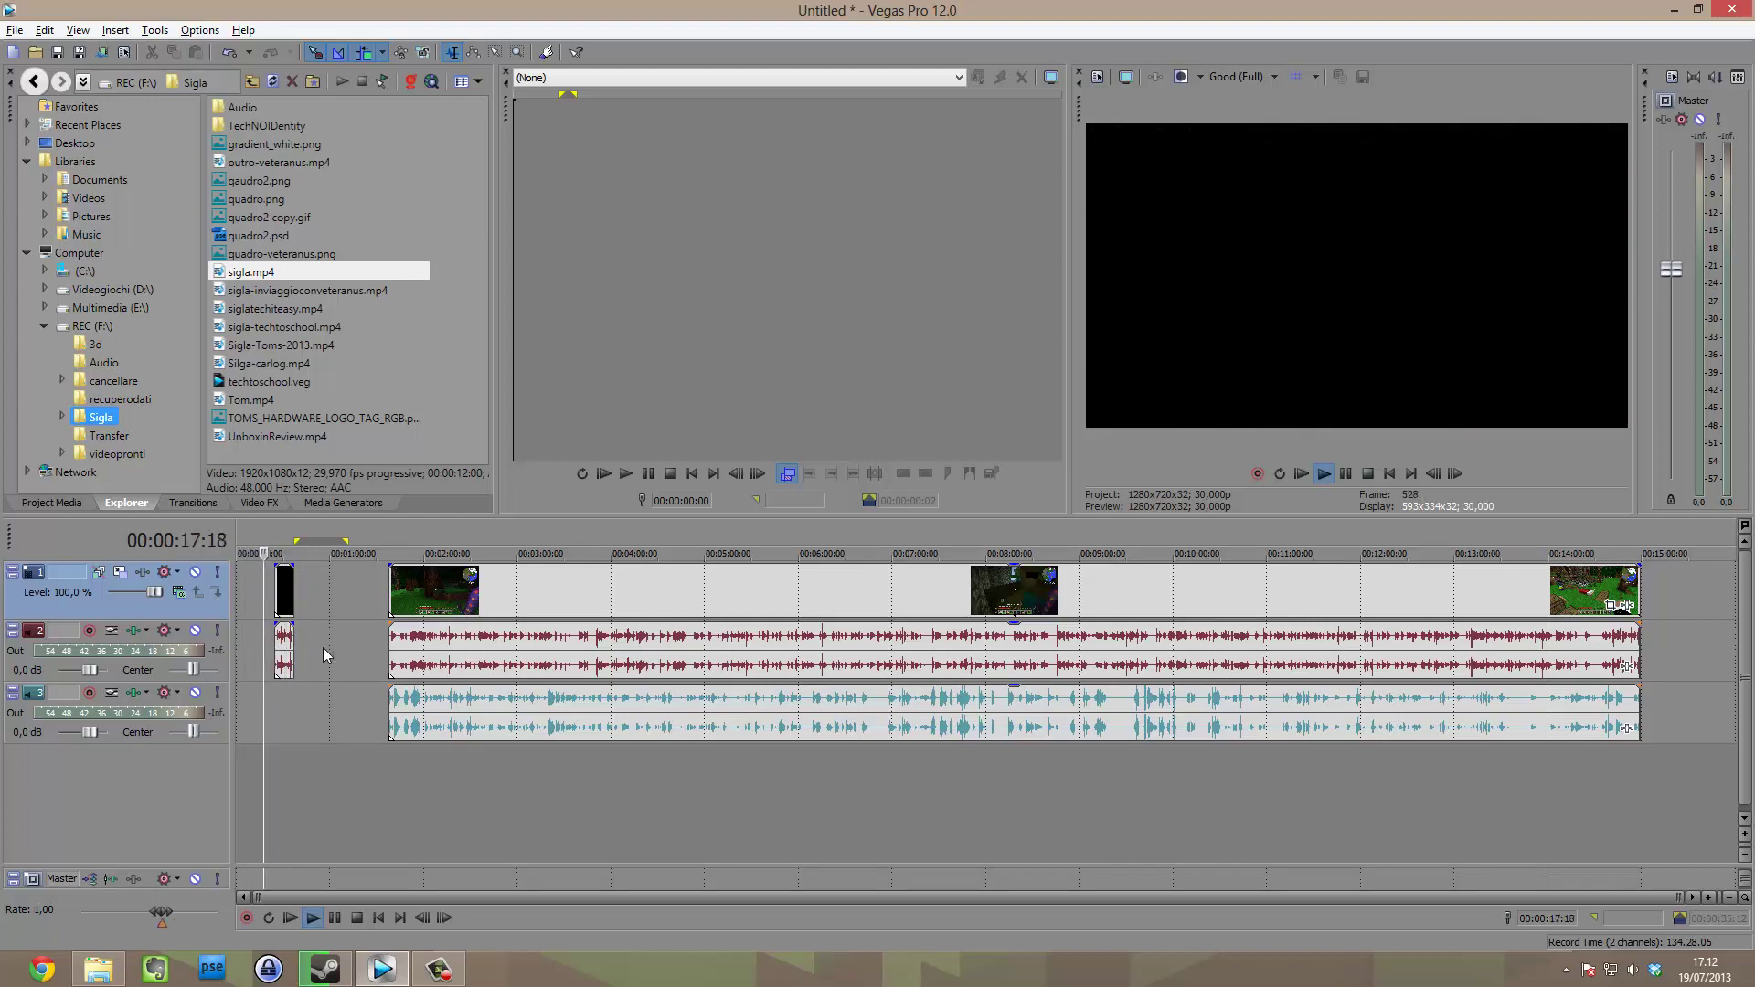
key("space")
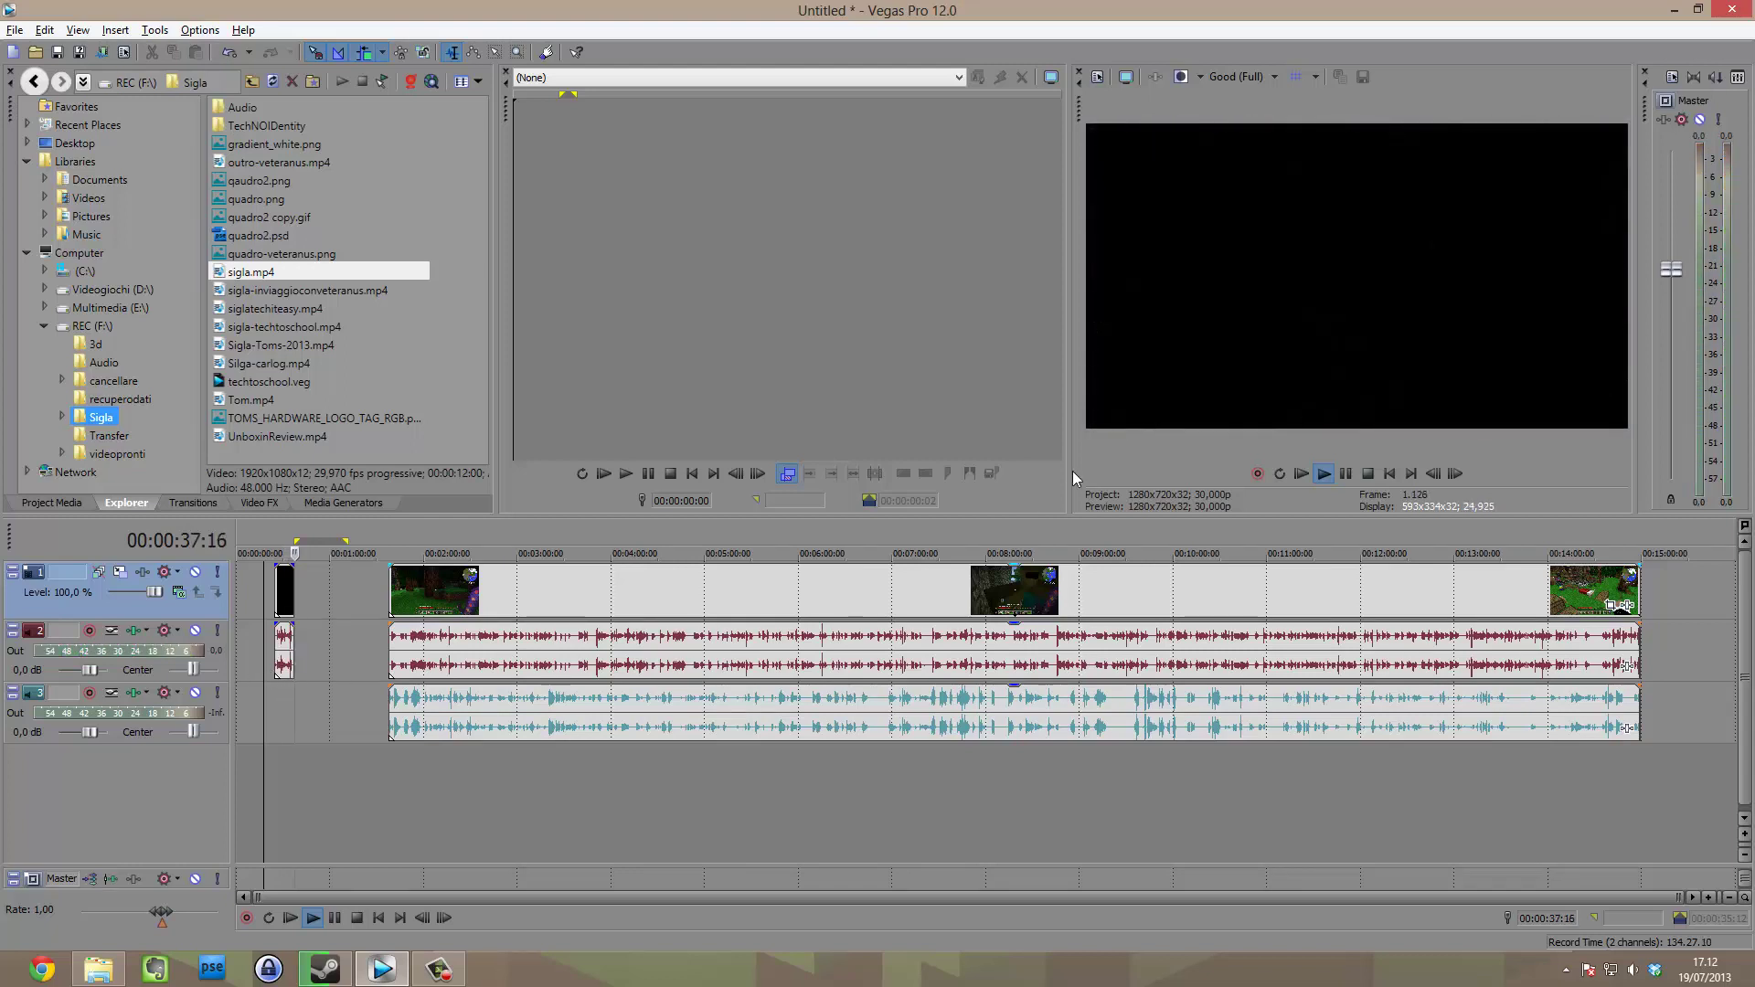
left_click(1340, 475)
Check the empty gaps before and after the intro clip with the cursor, finishing at 00:01:09:03.
left_click(326, 608)
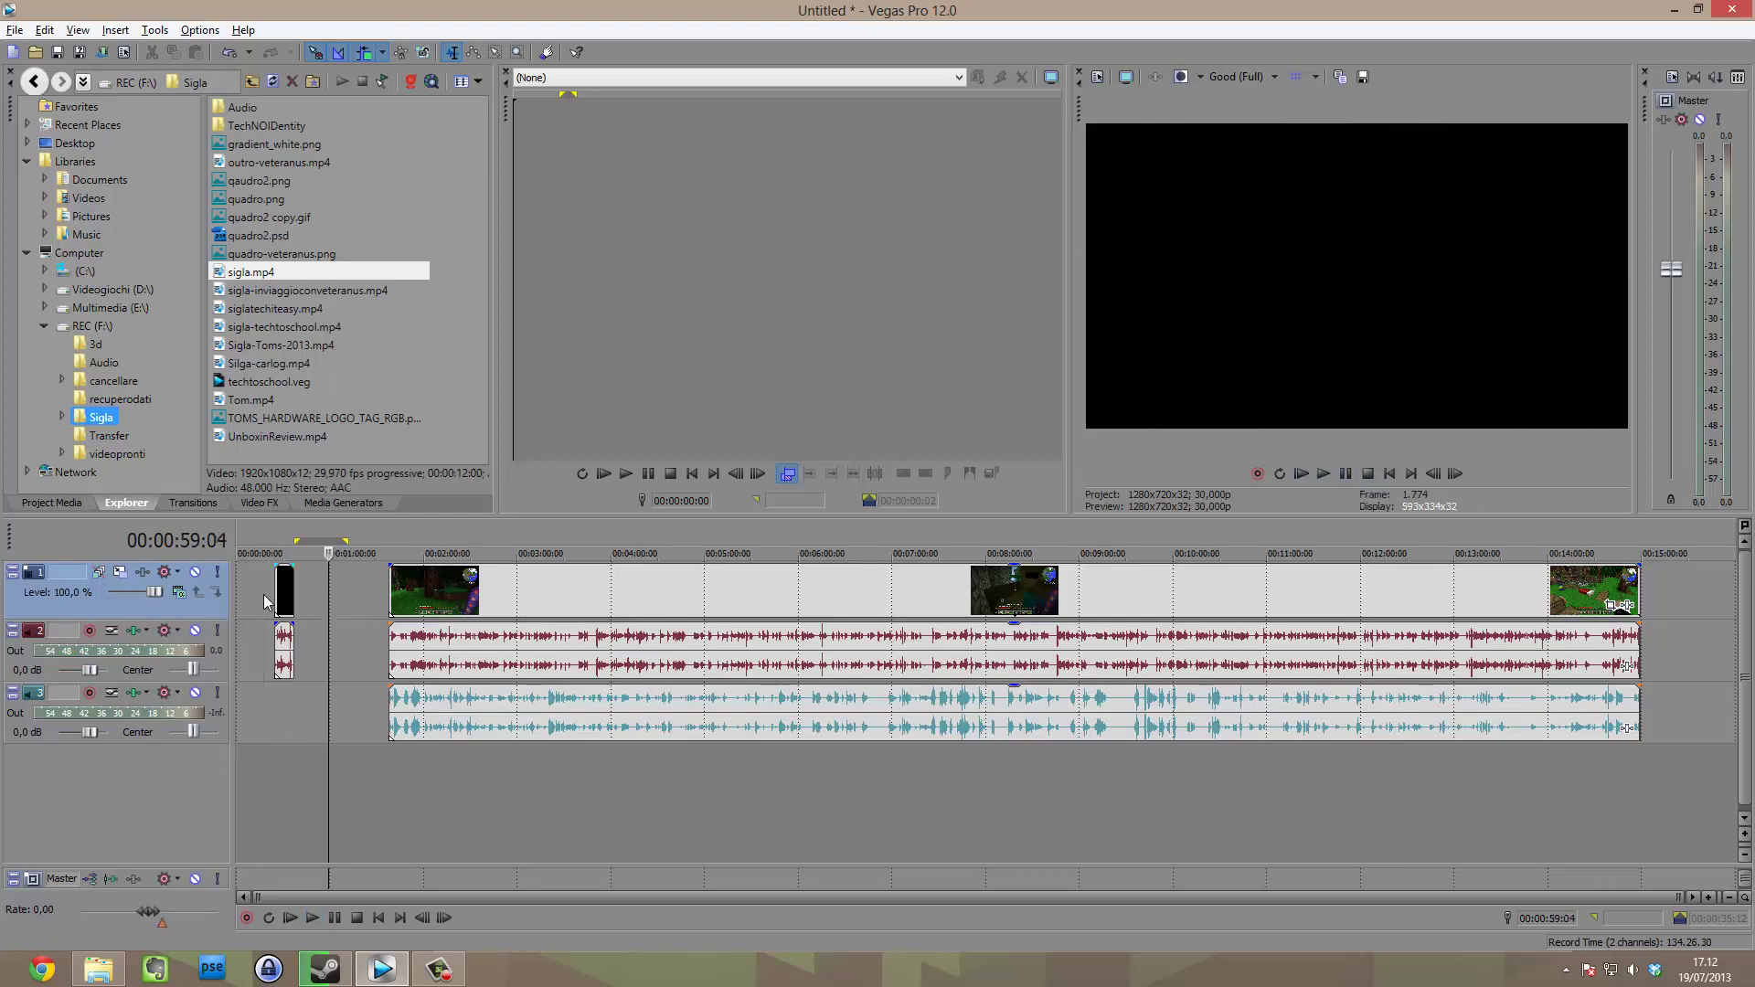
left_click(254, 589)
left_click(323, 569)
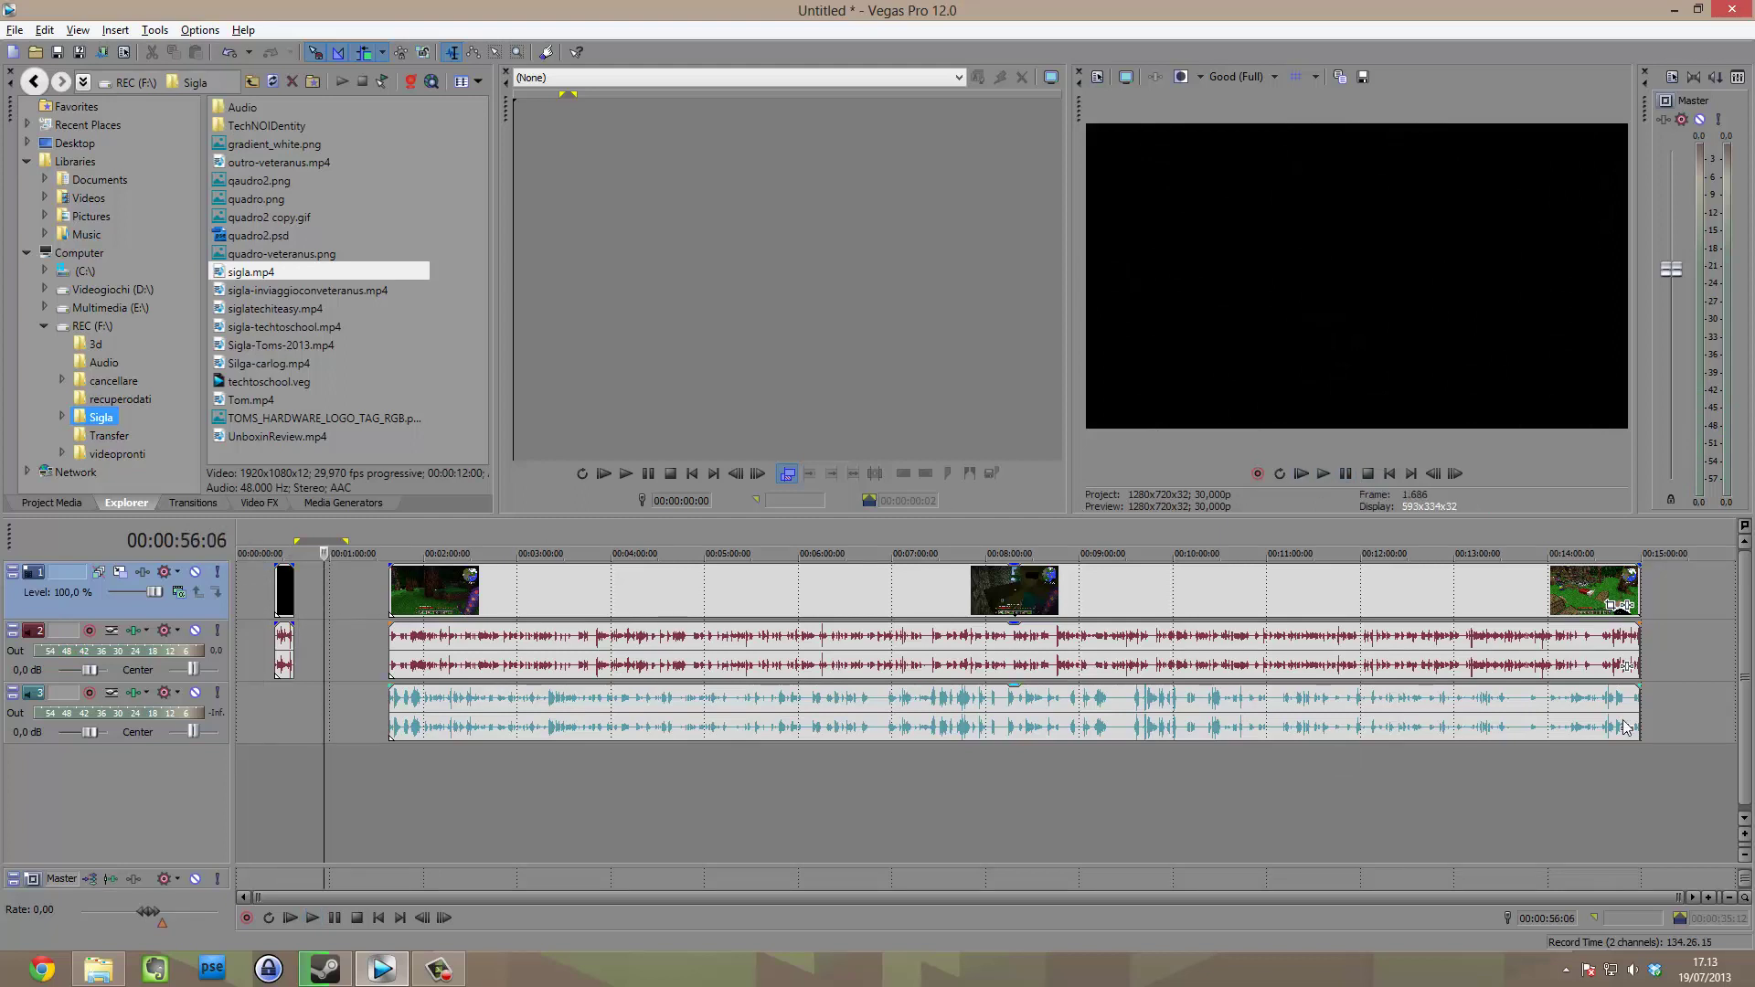
left_click(344, 606)
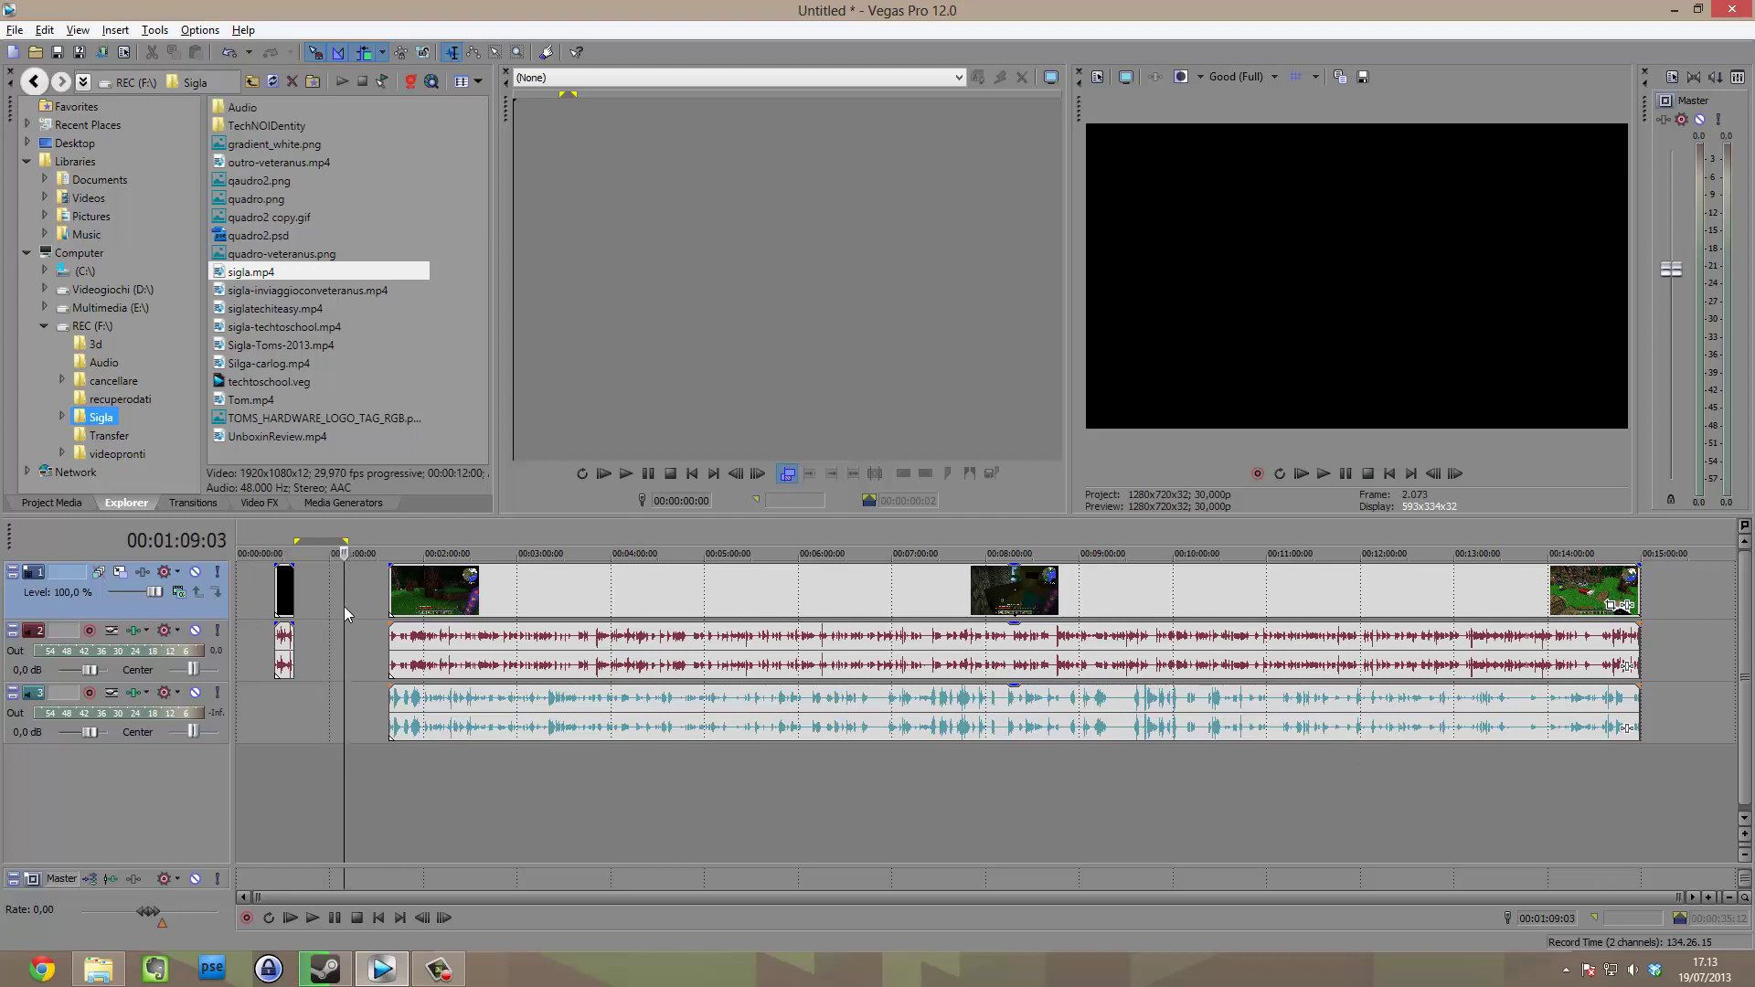
Move the intro clip to the very start of the timeline, with the gameplay clips shifting along.
left_click(285, 585)
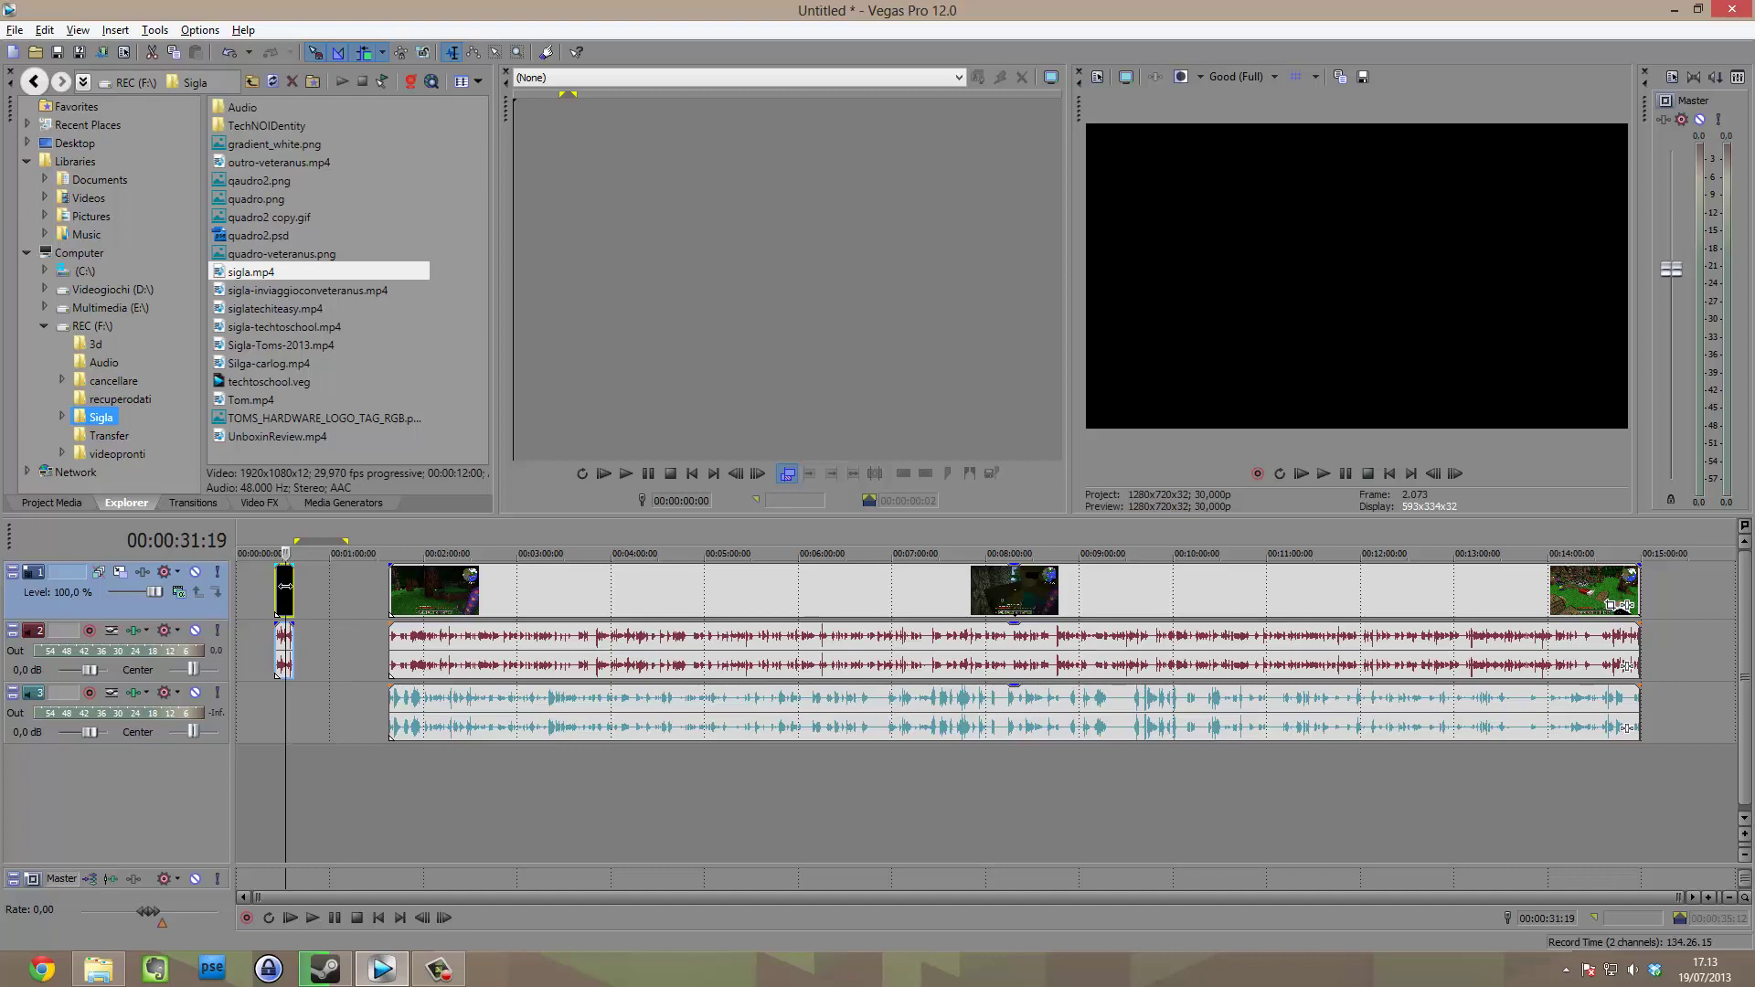
left_click(316, 591)
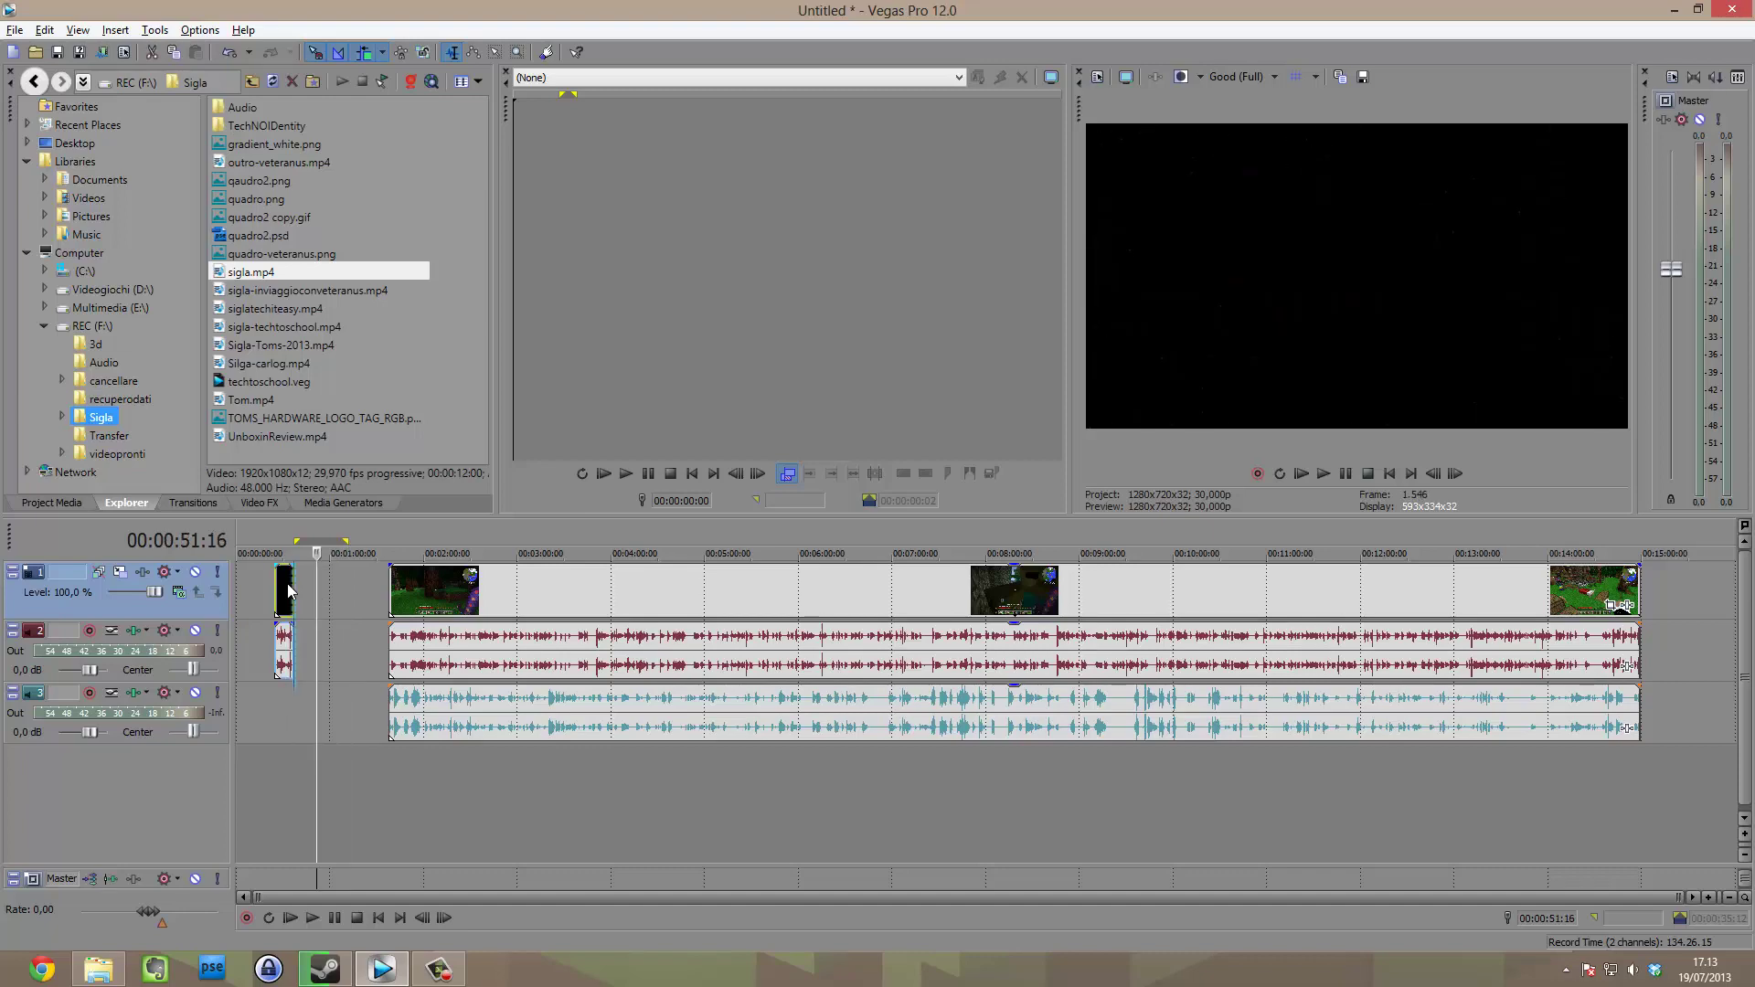
mouse_move(288, 590)
left_mouse_down()
mouse_move(793, 593)
mouse_move(302, 592)
left_mouse_up()
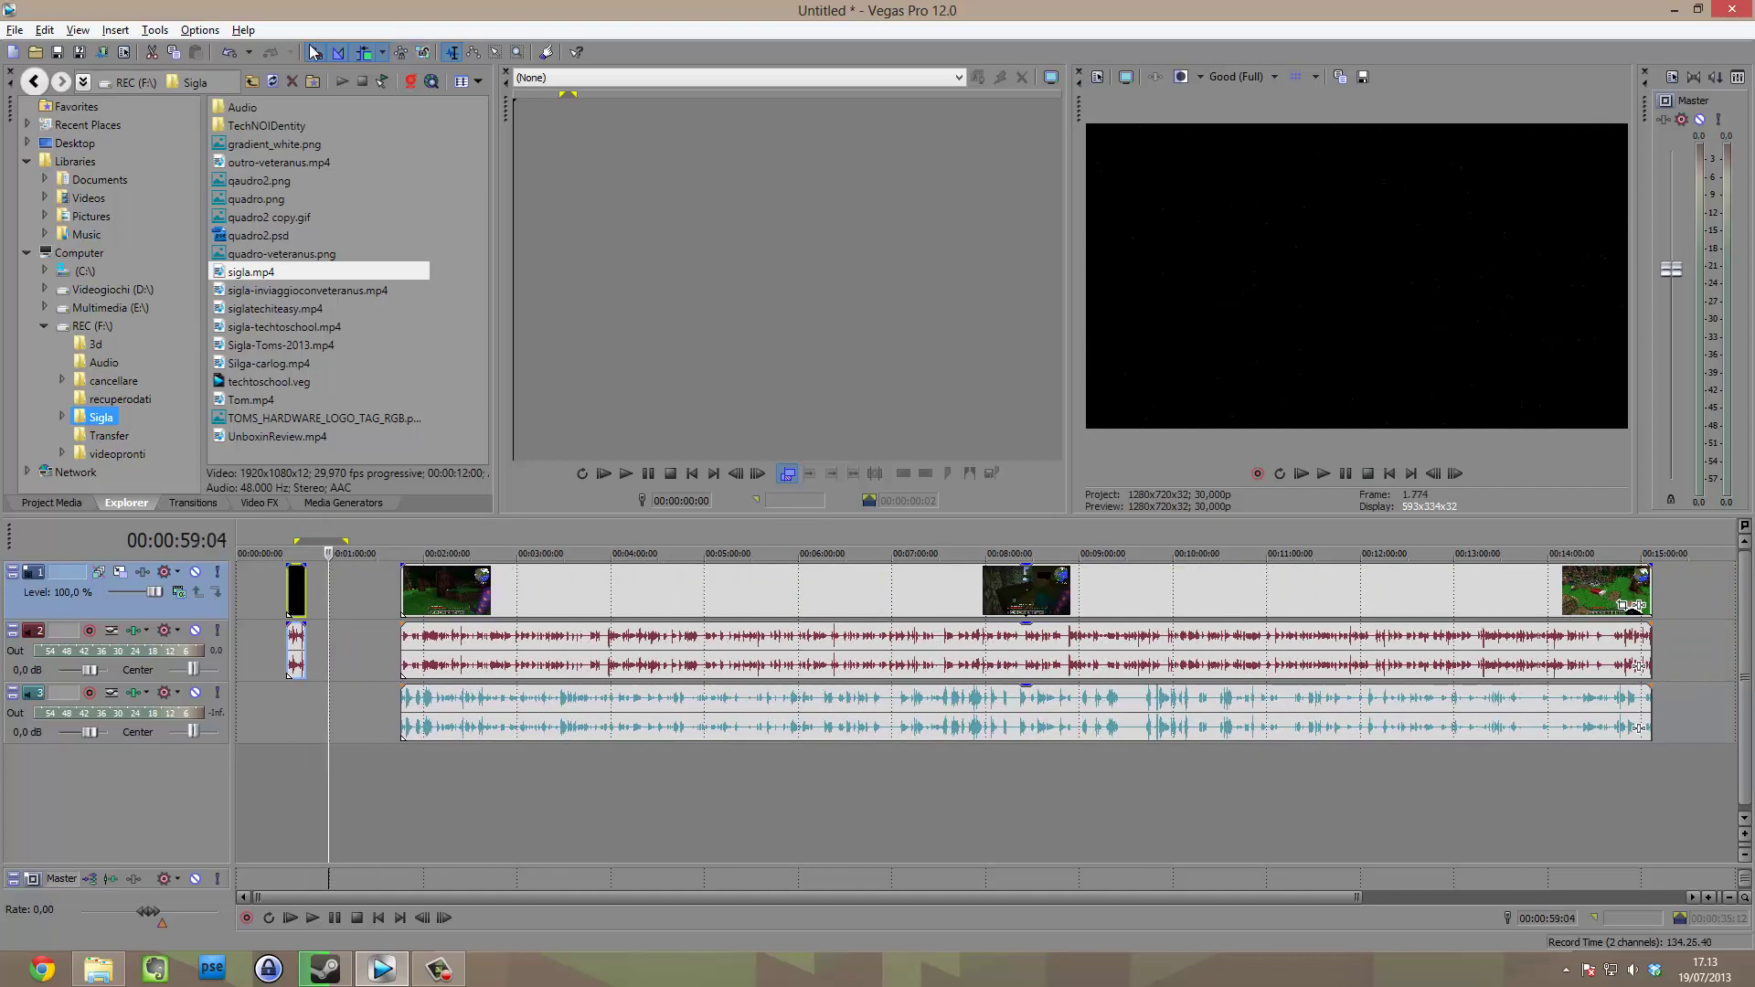
left_click(357, 601)
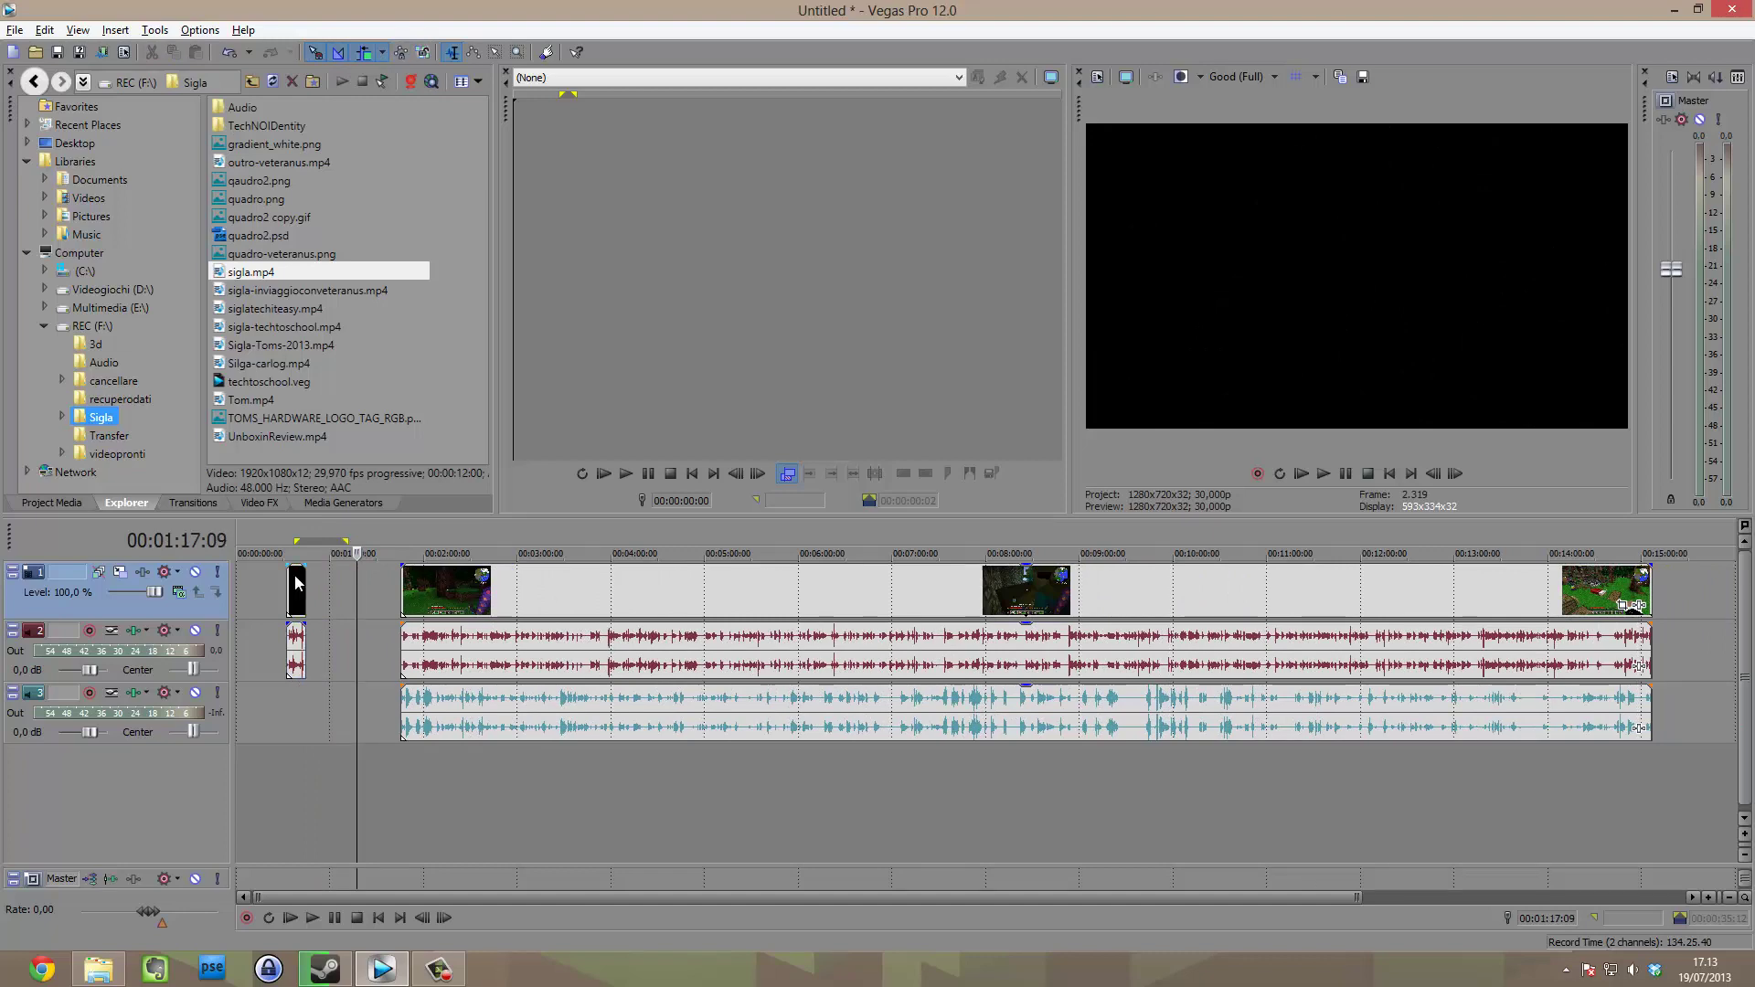
left_click_drag(296, 592, 250, 582)
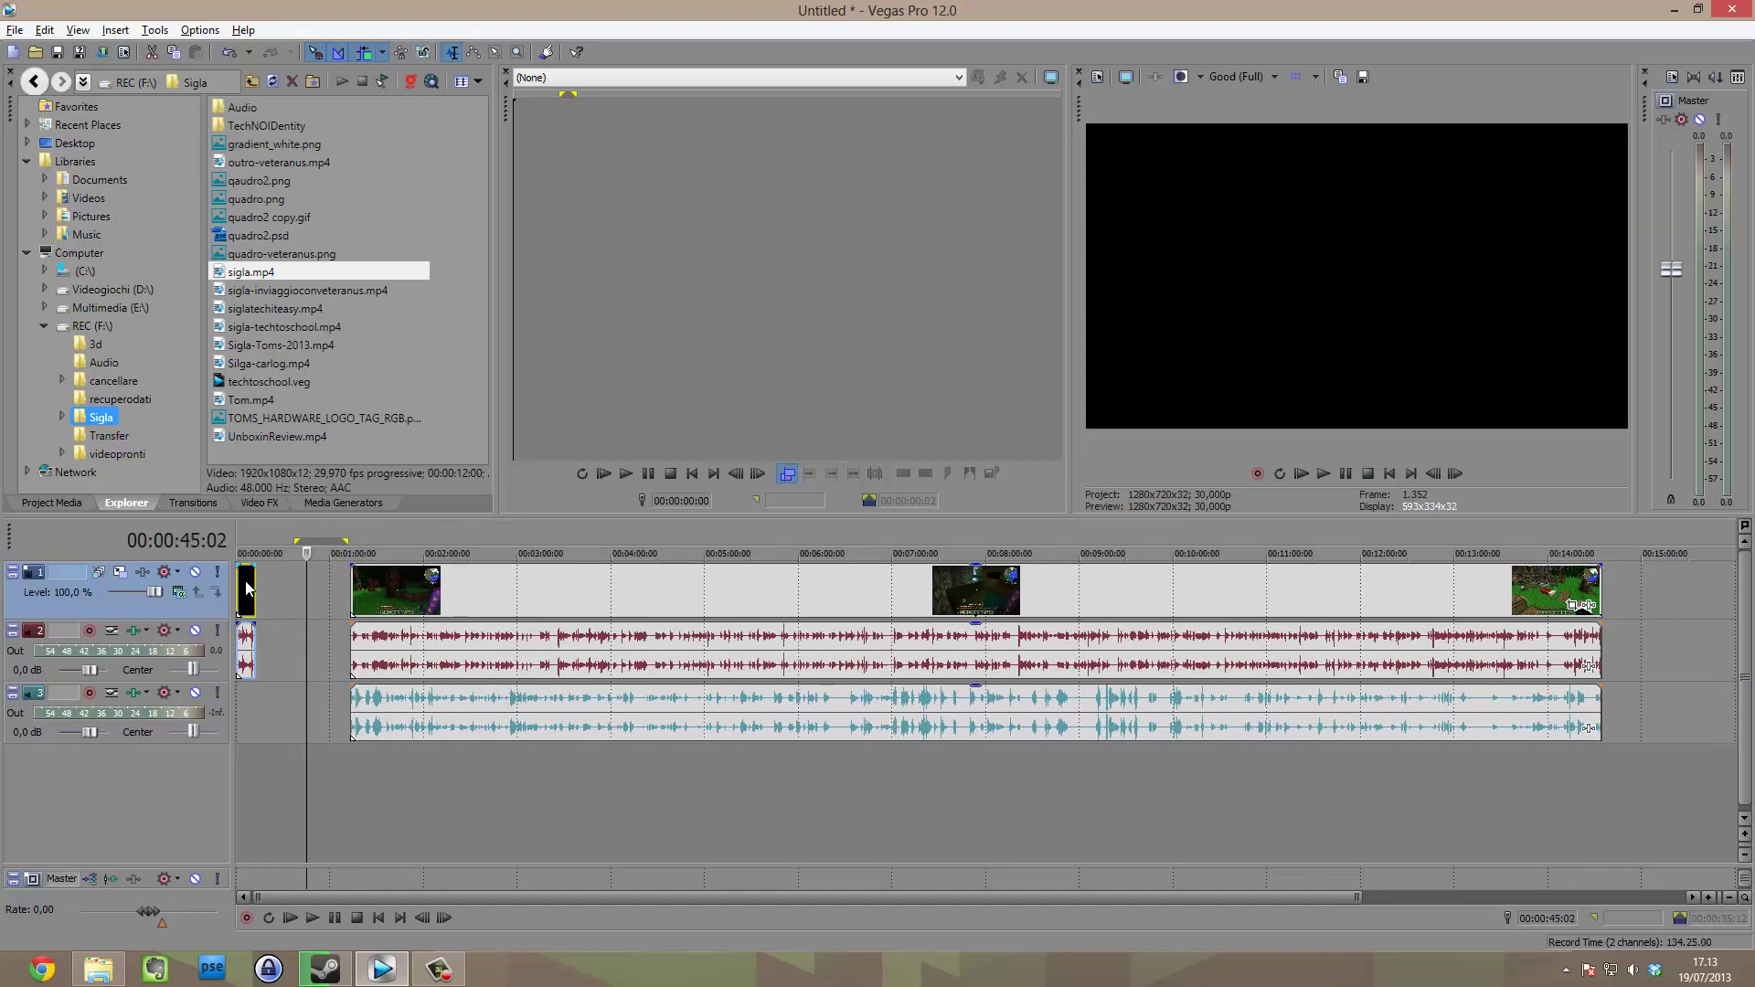
Return the cursor to 00:00:00:00 and briefly play the start of the intro clip.
left_click_drag(306, 608, 174, 601)
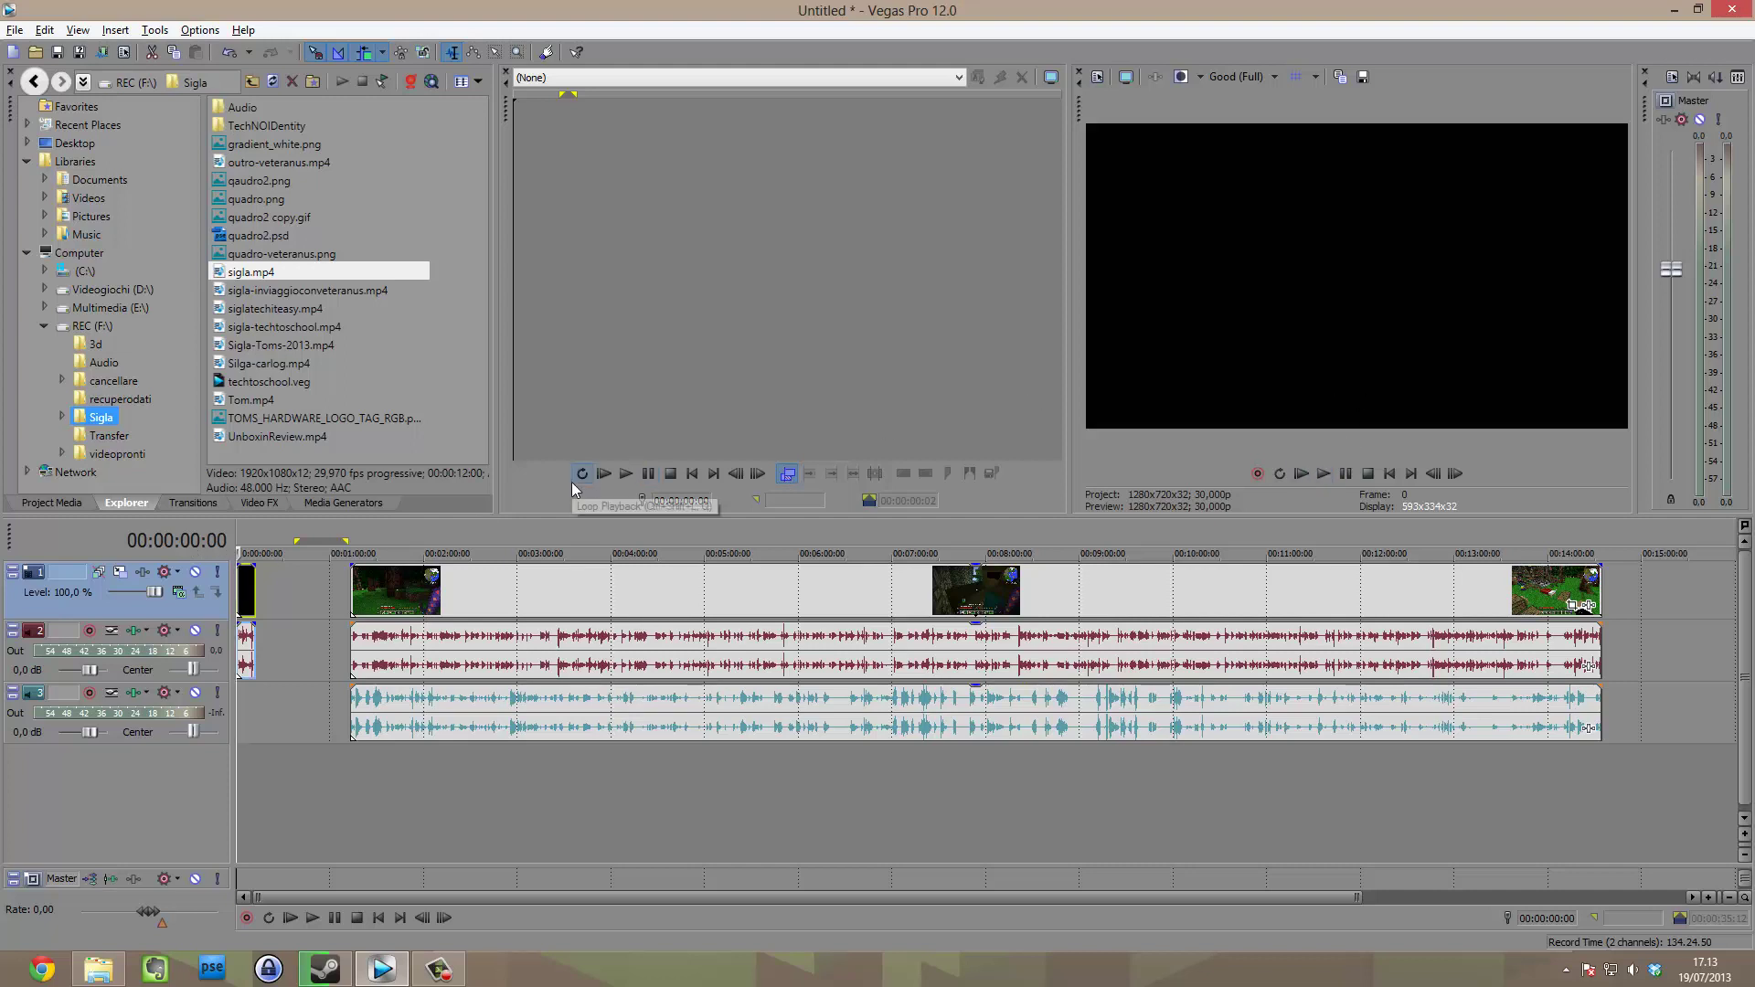
key("space")
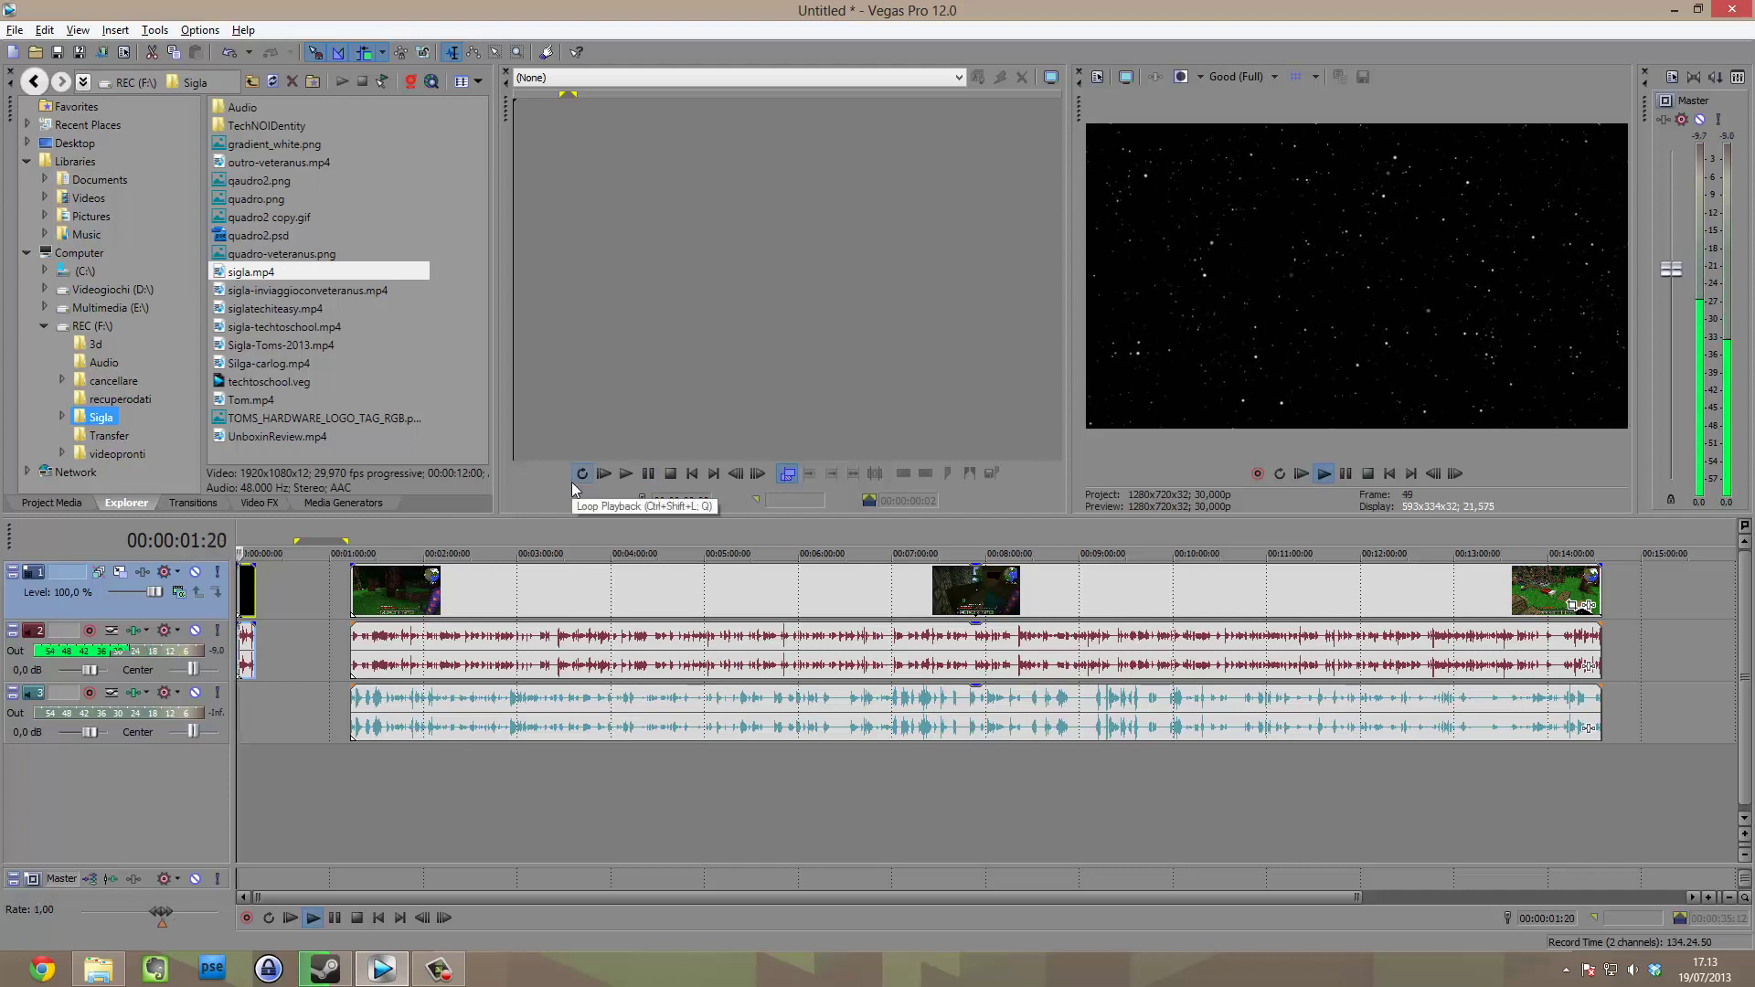
key("space")
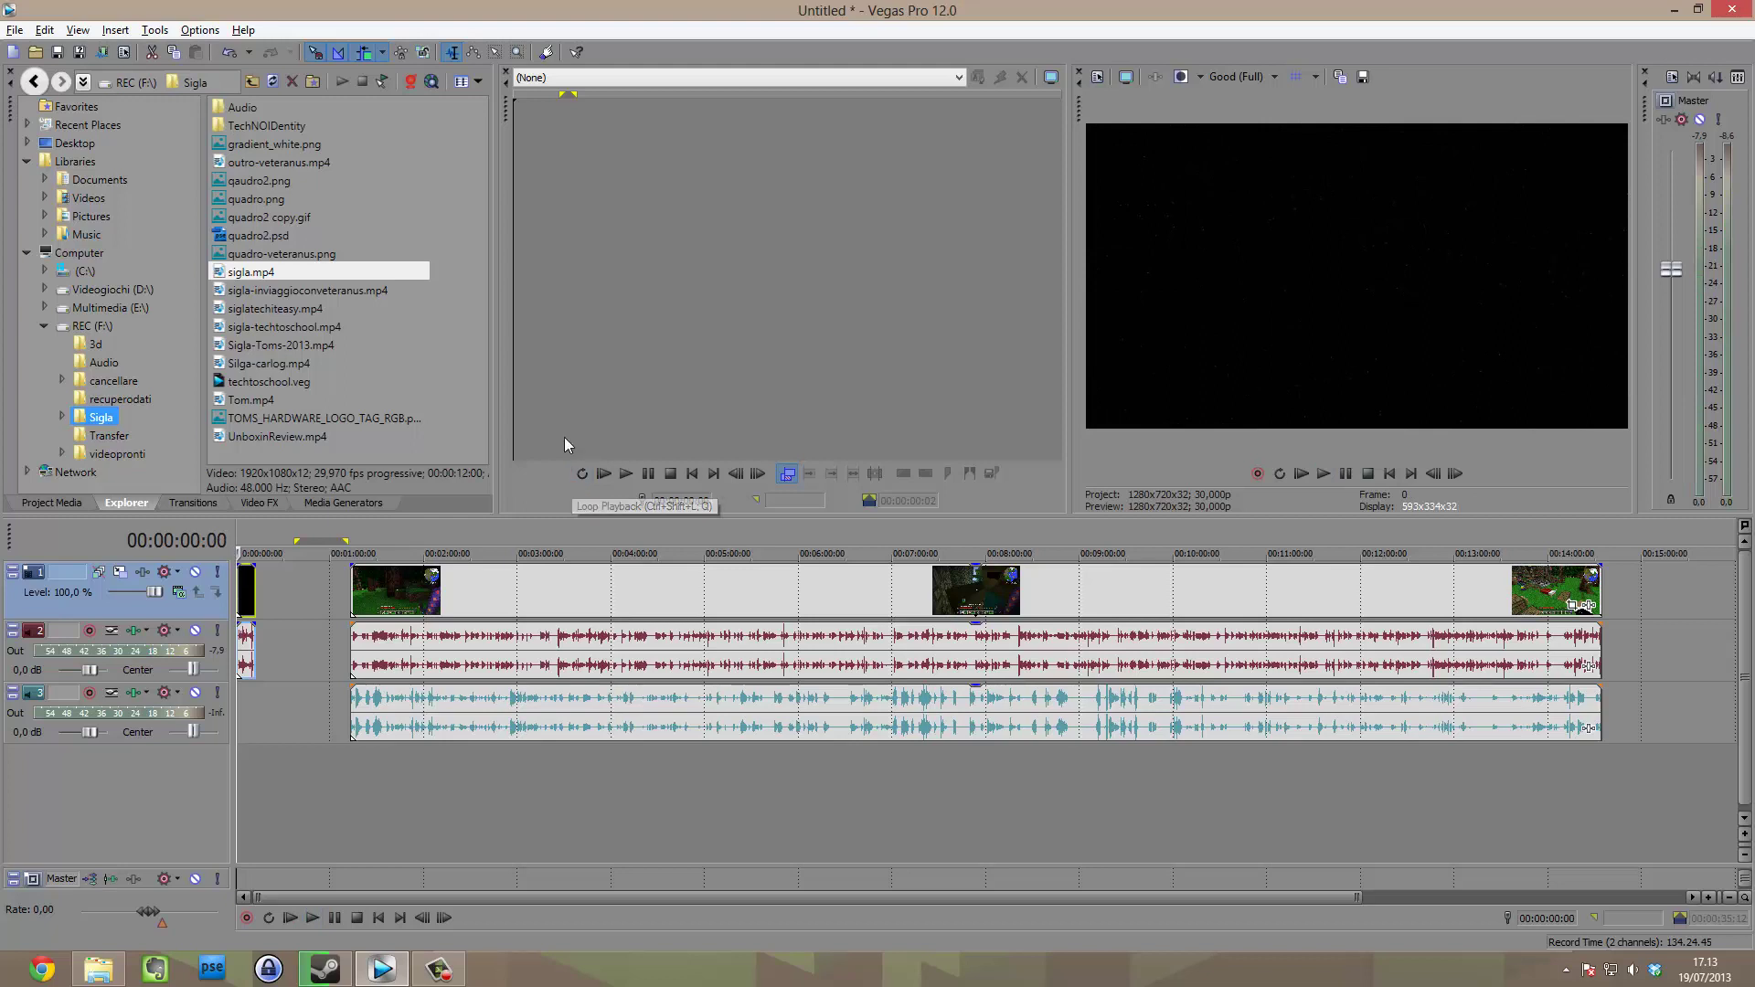
Move the gameplay clip with its audio tracks up against the end of the intro clip at 00:00:12:00.
left_click(311, 598)
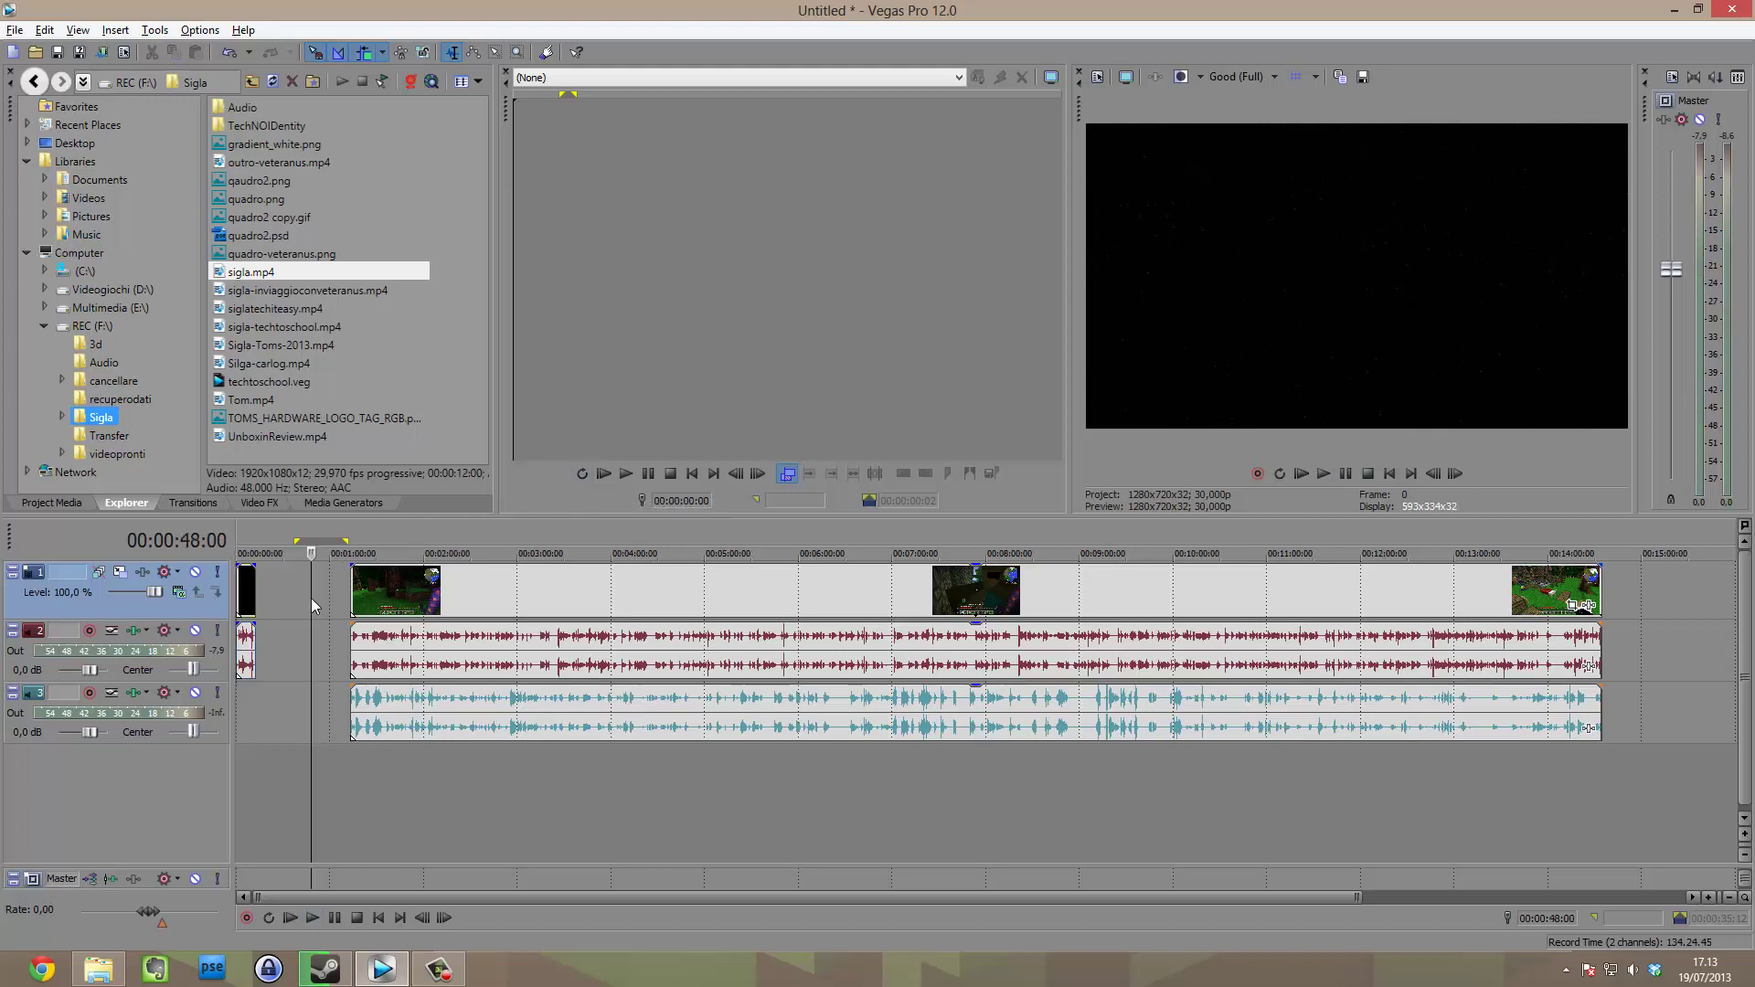
left_click(534, 589)
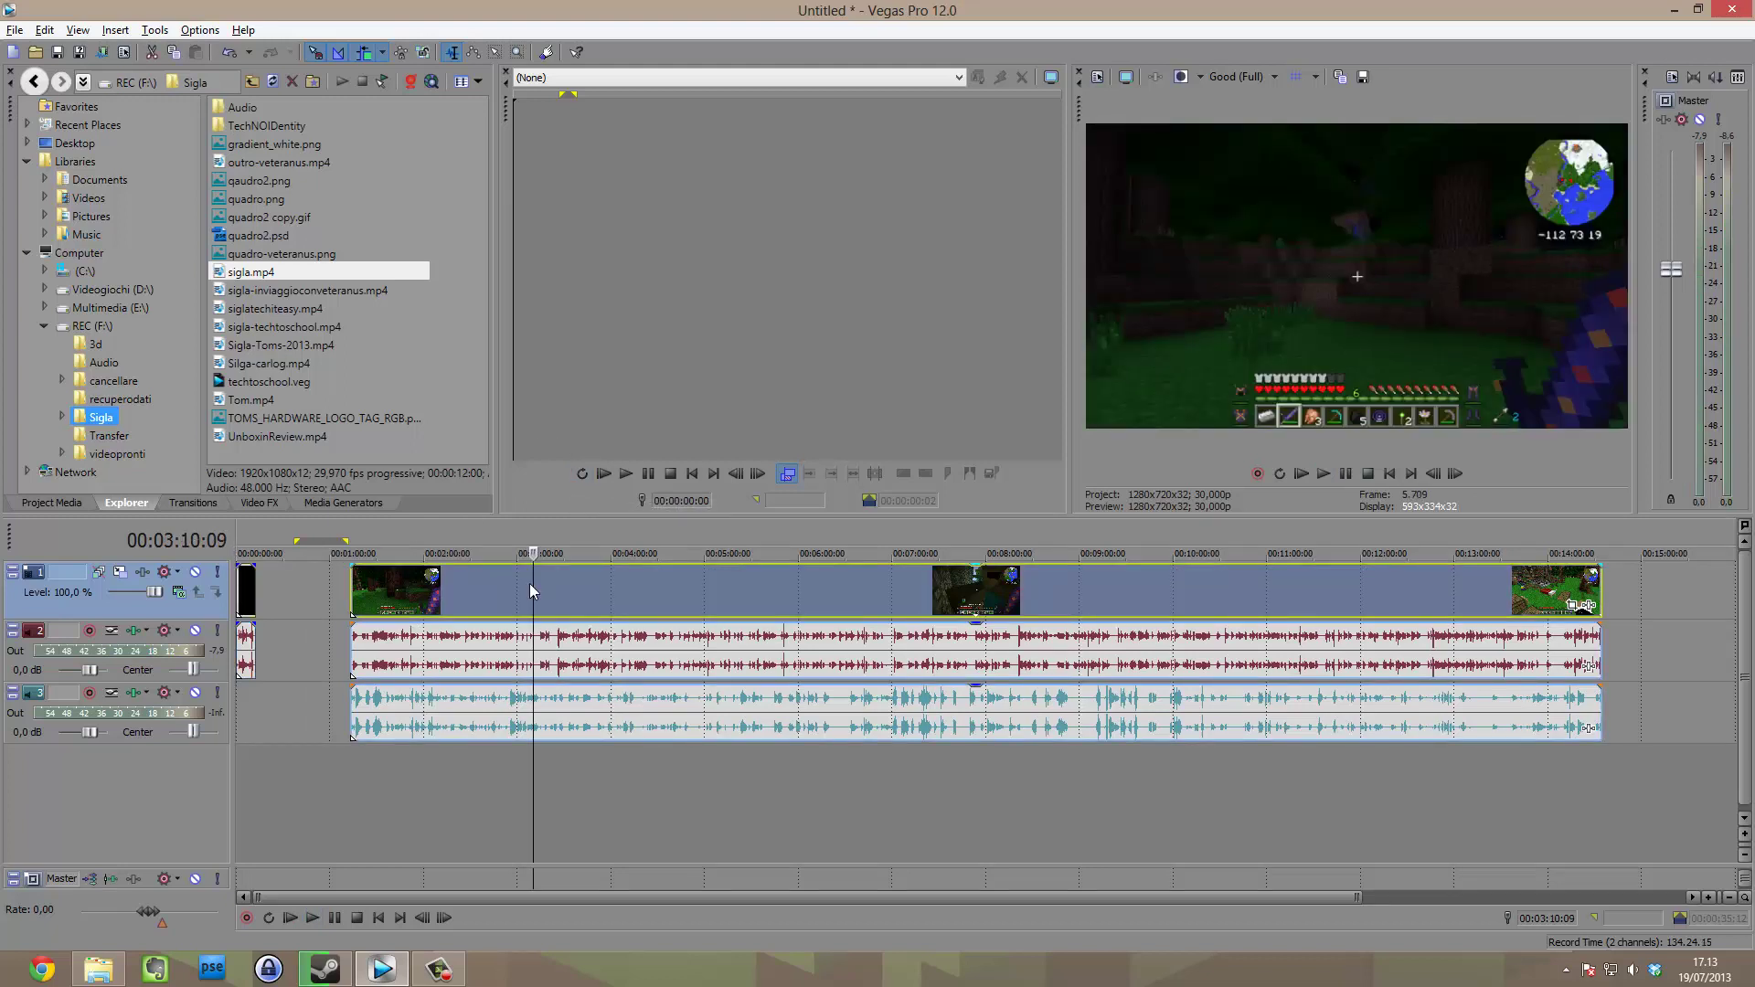
key("XF86AudioLowerVolume")
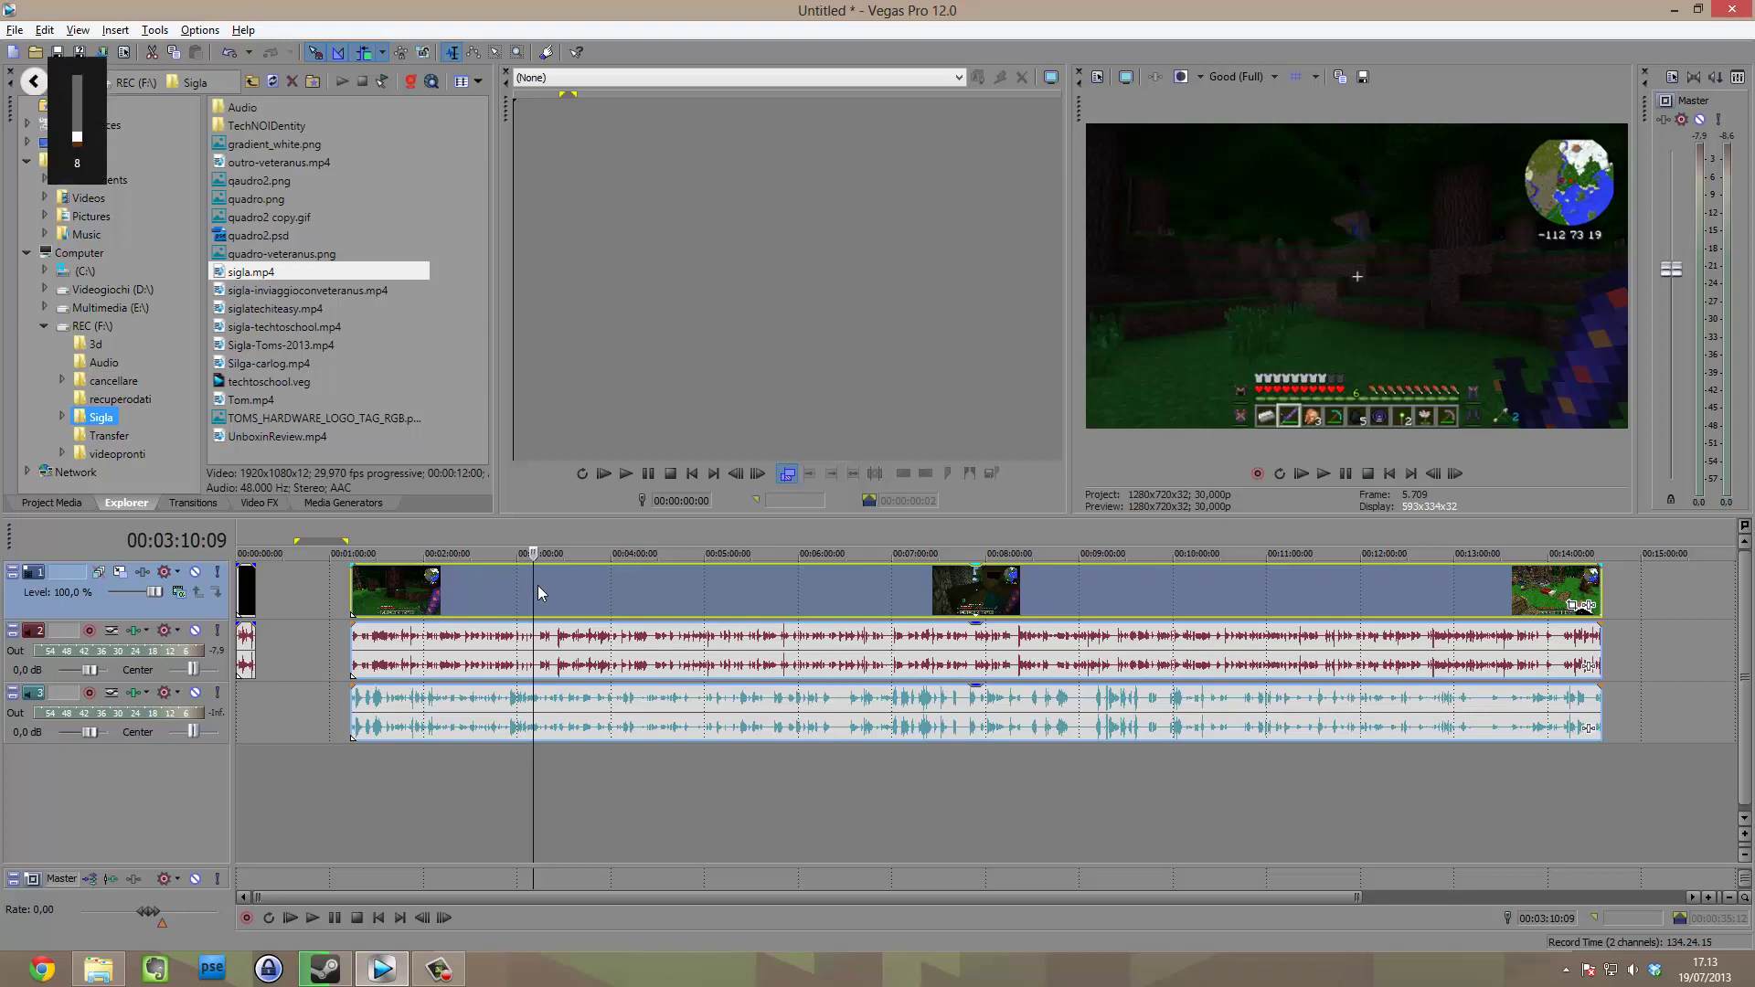
left_click_drag(490, 596, 388, 609)
left_click(436, 572)
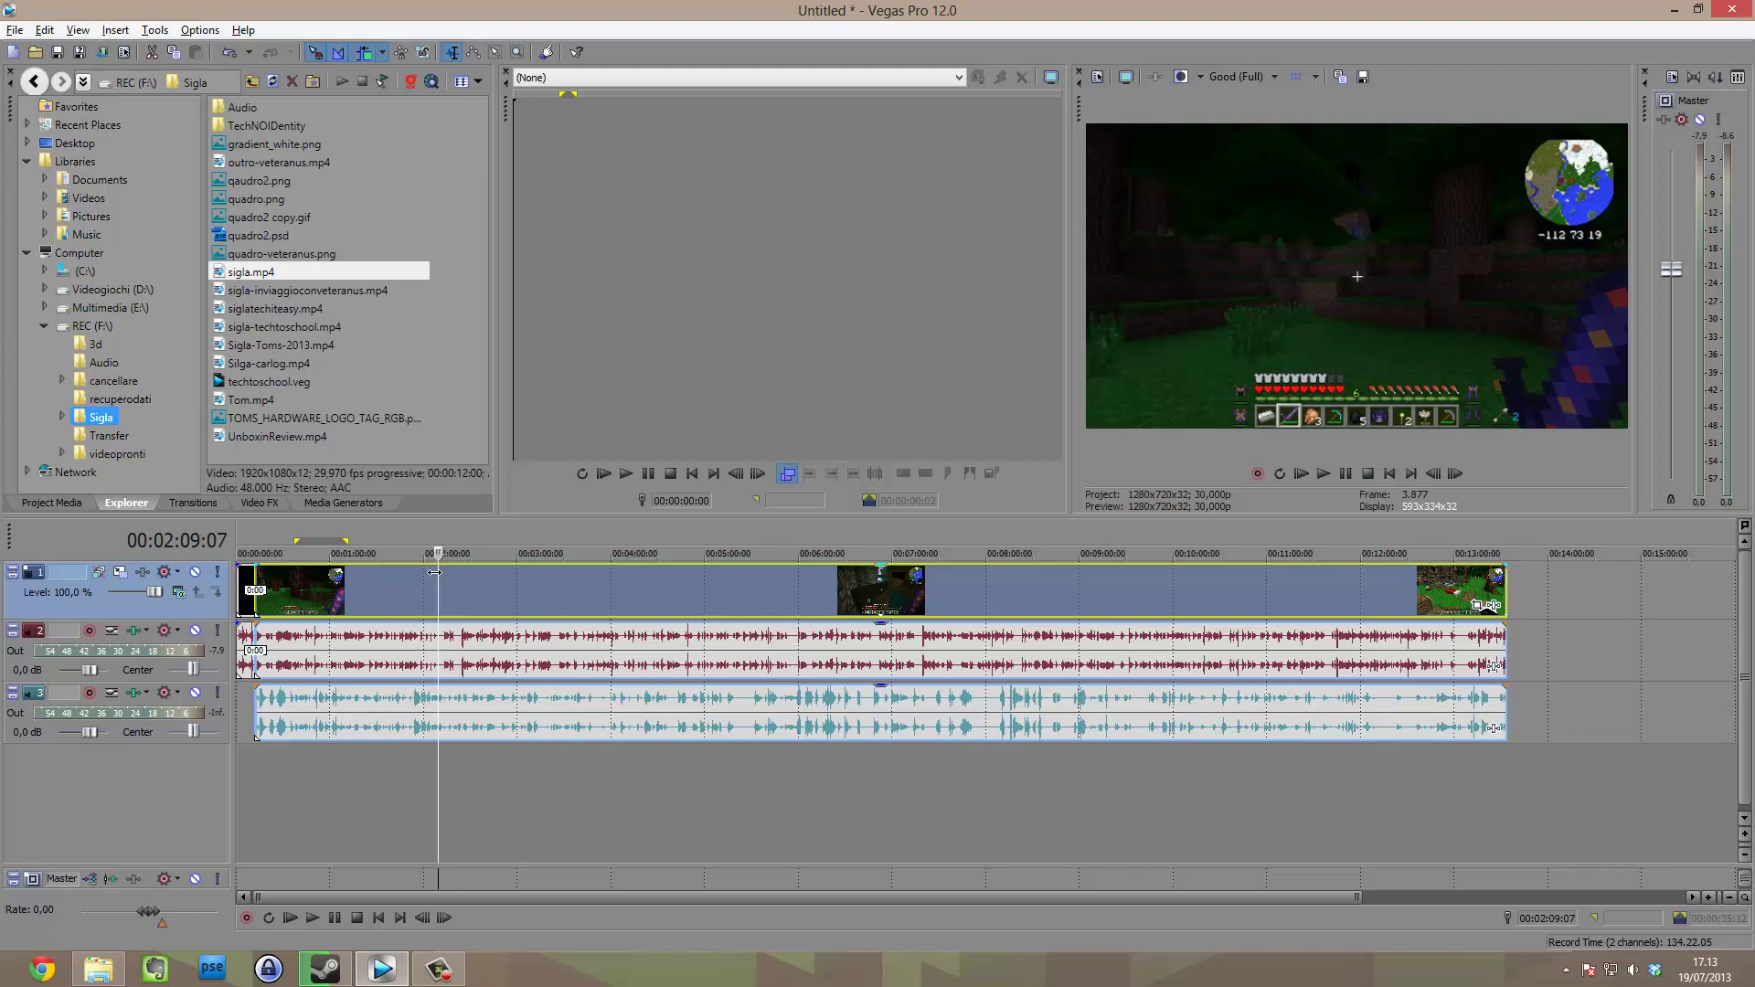
Check the join between intro and gameplay at 00:00:12:00, and play across it from 00:00:08:20.
left_click(256, 775)
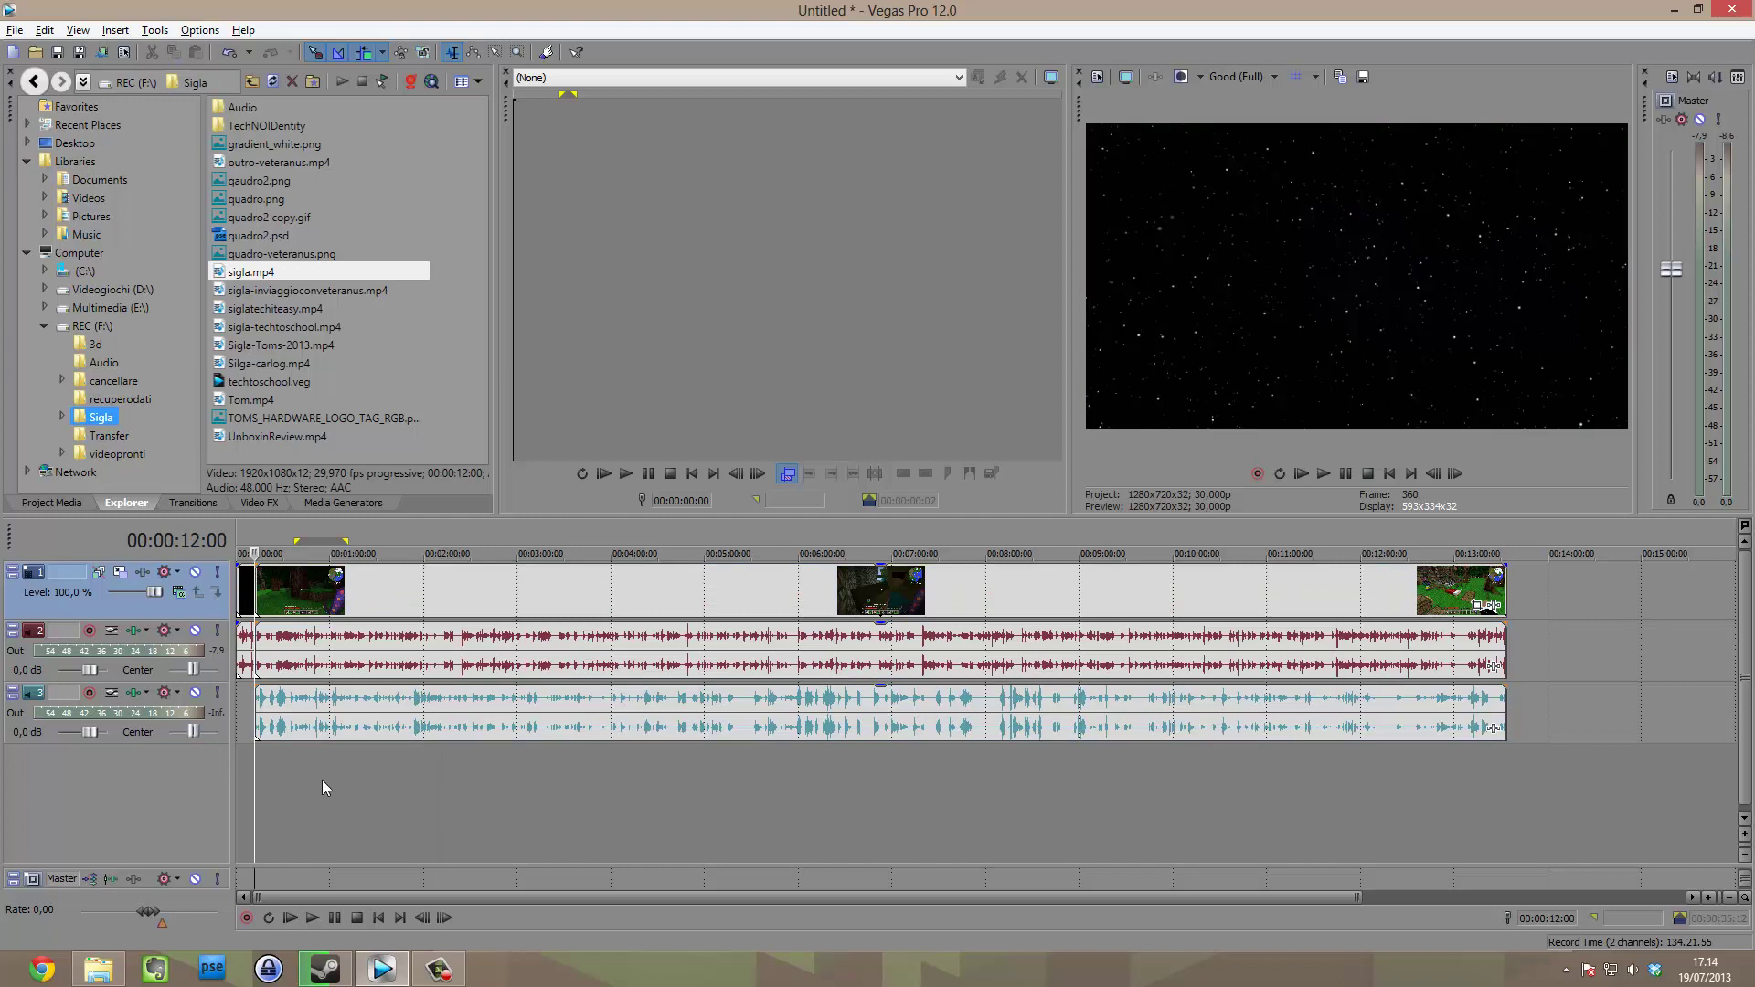
mouse_move(392, 576)
left_mouse_down()
mouse_move(416, 577)
mouse_move(384, 608)
left_mouse_up()
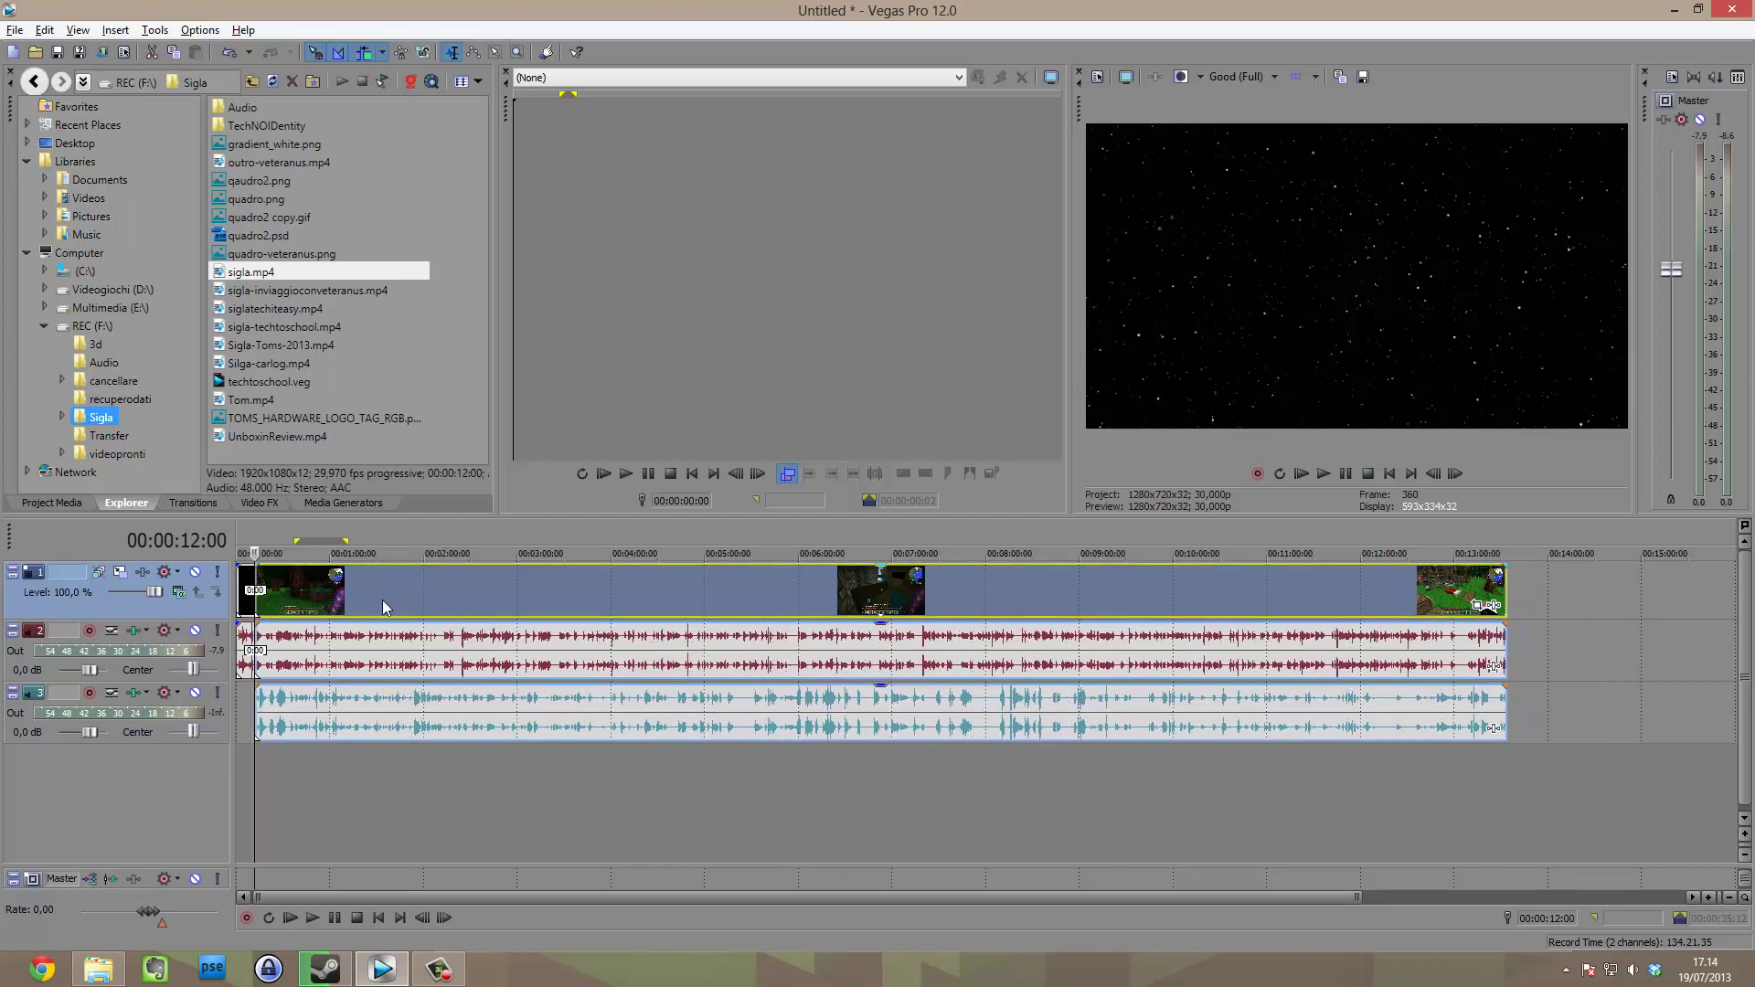
left_click(292, 797)
scroll(293, 798, "up", 2)
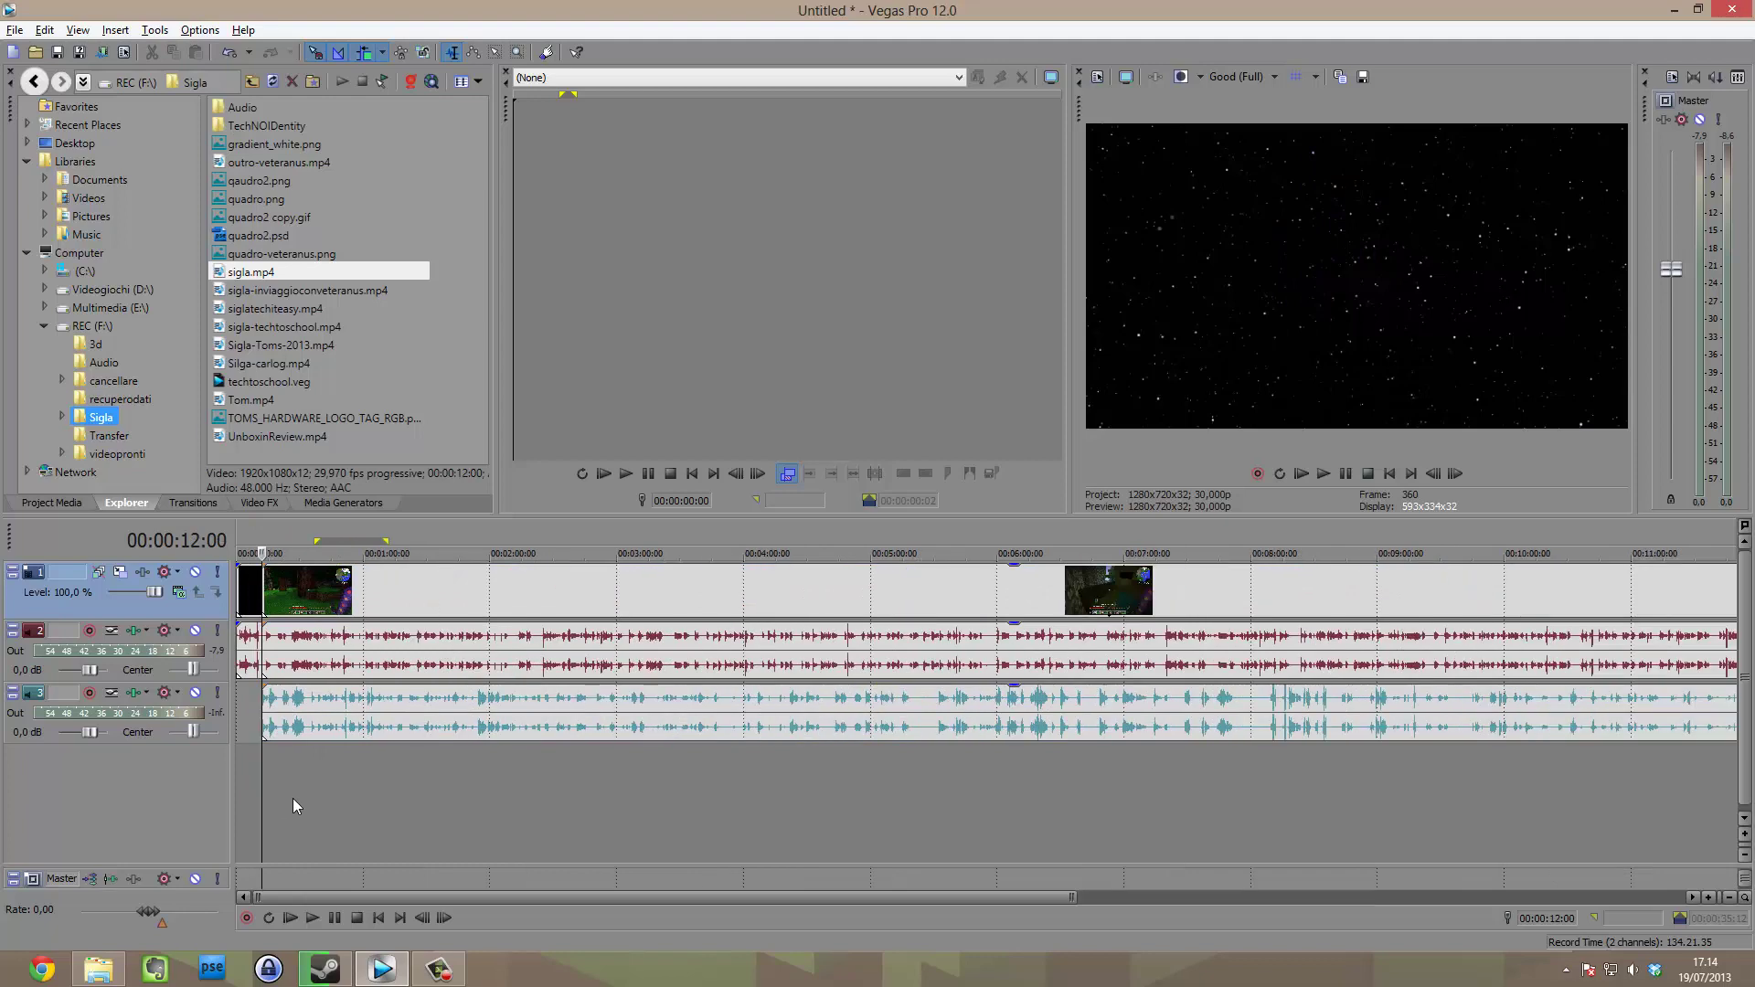
mouse_move(264, 797)
left_mouse_down()
mouse_move(238, 786)
mouse_move(253, 785)
left_mouse_up()
key("space")
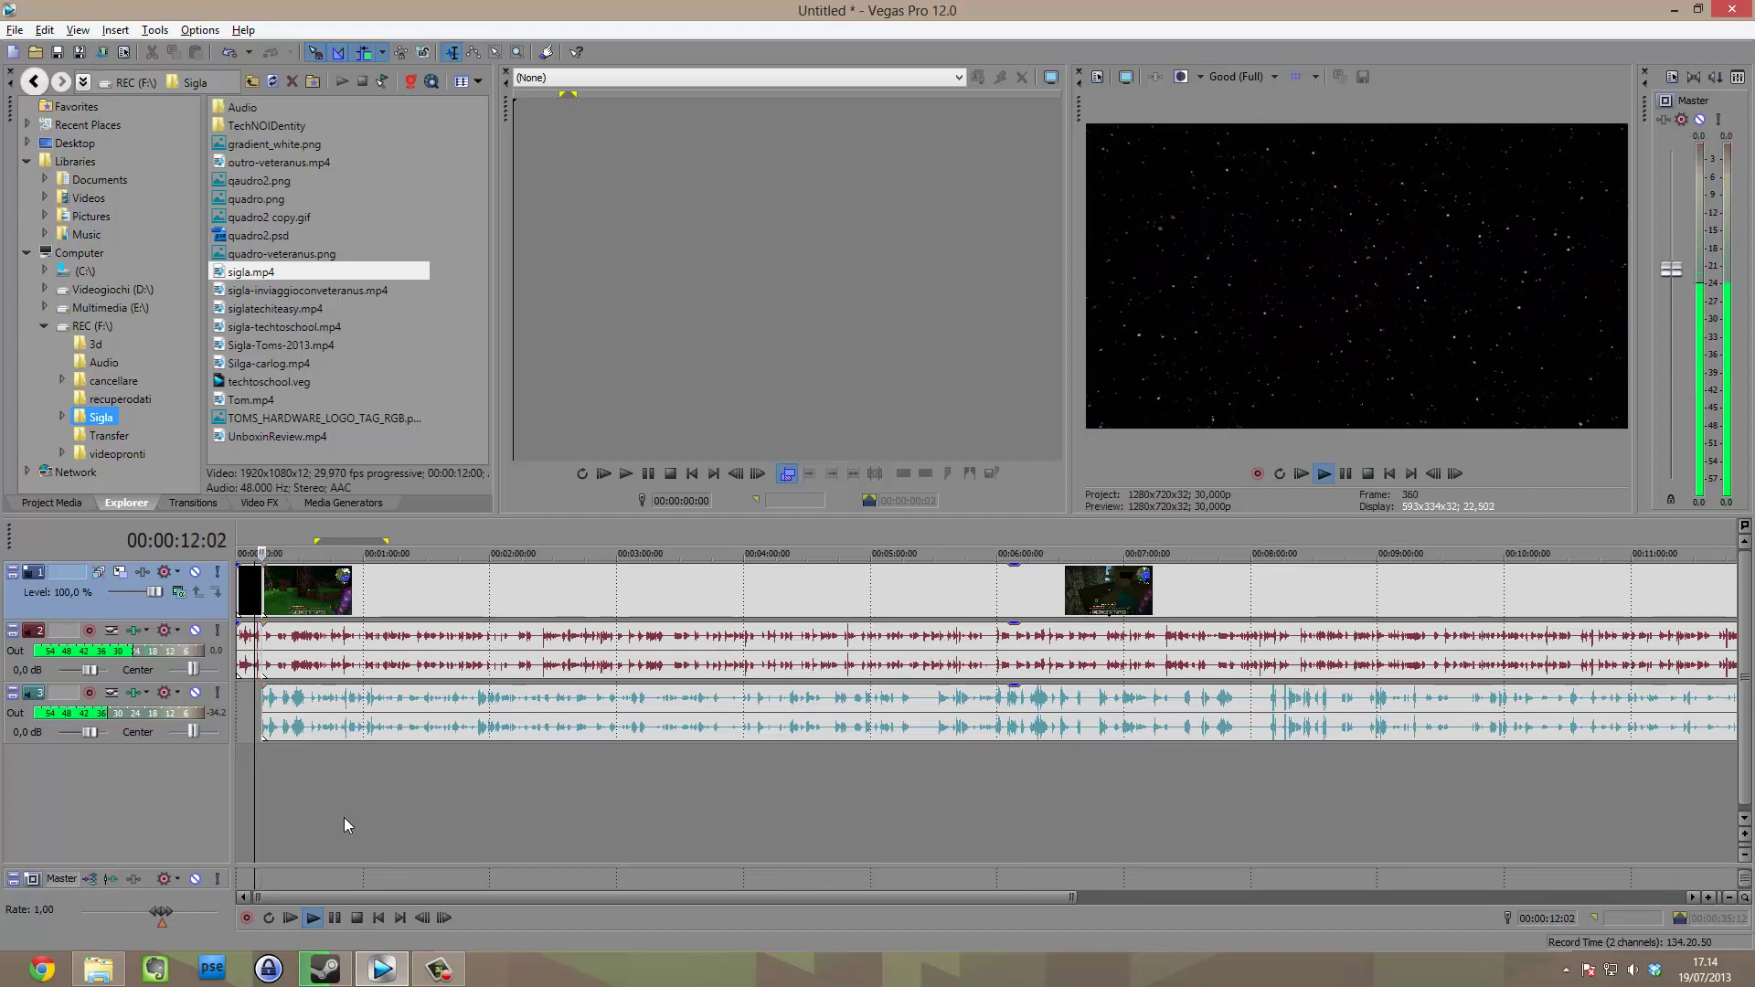
key("space")
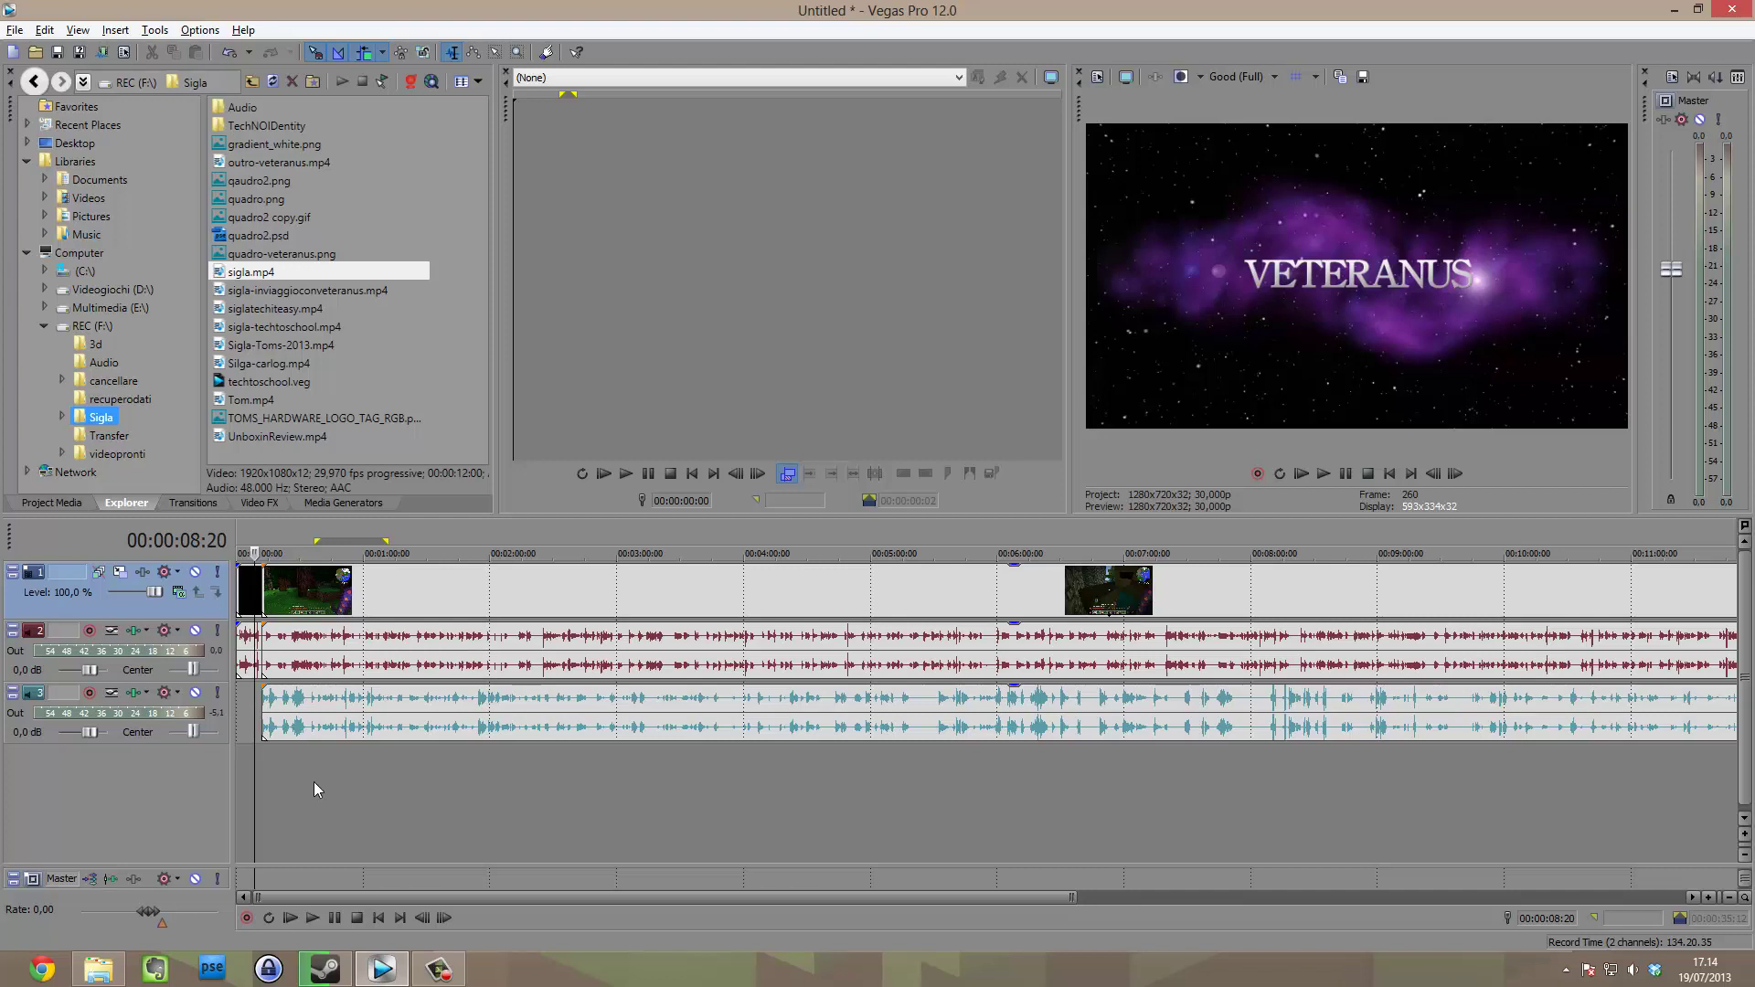
Examine the join between intro and gameplay at close range, and scrub from 00:00:12:00 back to 00:00:05:06.
left_click(314, 782)
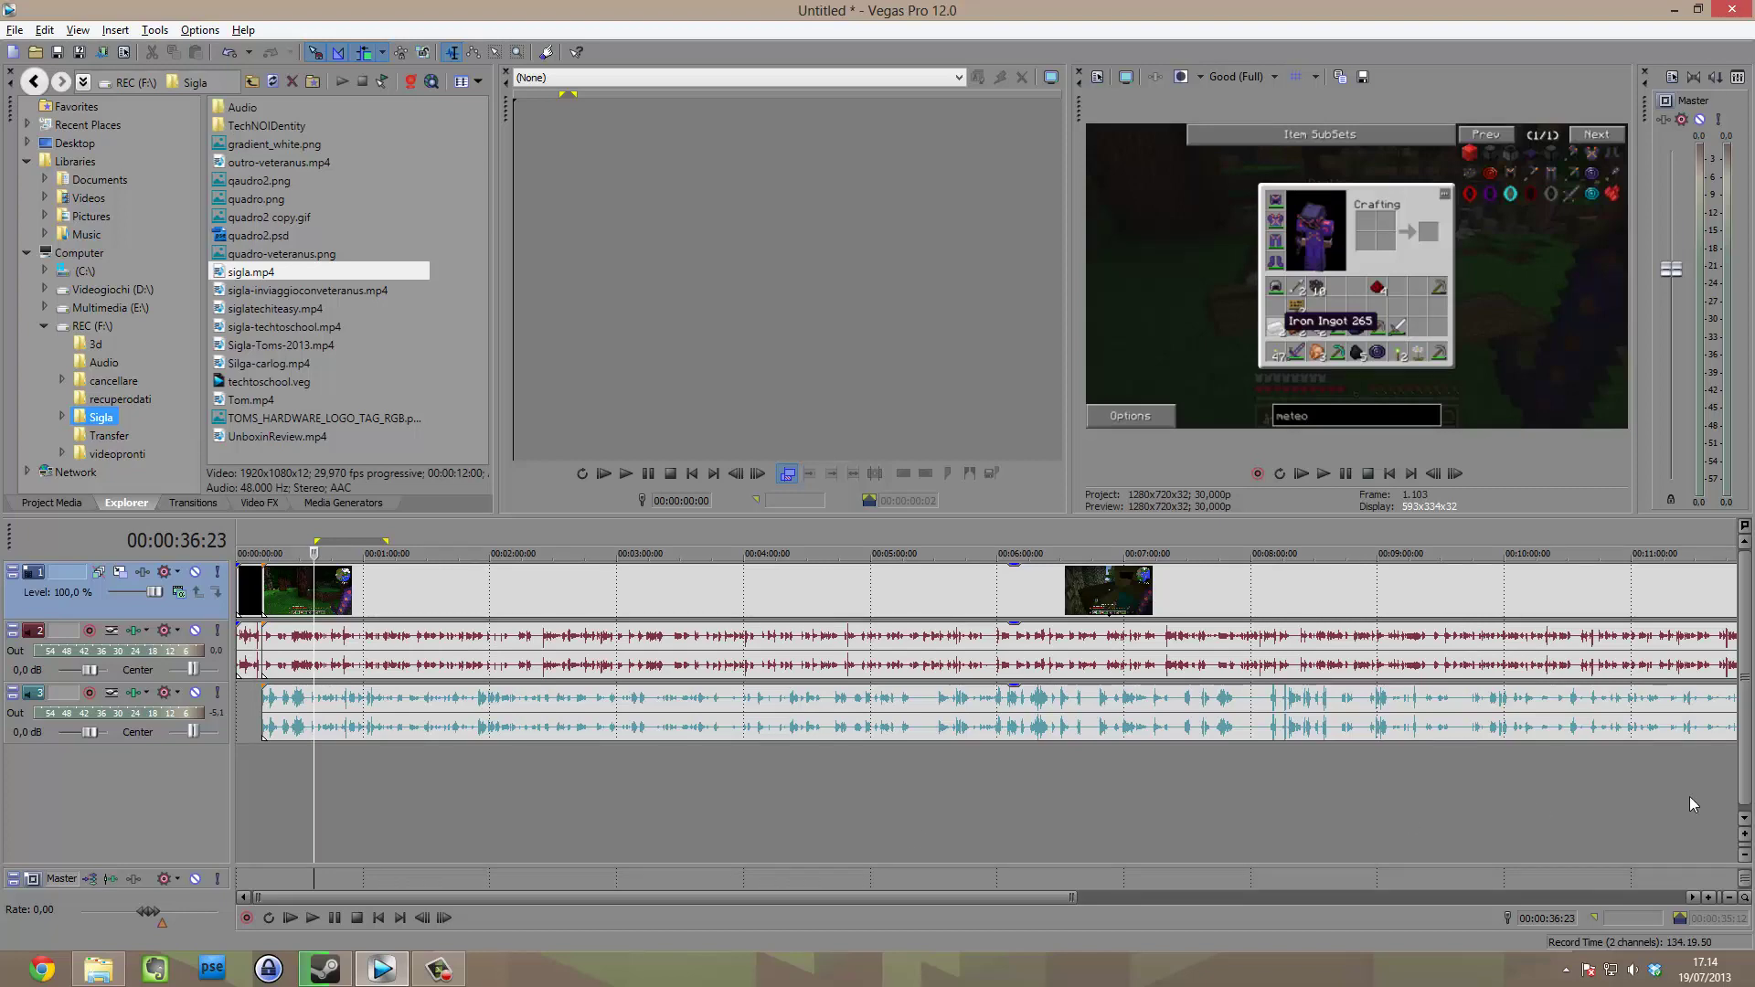
left_click(1709, 898)
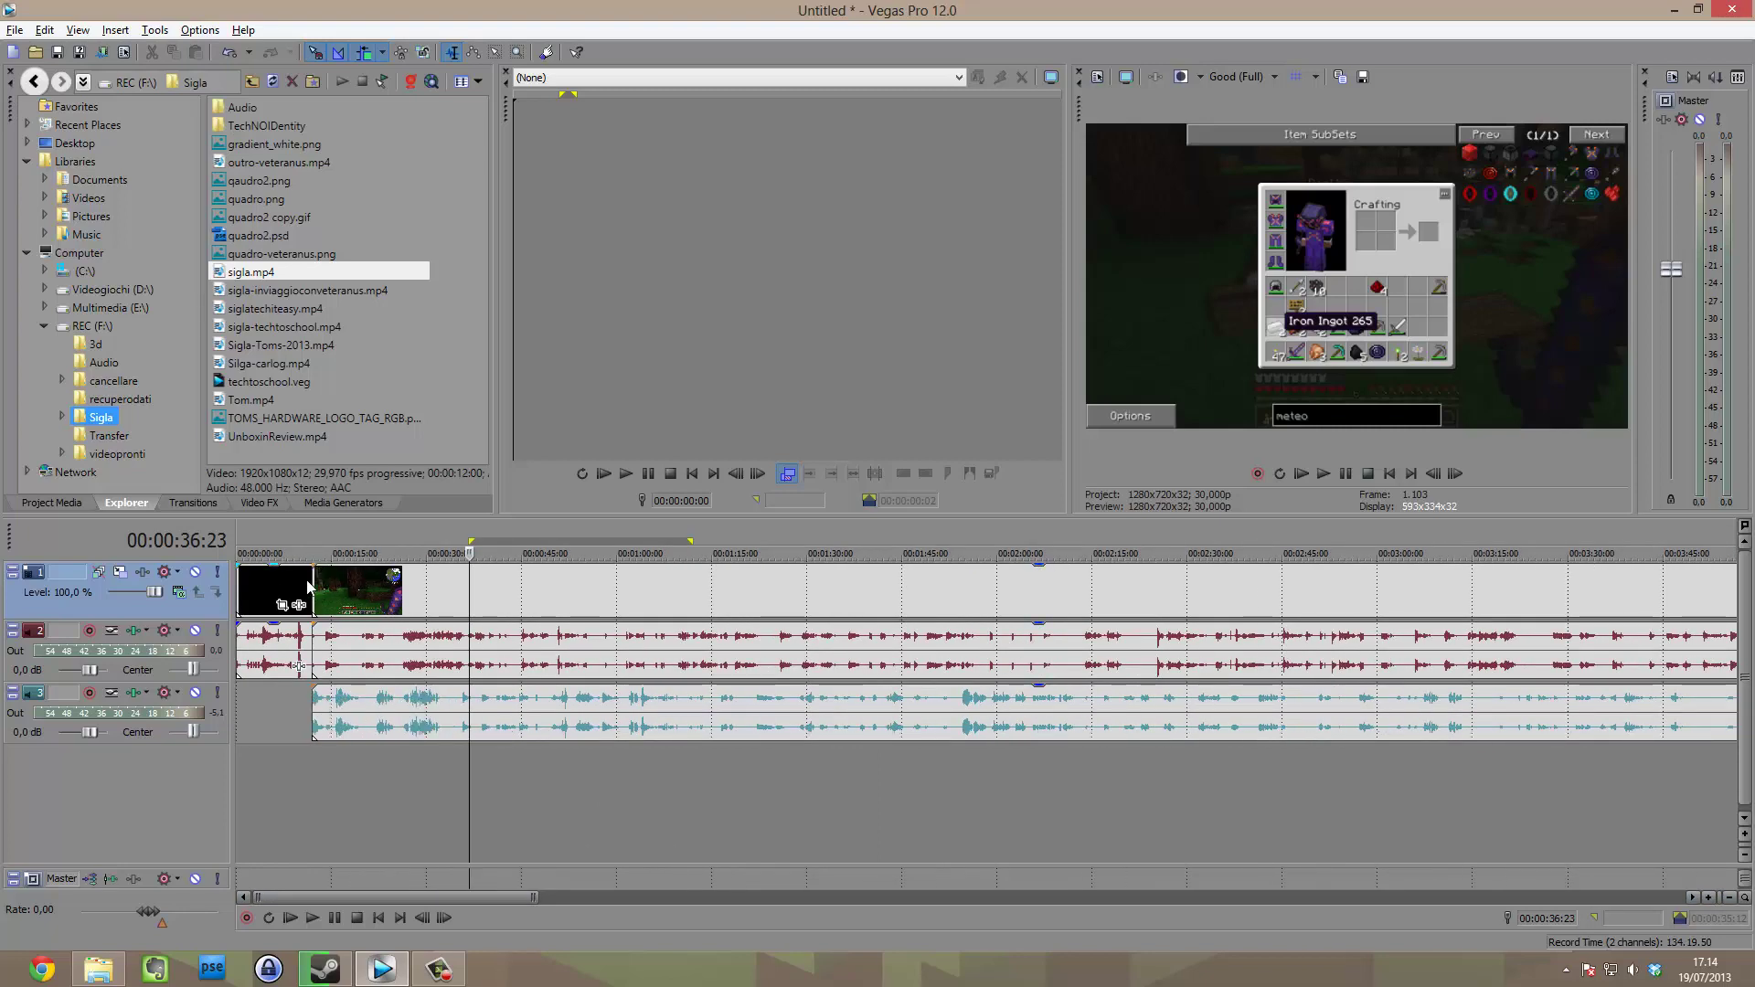
left_click(320, 781)
left_click(313, 781)
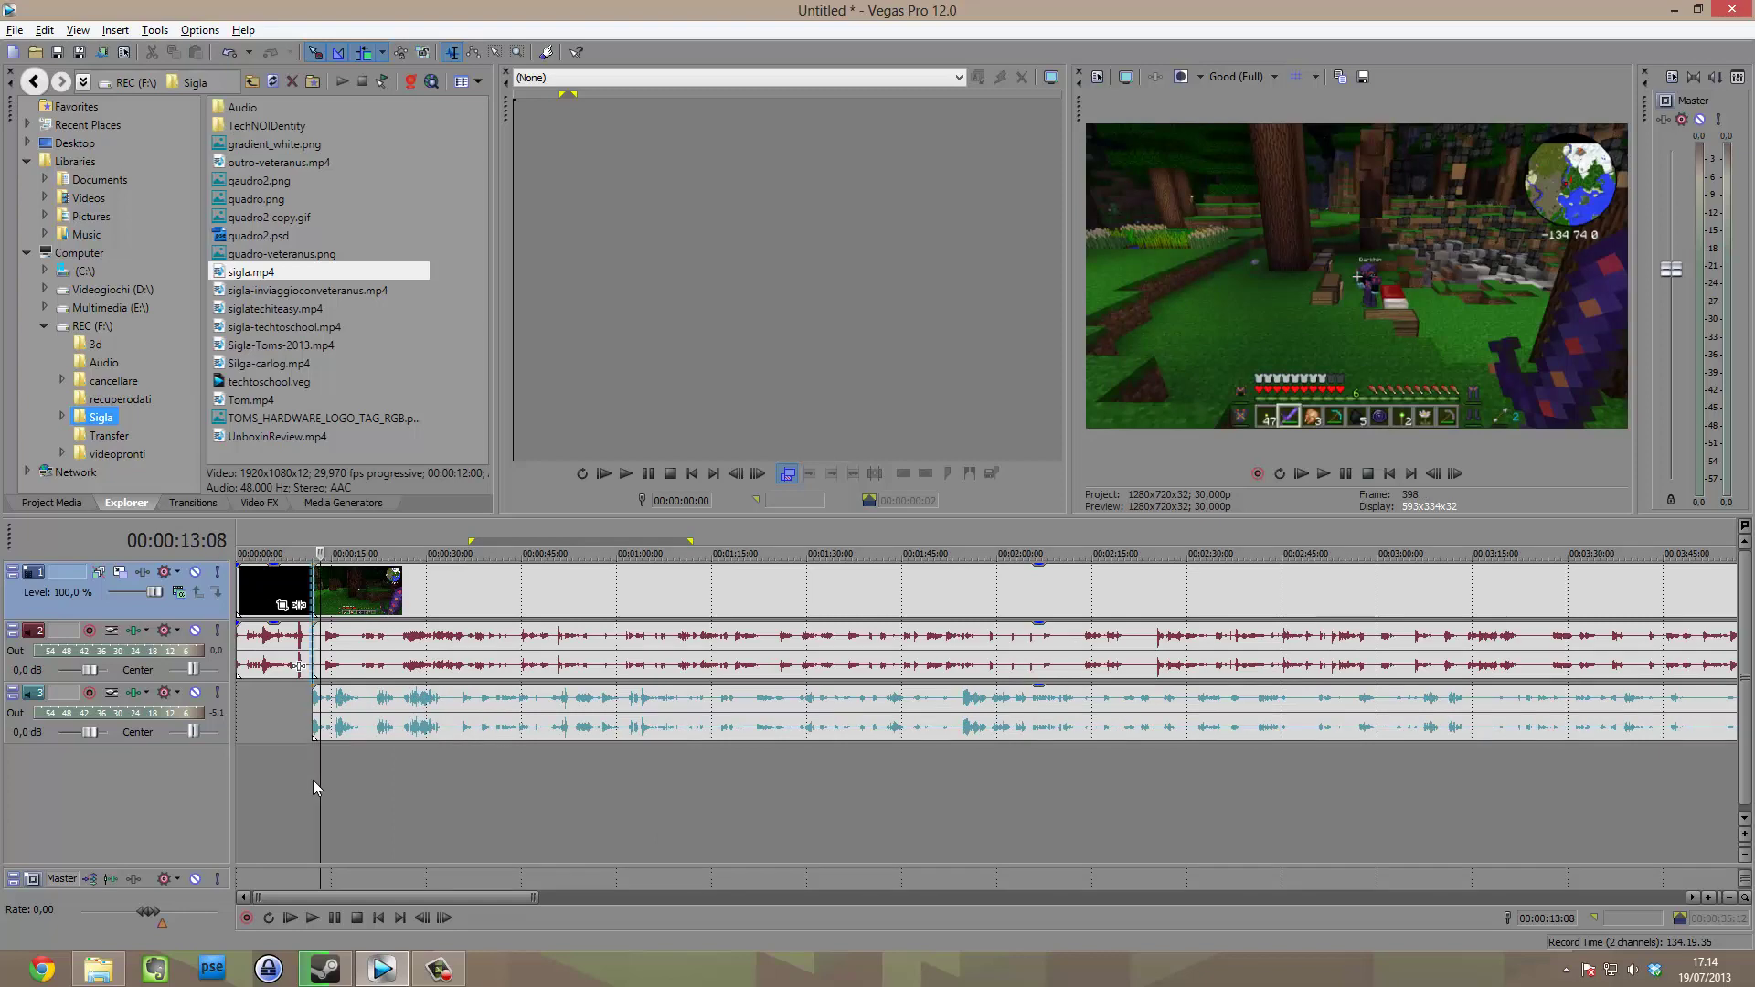
scroll(313, 780, "up", 8)
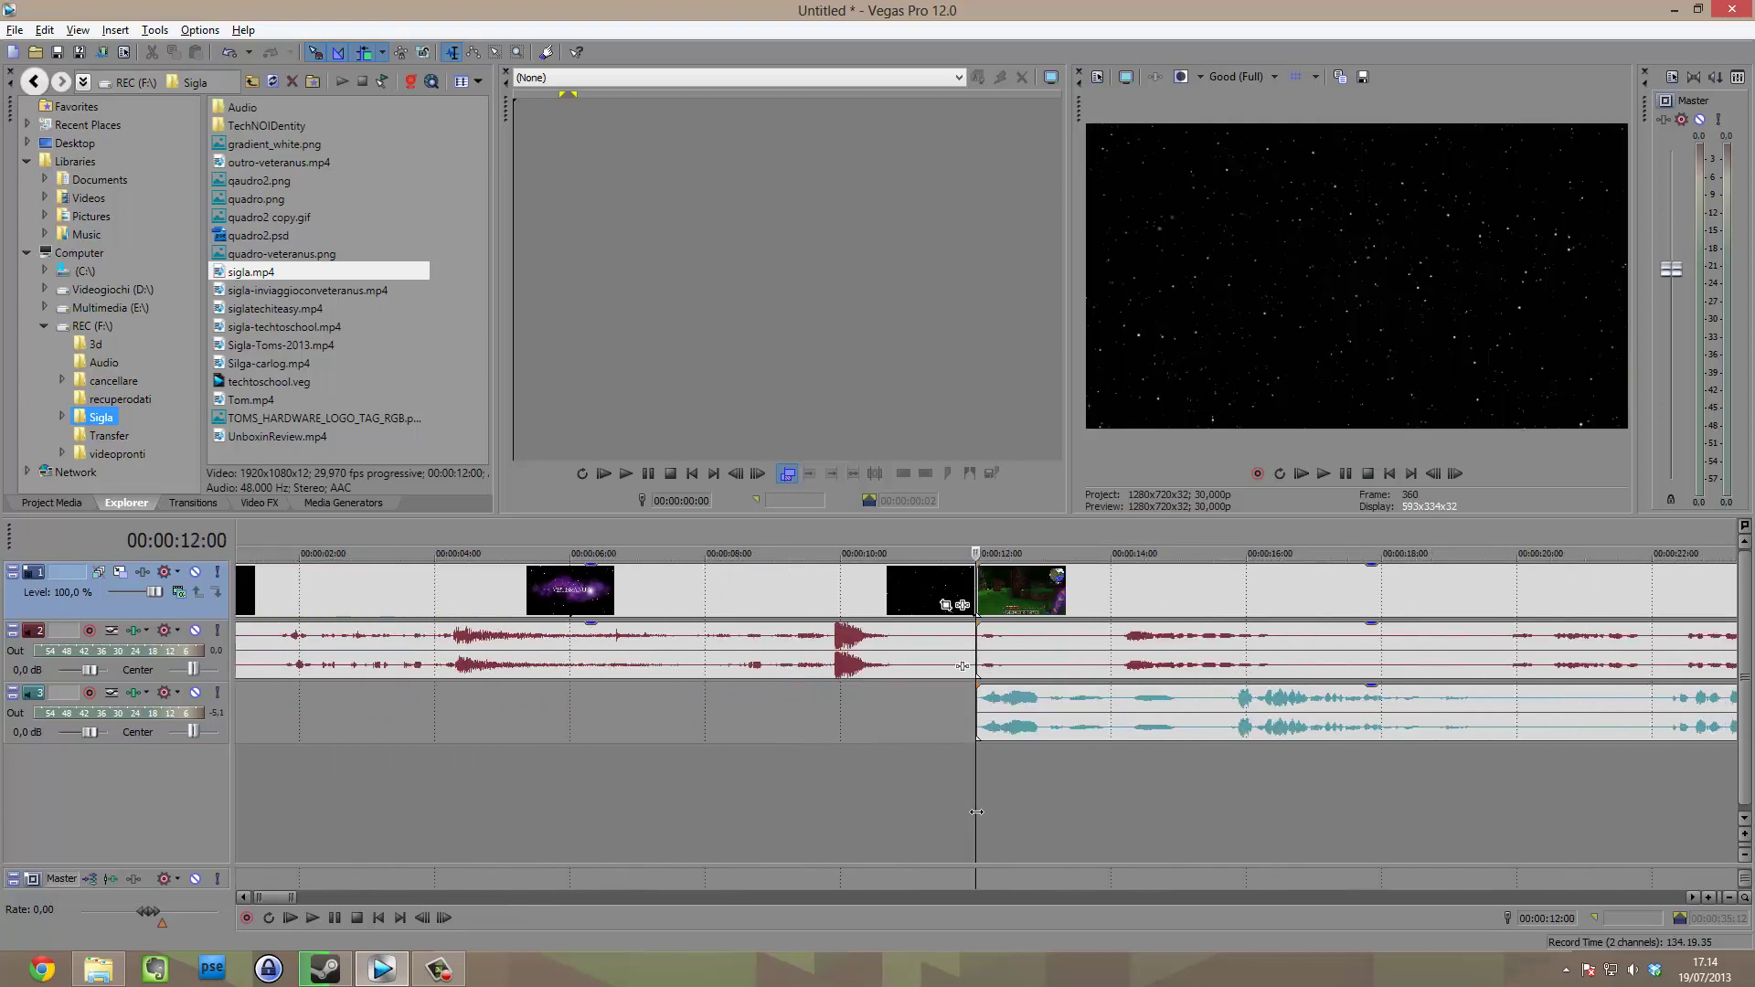
left_click_drag(976, 812, 516, 786)
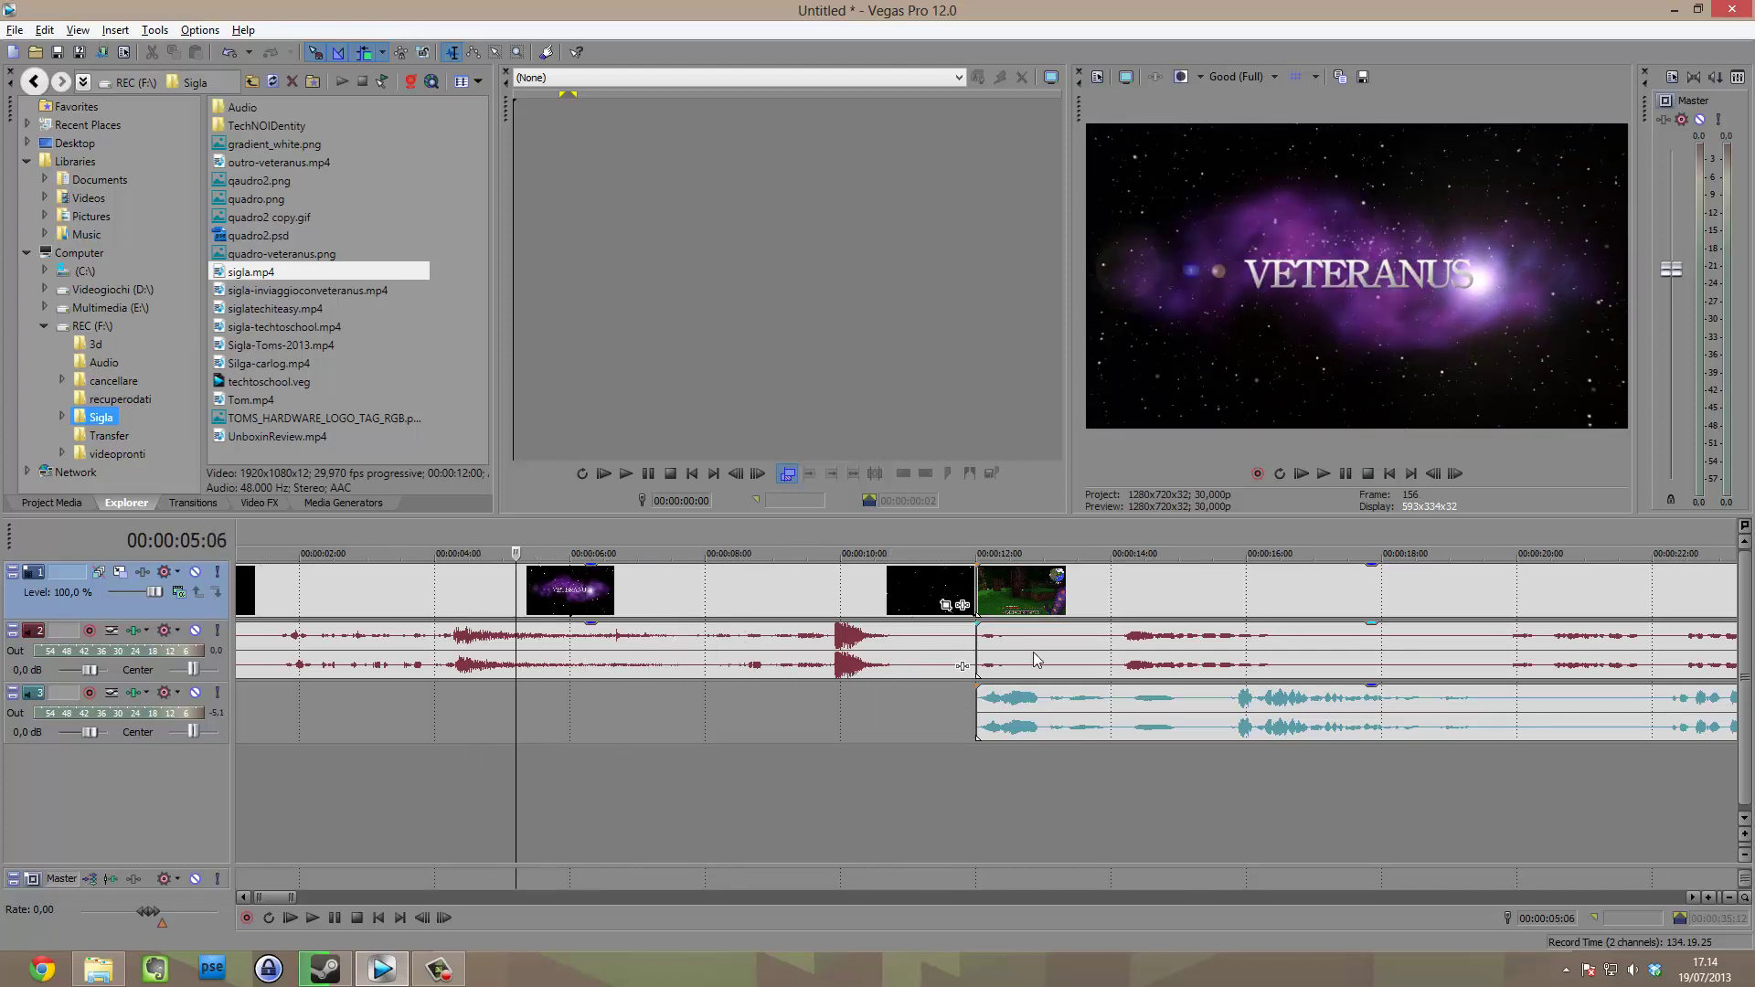
Select the gameplay clip after the intro, and show the Page Loop presets among the Sony transitions.
left_click(1090, 608)
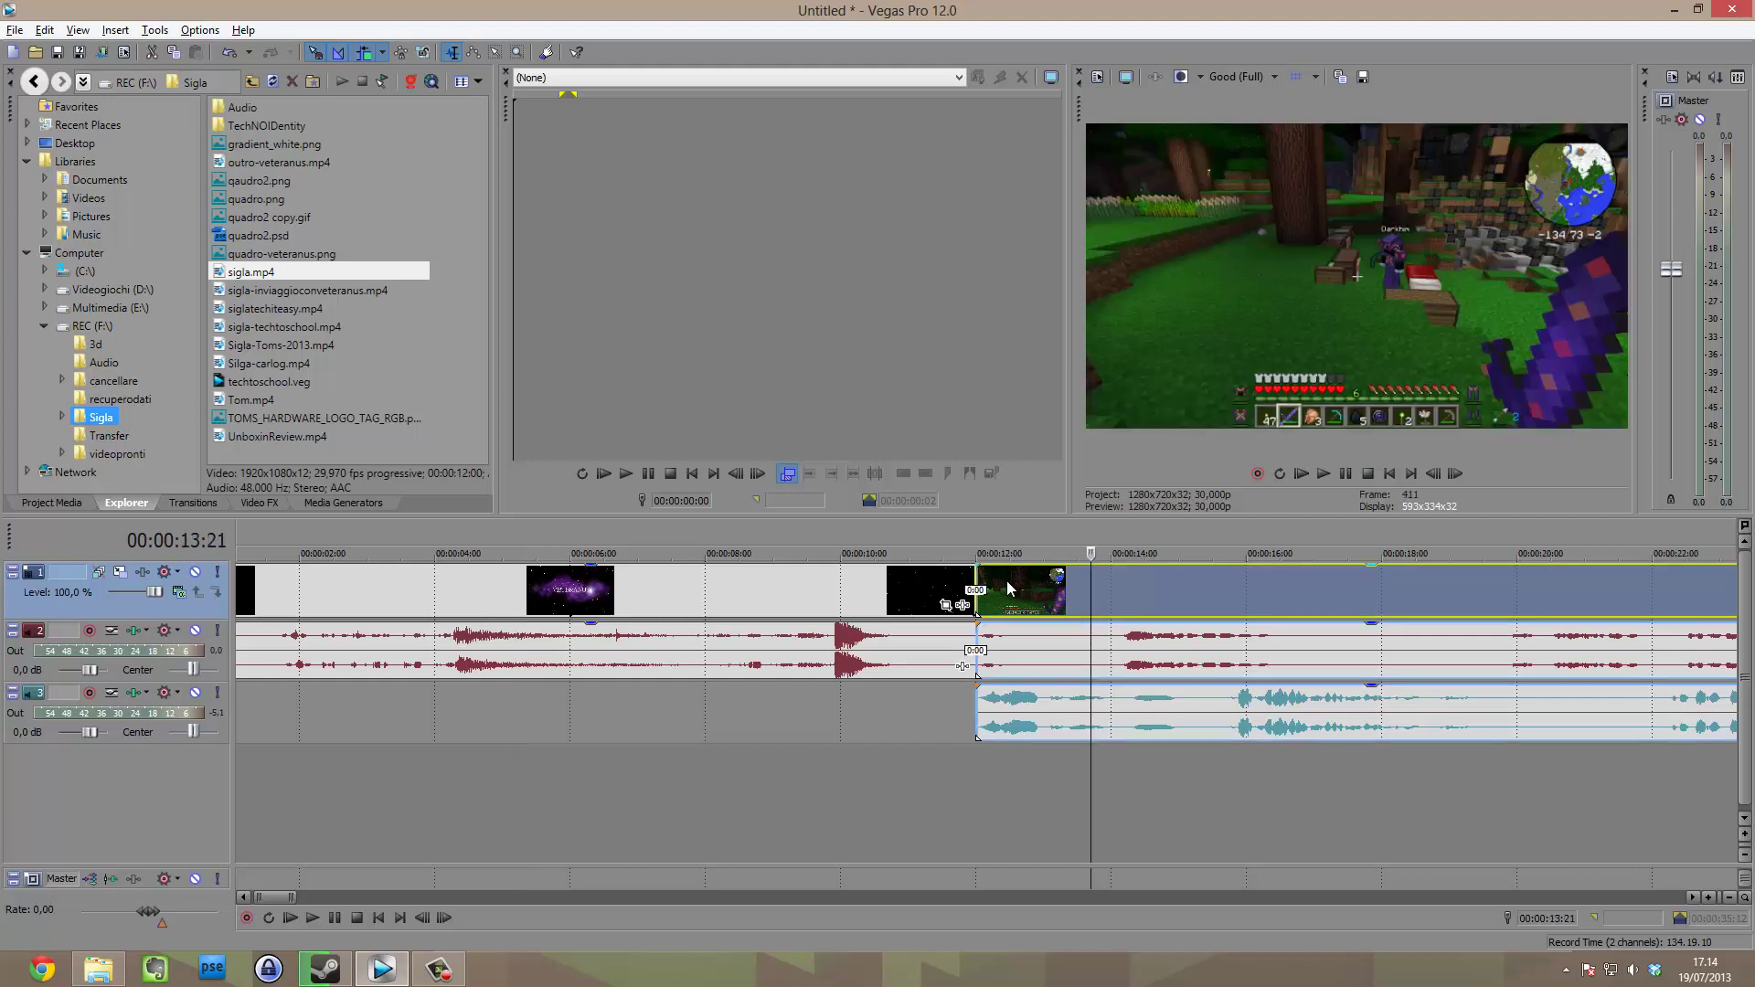
left_click(193, 503)
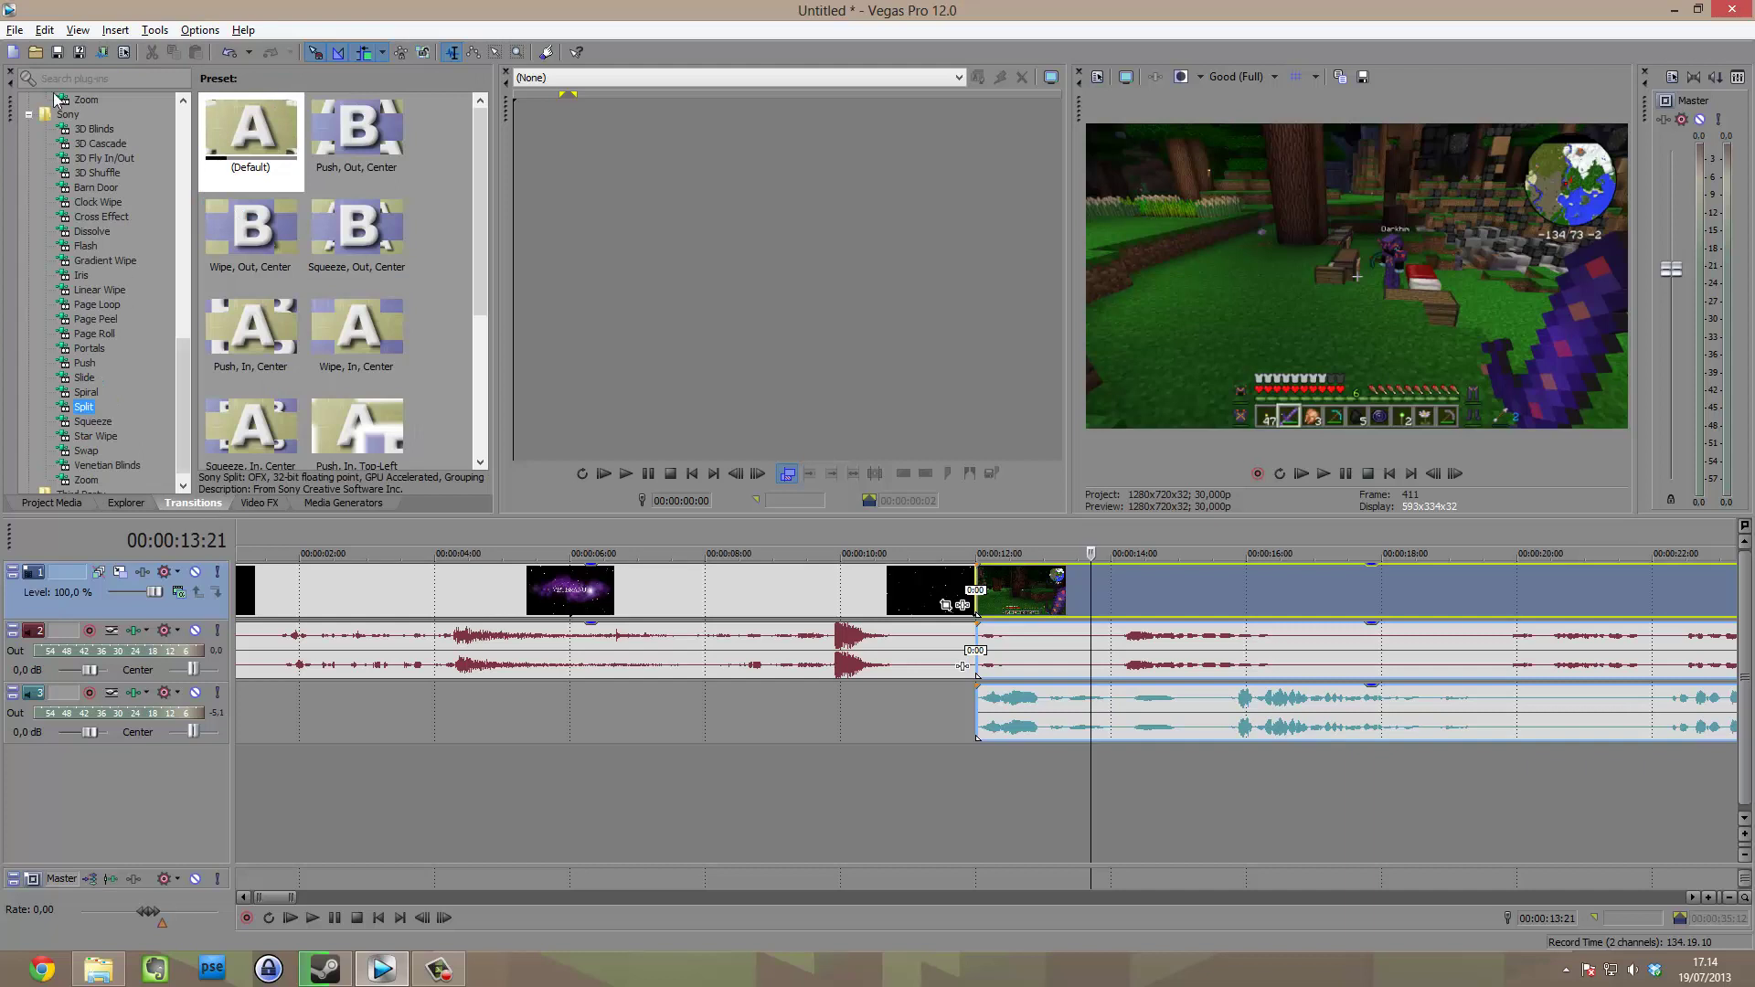
left_click(99, 305)
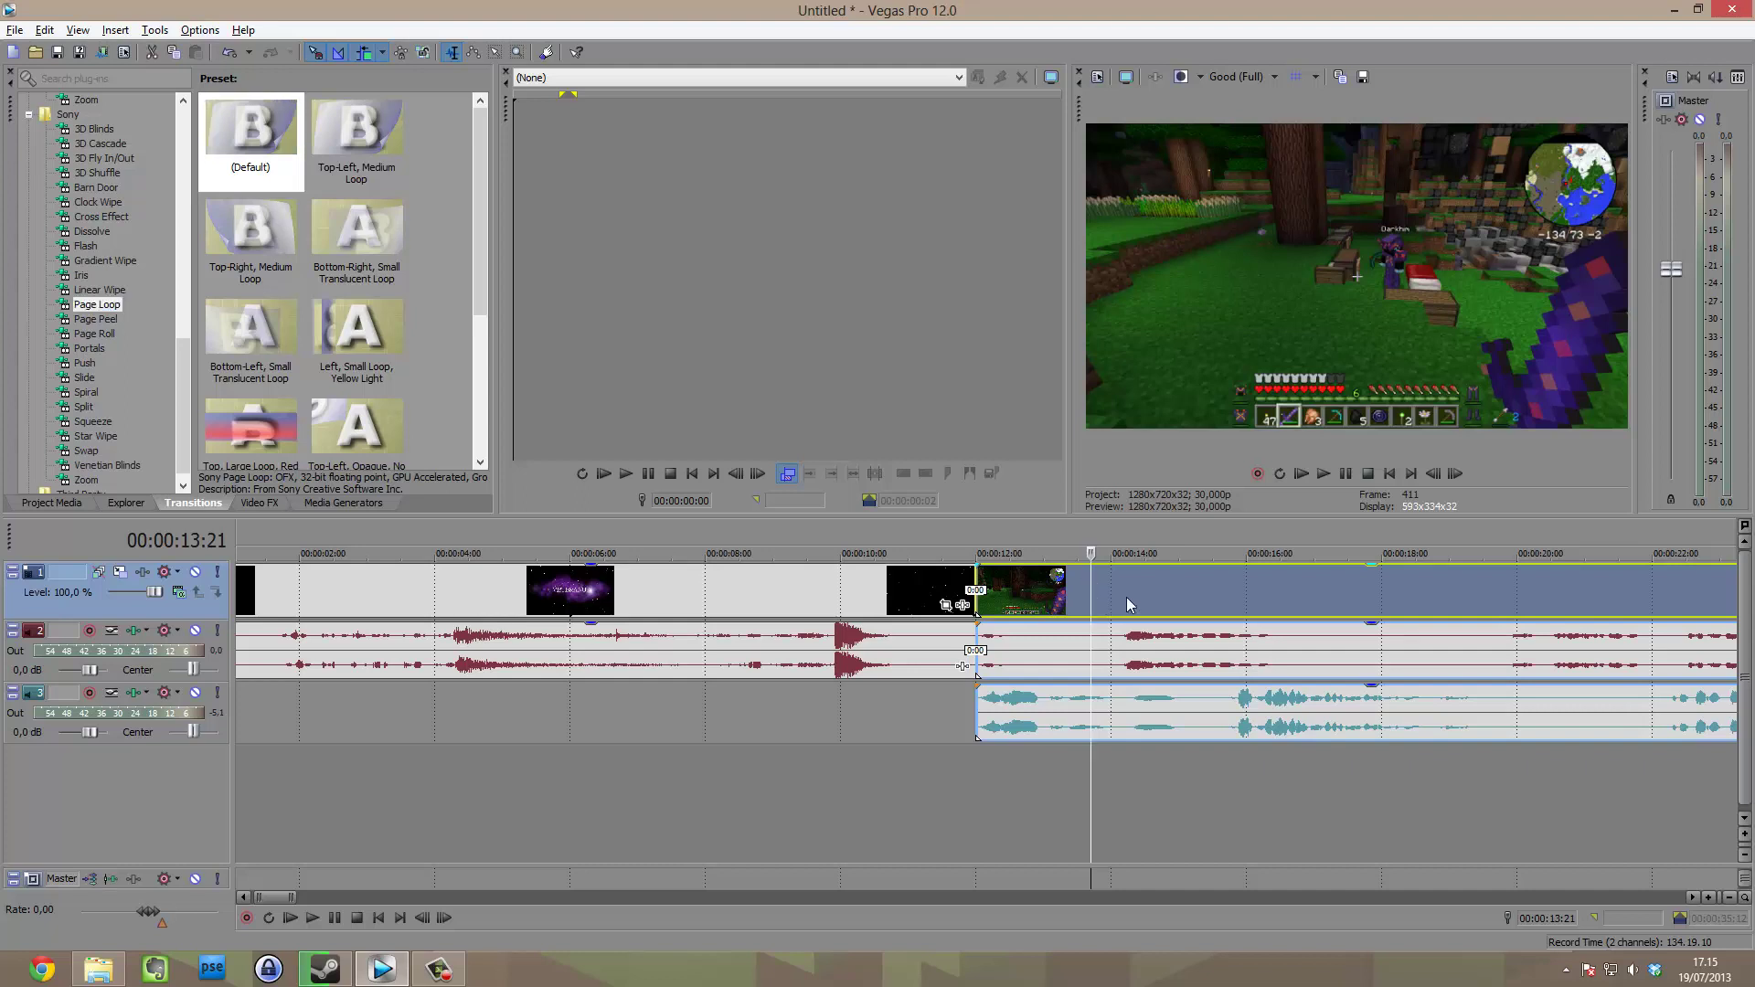
left_click(1126, 596)
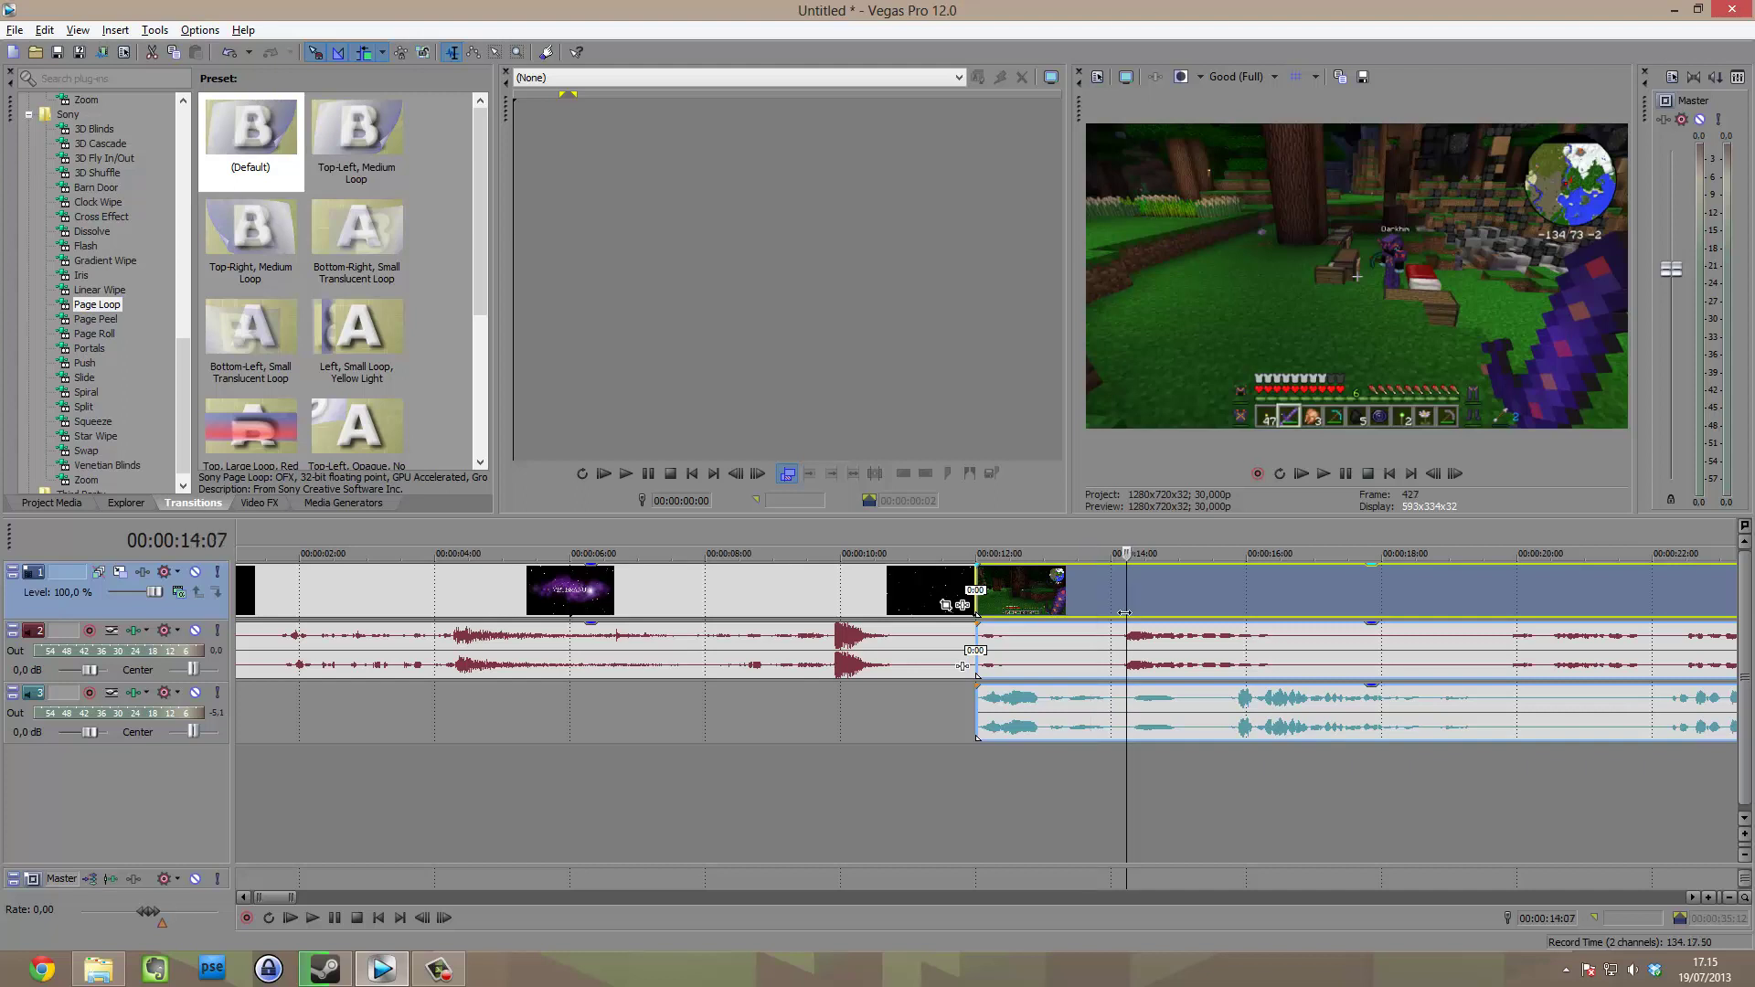
left_click(1079, 672)
left_click(1149, 590)
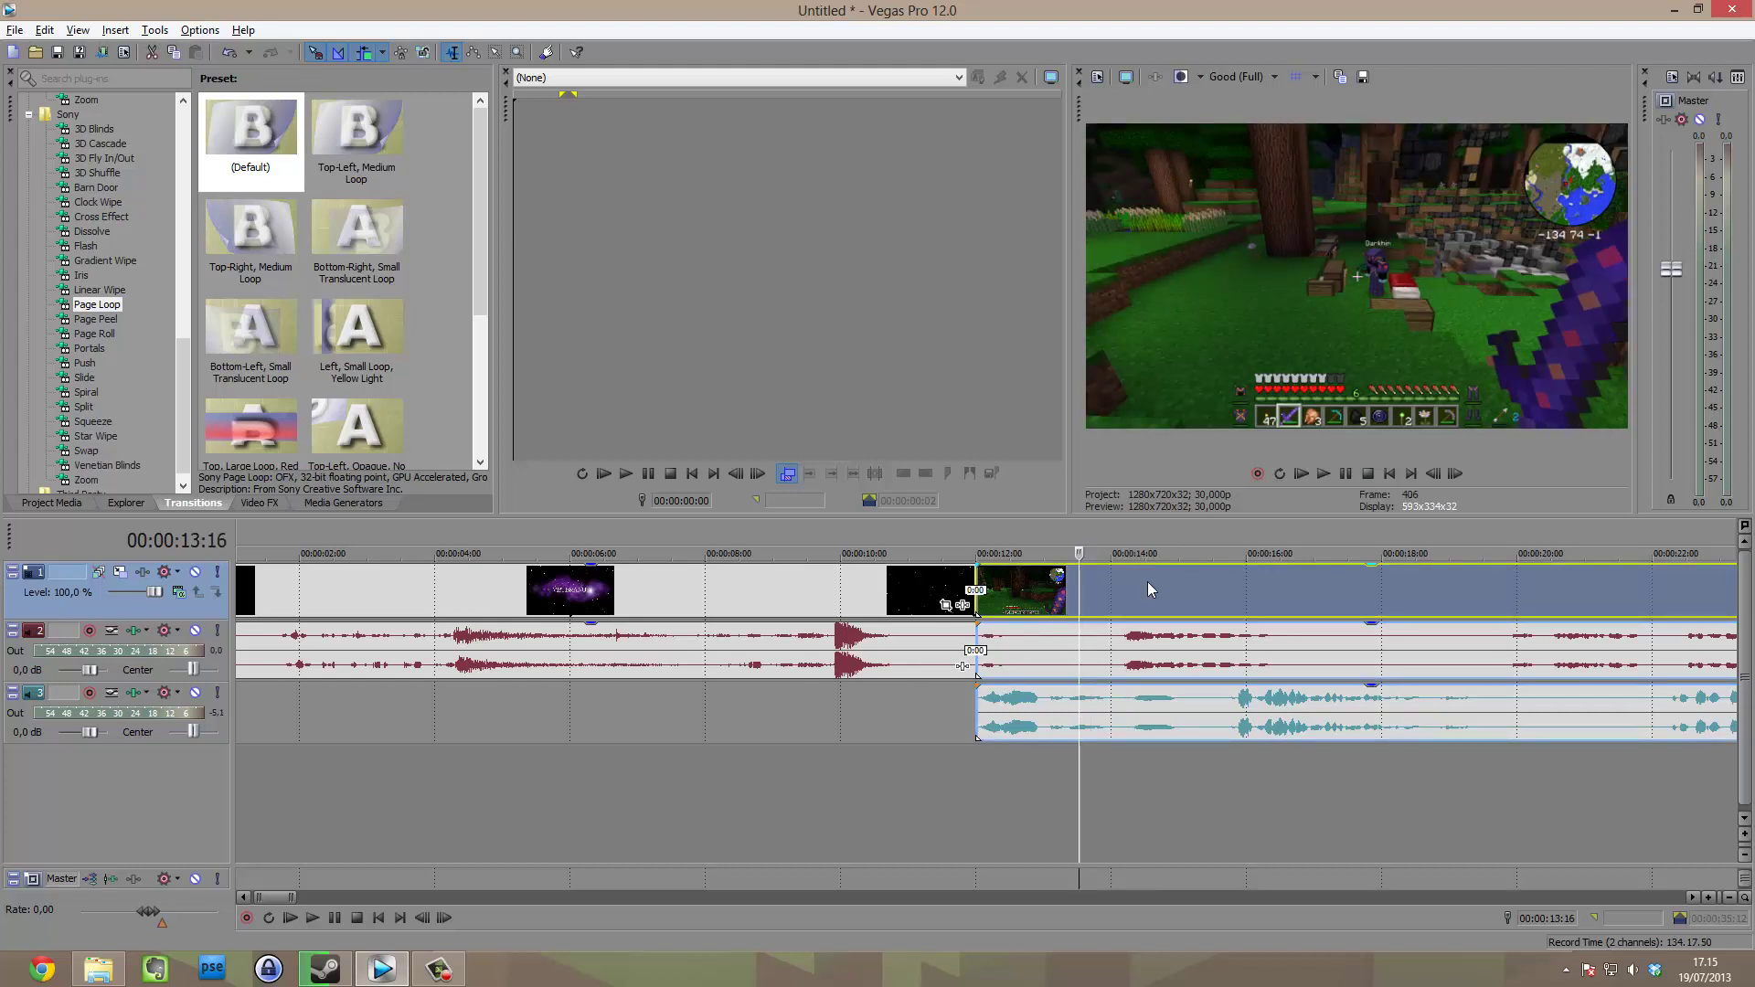
Overlap the gameplay clip with the end of the intro by 1 second, crossfading video and audio.
mouse_move(1143, 583)
left_mouse_down()
mouse_move(1078, 580)
mouse_move(1126, 584)
left_mouse_up()
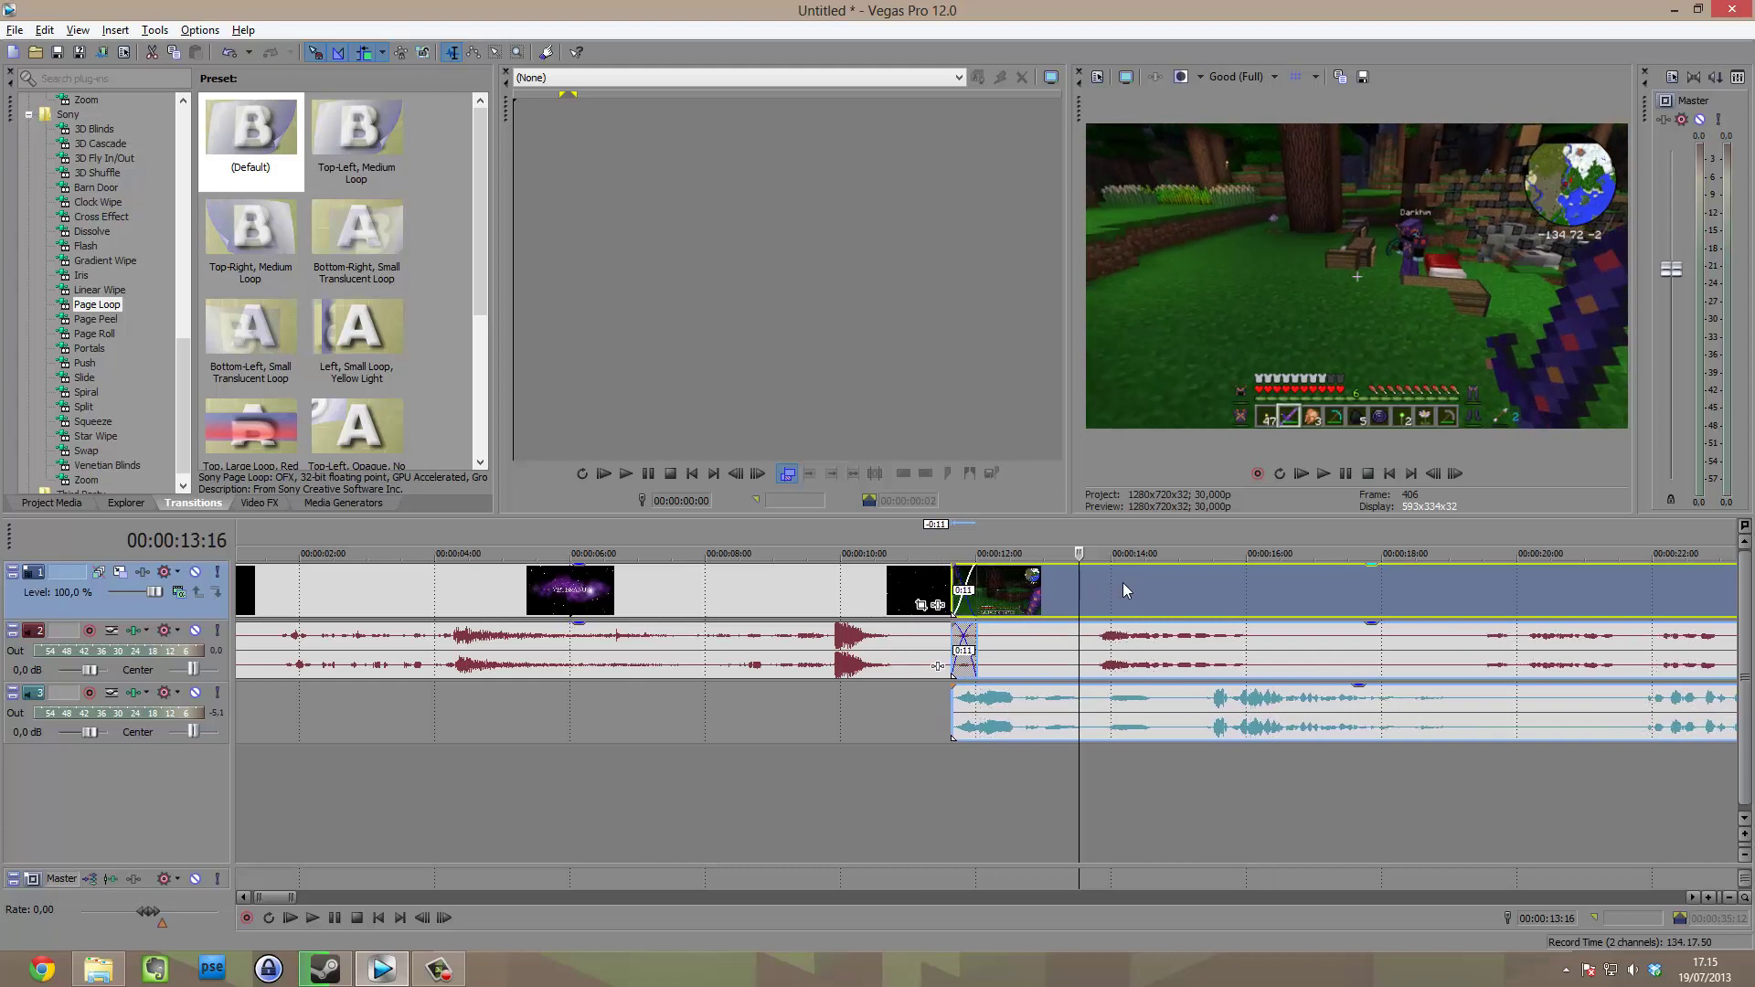
left_click_drag(1121, 583, 1084, 585)
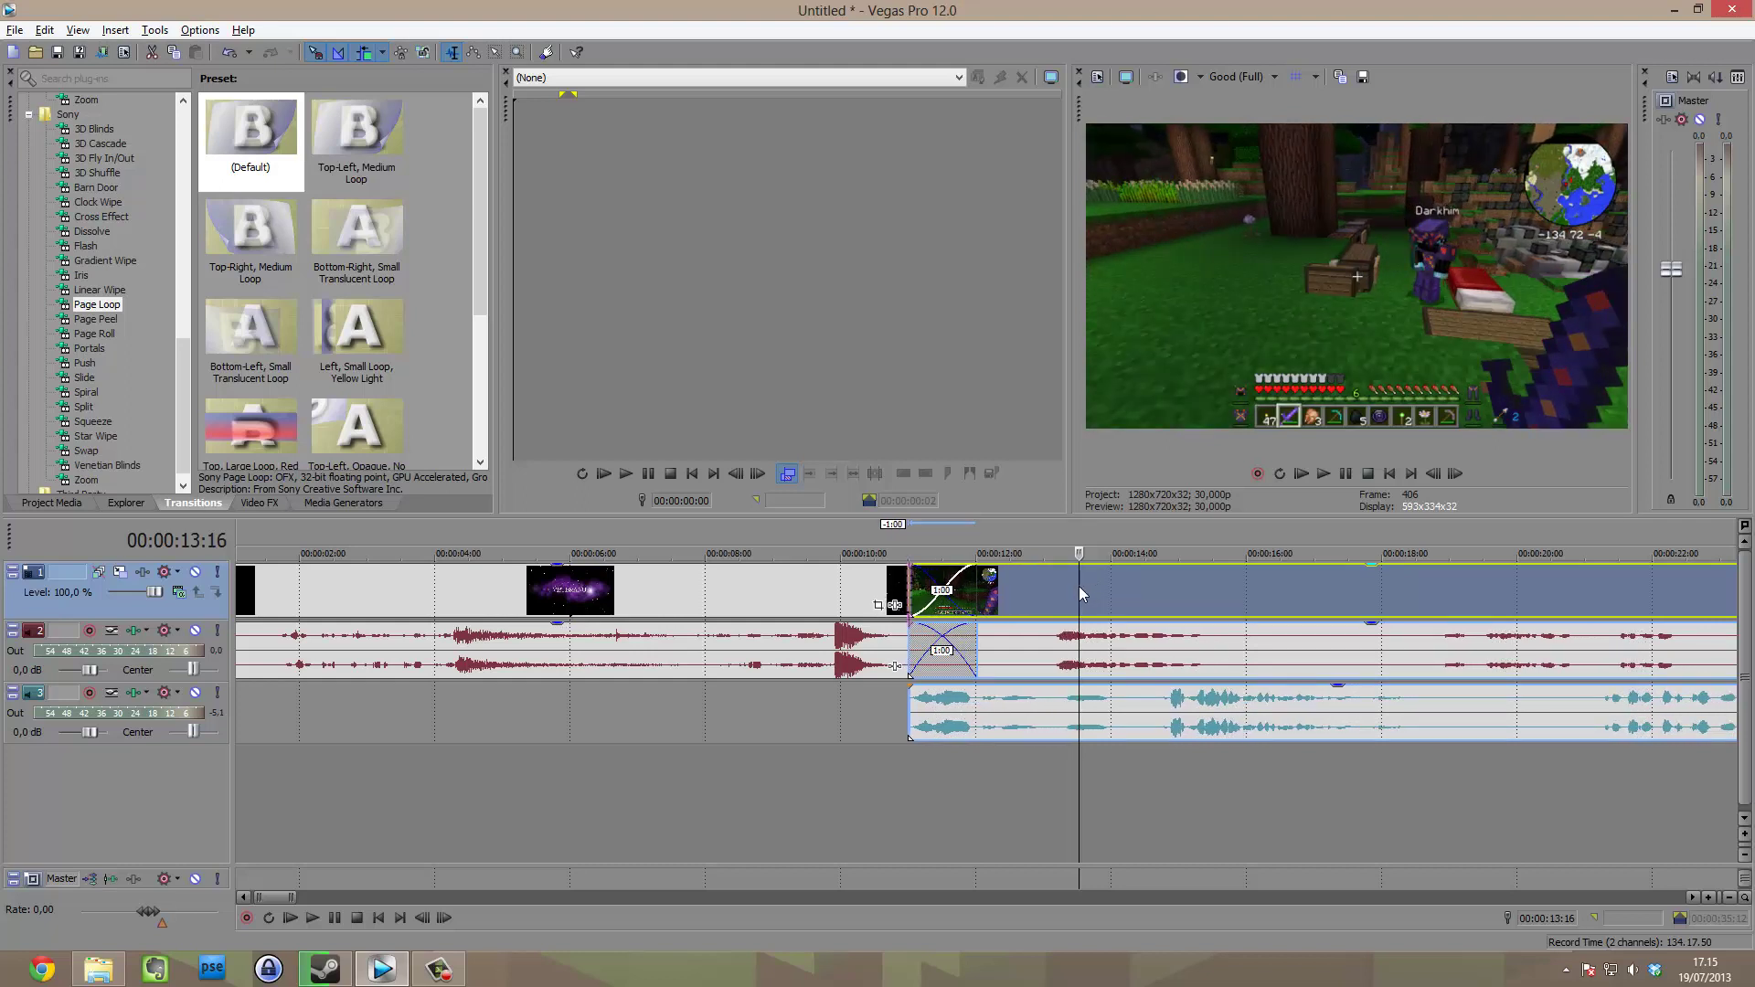
left_click(1010, 594)
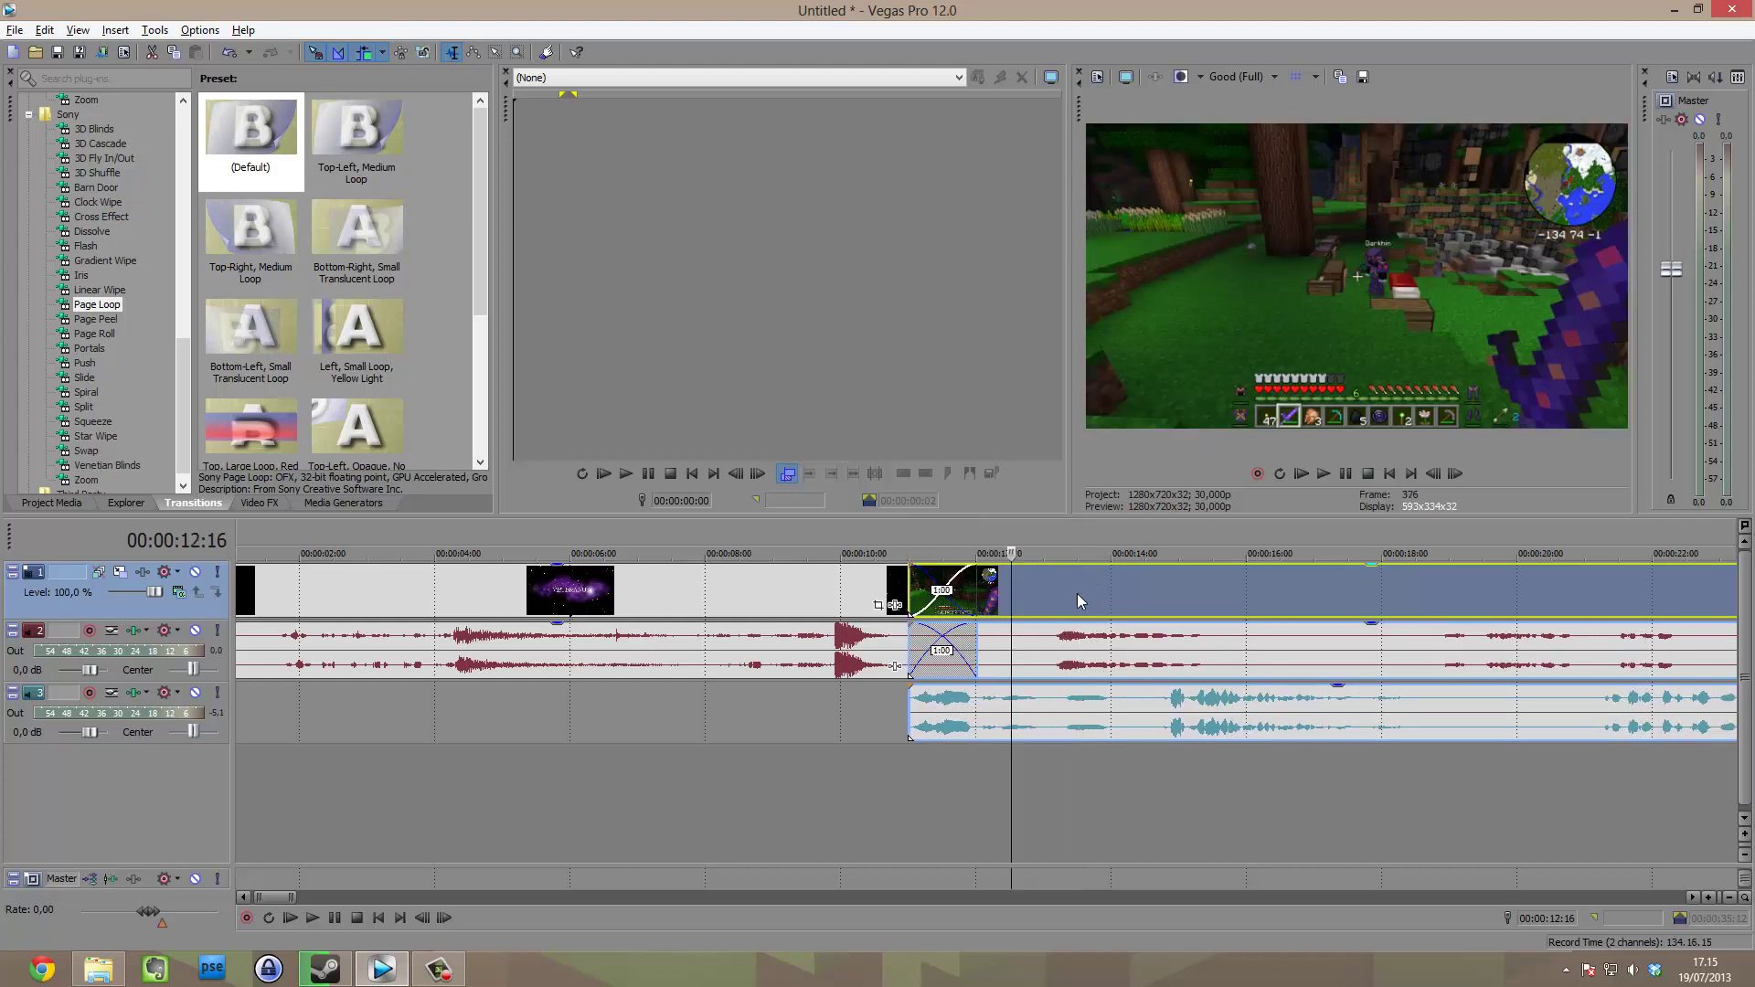
Play the crossfade from about 00:00:10:00, and scrub on to 00:00:15:04.
left_click(965, 783)
left_click_drag(961, 784, 842, 783)
key("space")
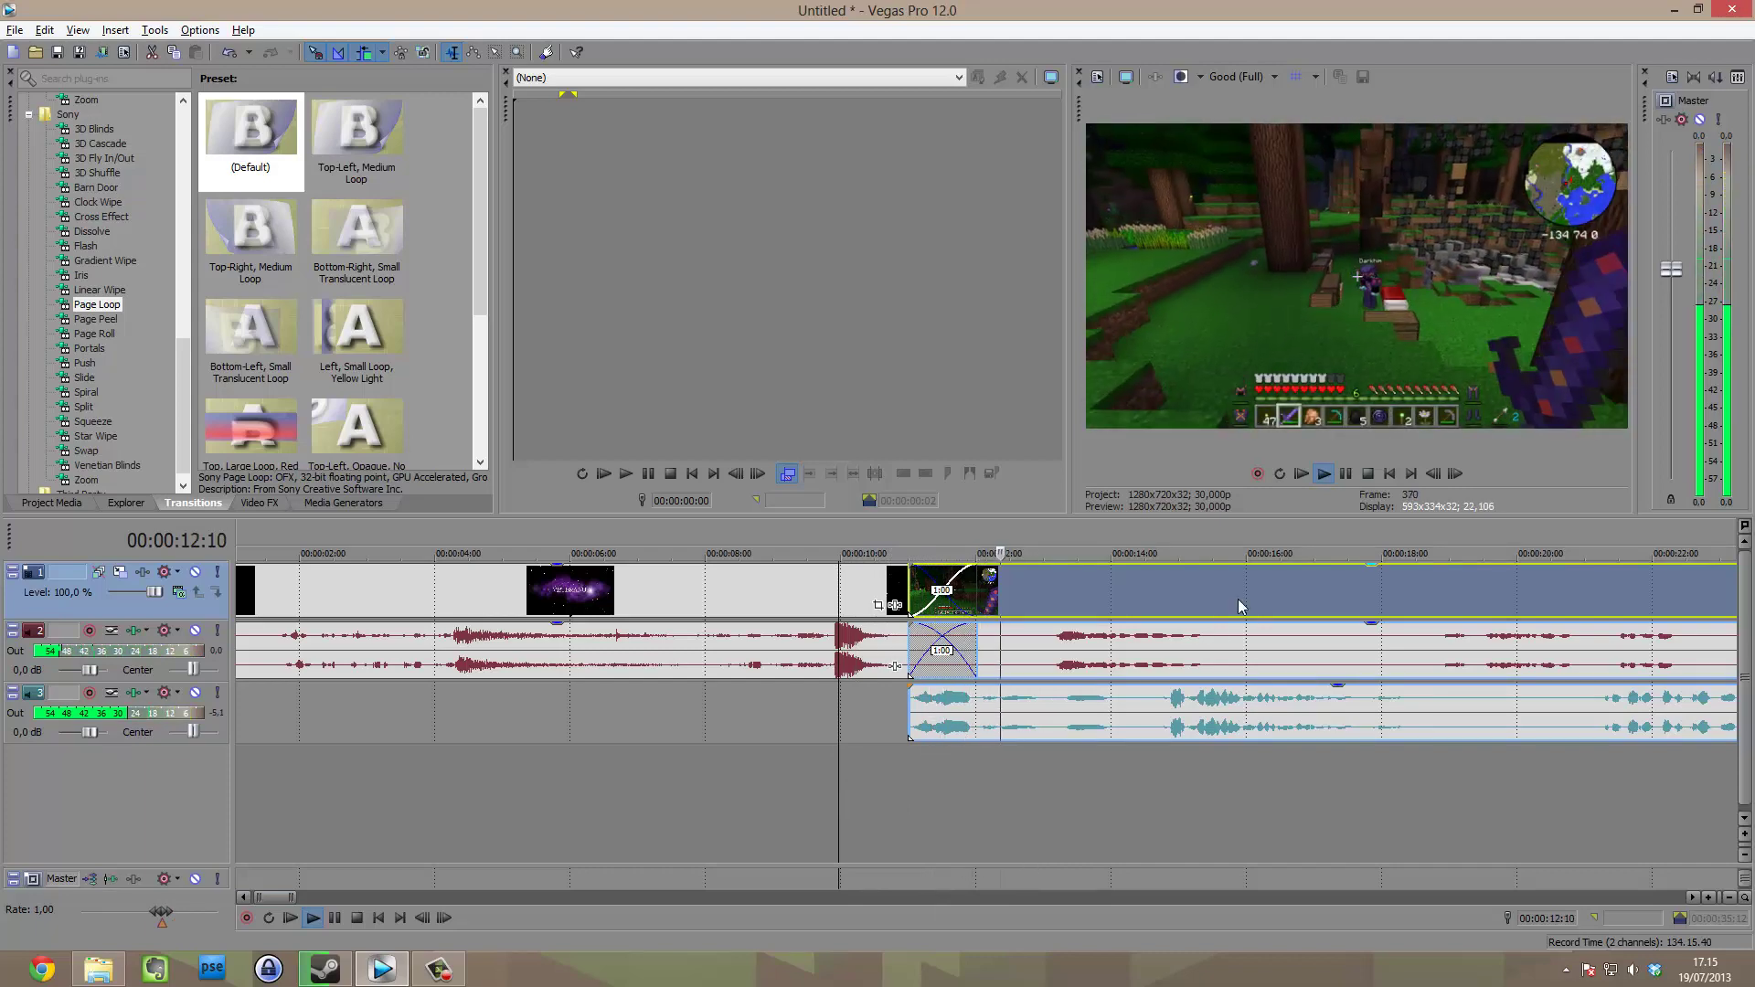
key("Return")
left_click_drag(1059, 762, 1187, 760)
scroll(1187, 760, "up", 2)
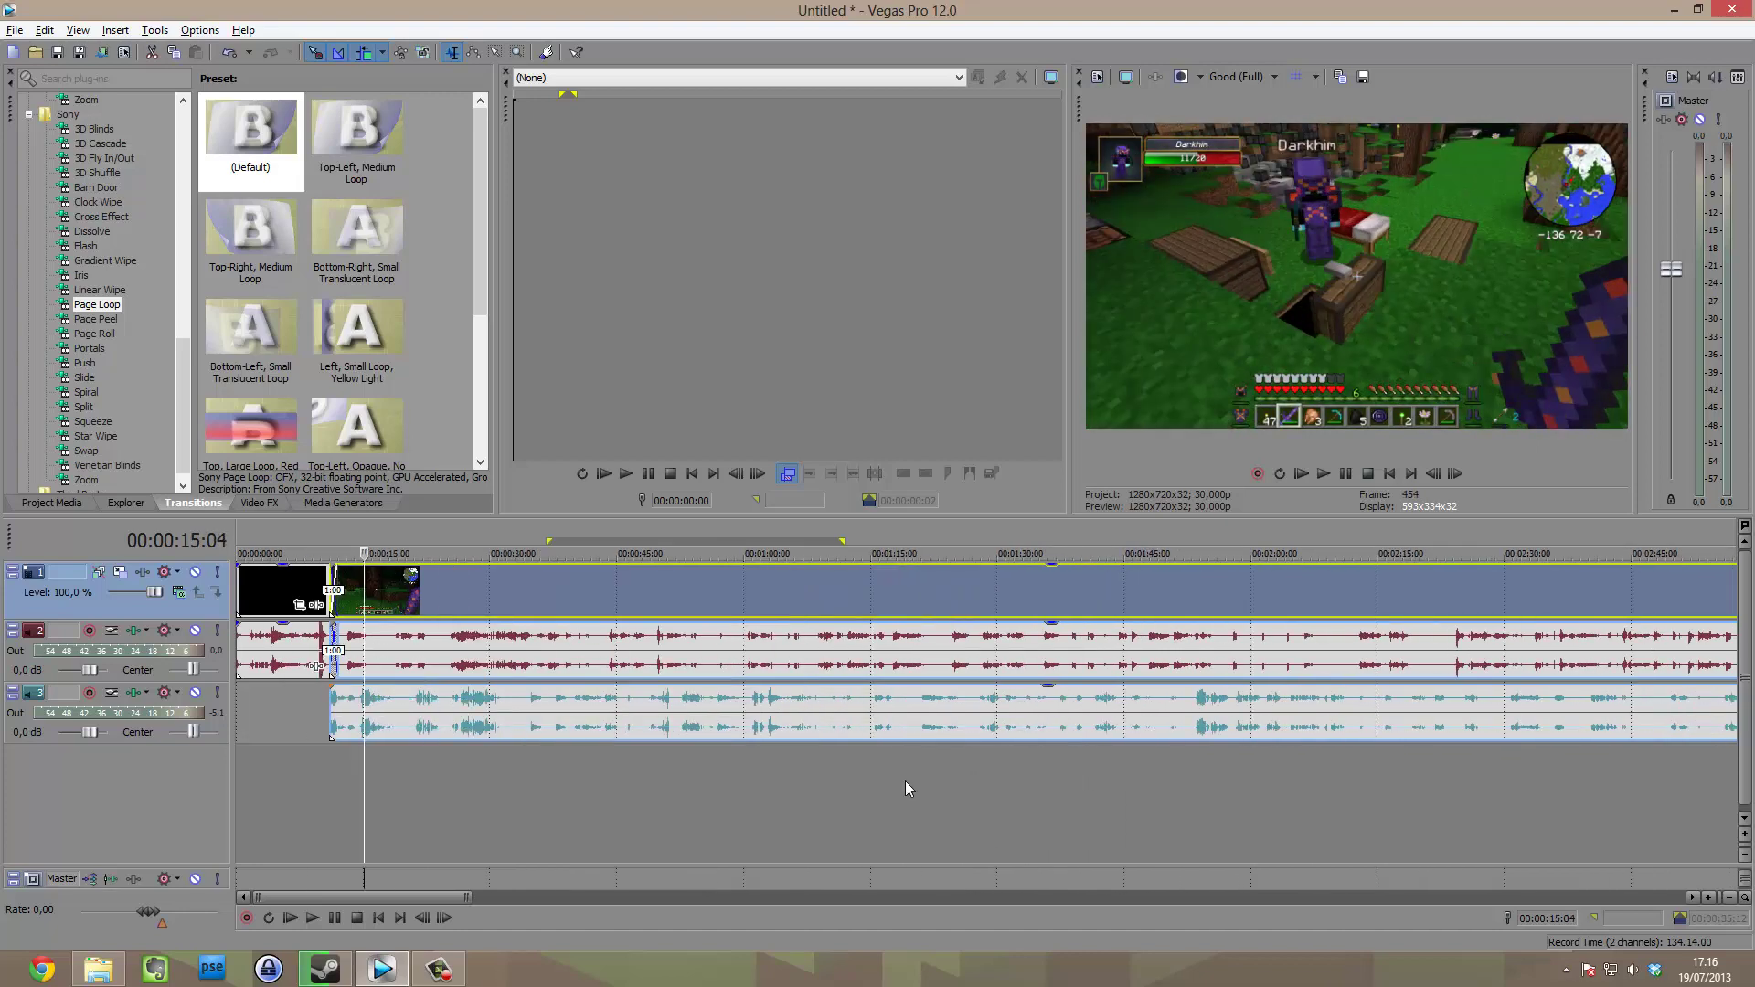
Go to the very end of the gameplay clip at 00:13:32:24 and view it at close range.
scroll(956, 852, "down", 6)
scroll(1062, 819, "up", 2)
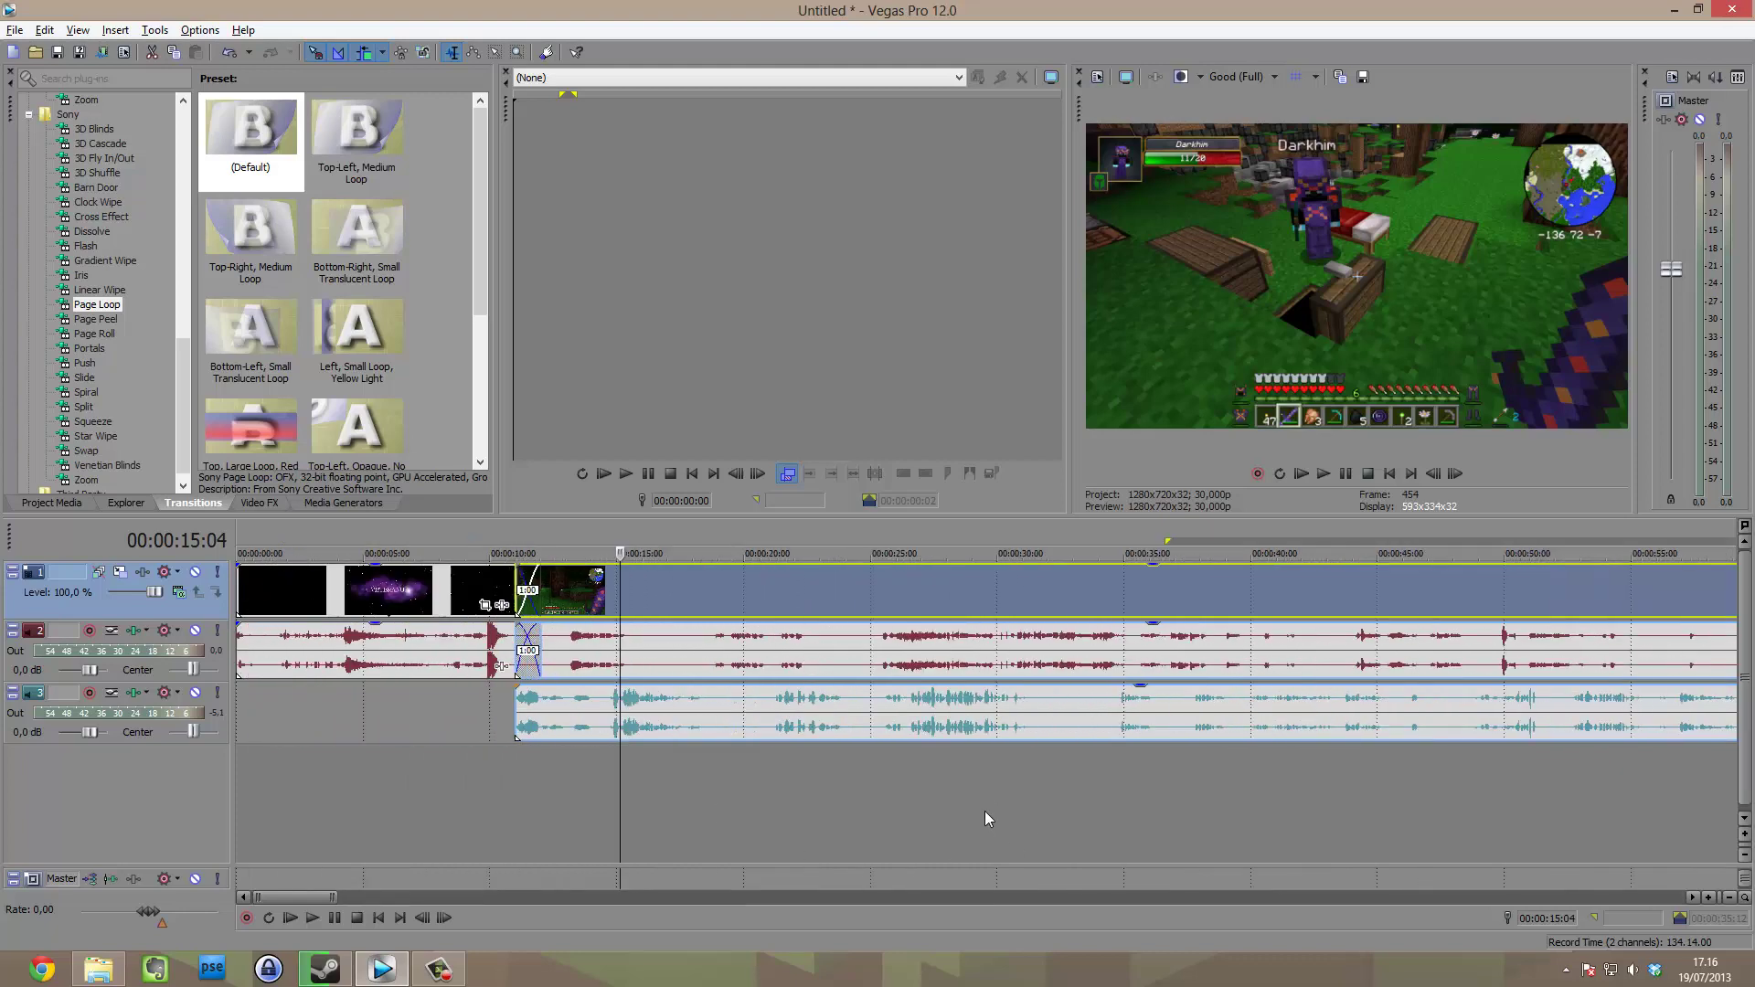
scroll(984, 810, "down", 2)
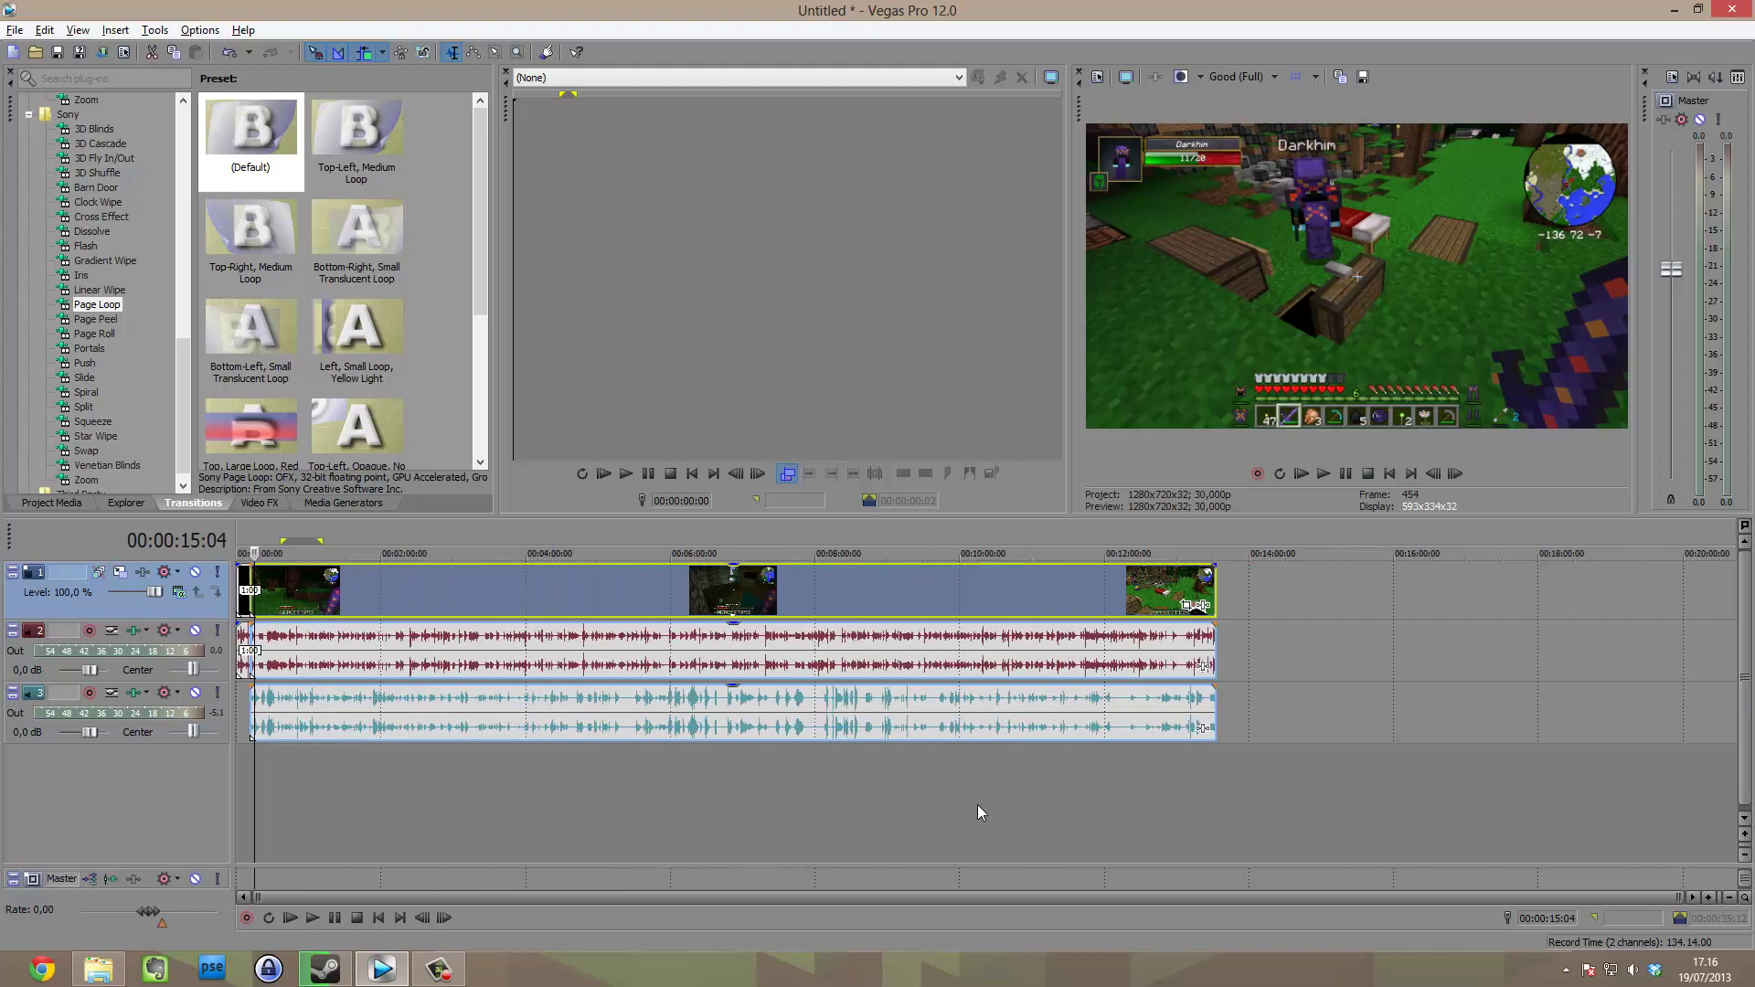
left_click(1209, 788)
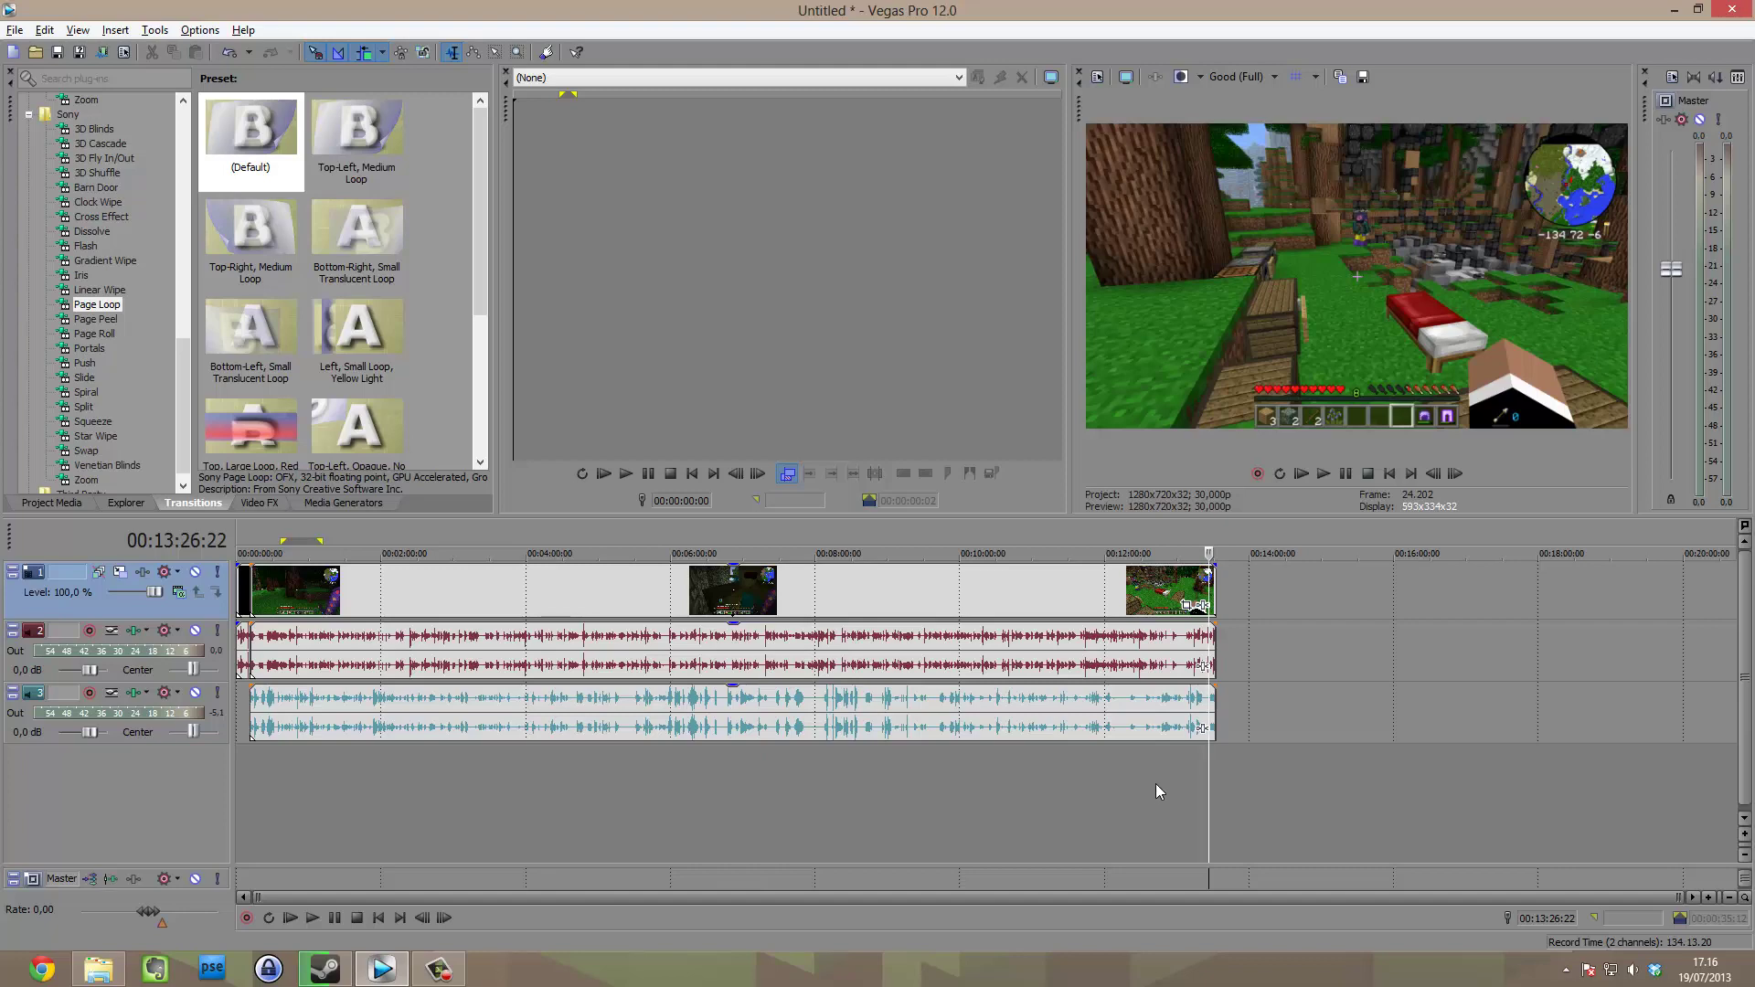
scroll(1155, 783, "up", 1)
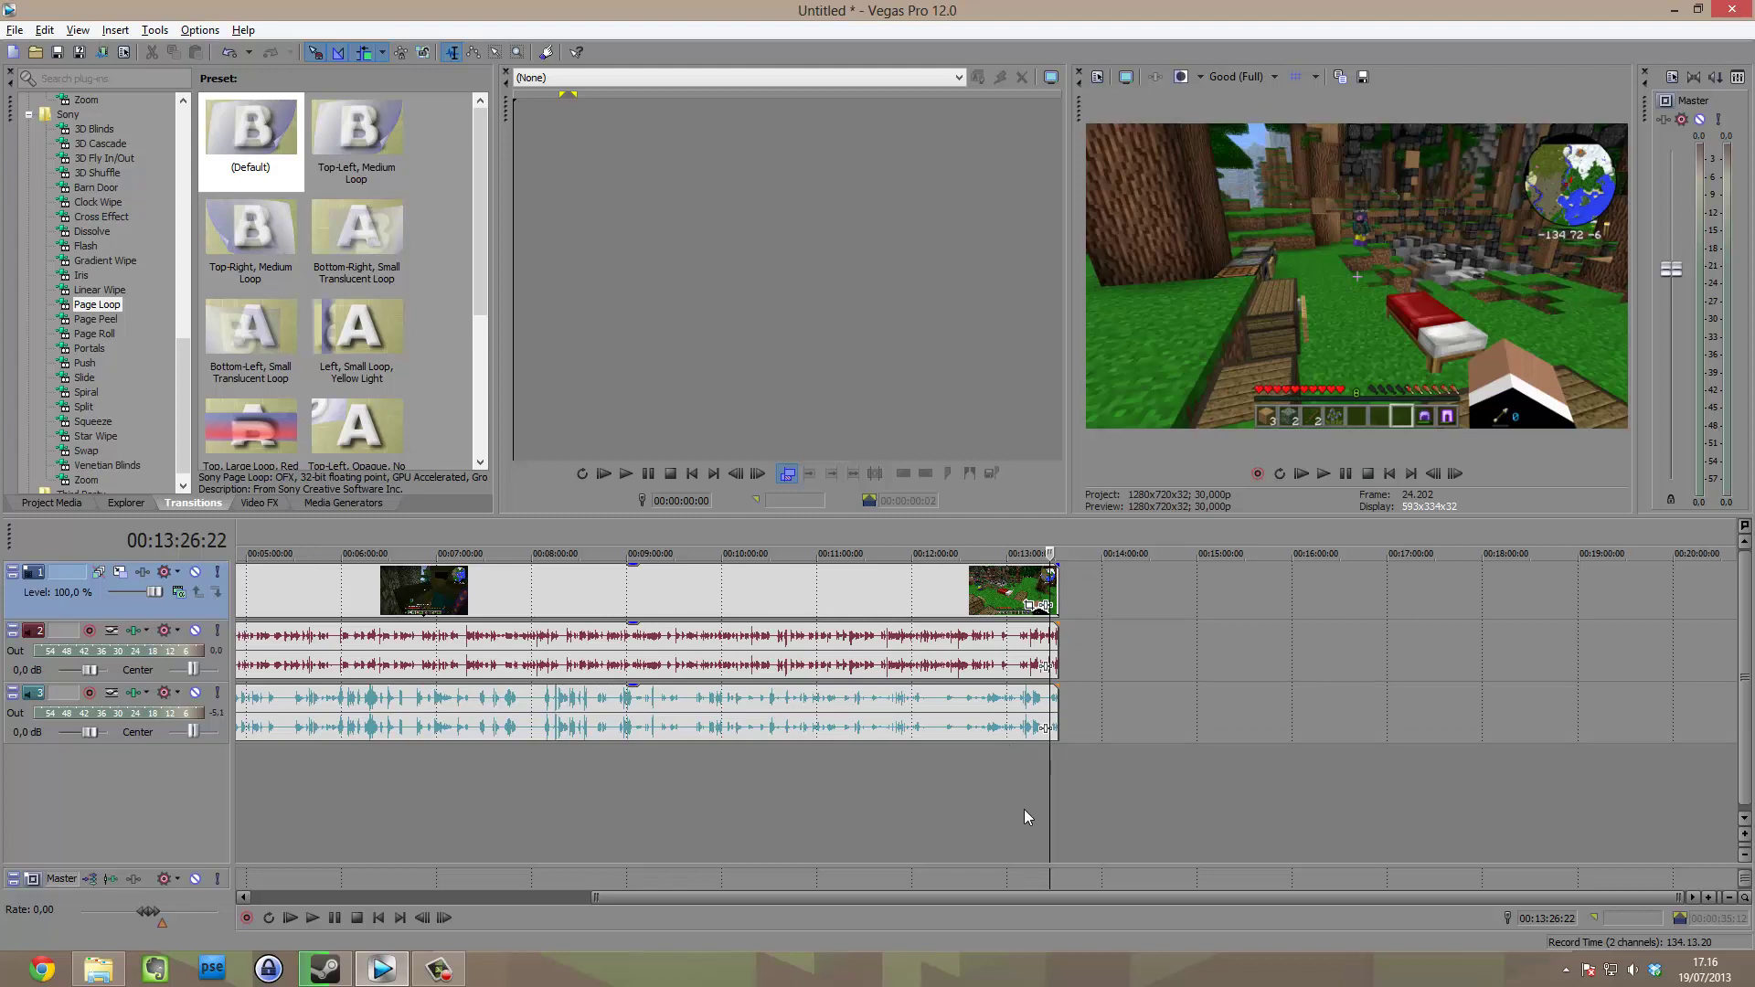
left_click(1052, 777)
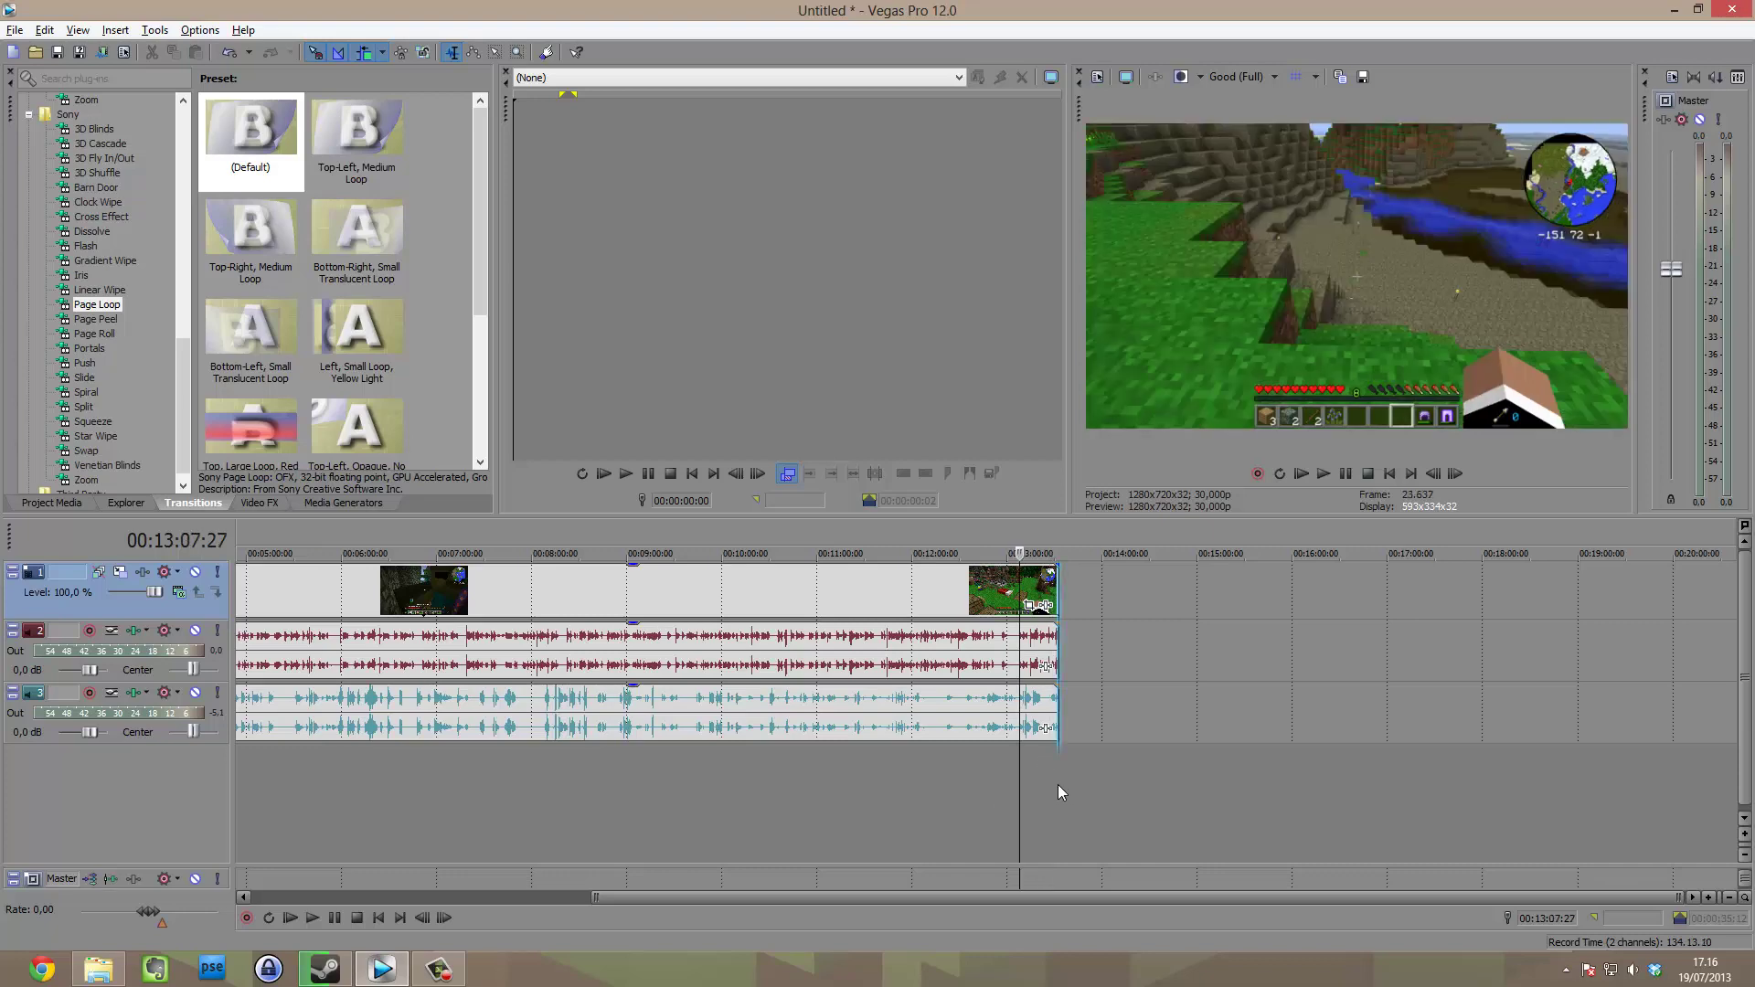
left_click(1060, 784)
left_click(1709, 898)
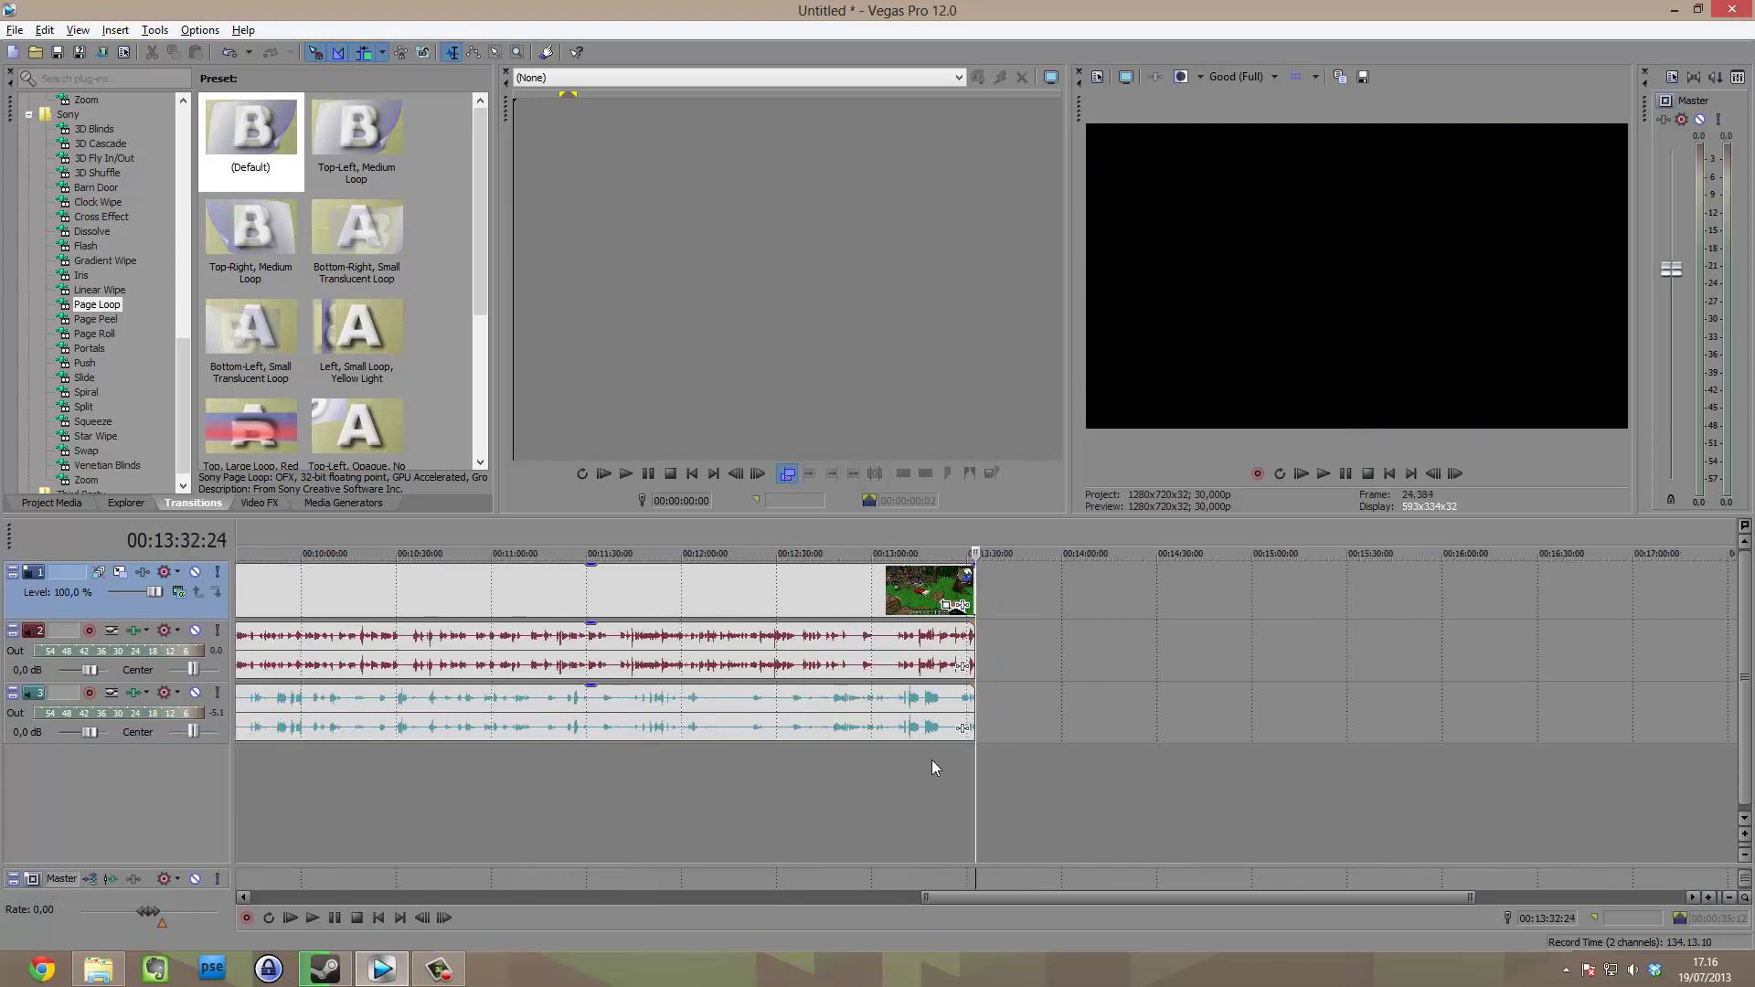
scroll(947, 773, "up", 1)
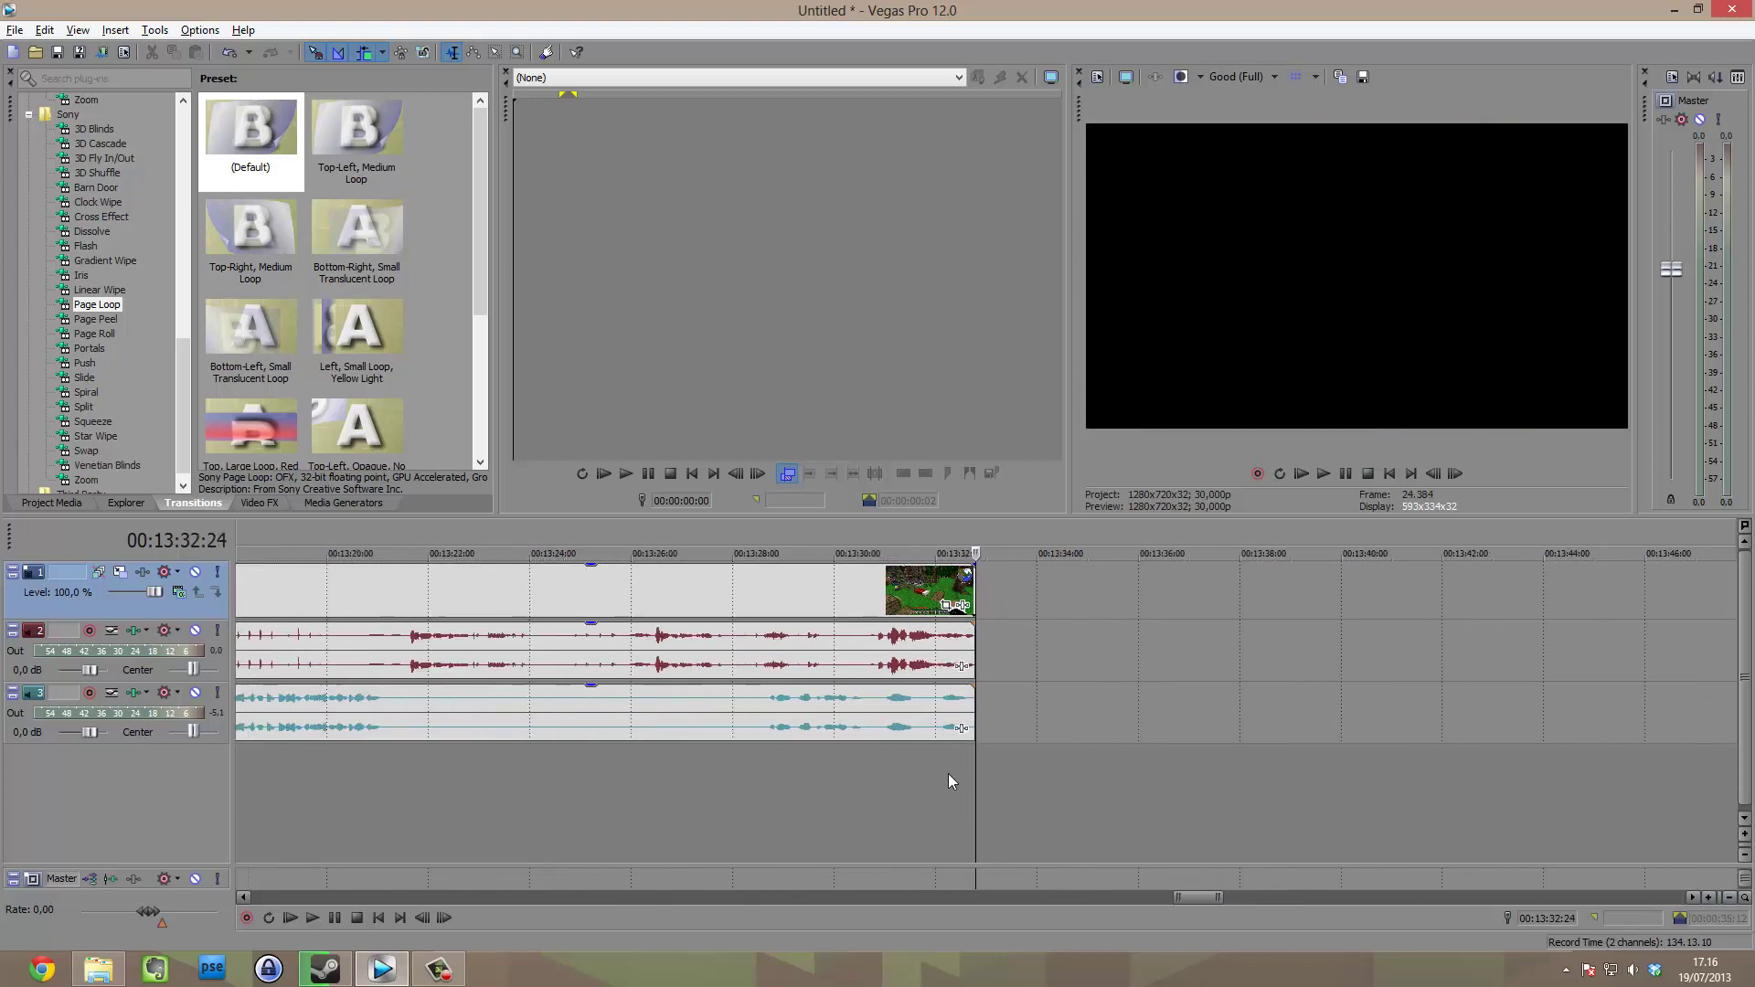
Add a 2-second video fade-out at the end of the gameplay clip.
left_click(1068, 640)
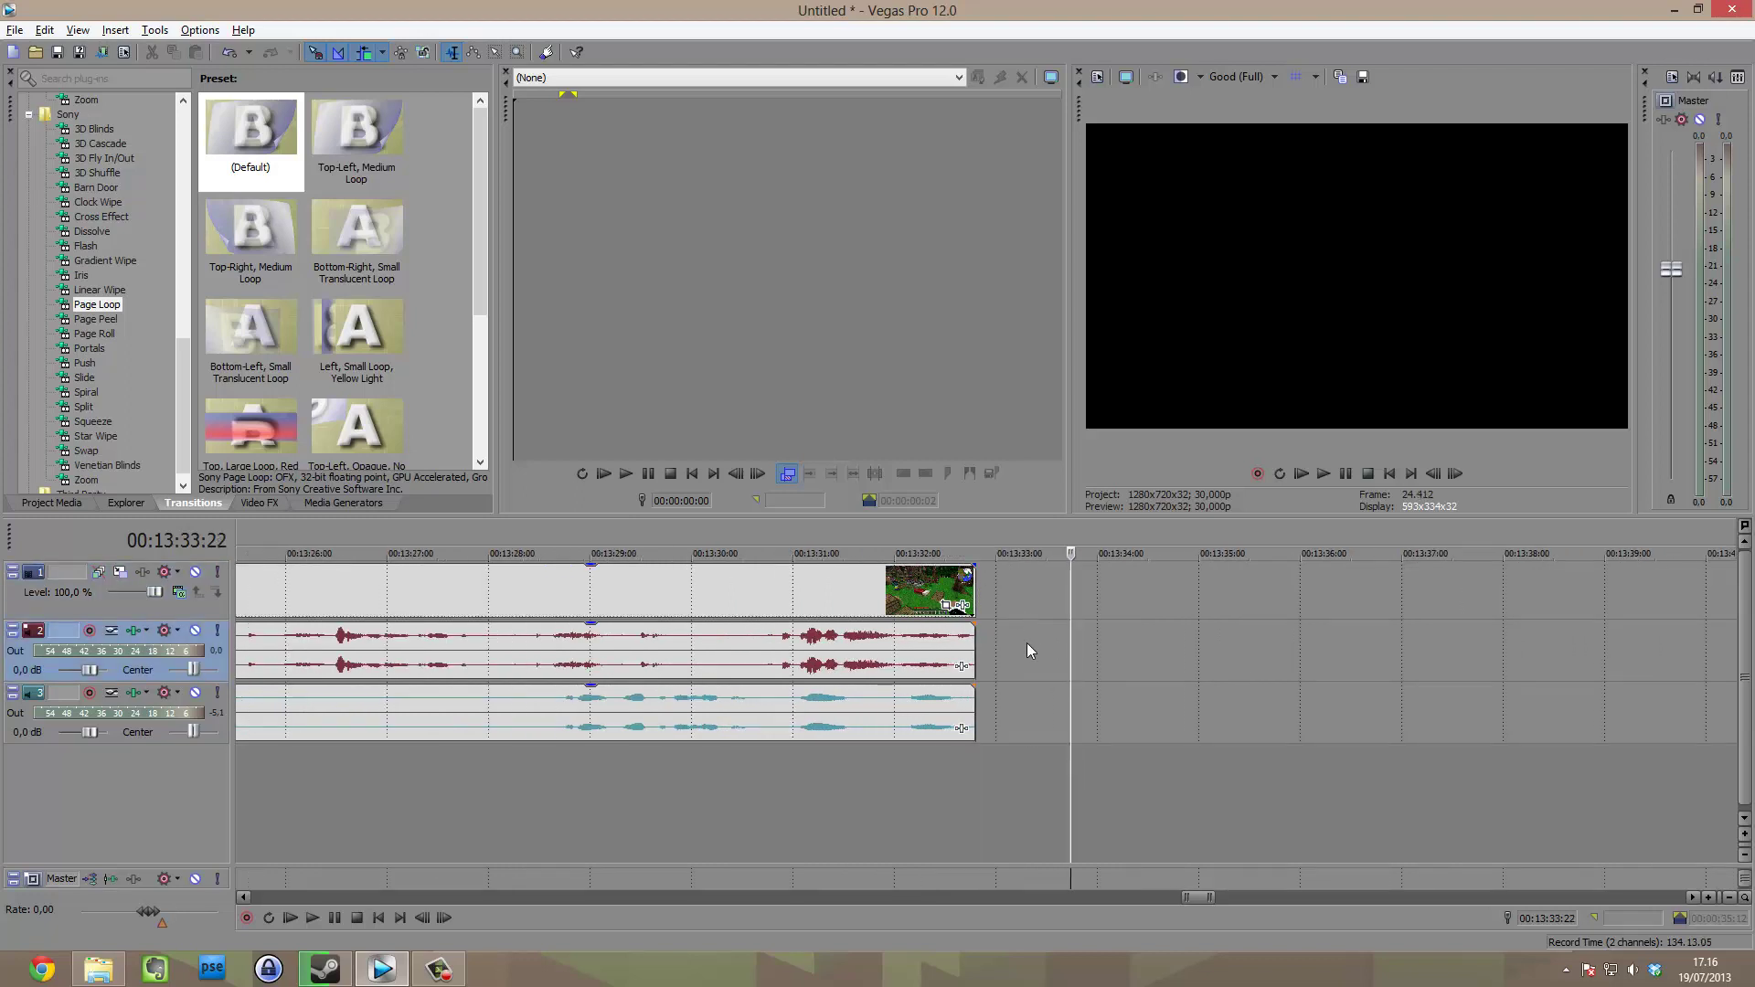
left_click(924, 582)
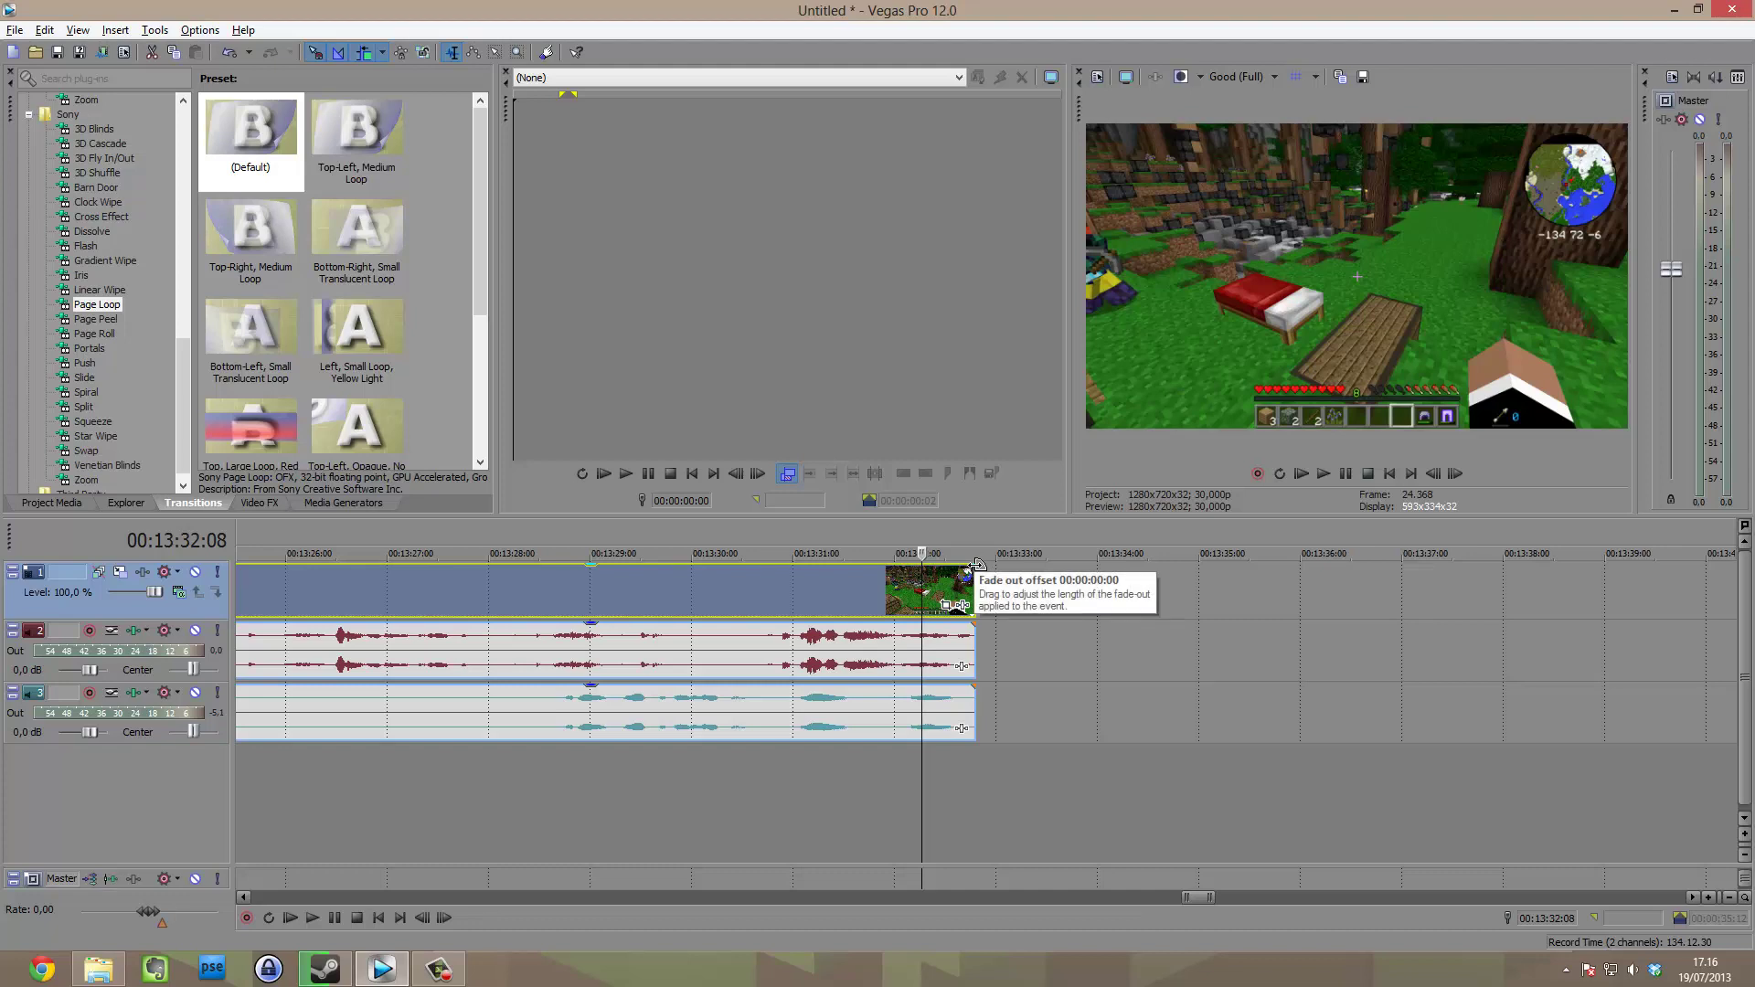
left_click(1015, 629)
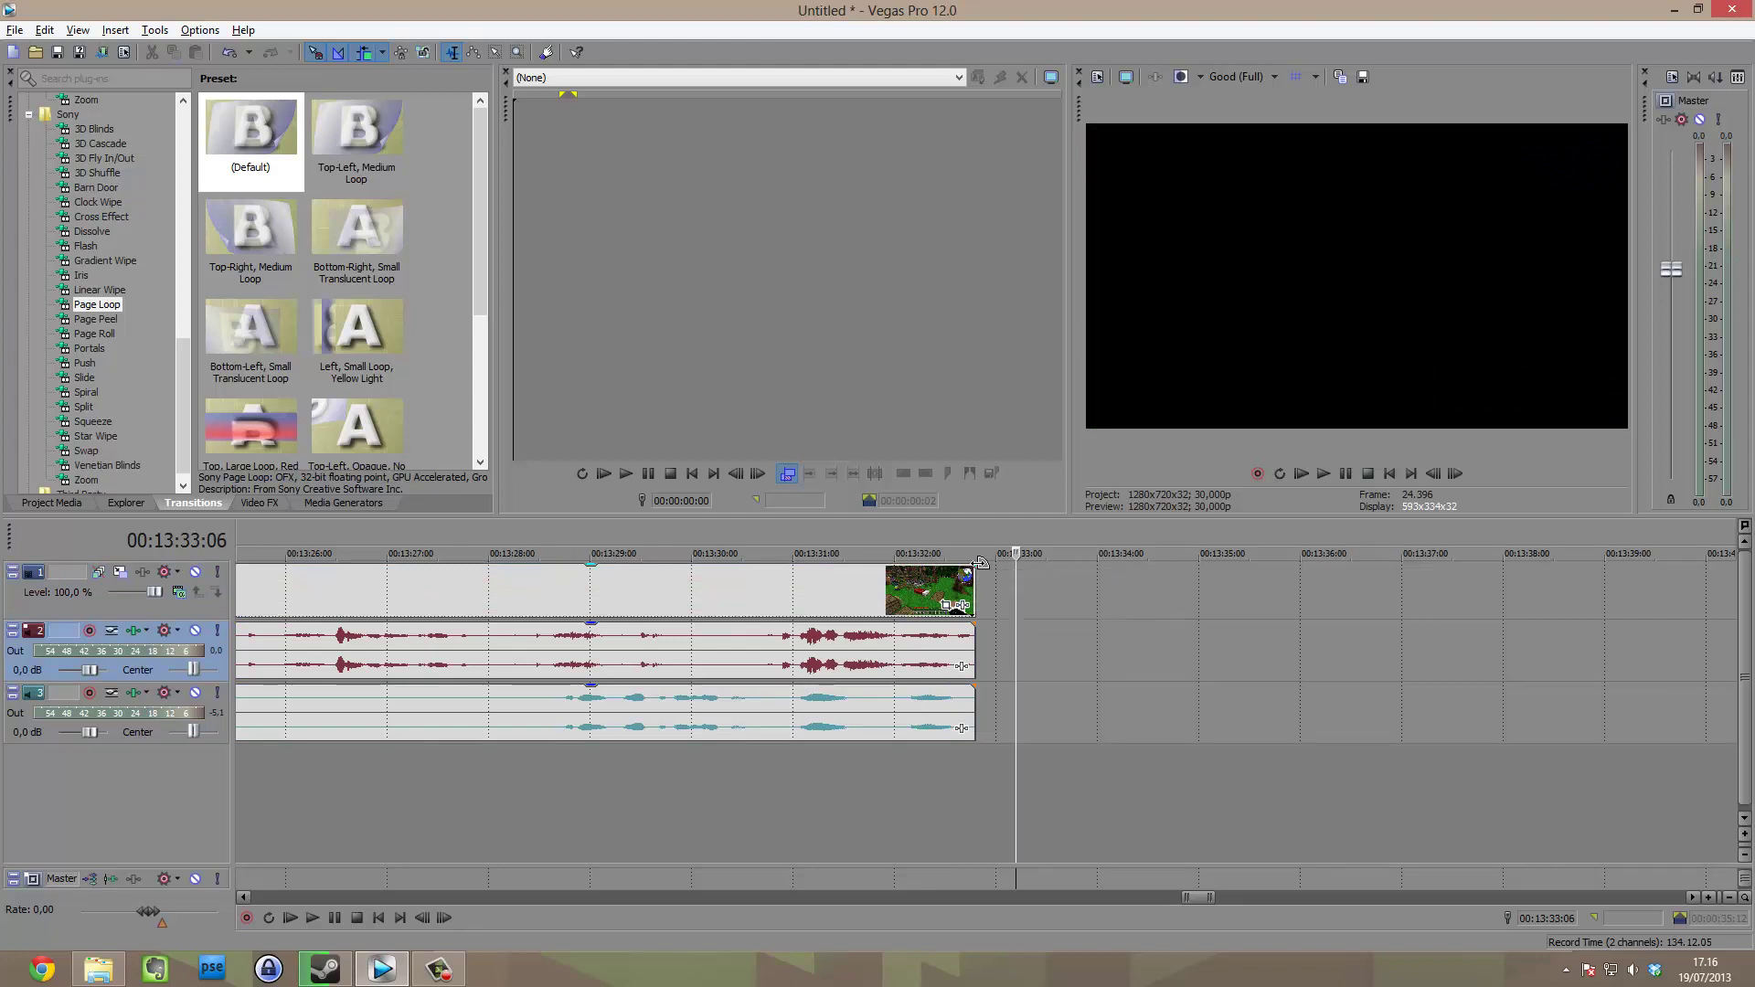
left_click_drag(979, 563, 776, 578)
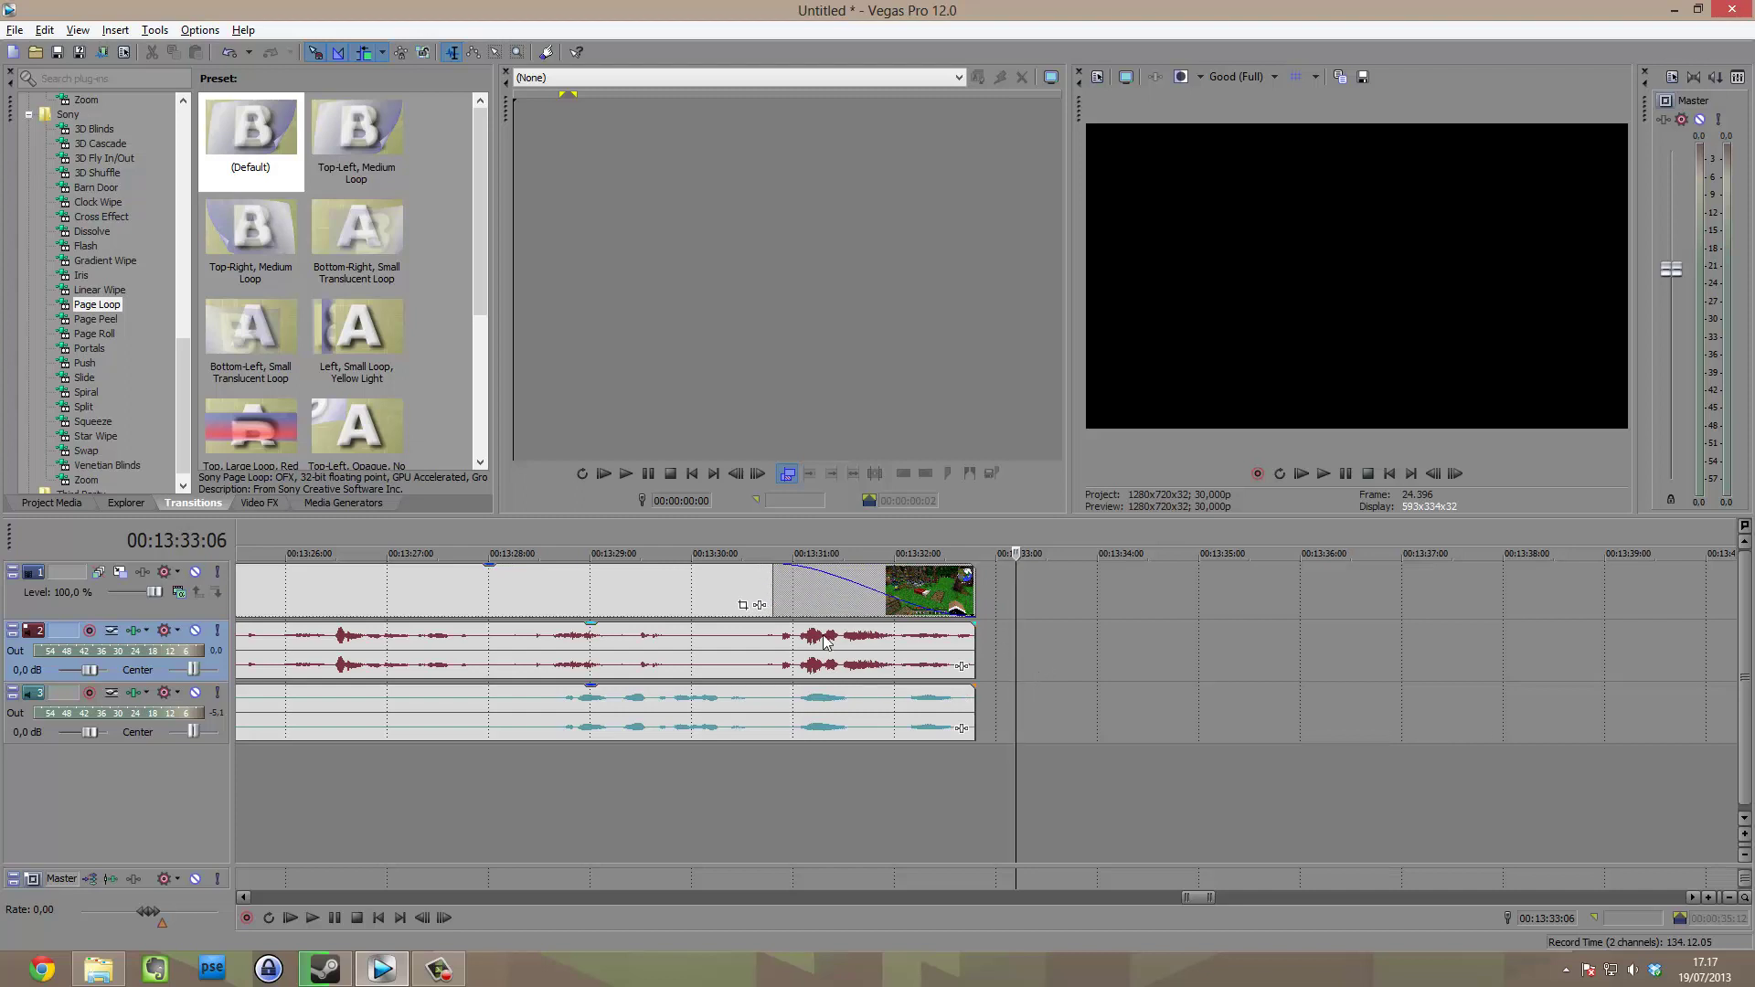
Play the fade-out from 00:13:29:27 past the clip's end, and scrub back to 00:13:29:25.
left_click(711, 603)
left_click(684, 596)
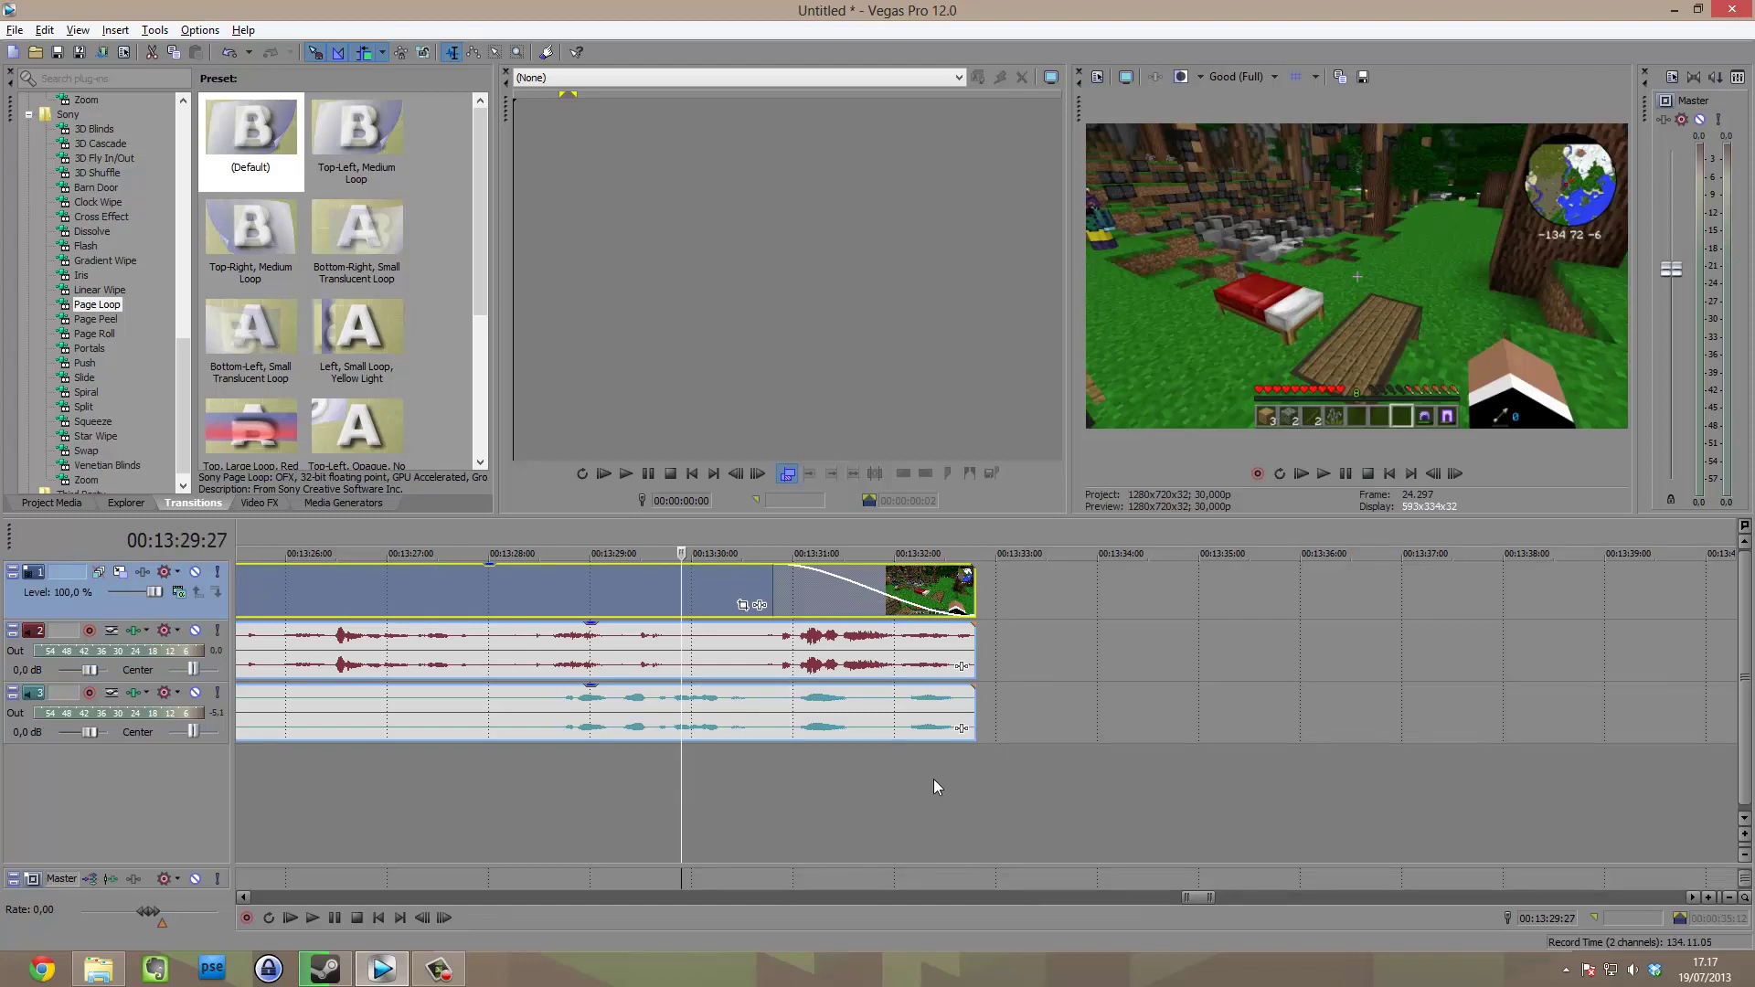
key("space")
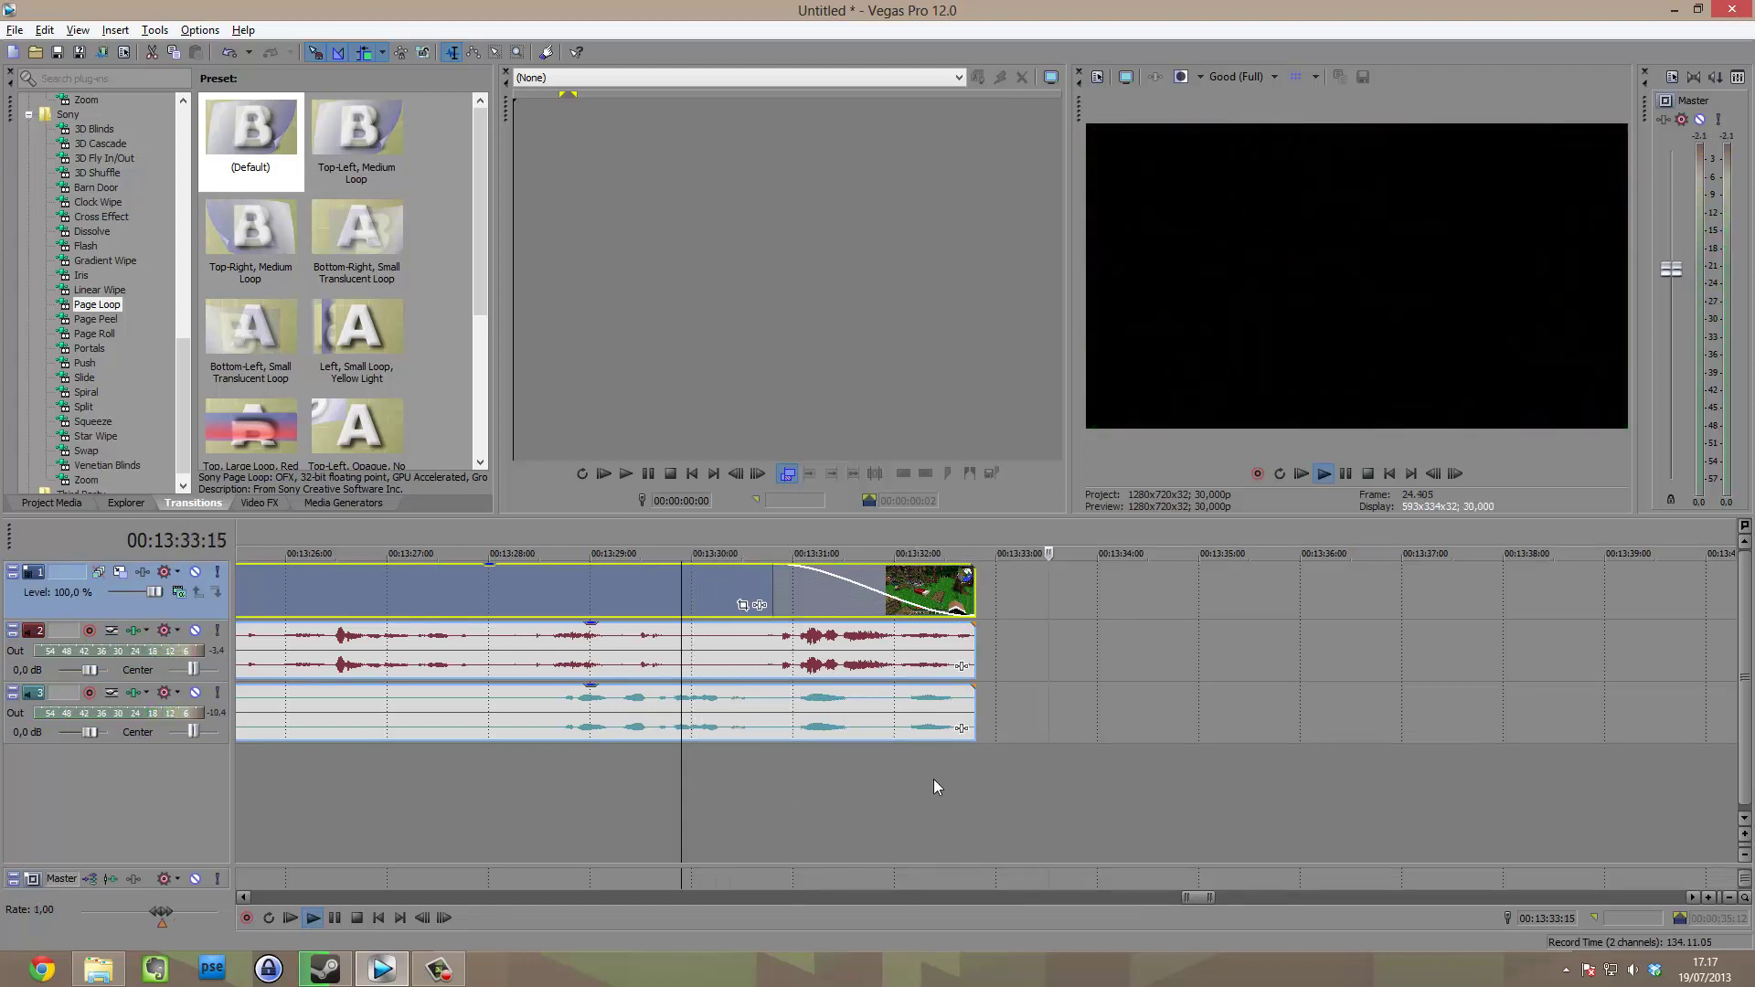
key("space")
left_click(1050, 589)
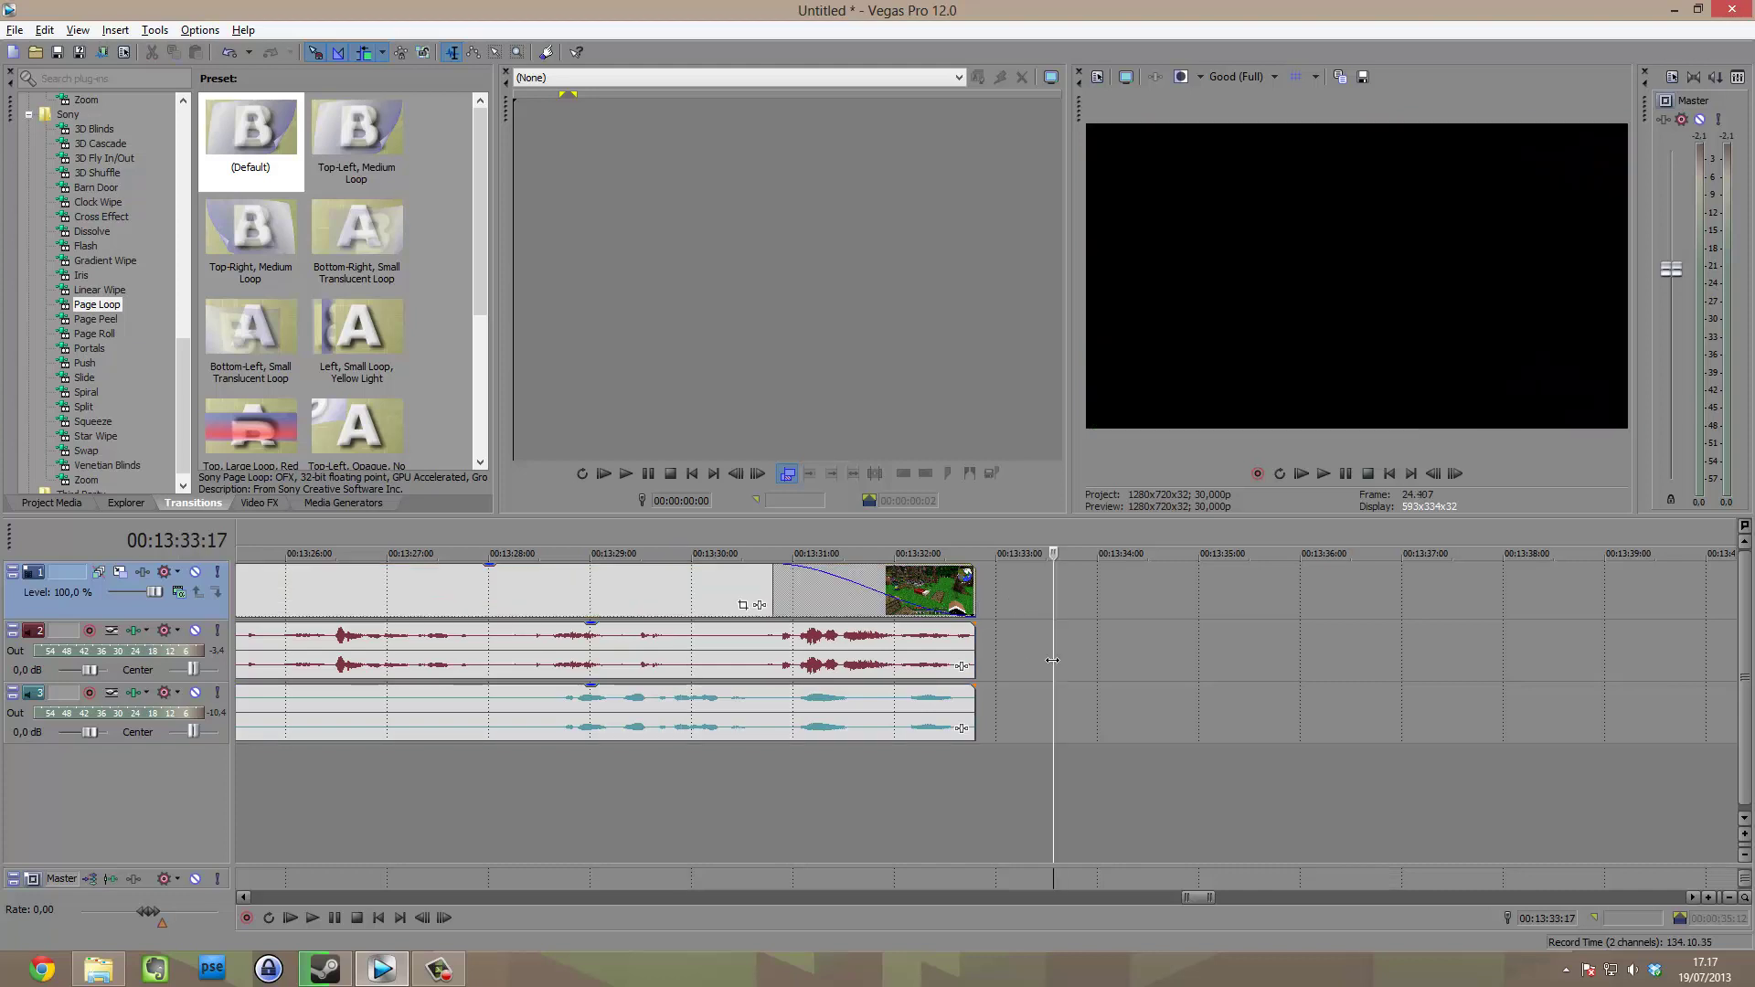
left_click_drag(1053, 660, 675, 658)
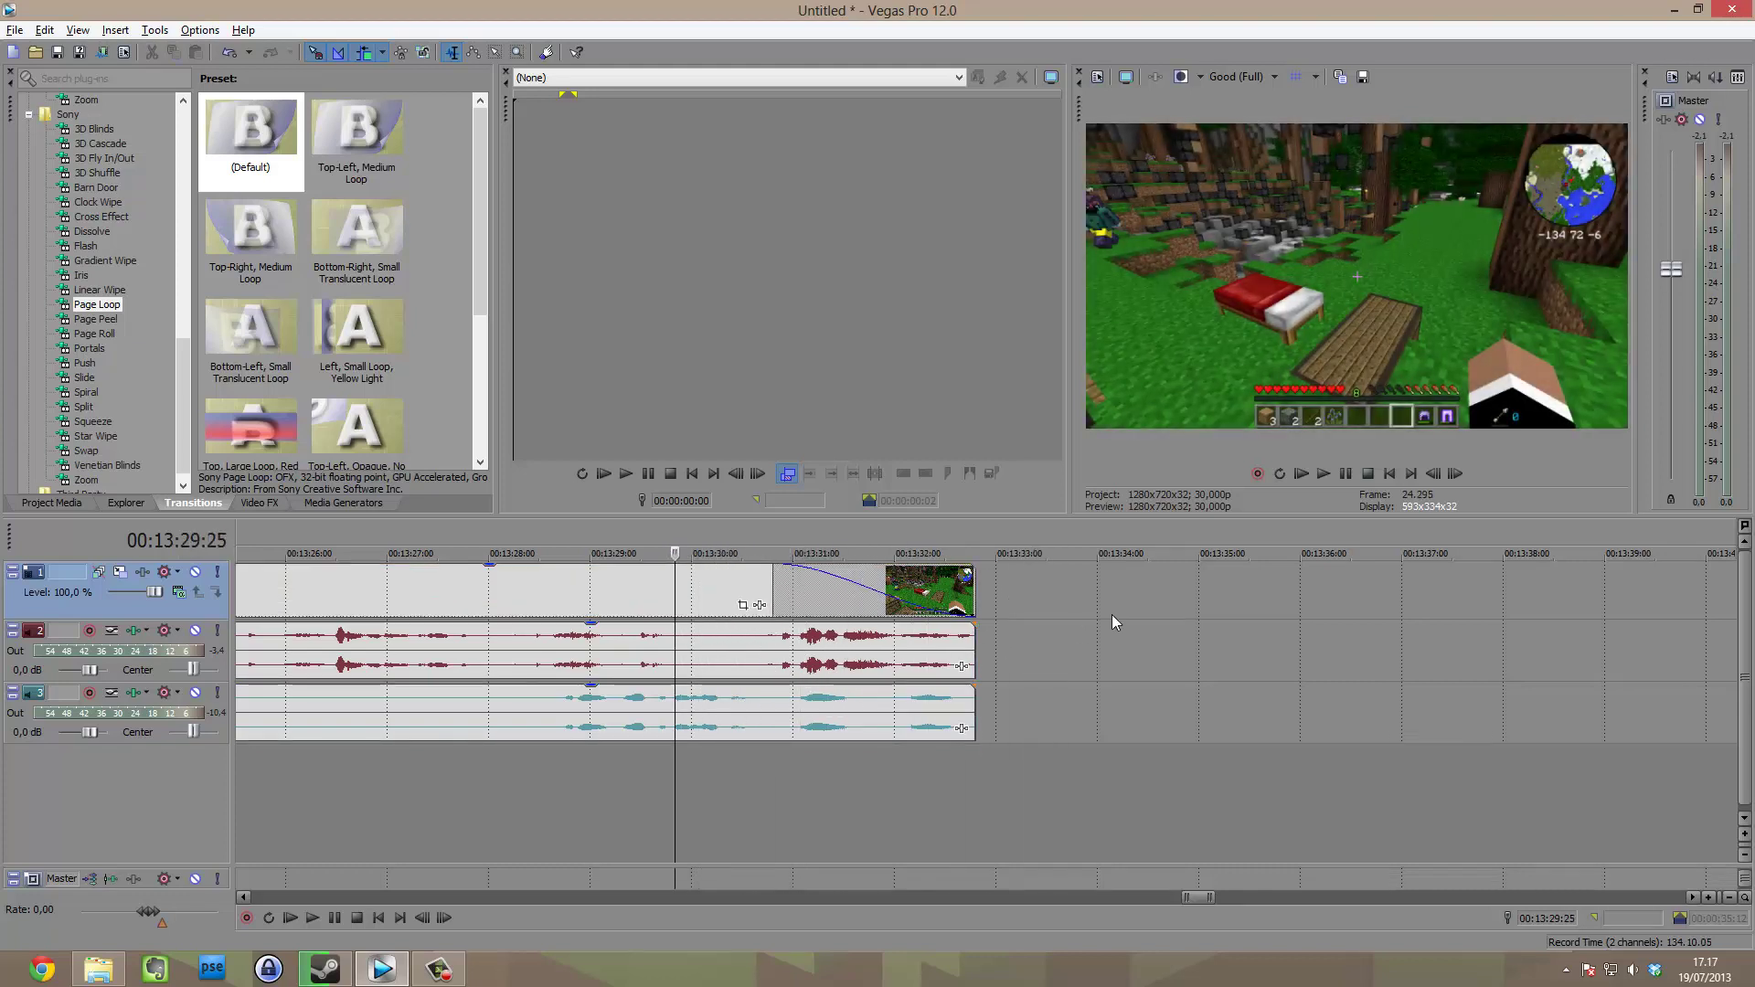
Shorten the gameplay clip's video fade-out so it starts at about 00:13:32:02, and play through it.
left_click(1113, 615)
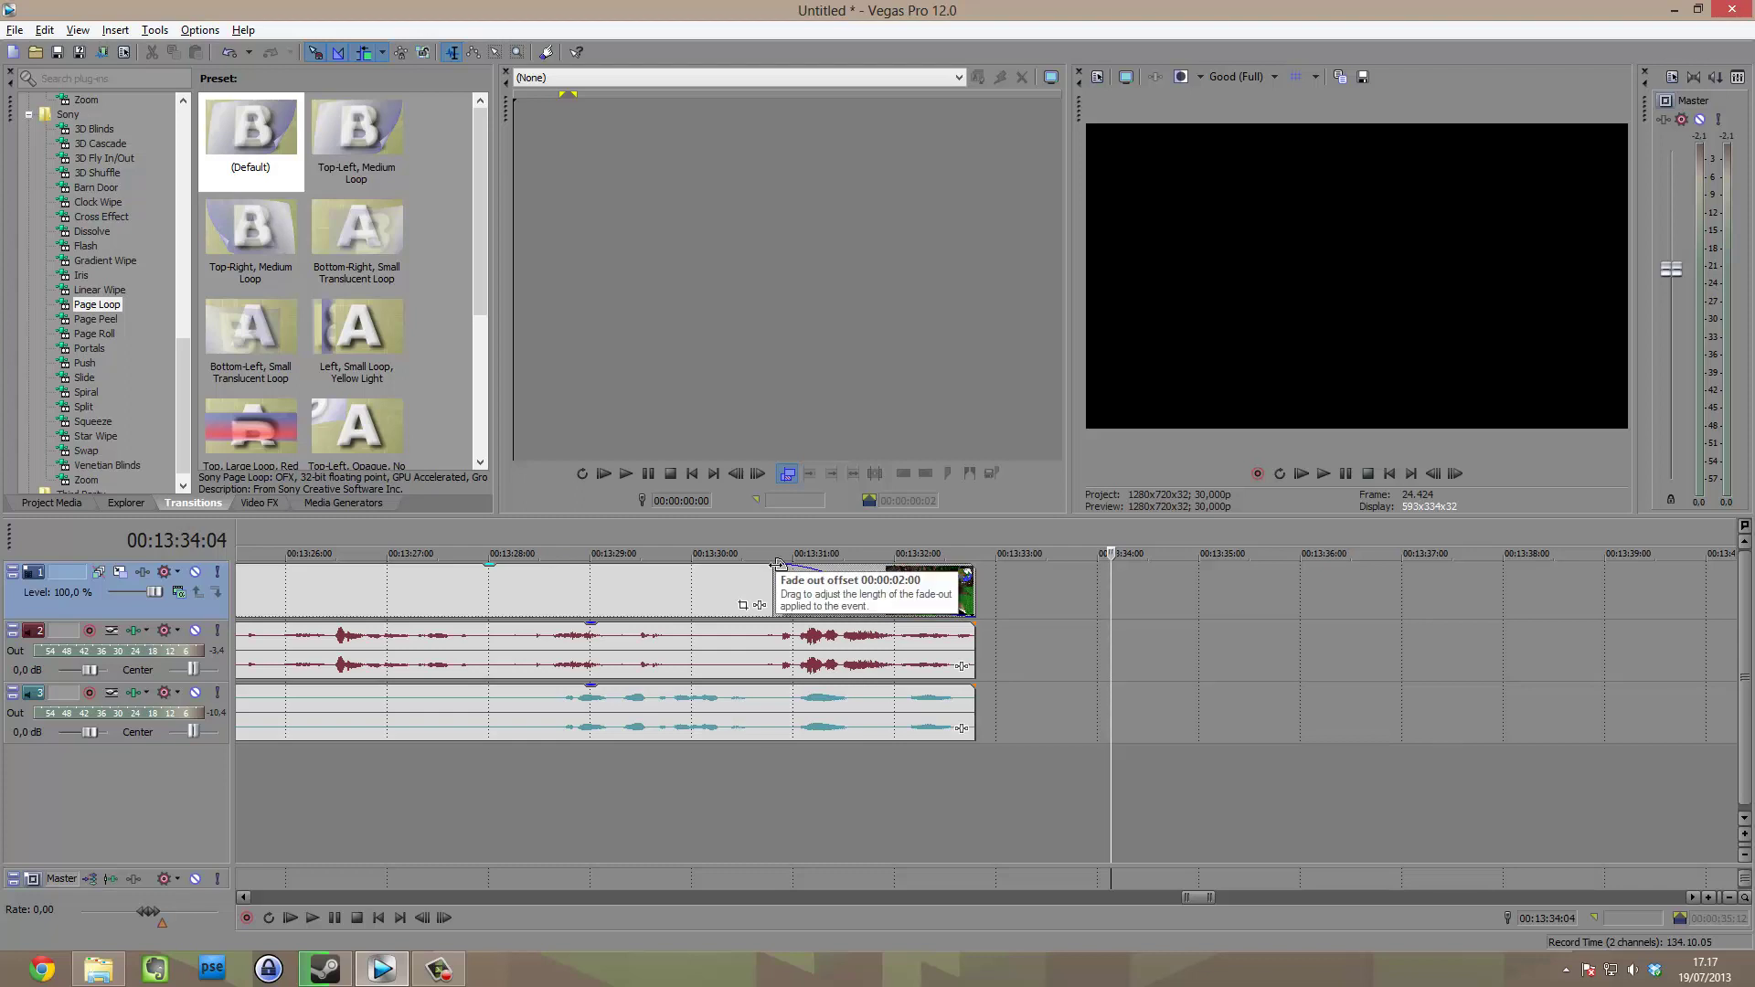
left_click_drag(777, 564, 902, 596)
left_click(901, 592)
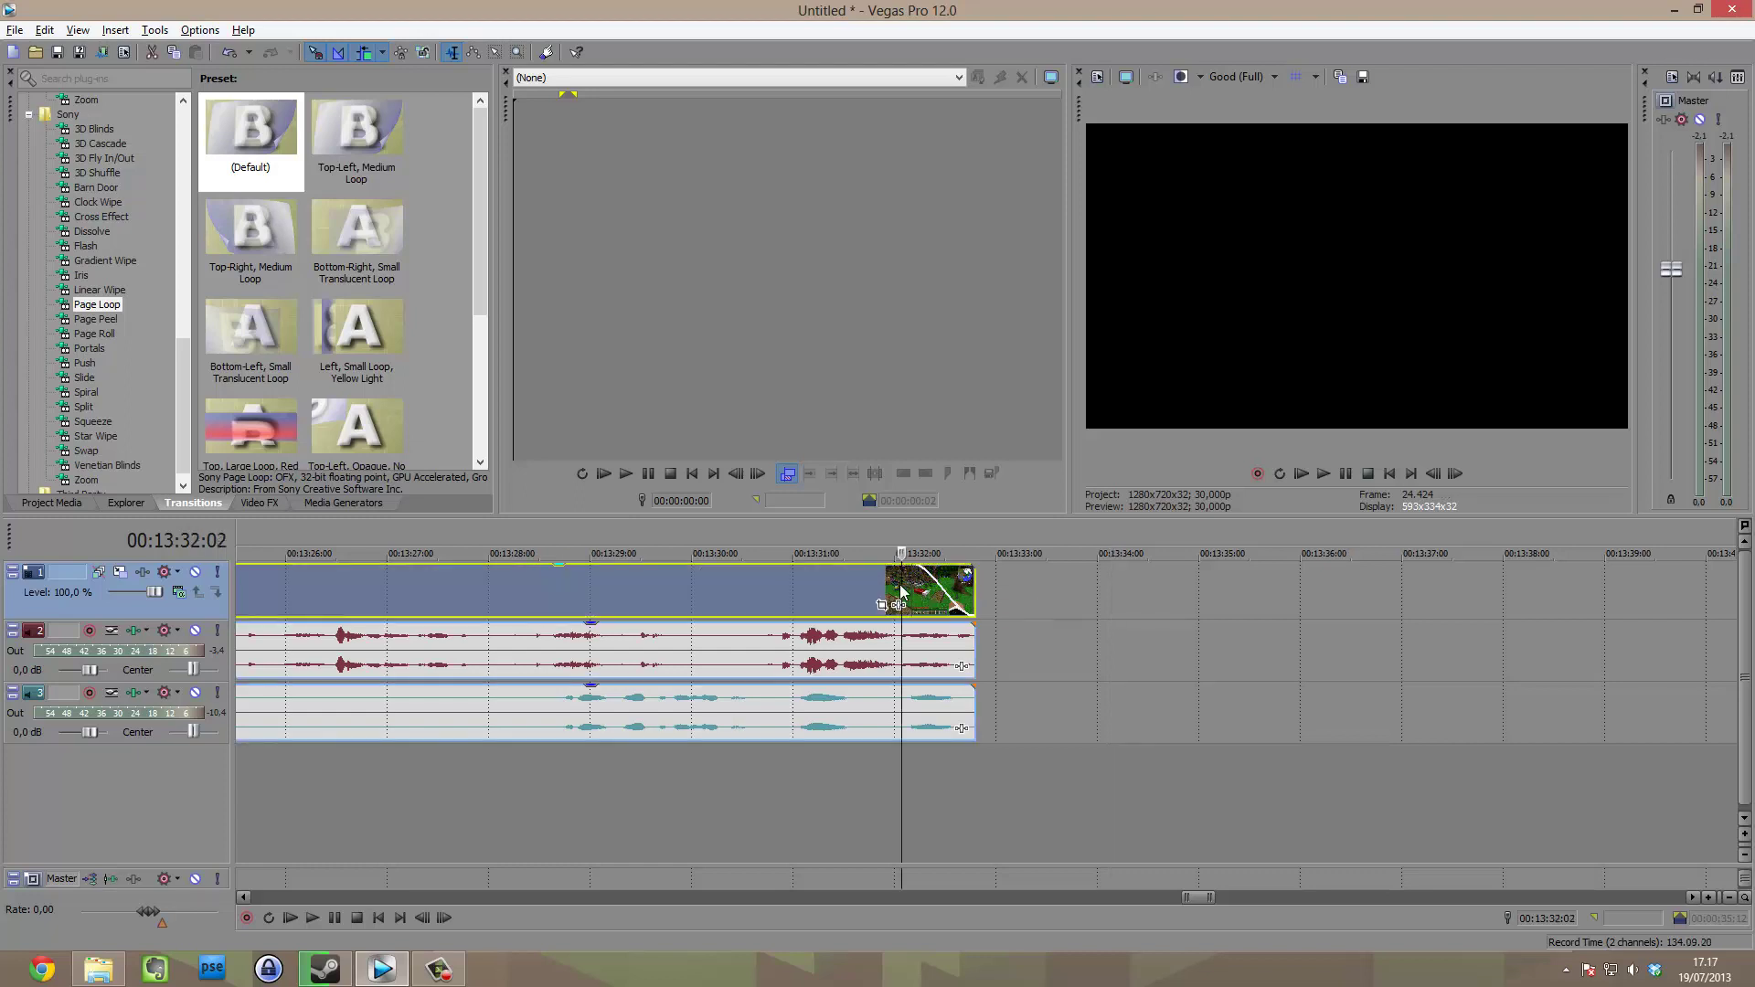
key("space")
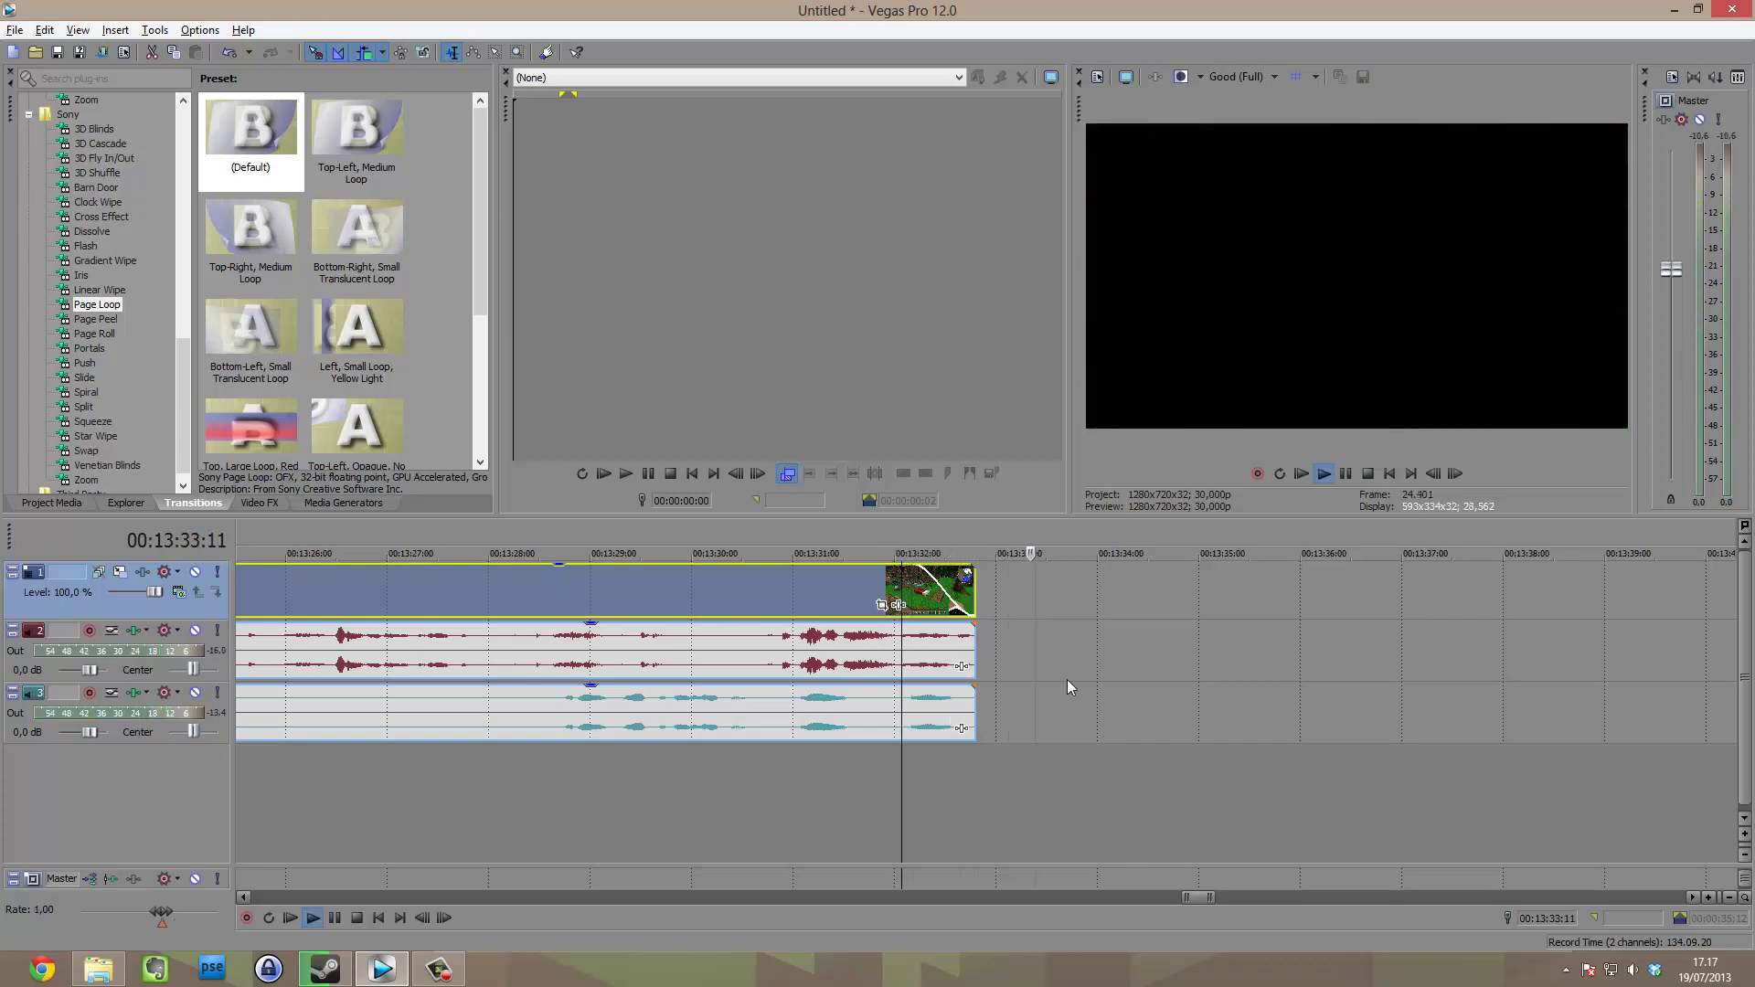
key("space")
left_click(1044, 617)
Review the whole timeline and spot-check the early gameplay, around 00:02:35:08 and 00:02:26:12, and the intro at 00:00:08:07.
scroll(1051, 644, "down", 2)
scroll(1051, 643, "down", 3)
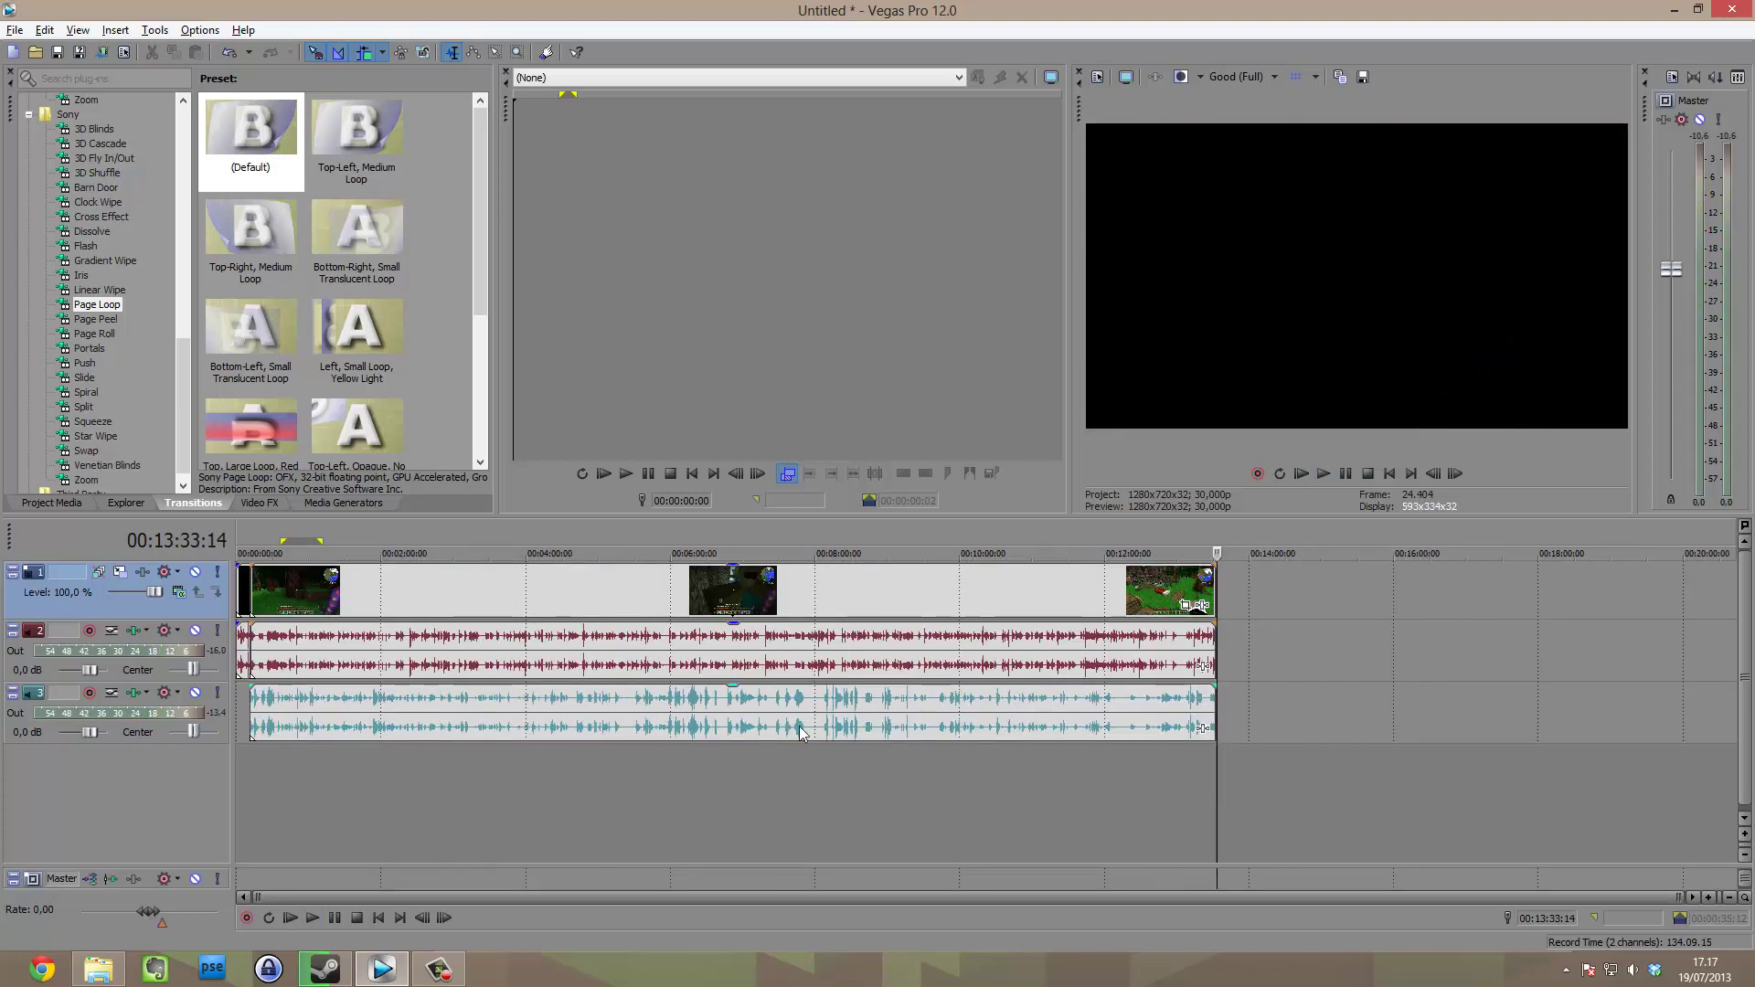
left_click(370, 787)
scroll(530, 794, "up", 3)
scroll(532, 795, "down", 2)
left_click(565, 796)
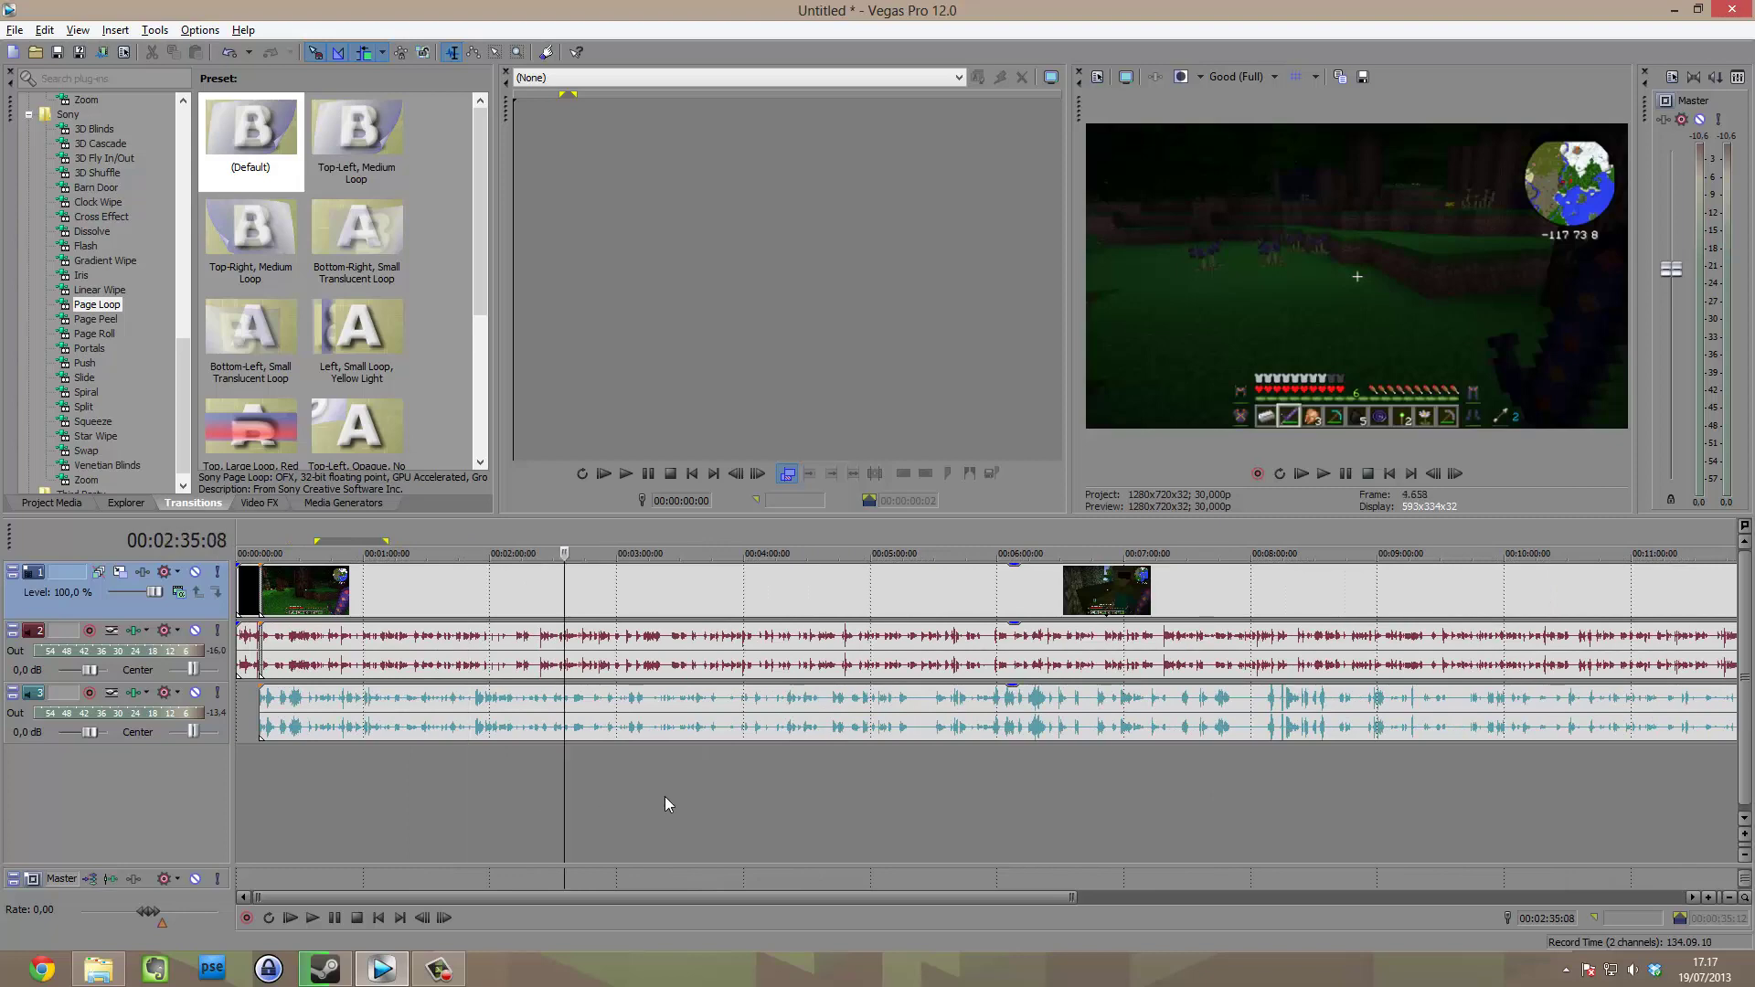
scroll(741, 786, "down", 3)
scroll(741, 804, "up", 6)
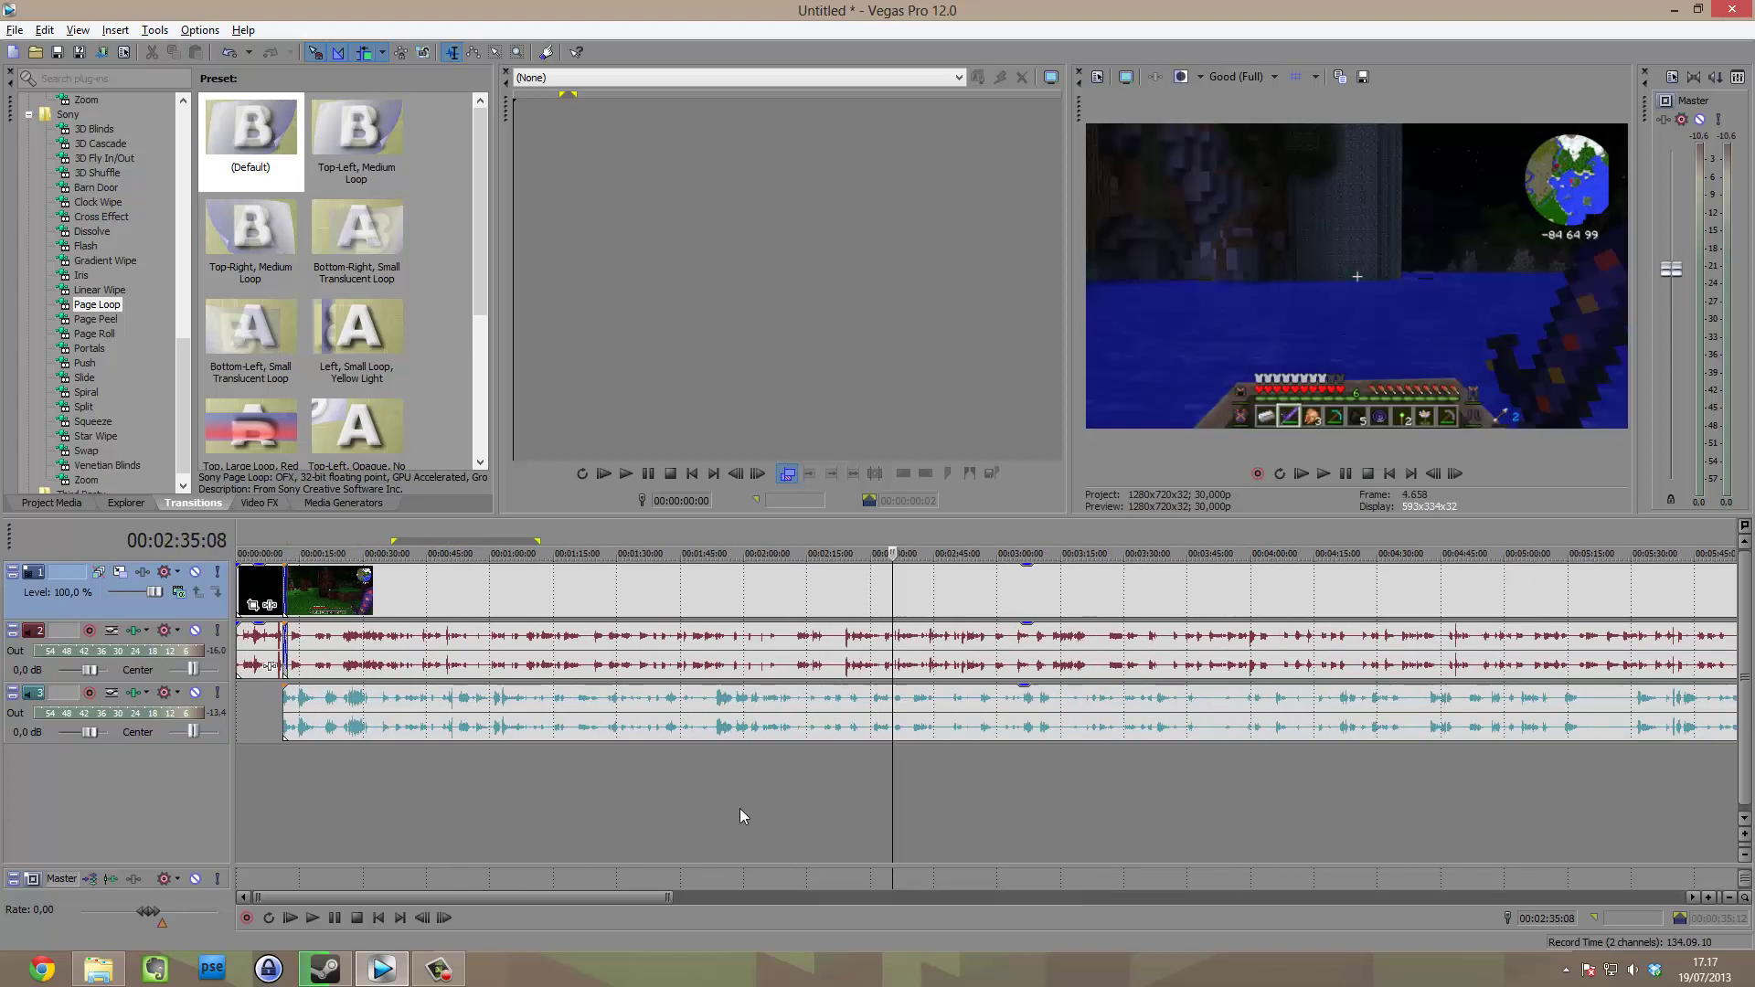
left_click(584, 773)
left_click(854, 783)
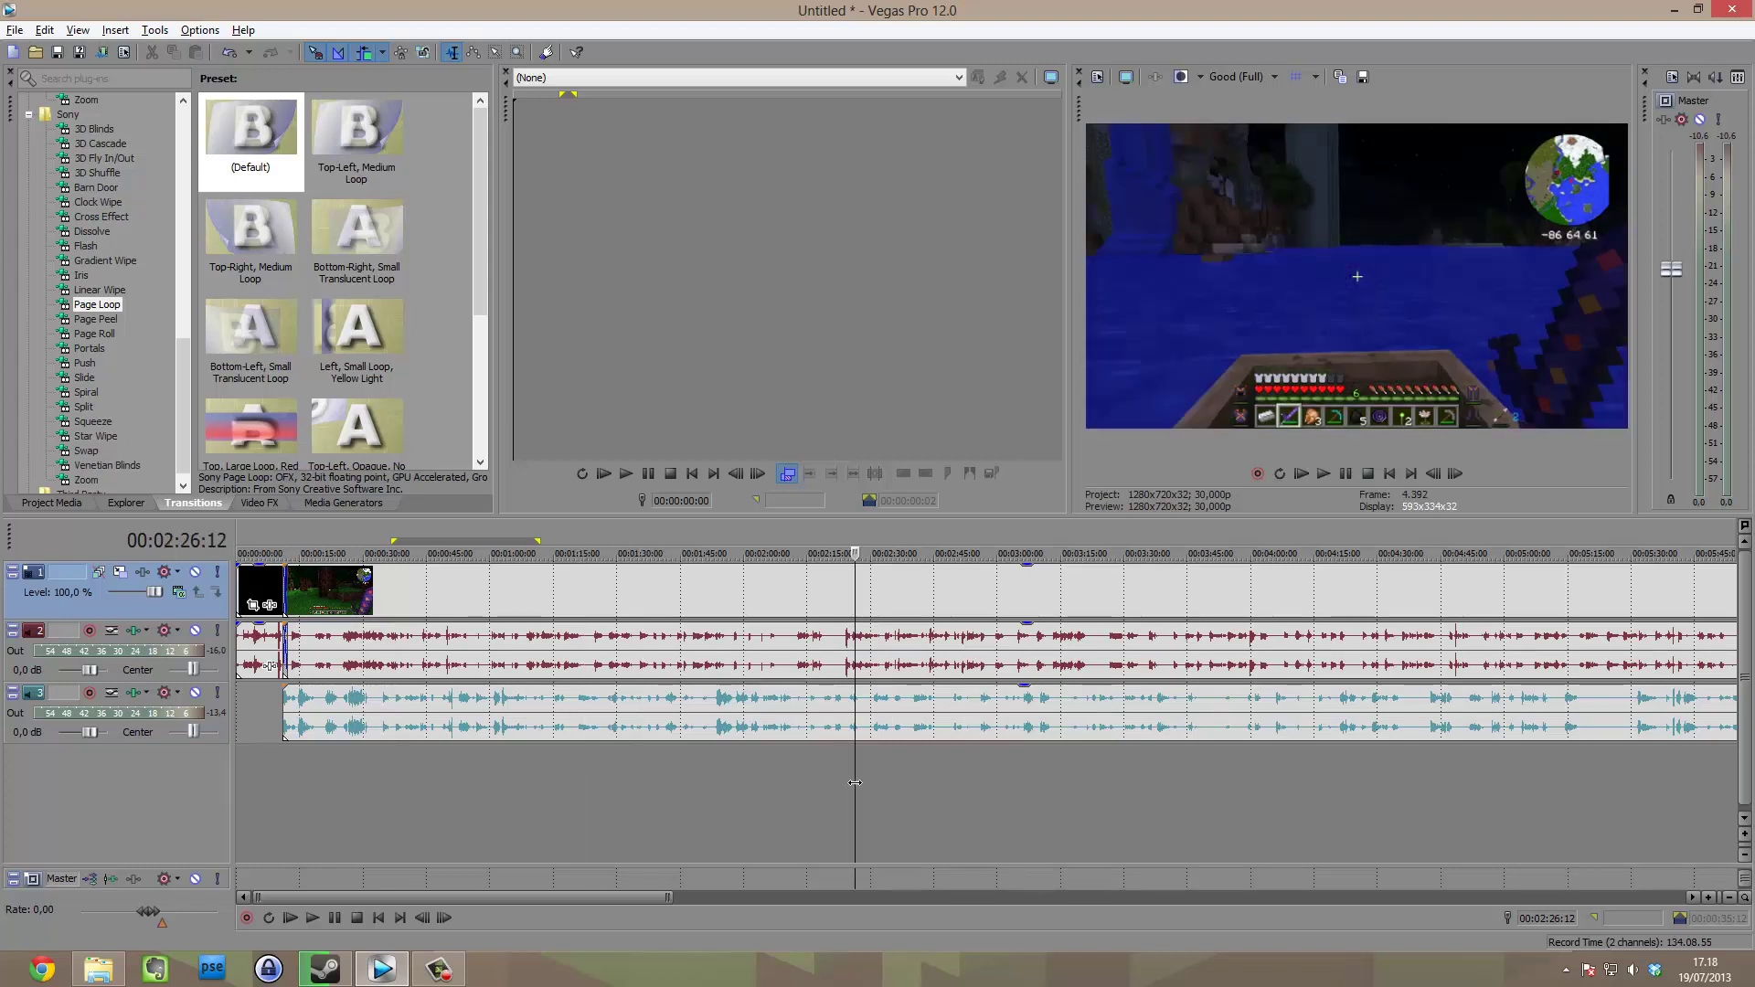
left_click(271, 772)
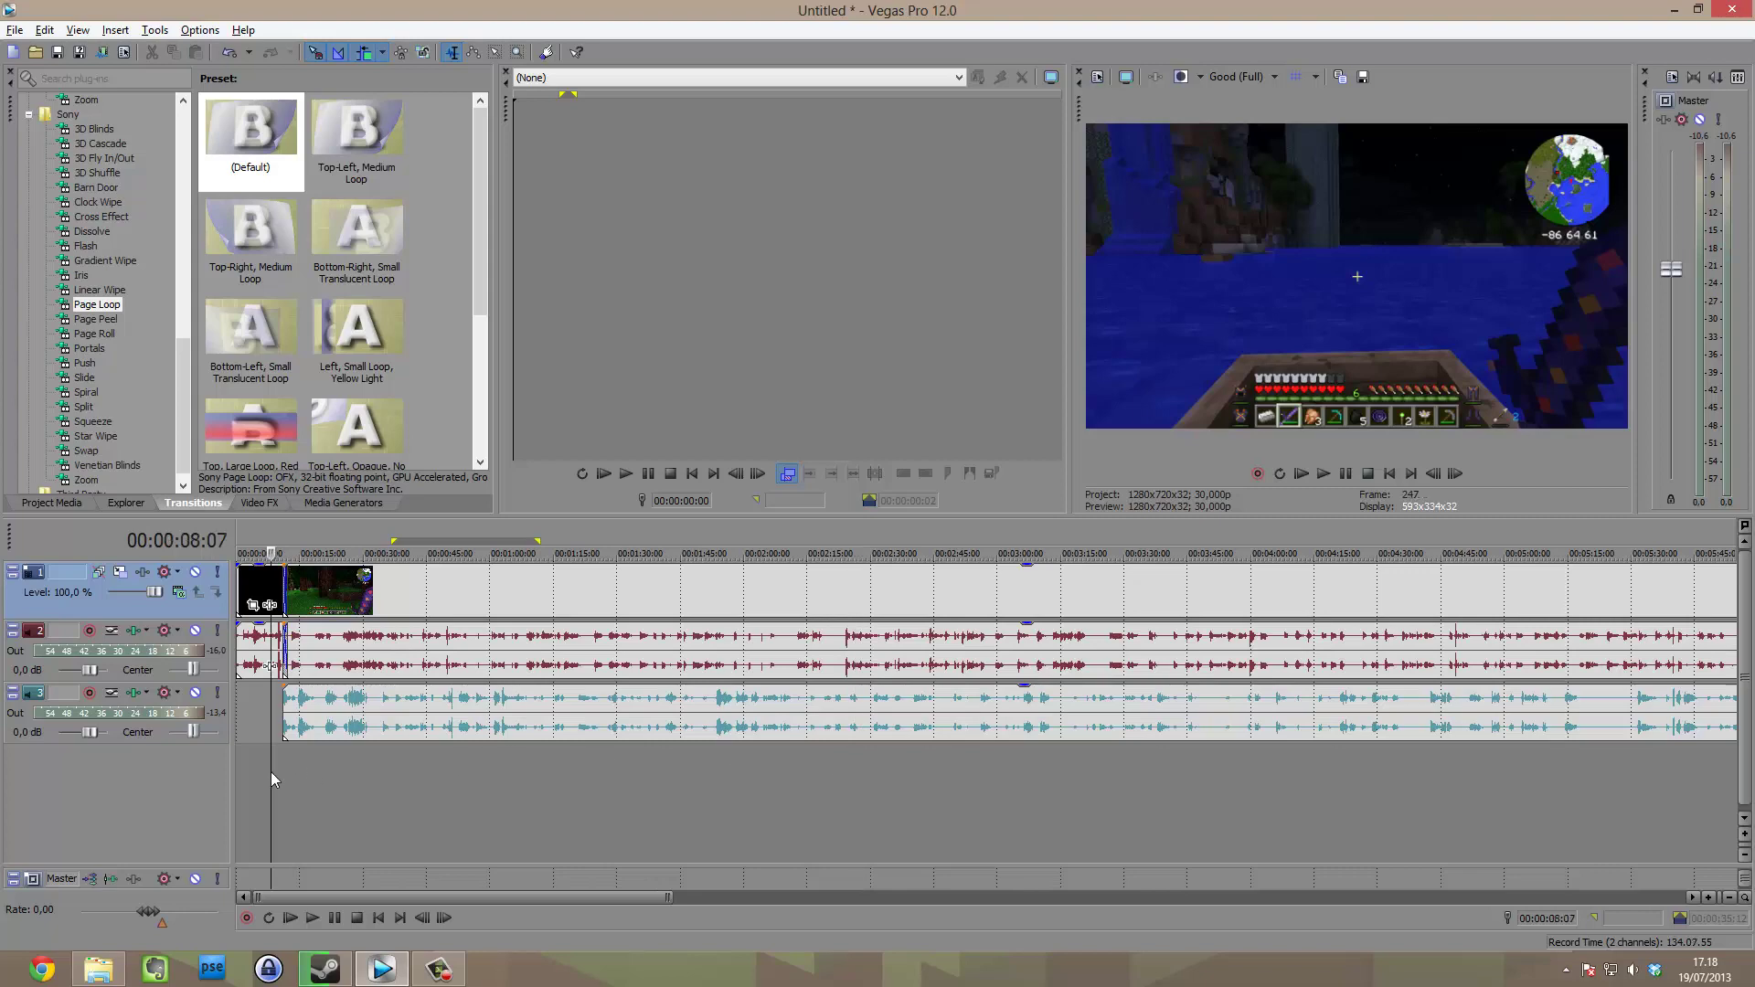
scroll(282, 776, "up", 4)
left_click_drag(440, 768, 629, 821)
scroll(1284, 814, "down", 8)
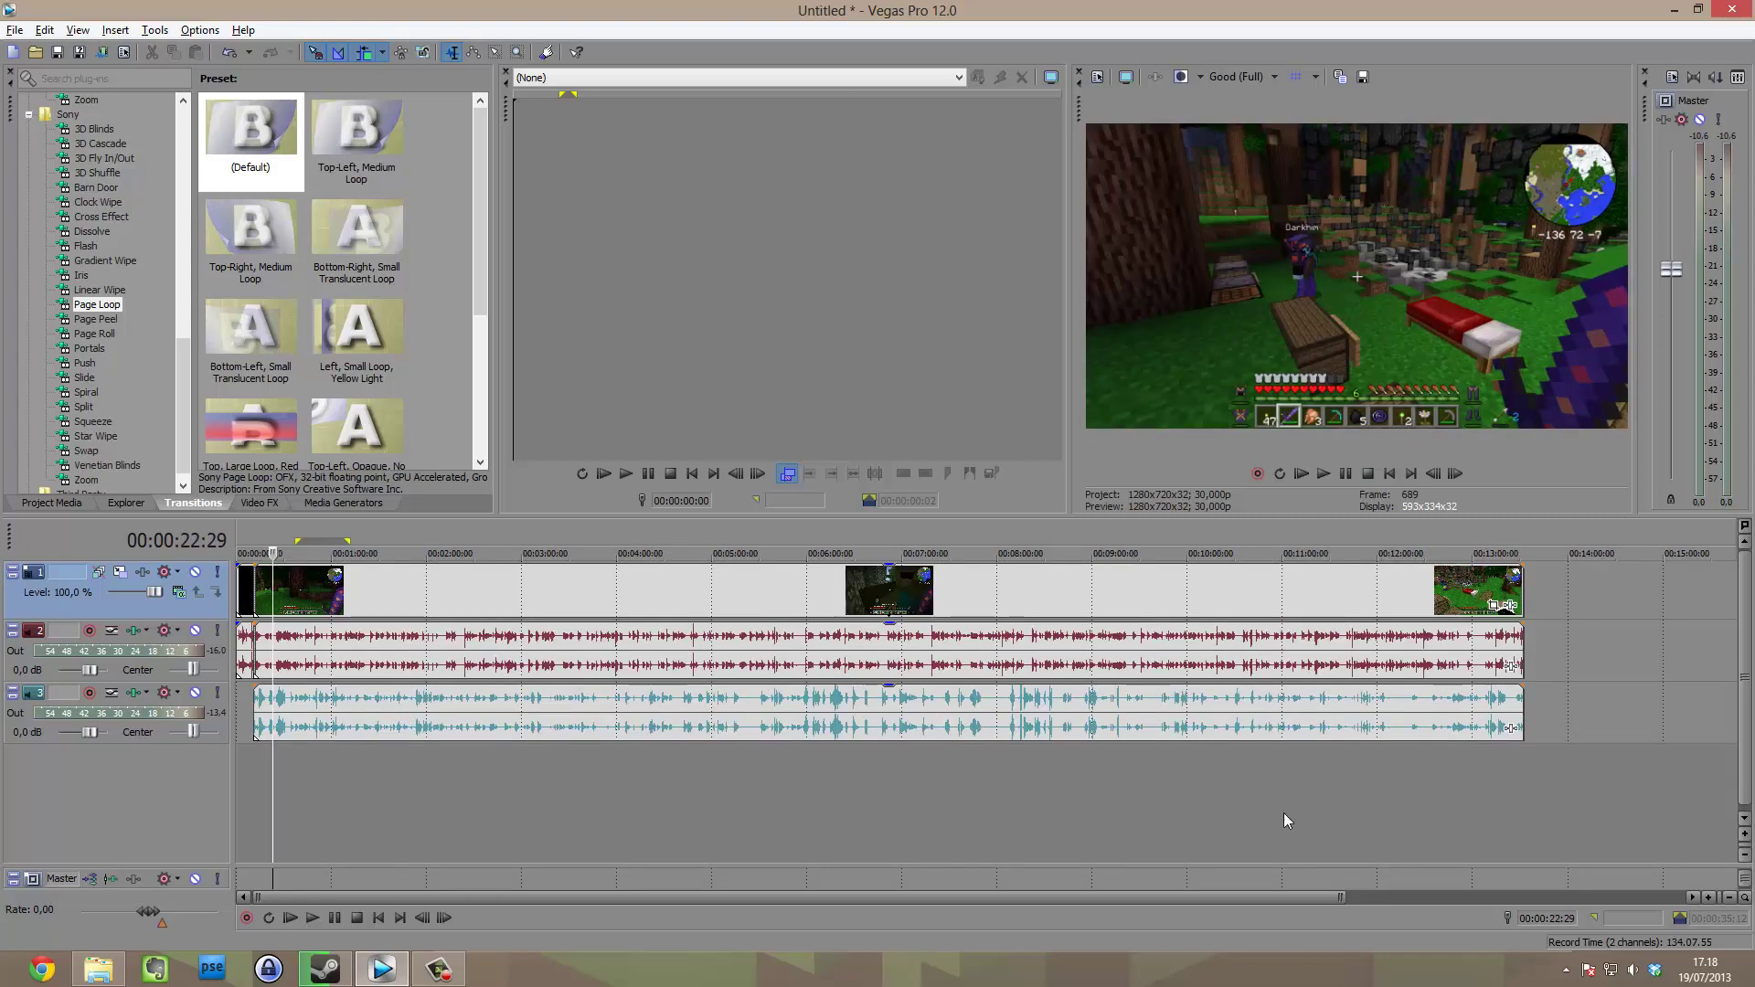
Lengthen the video fade-out at the end of the gameplay clip to about 3 seconds 20 frames.
left_click(1522, 797)
scroll(1522, 799, "up", 6)
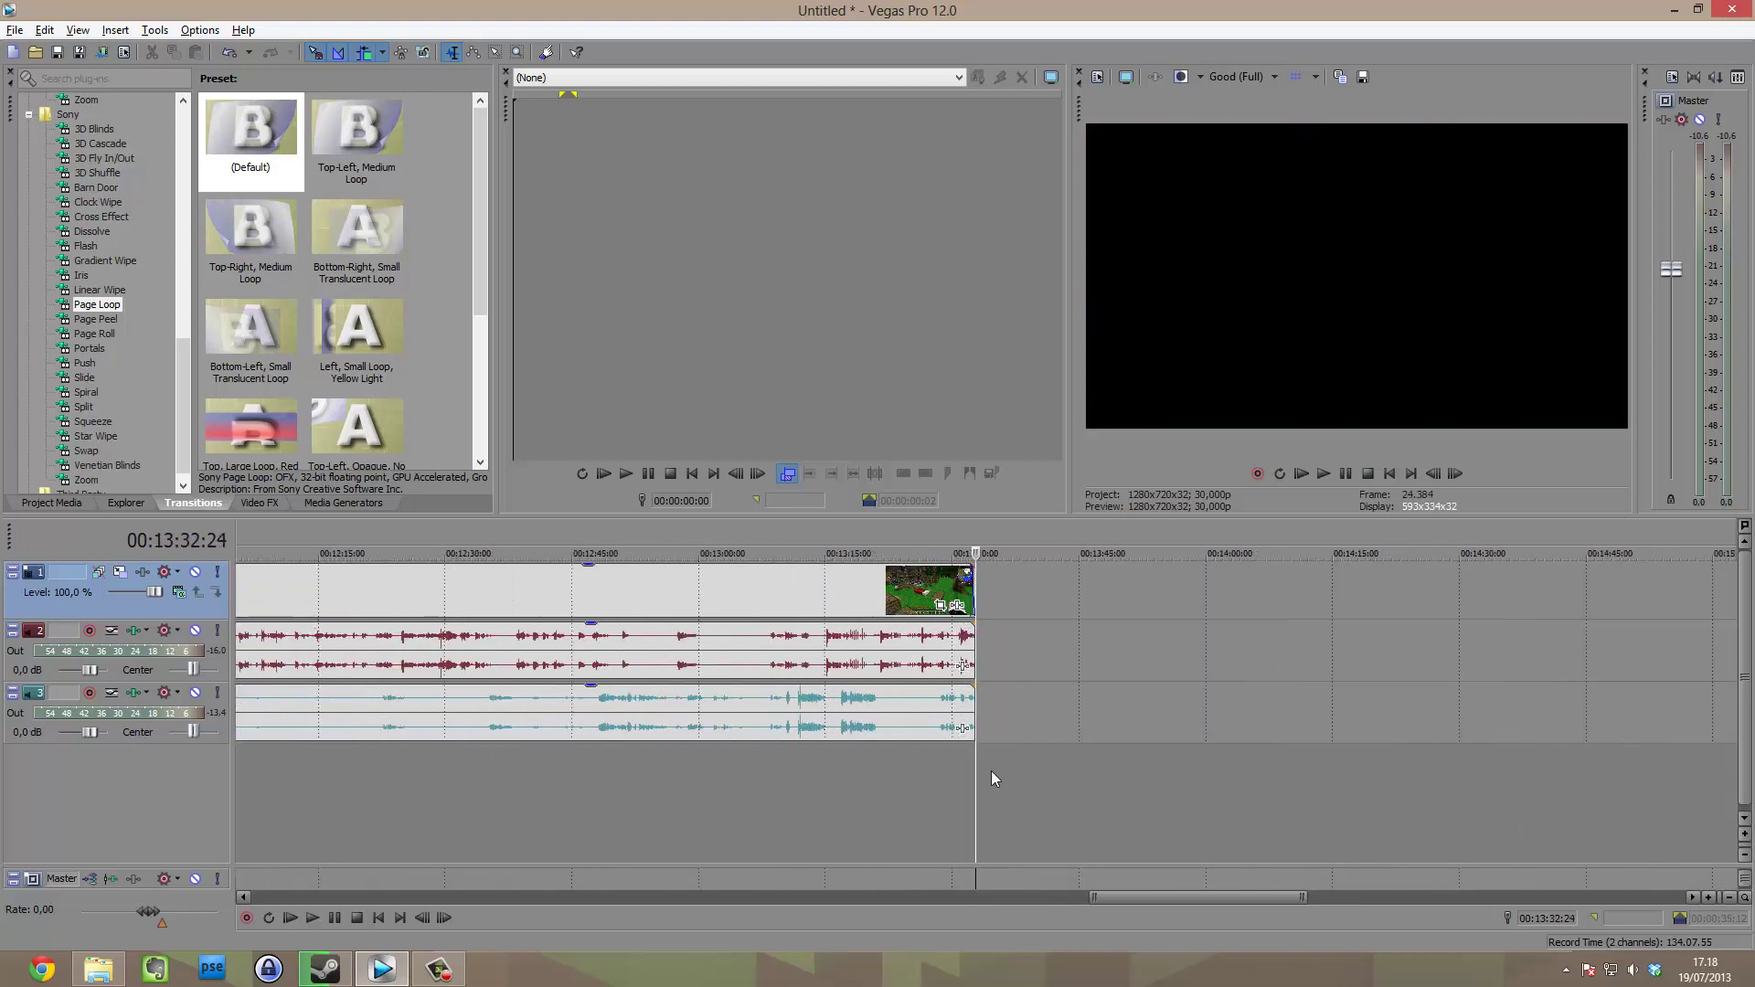
left_click_drag(978, 776, 932, 777)
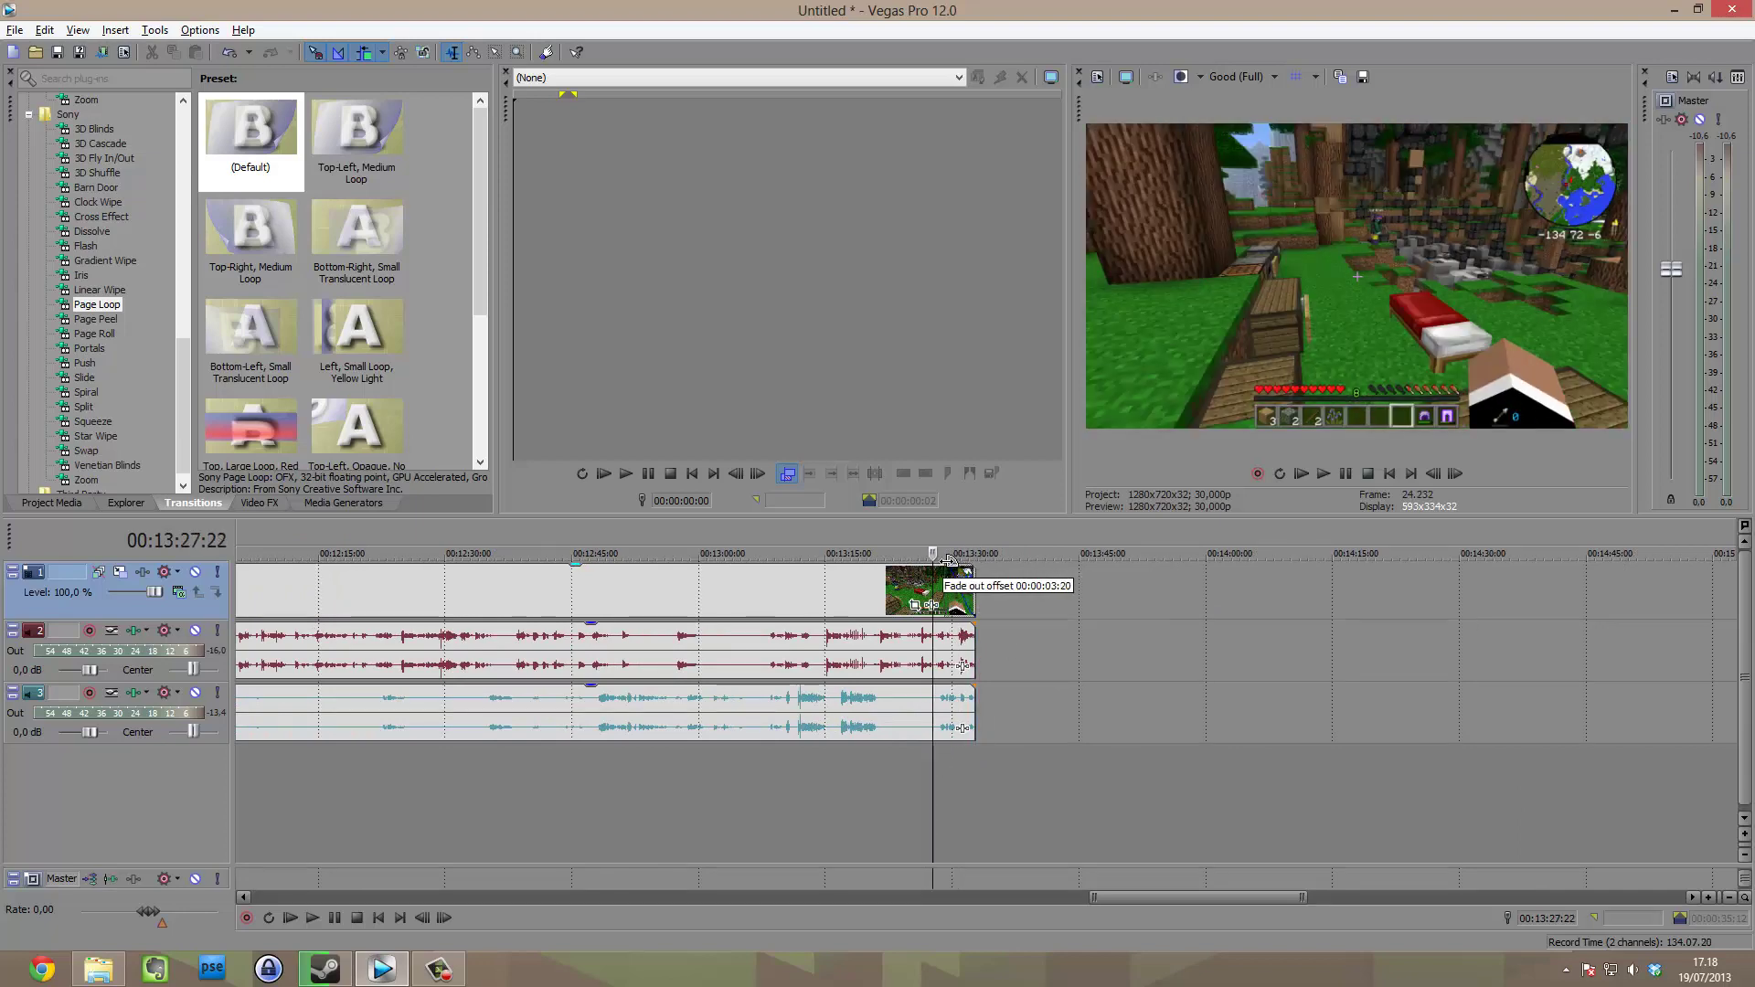
left_click(995, 640)
Examine the middle of the gameplay footage at several points between 00:03:09:17 and 00:06:35:01.
scroll(994, 644, "down", 8)
left_click_drag(1002, 787, 421, 777)
left_click(552, 800)
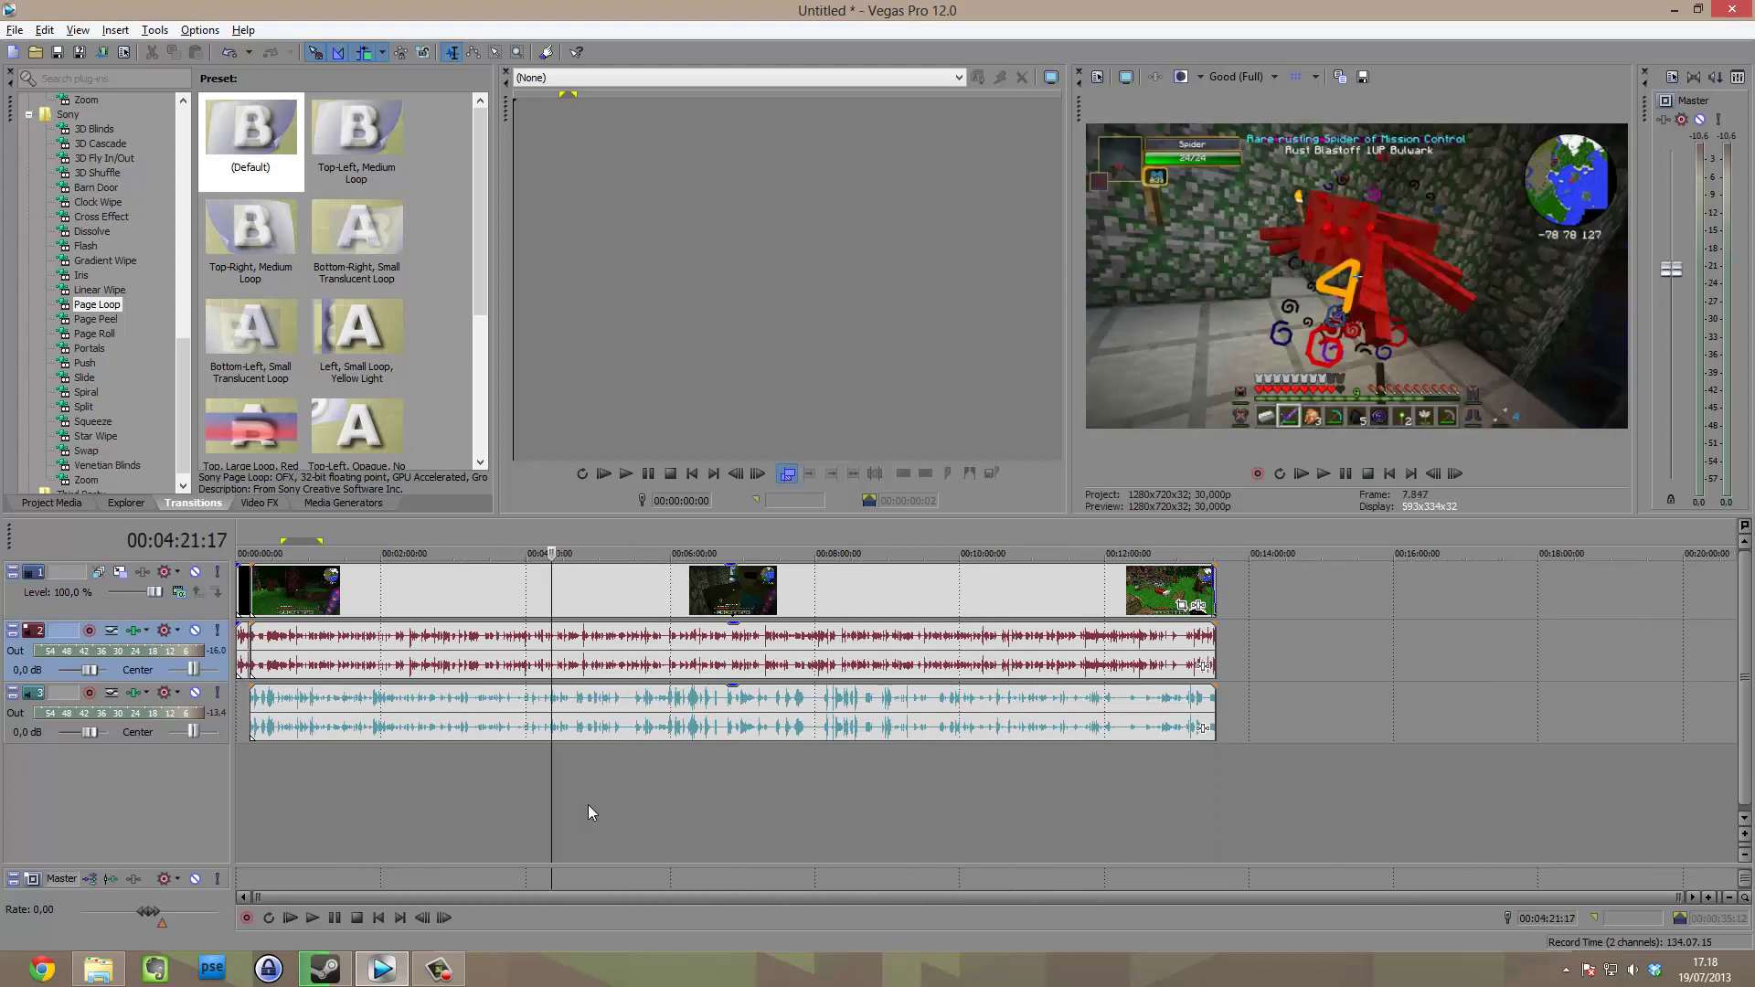
left_click(712, 810)
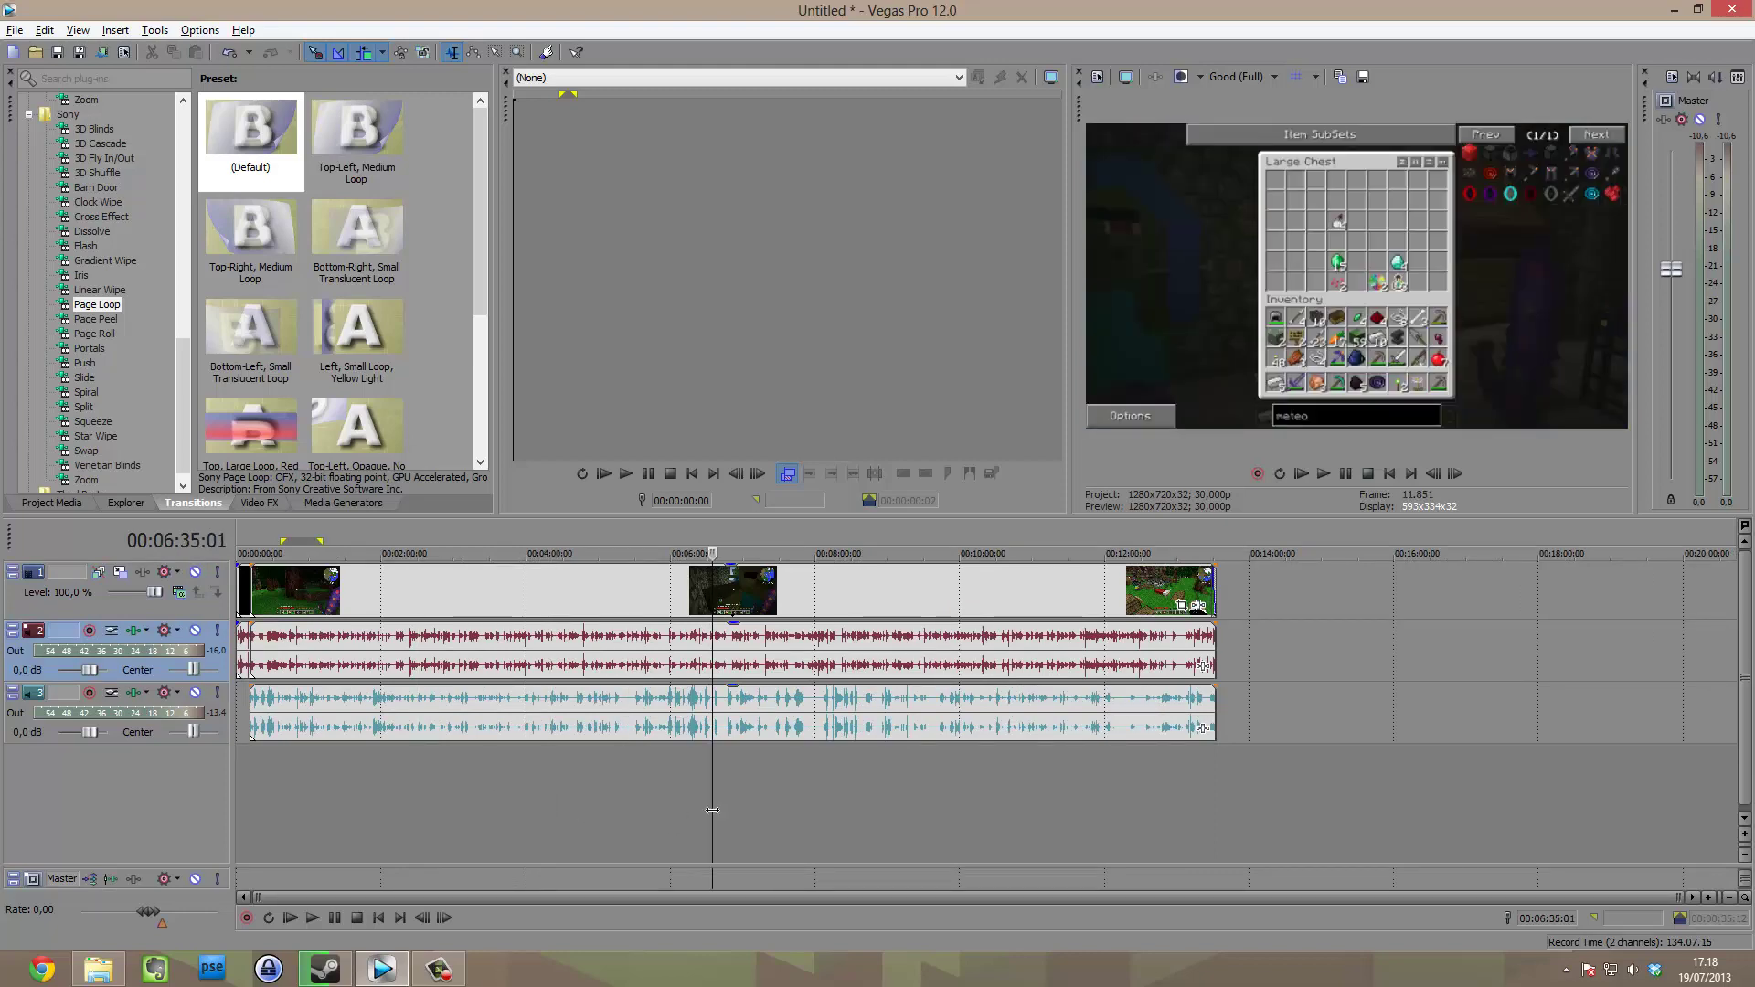
left_click(464, 786)
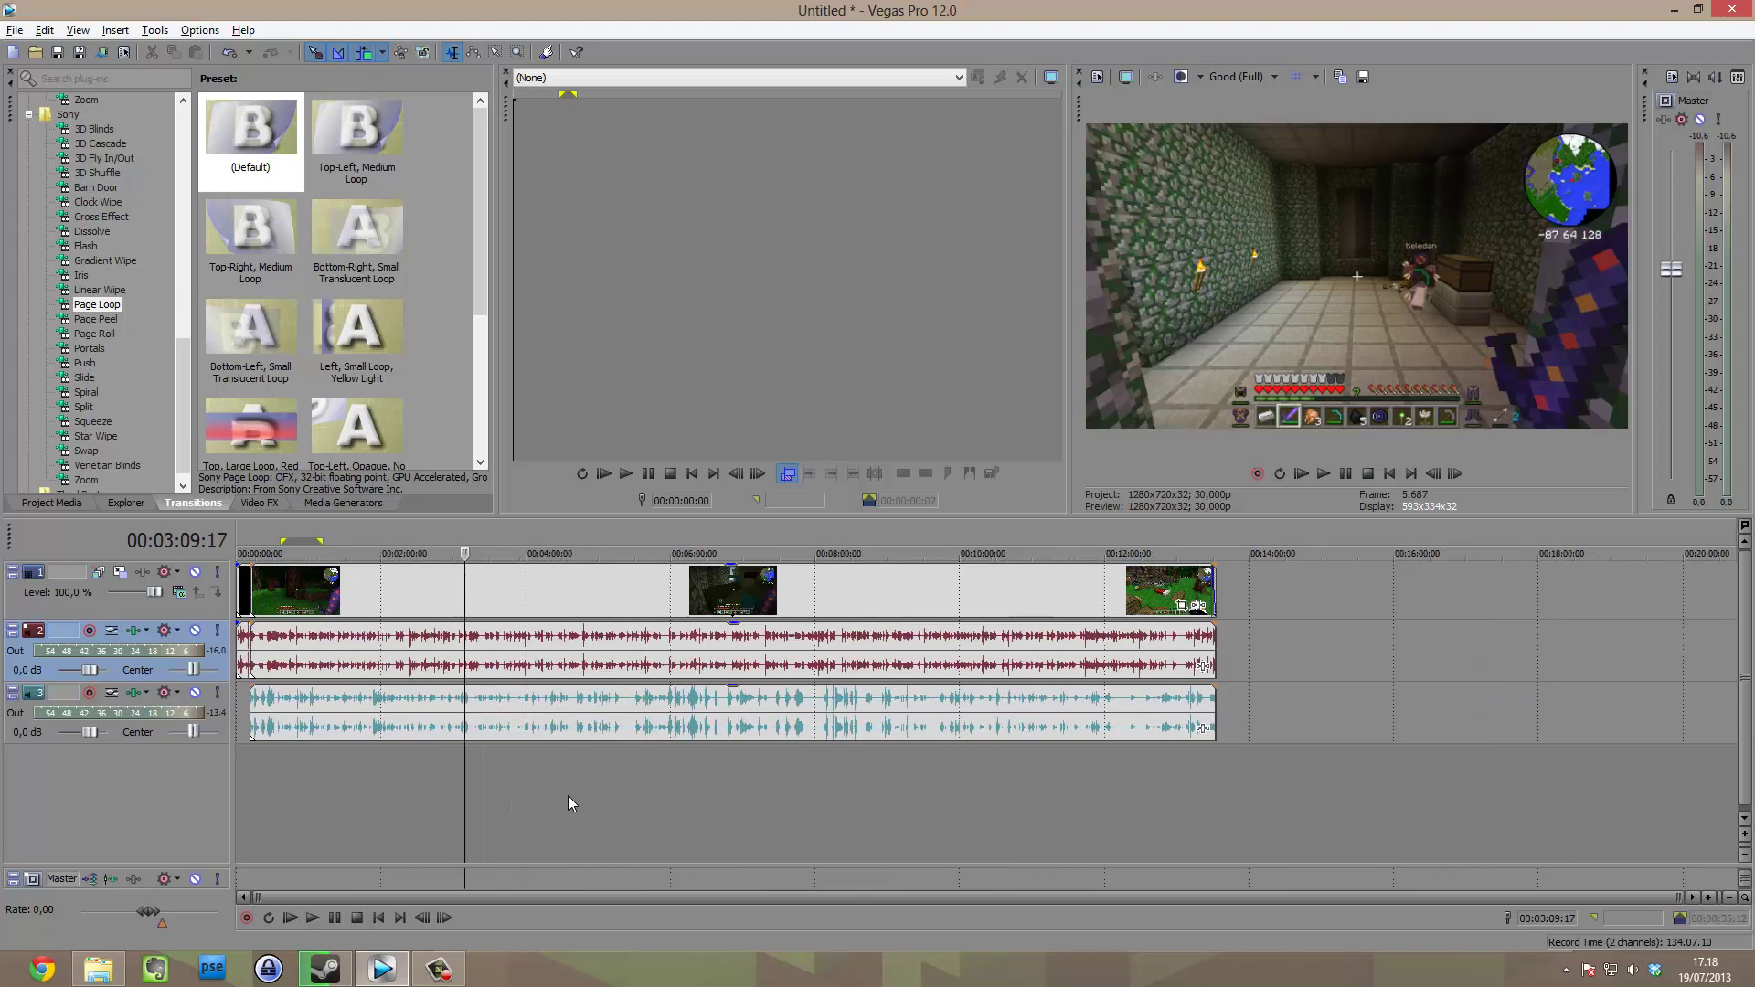
scroll(568, 803, "up", 2)
left_click(663, 823)
left_click(810, 805)
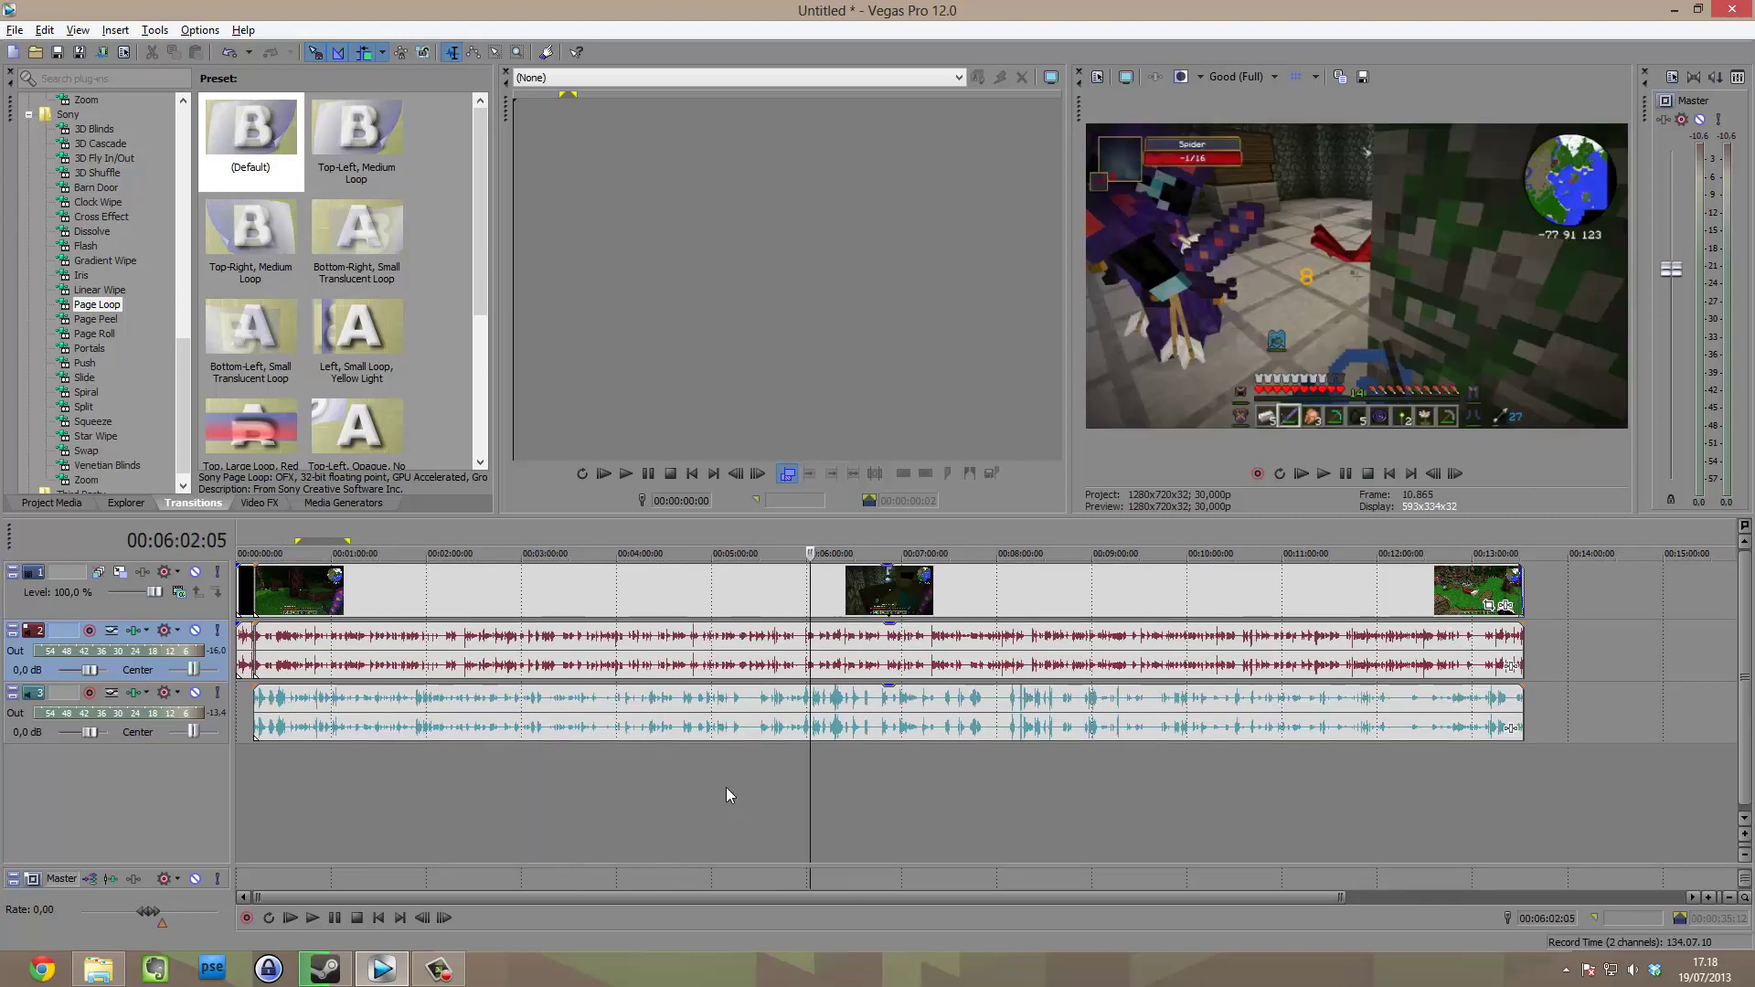
left_click(722, 788)
left_click(775, 788)
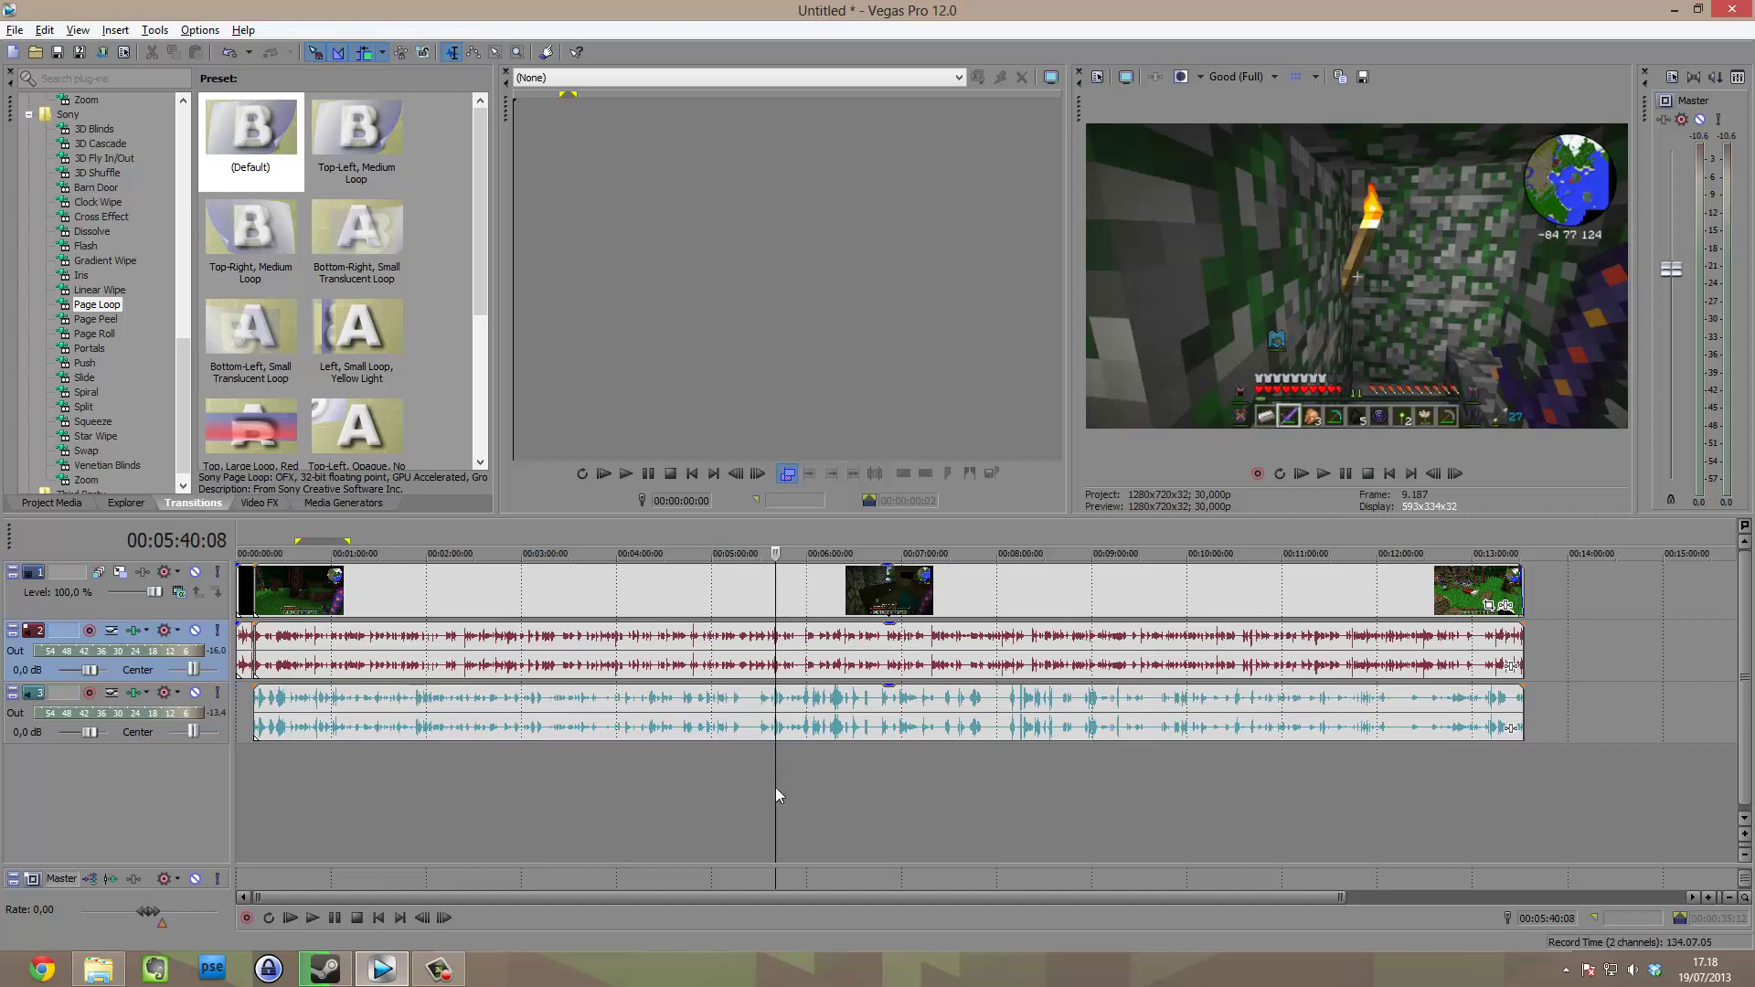
left_click(880, 803)
left_click(828, 793)
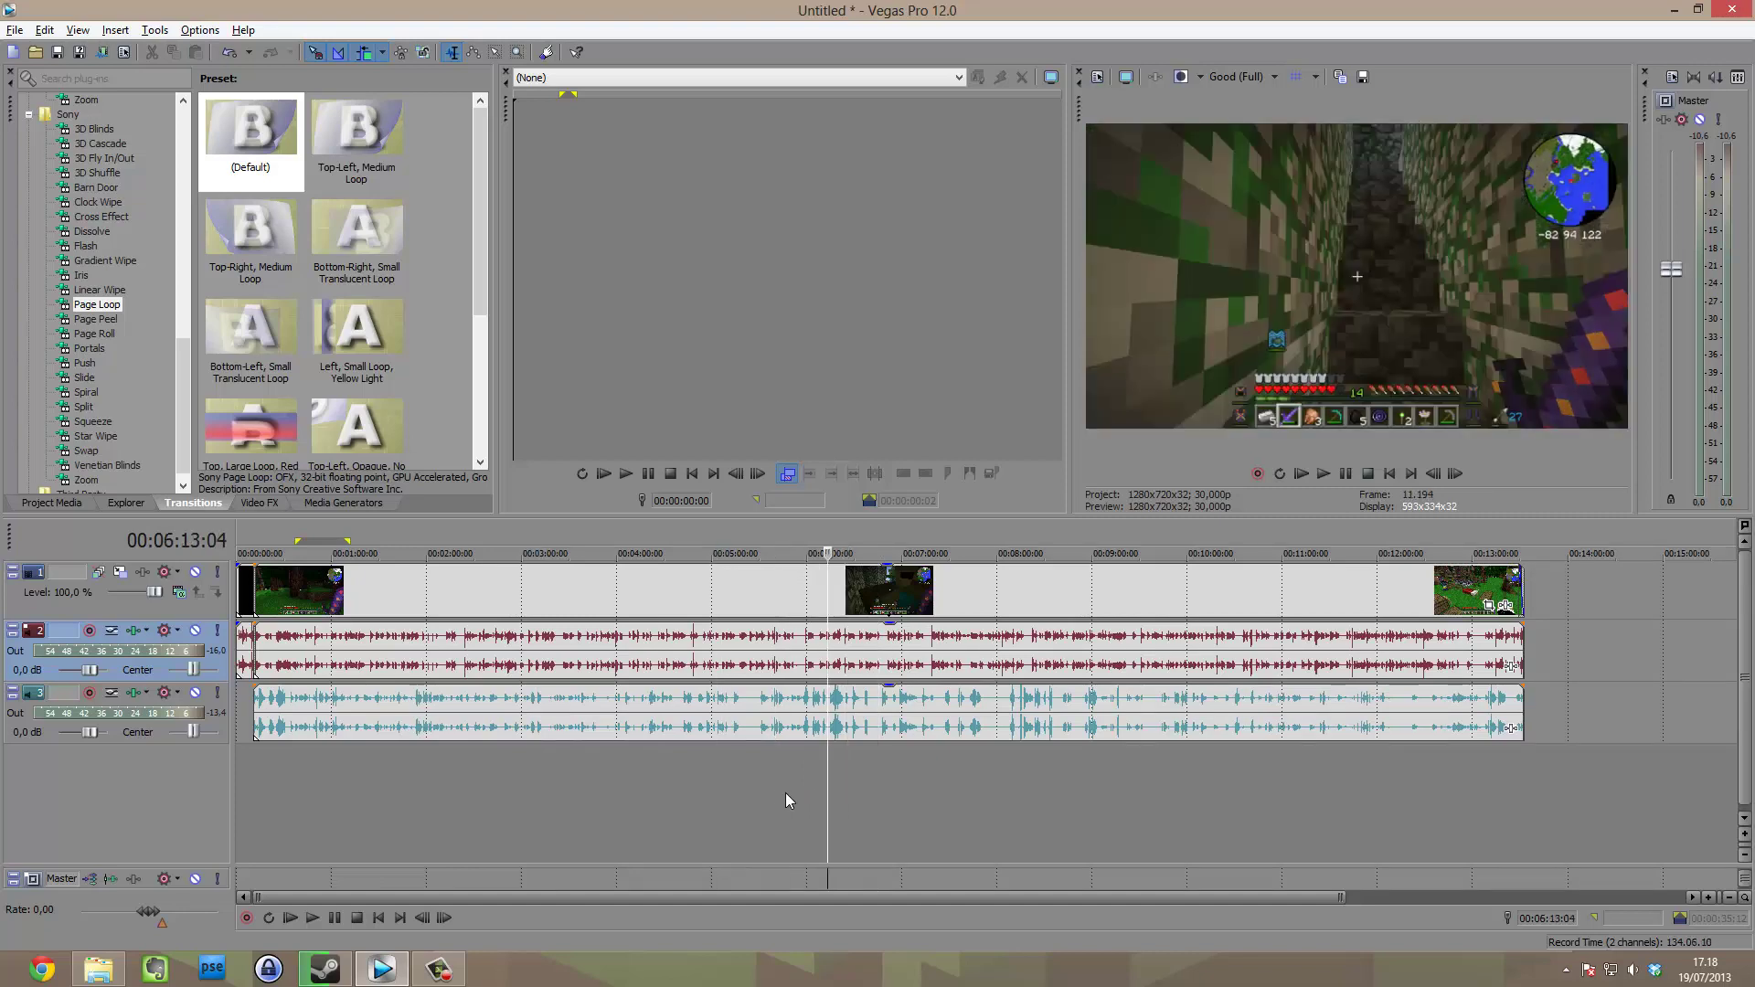
left_click(786, 801)
left_click(717, 797)
left_click(667, 794)
left_click(640, 792)
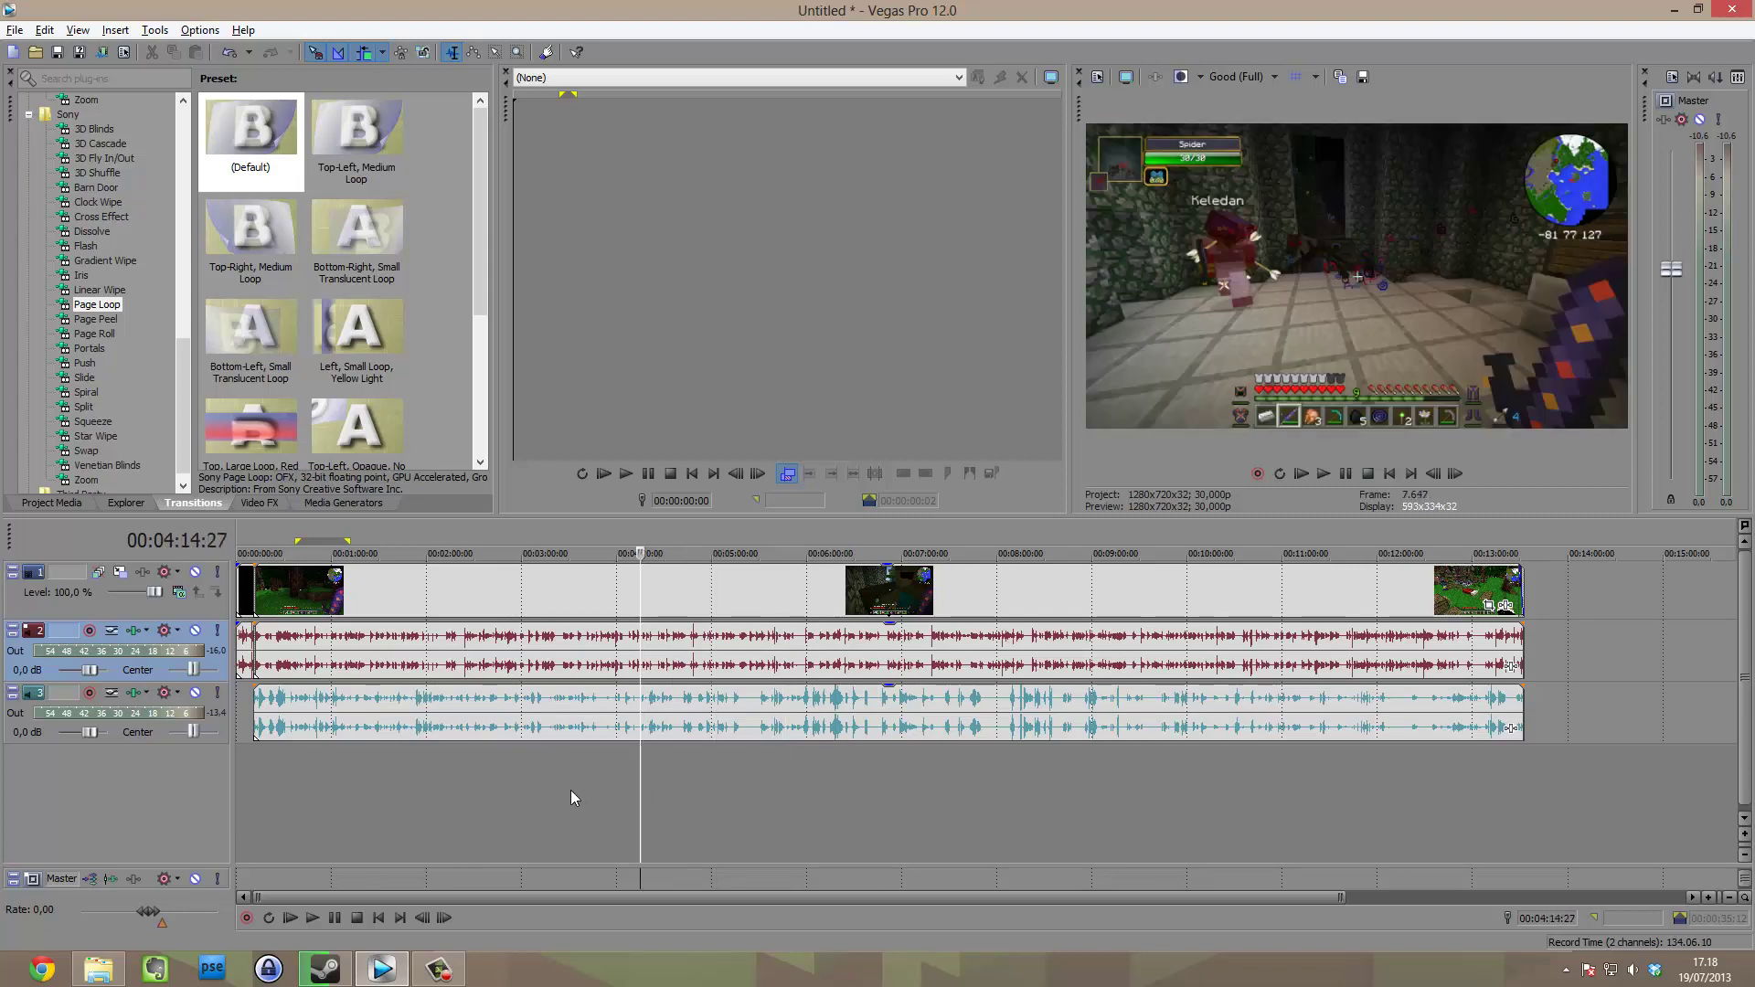
left_click(570, 790)
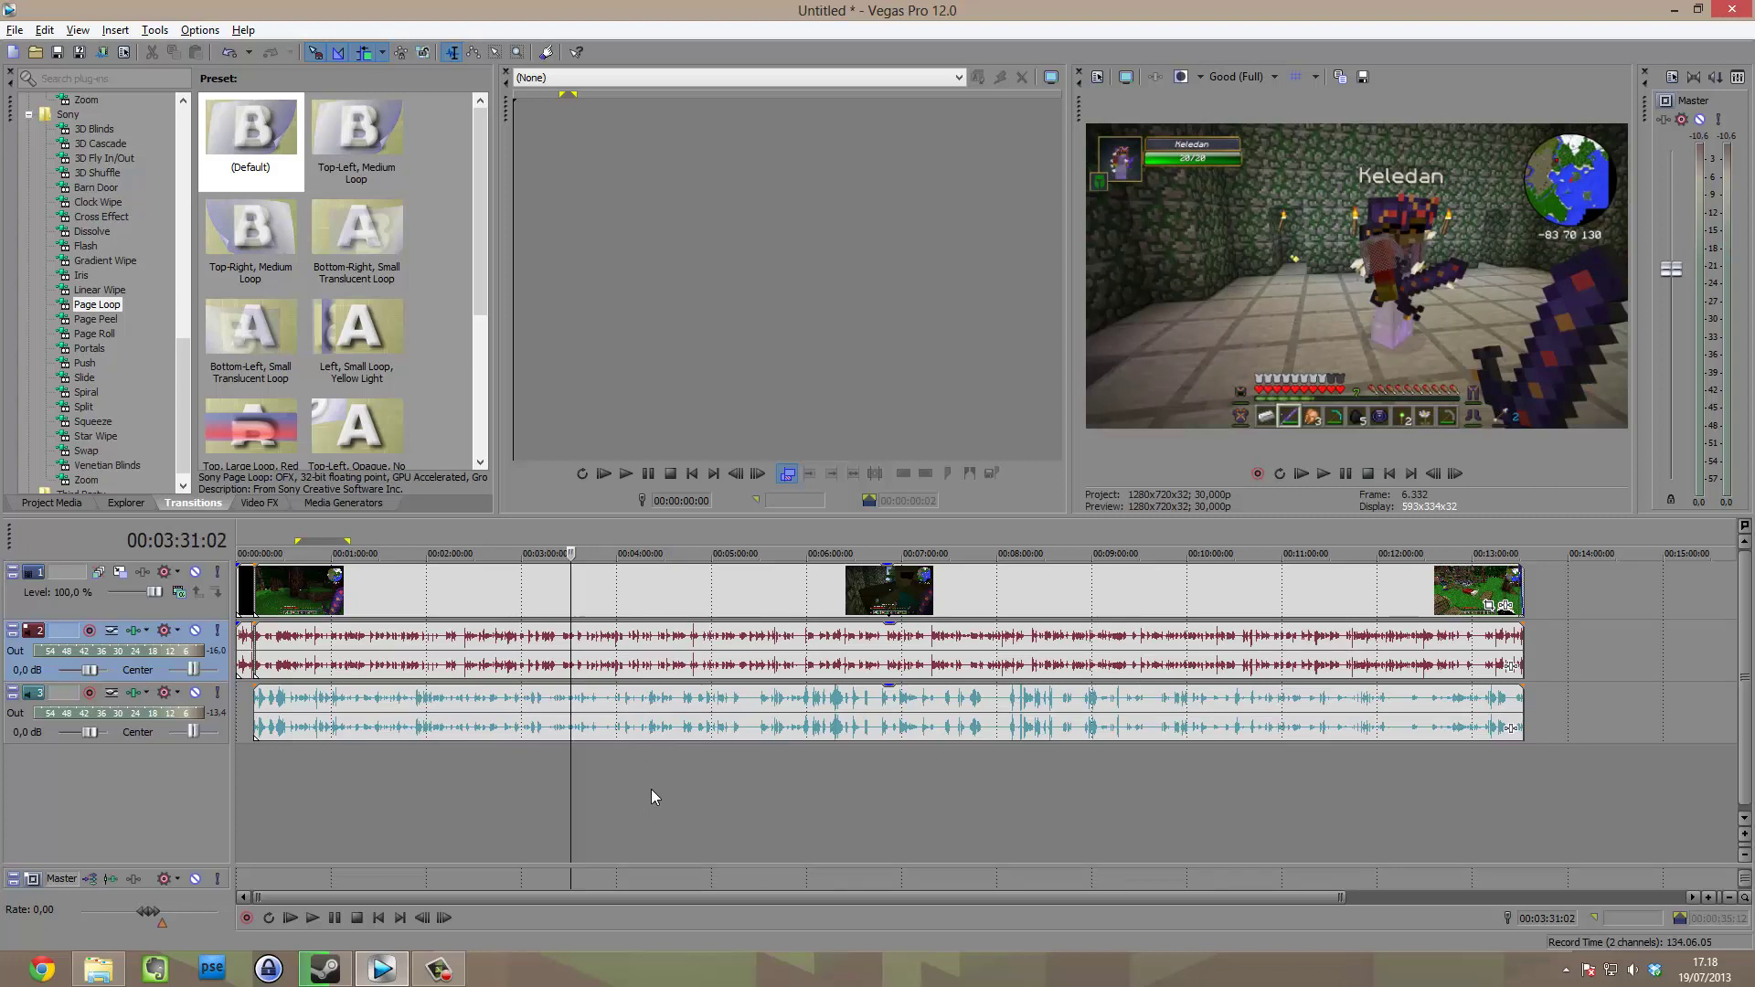